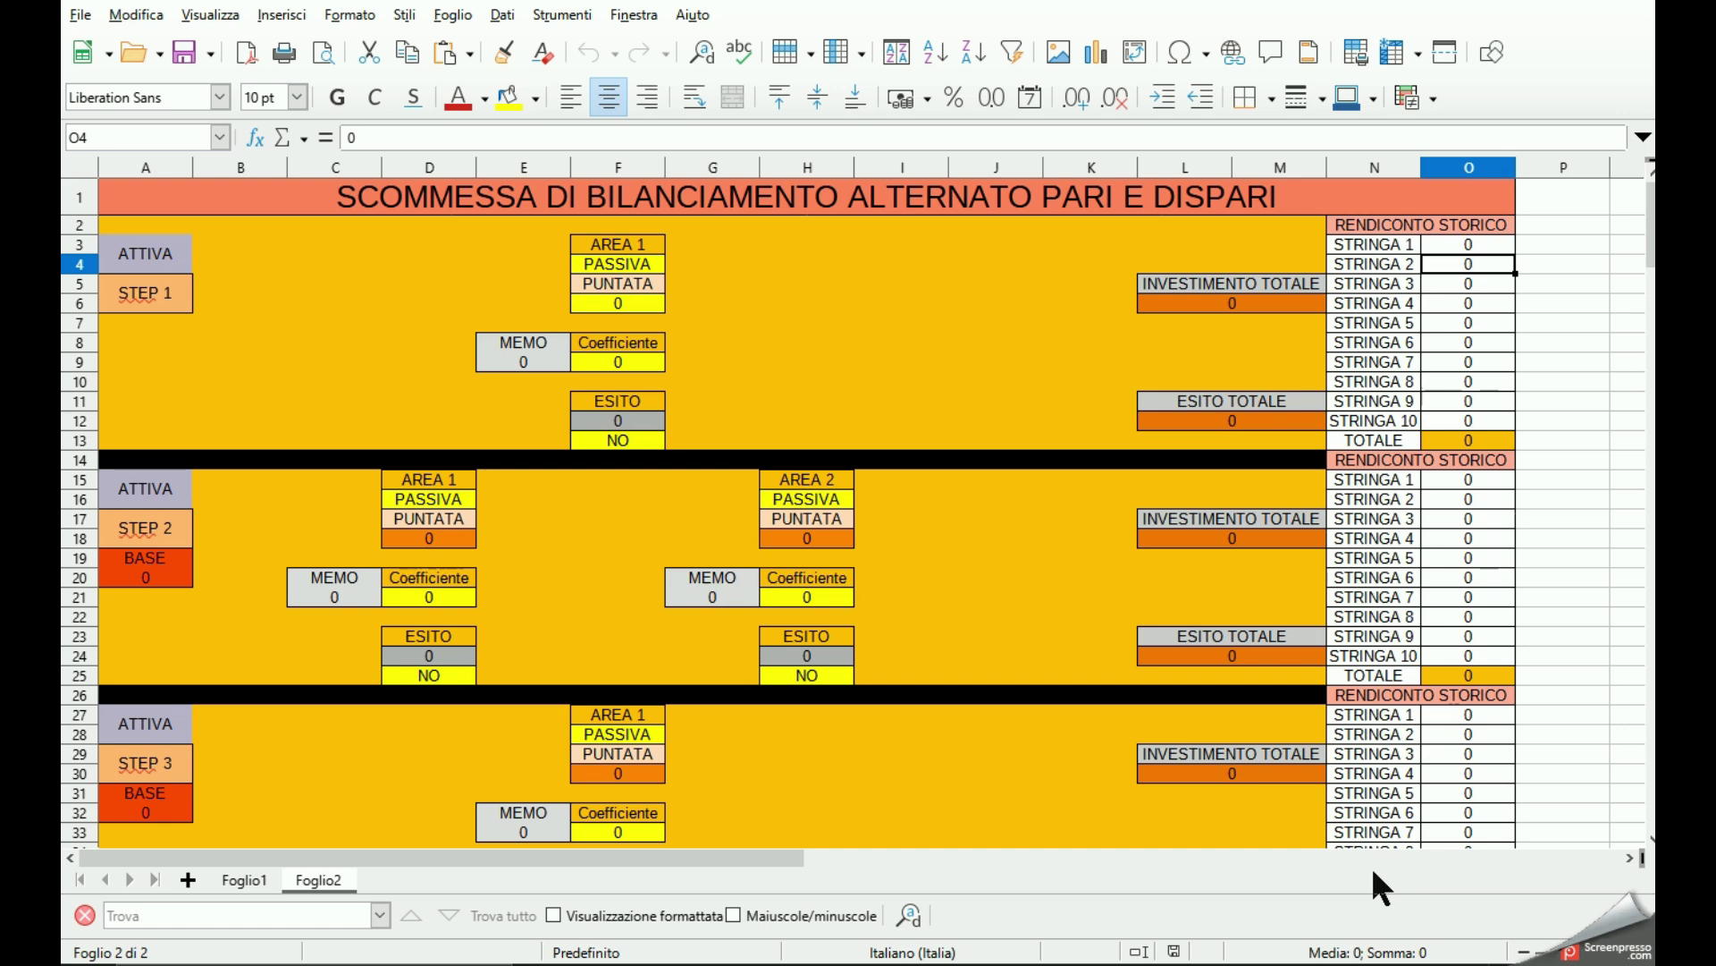
Scroll down and back up through the sheet's step blocks to review the layout.
click(746, 204)
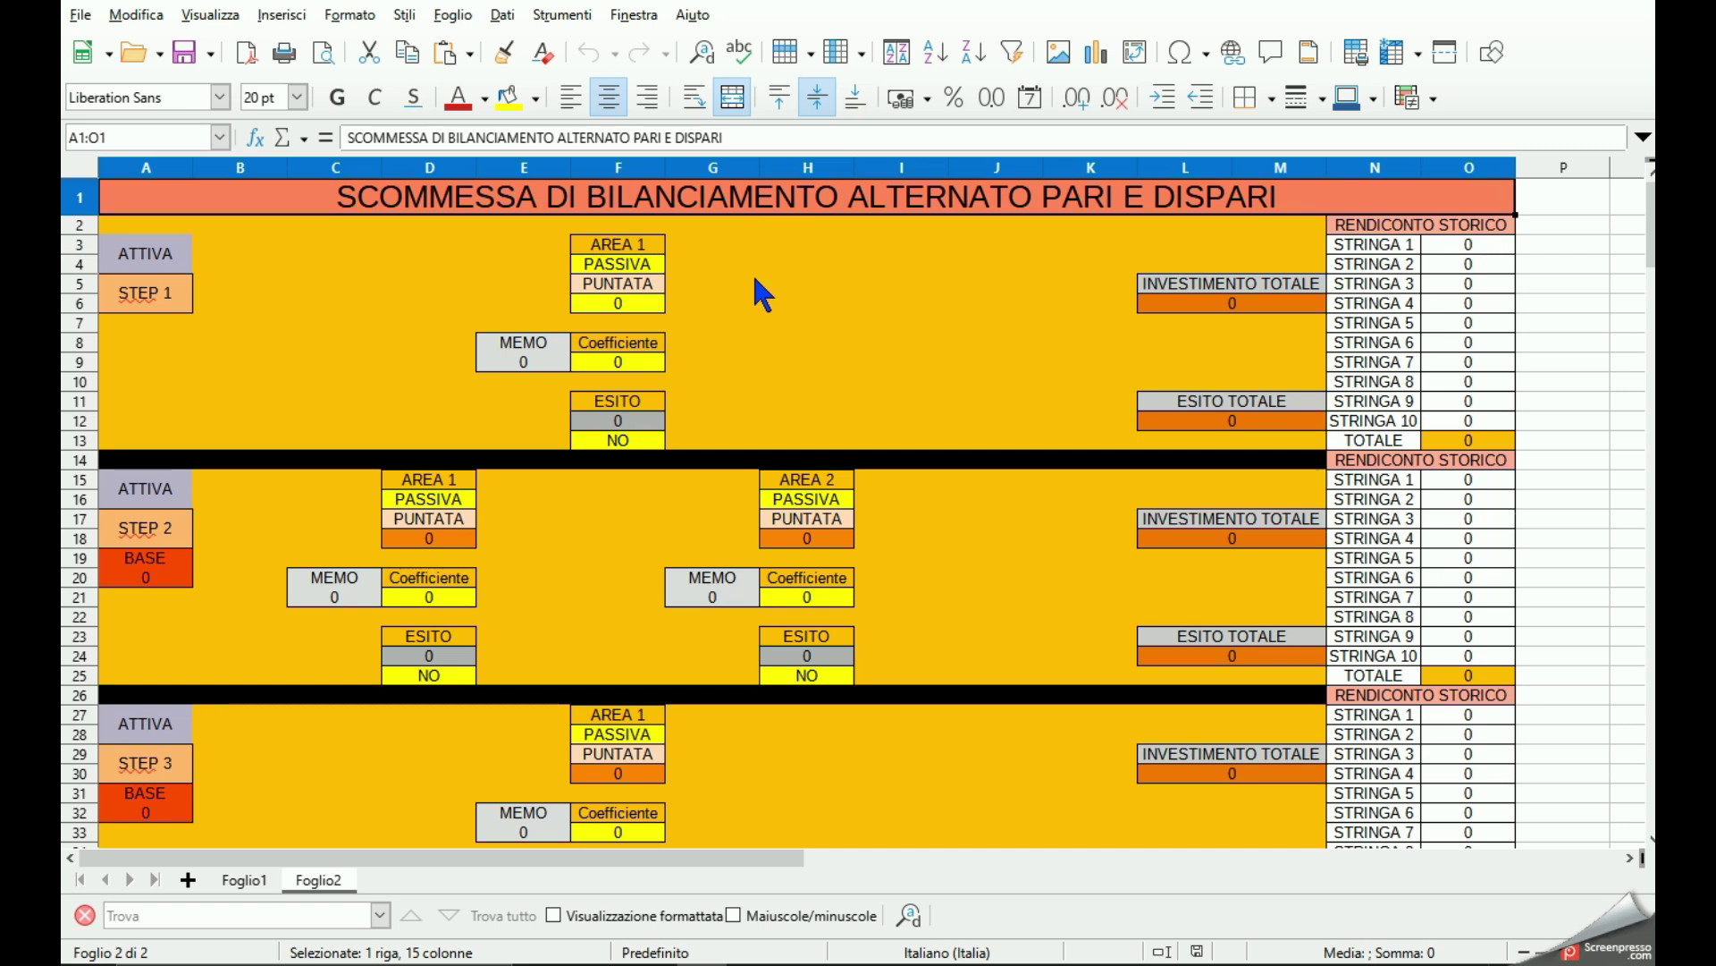
scroll(753, 278, down, 4)
scroll(747, 326, down, 3)
scroll(746, 326, down, 4)
scroll(746, 327, down, 3)
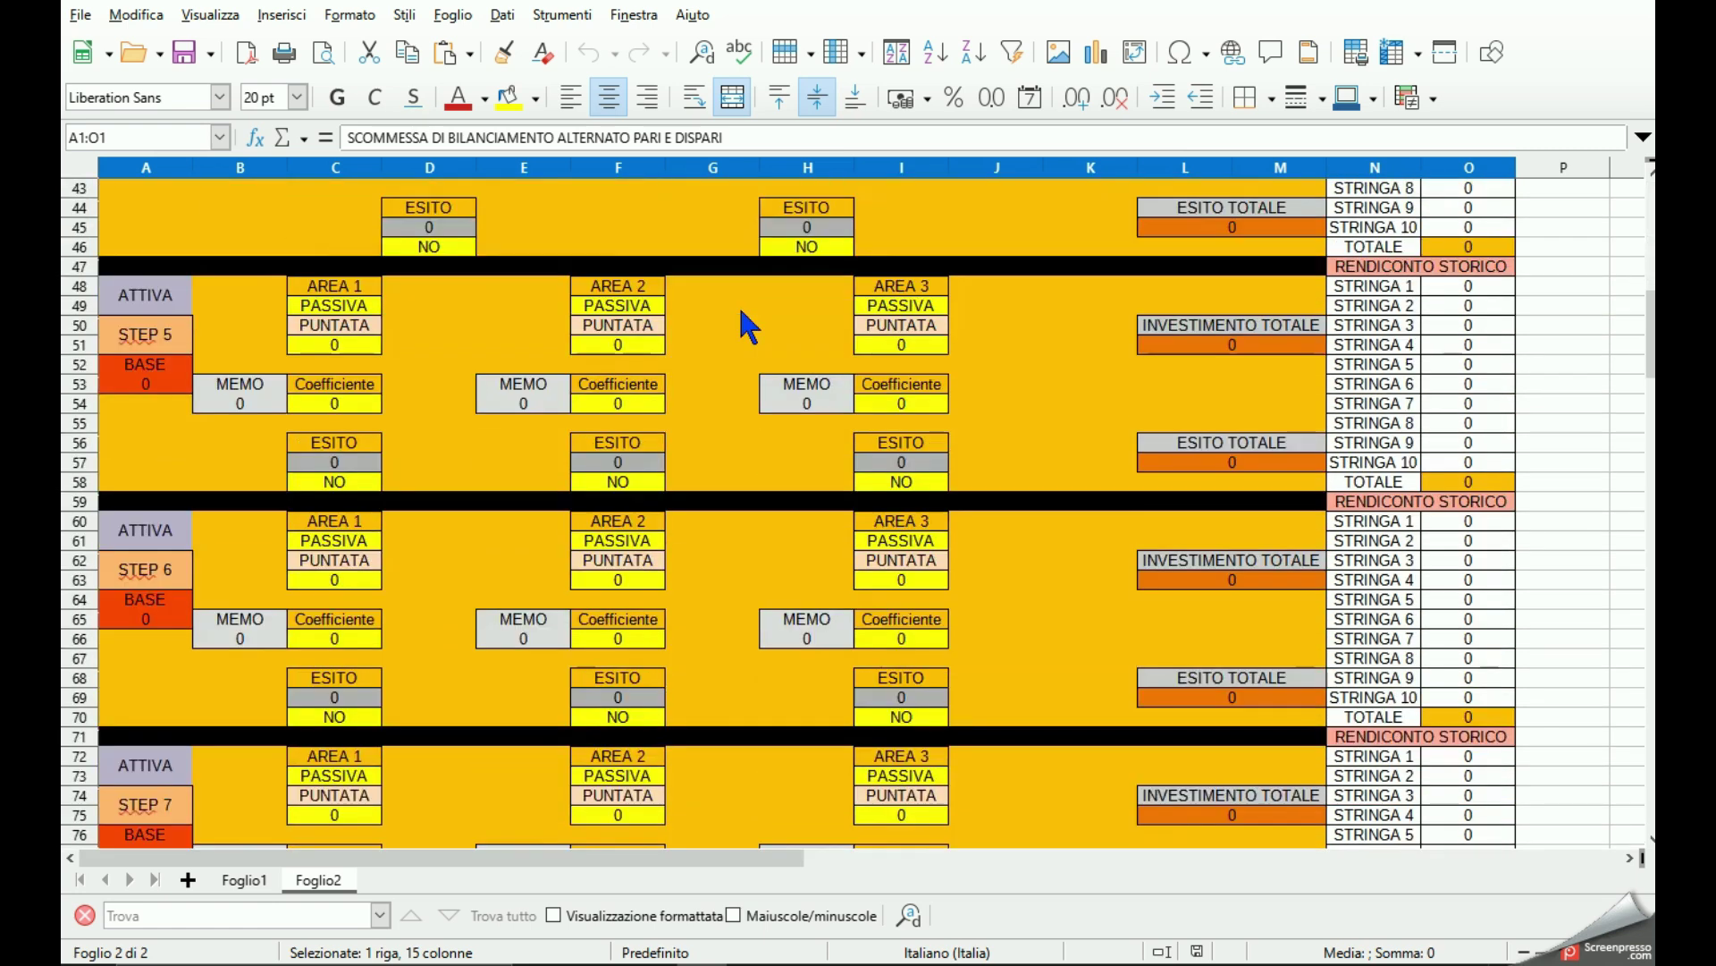
scroll(746, 326, down, 4)
scroll(746, 326, down, 5)
scroll(746, 326, down, 5)
scroll(742, 322, down, 2)
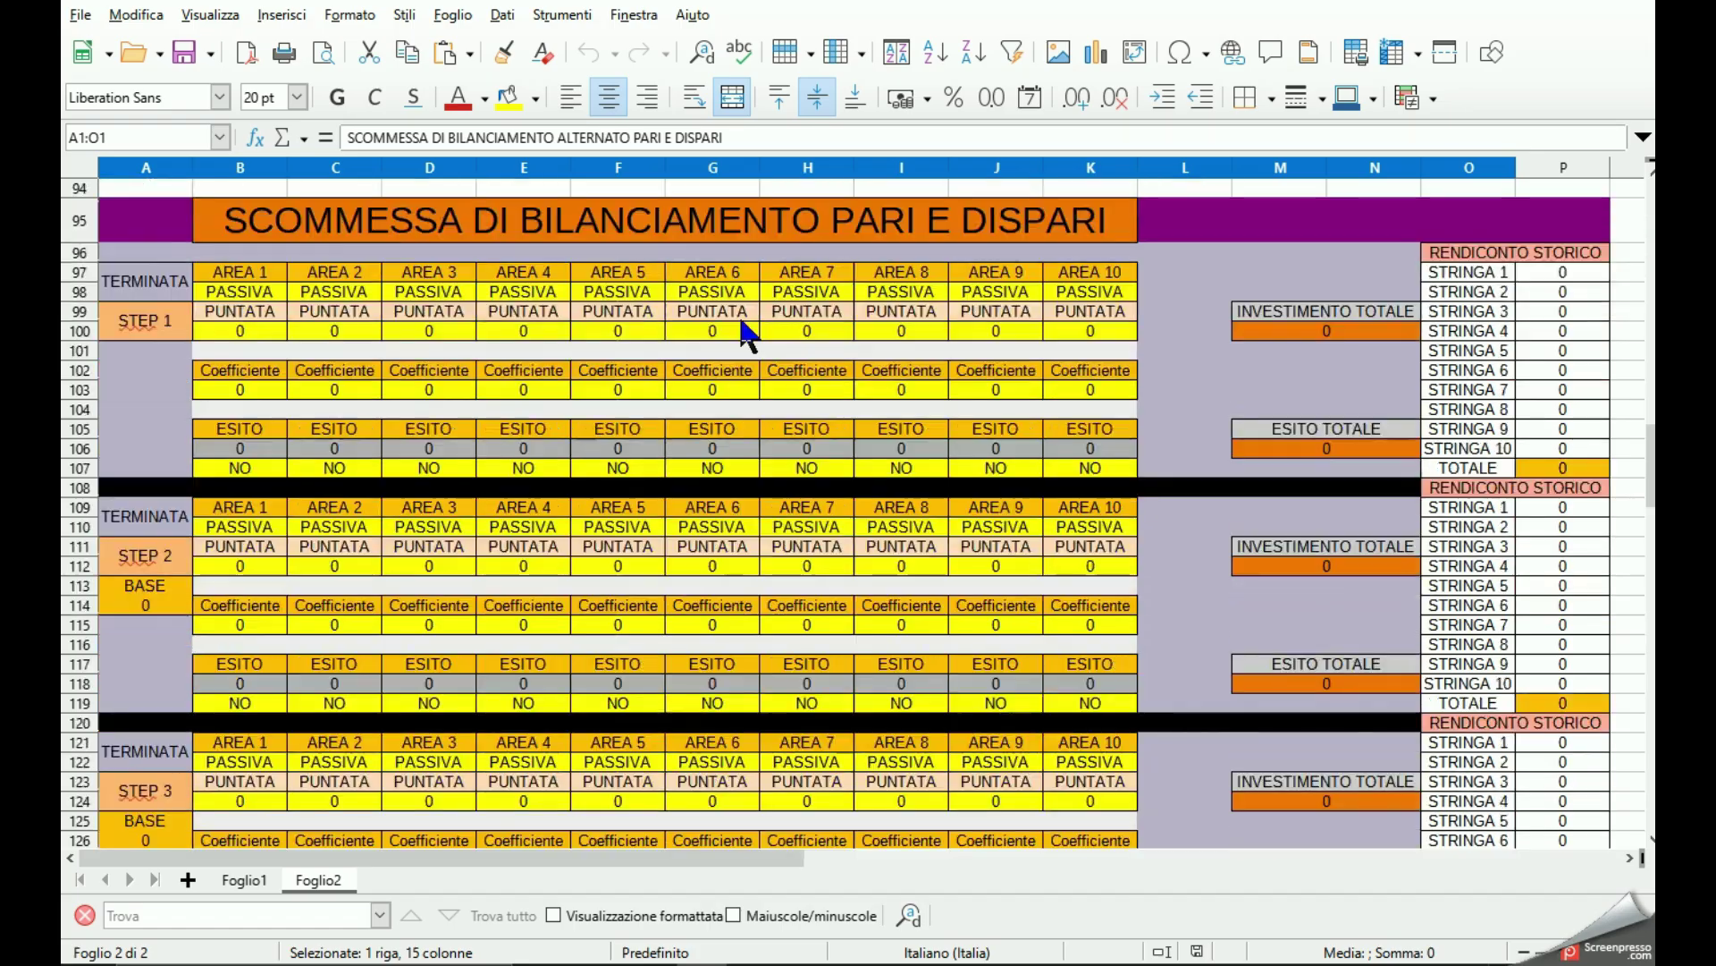
scroll(742, 322, down, 5)
scroll(742, 322, down, 4)
scroll(742, 322, down, 4)
scroll(744, 335, down, 5)
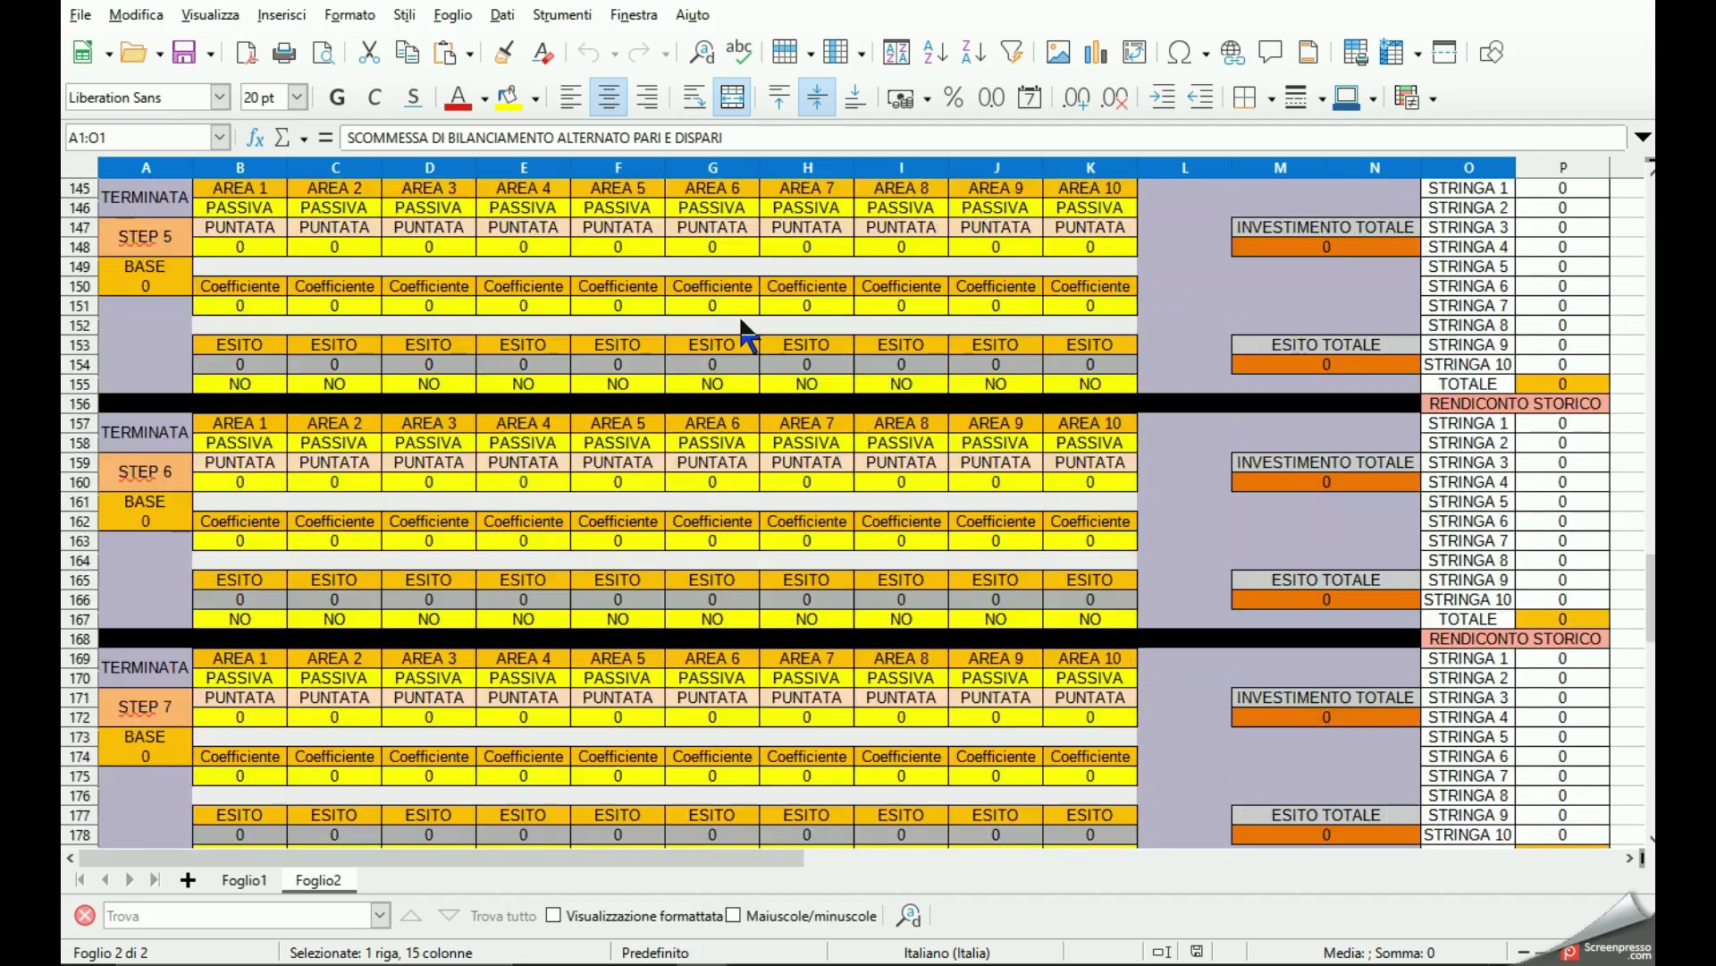
scroll(744, 335, down, 4)
scroll(744, 336, down, 3)
scroll(744, 335, down, 5)
scroll(746, 335, down, 1)
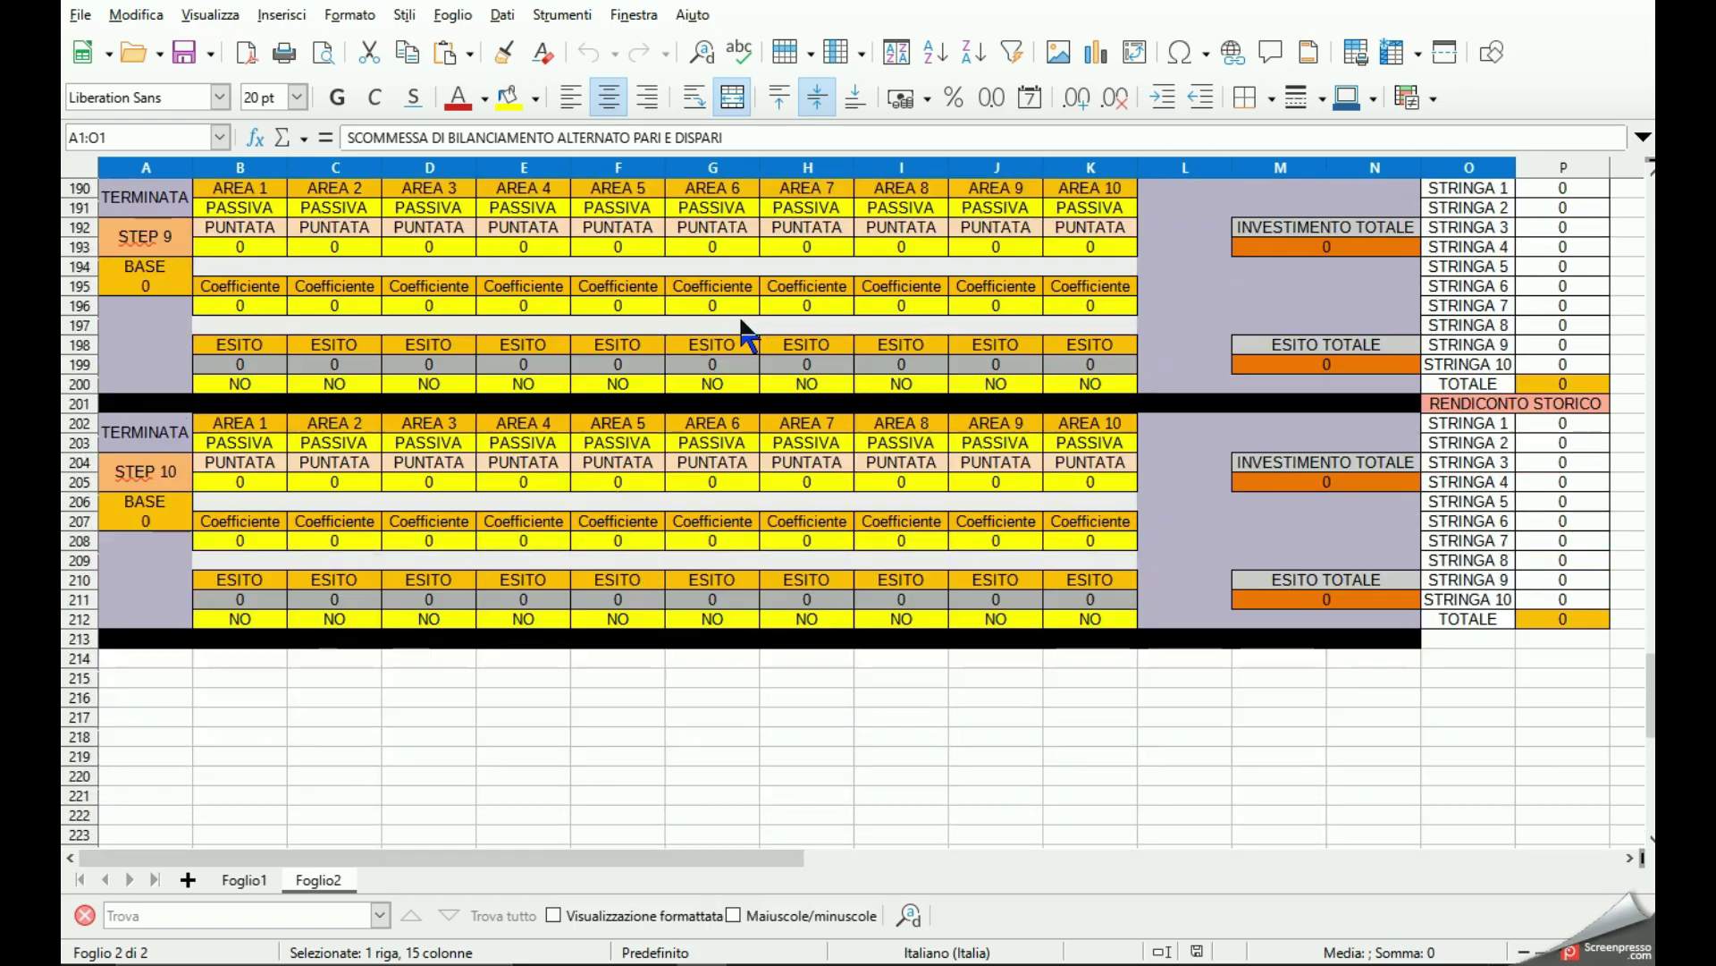
scroll(746, 335, up, 4)
scroll(746, 335, up, 17)
scroll(745, 333, up, 10)
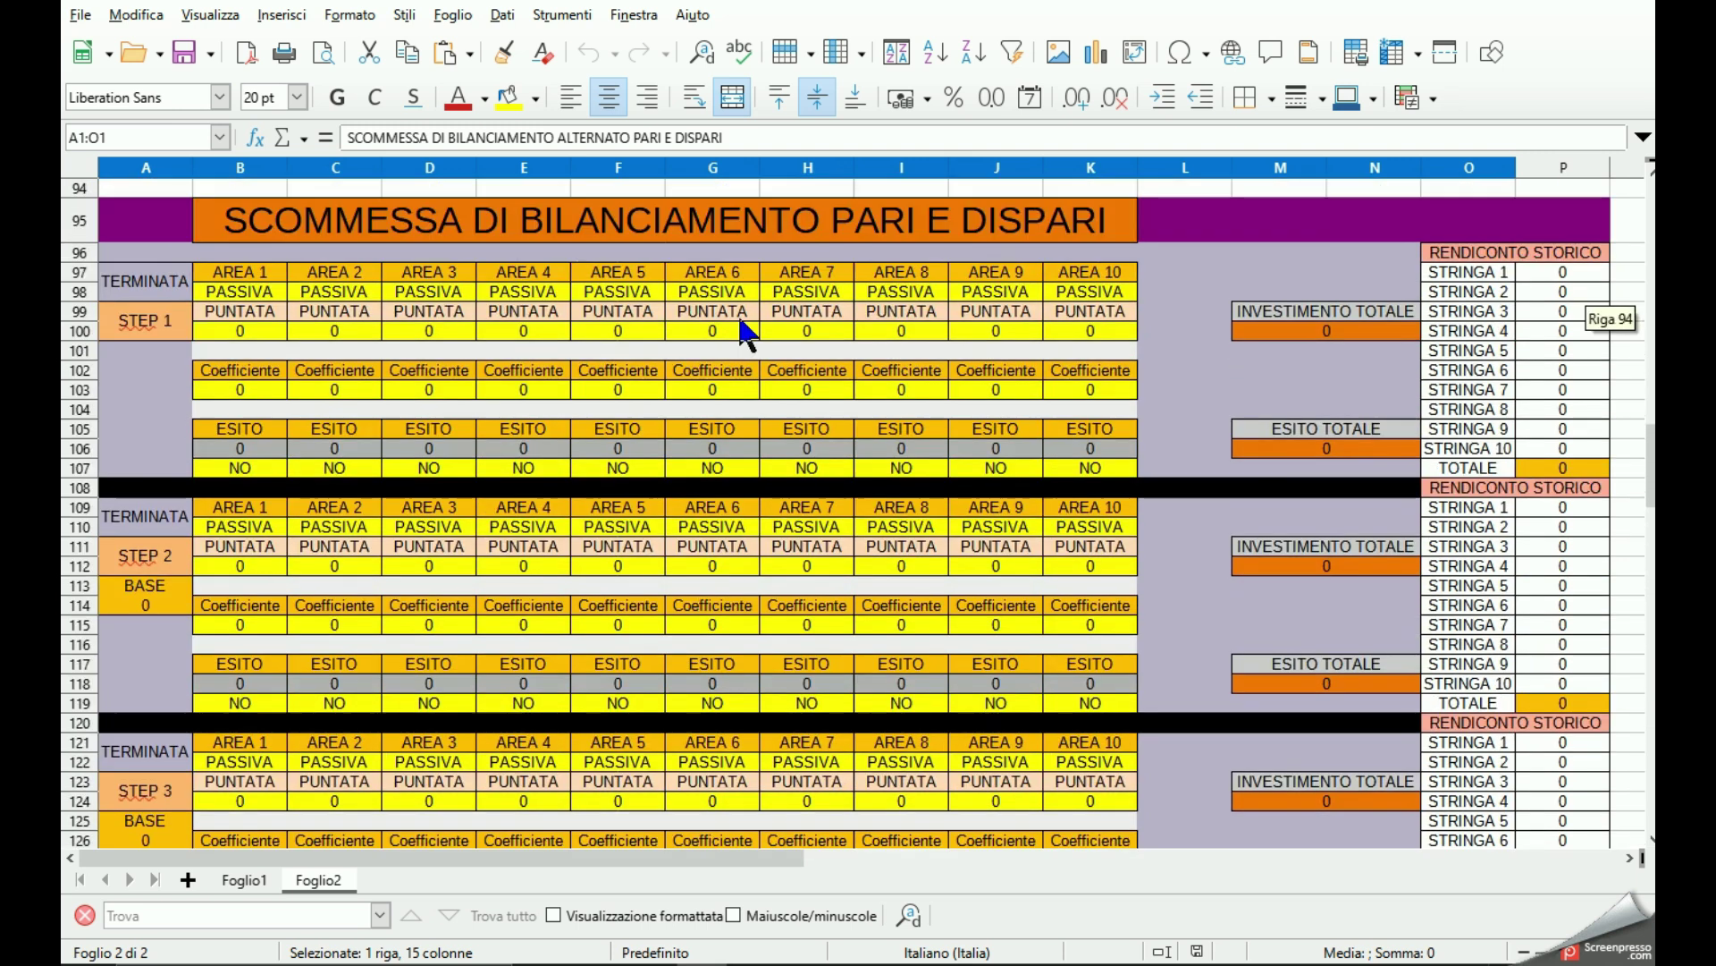
scroll(745, 333, up, 7)
scroll(746, 332, up, 5)
scroll(746, 332, up, 11)
scroll(746, 331, up, 4)
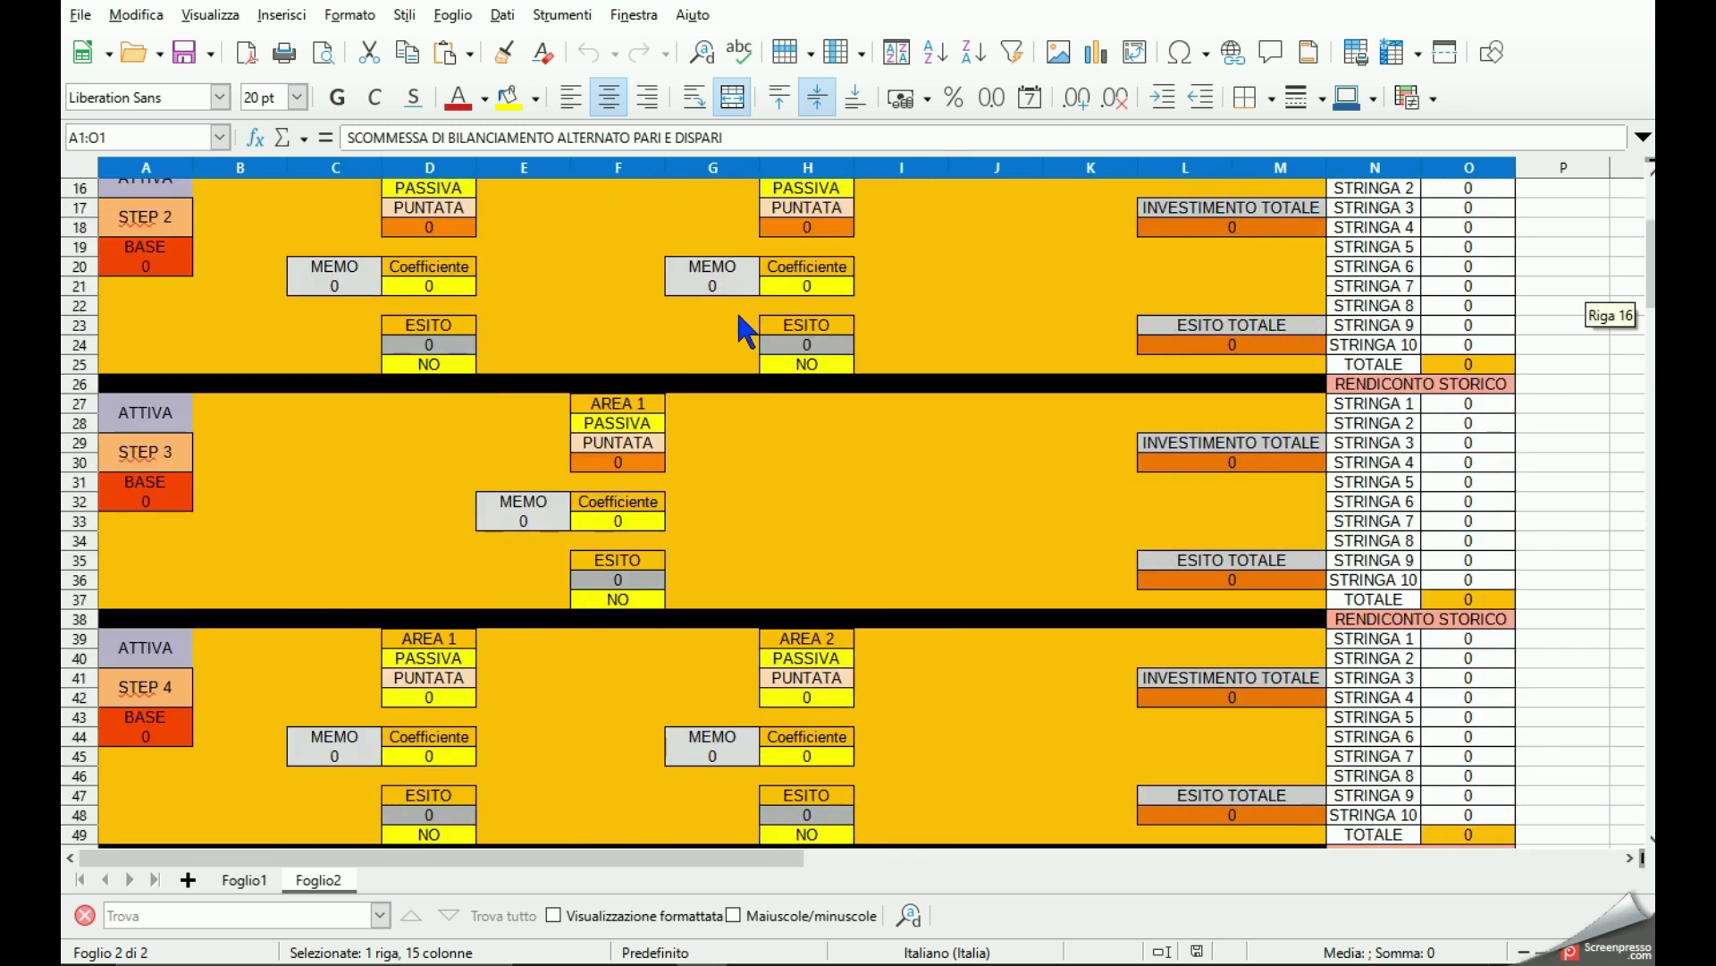
scroll(746, 322, up, 5)
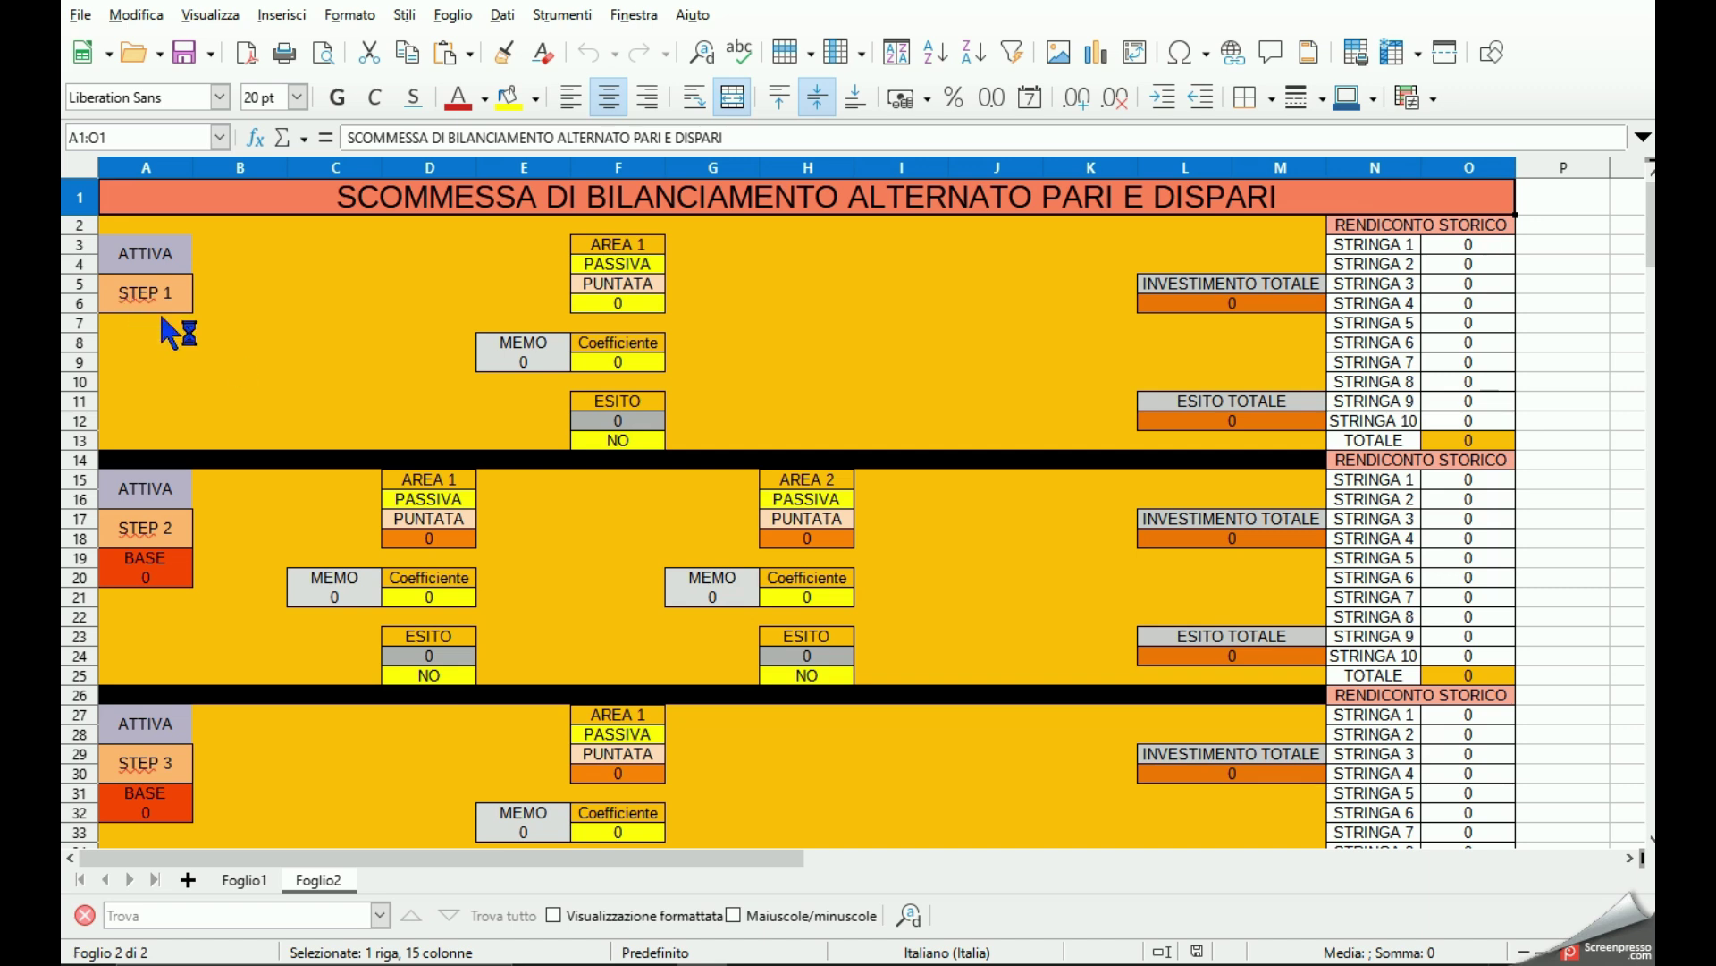
Review the status choices available for STEP 1.
click(143, 253)
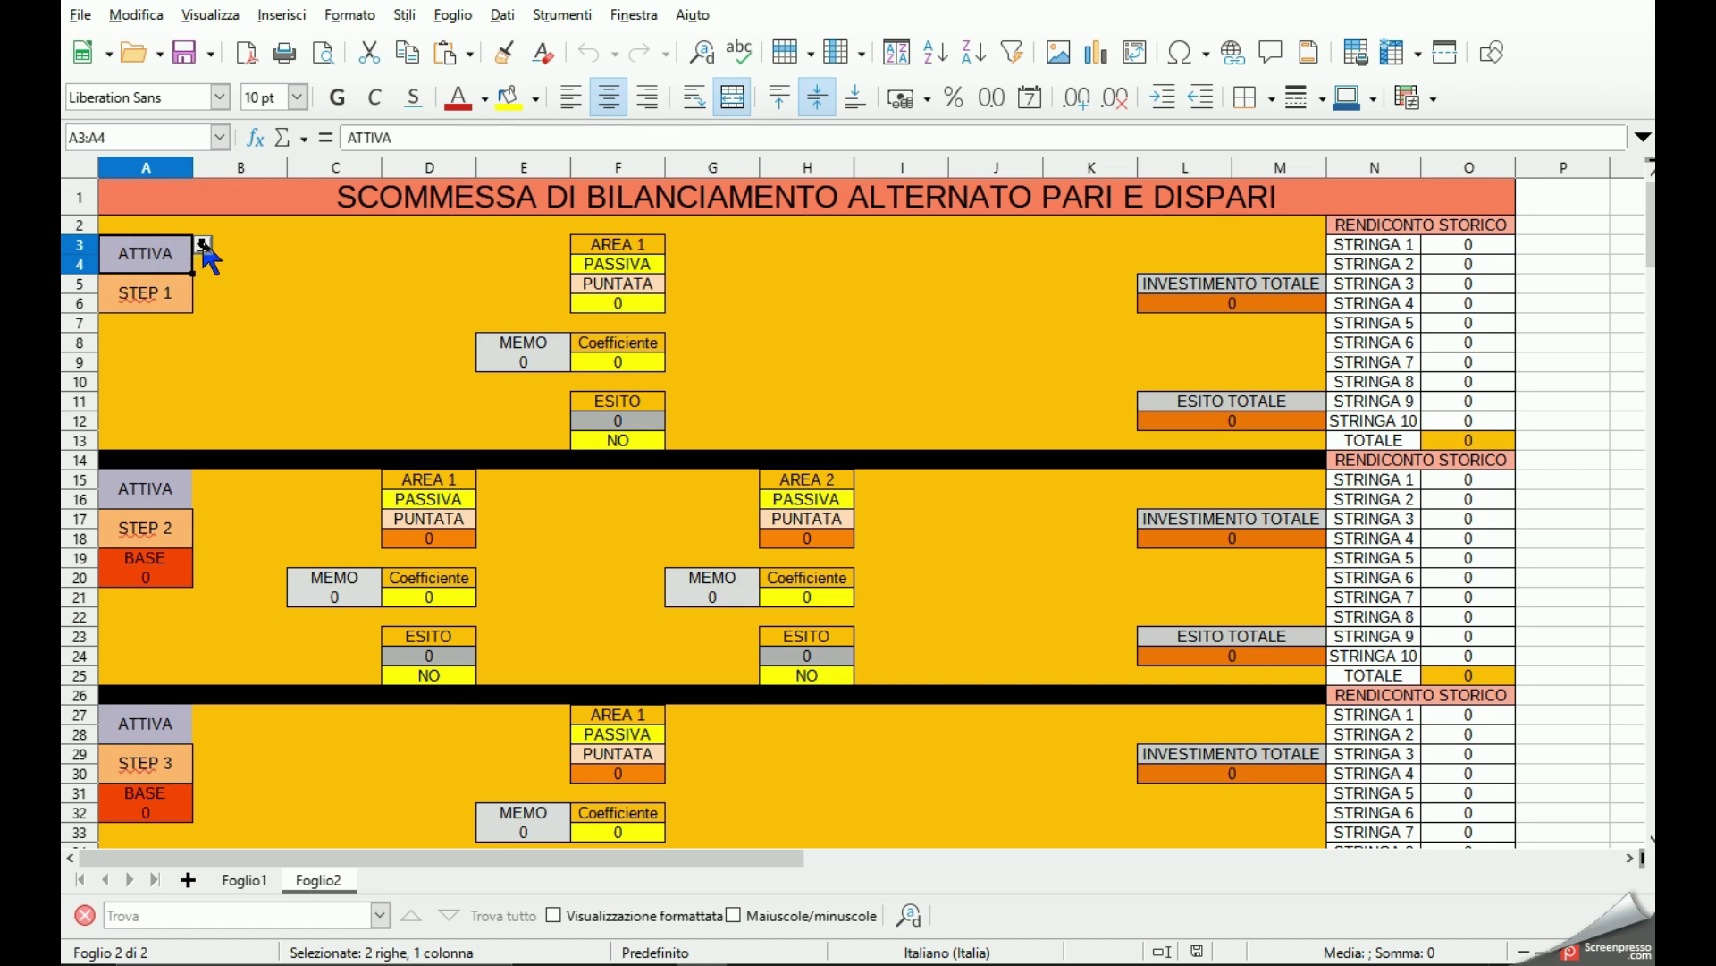
click(203, 244)
click(203, 245)
click(148, 304)
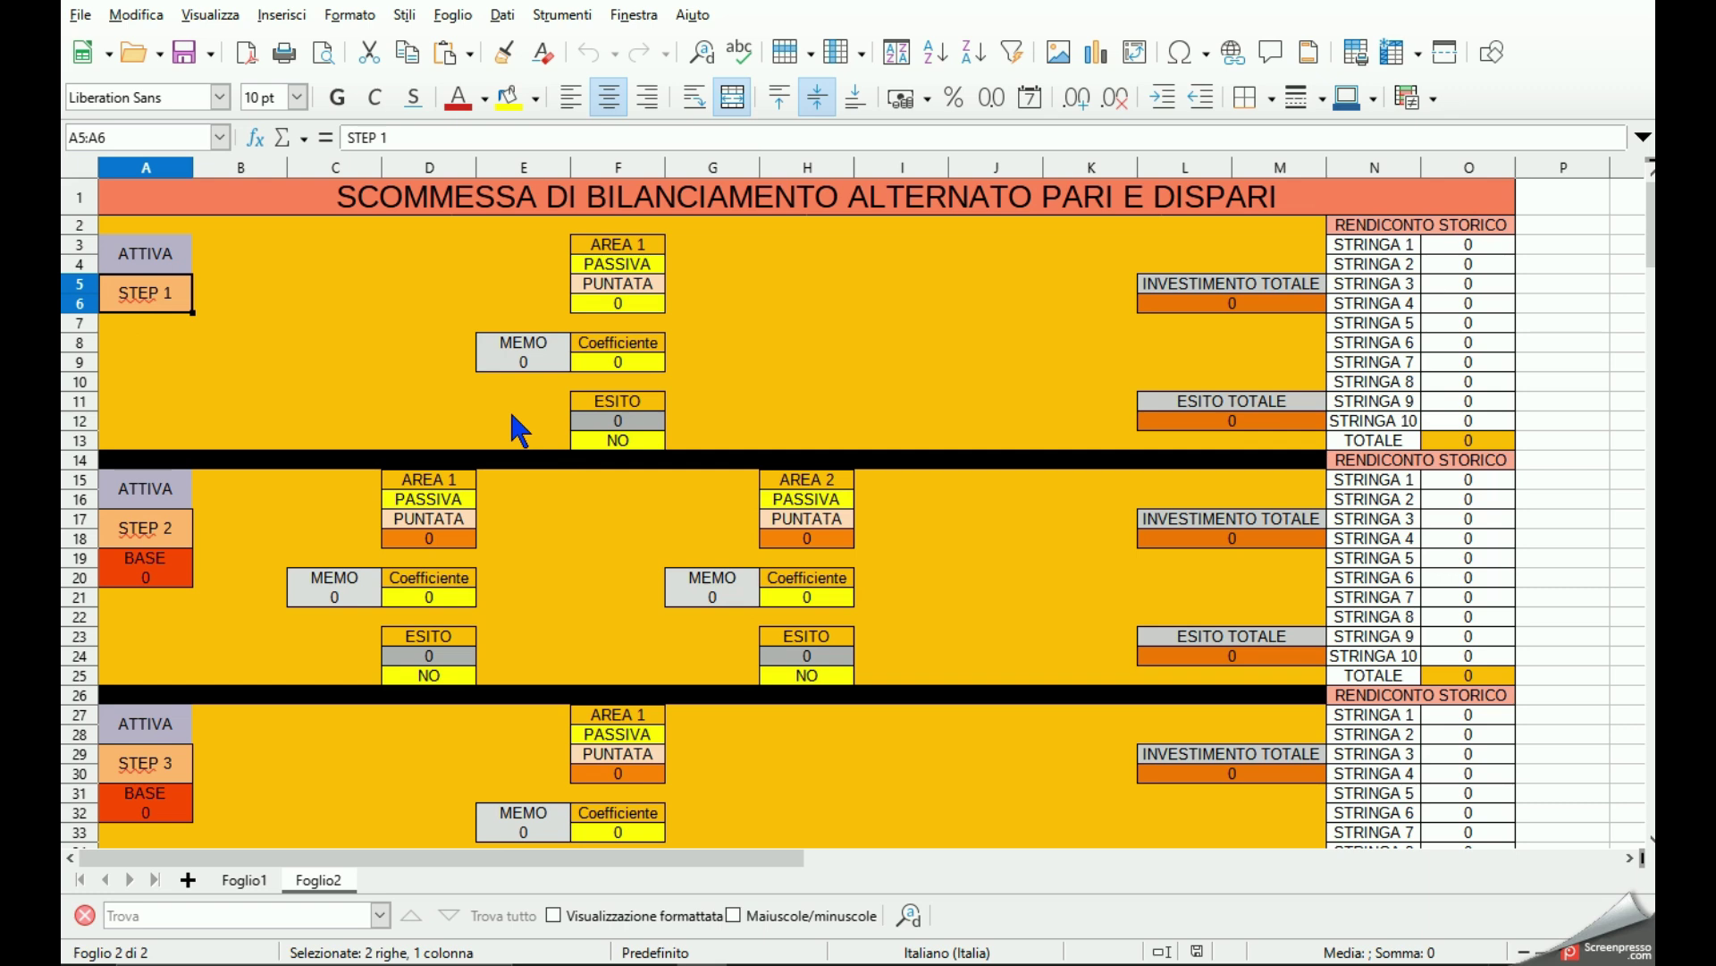
Set STEP 1's AREA 1 status to ATTIVA and its stake to 2.
click(623, 266)
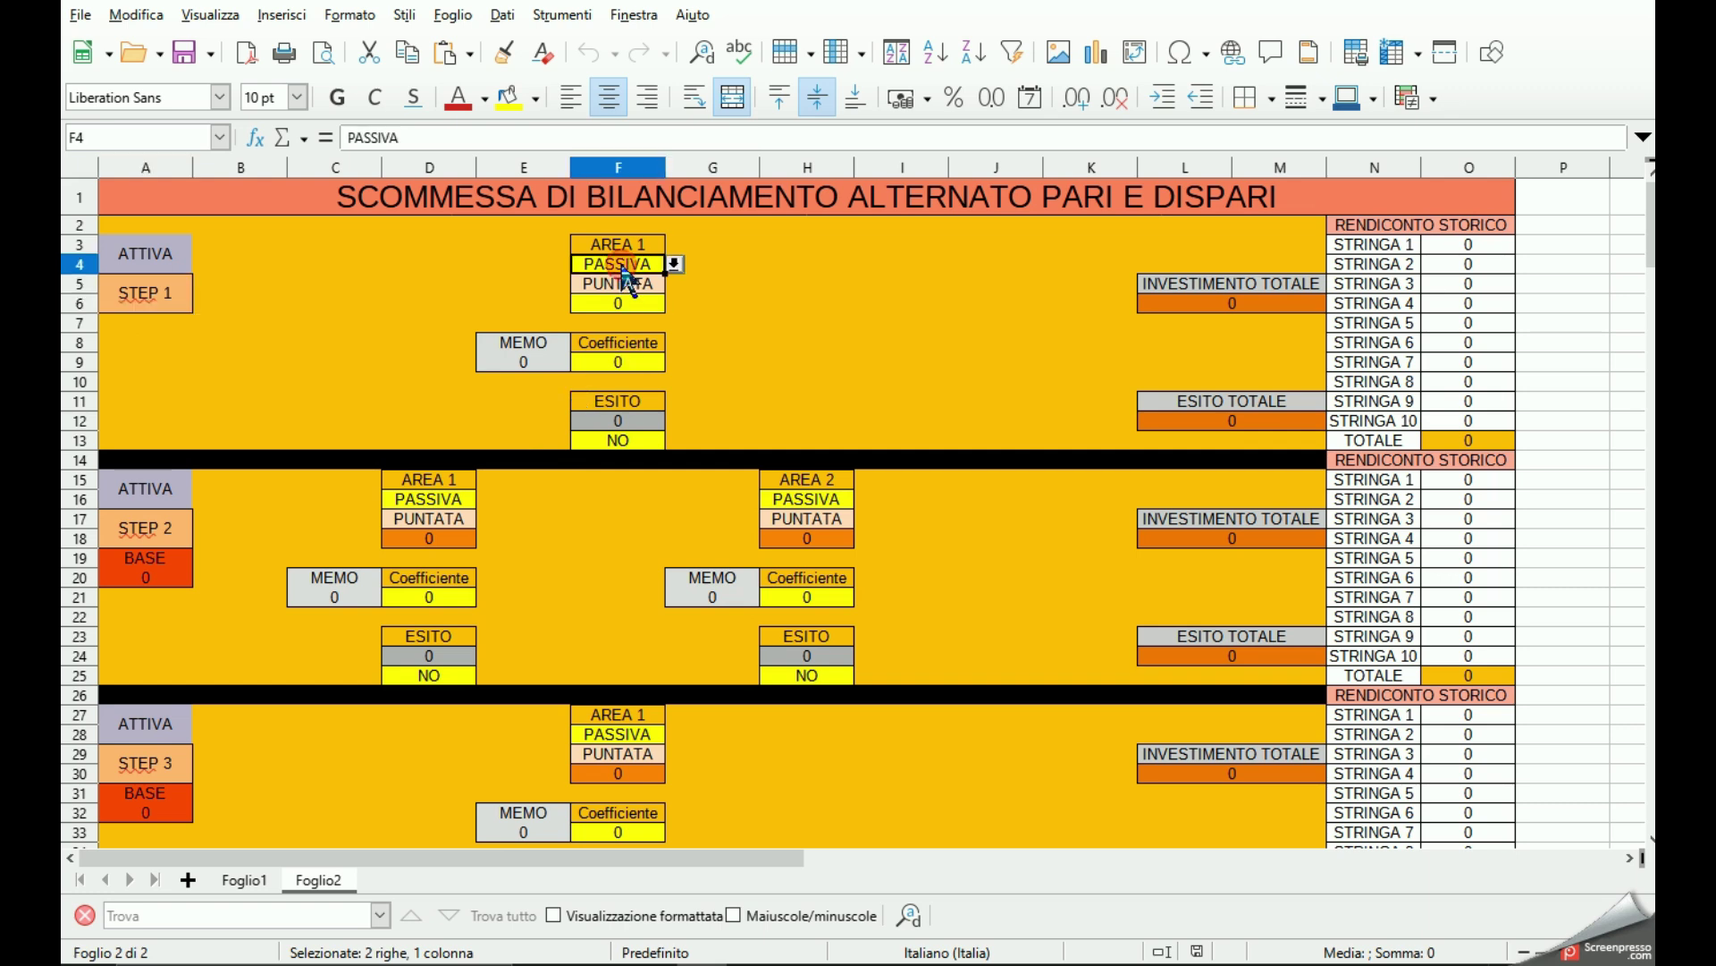
click(675, 267)
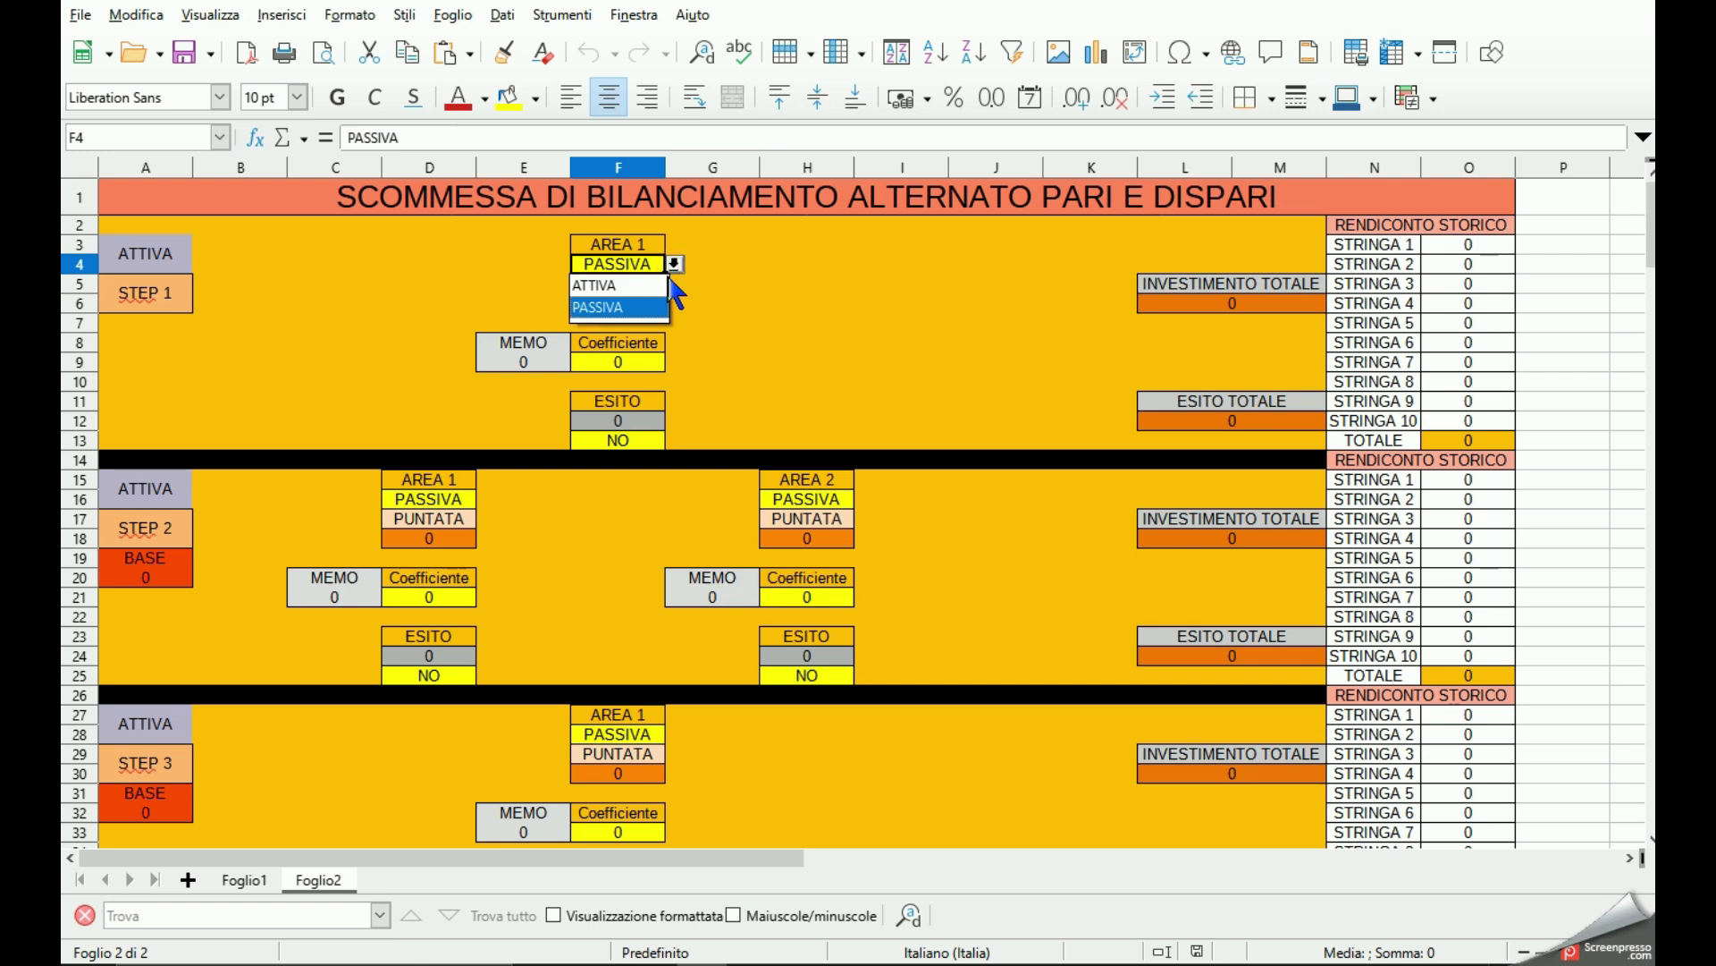
click(657, 284)
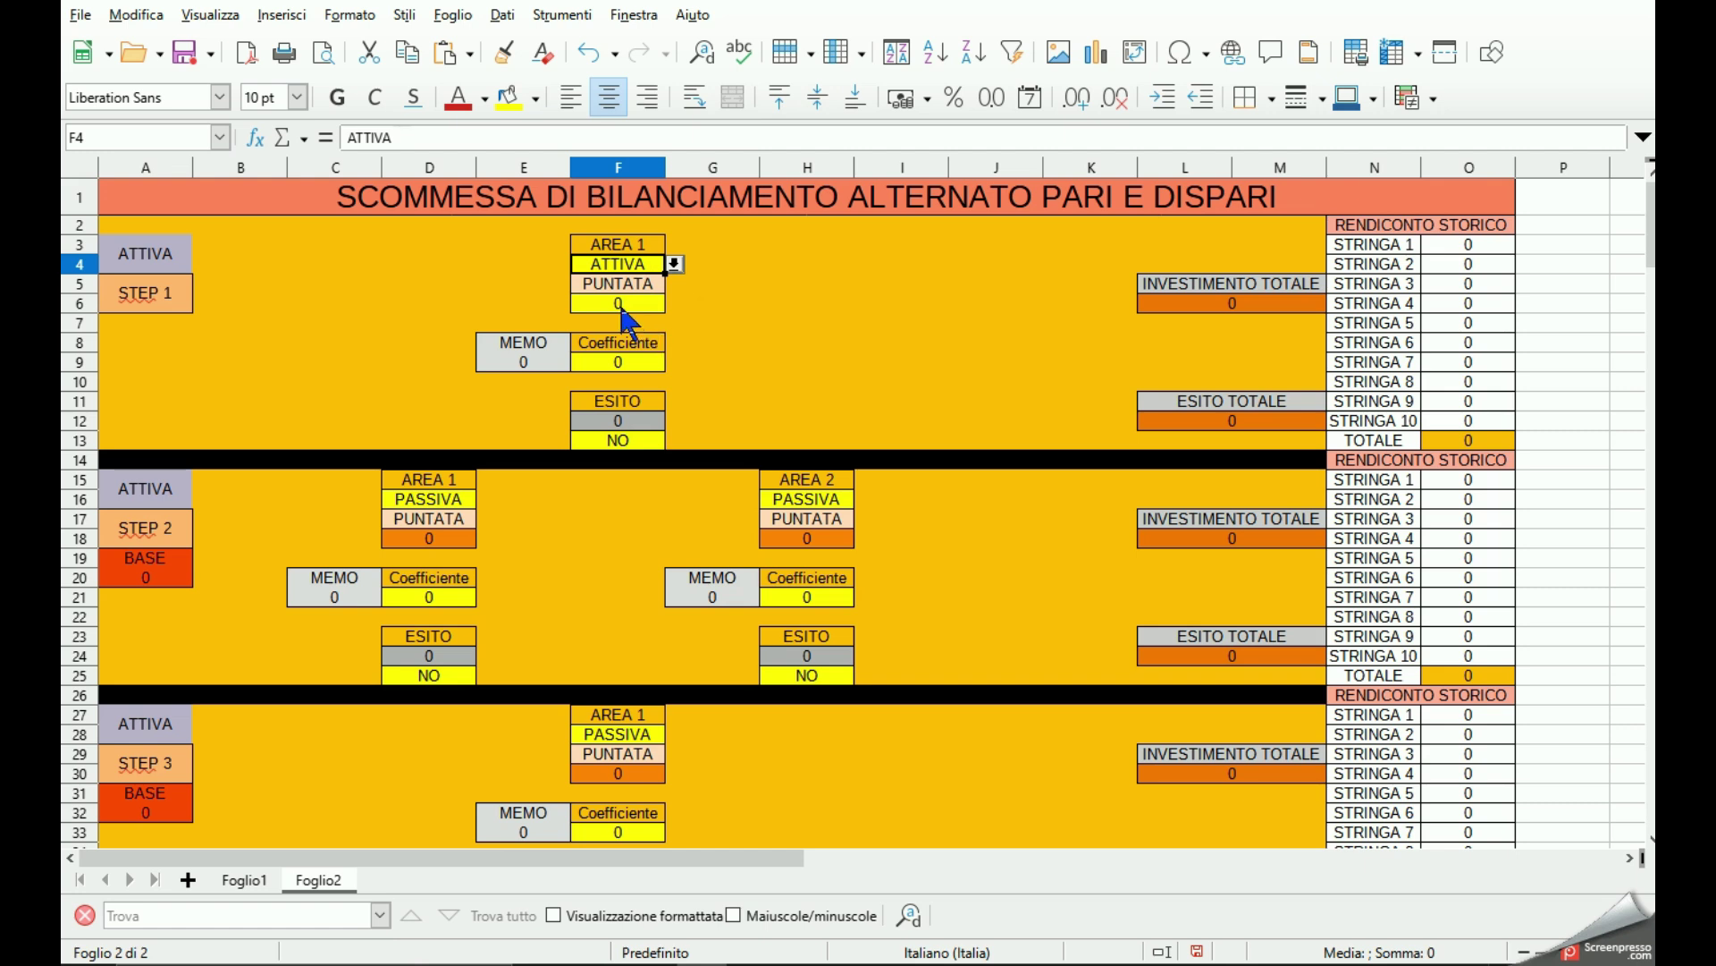
click(655, 305)
click(675, 303)
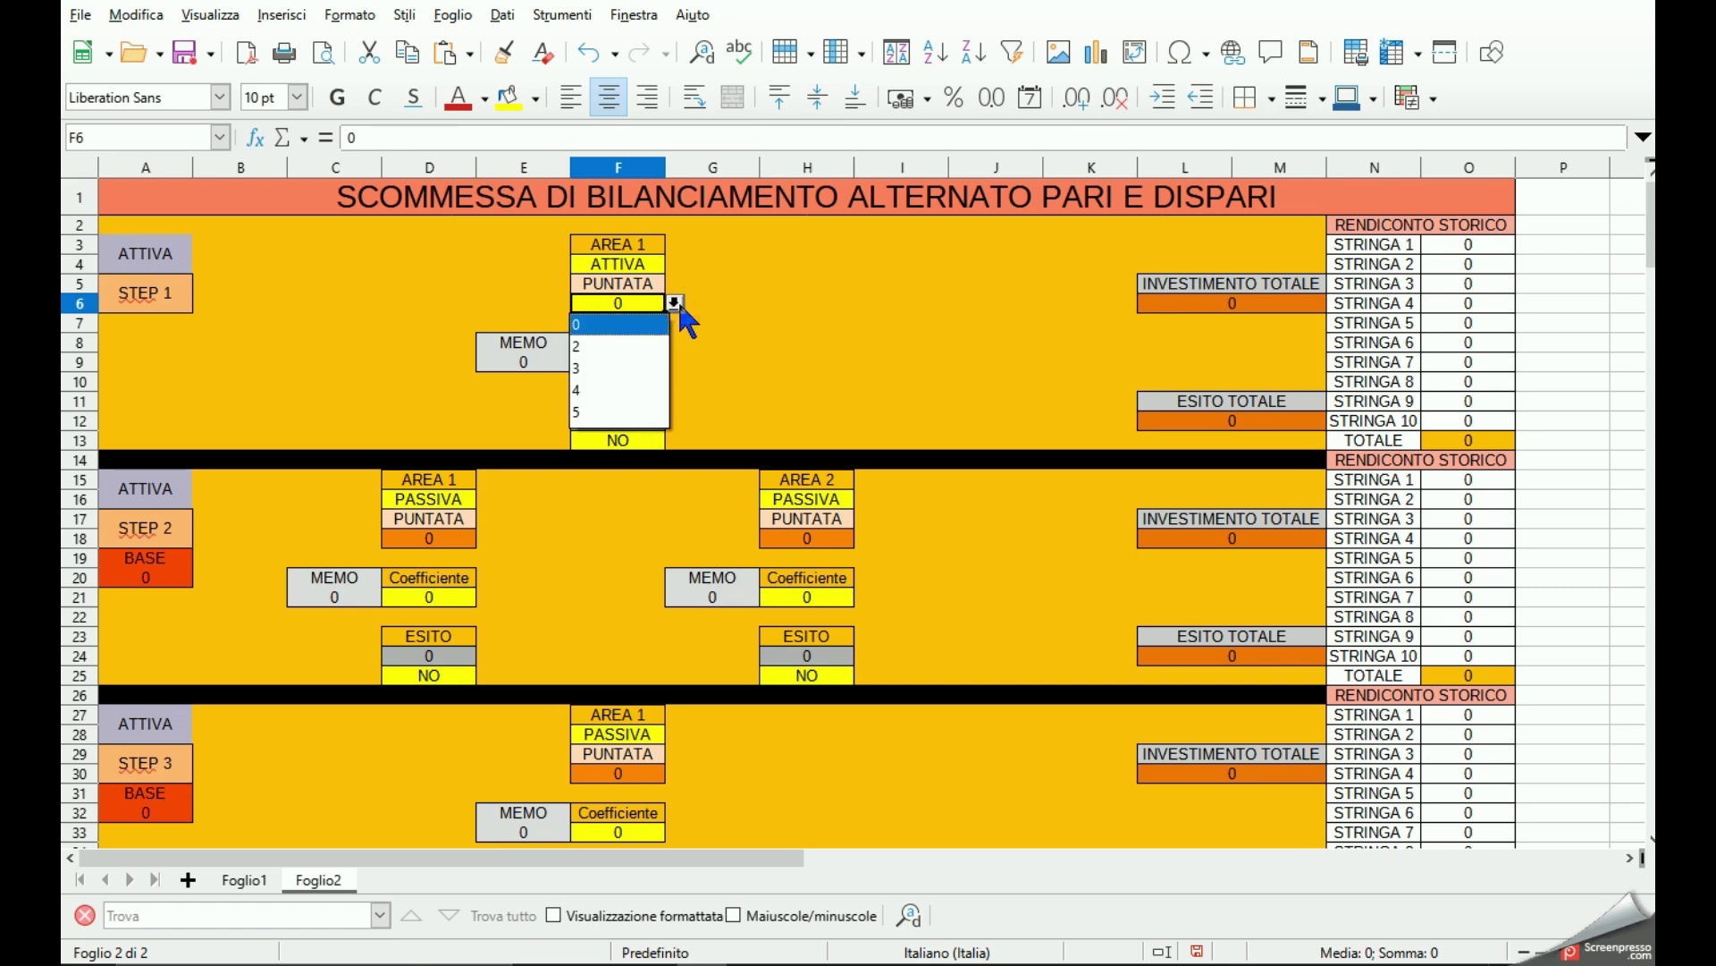
click(631, 346)
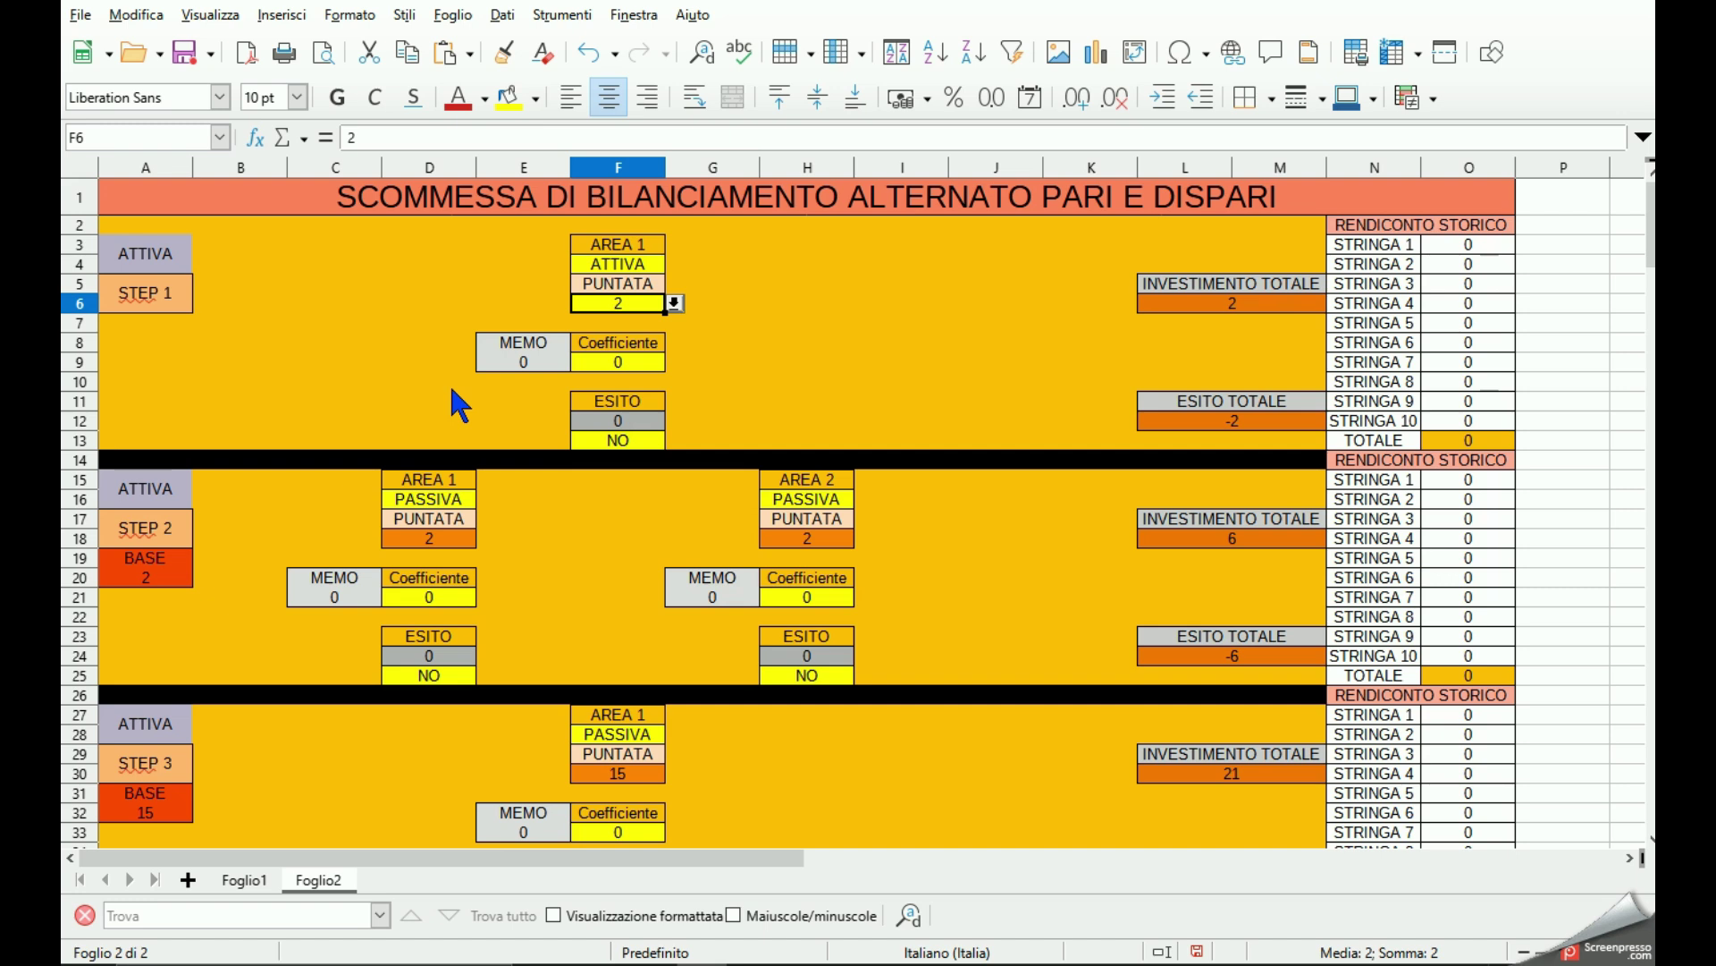
Pick 1,80 as the STEP 1 MEMO in E9, then check INVESTIMENTO TOTALE, stake and ESITO TOTALE.
click(513, 362)
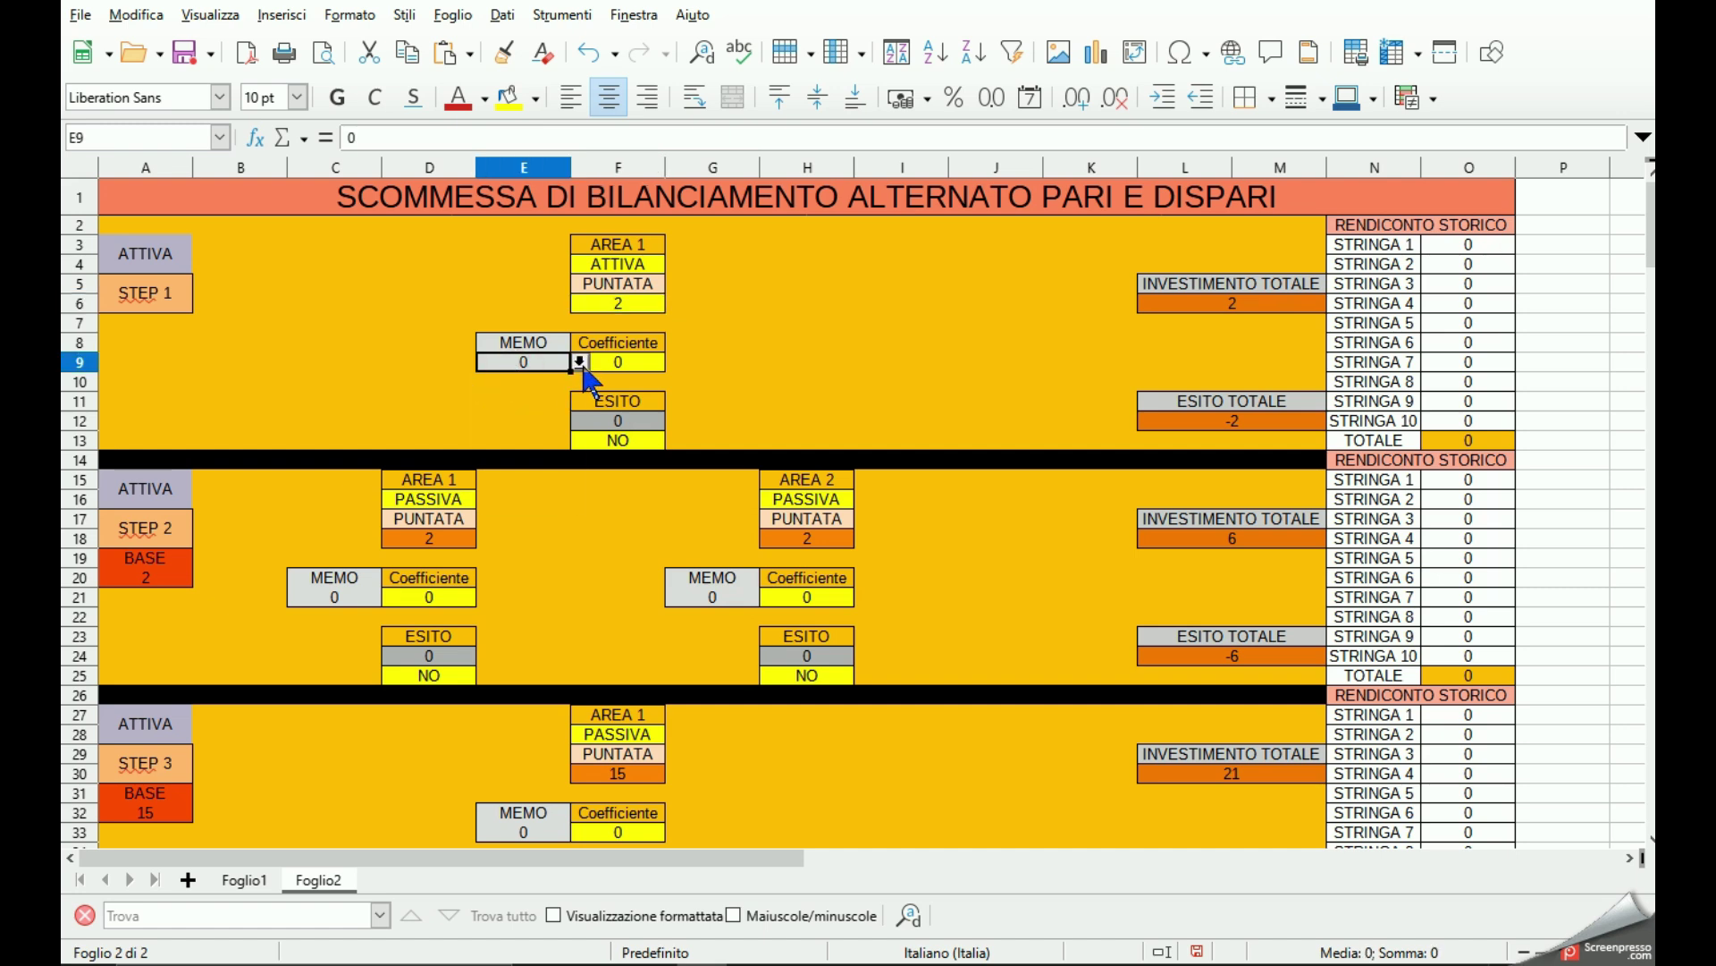
click(580, 362)
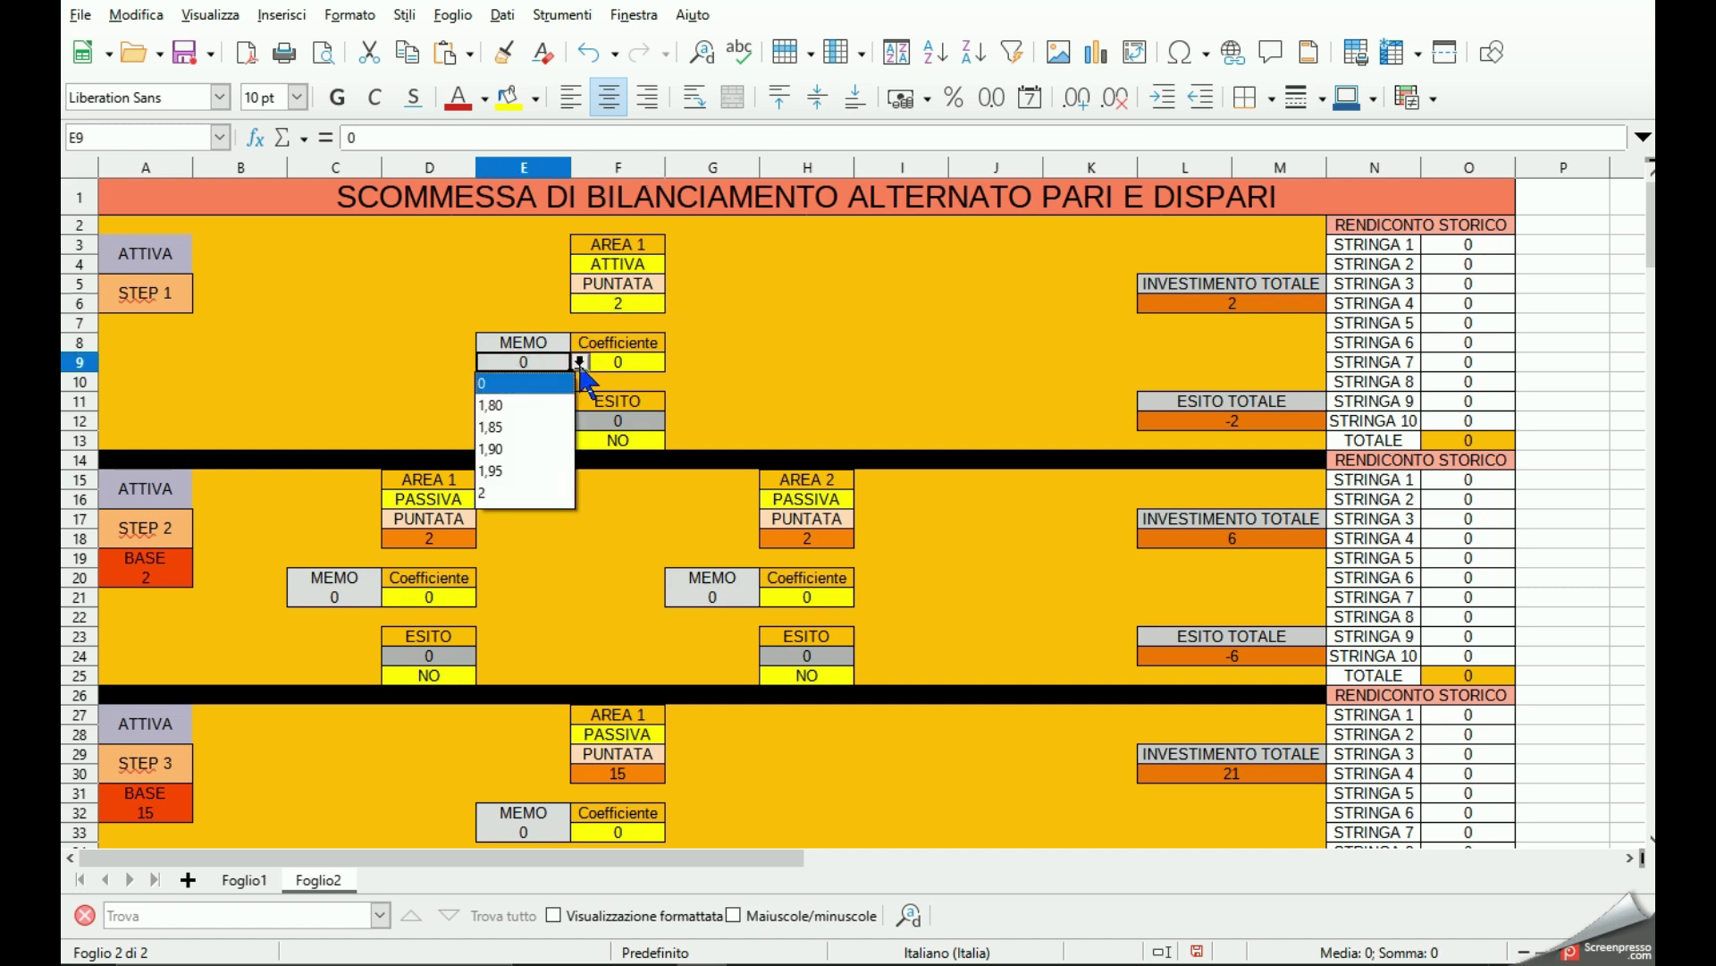
click(525, 405)
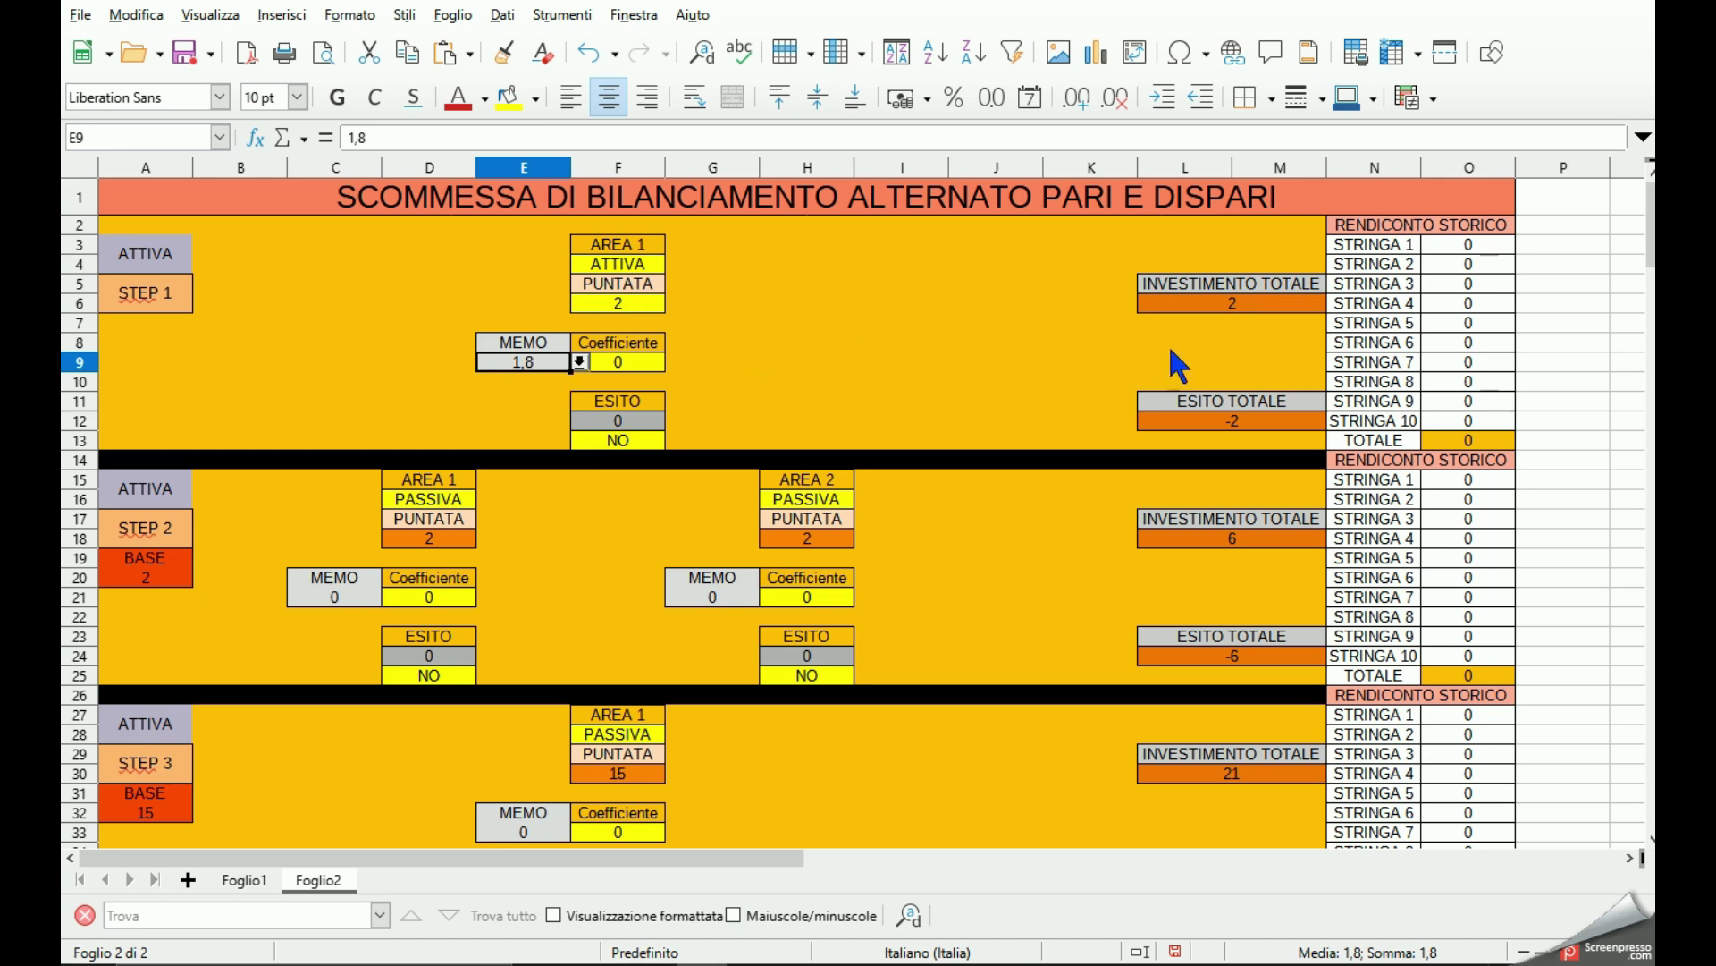
click(1231, 304)
click(637, 307)
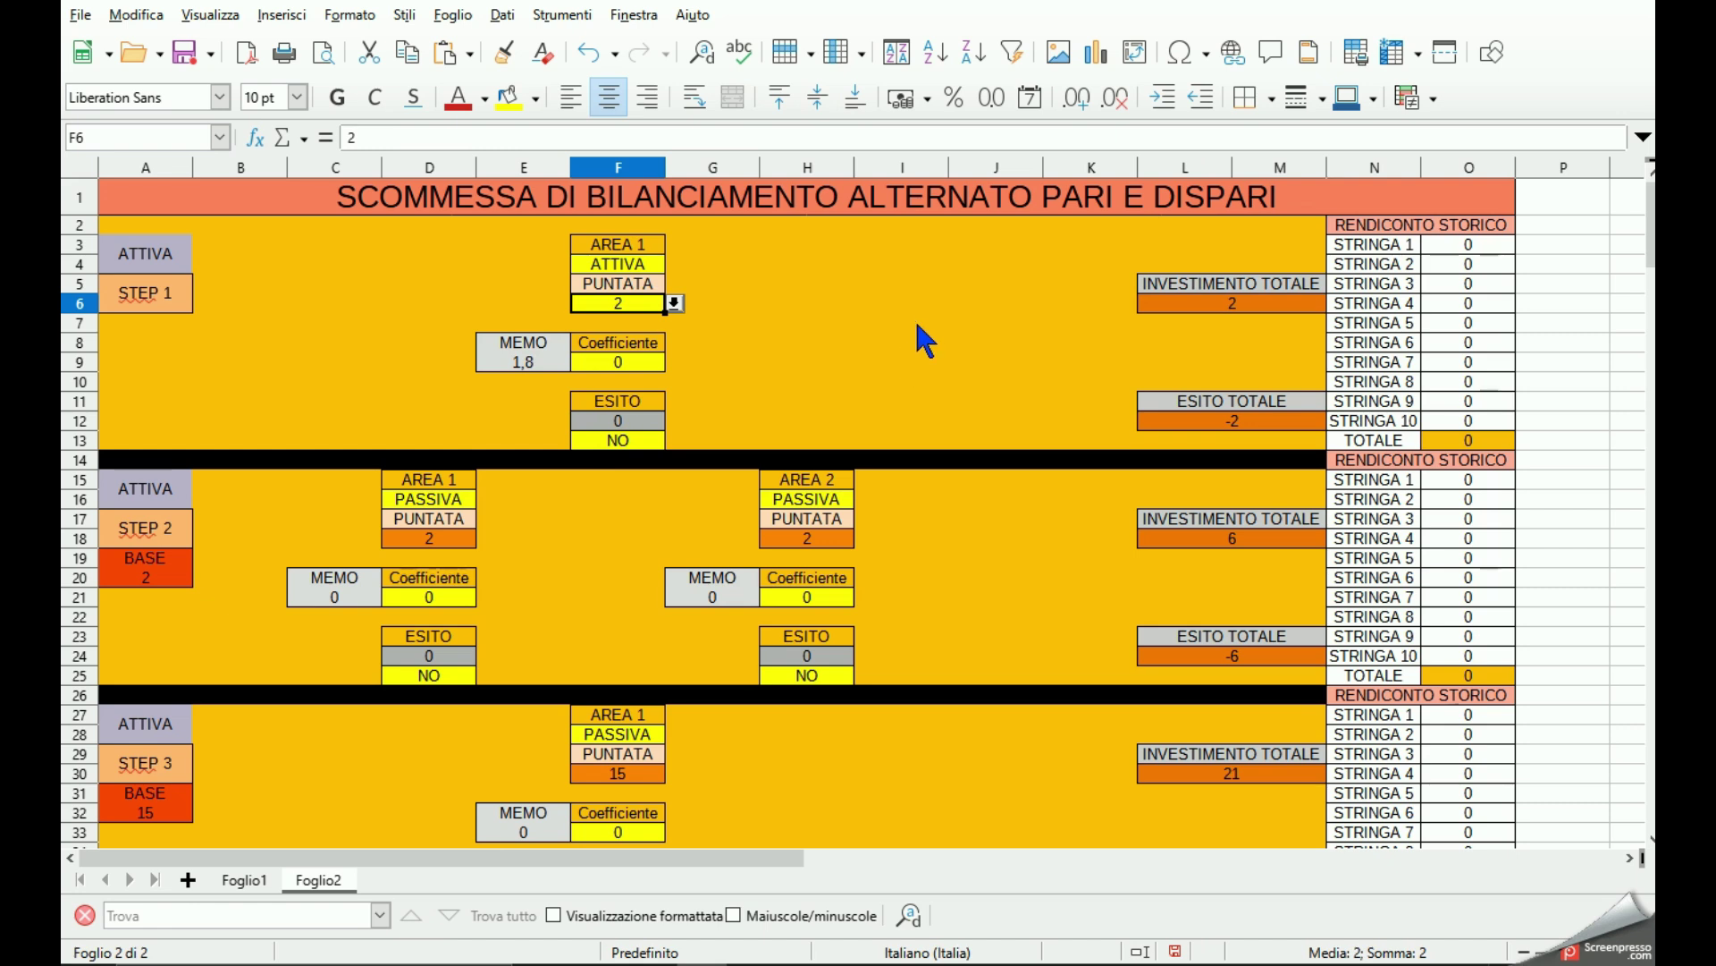
click(1218, 423)
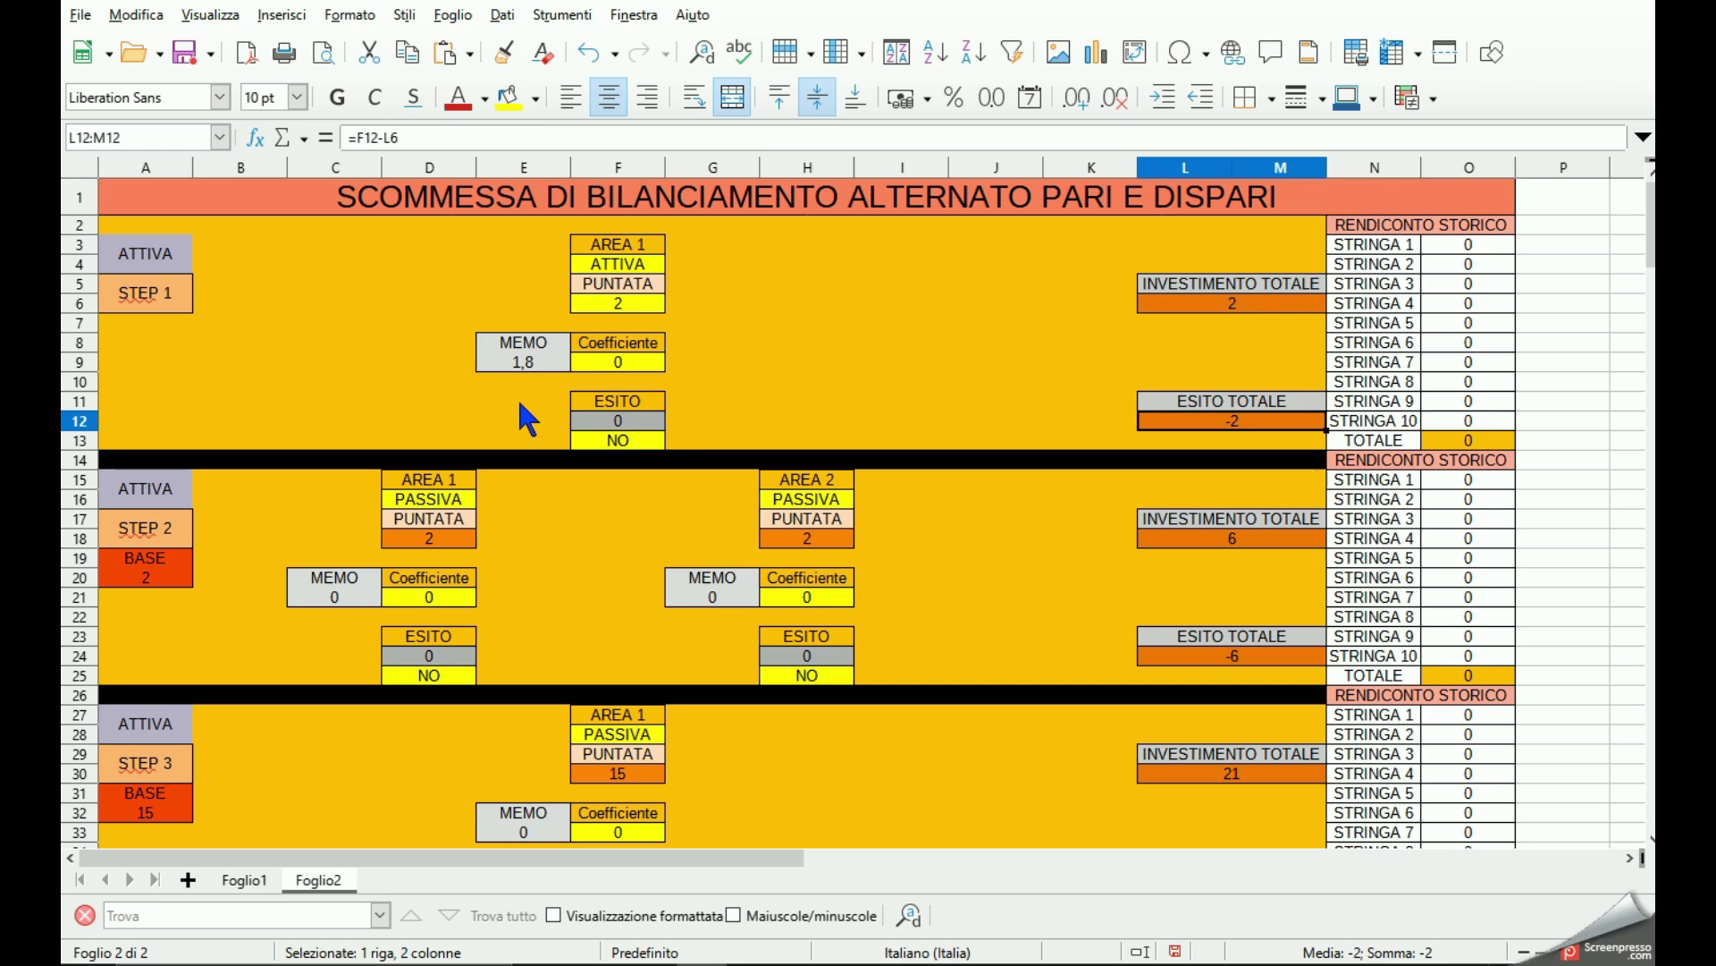
Scroll through the steps and select the STEP 1 coefficient cell F9.
scroll(521, 407, down, 4)
scroll(525, 416, down, 5)
scroll(535, 451, down, 3)
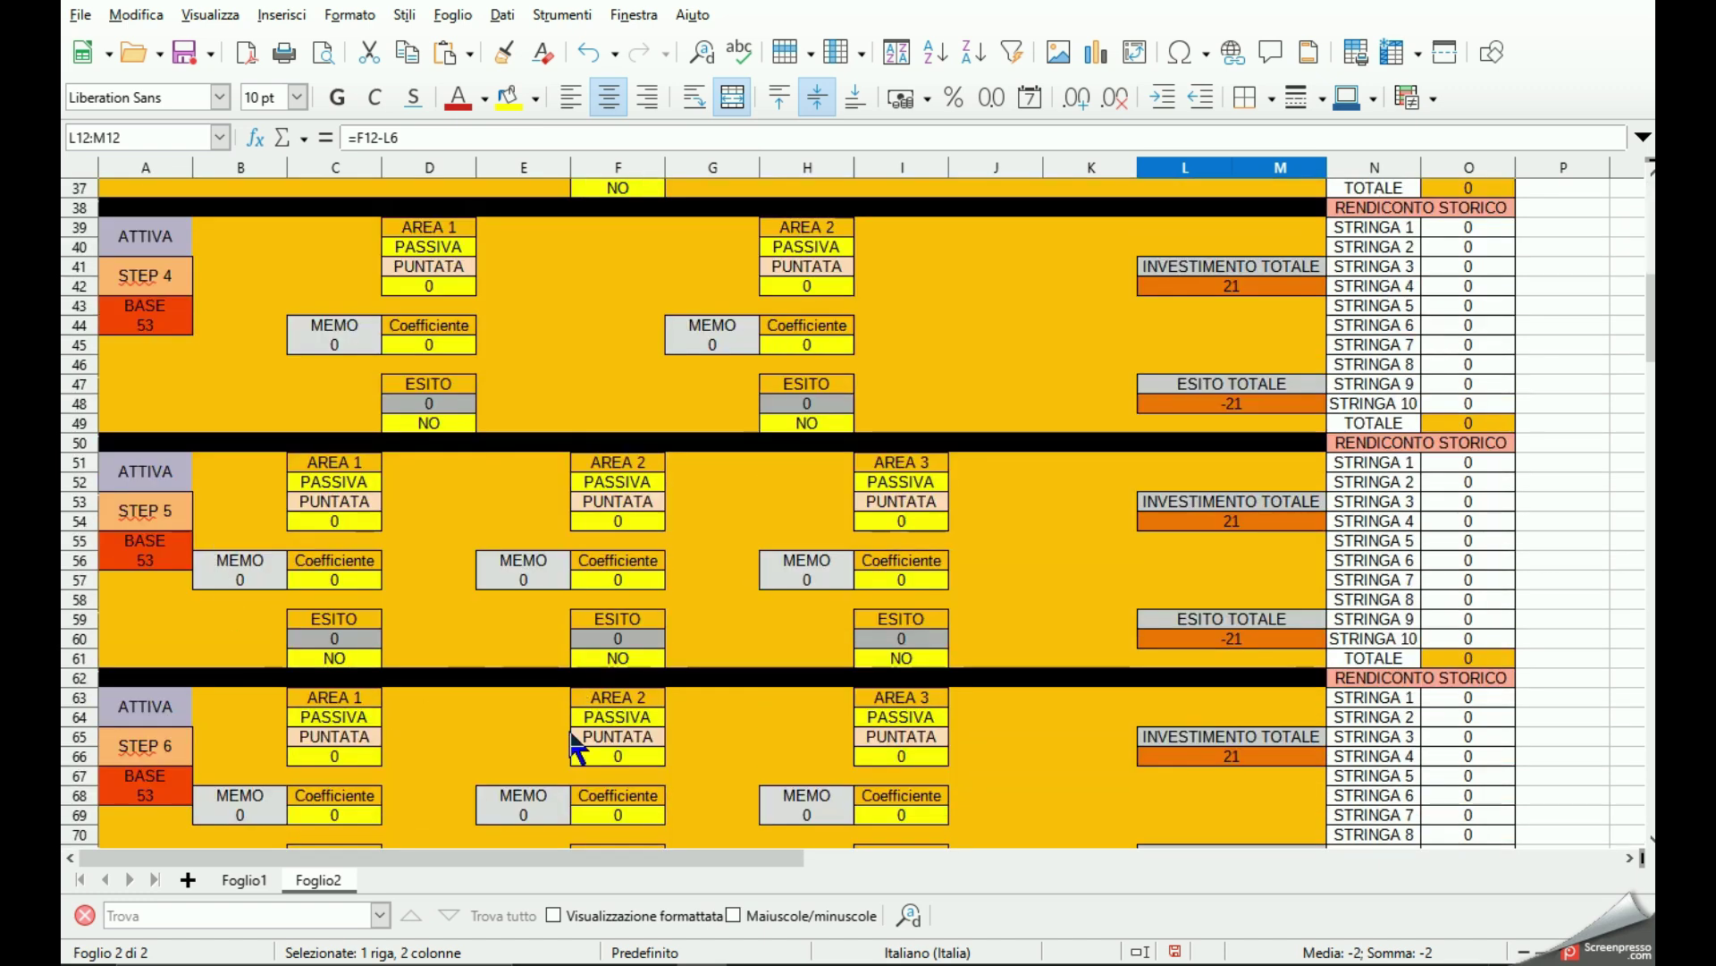
scroll(479, 652, up, 6)
scroll(479, 651, up, 6)
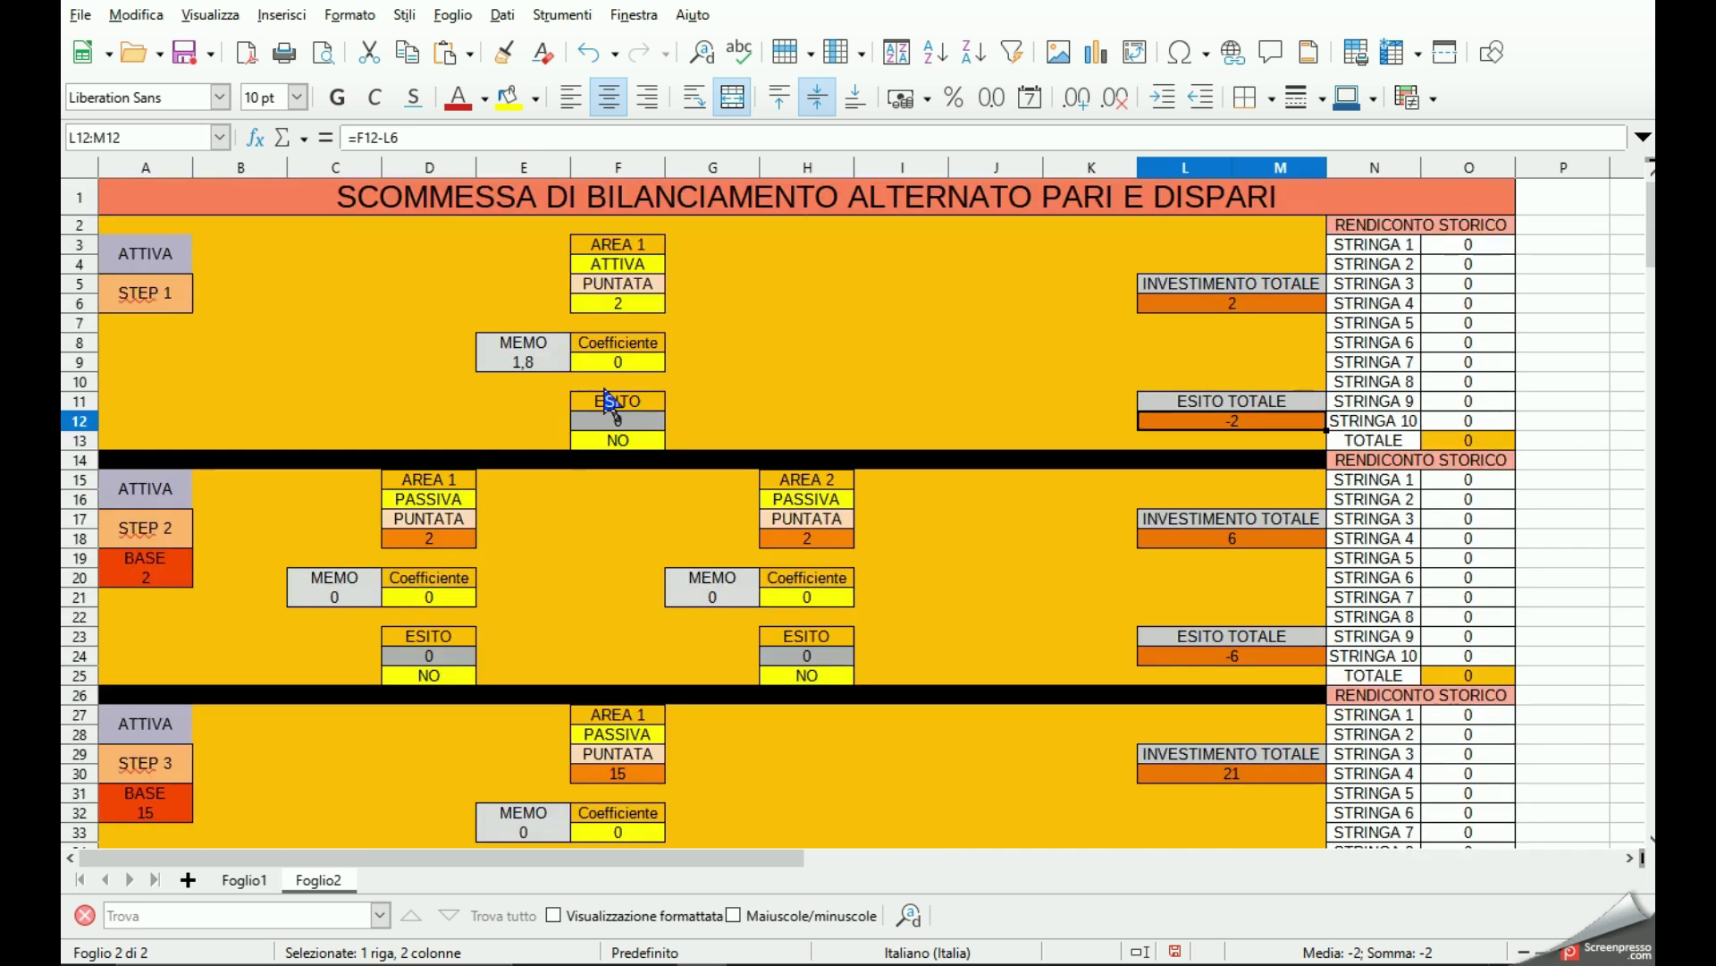
click(631, 365)
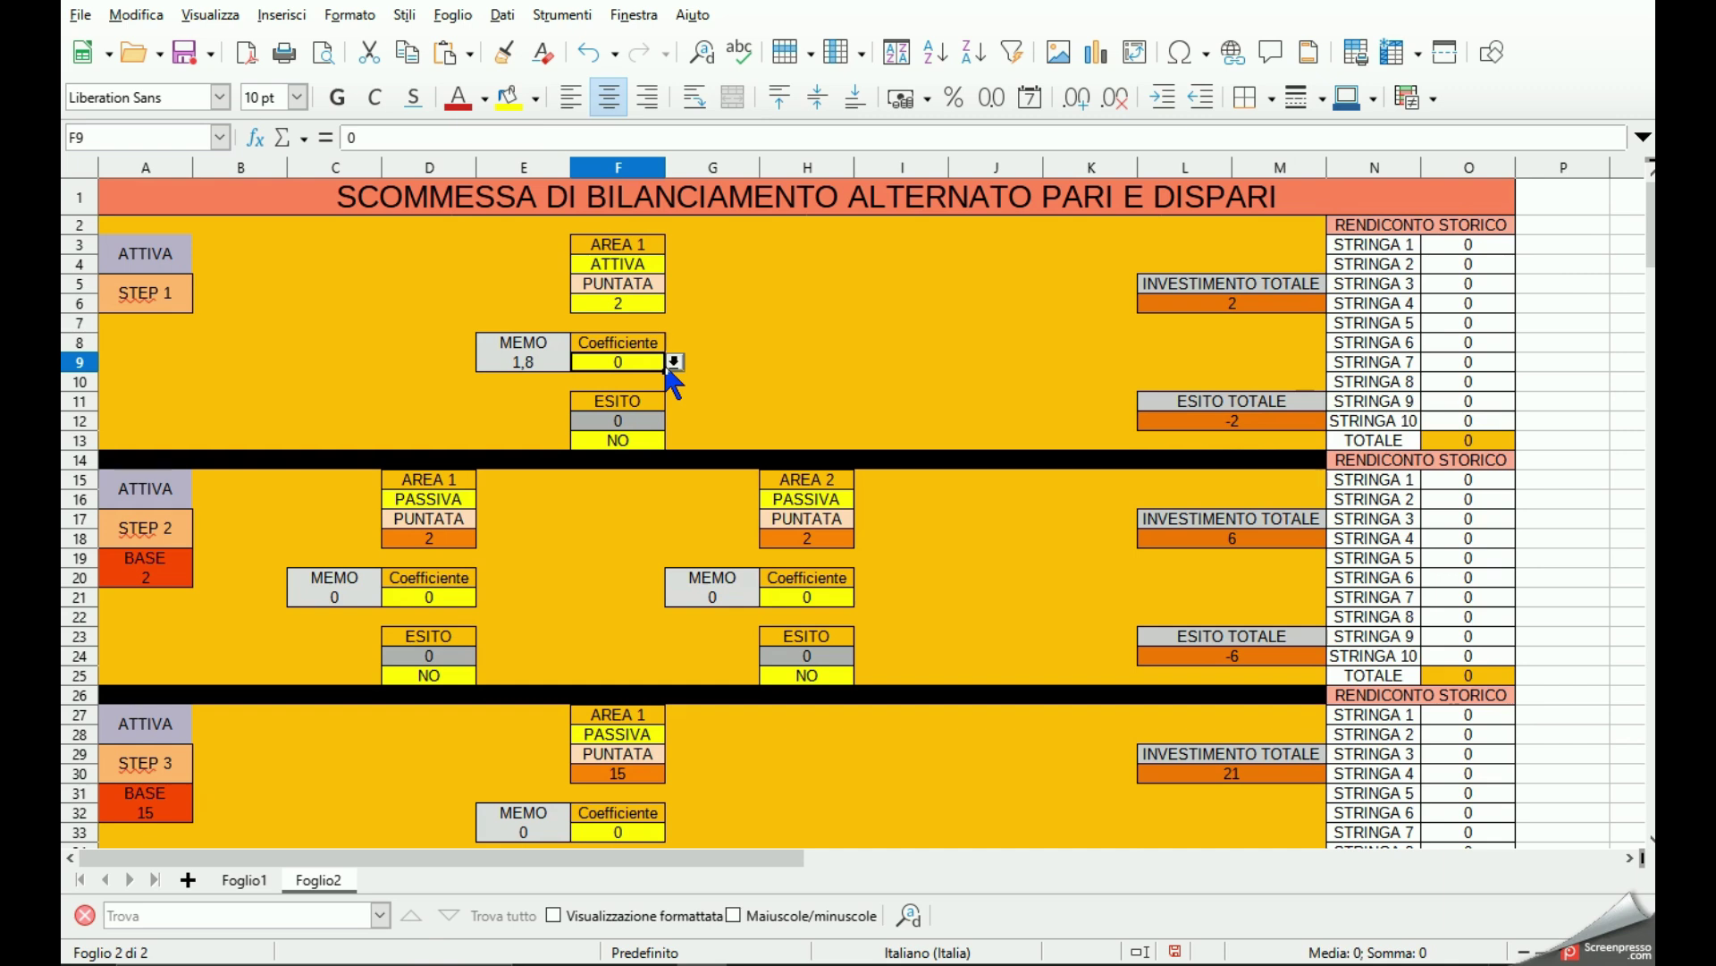
Set STEP 1's coefficient in F9 to 1,80 and its outcome in F13 to SI.
click(674, 362)
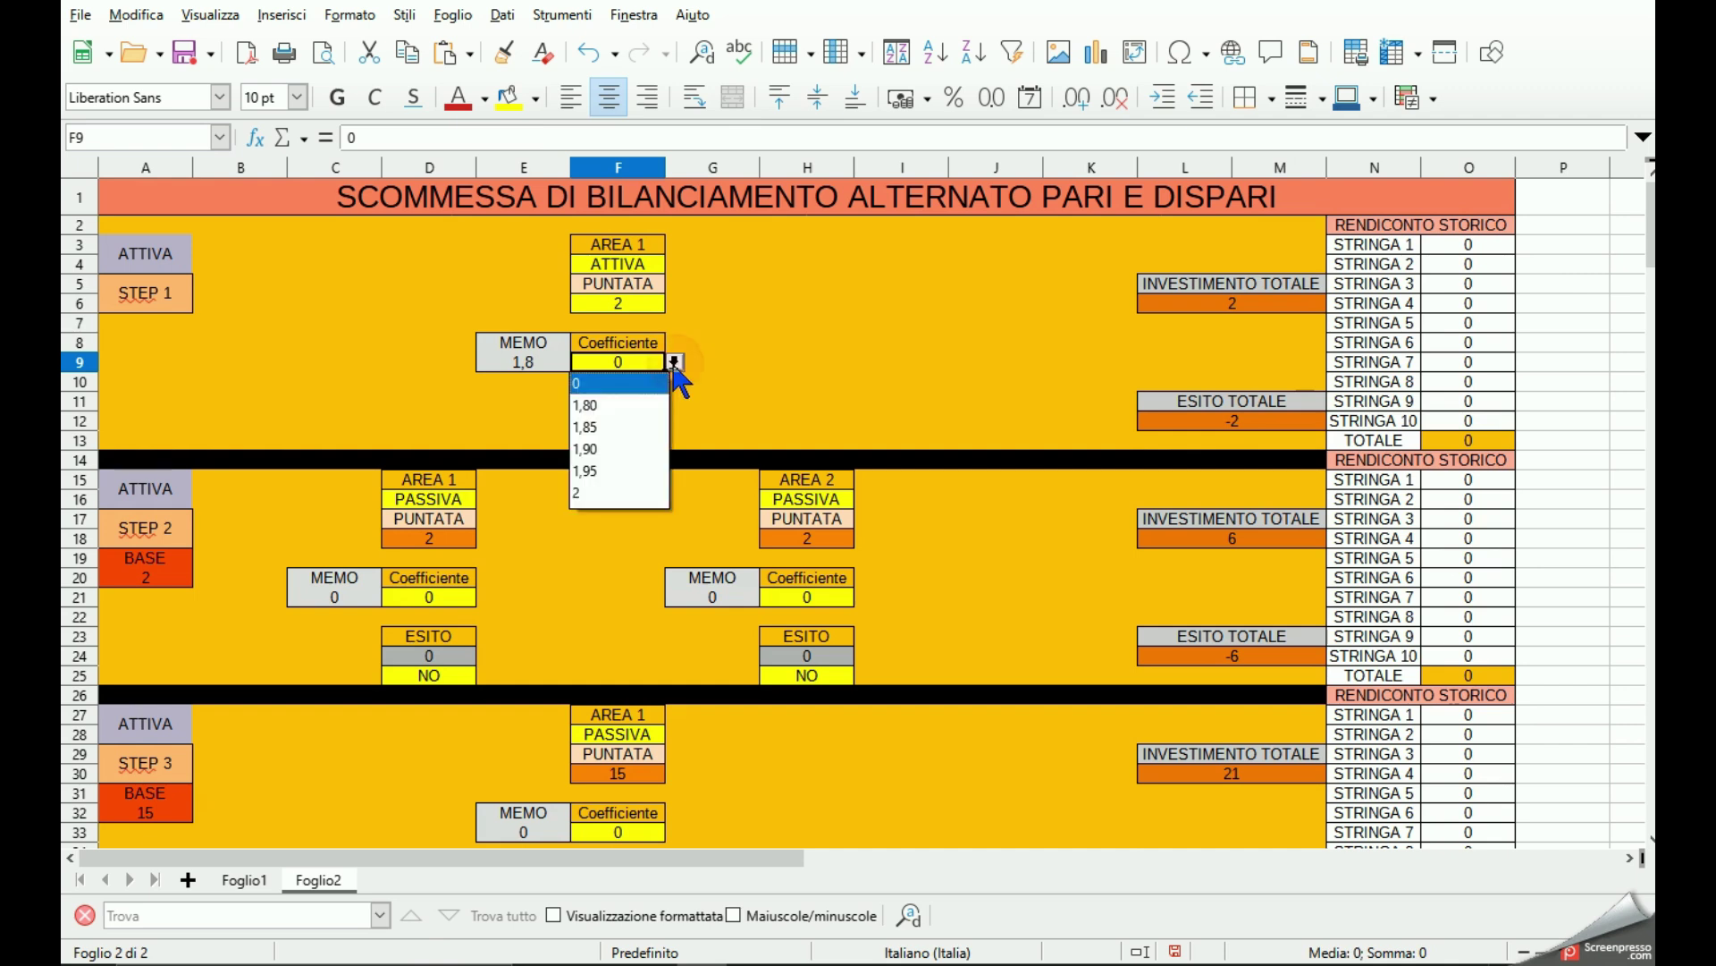
click(633, 406)
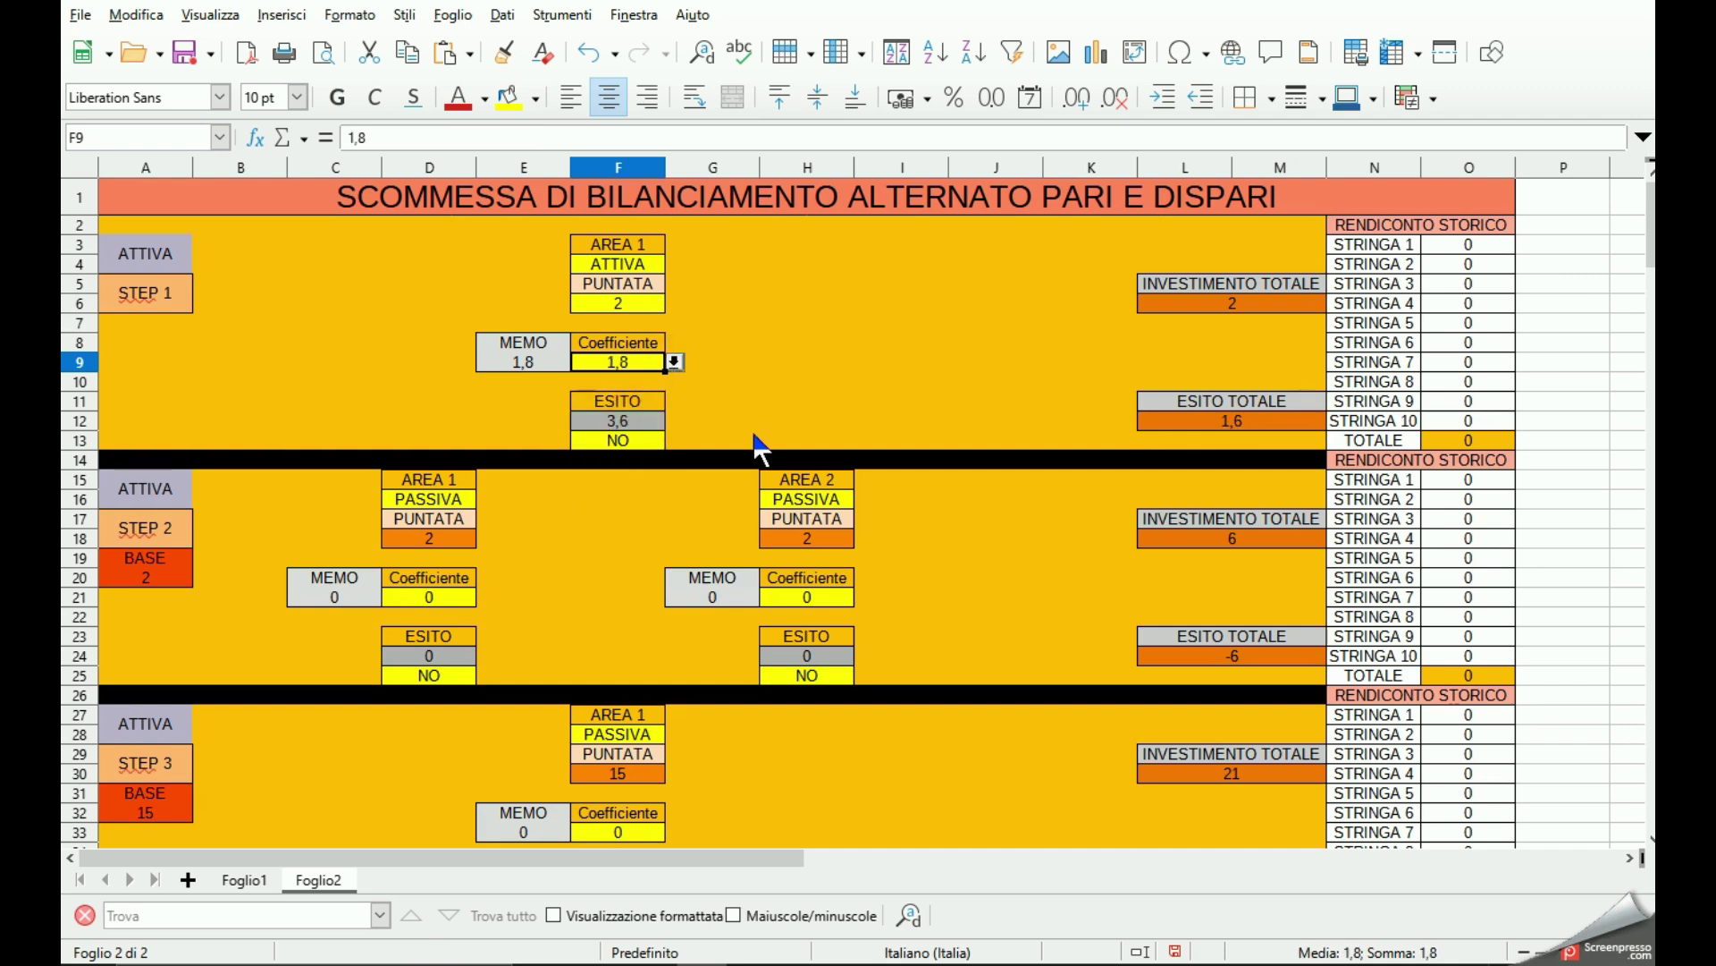
click(617, 440)
click(672, 441)
click(656, 462)
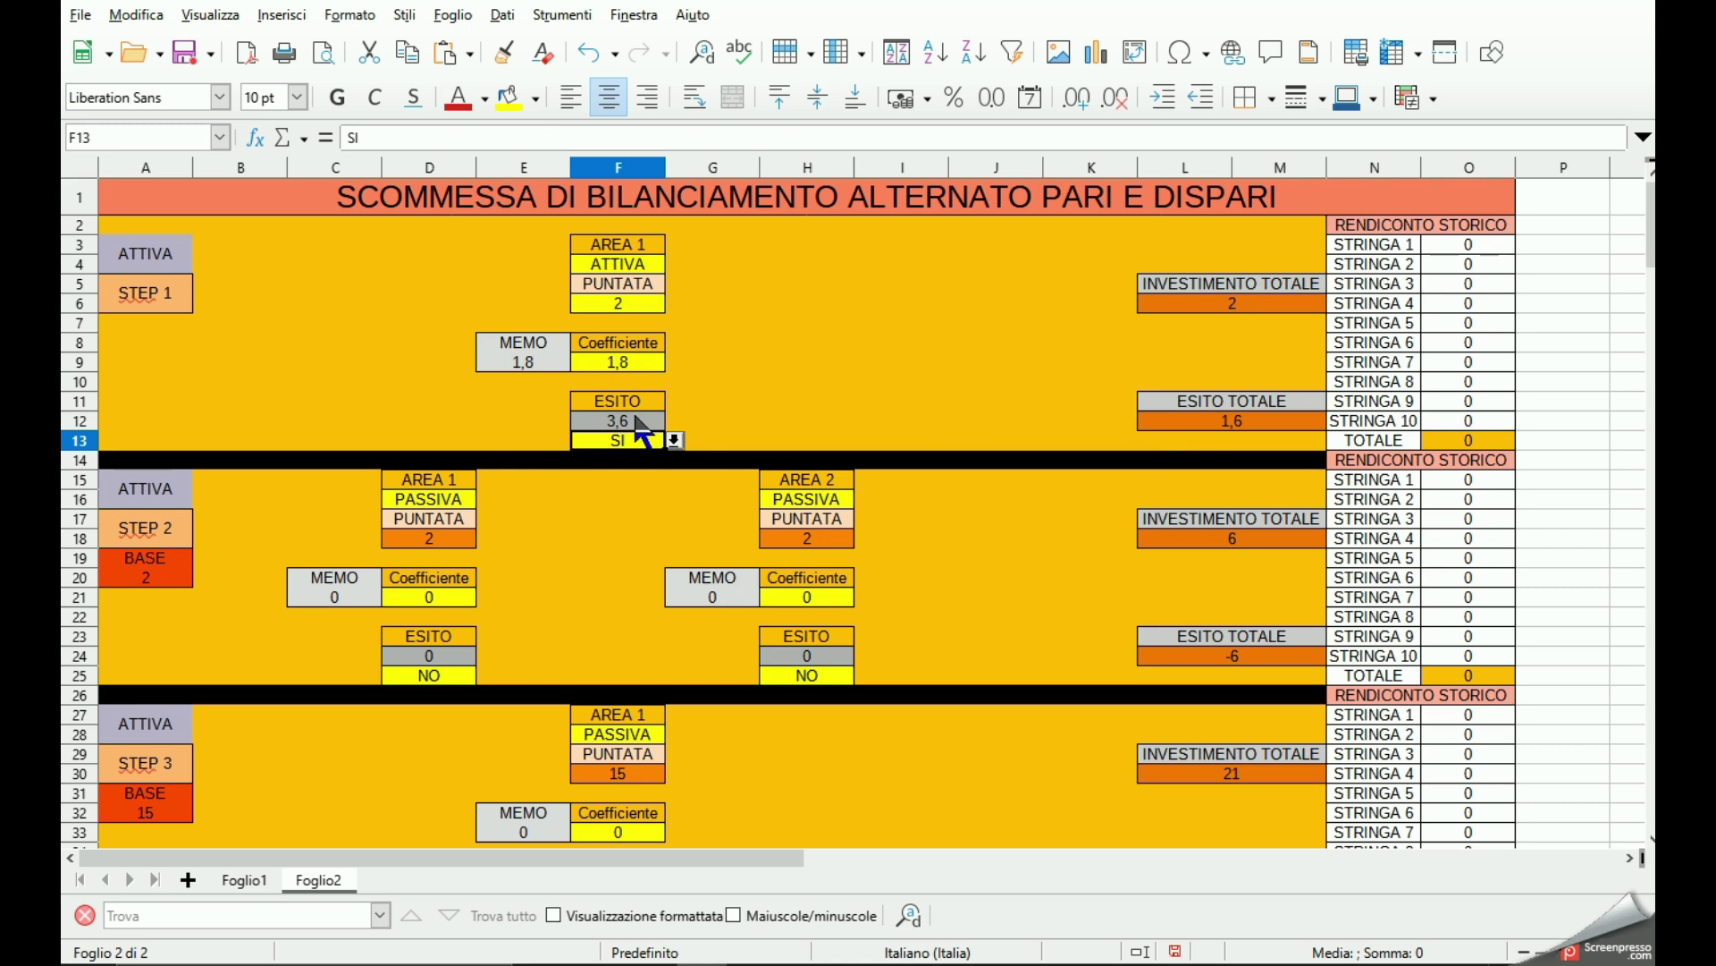
Check the ESITO in F12, the F6 stake, and the recalculated ESITO TOTALE of 1,6.
click(607, 420)
click(624, 304)
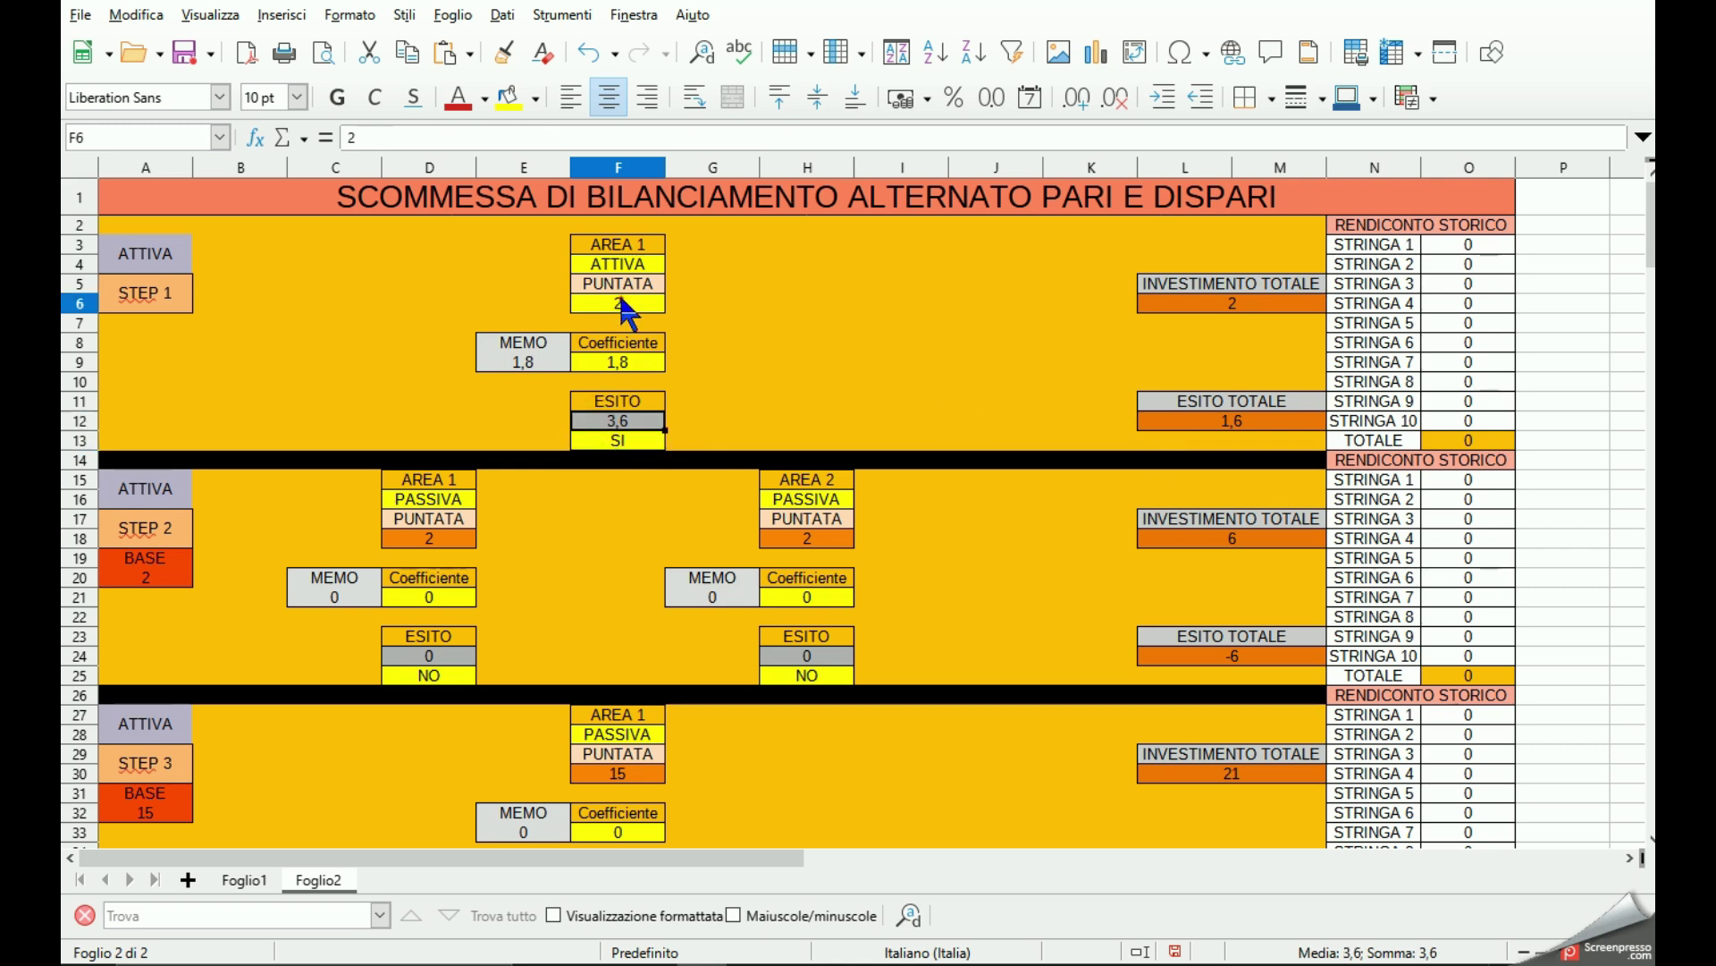
click(1216, 422)
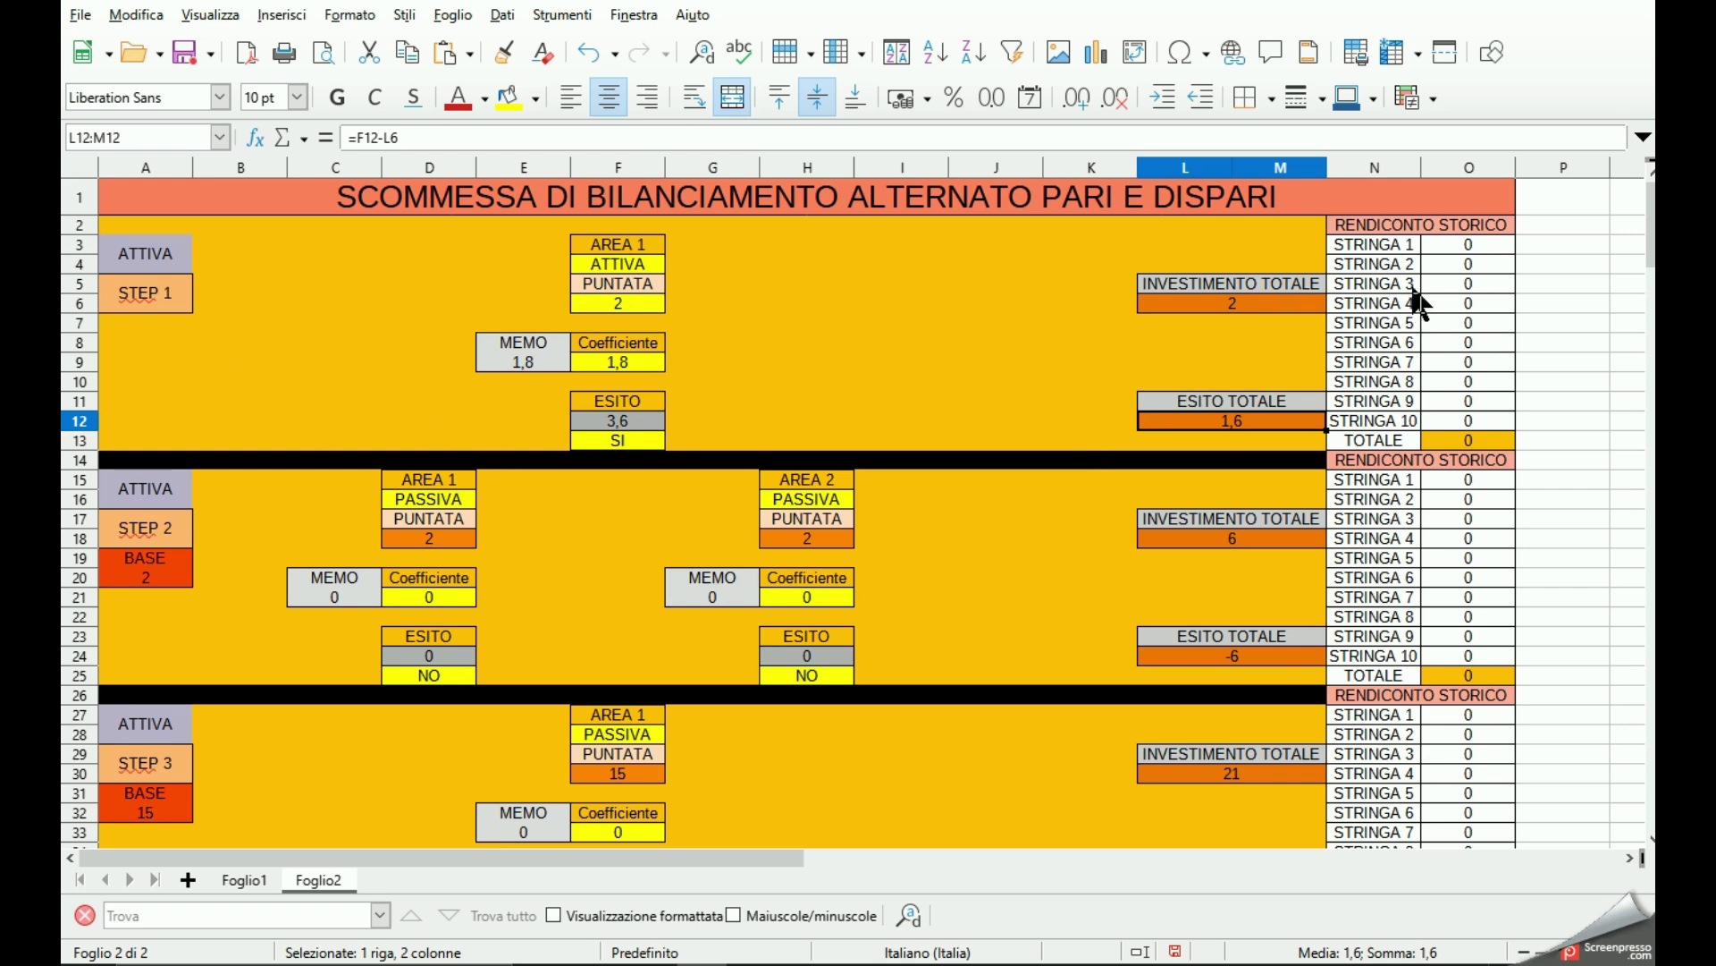
scroll(1457, 254, down, 1)
scroll(1444, 259, down, 4)
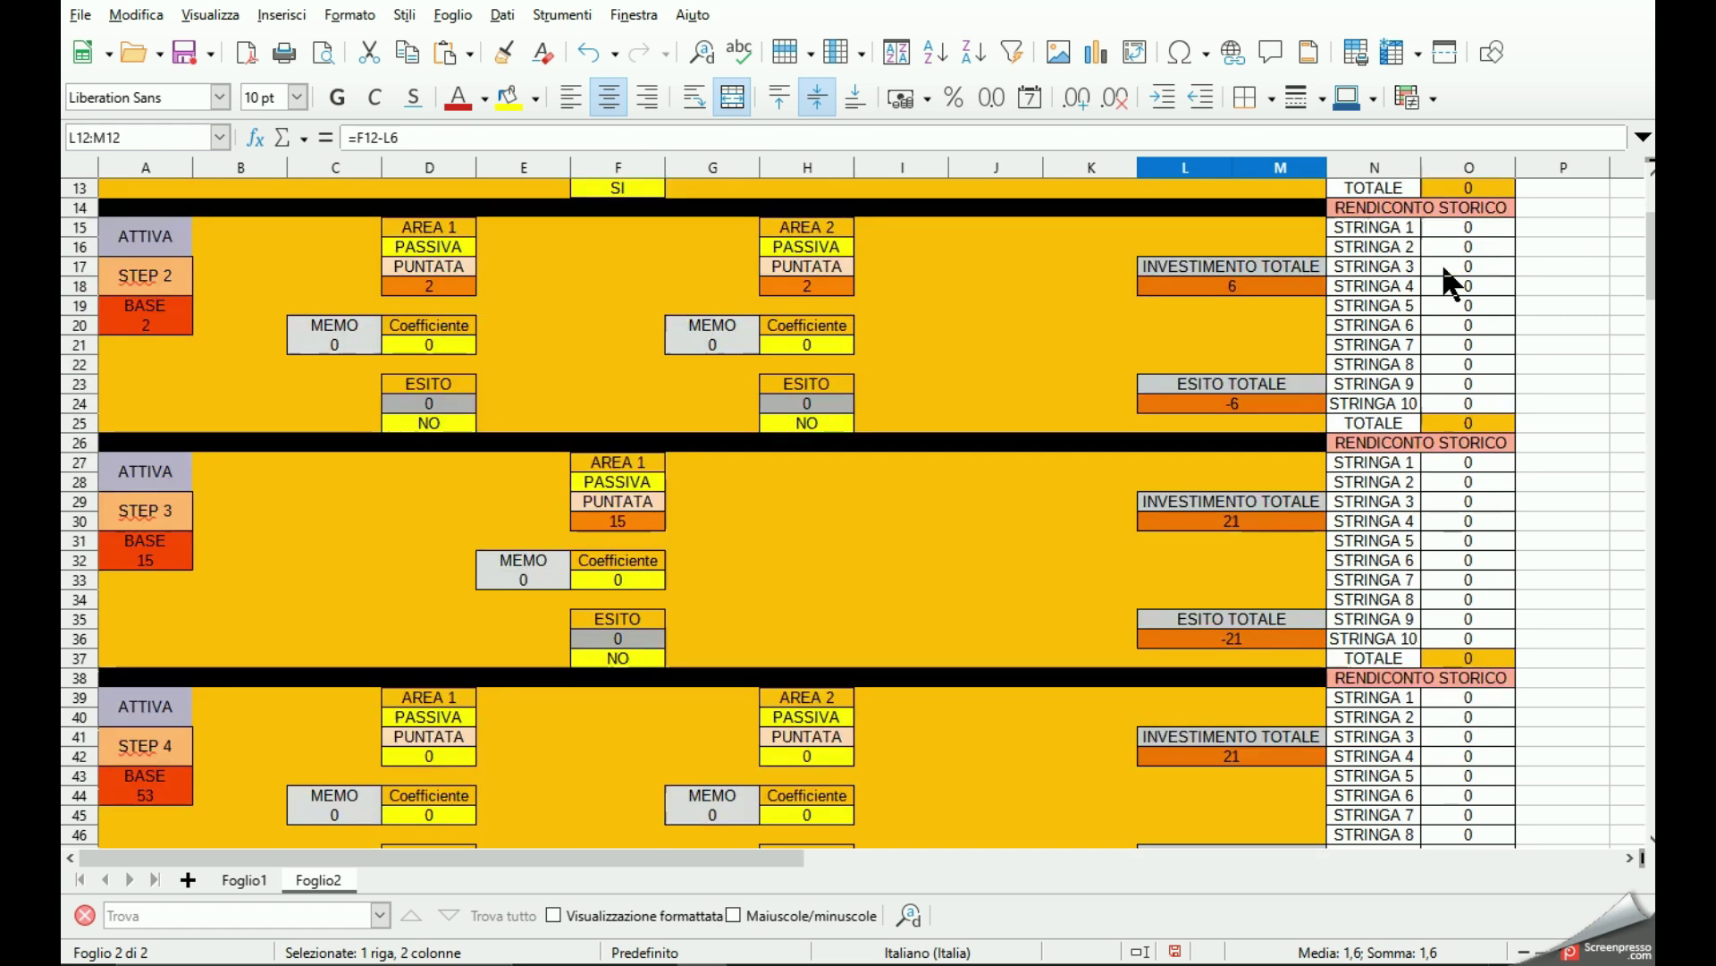
scroll(1442, 266, down, 4)
scroll(1441, 282, up, 7)
scroll(1441, 282, up, 2)
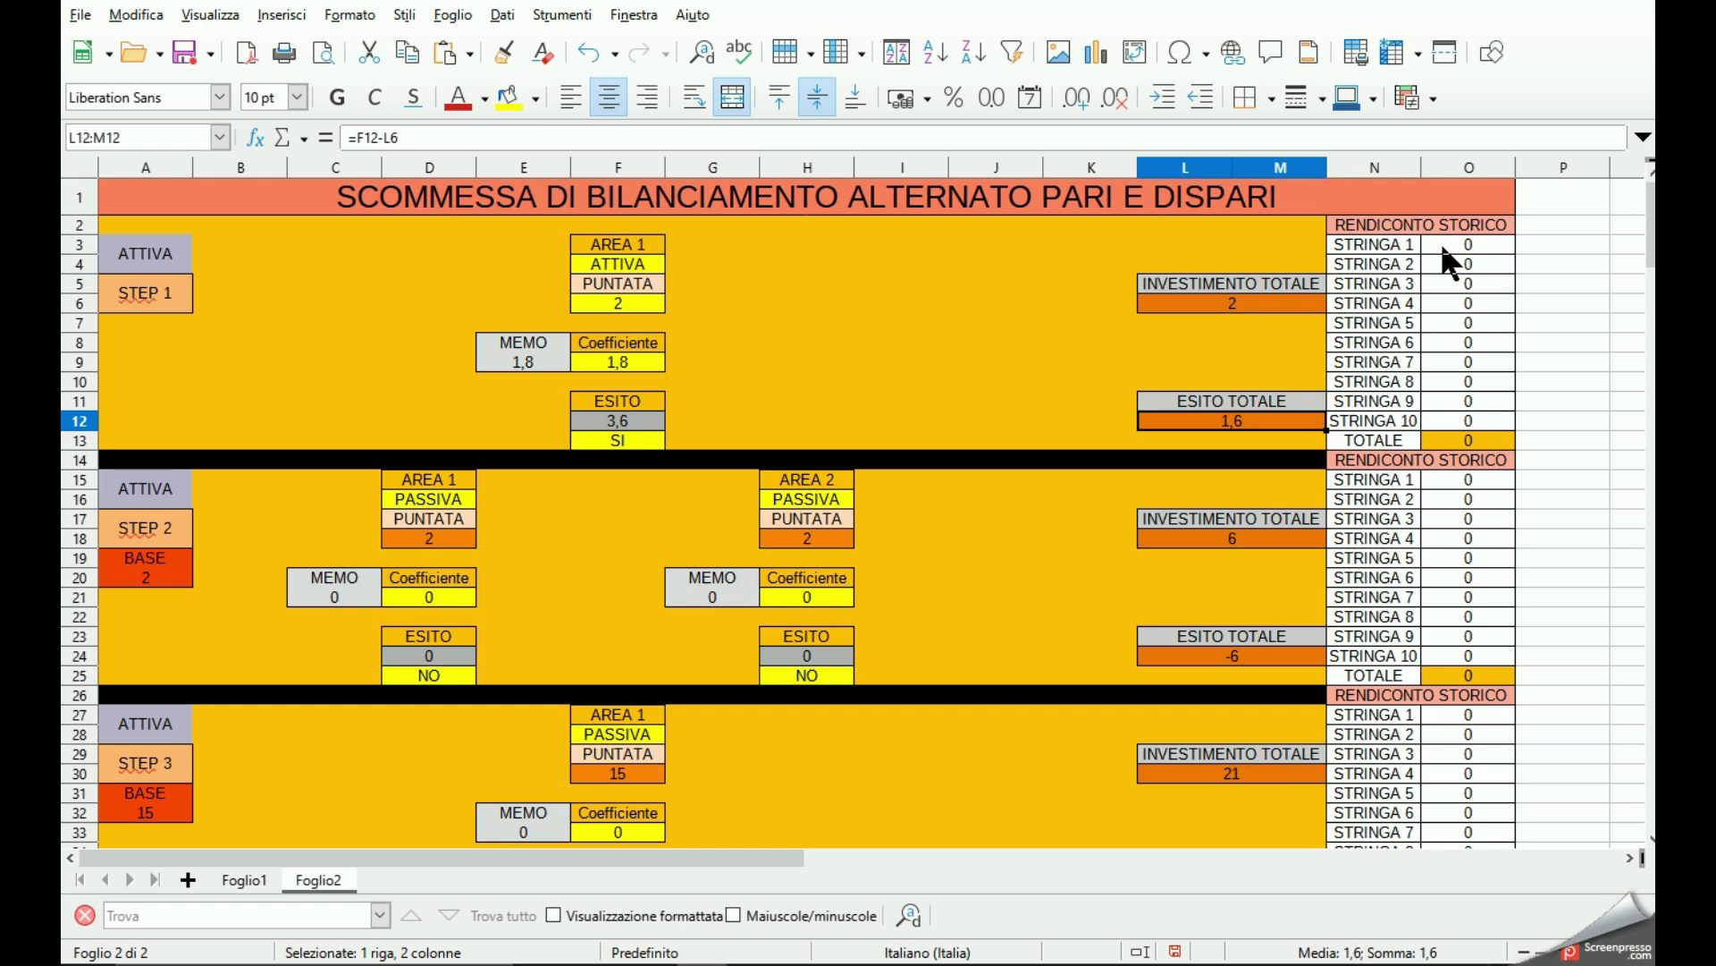
Enter 1,6 for STRINGA 1 in O3 and 4 for STRINGA 2 in O4.
click(1442, 247)
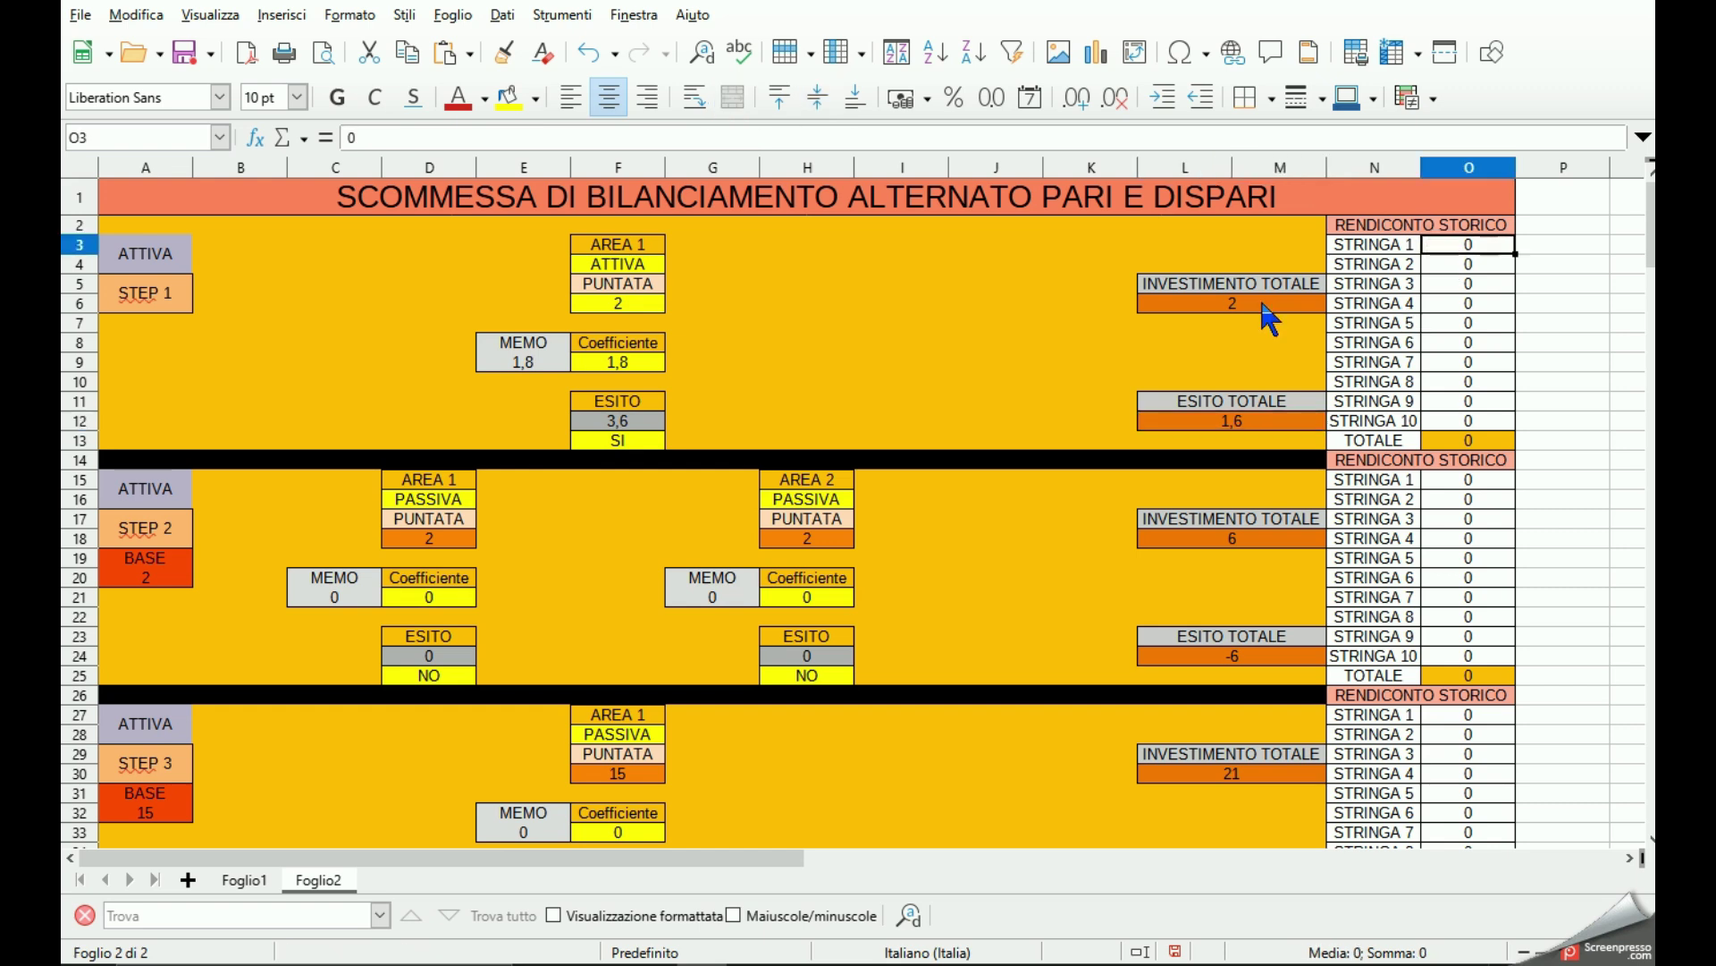
text(1)
key(Return)
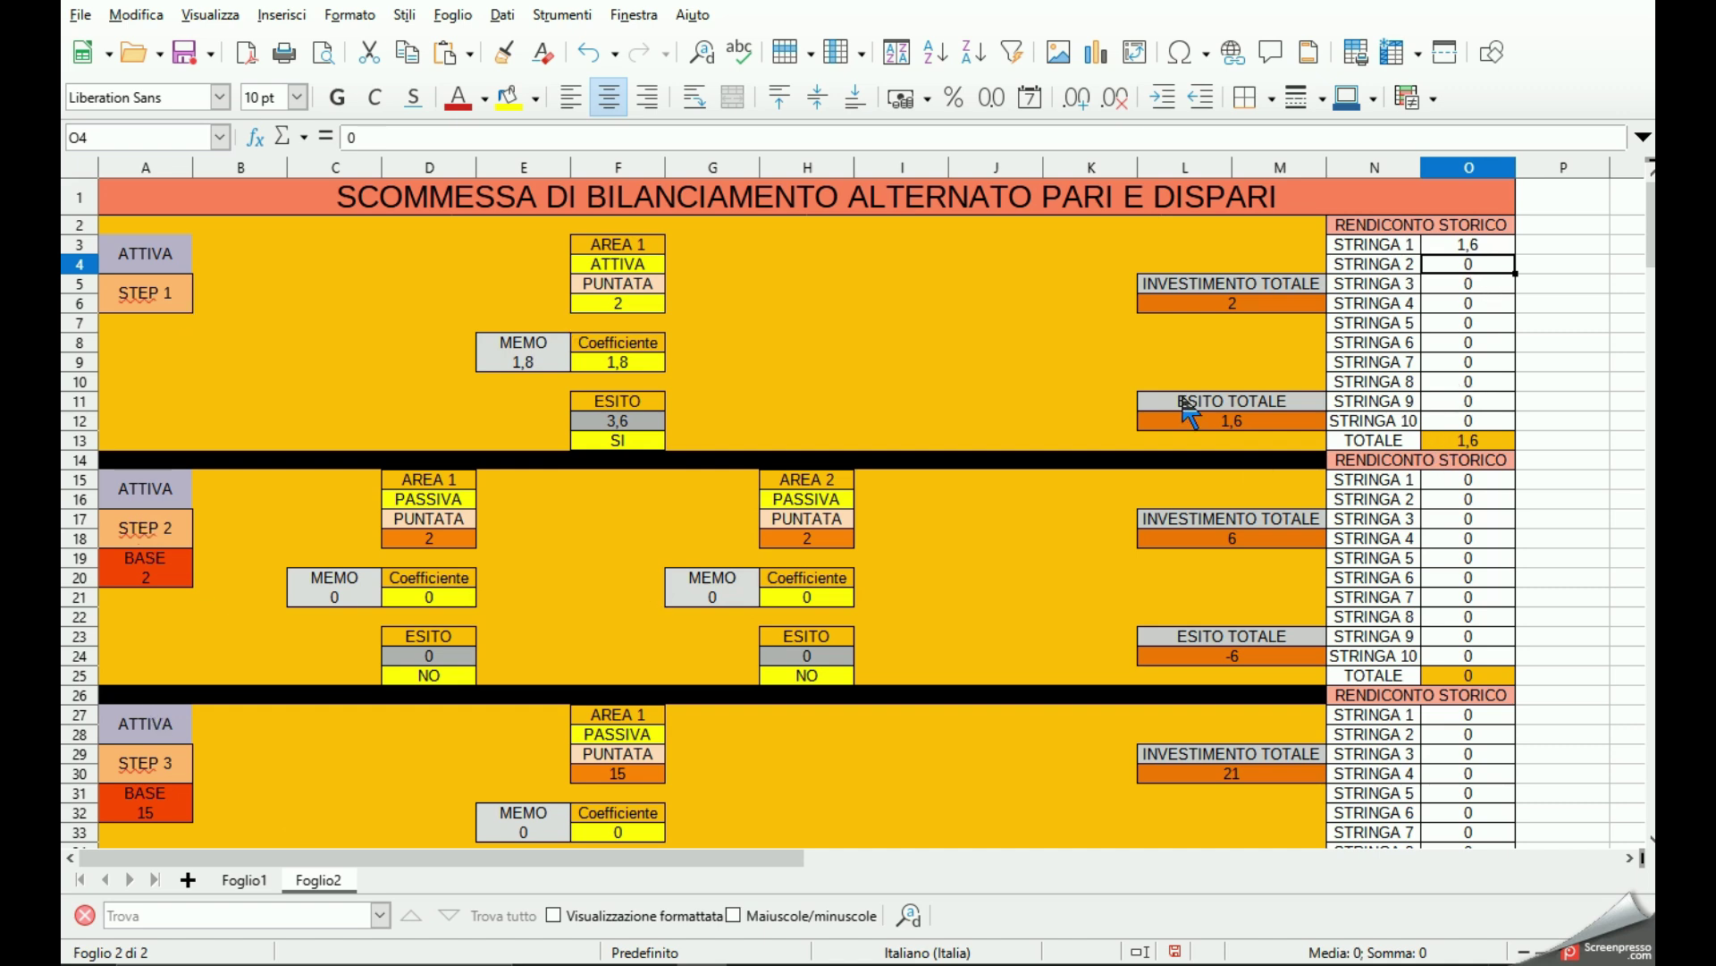
text(4)
key(Return)
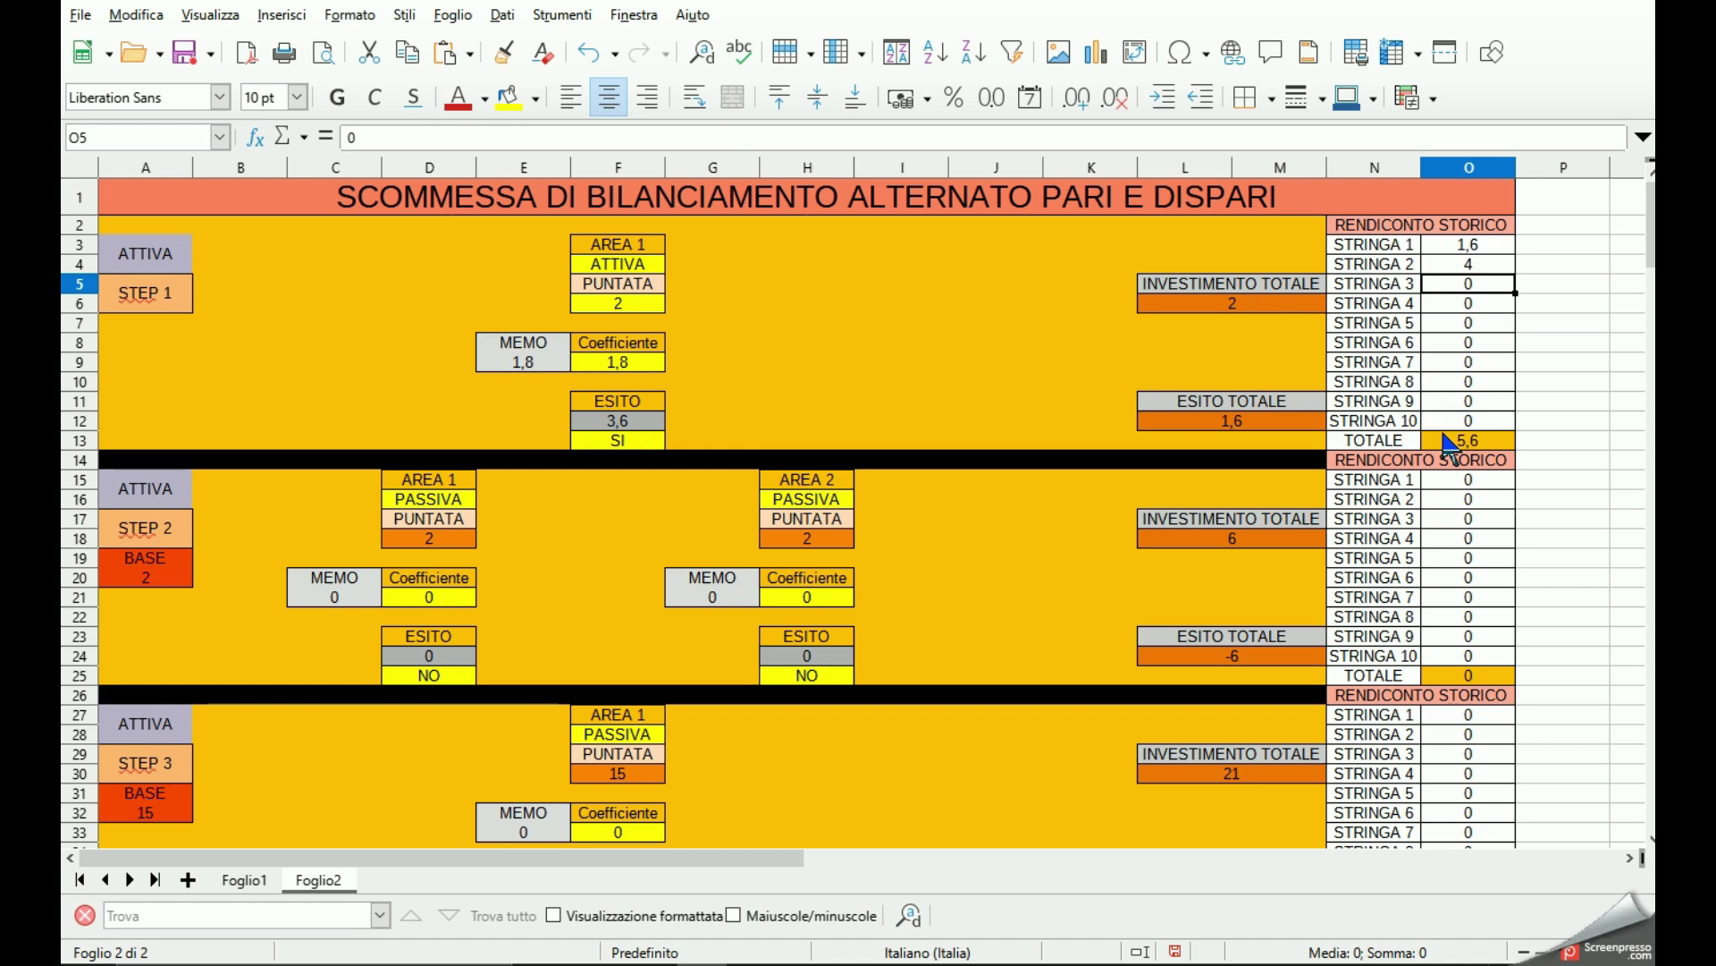
Re-pick 2 as the STEP 1 stake in F6, then scroll down to the STEP 4–6 blocks.
click(611, 307)
click(673, 303)
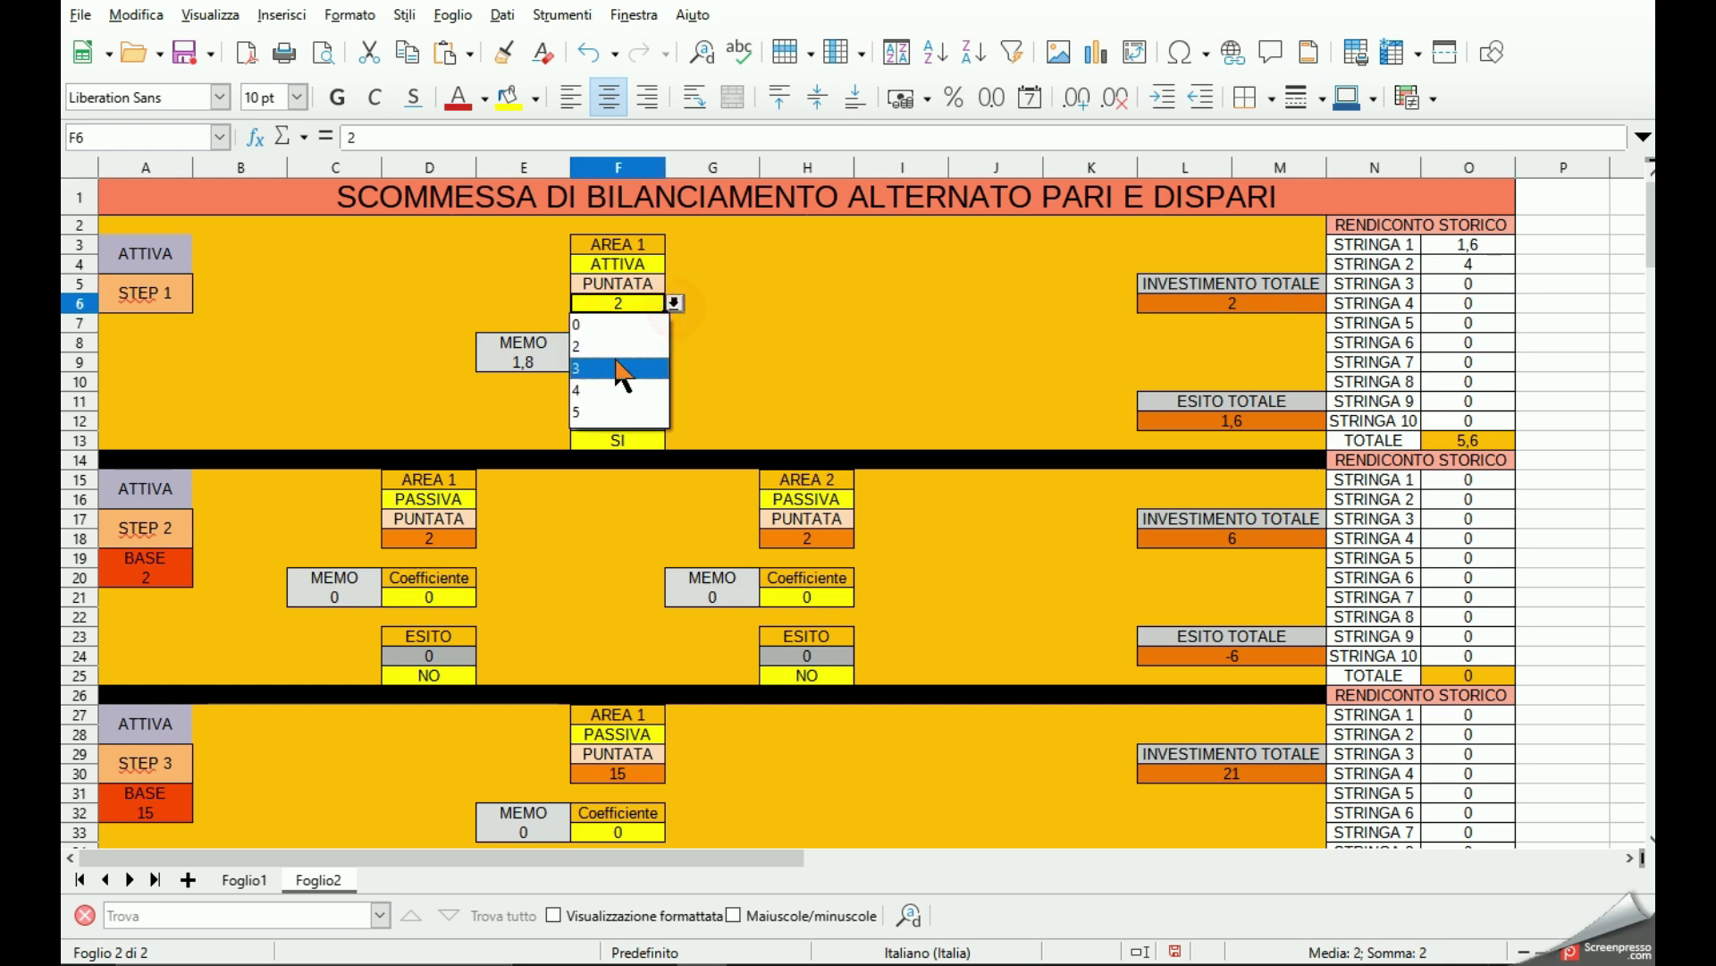
click(636, 346)
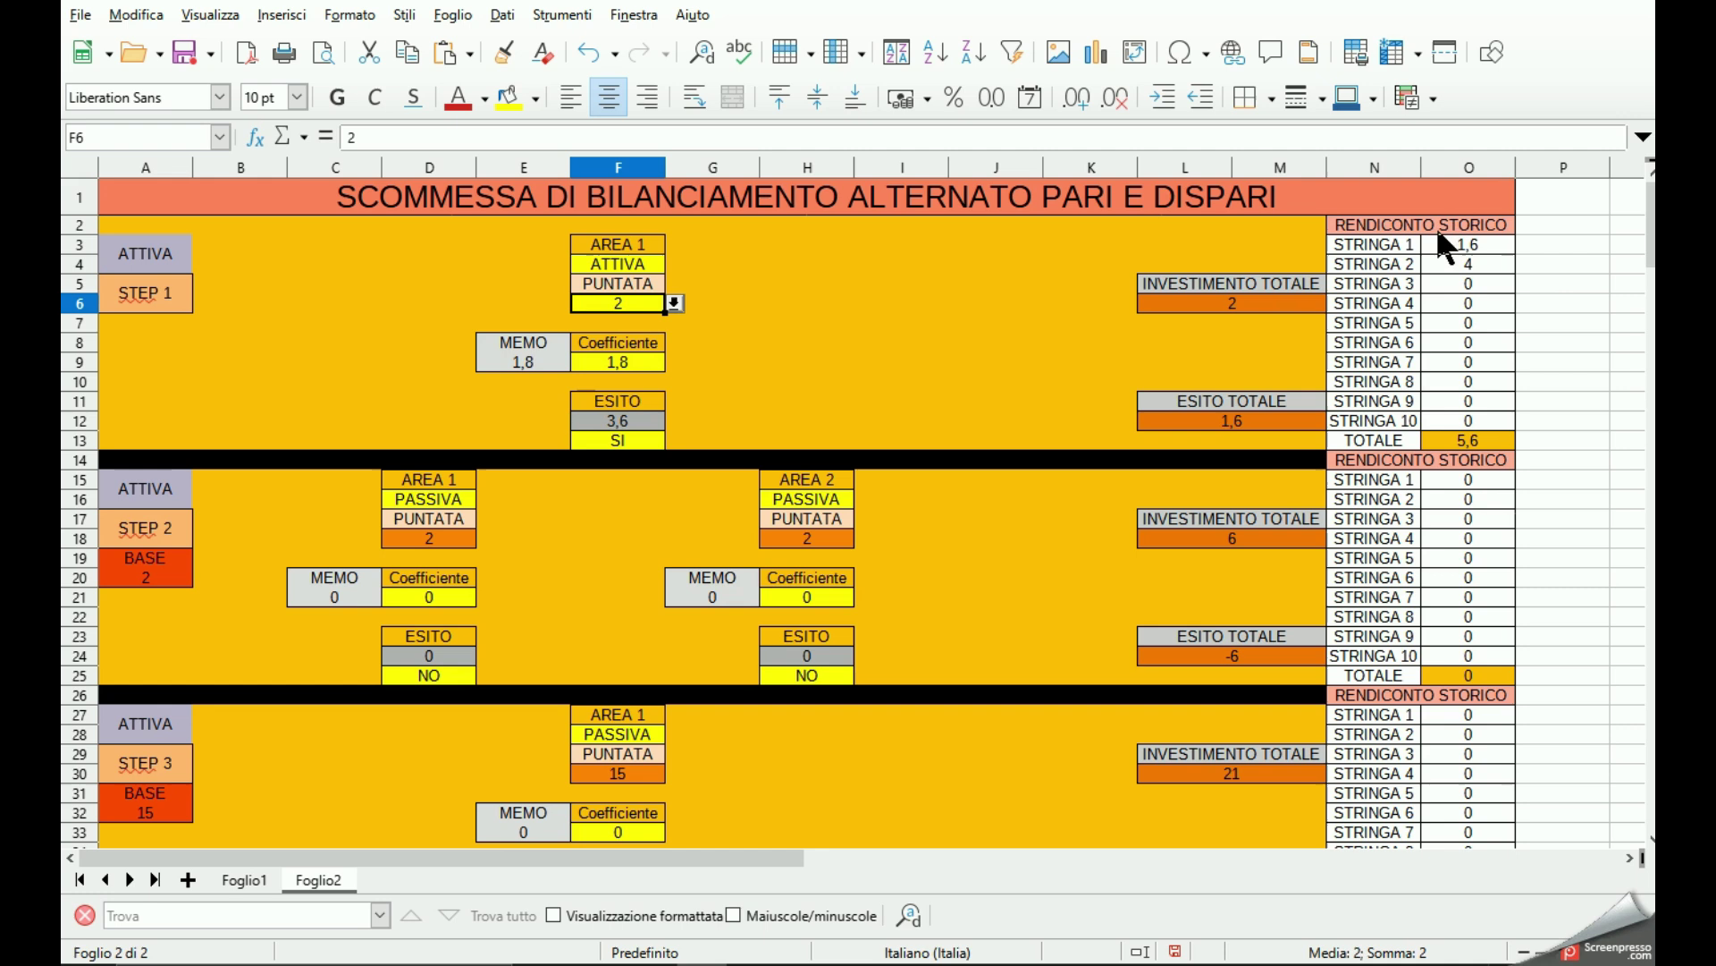
scroll(1430, 483, down, 2)
scroll(1439, 537, down, 4)
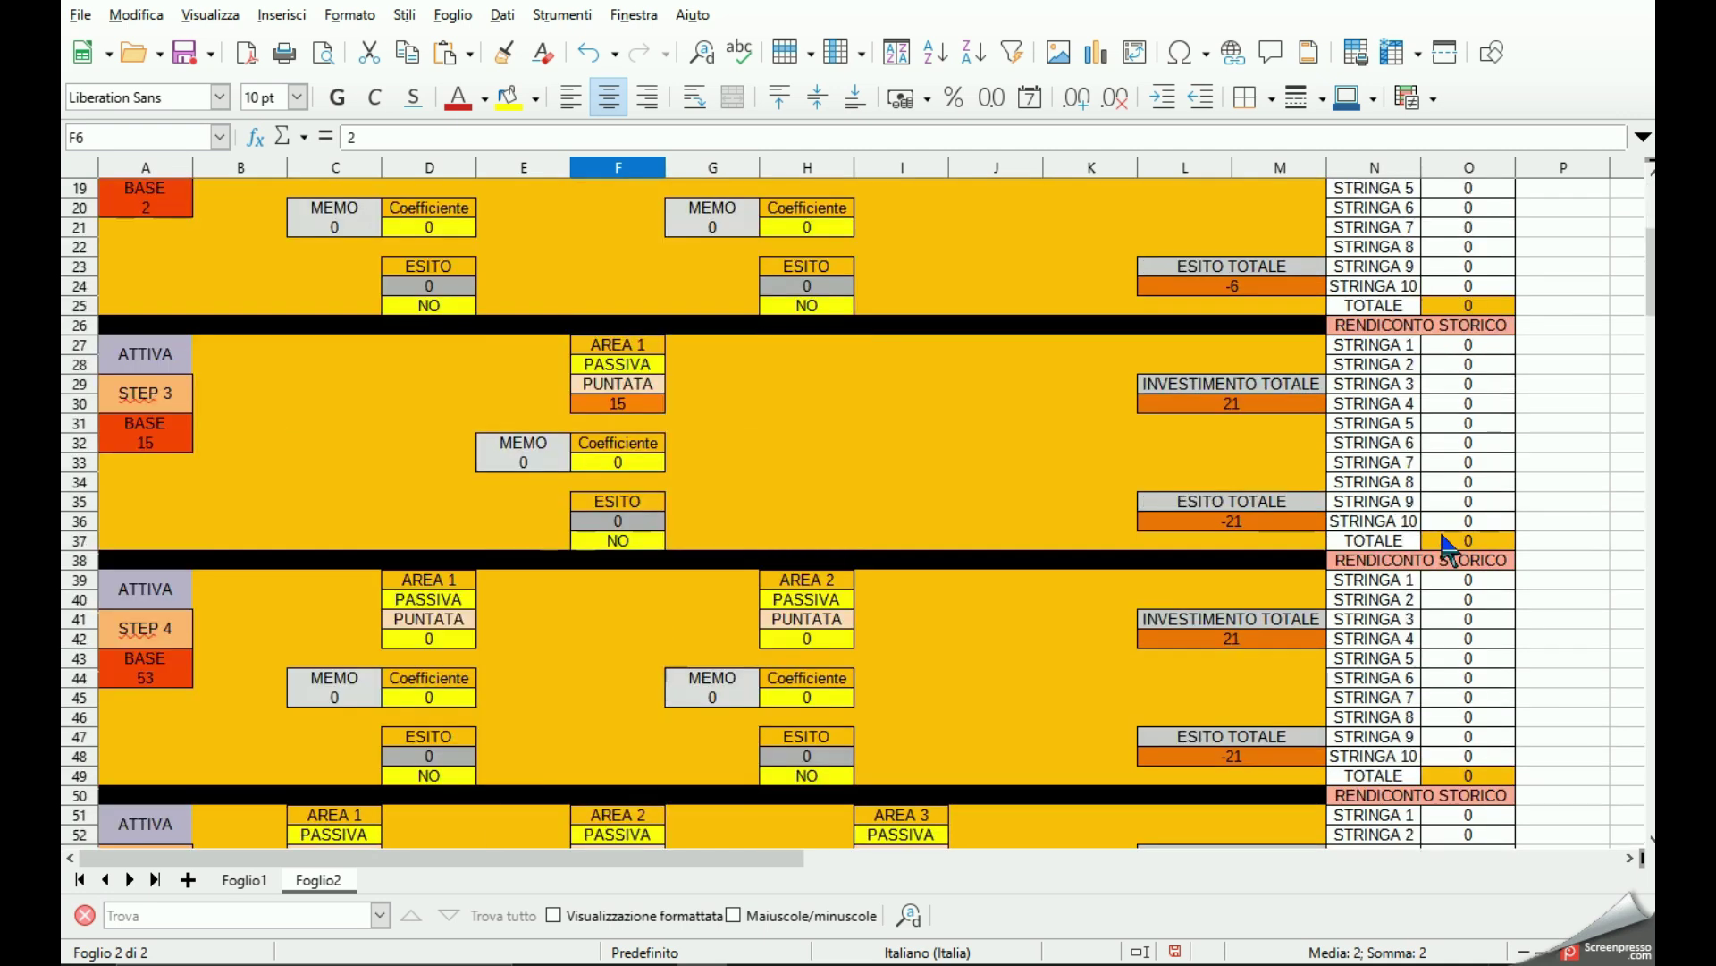
scroll(1448, 572, down, 5)
scroll(1453, 589, down, 3)
scroll(1450, 591, down, 5)
Scroll back to the top and select the STEP 1 coefficient cell F9.
scroll(1451, 593, up, 8)
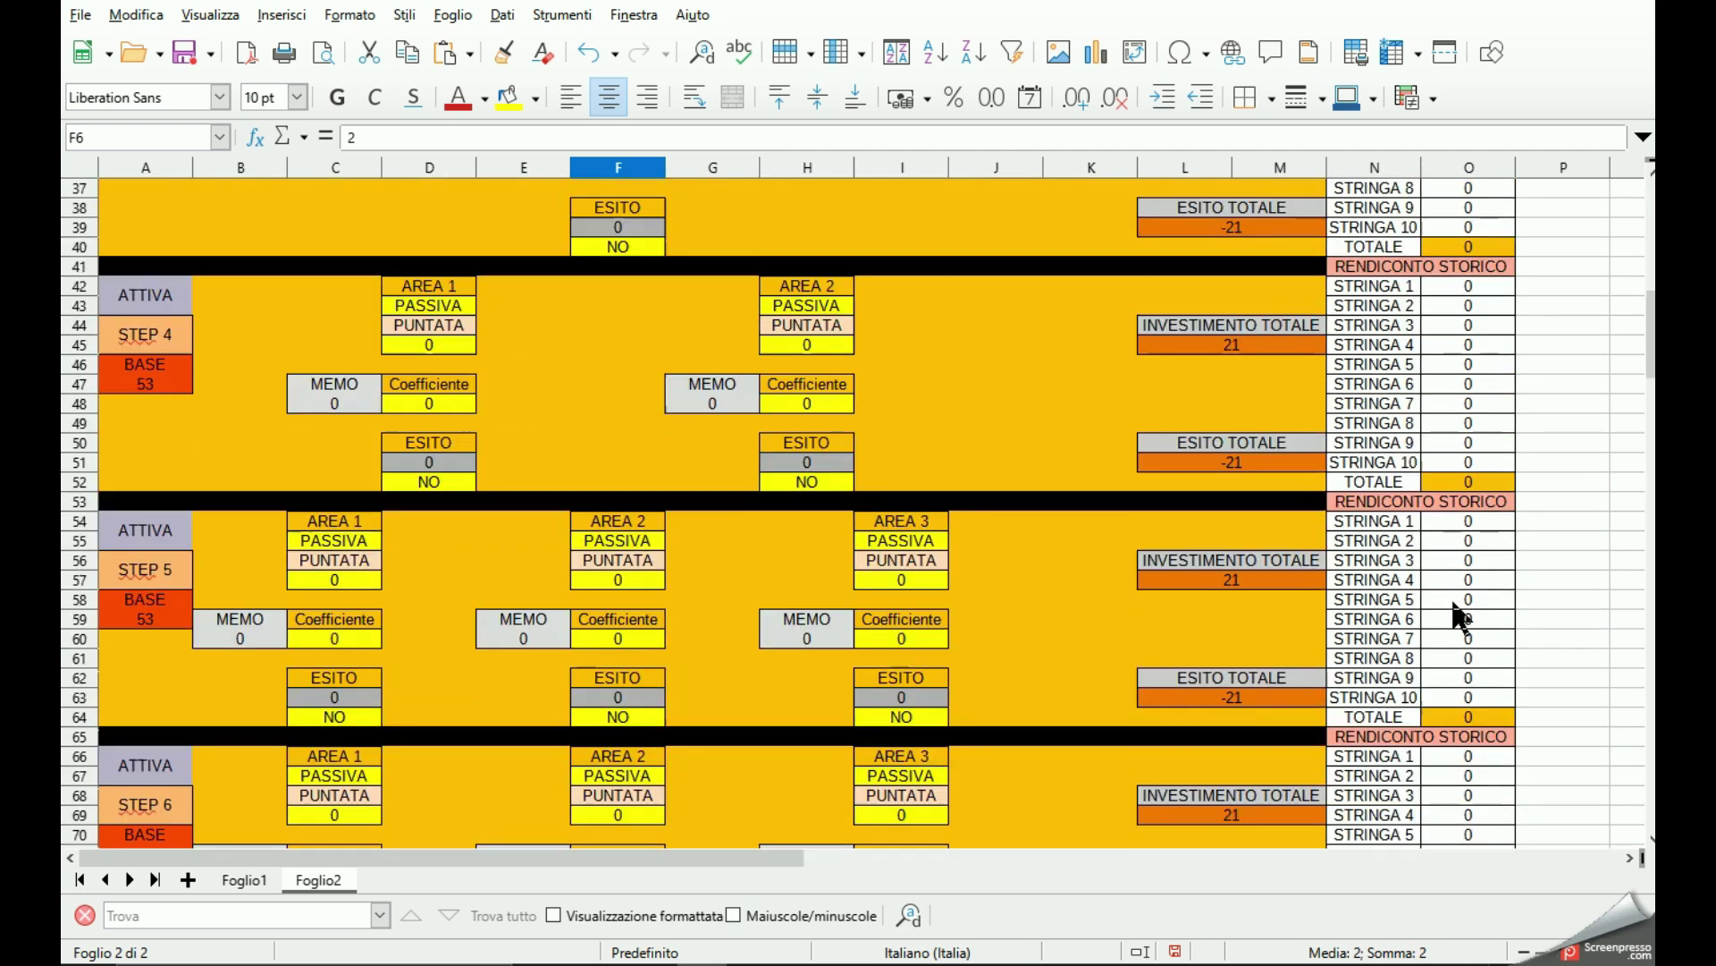
scroll(1439, 586, up, 11)
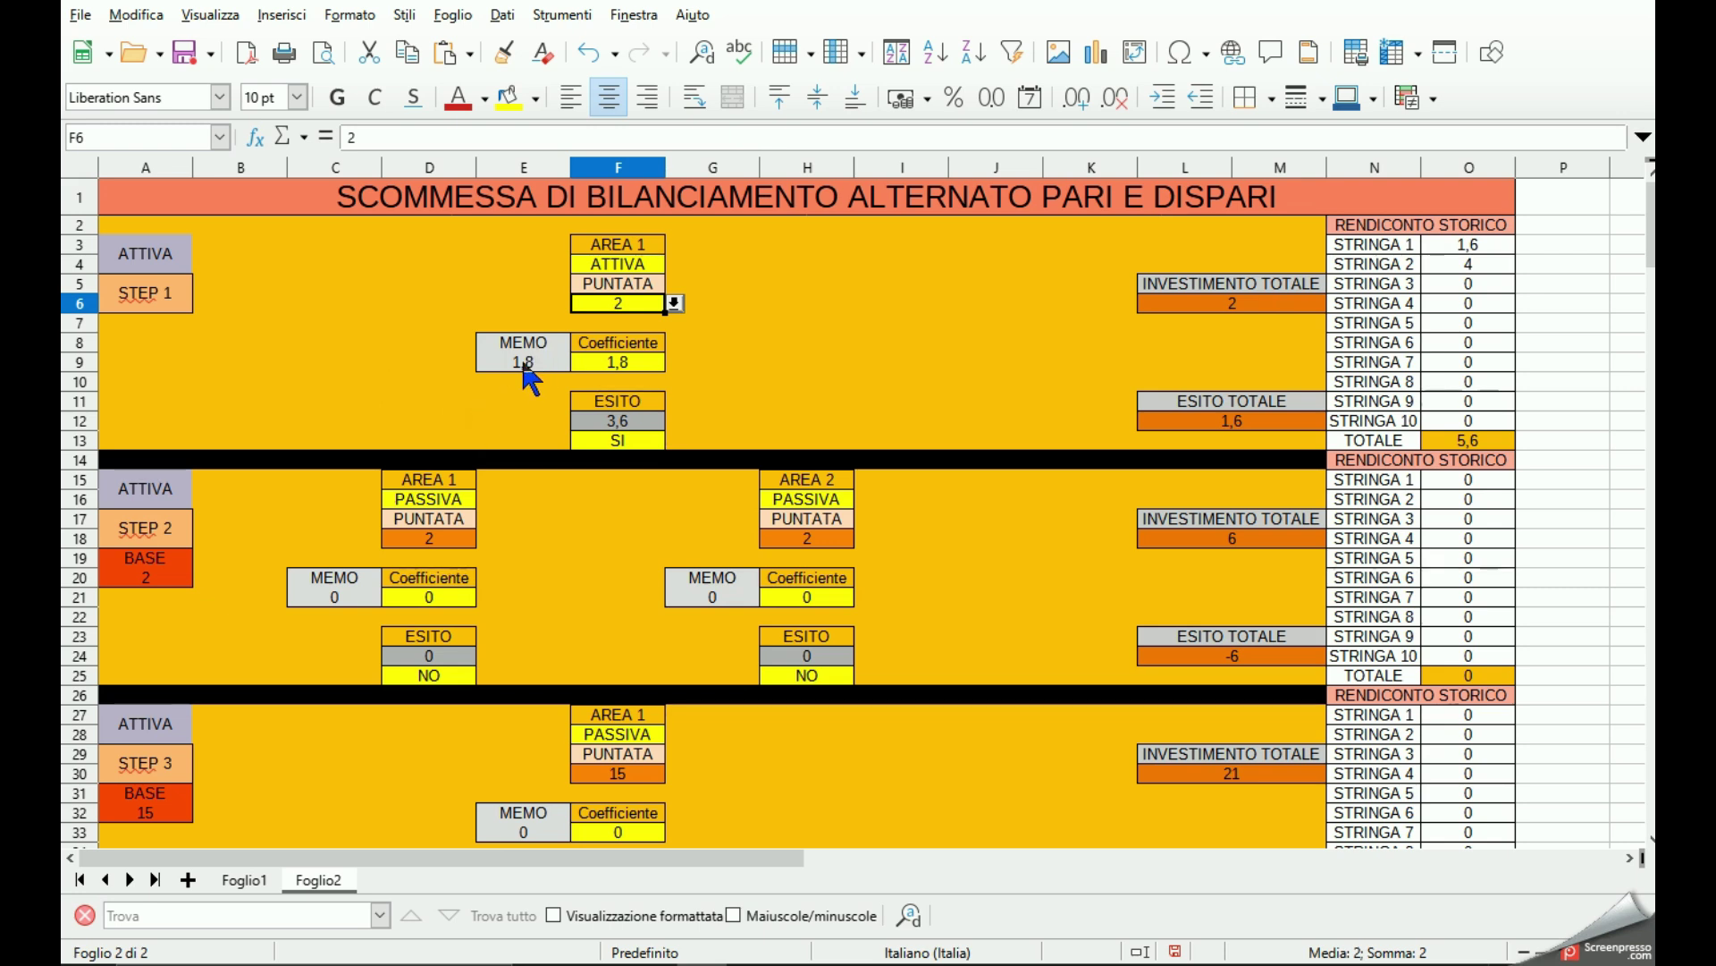
click(630, 371)
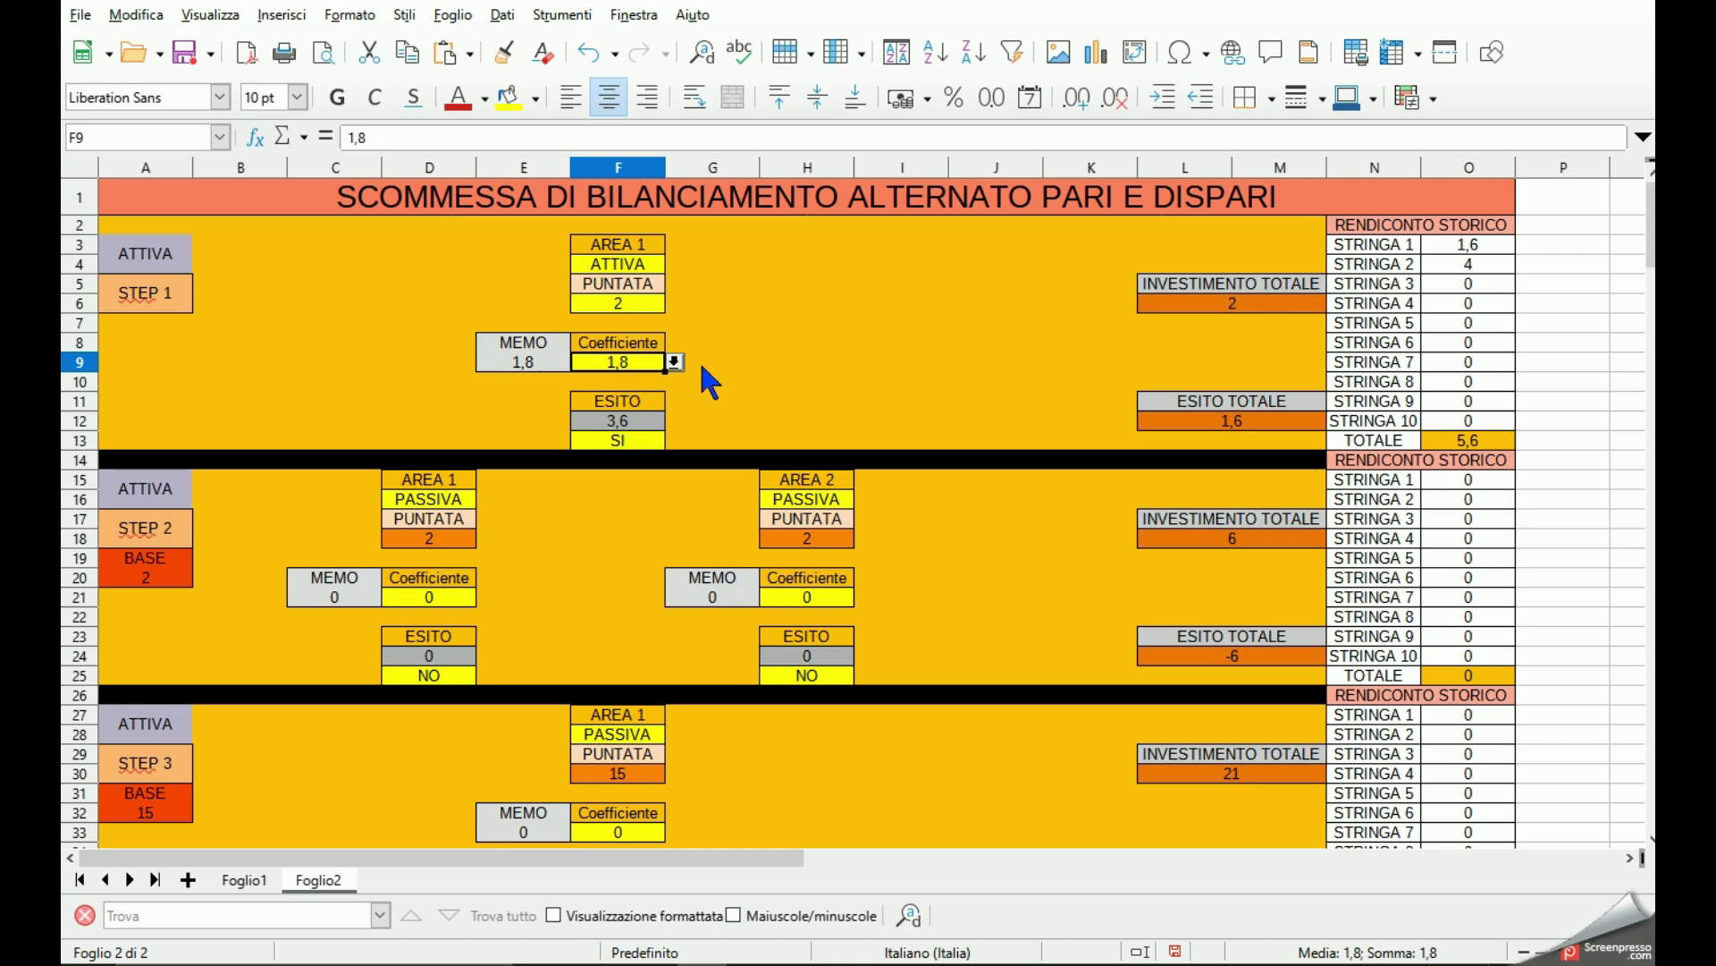
Reset F9's coefficient to 0 and F13's outcome to NO, then check ESITO TOTALE of -2.
click(675, 362)
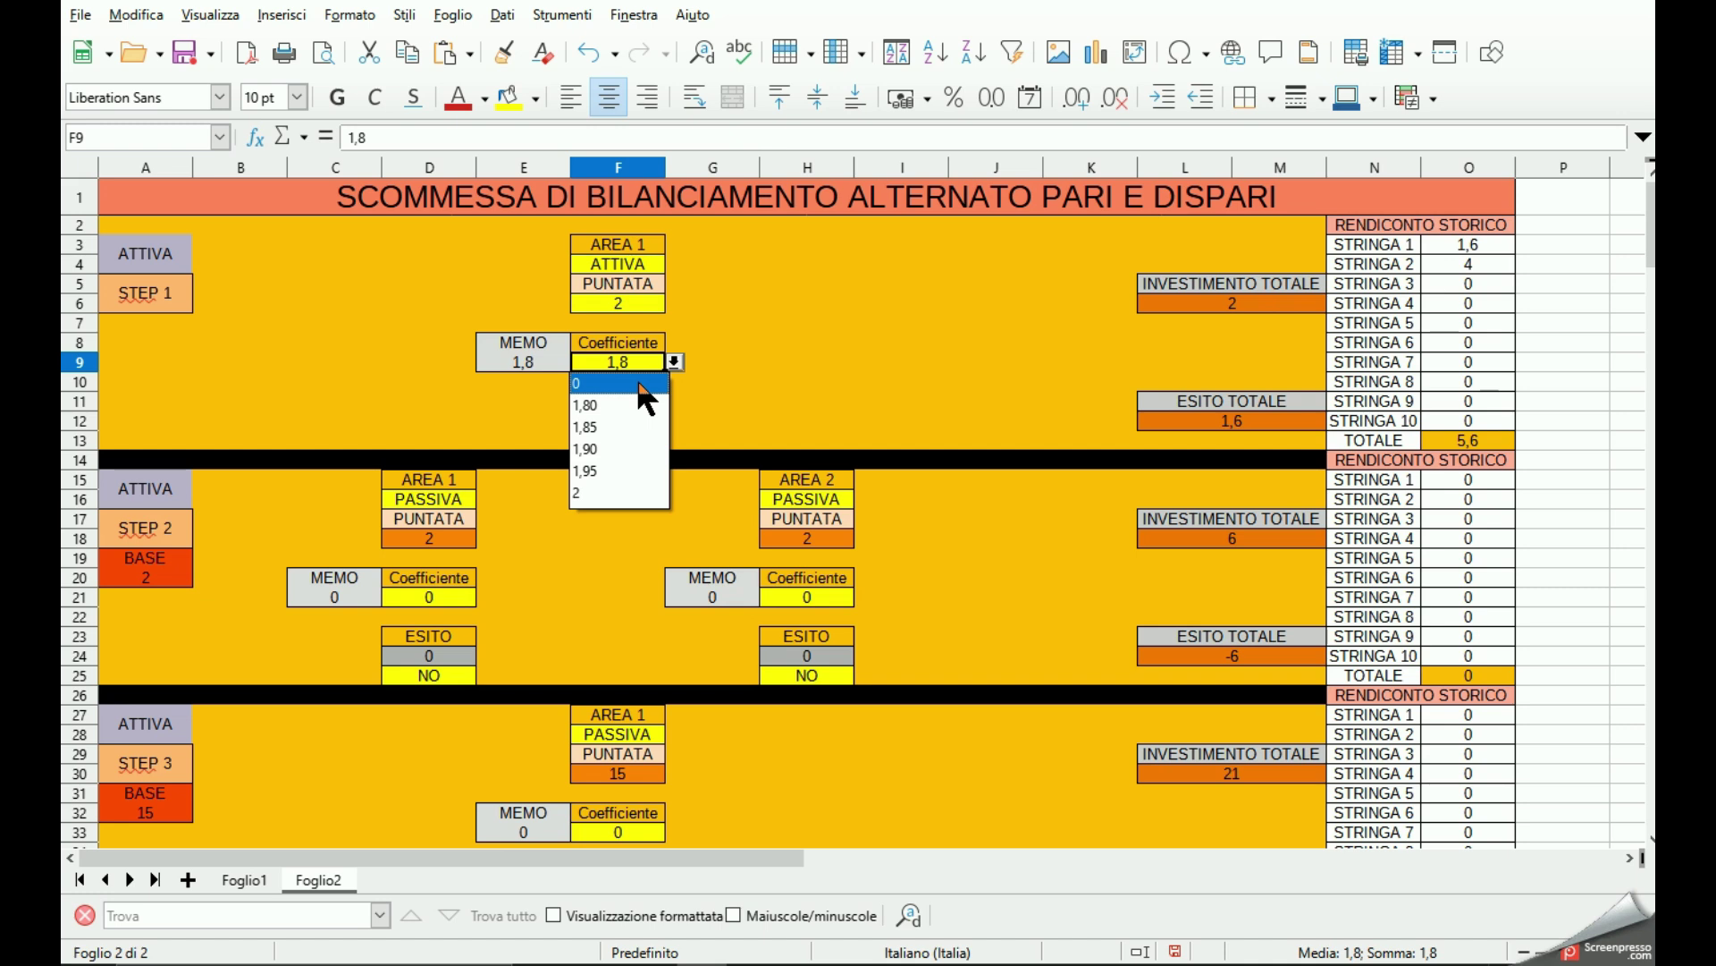
click(639, 383)
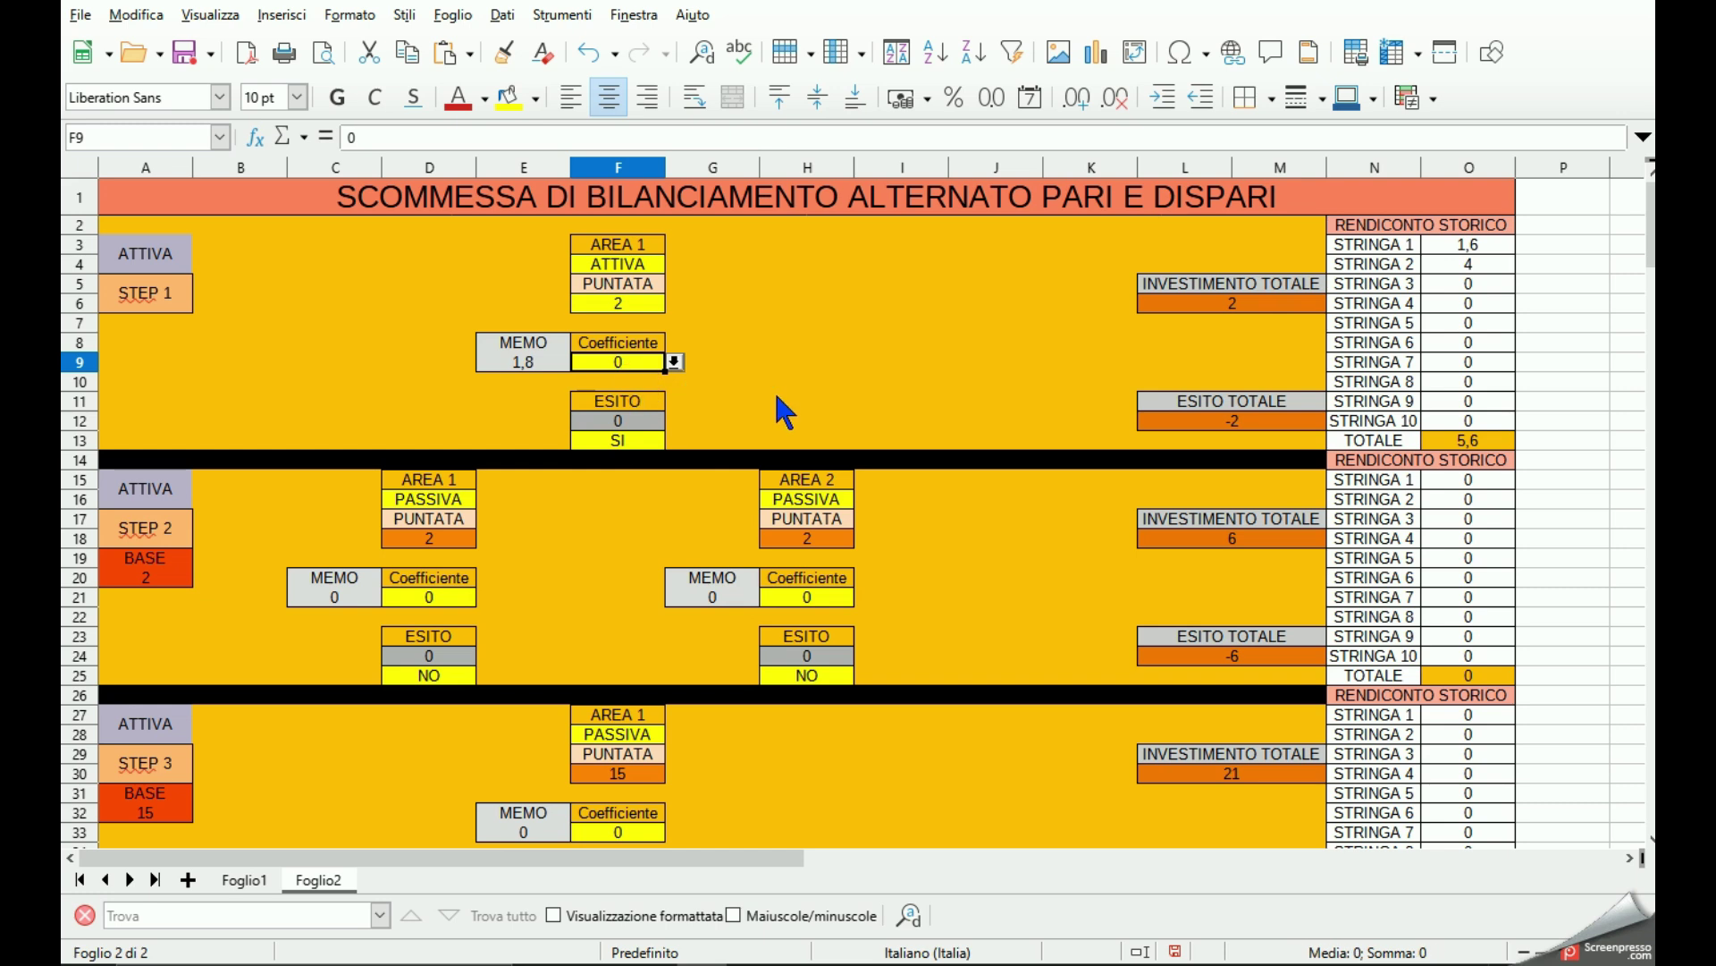
click(621, 442)
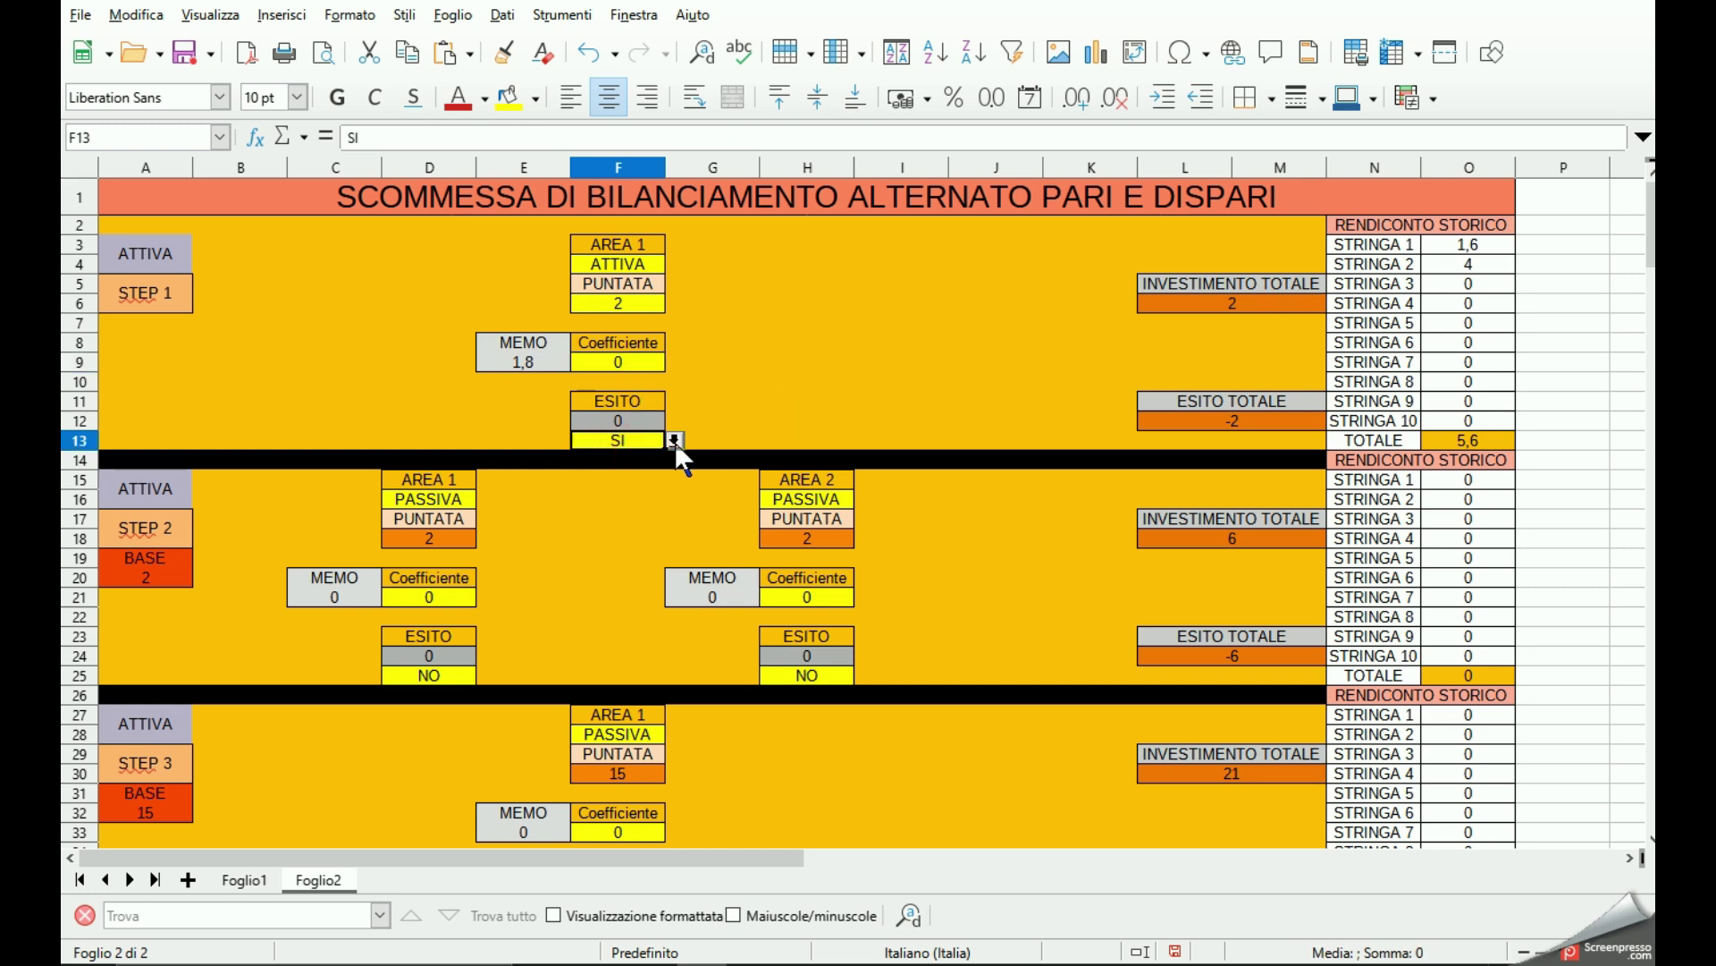
click(674, 441)
click(626, 490)
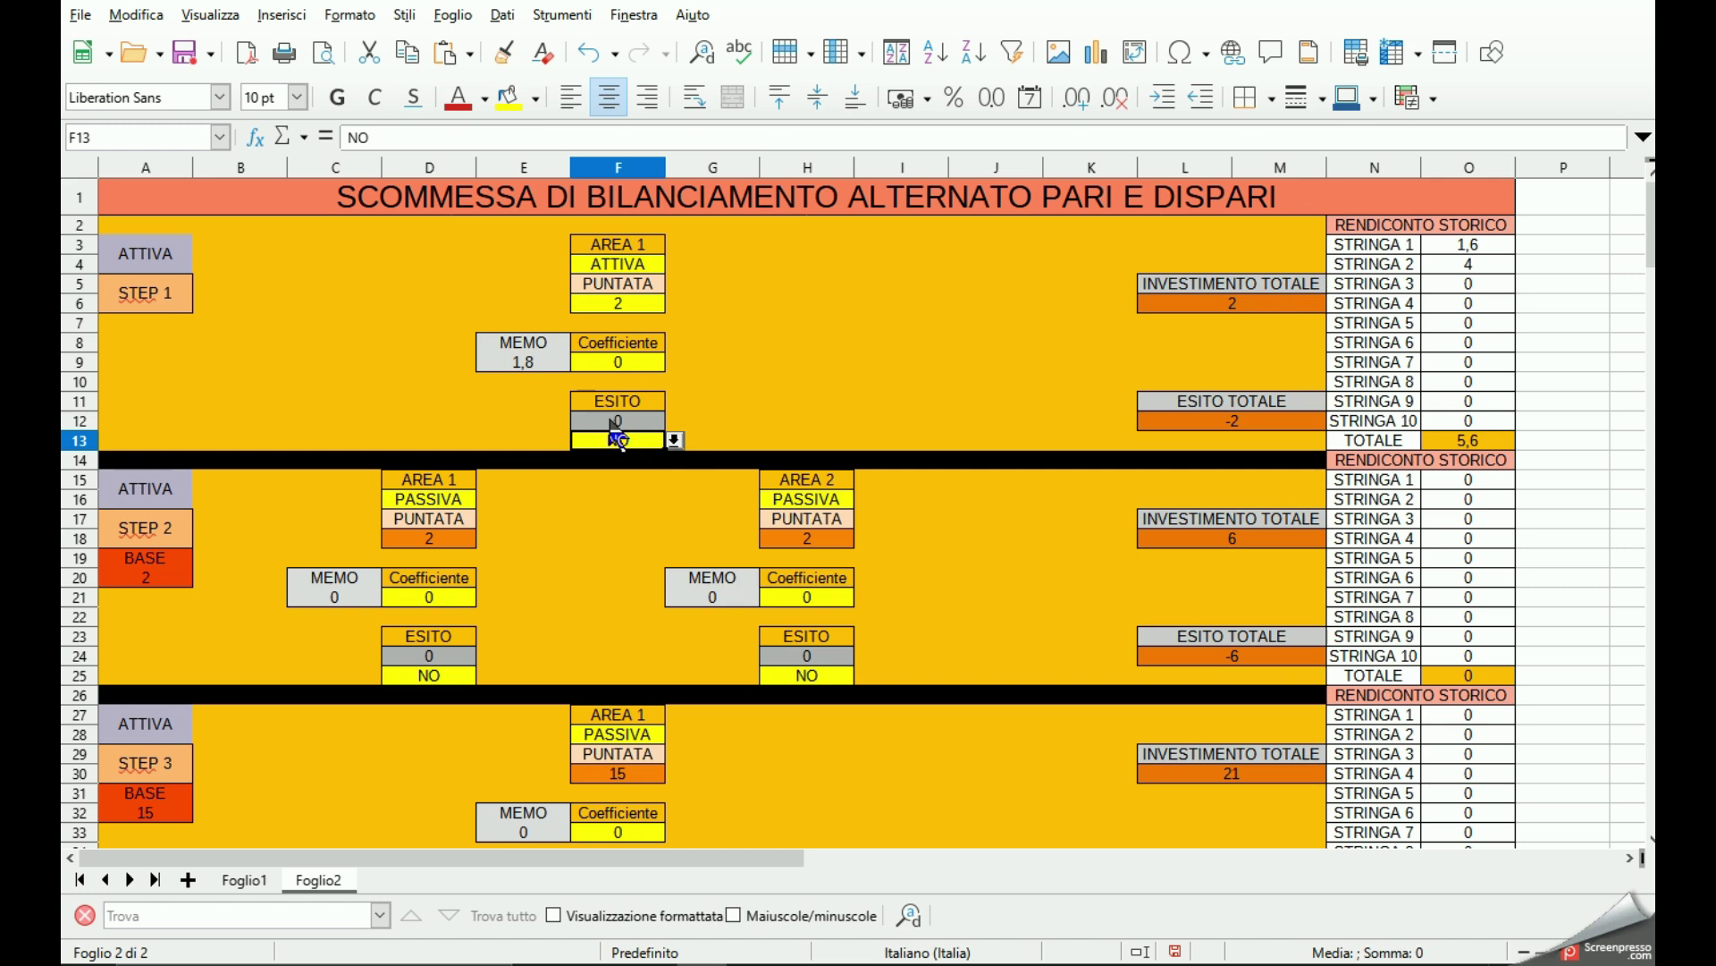
click(1230, 422)
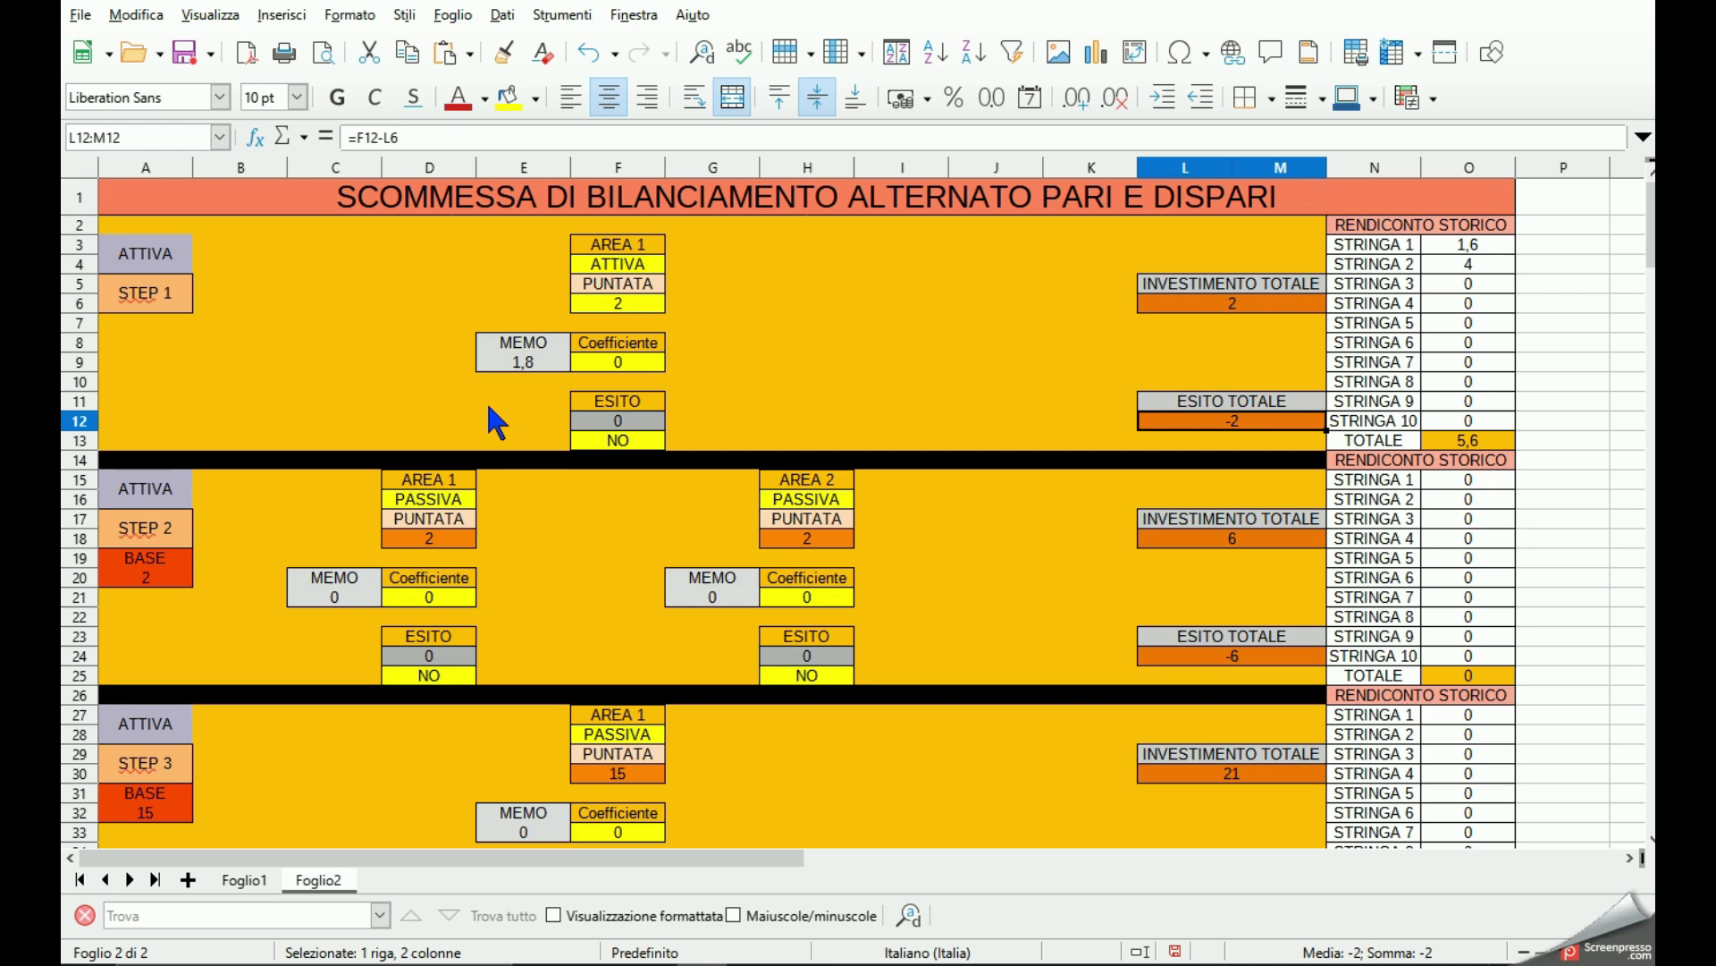
scroll(228, 385, down, 1)
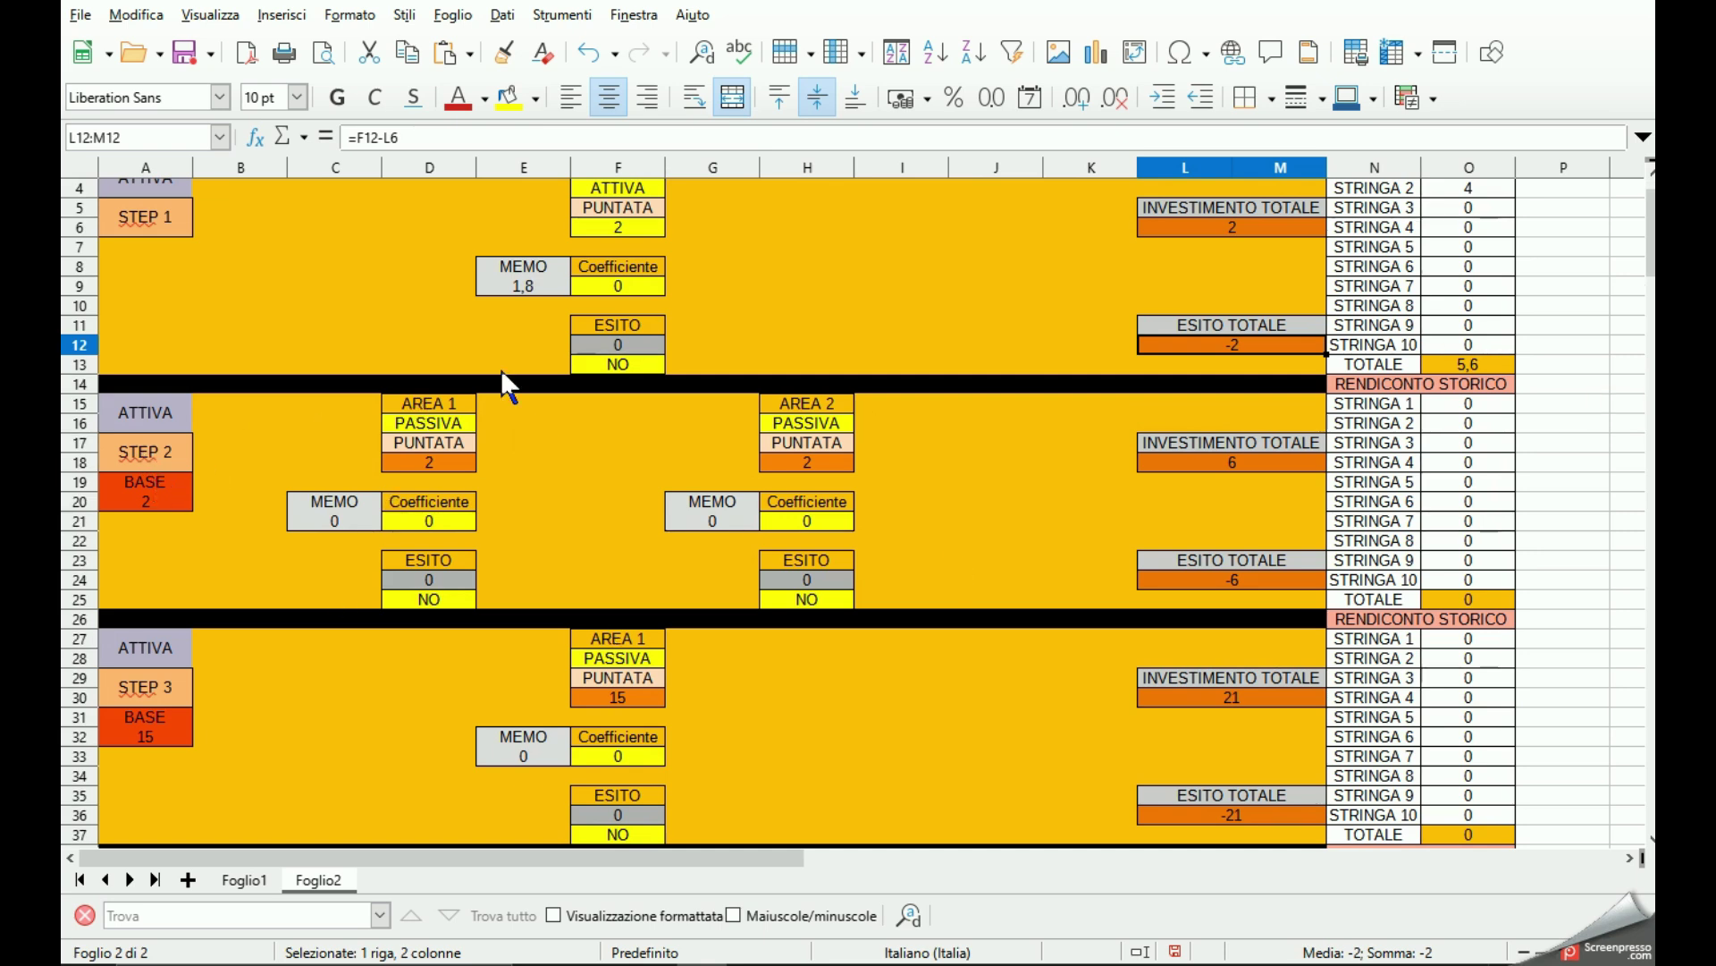
scroll(576, 429, down, 1)
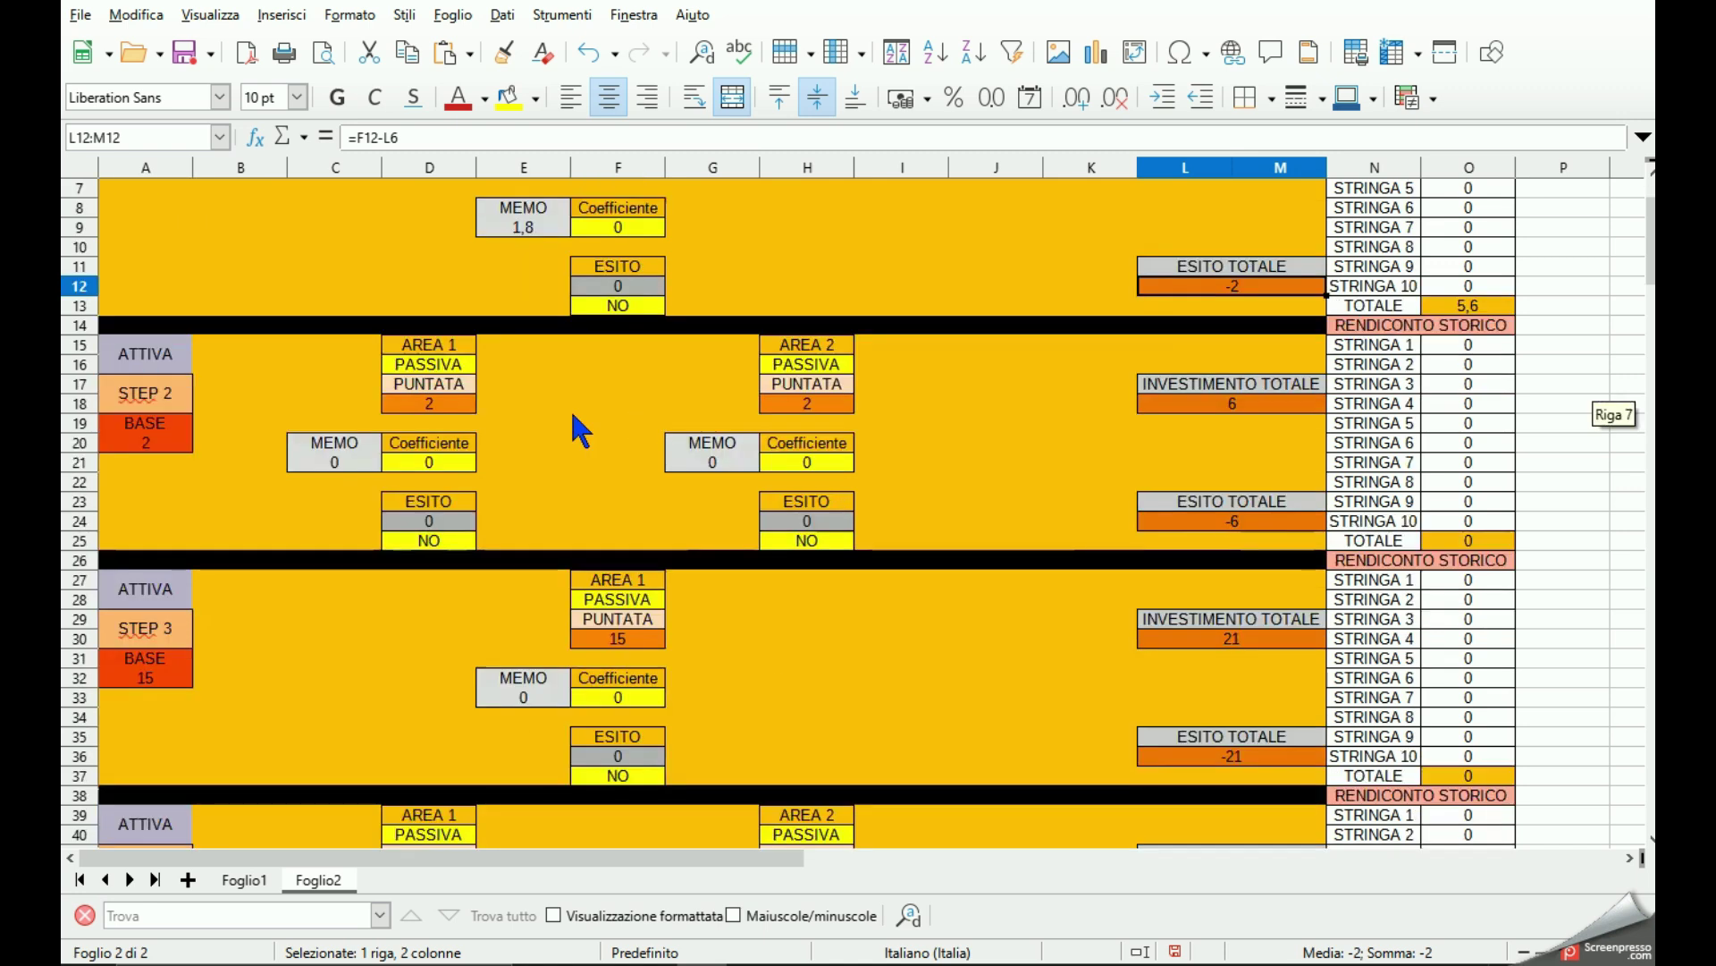
scroll(573, 416, up, 2)
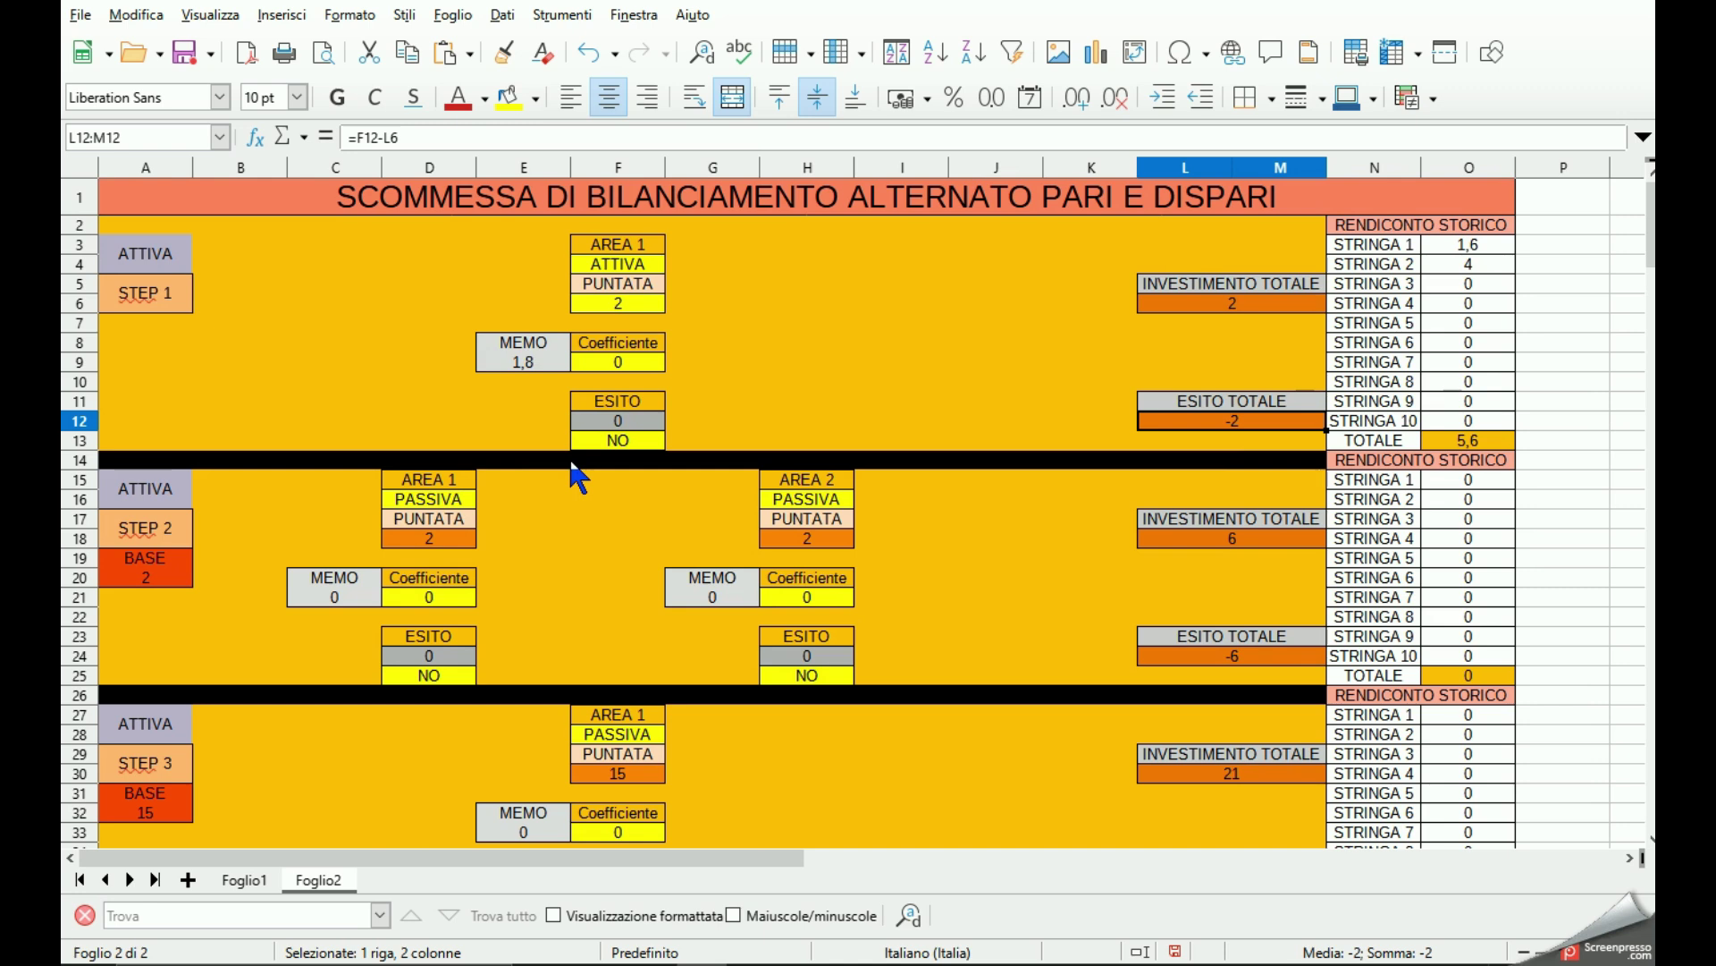
scroll(577, 473, down, 1)
scroll(632, 230, up, 1)
scroll(569, 484, down, 1)
scroll(570, 484, down, 1)
scroll(573, 496, up, 1)
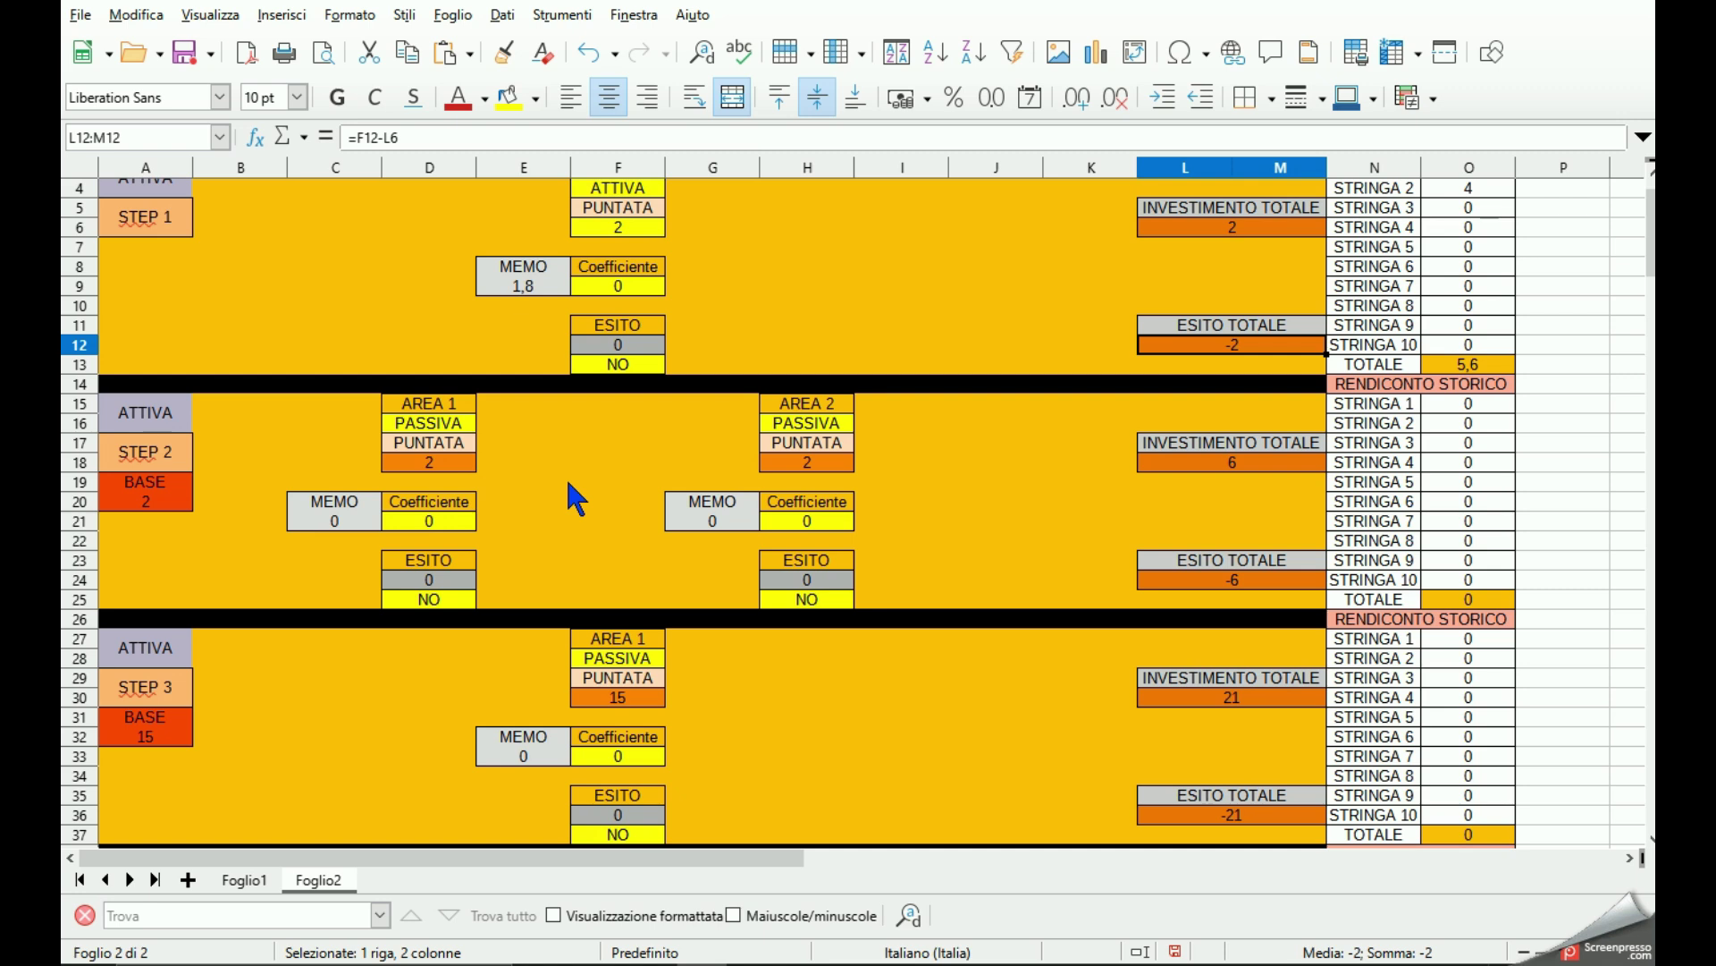
click(436, 407)
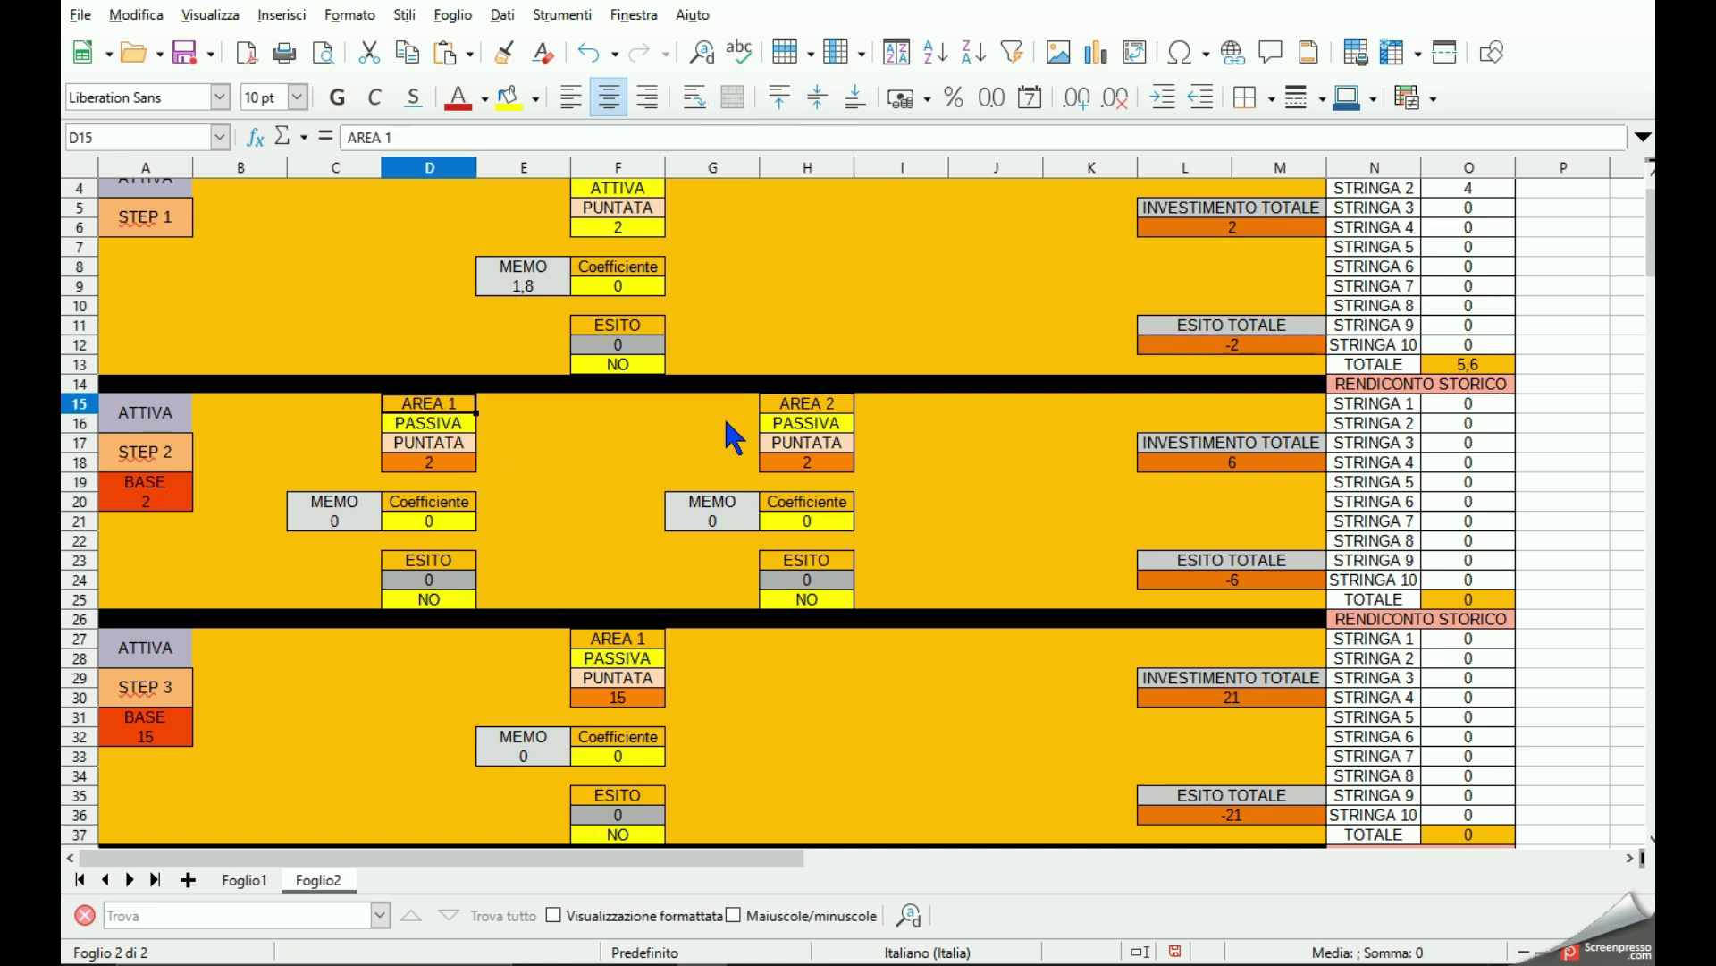
click(801, 404)
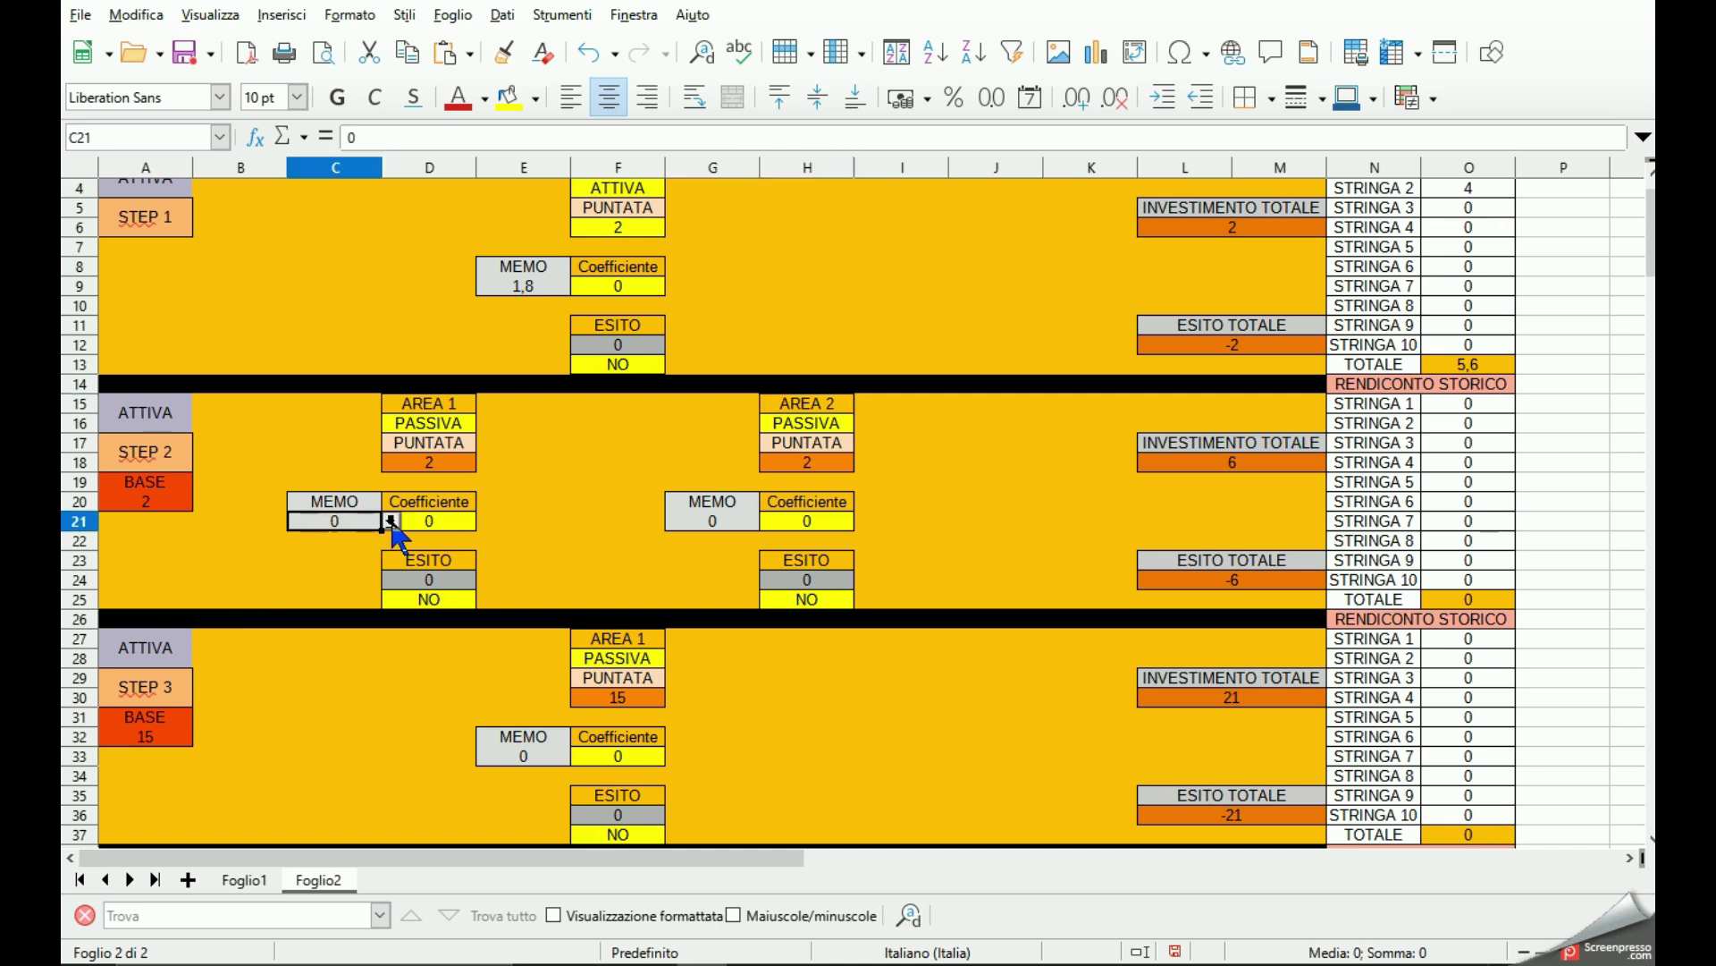
click(390, 521)
click(336, 560)
click(711, 522)
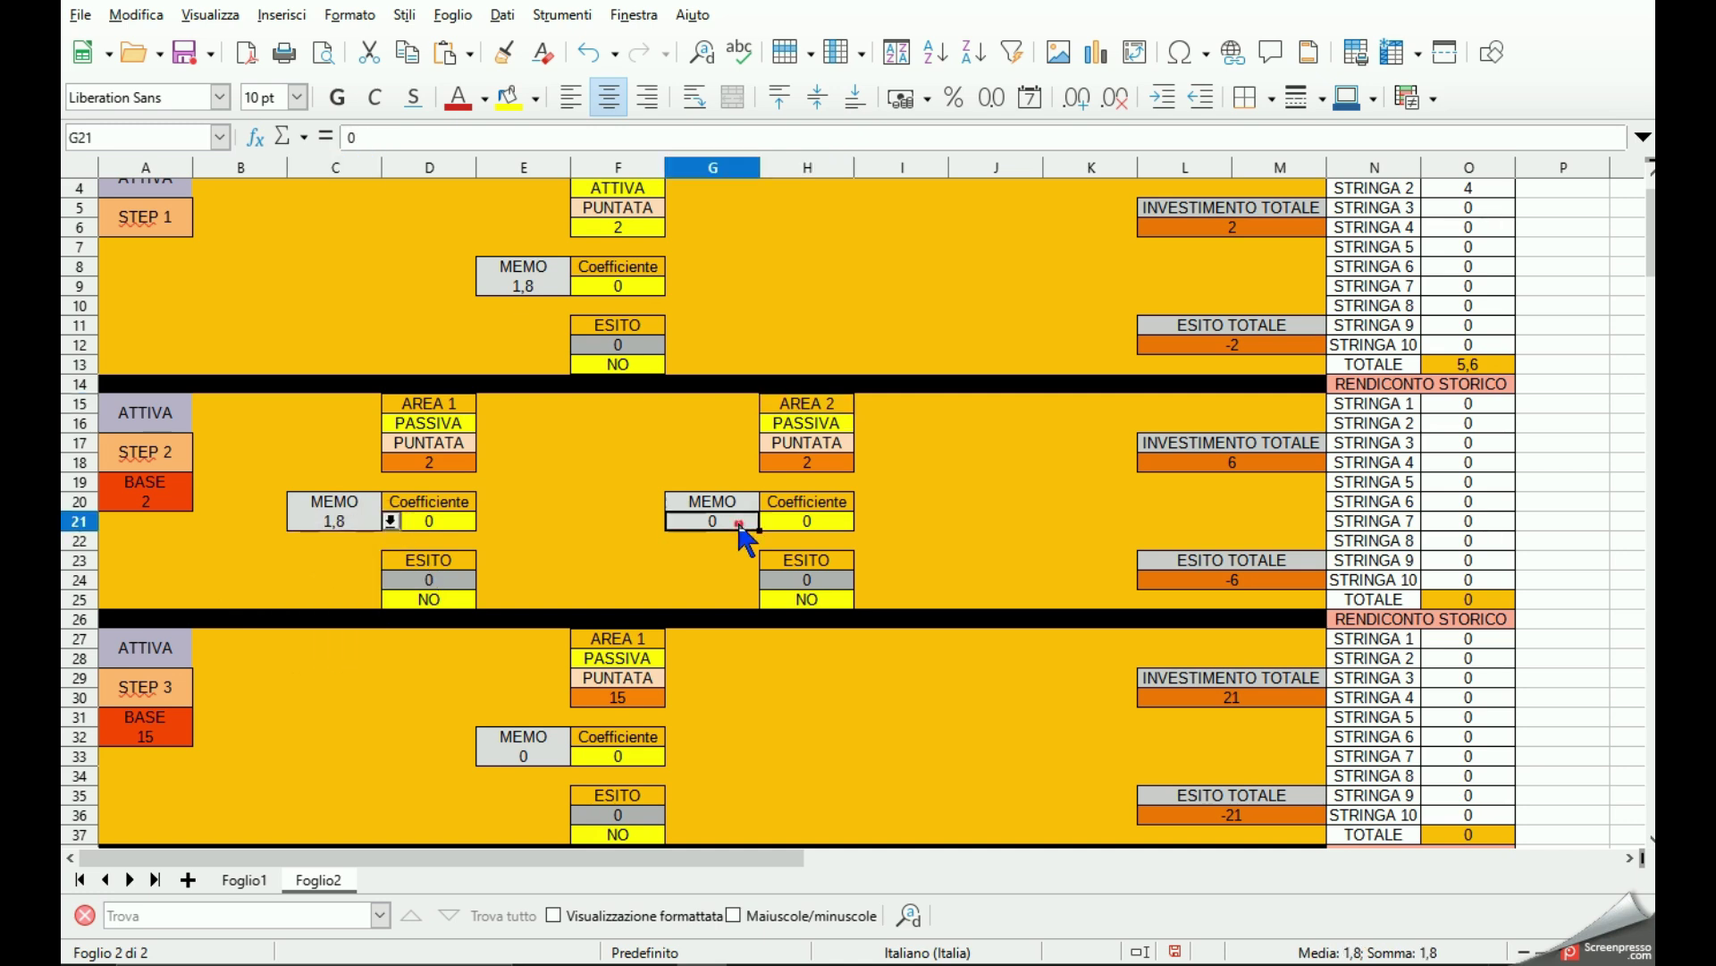
click(769, 522)
click(700, 565)
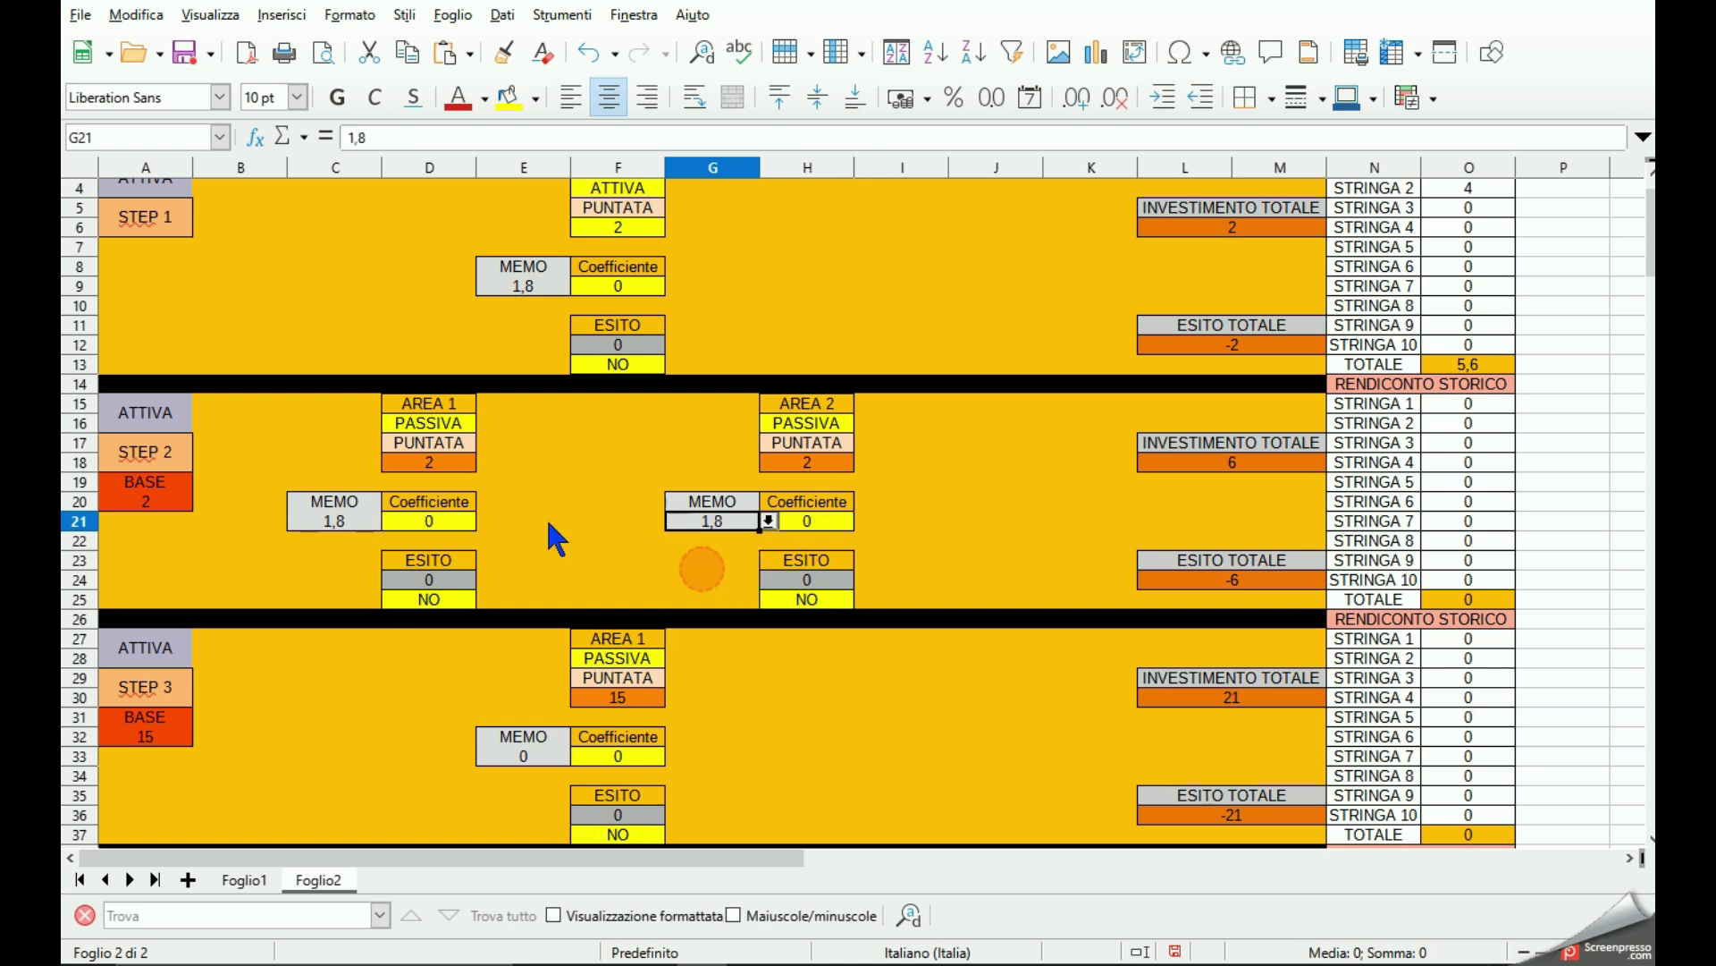
click(421, 423)
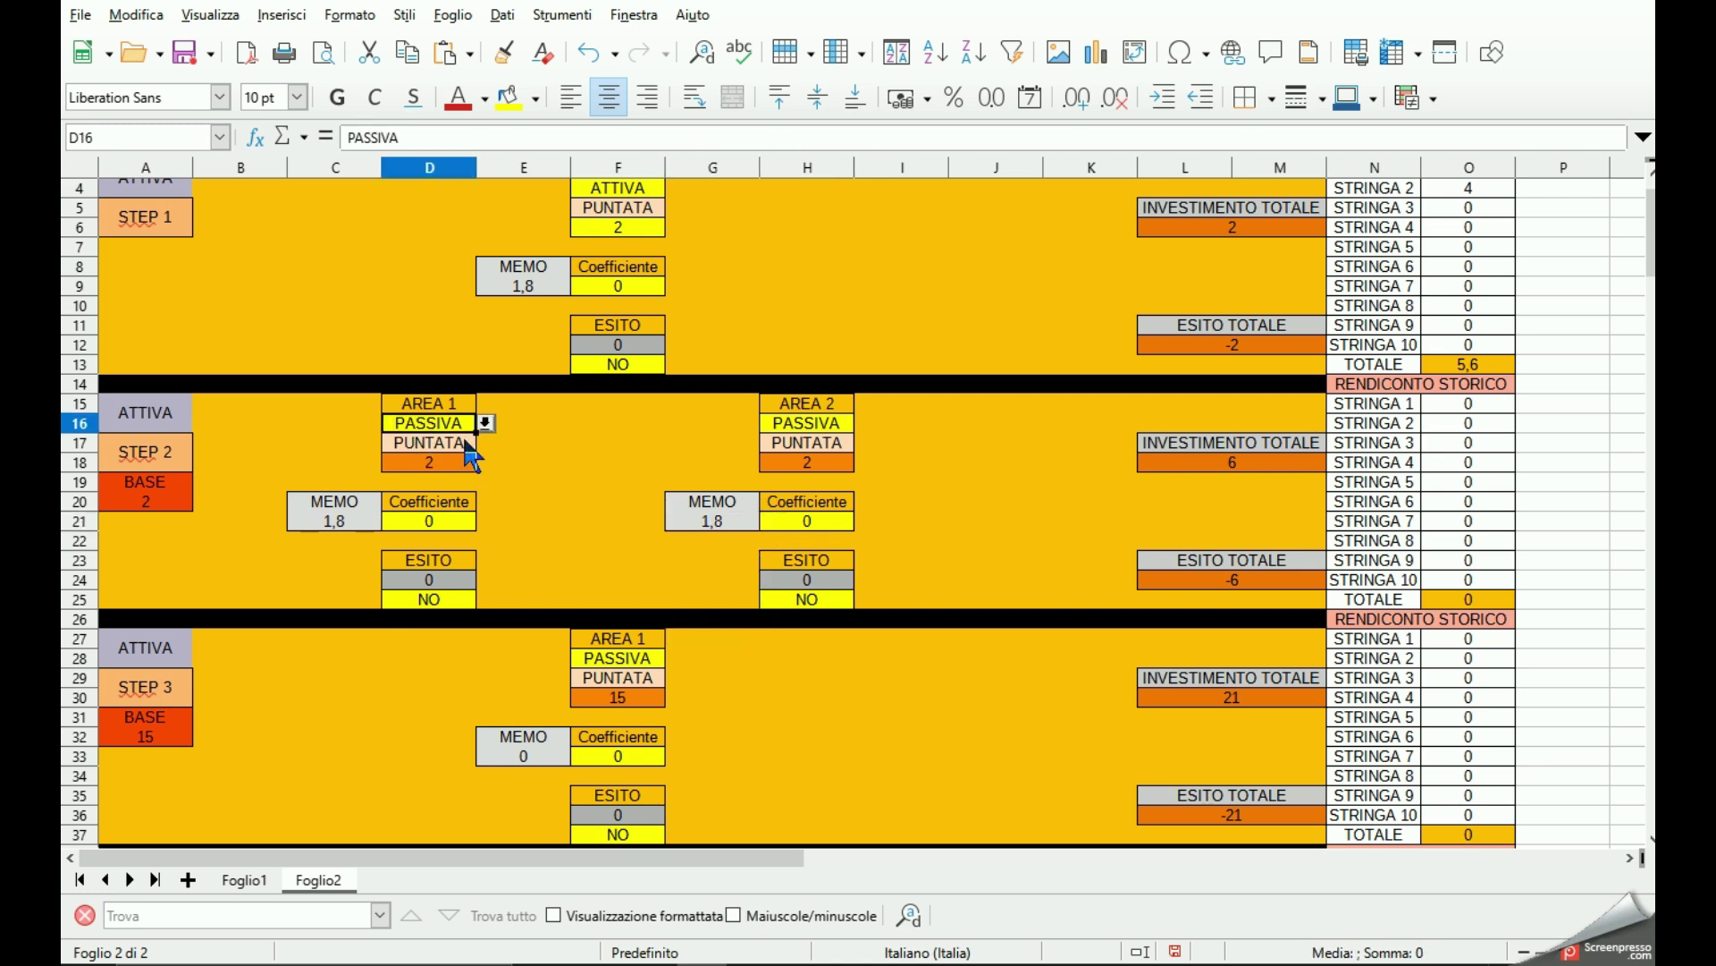
click(483, 424)
click(451, 441)
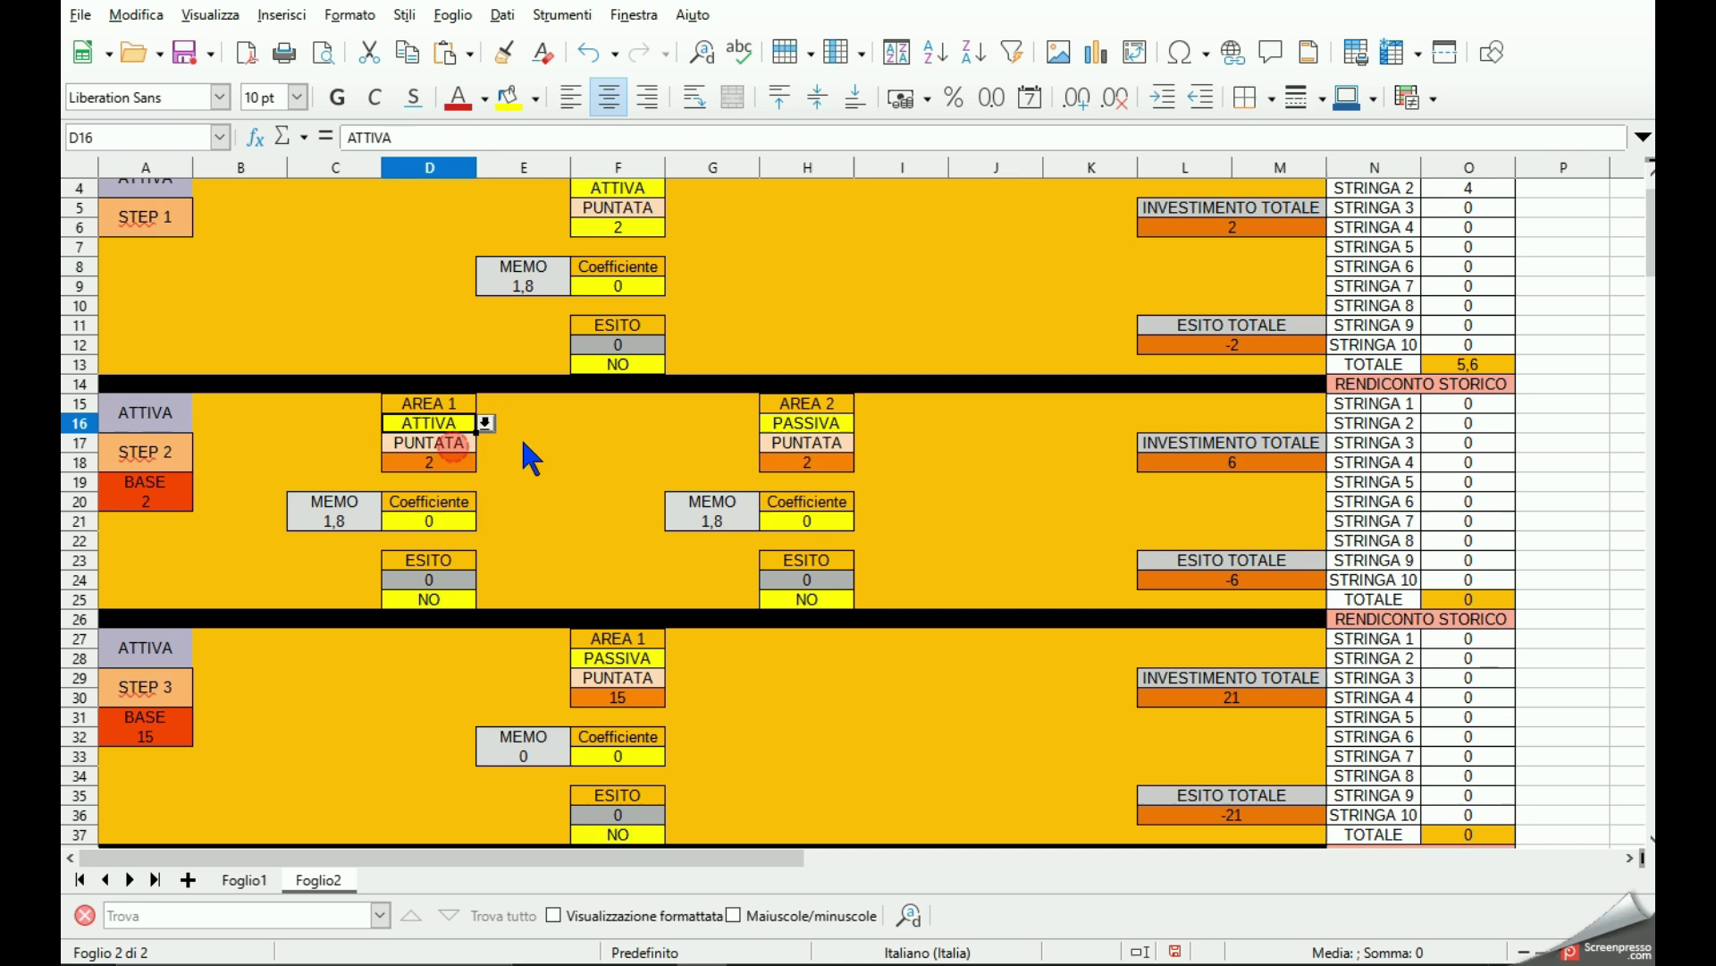
click(805, 423)
click(863, 424)
click(831, 445)
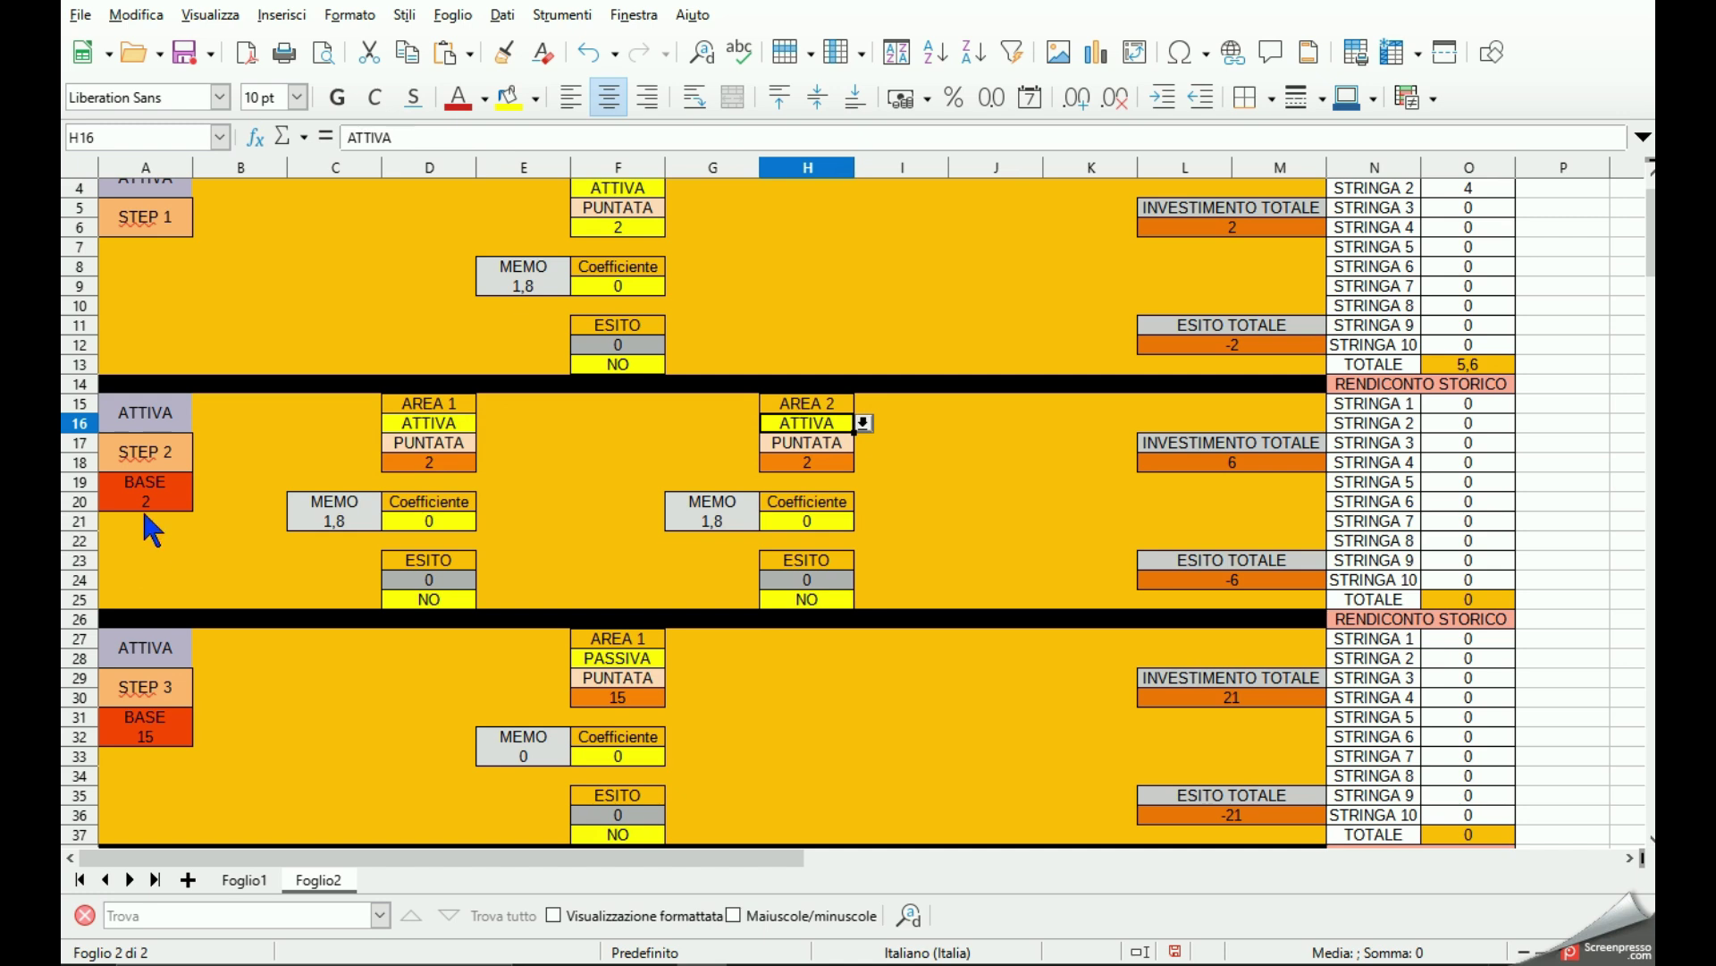
scroll(241, 506, up, 1)
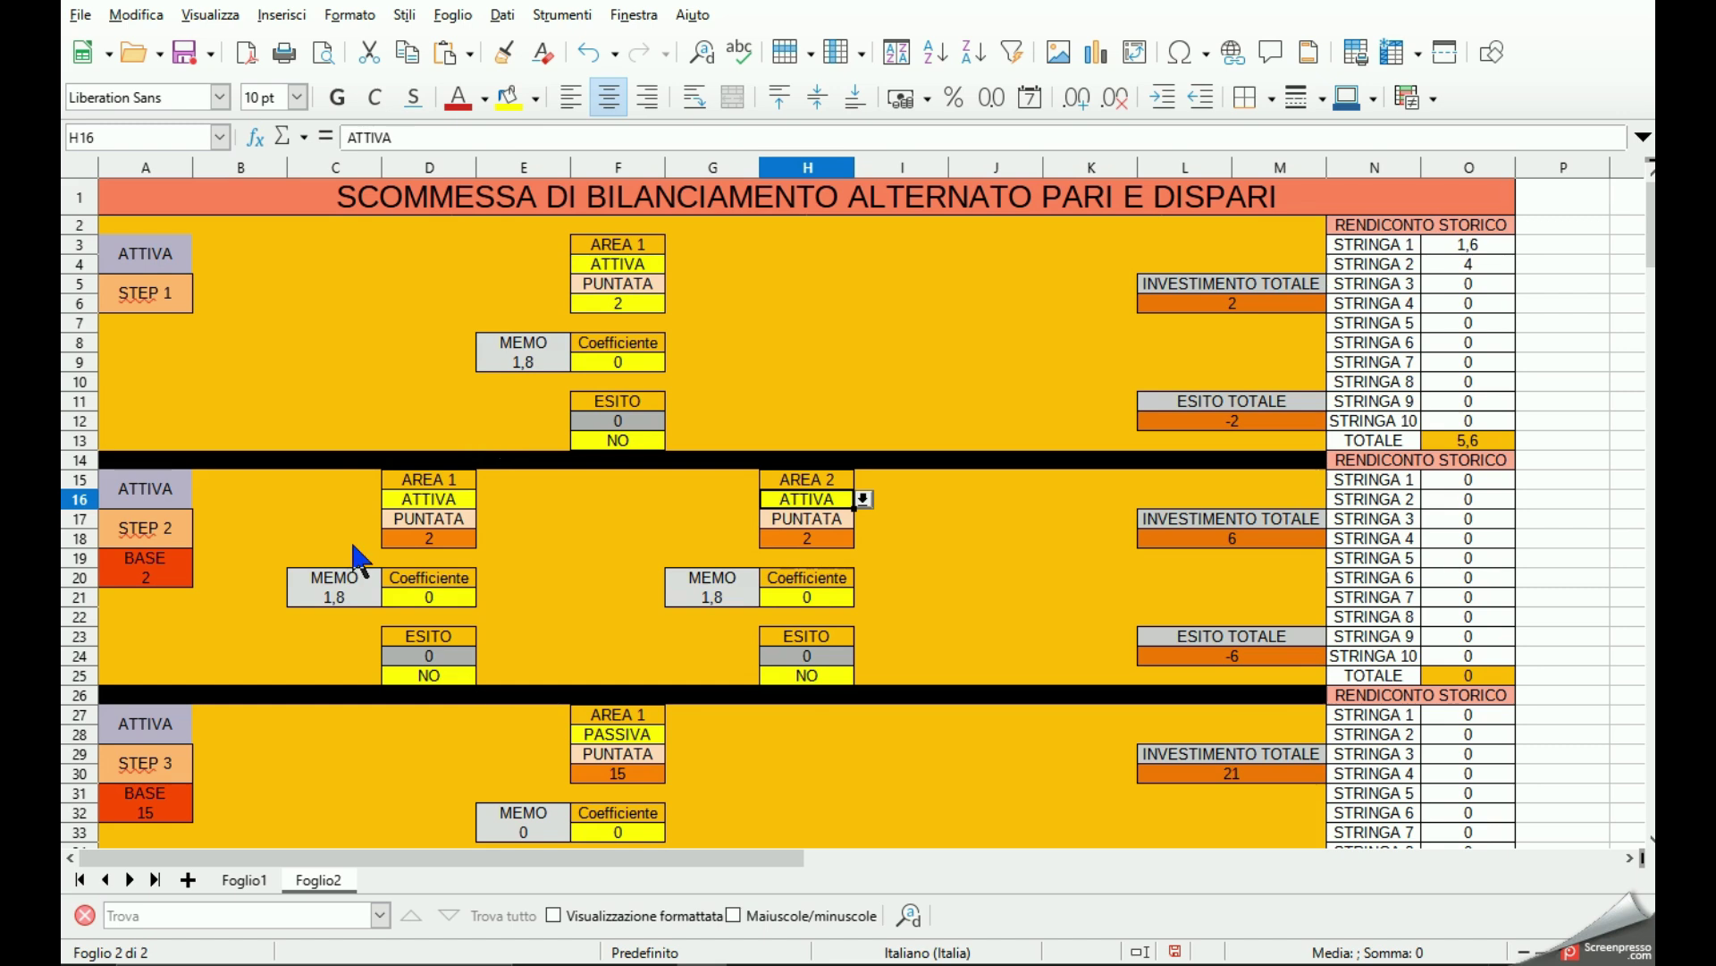
scroll(340, 532, down, 1)
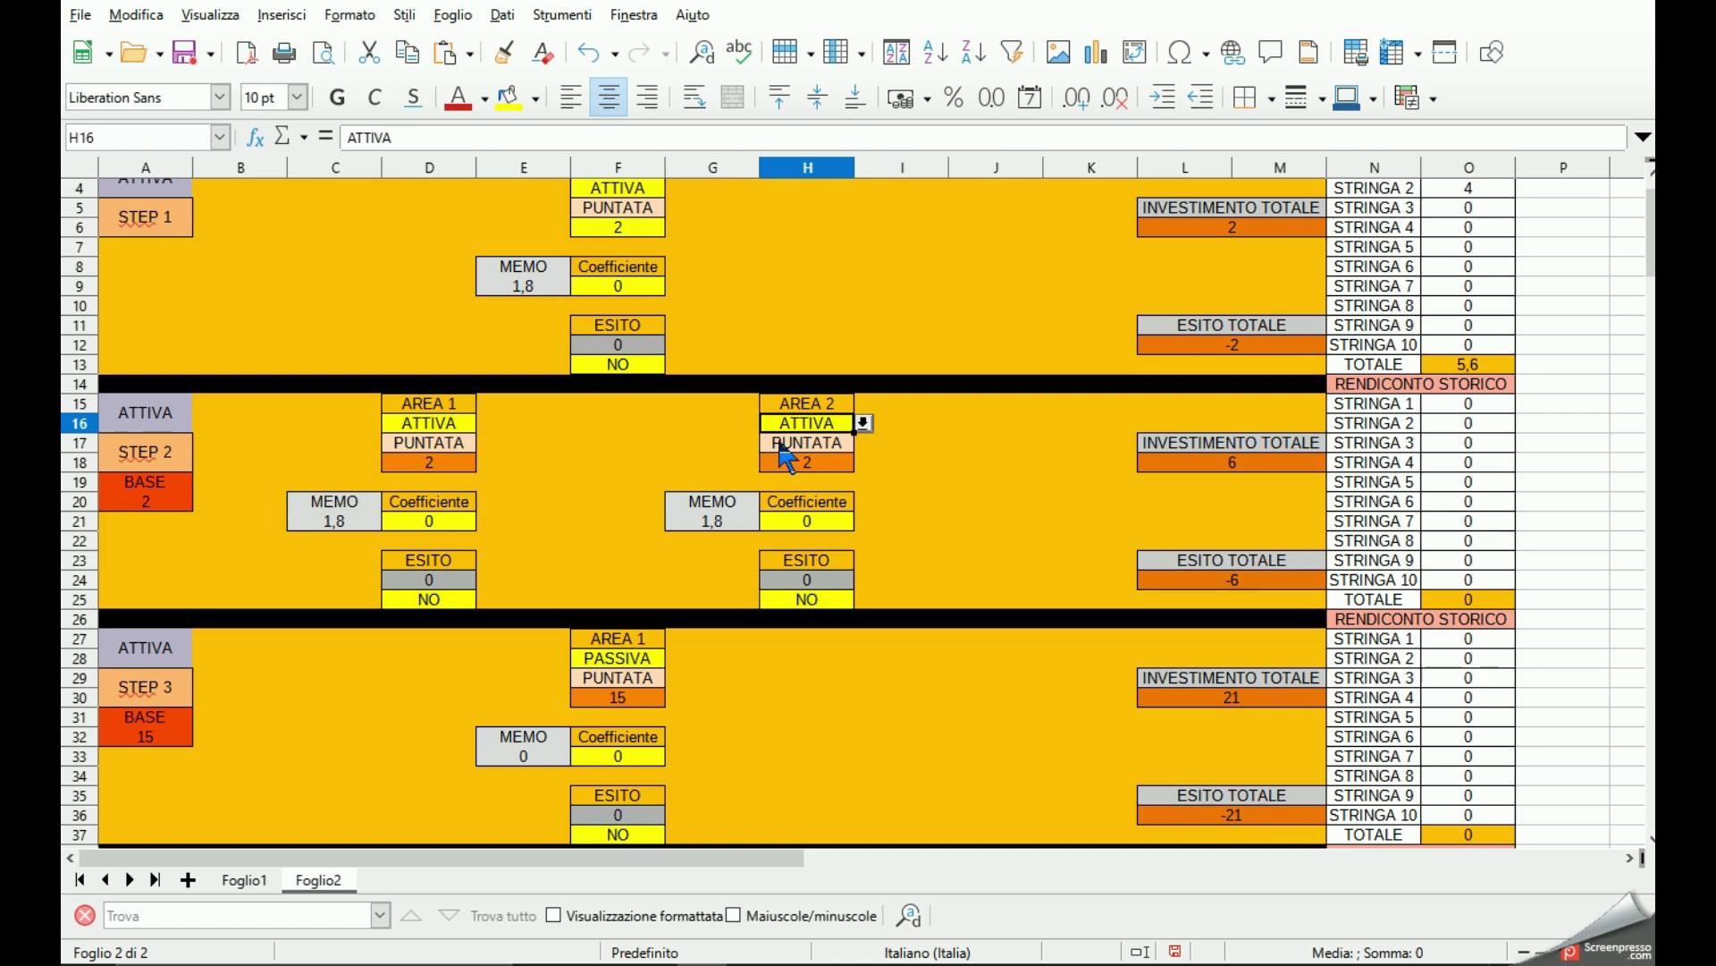
click(630, 229)
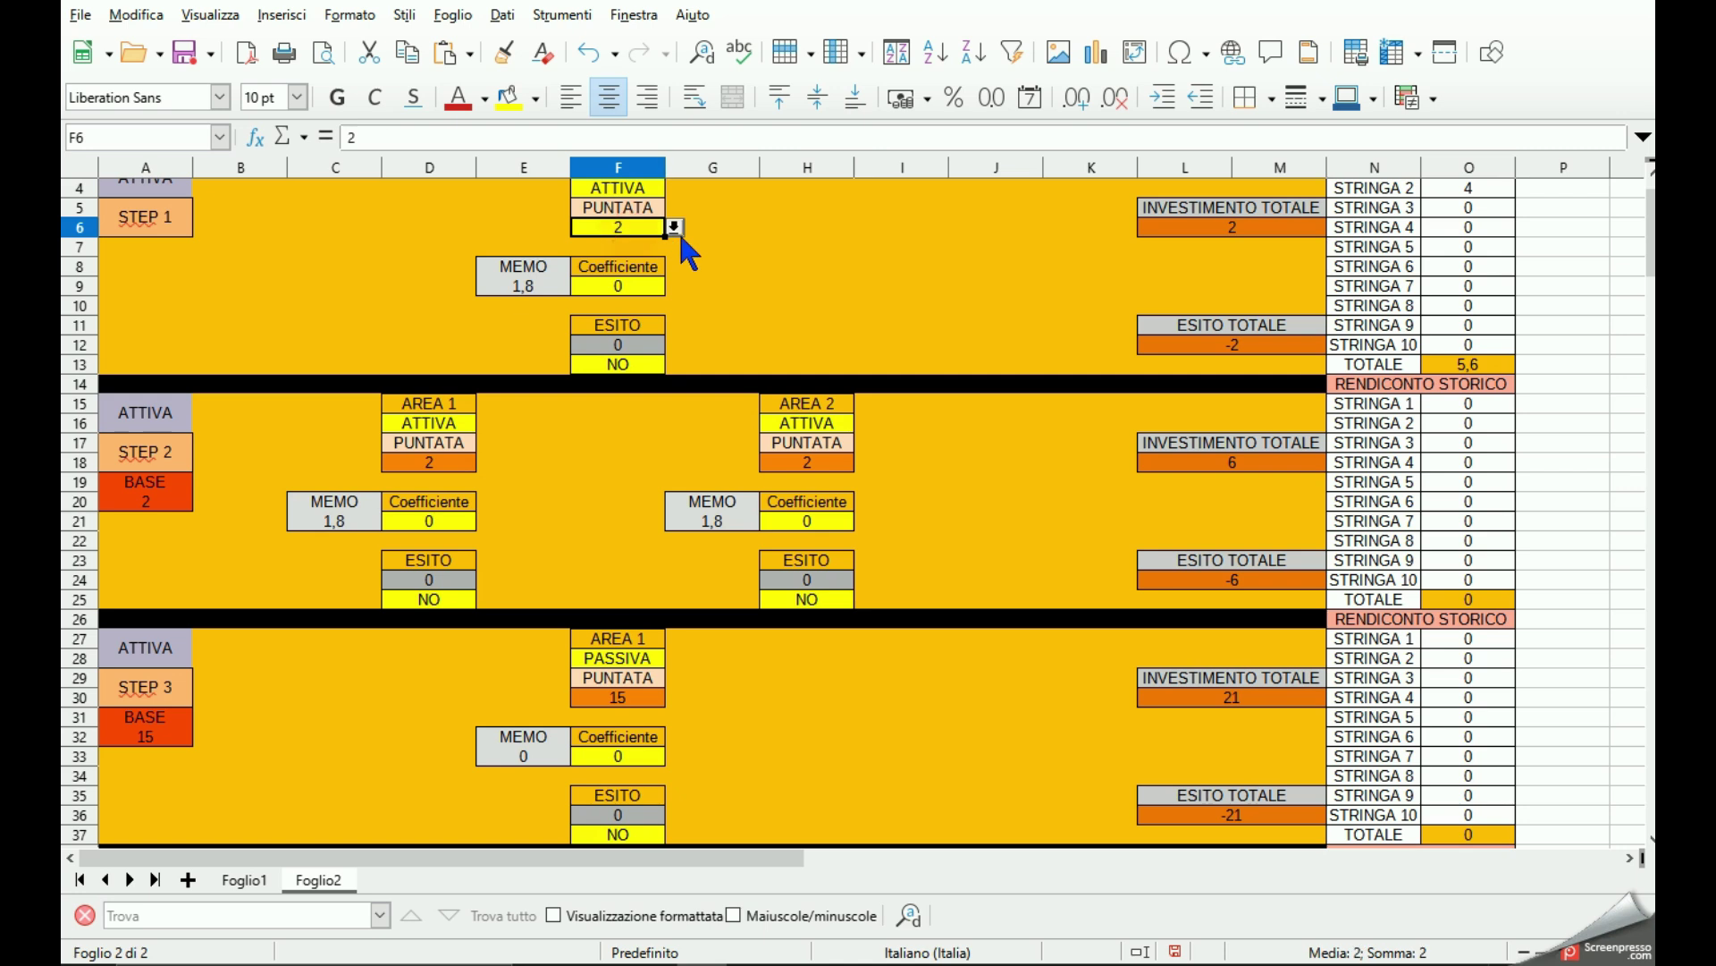
click(677, 227)
click(626, 335)
click(677, 228)
click(642, 259)
Set the Step 2 coefficients in D21 and H21 to 1,8.
click(433, 527)
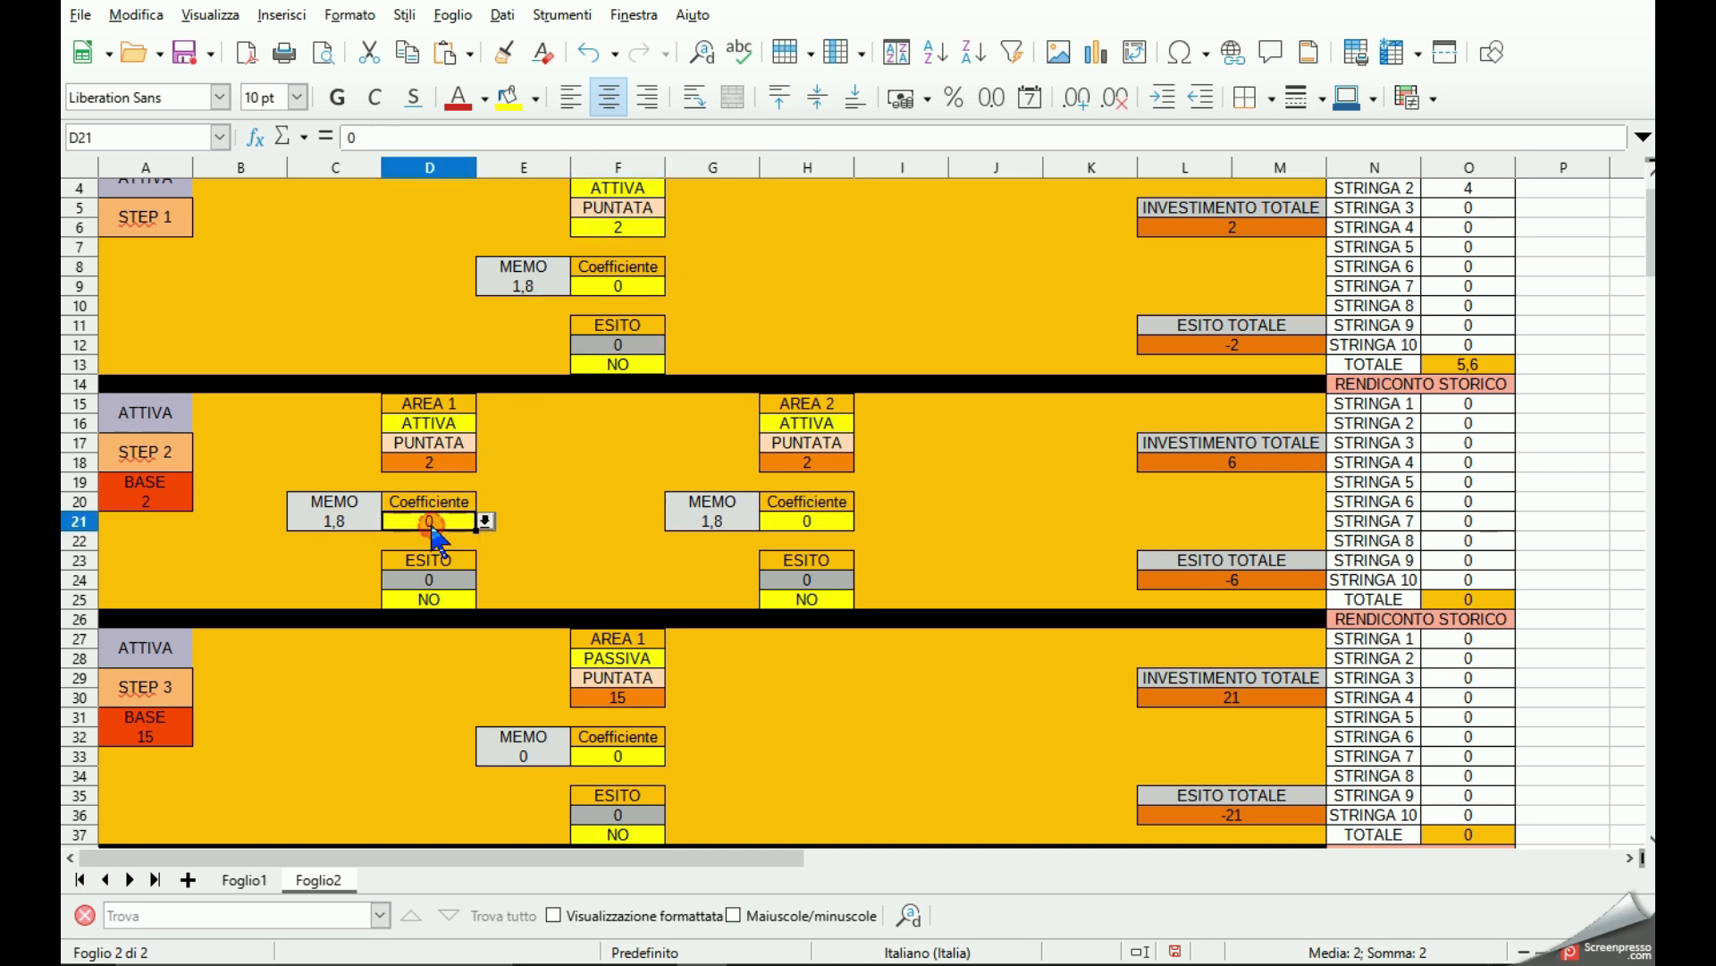
click(486, 520)
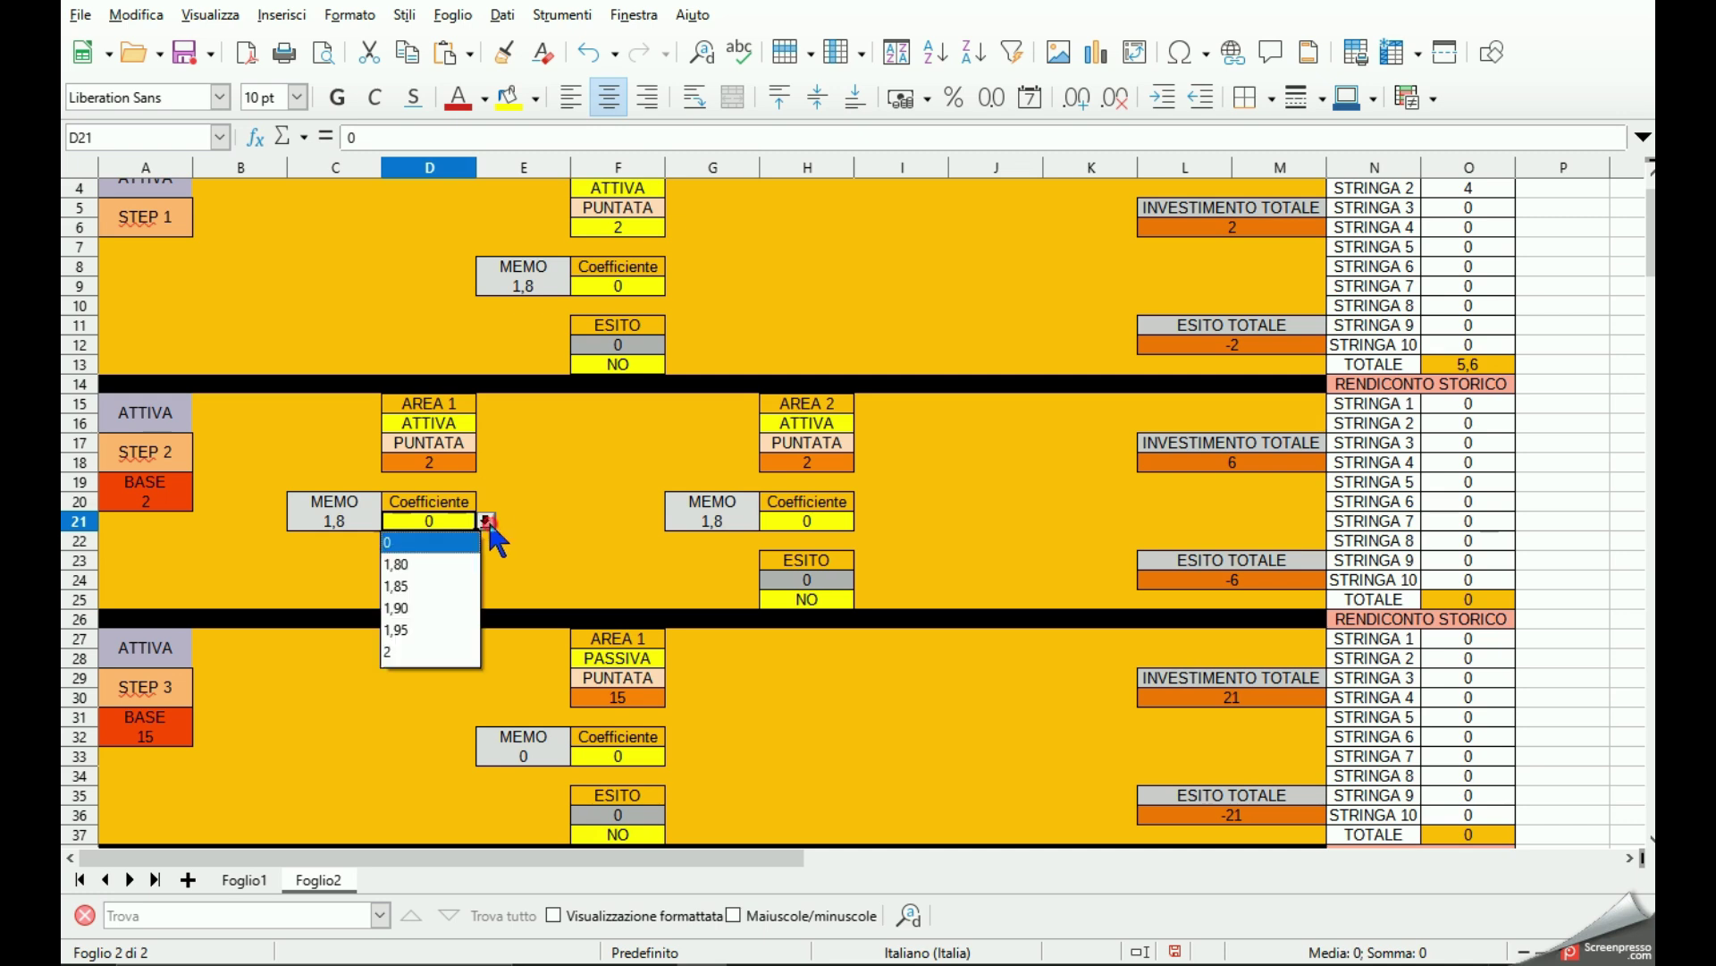
click(453, 563)
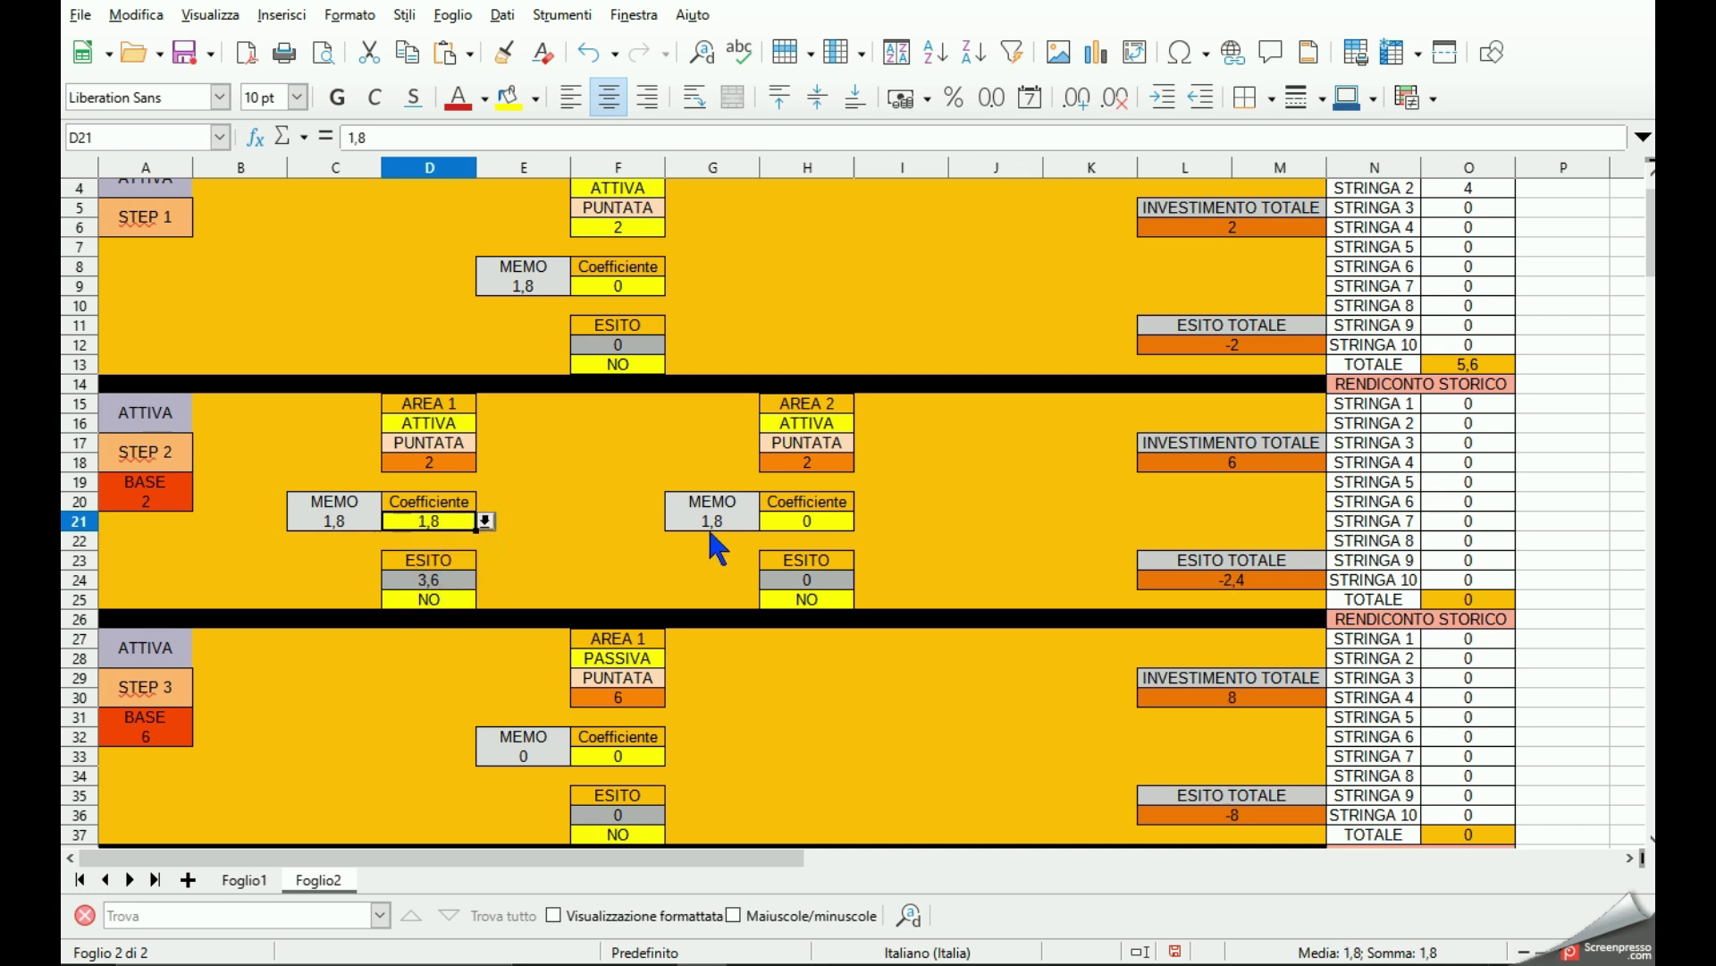
click(819, 521)
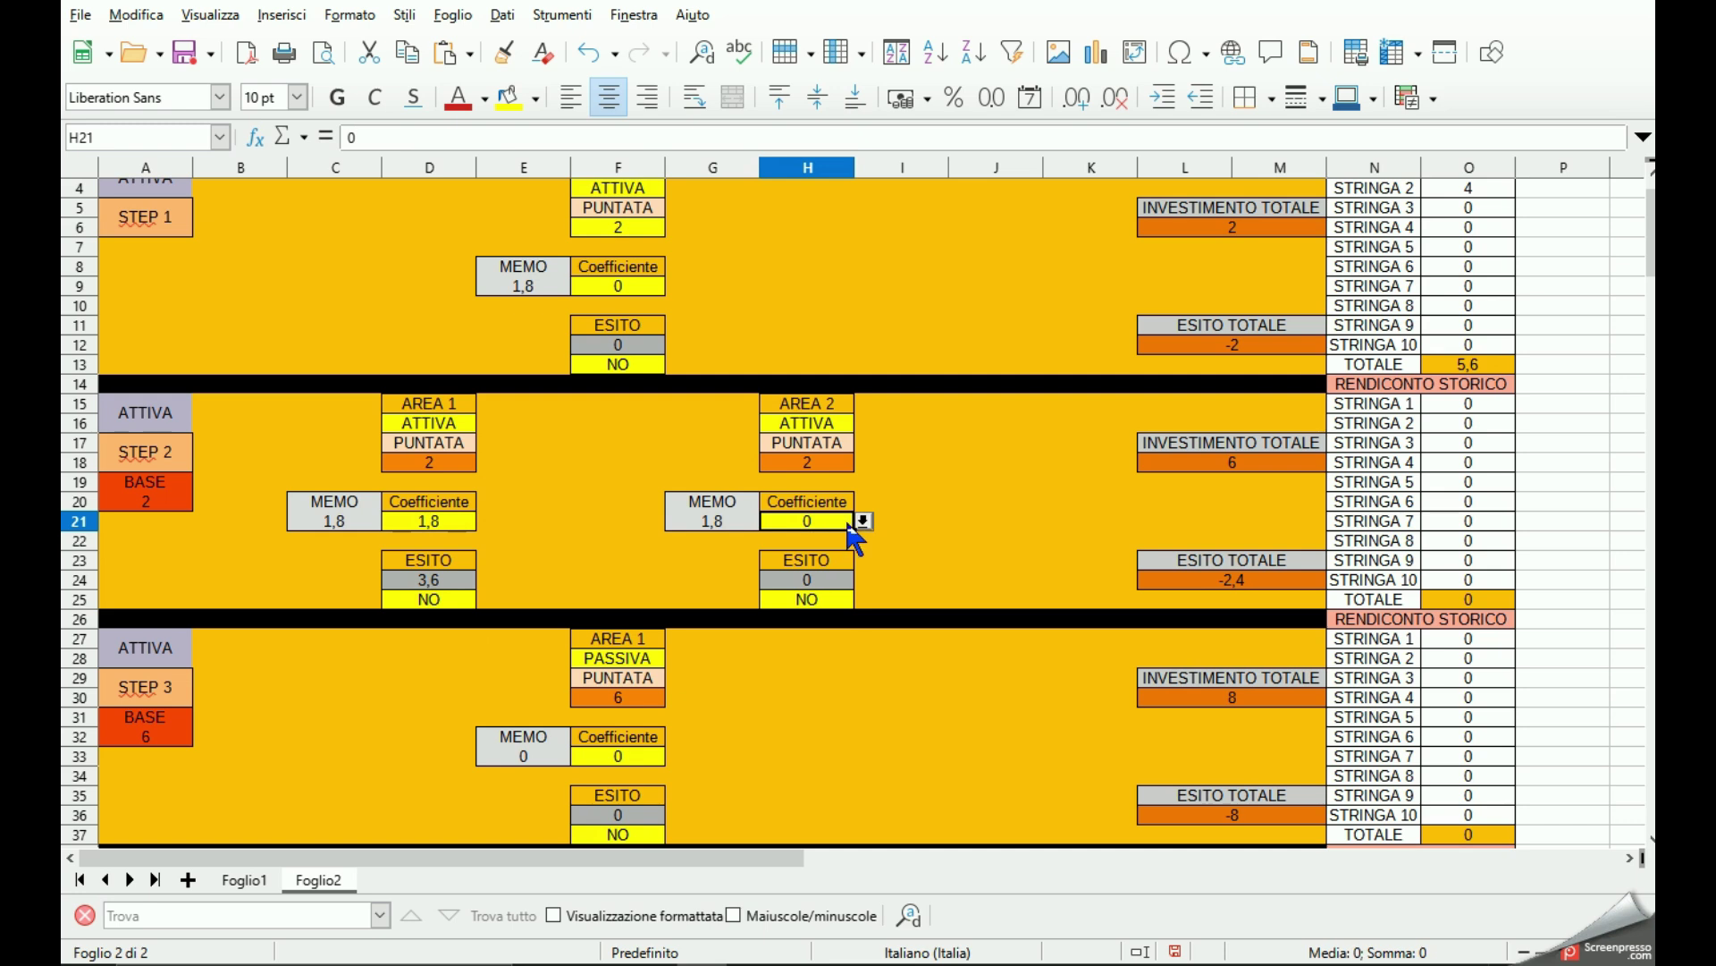
click(864, 521)
click(831, 565)
Mark both Step 2 outcomes in D25 and H25 as SI.
click(426, 604)
click(485, 599)
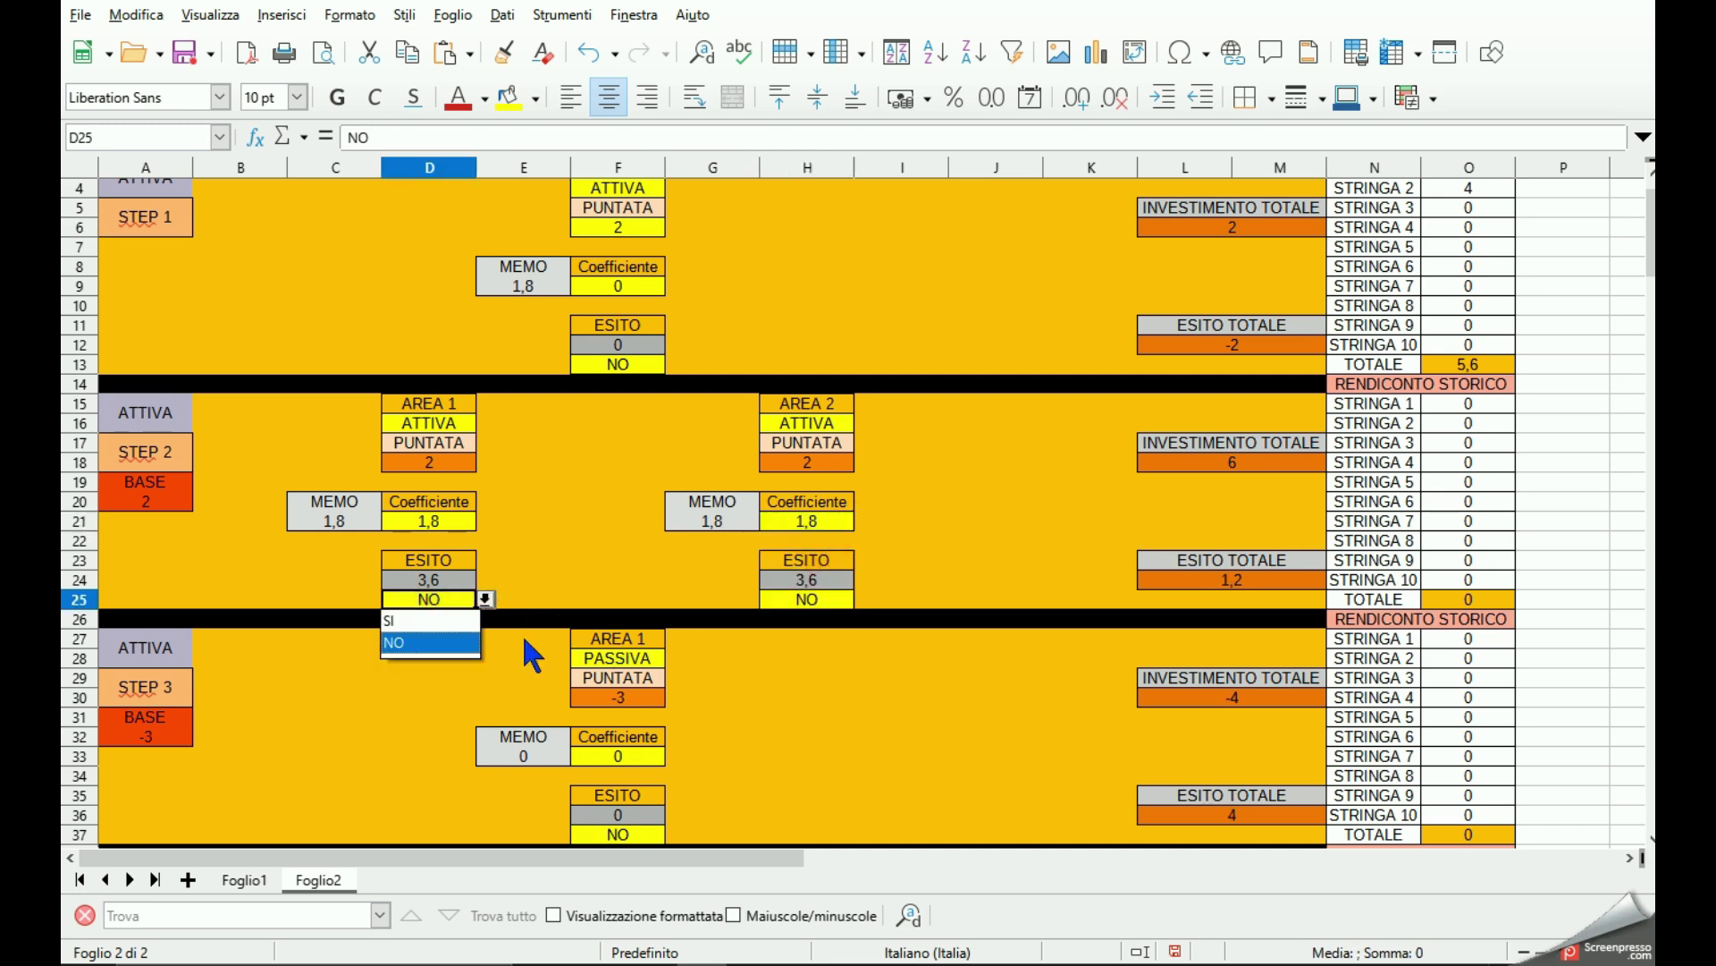
click(469, 621)
click(791, 599)
click(864, 599)
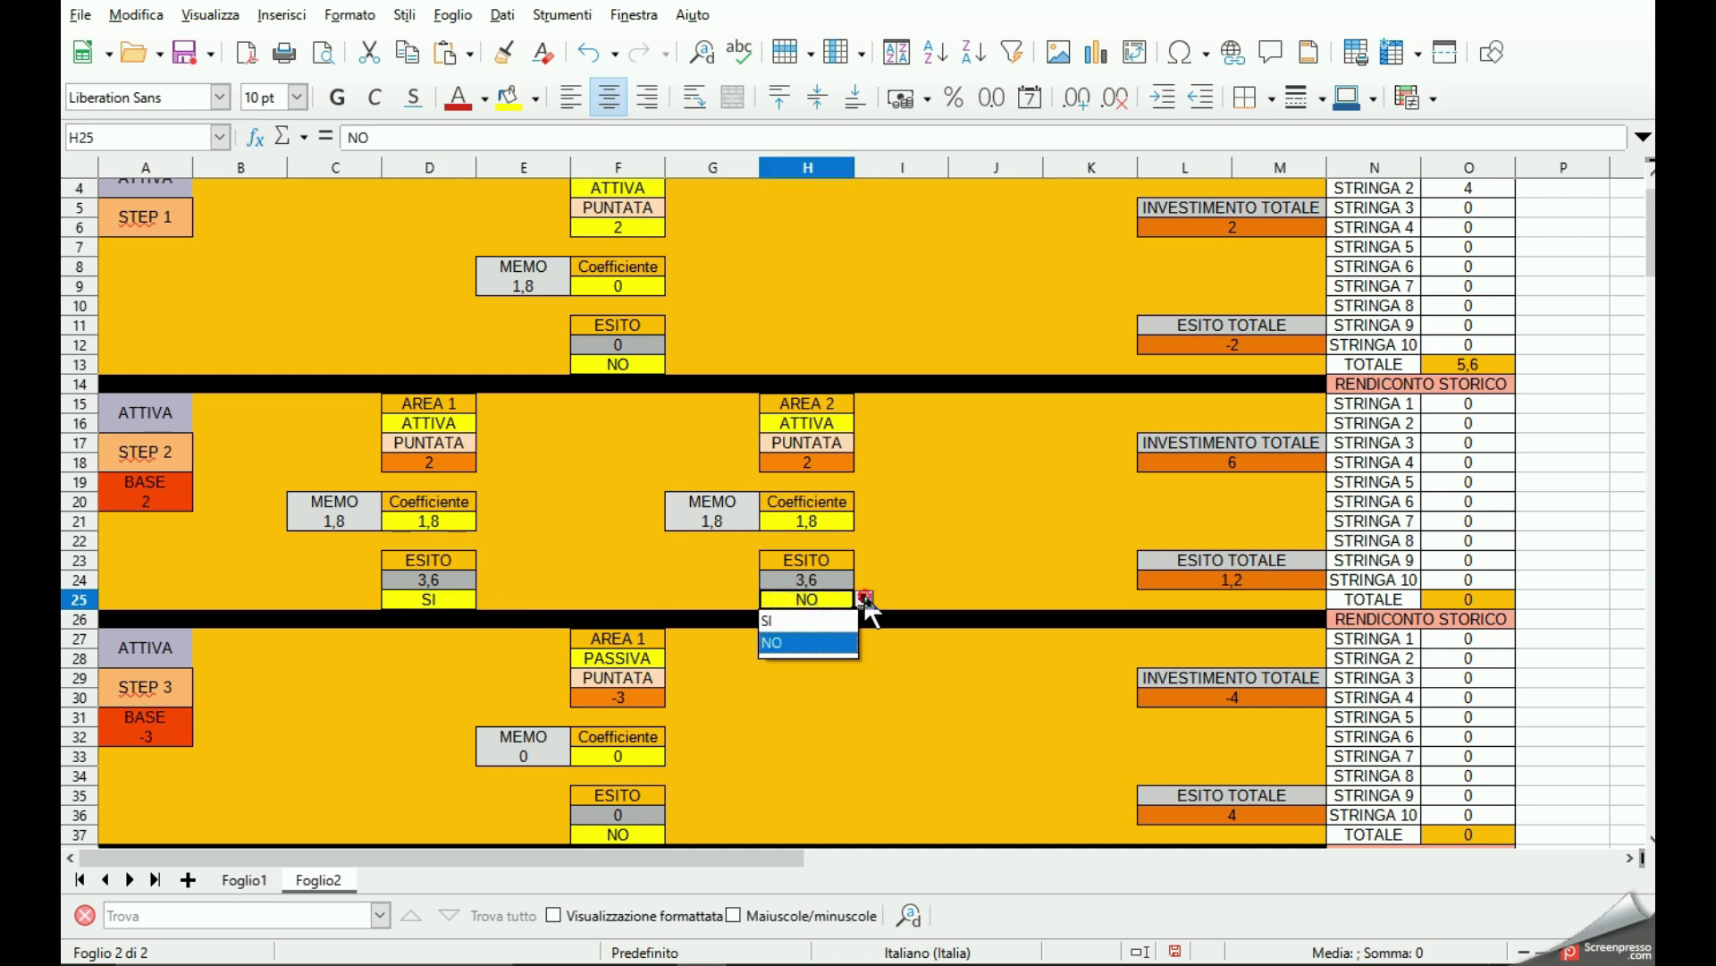
click(821, 621)
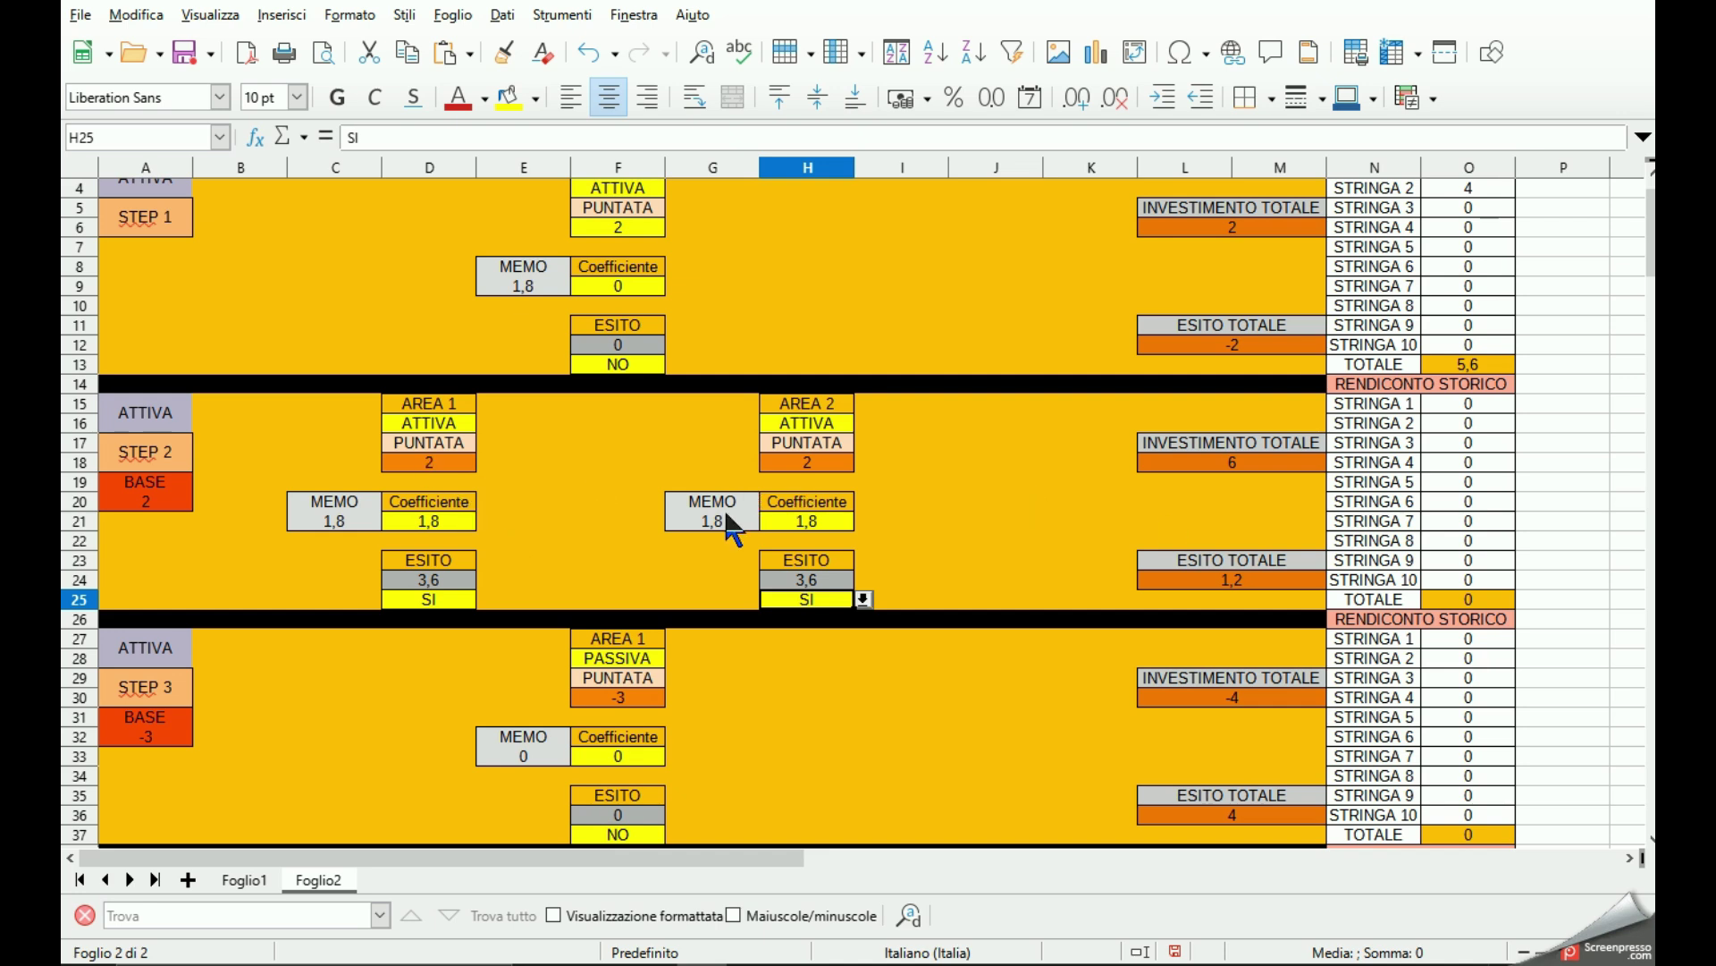
scroll(725, 516, up, 1)
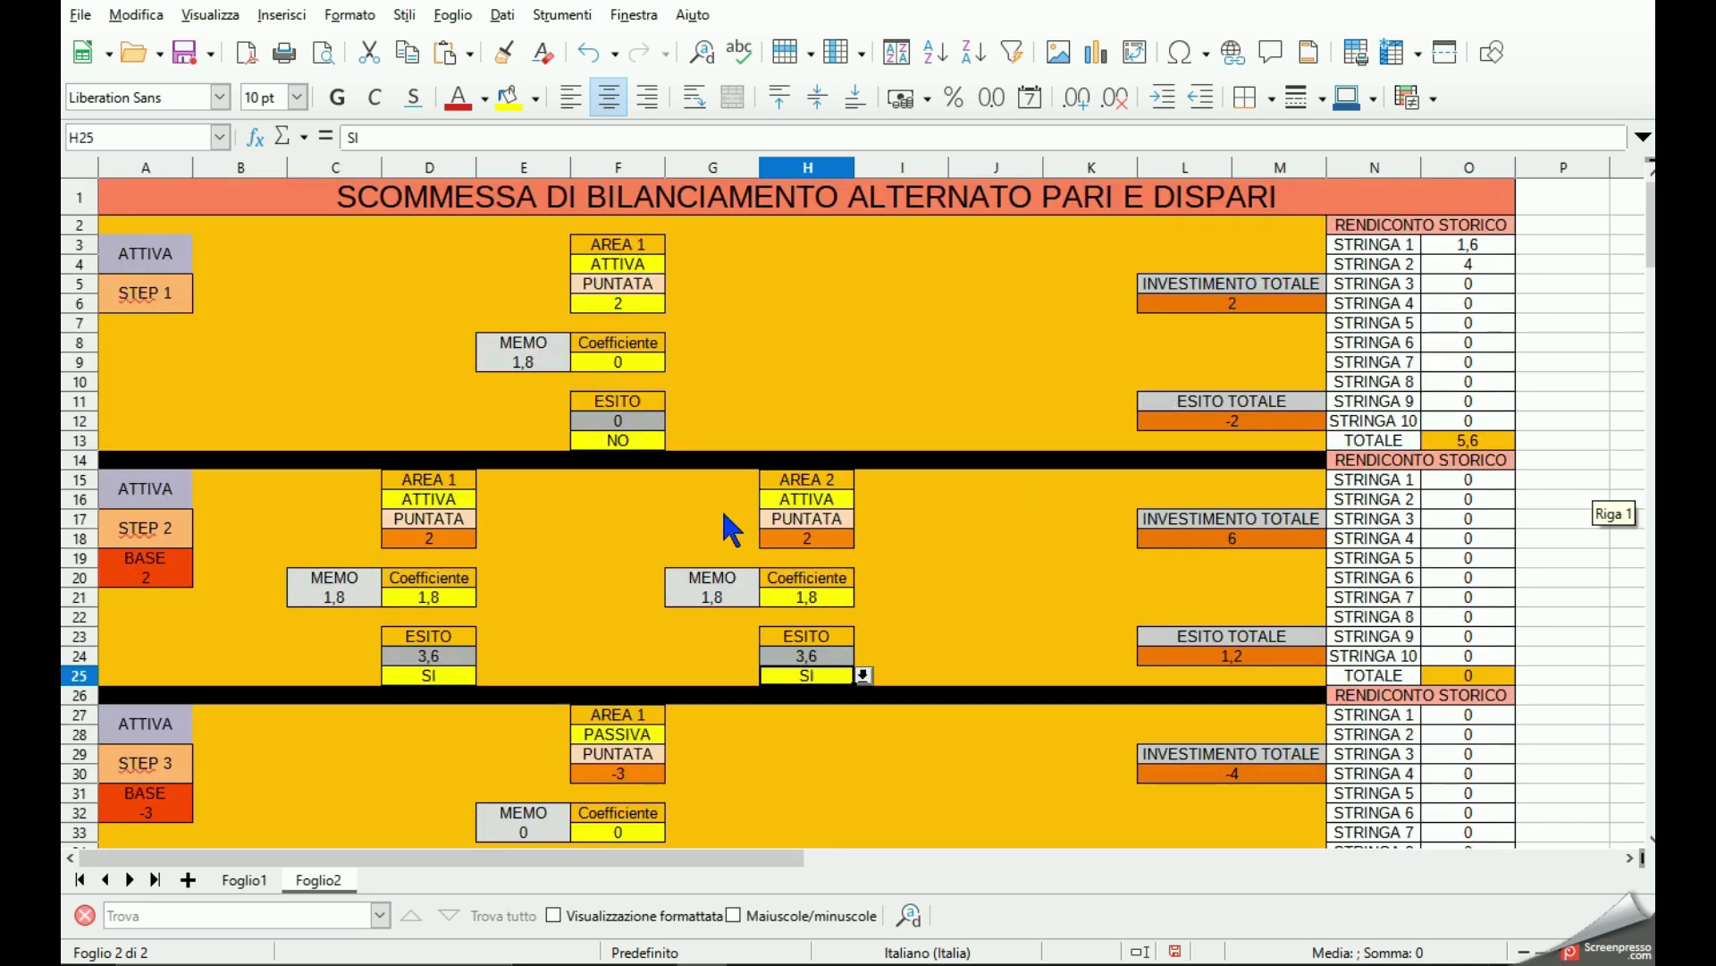
scroll(724, 515, down, 1)
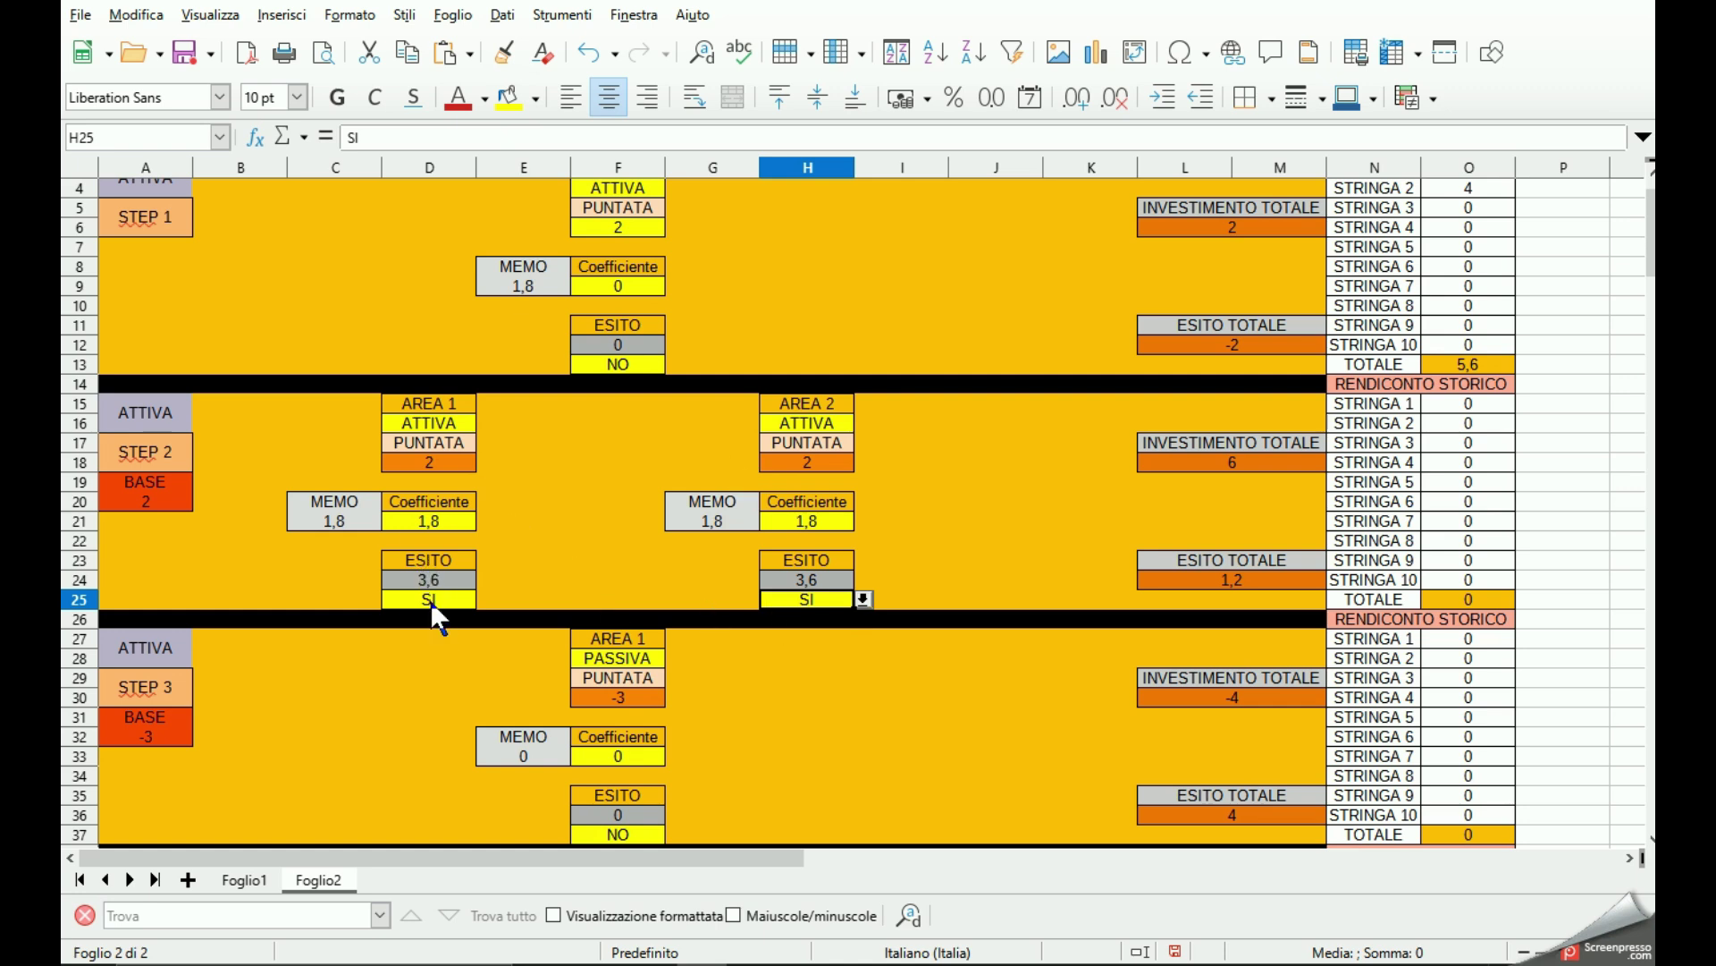
Reset Step 2 Area 2's coefficient in H21 to 0 and its H25 outcome to NO.
click(793, 523)
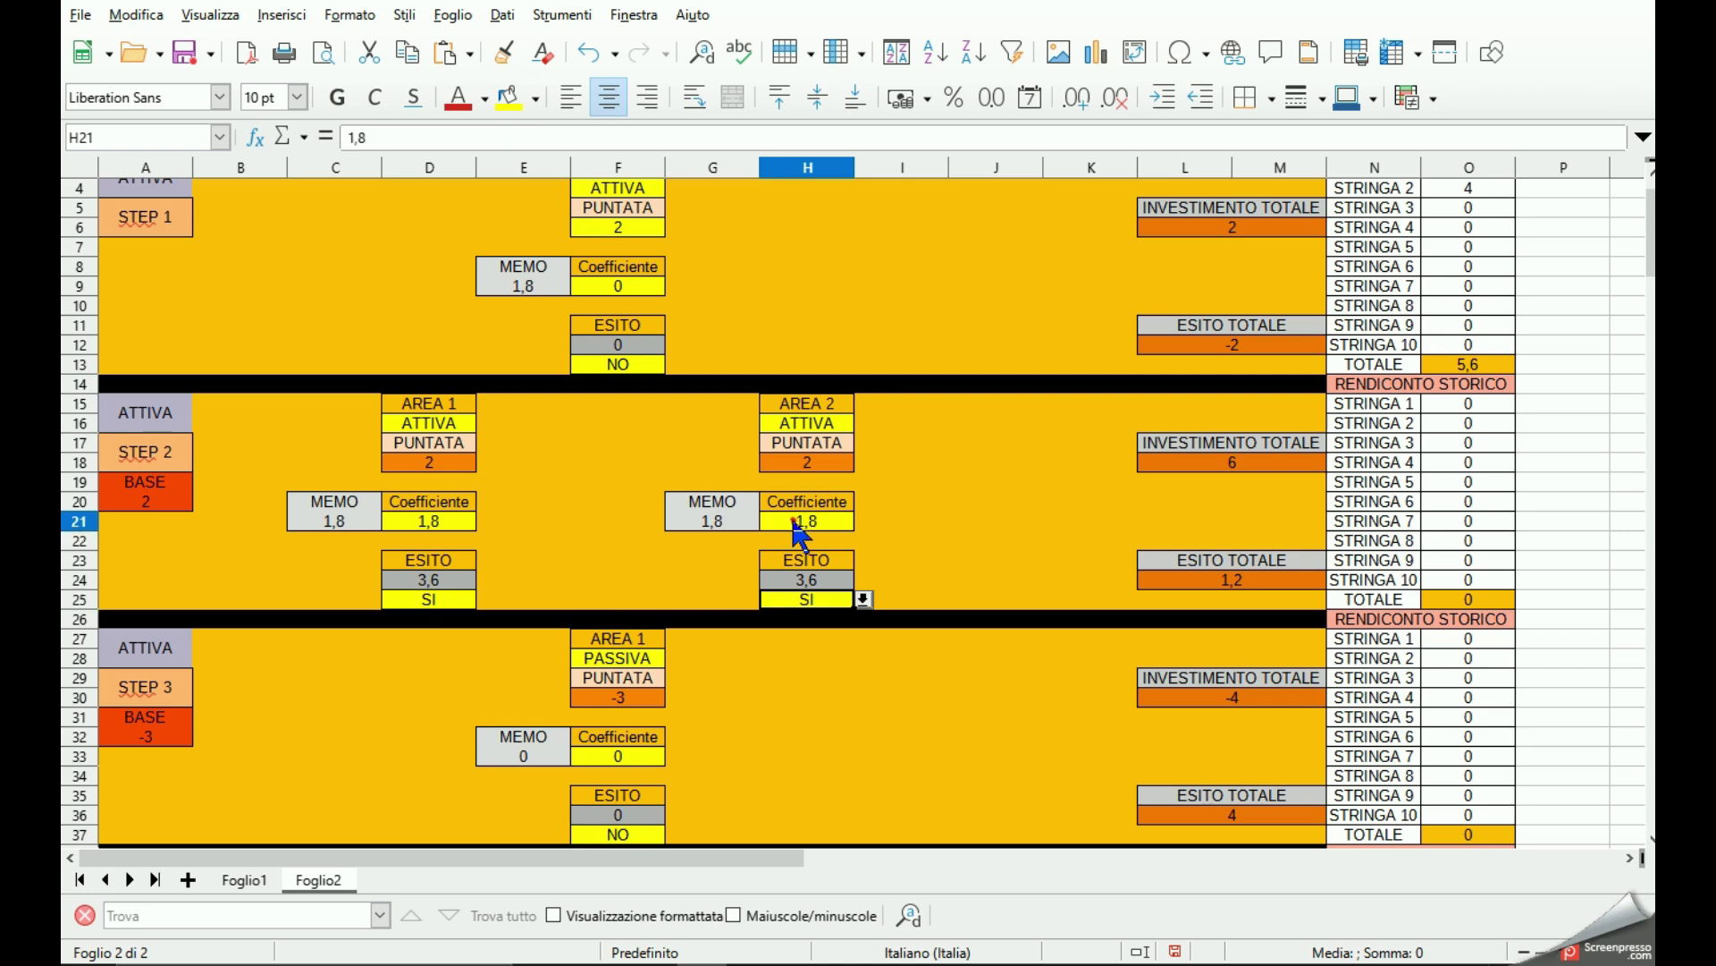
click(863, 522)
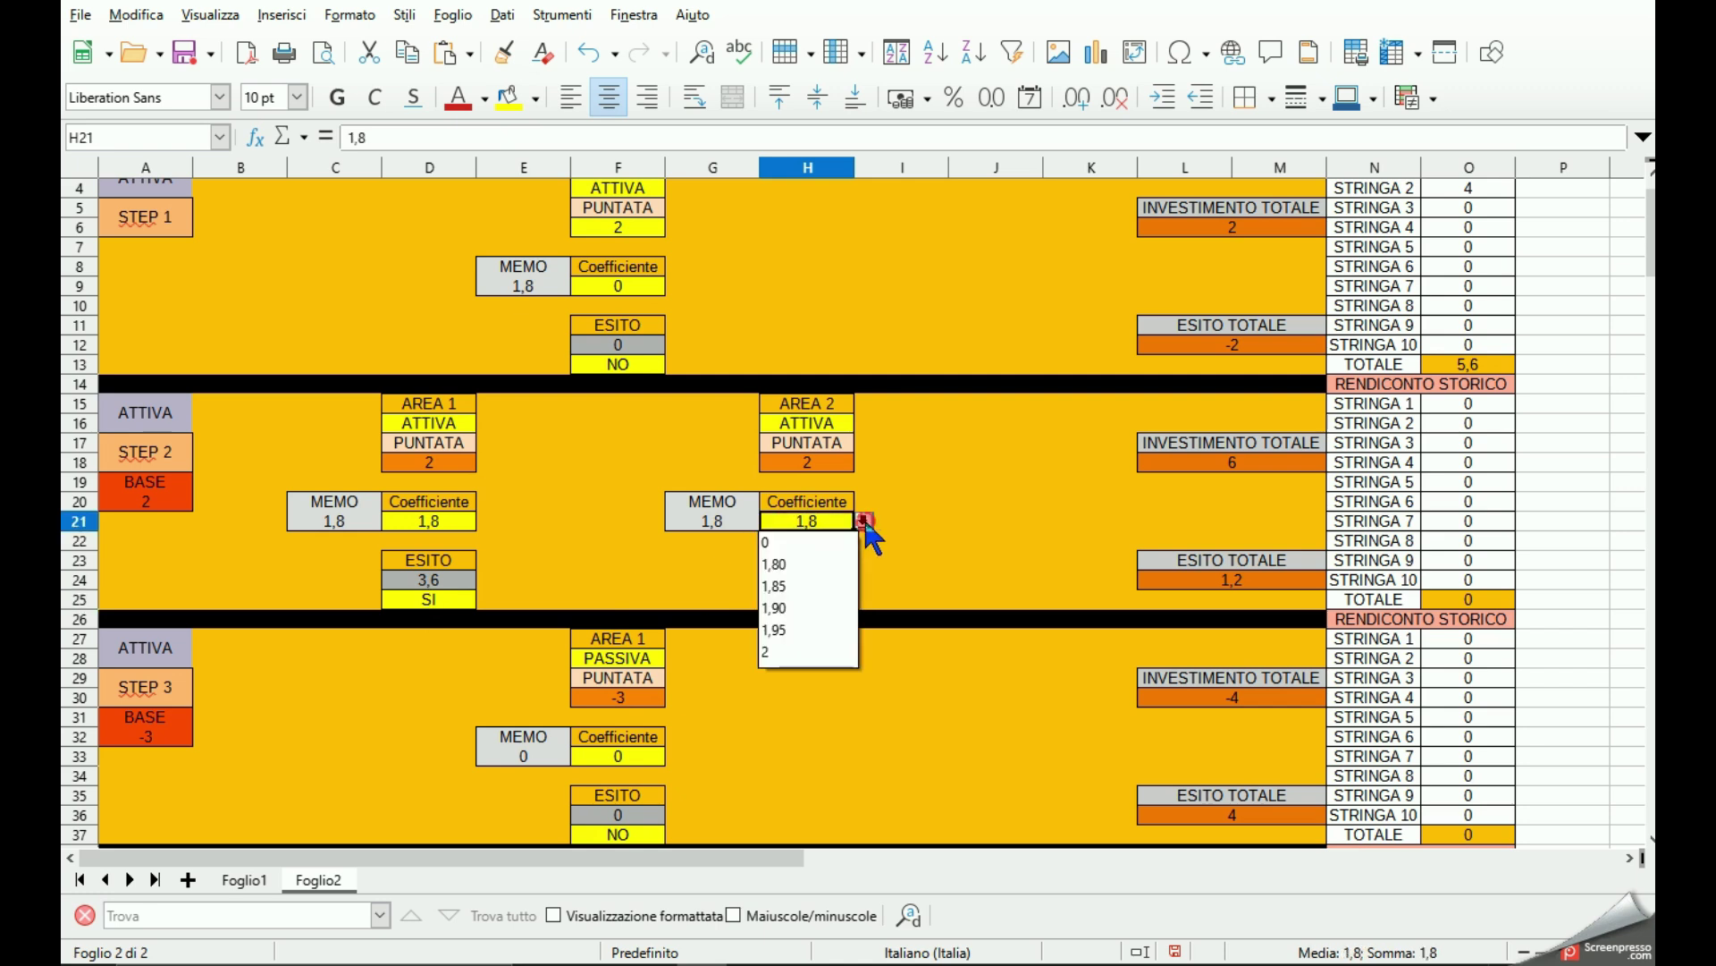
click(823, 542)
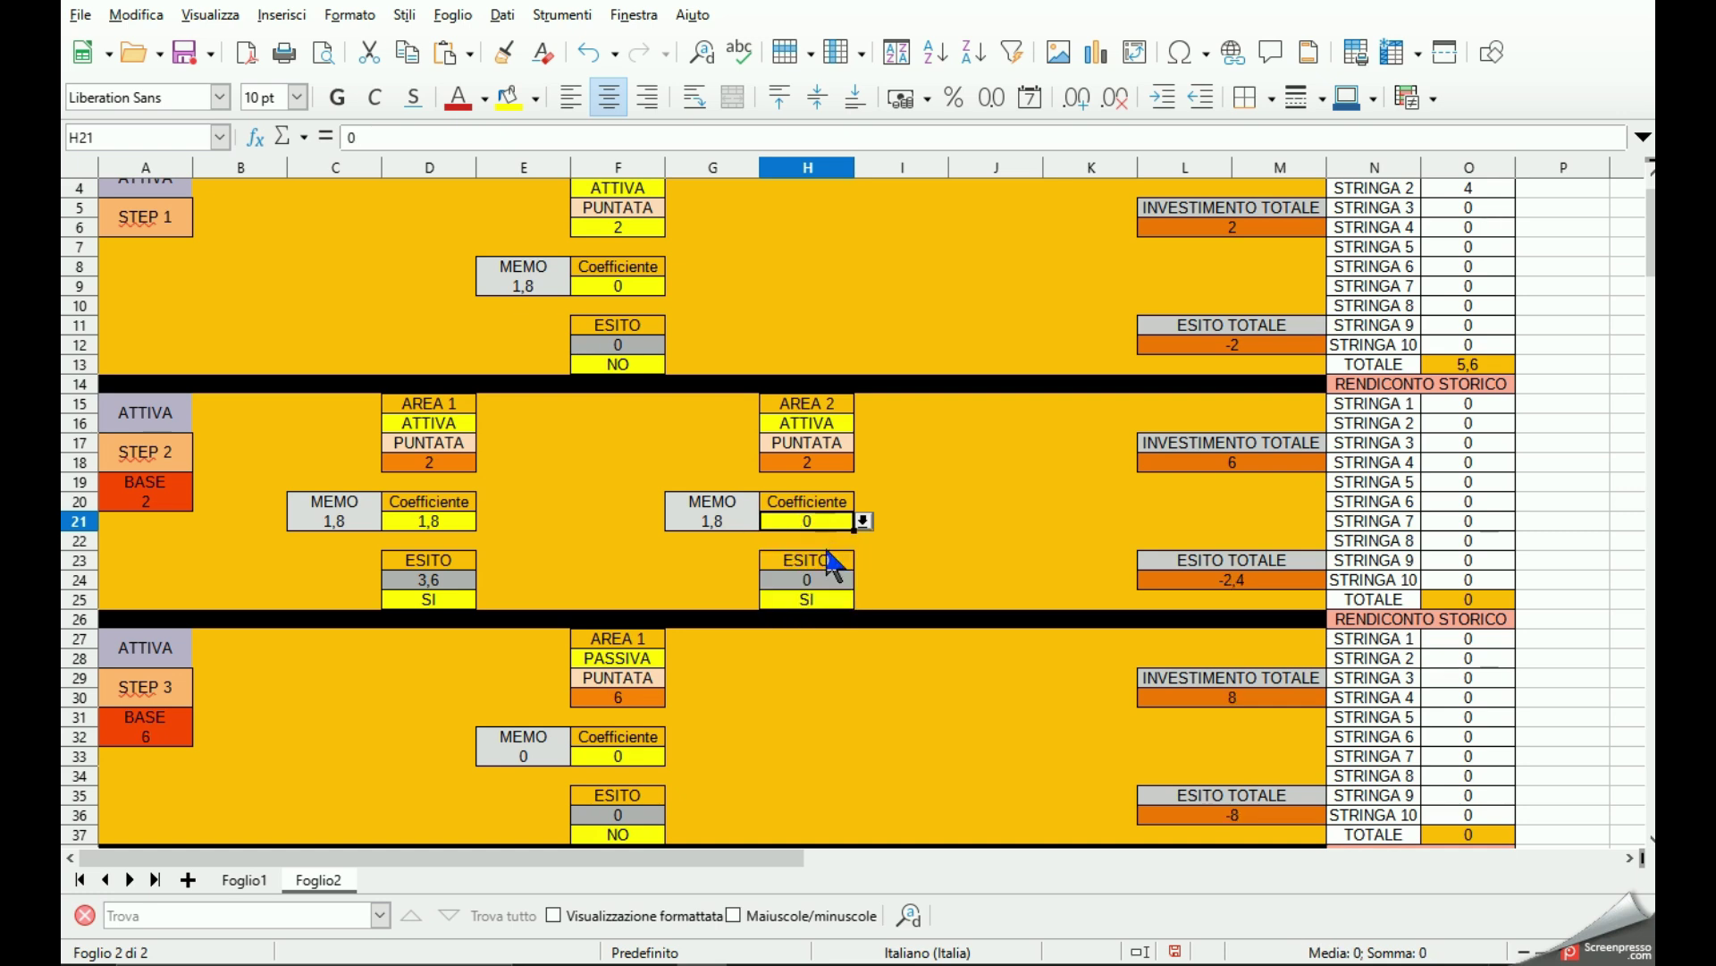
click(814, 600)
click(863, 599)
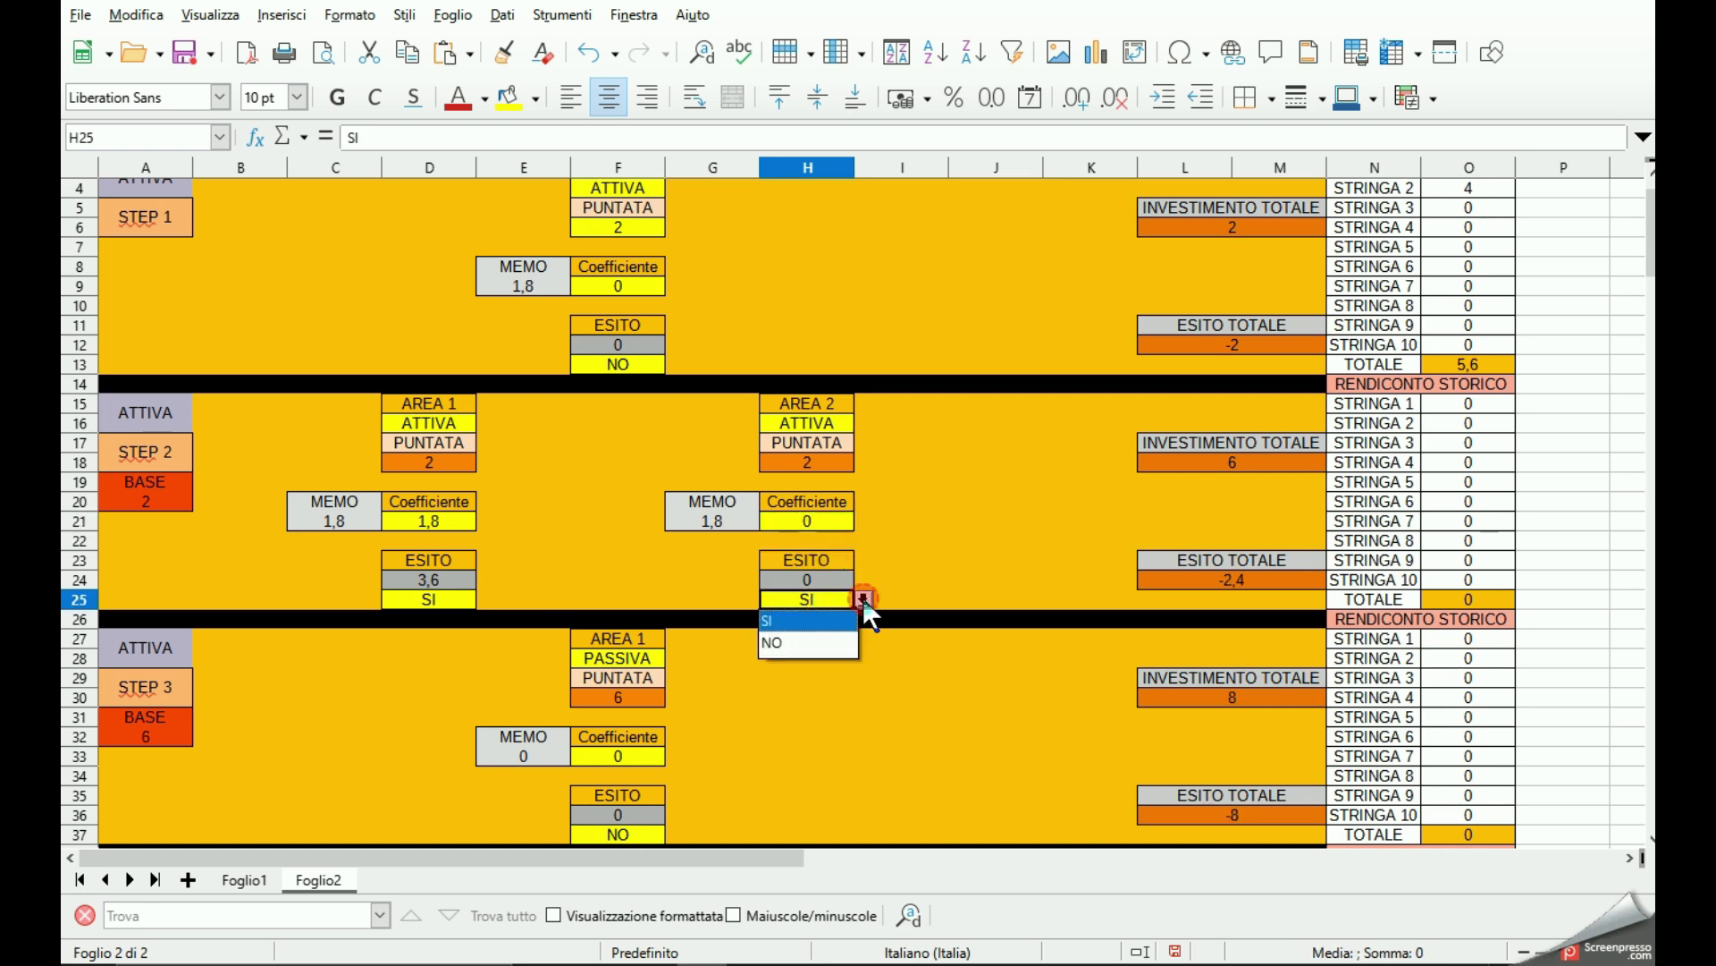
click(823, 643)
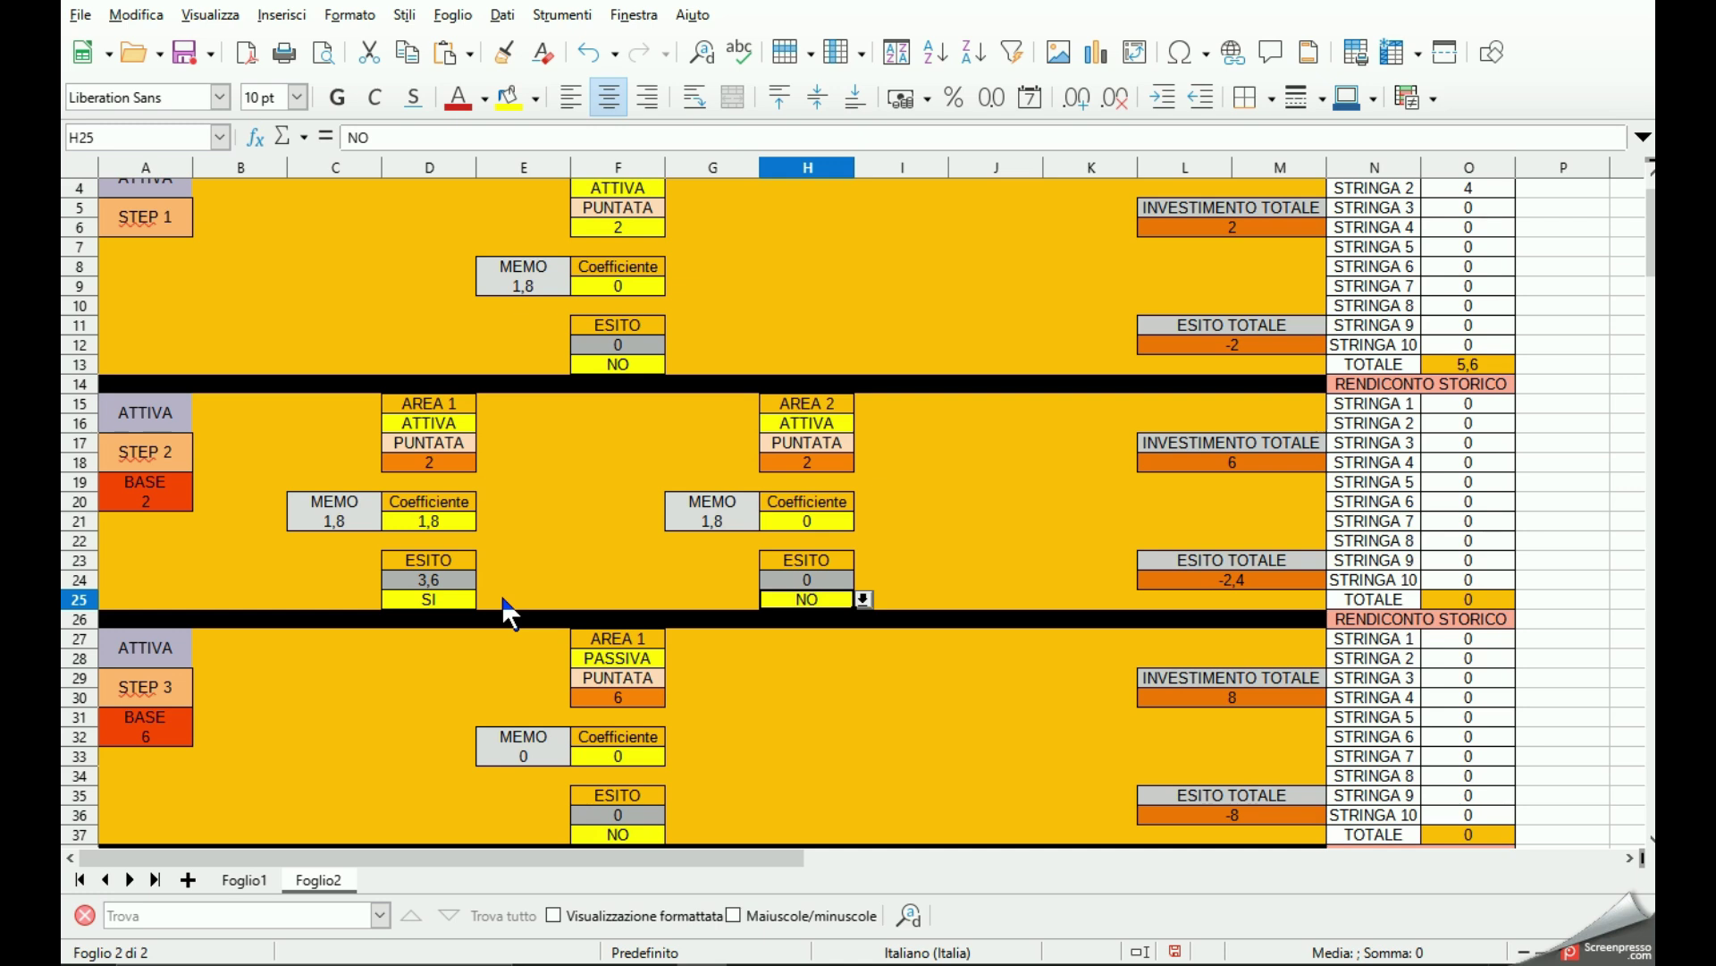
scroll(505, 612, down, 1)
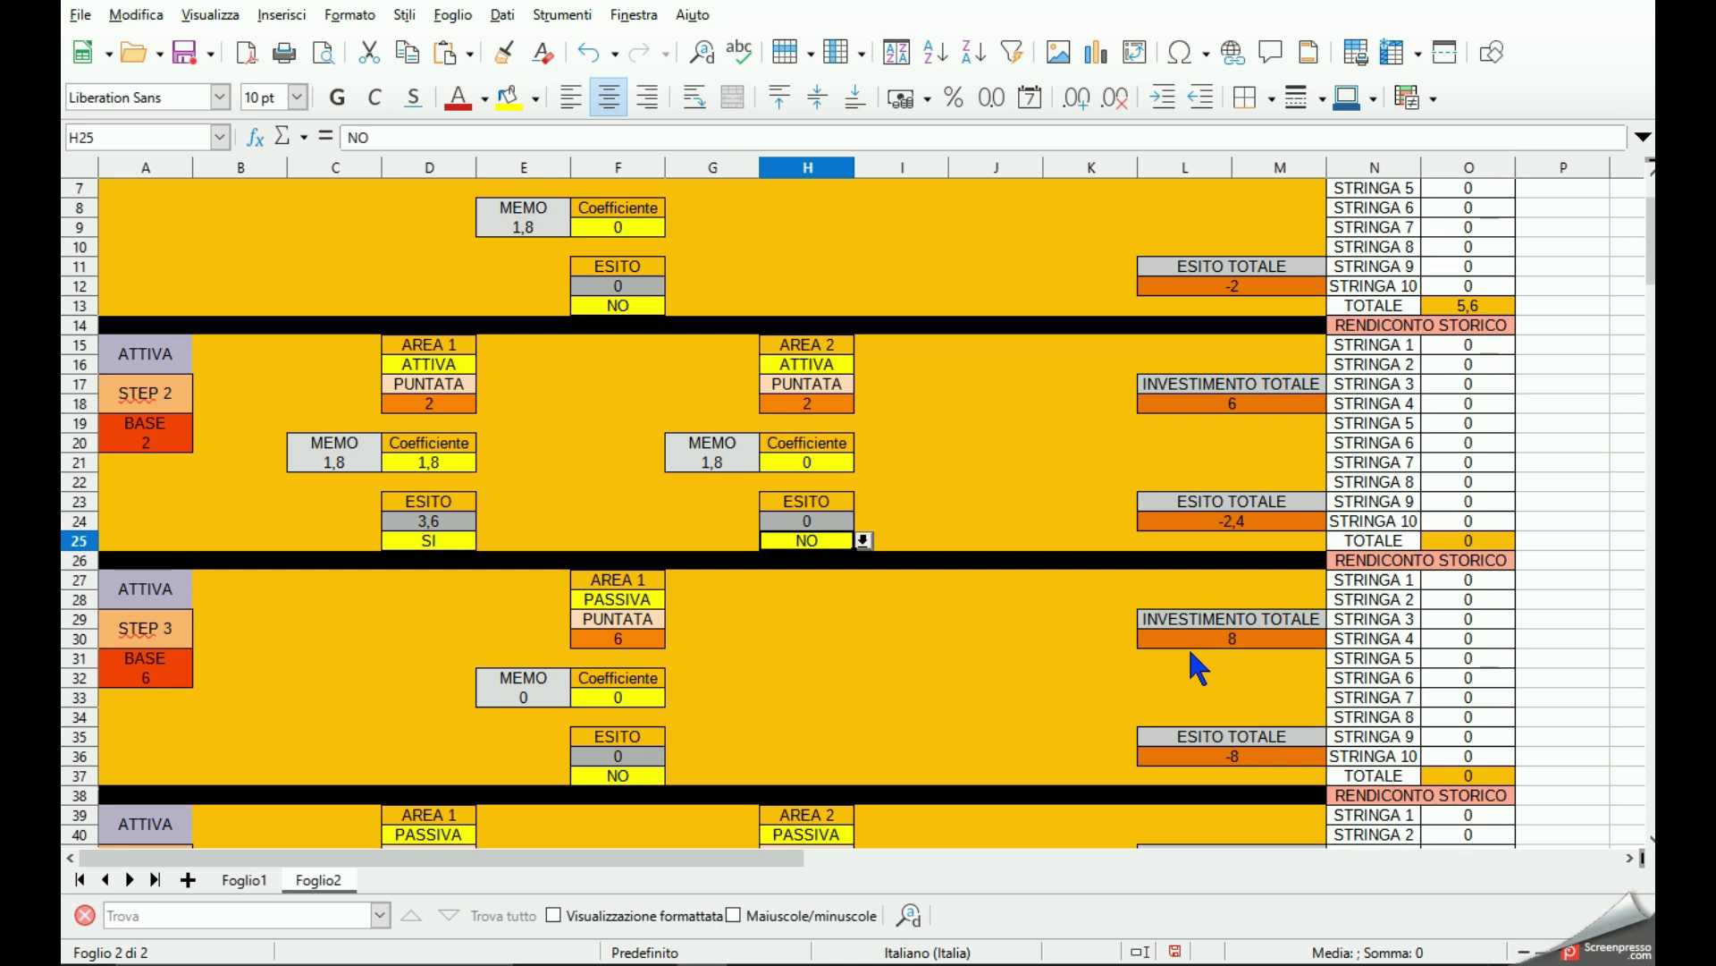
click(145, 640)
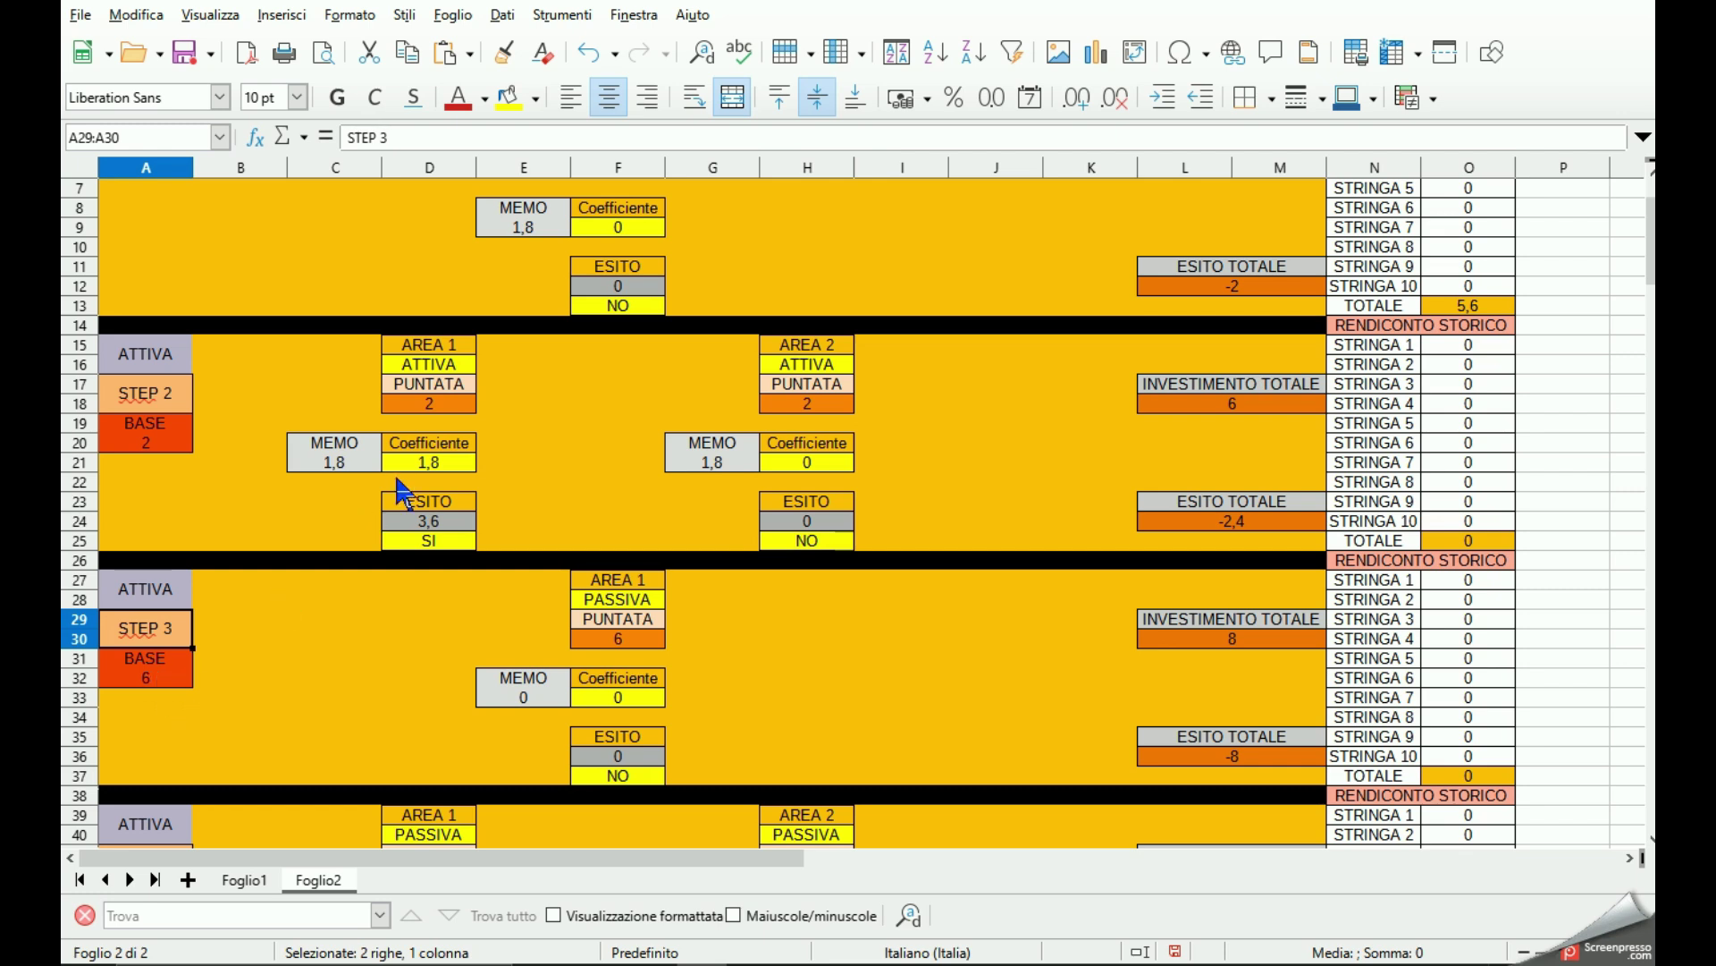
scroll(315, 626, down, 1)
scroll(315, 614, up, 1)
Set the Step 3 MEMO in E33 to 1,8.
click(522, 697)
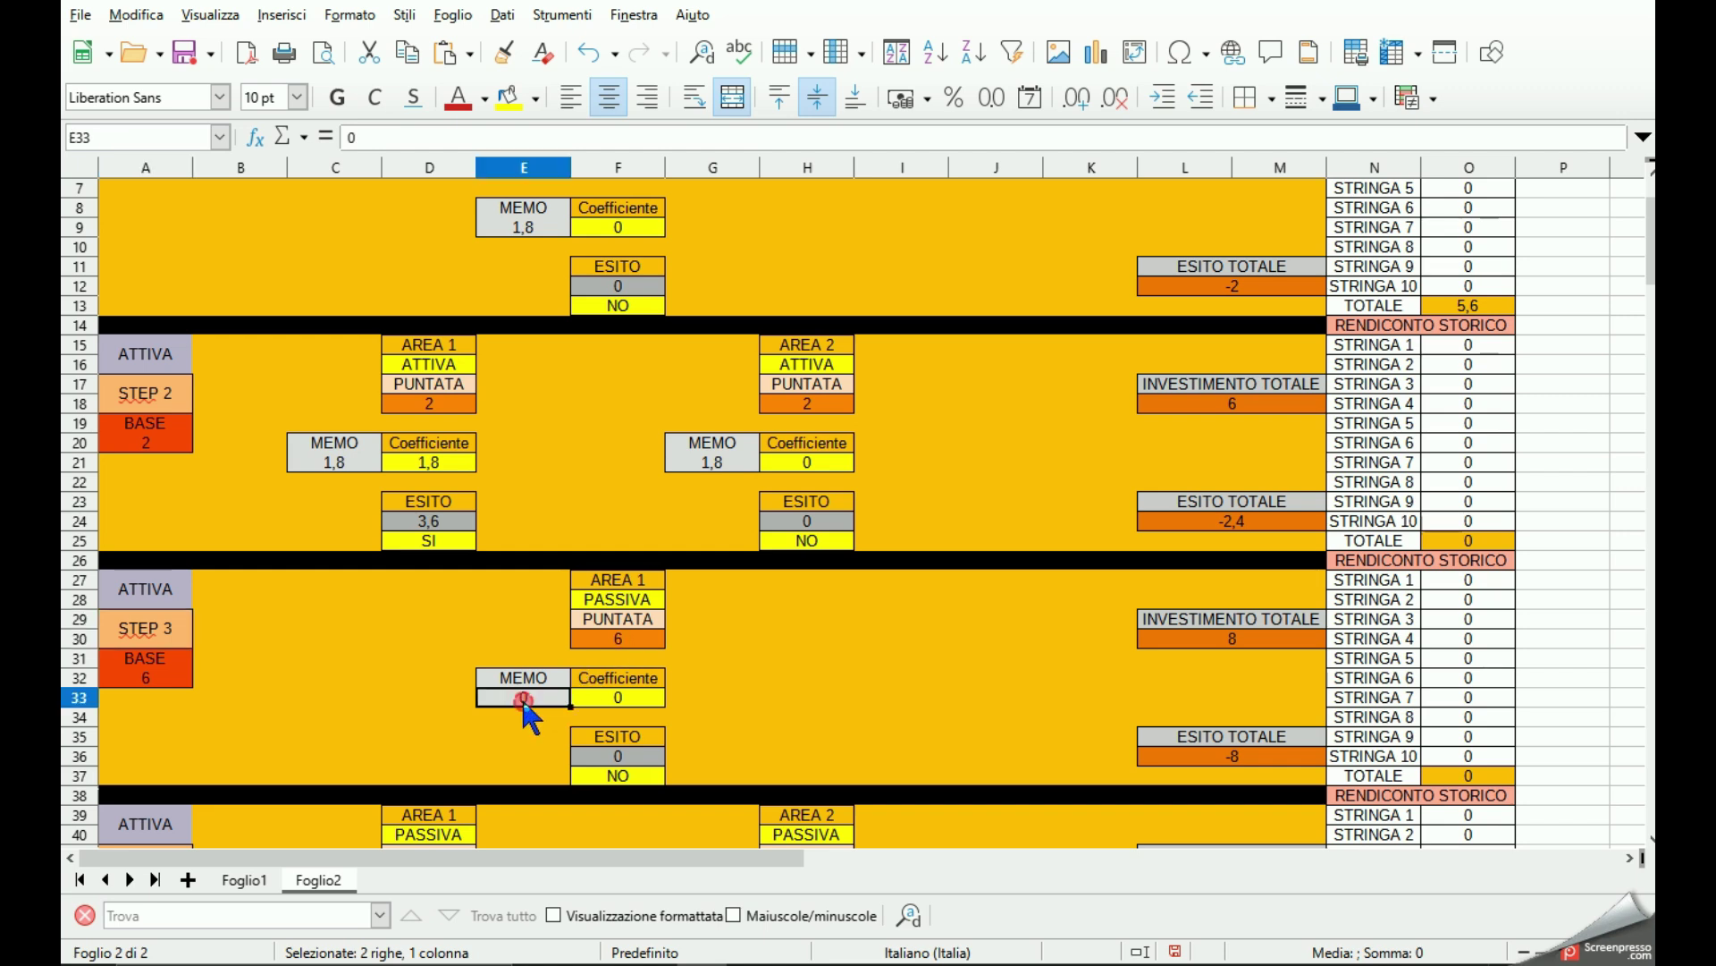
click(580, 697)
click(528, 739)
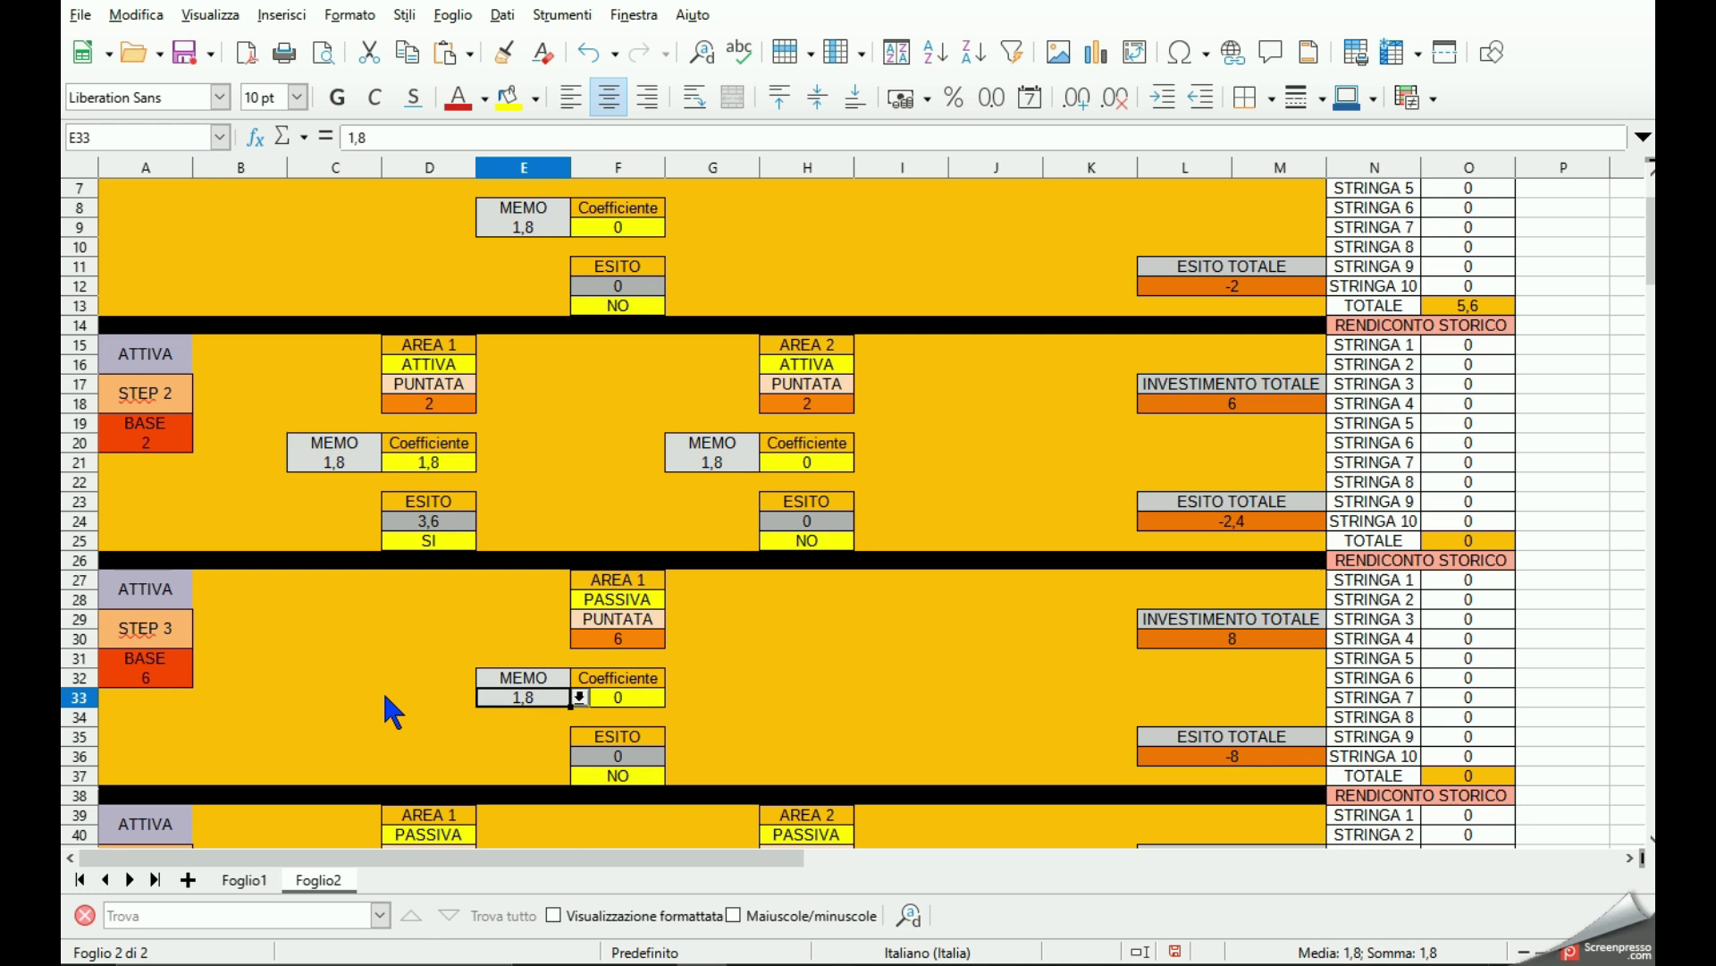
scroll(384, 696, down, 2)
scroll(384, 696, down, 1)
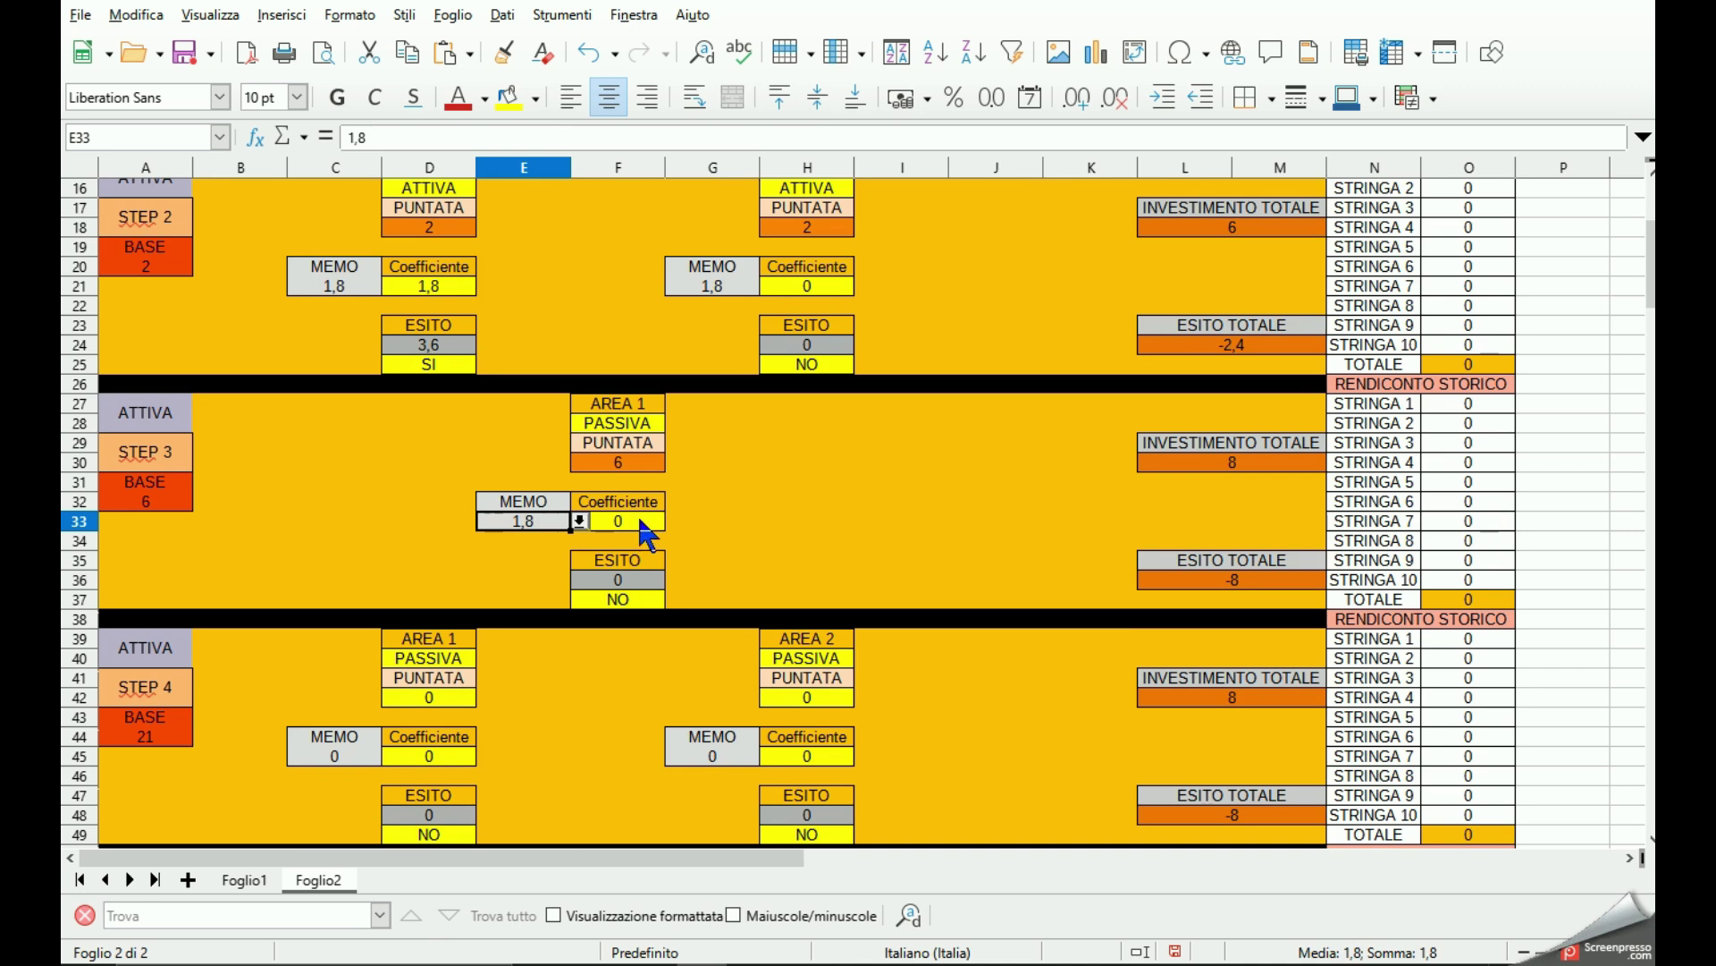
Keep the Step 3 outcome at SI and set the F33 coefficient to 1,8.
click(640, 522)
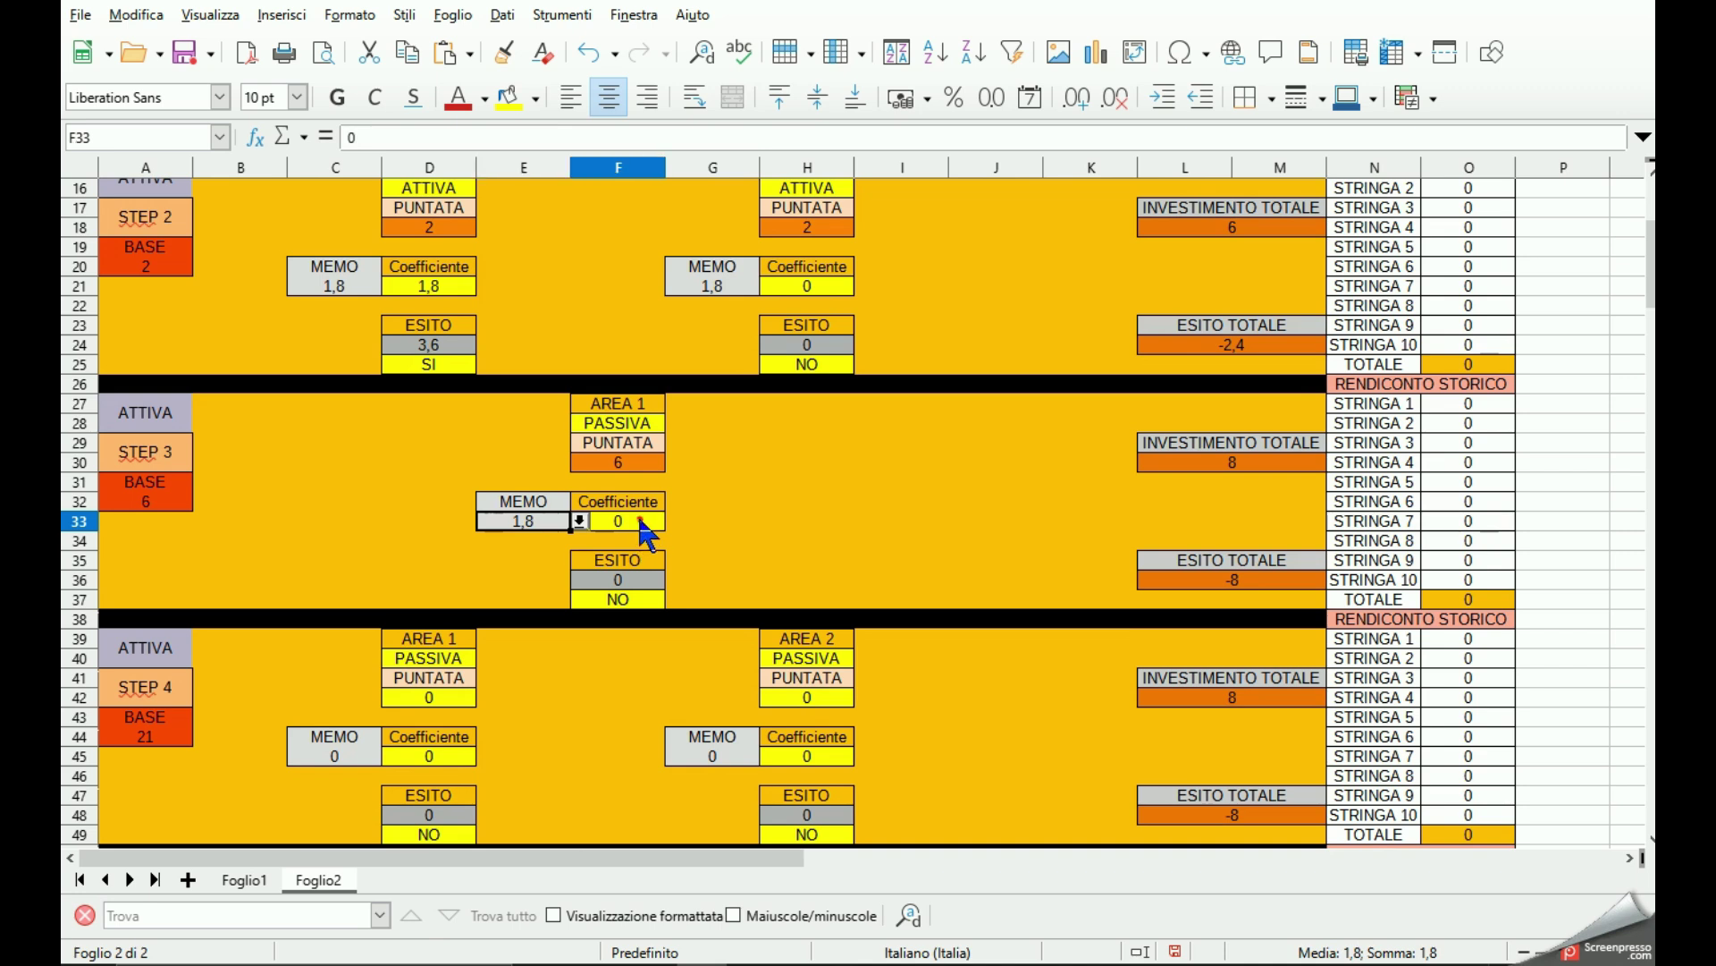
click(627, 600)
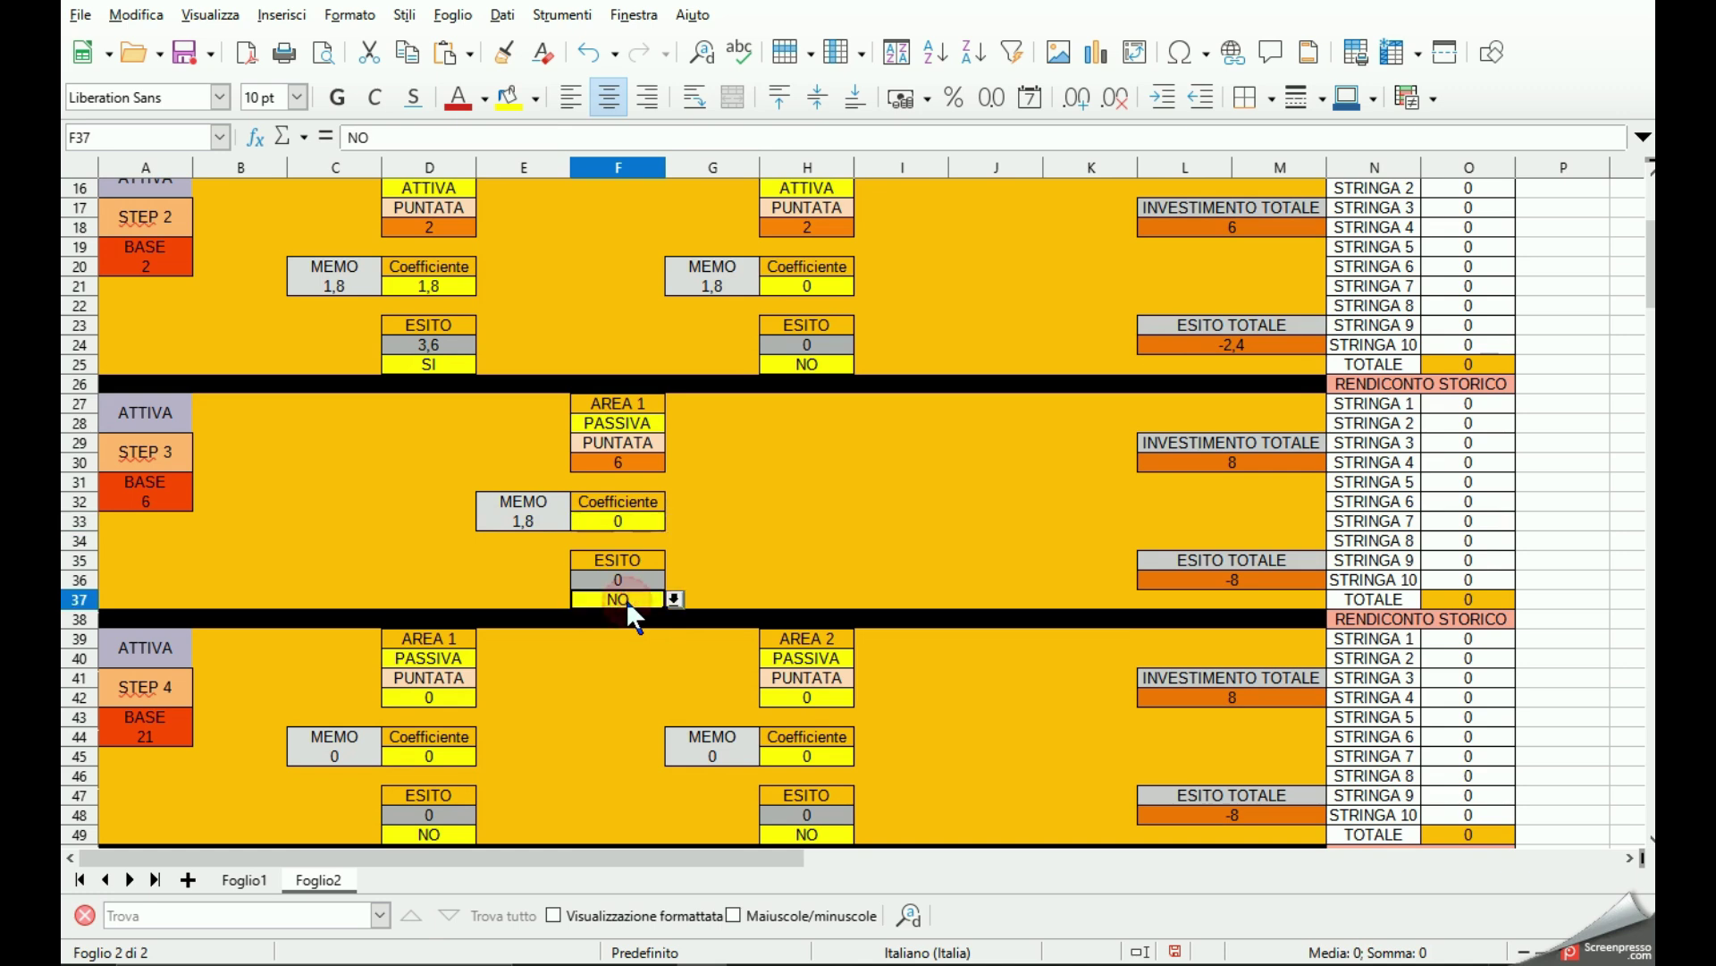
click(675, 600)
key(Escape)
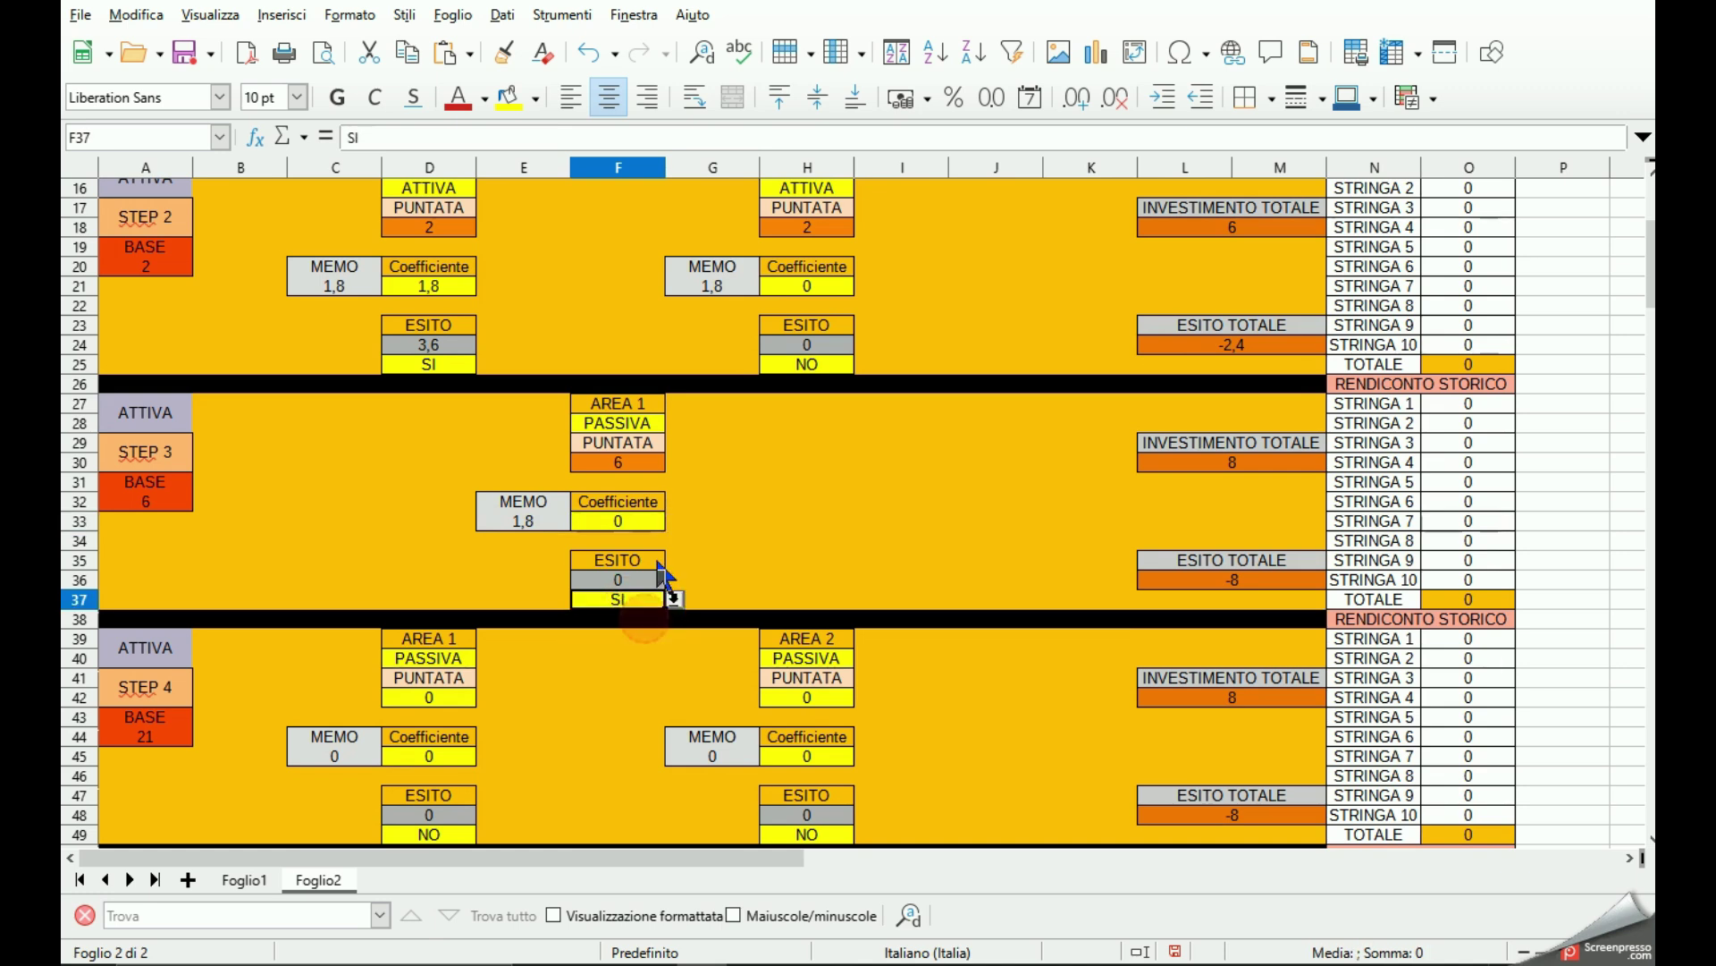
click(648, 522)
click(674, 521)
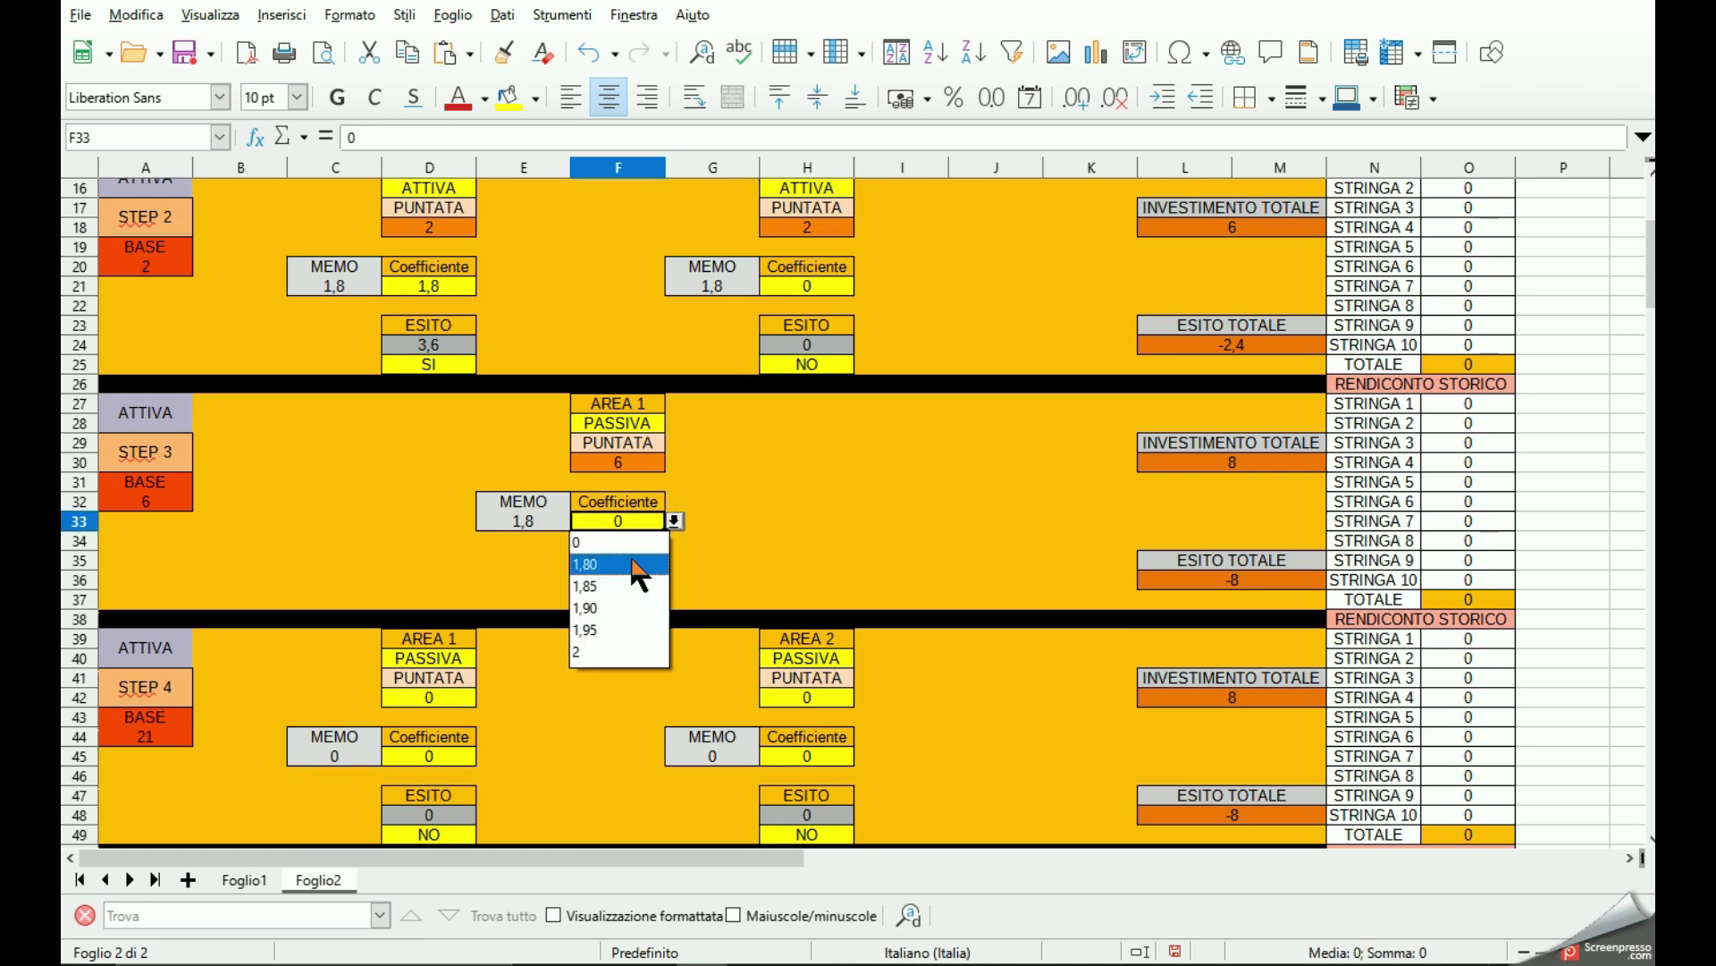
click(634, 564)
Switch Step 3's Area 1 status in F28 to ATTIVA.
click(625, 424)
click(674, 423)
click(626, 443)
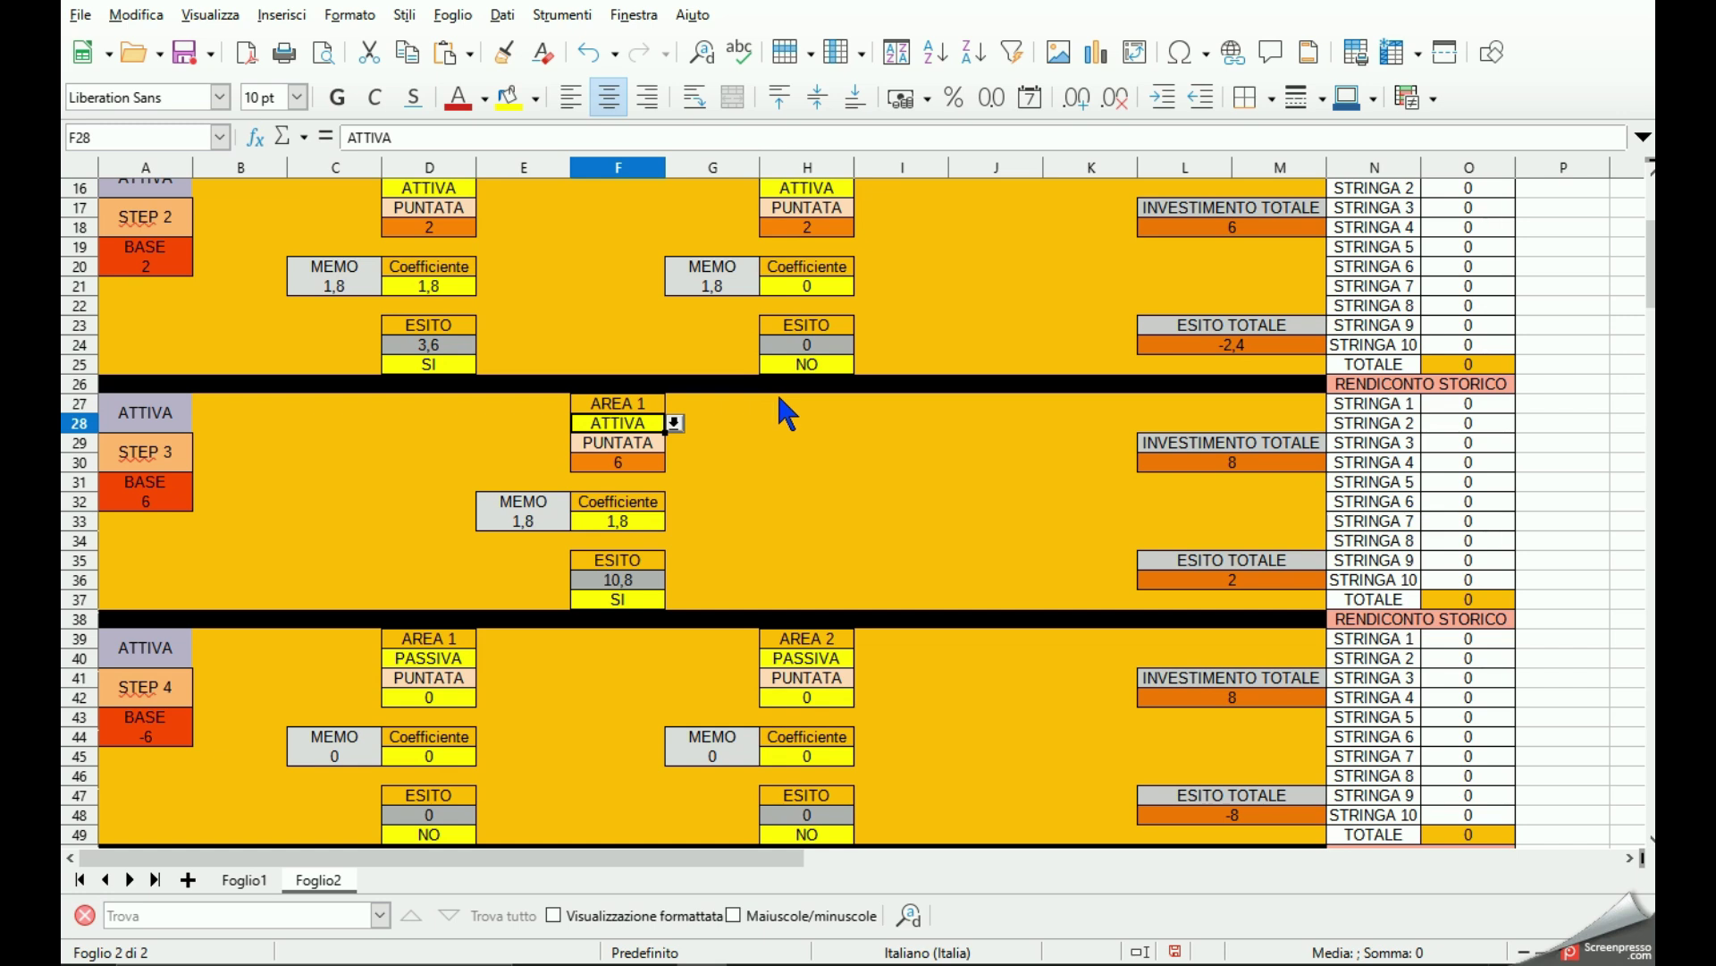
Mark the STEP 3 outcome in F37 as NO.
scroll(697, 480, down, 3)
scroll(691, 474, down, 3)
scroll(697, 484, down, 10)
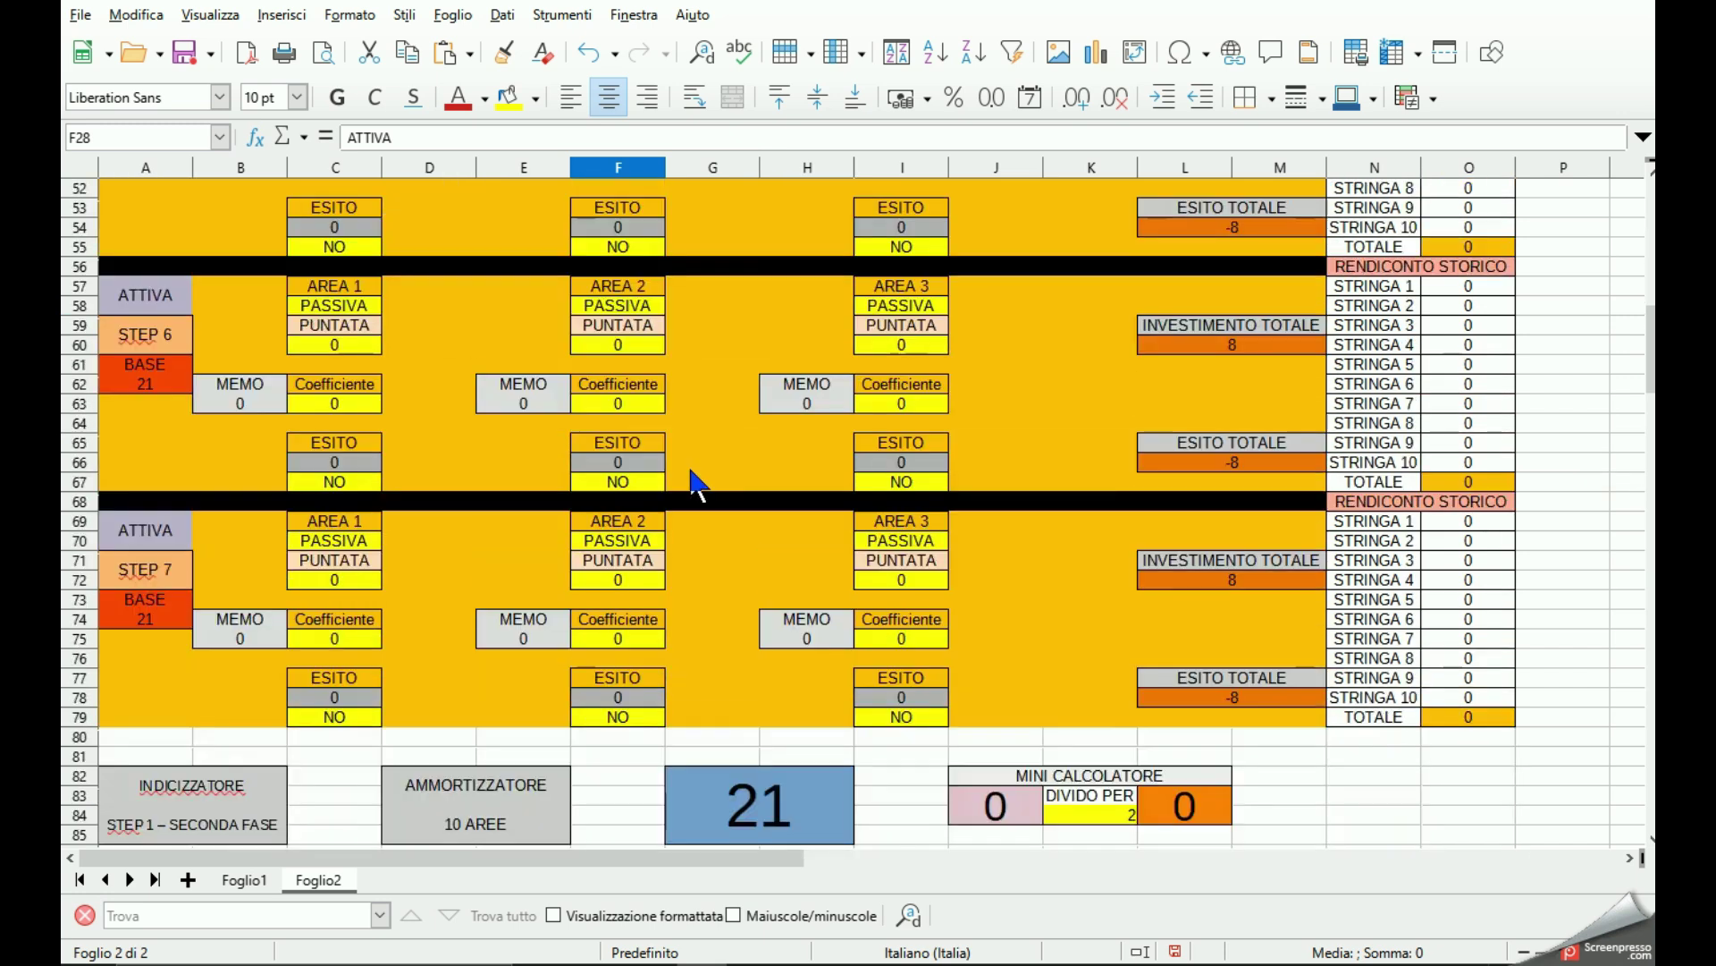
scroll(698, 484, down, 5)
scroll(697, 483, down, 3)
scroll(697, 484, up, 10)
scroll(697, 484, up, 6)
scroll(695, 488, up, 5)
scroll(696, 487, up, 3)
scroll(695, 488, up, 1)
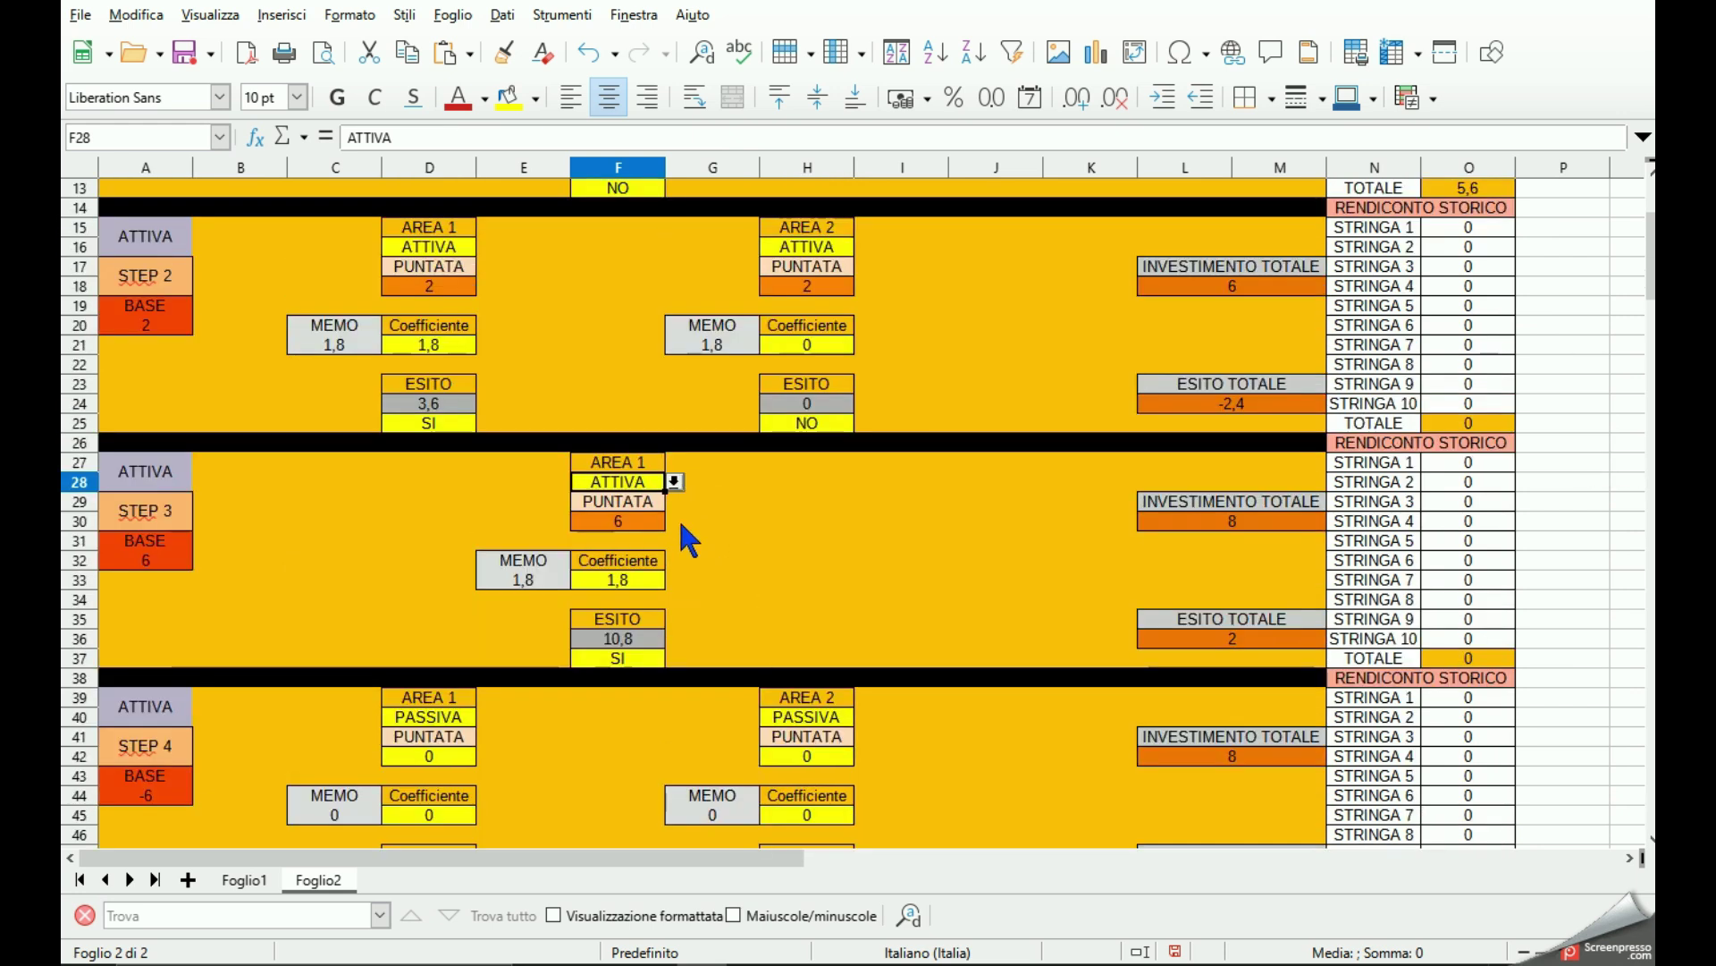
click(629, 658)
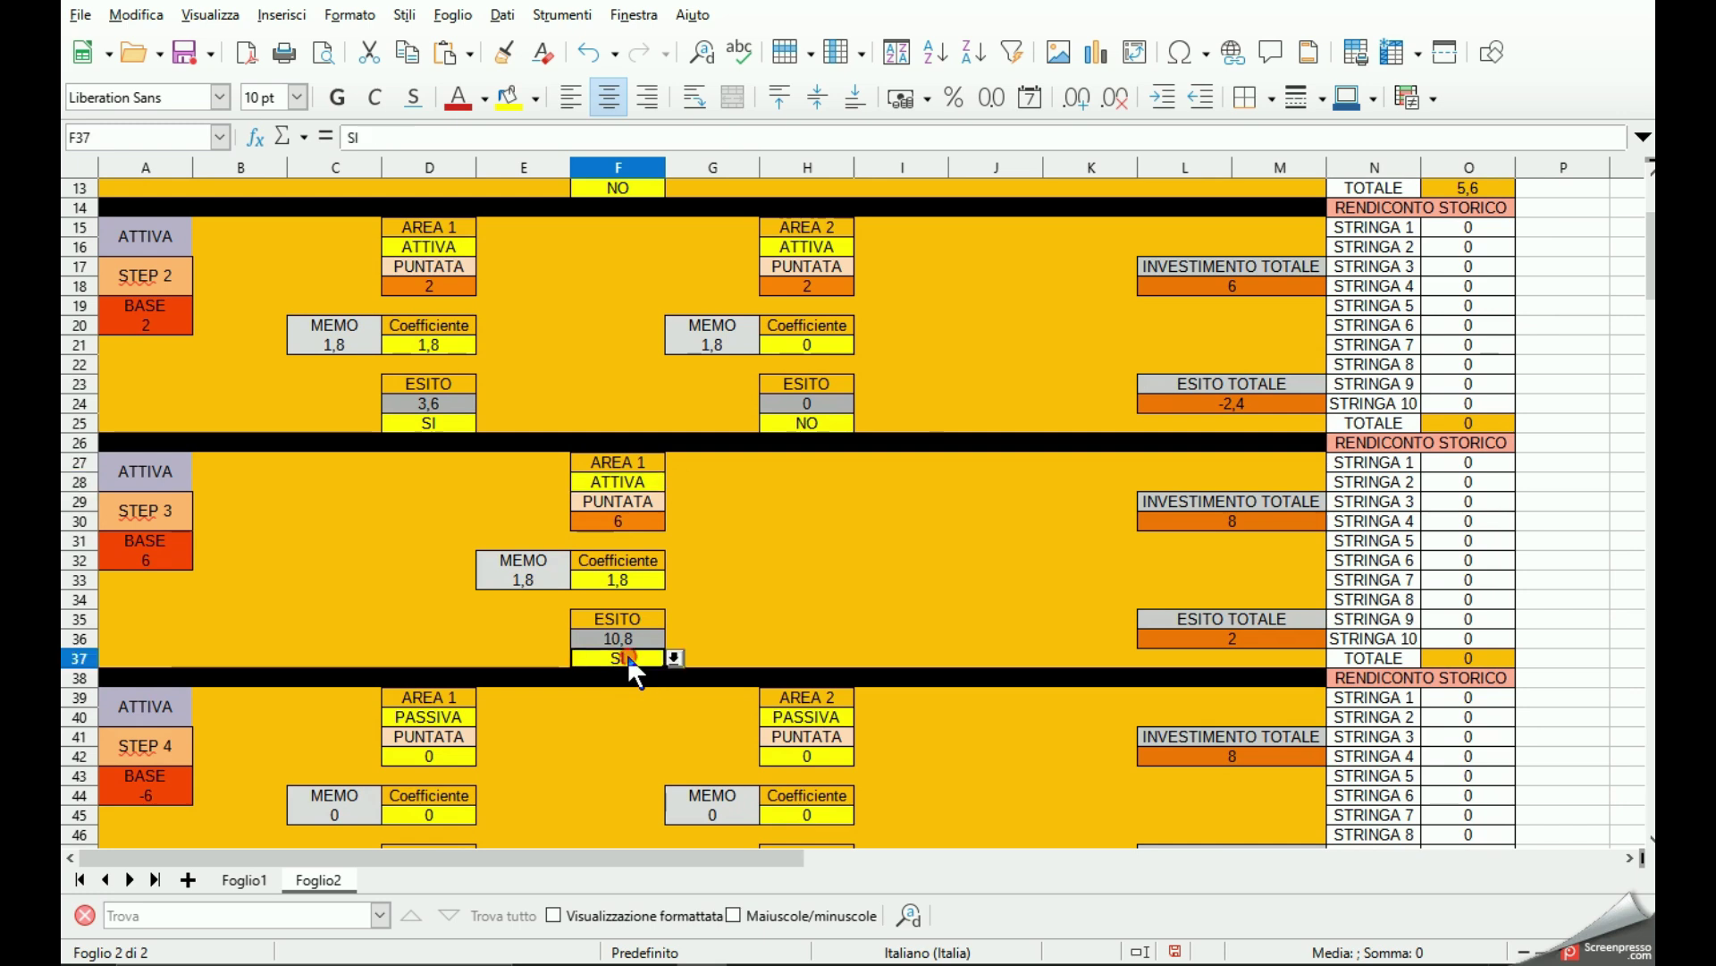
click(673, 657)
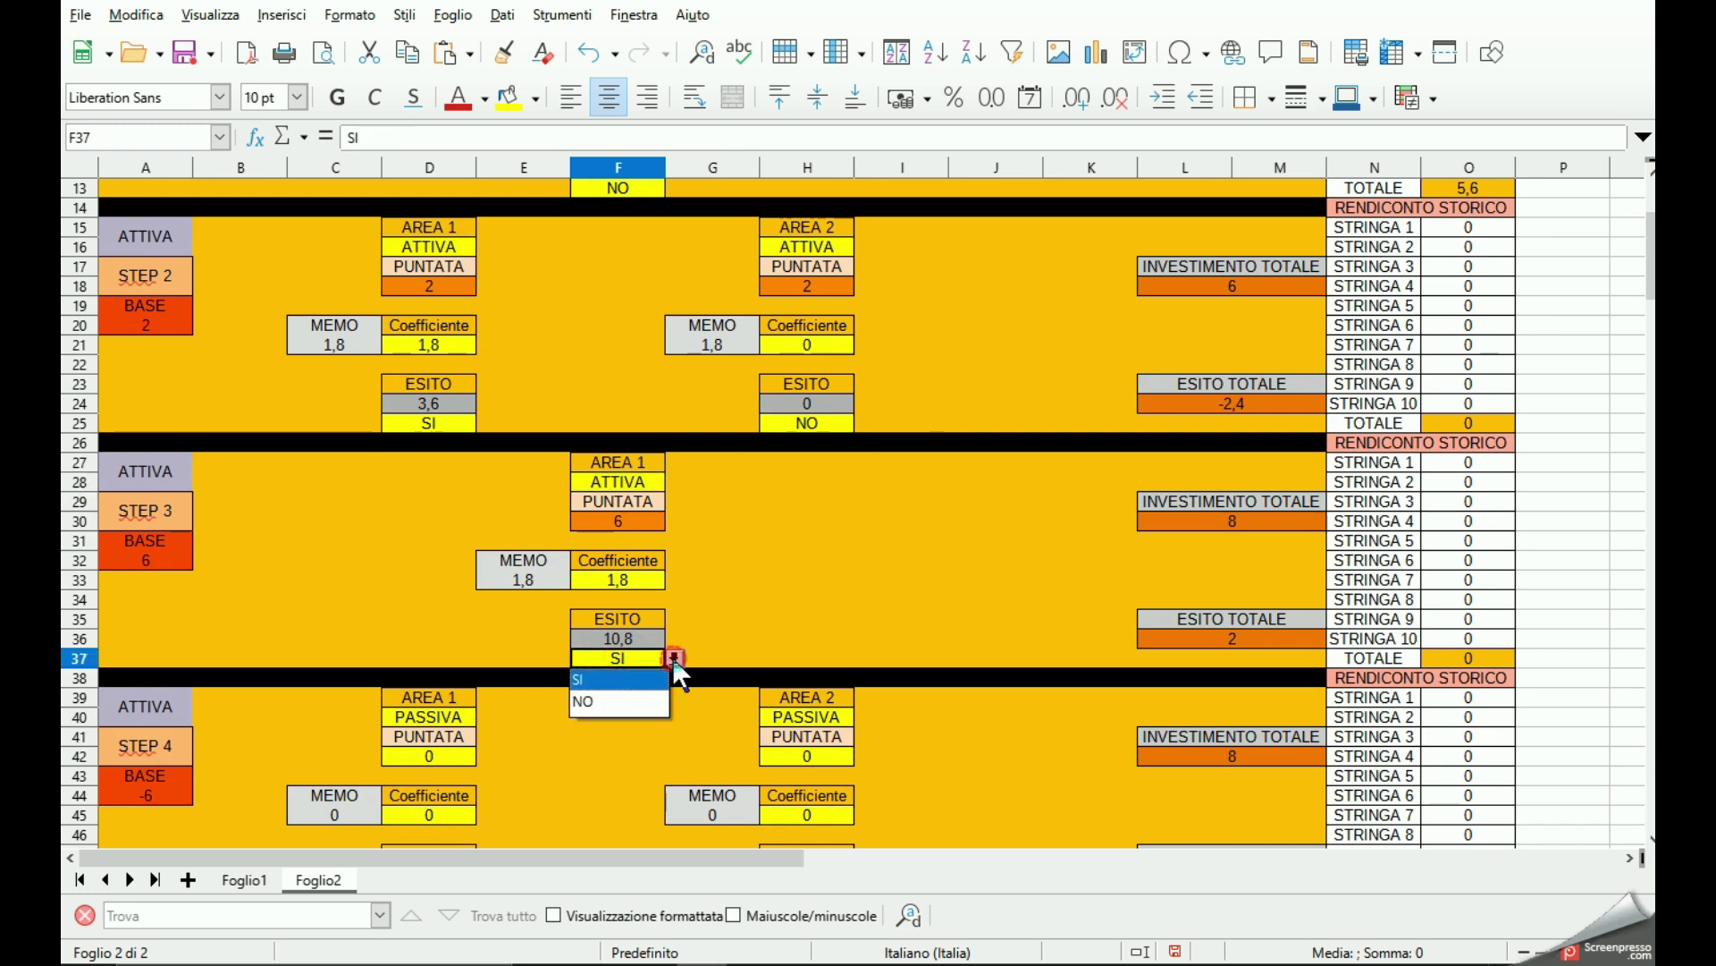
click(632, 702)
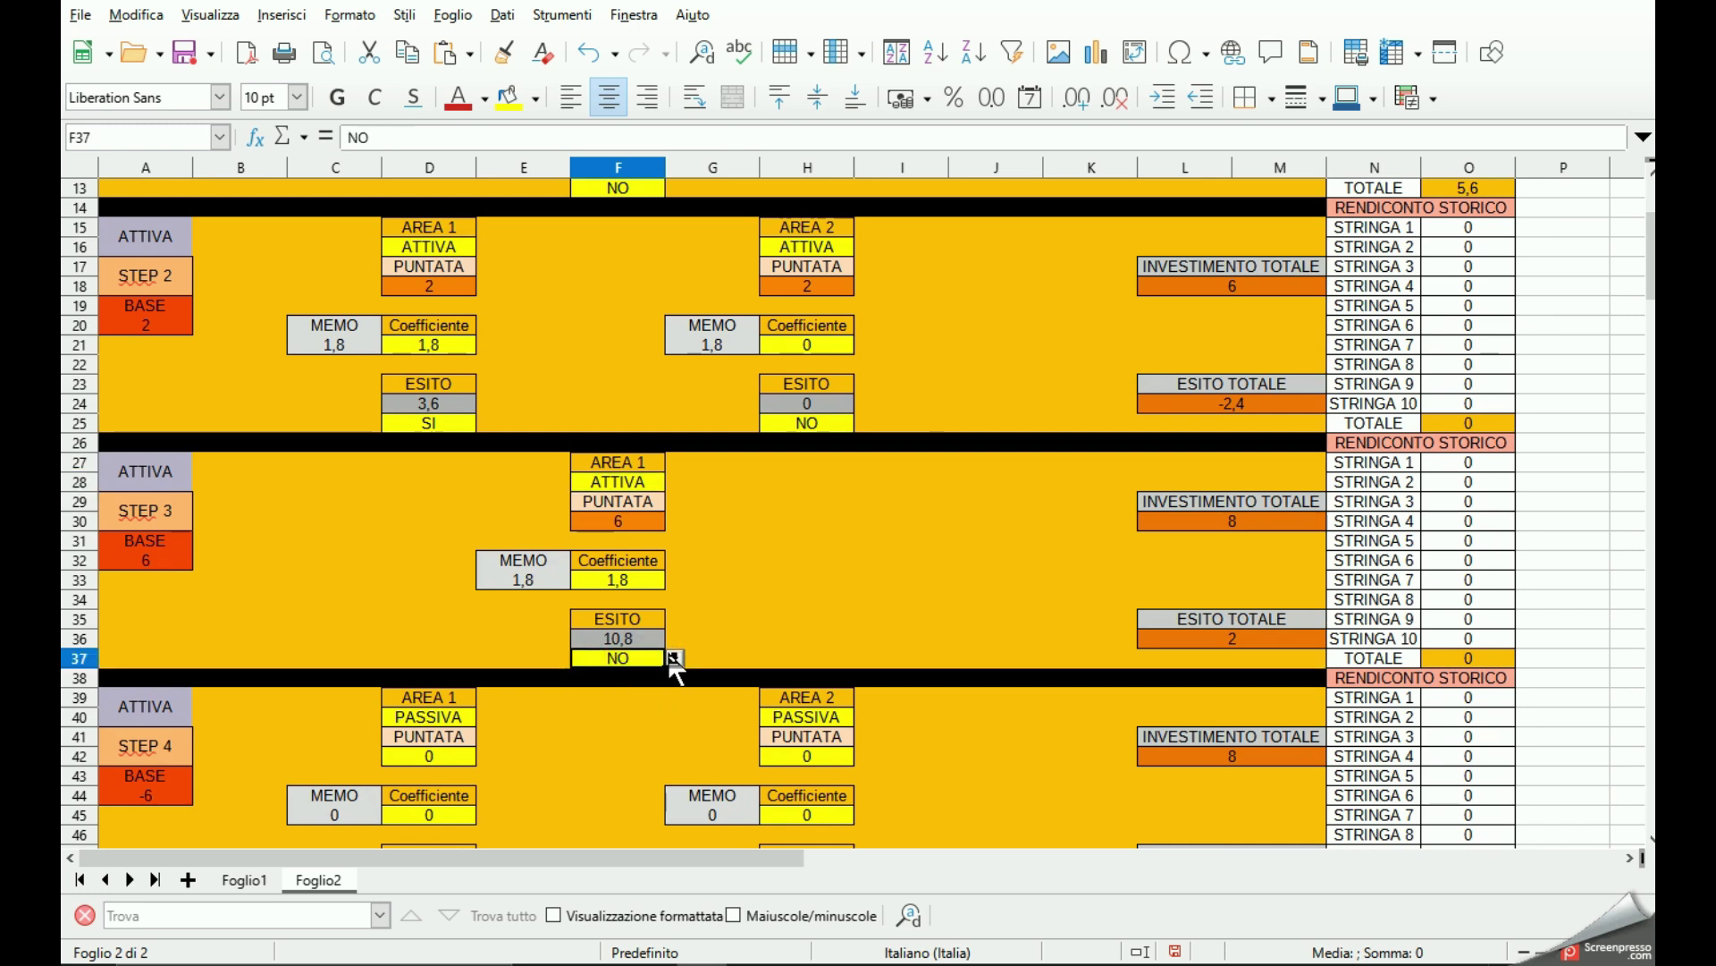
Set the STEP 3 coefficient in F33 to 0, dropping ESITO TOTALE to -8.
click(633, 577)
click(675, 580)
click(648, 602)
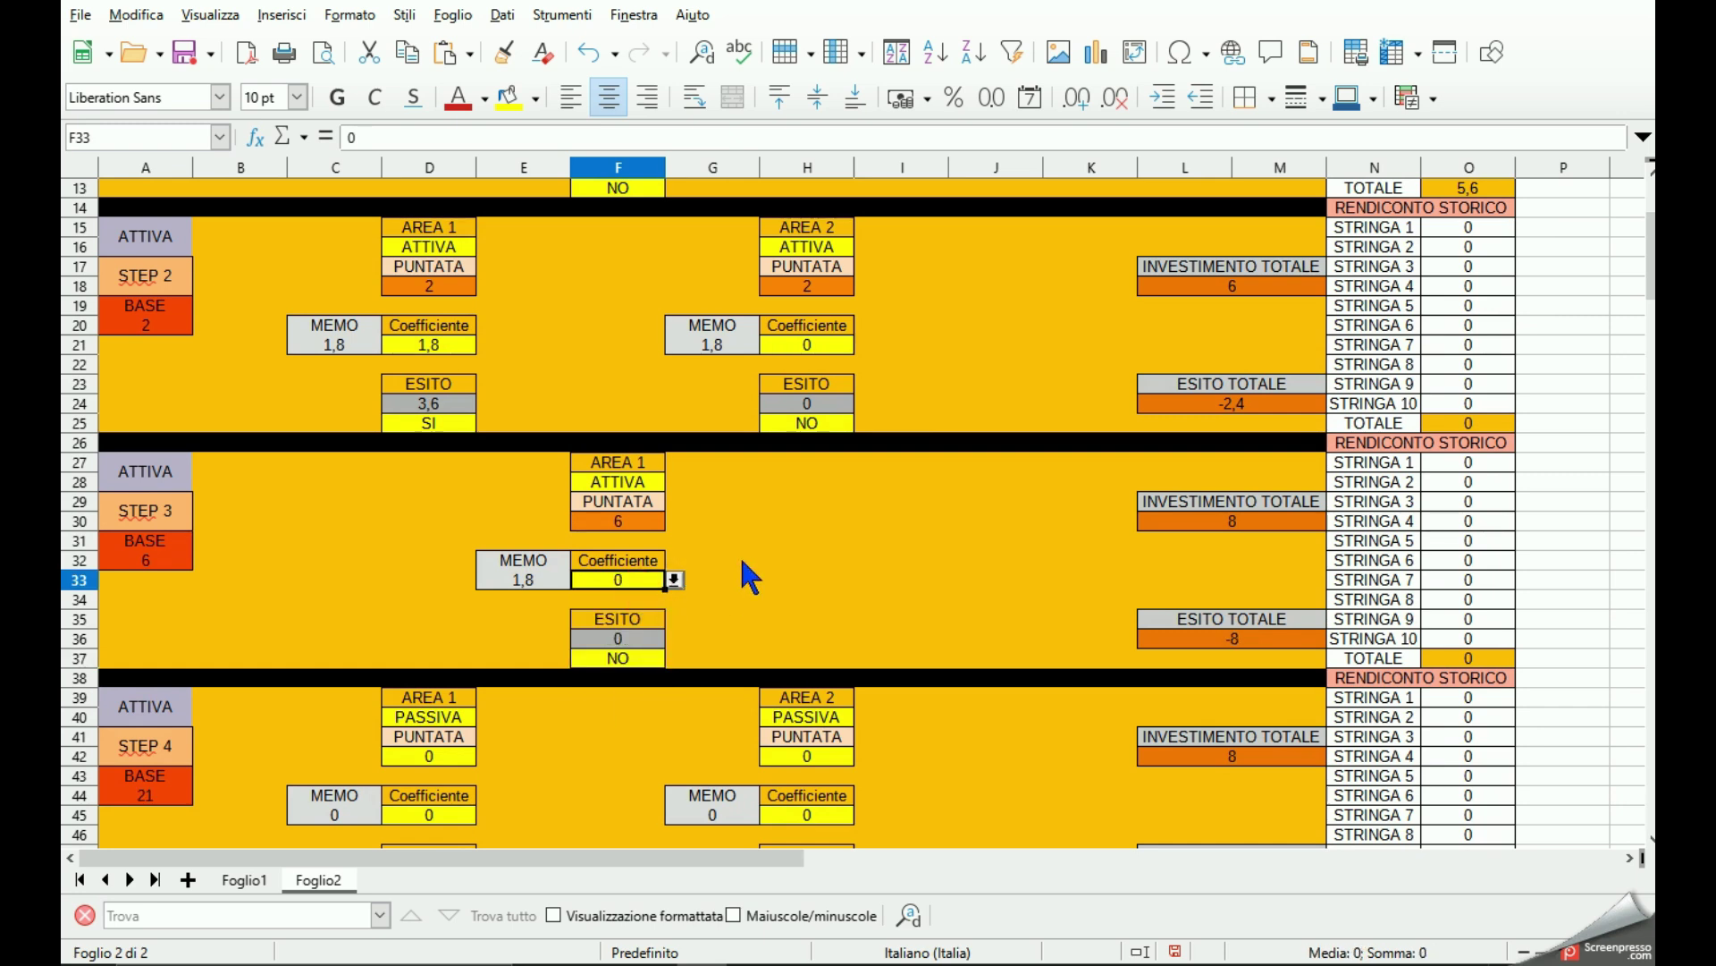
scroll(750, 577, down, 1)
scroll(749, 576, down, 1)
scroll(753, 574, up, 1)
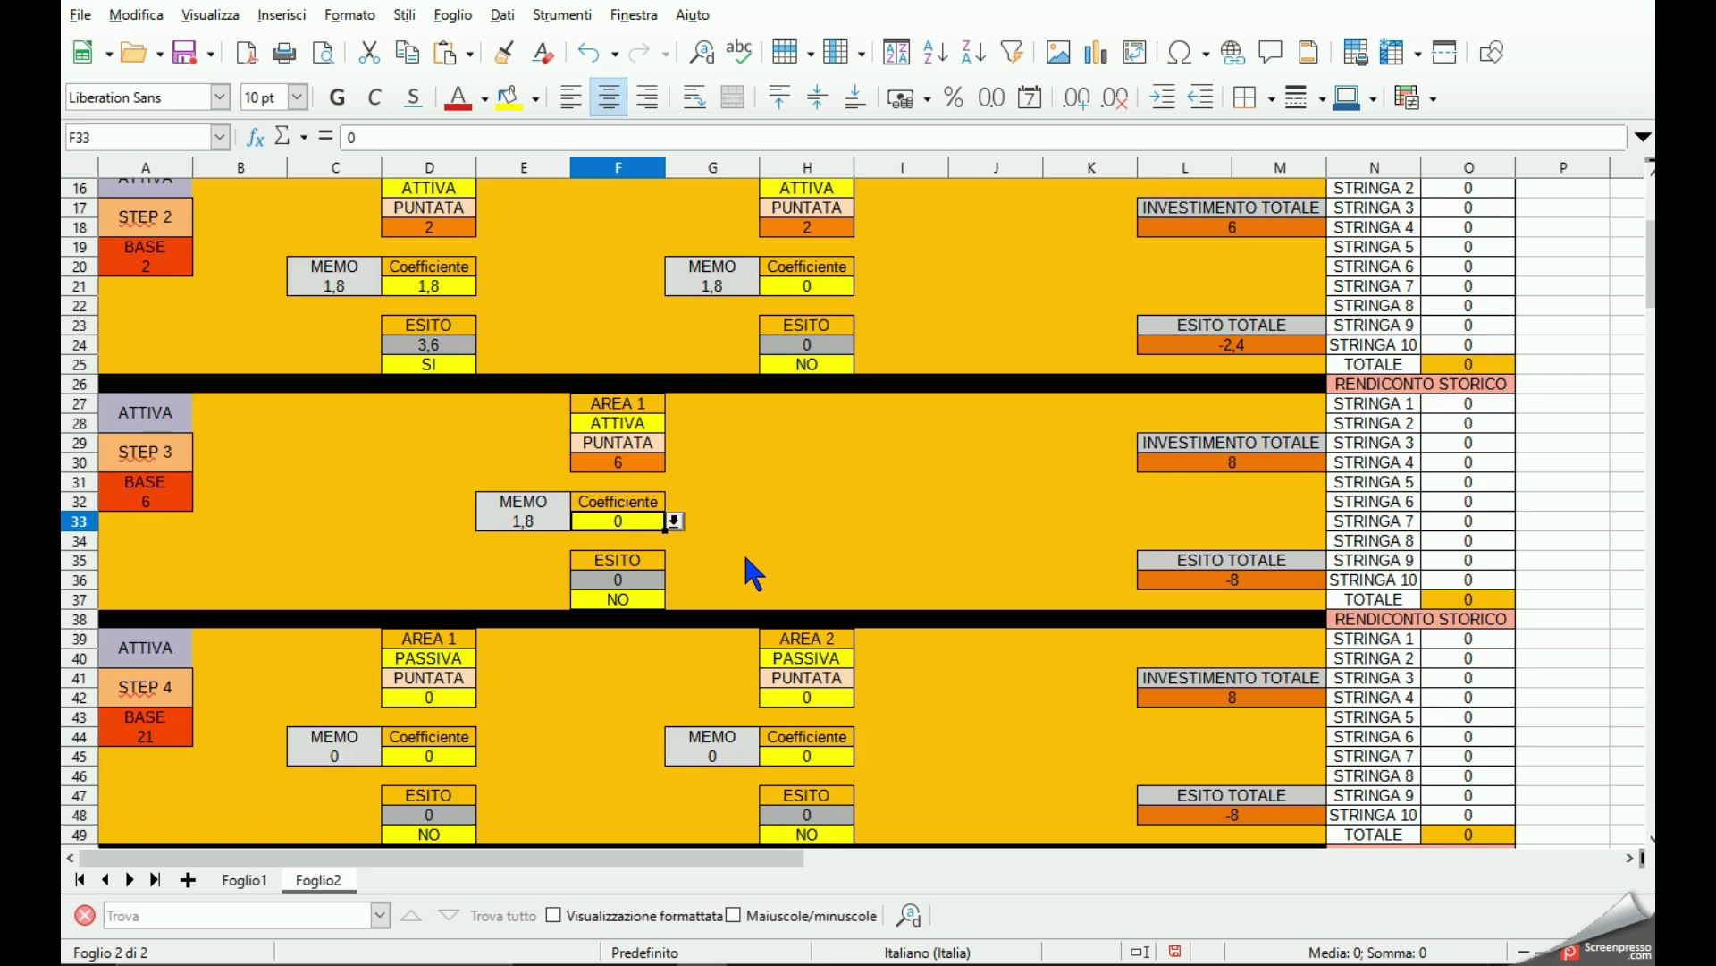
scroll(798, 543, down, 2)
scroll(799, 544, down, 2)
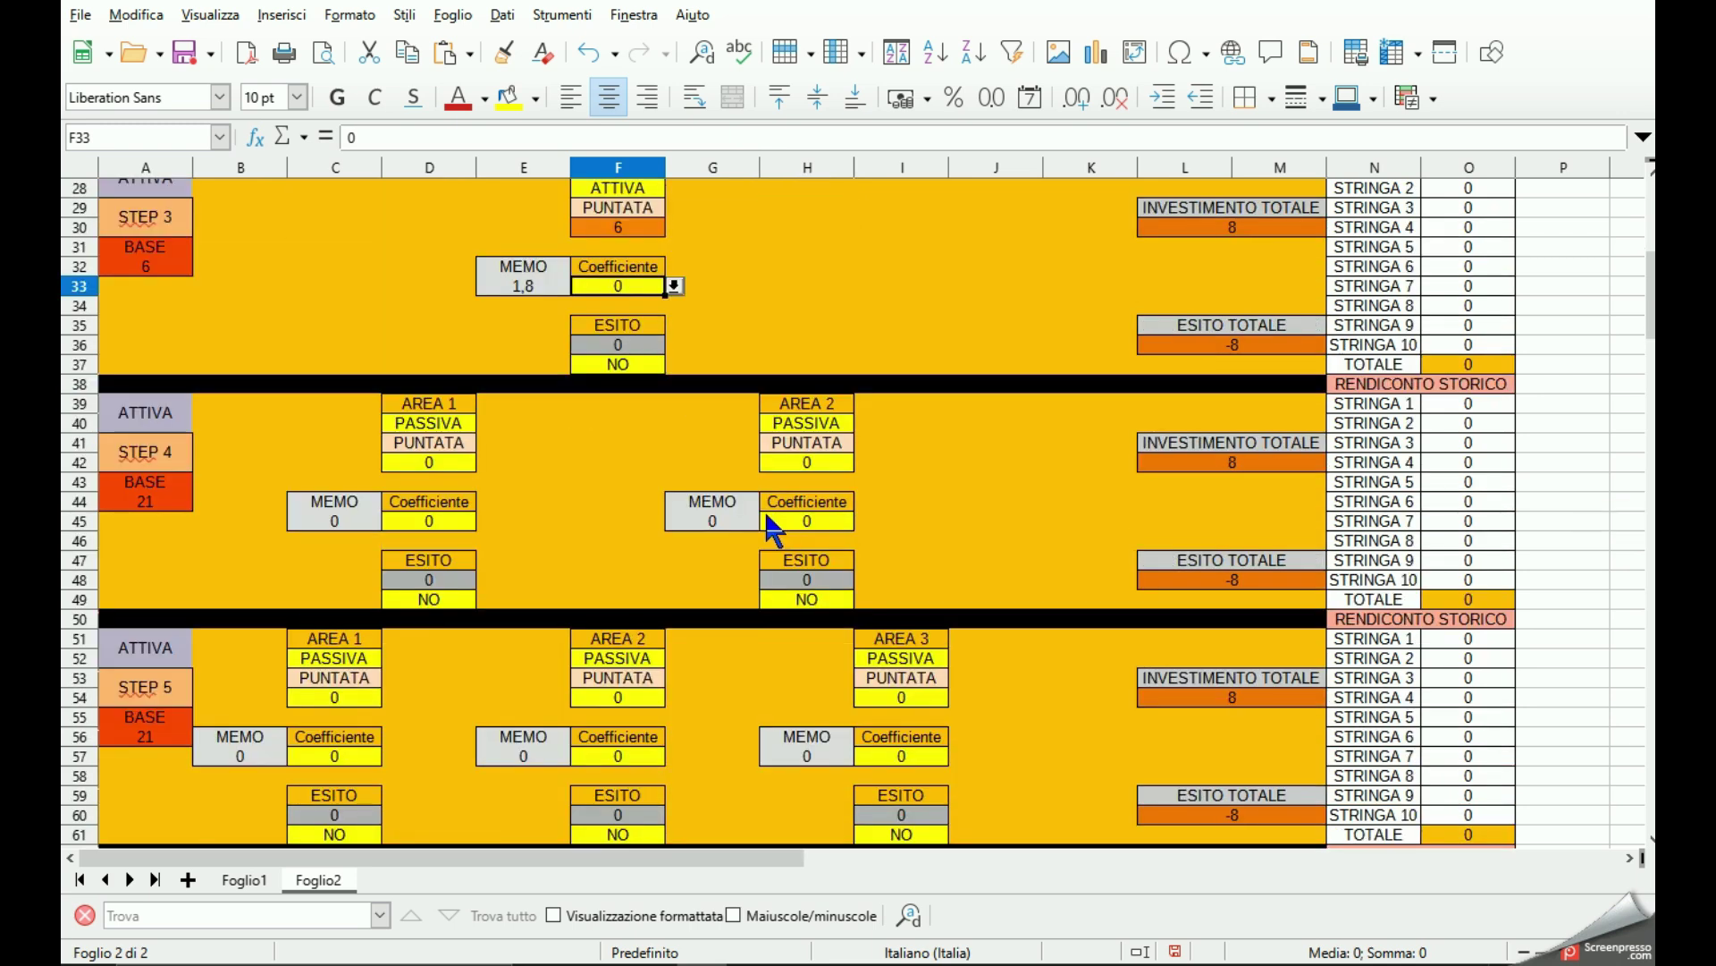
scroll(761, 413, up, 1)
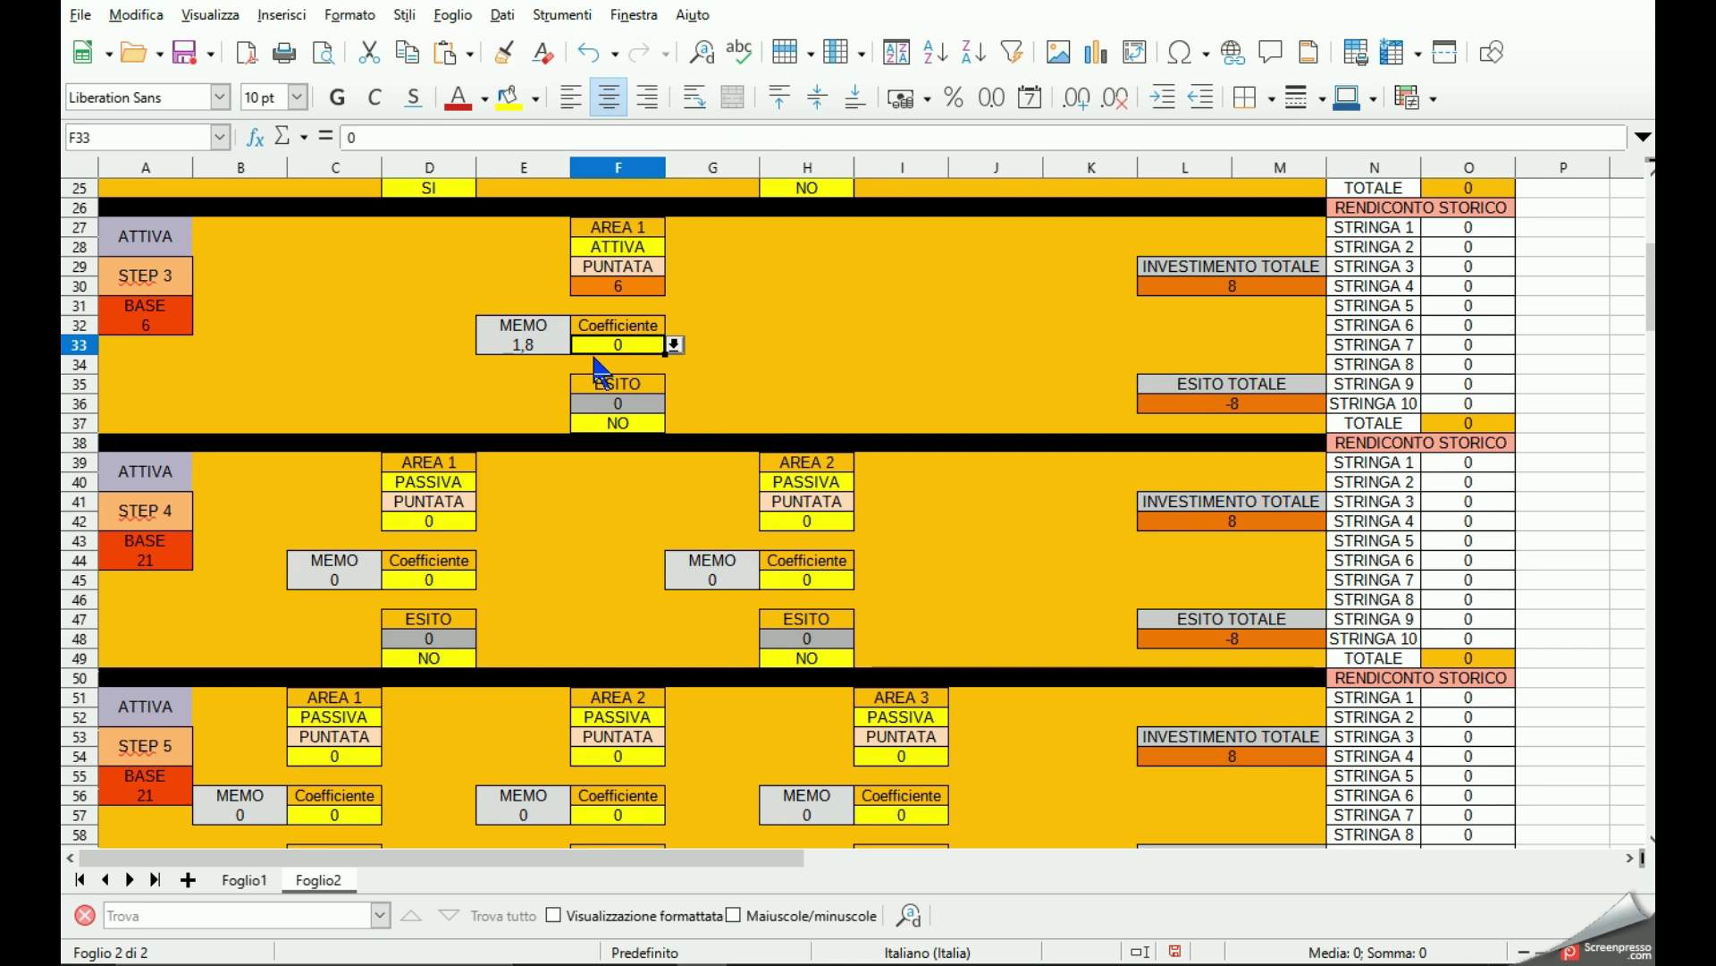
click(1249, 408)
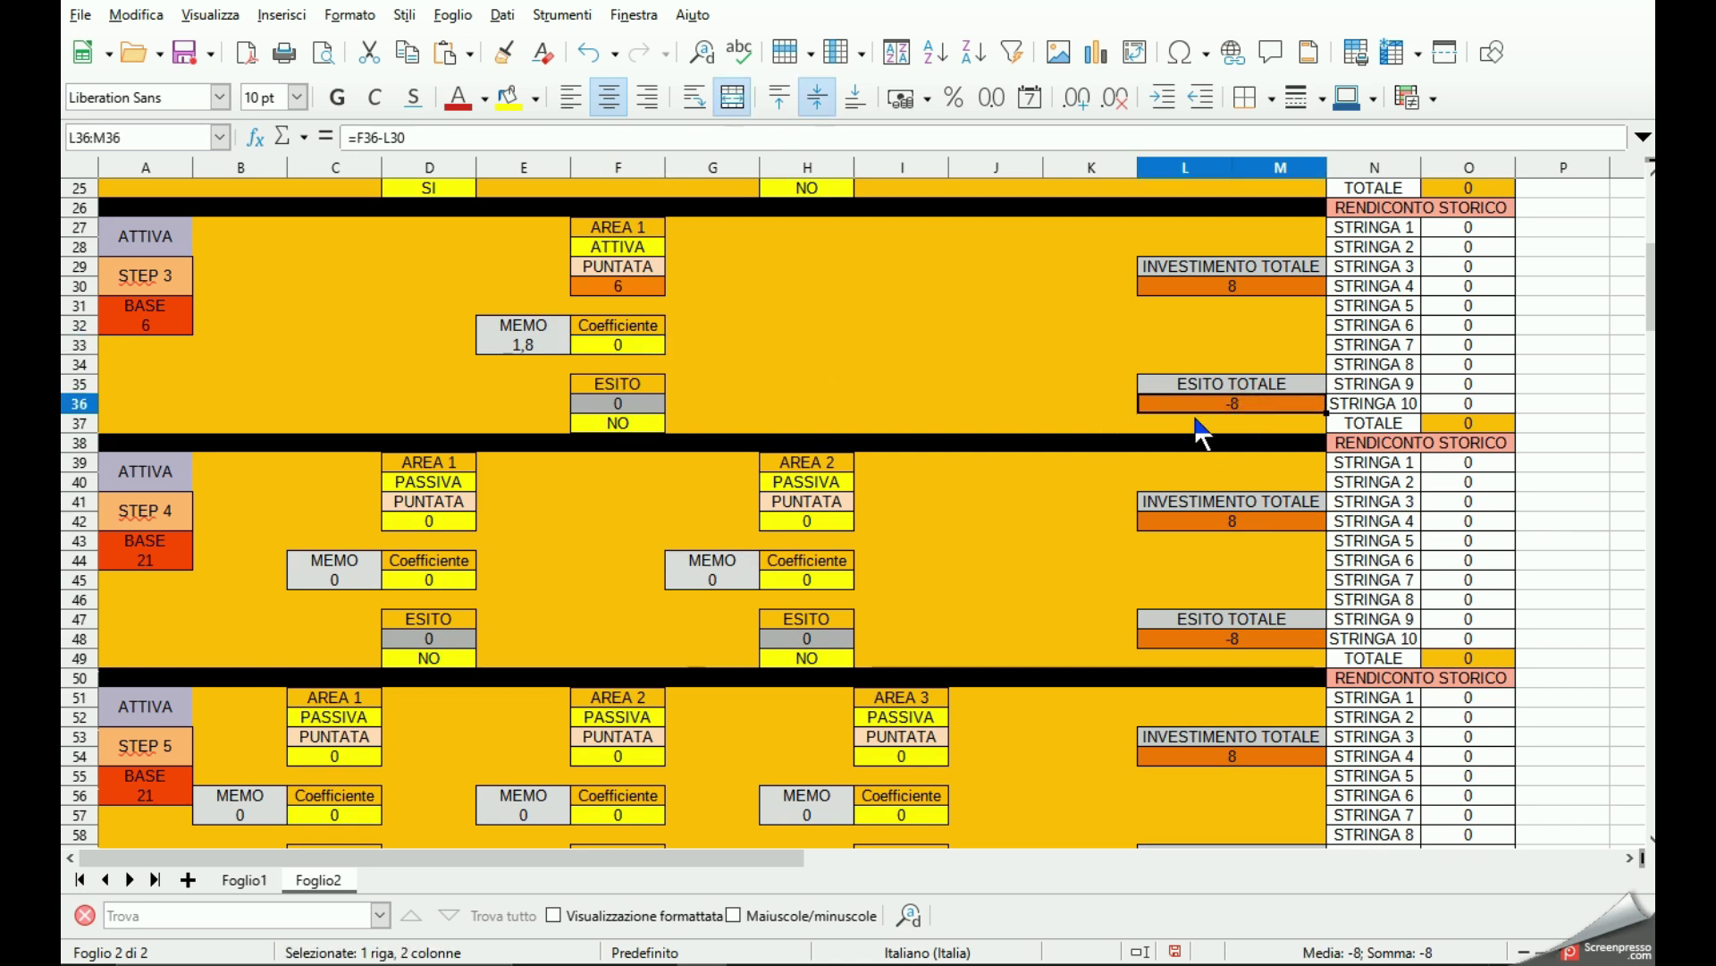
click(126, 605)
scroll(129, 599, down, 1)
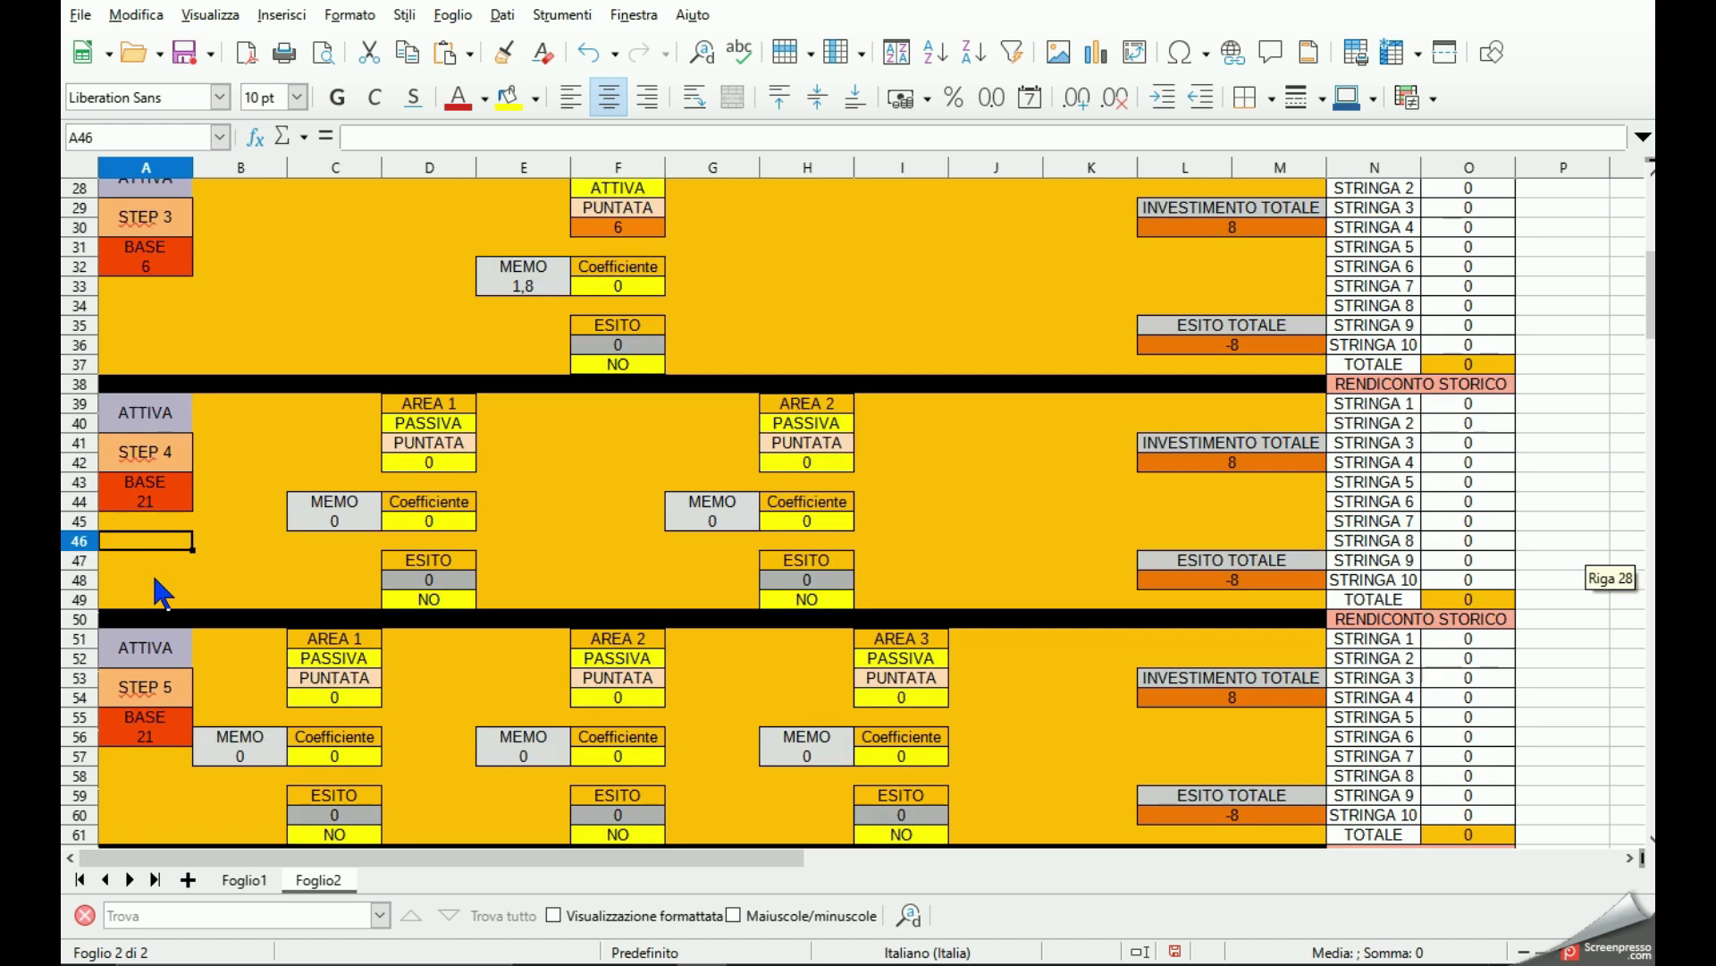
click(164, 502)
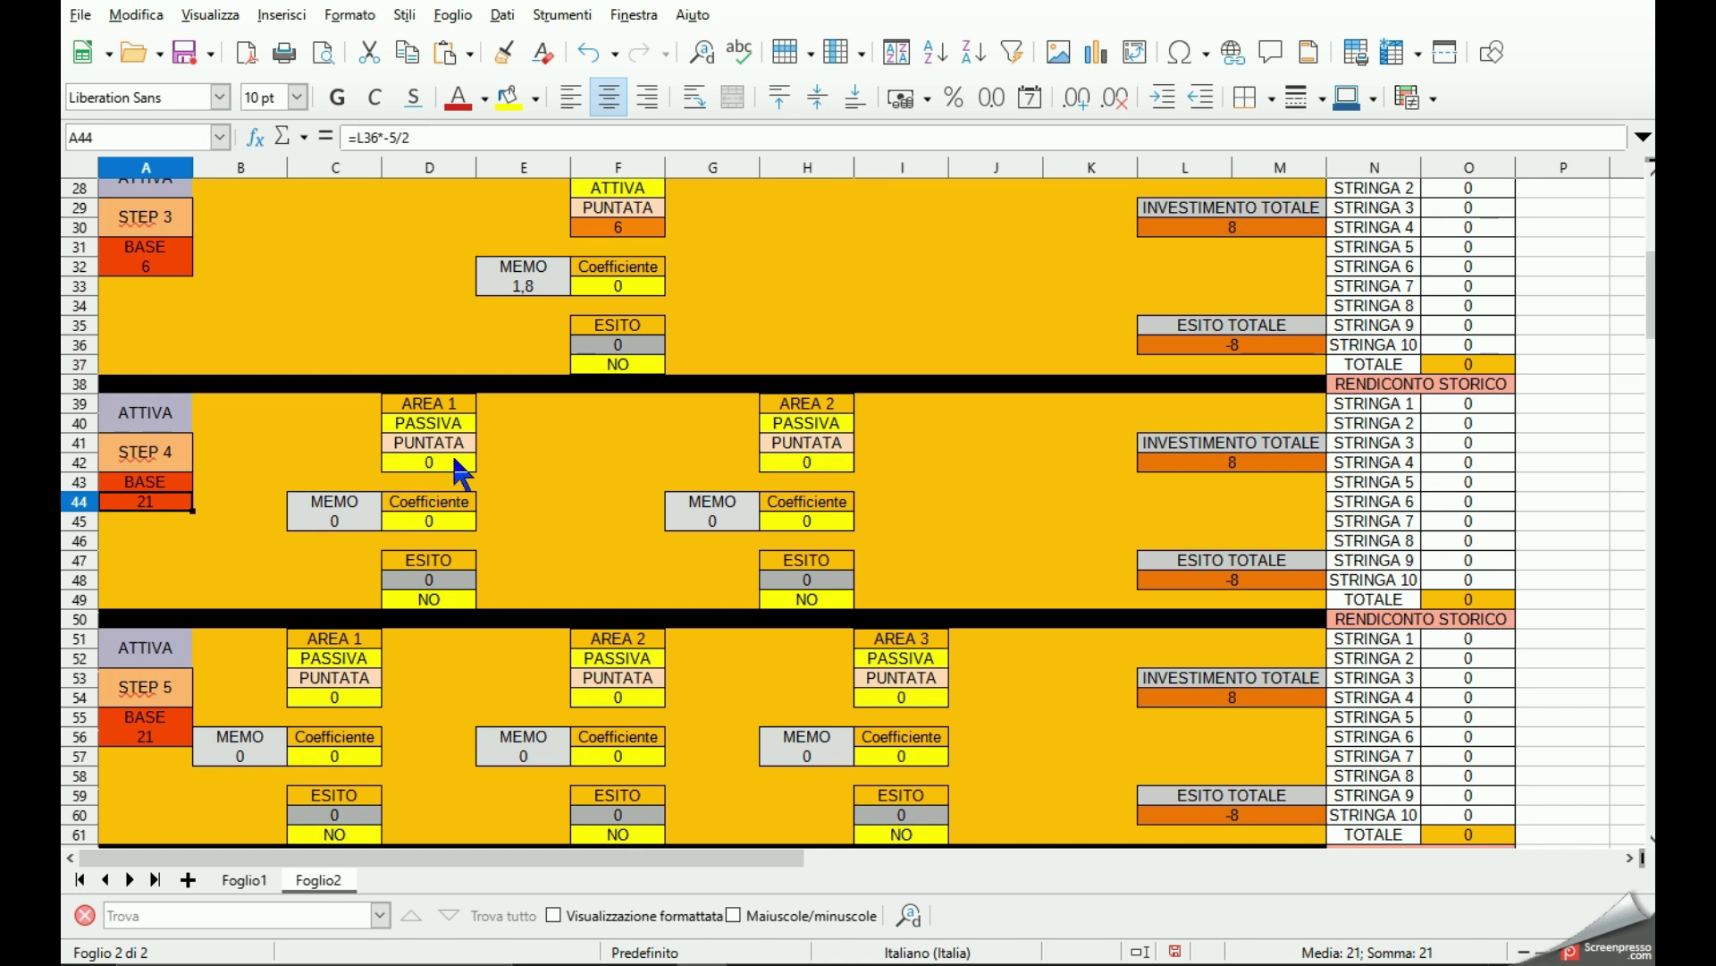
scroll(536, 486, up, 3)
scroll(541, 488, up, 3)
scroll(546, 490, up, 3)
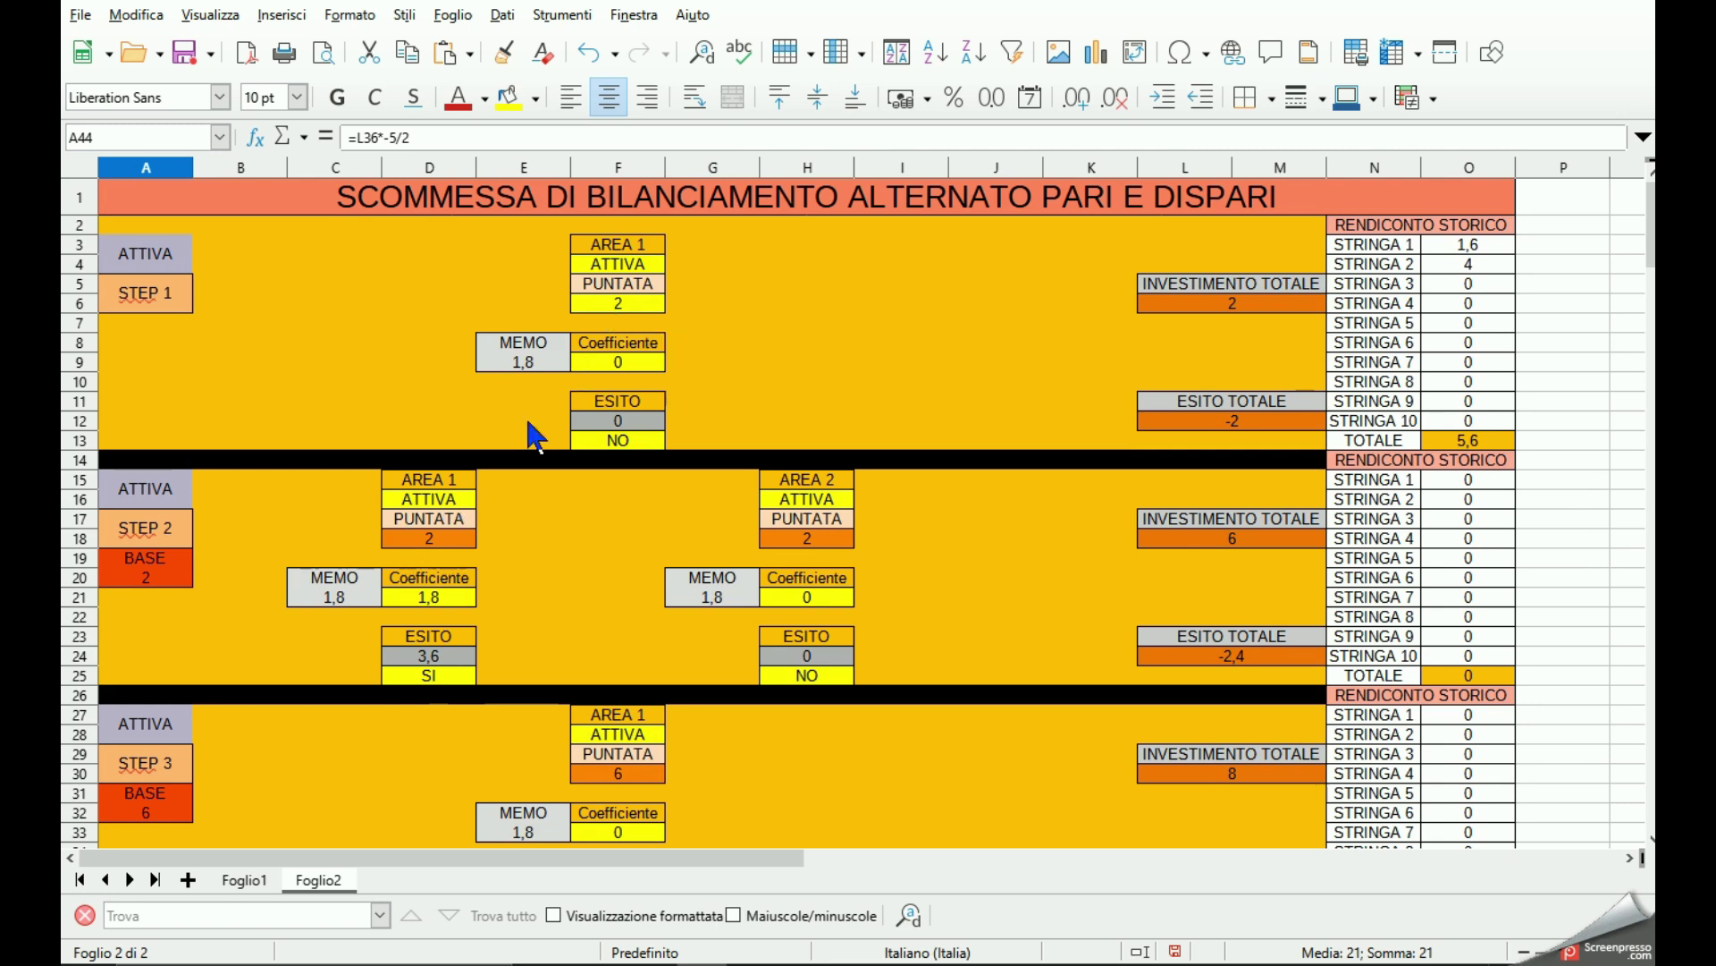
scroll(640, 768, down, 1)
scroll(640, 773, down, 4)
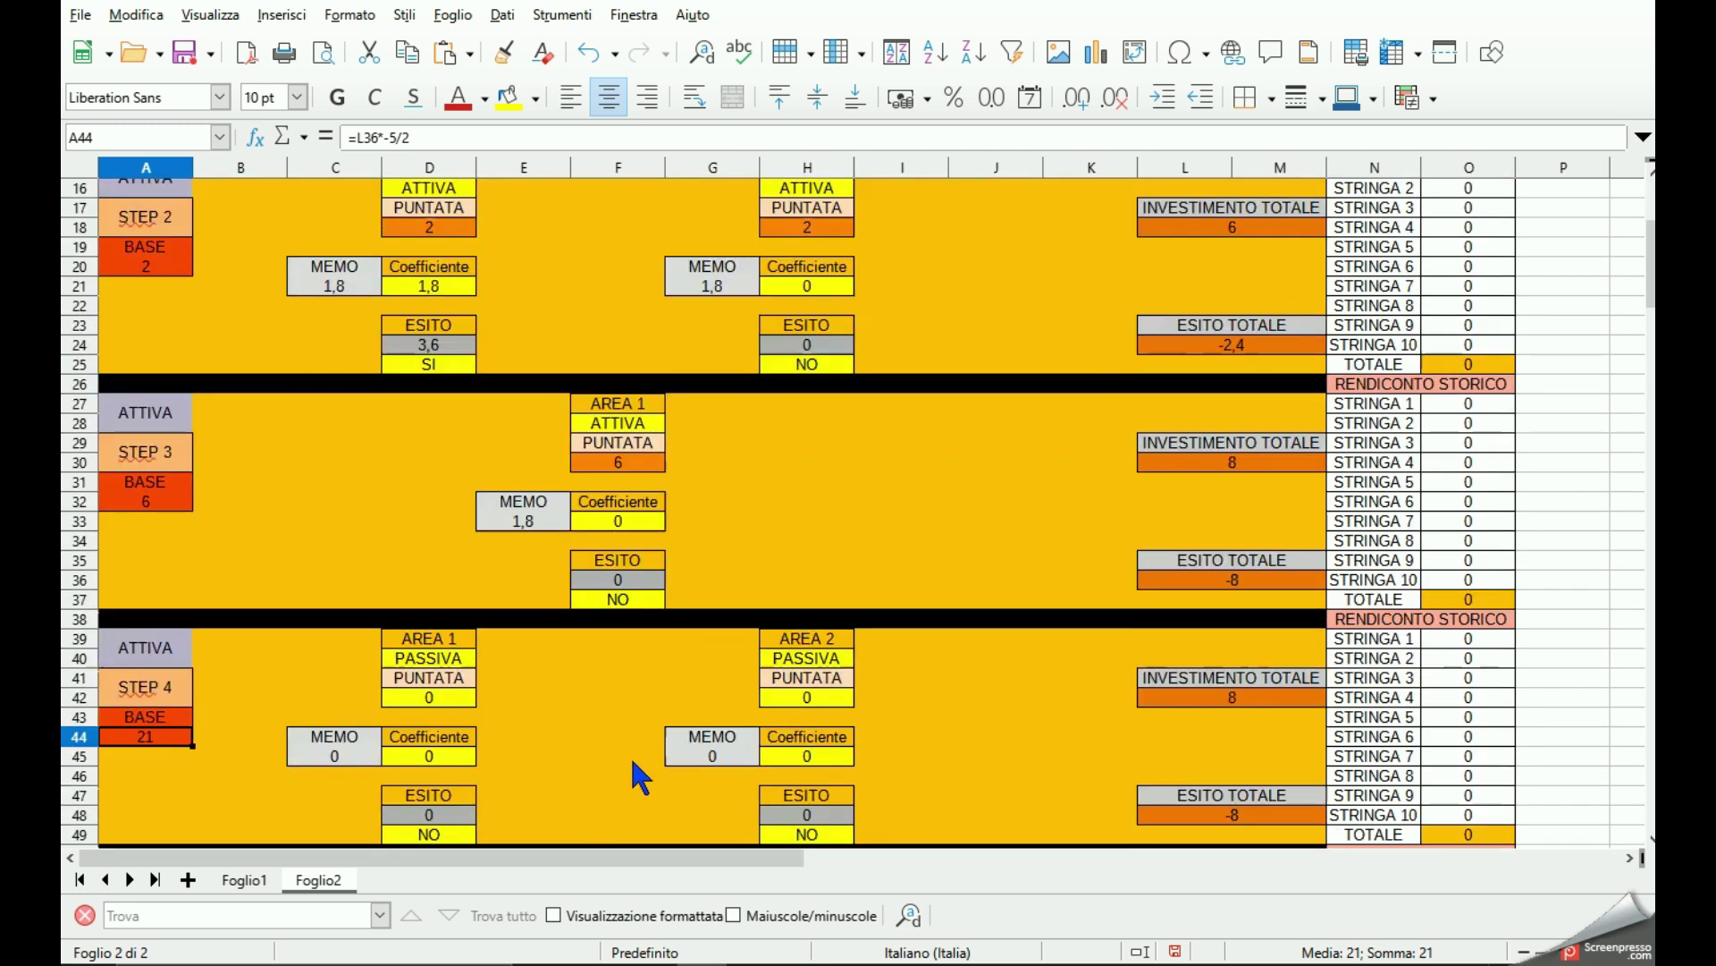
scroll(630, 753, down, 1)
scroll(582, 670, down, 2)
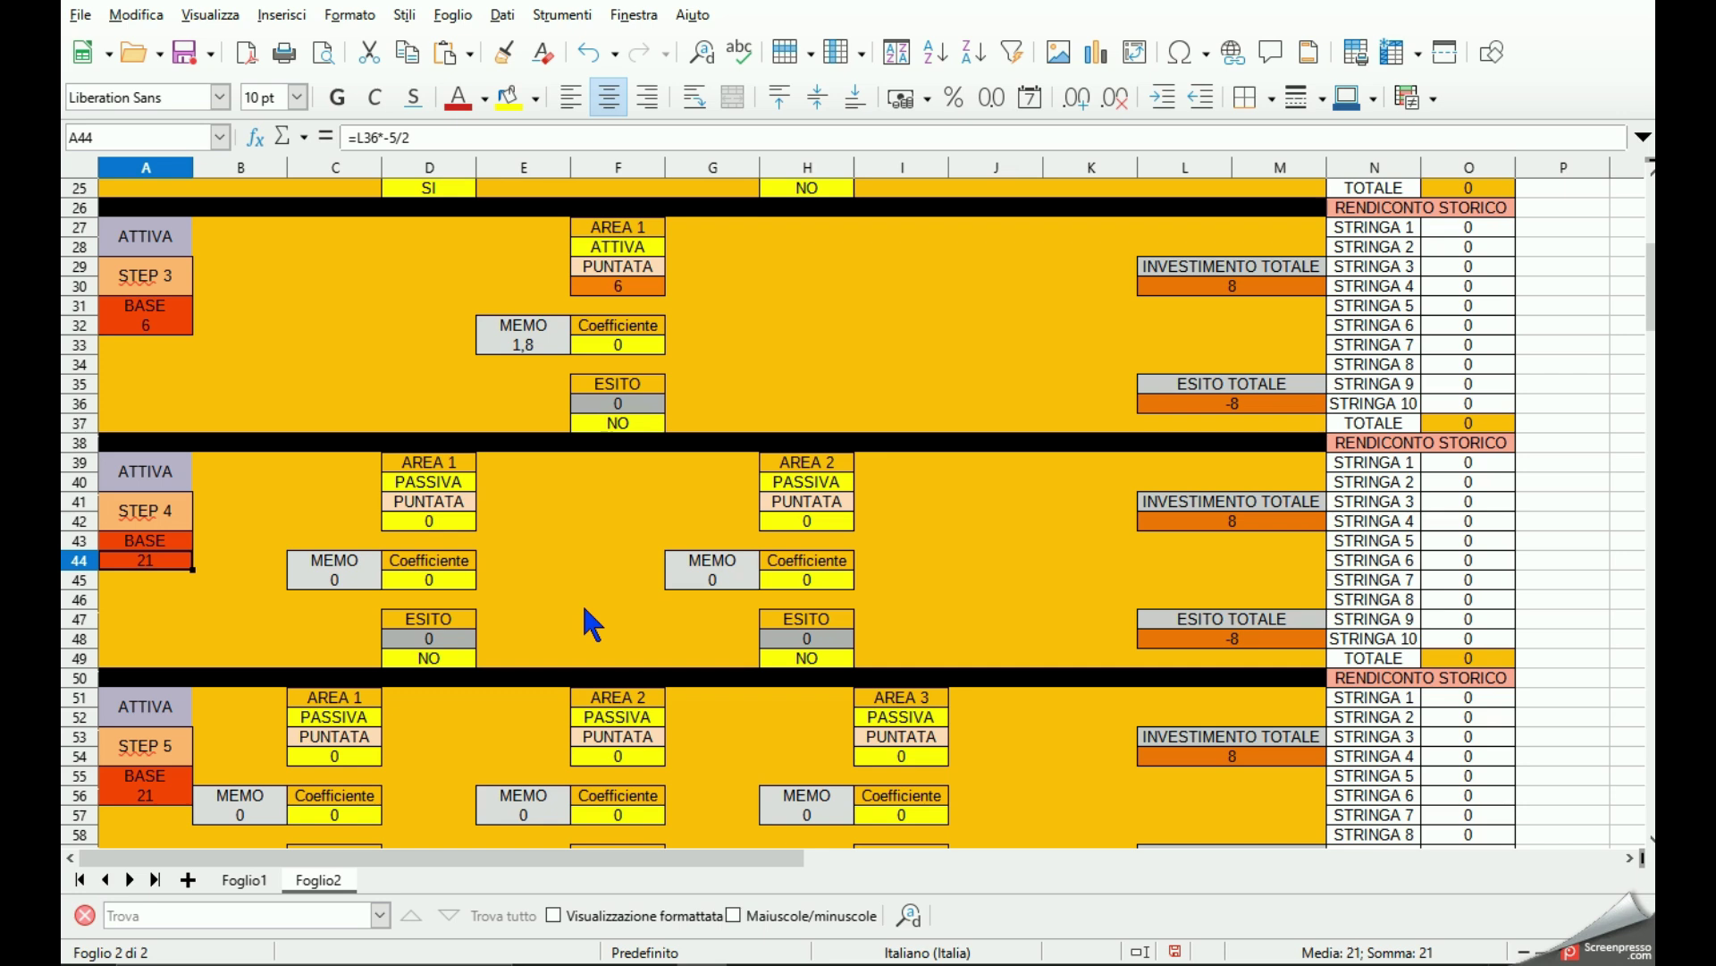
Switch STEP 4's AREA 1 in D40 from PASSIVA to ATTIVA and enter a 21 stake in D42.
click(438, 483)
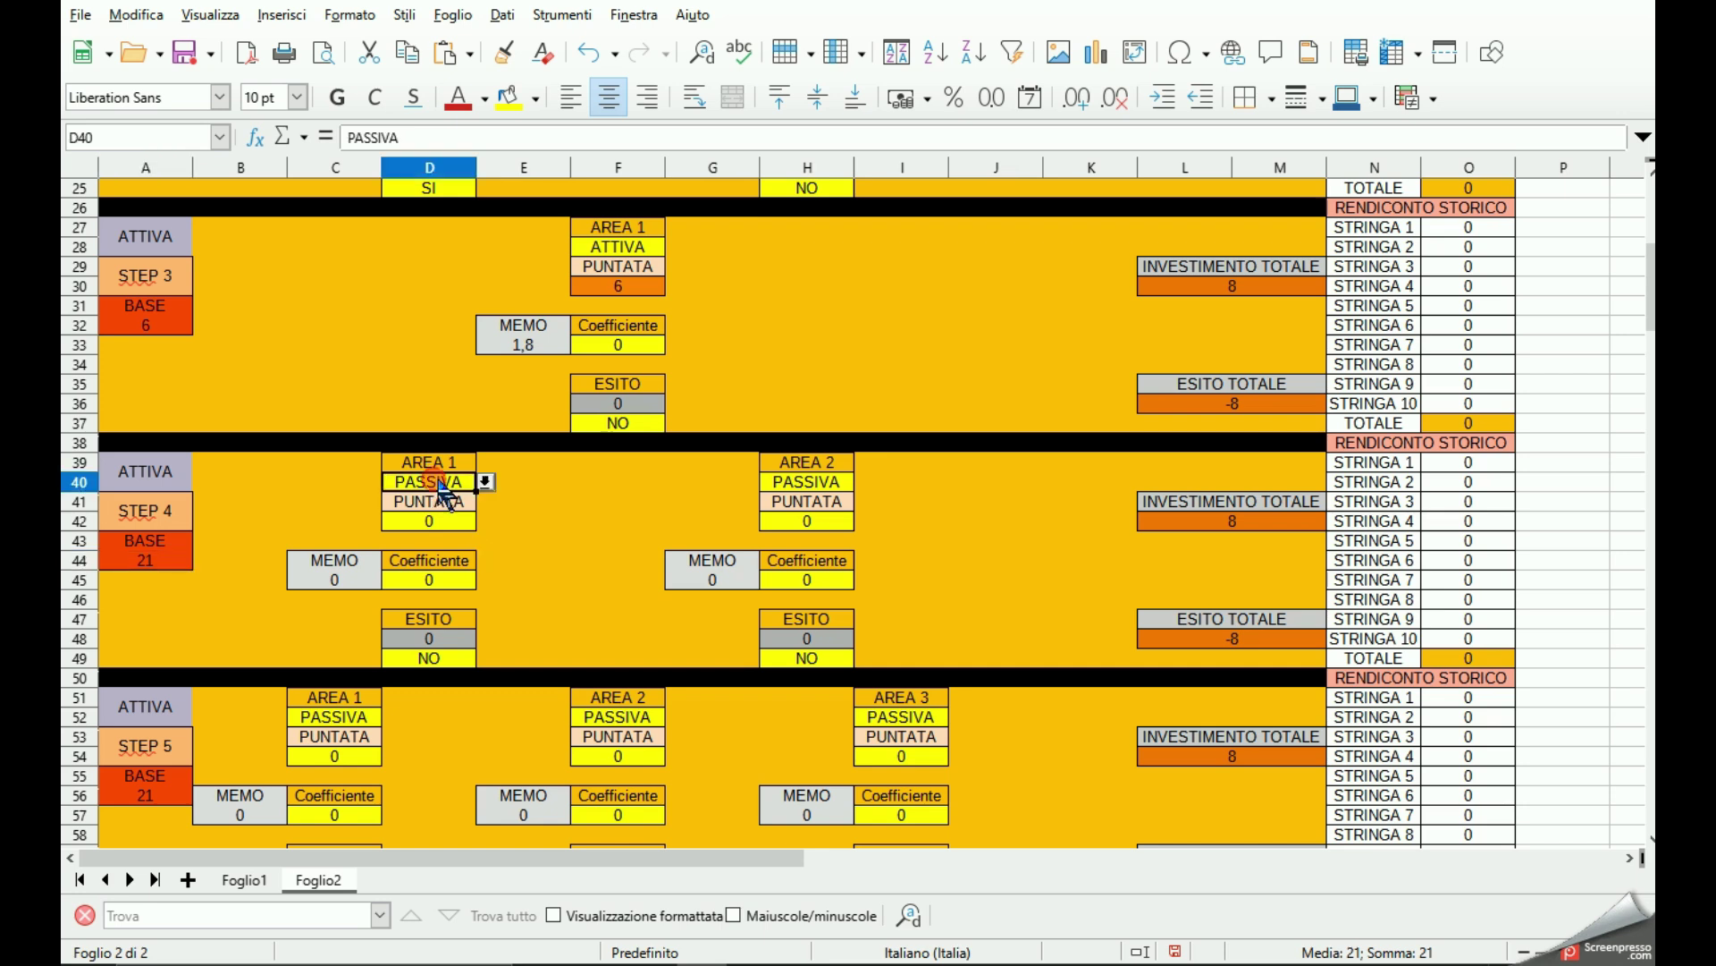
click(487, 483)
click(429, 494)
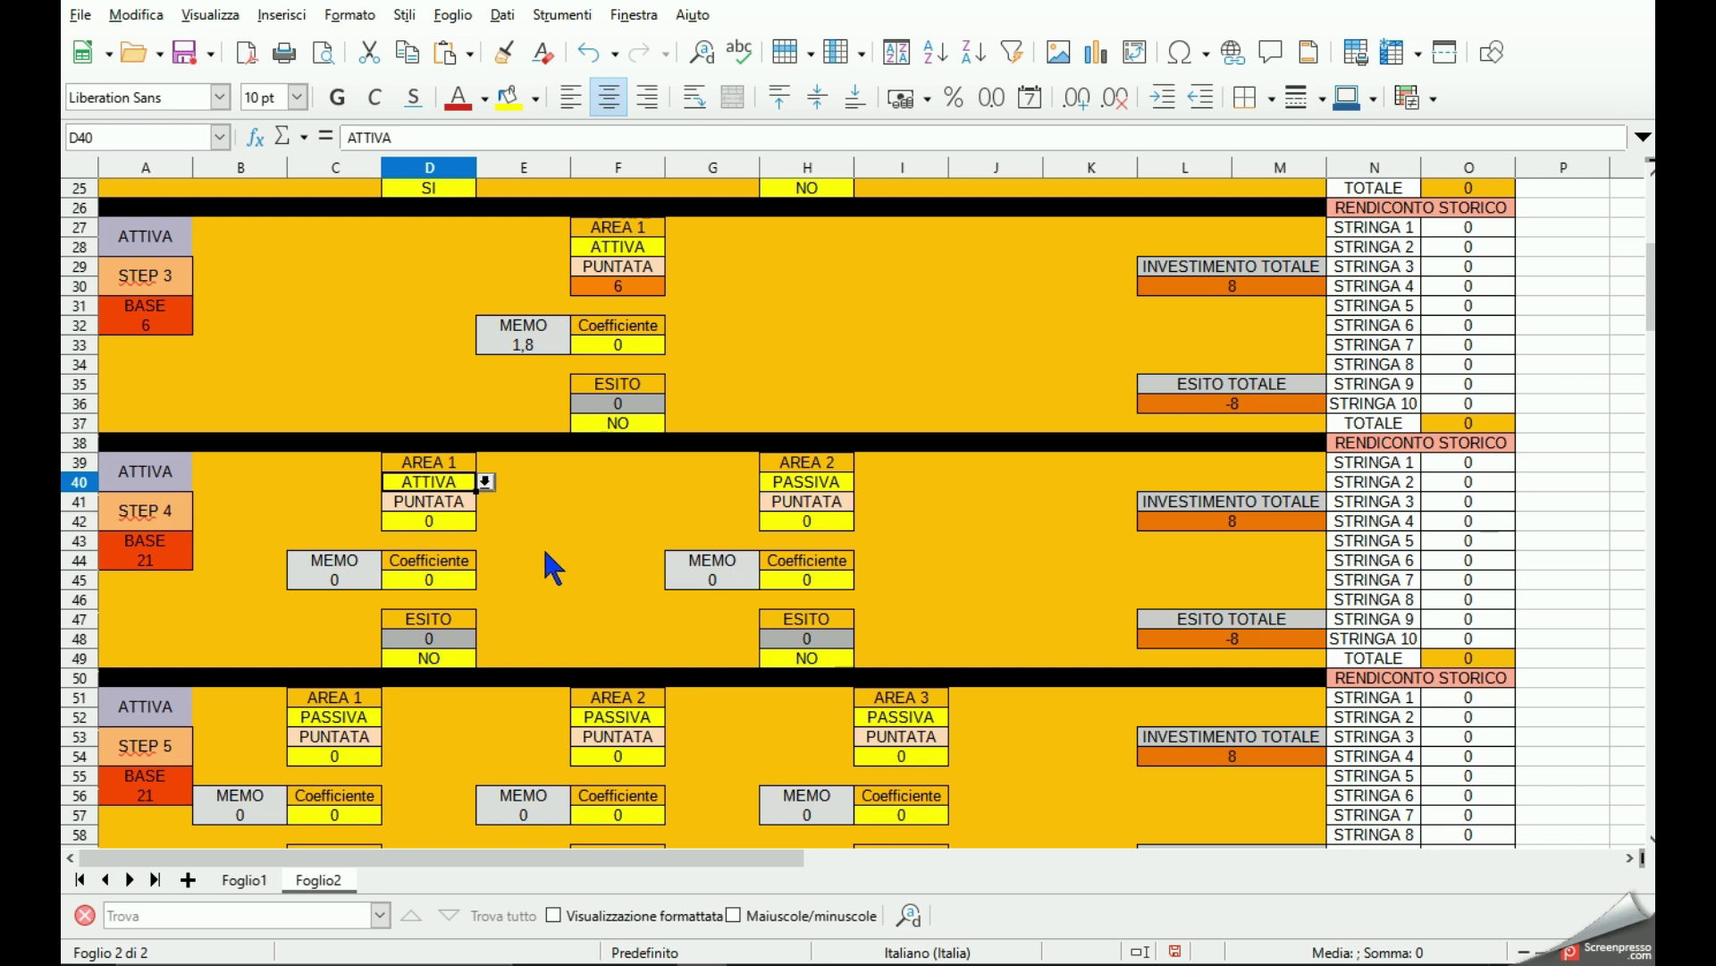
click(452, 521)
text(21)
key(Return)
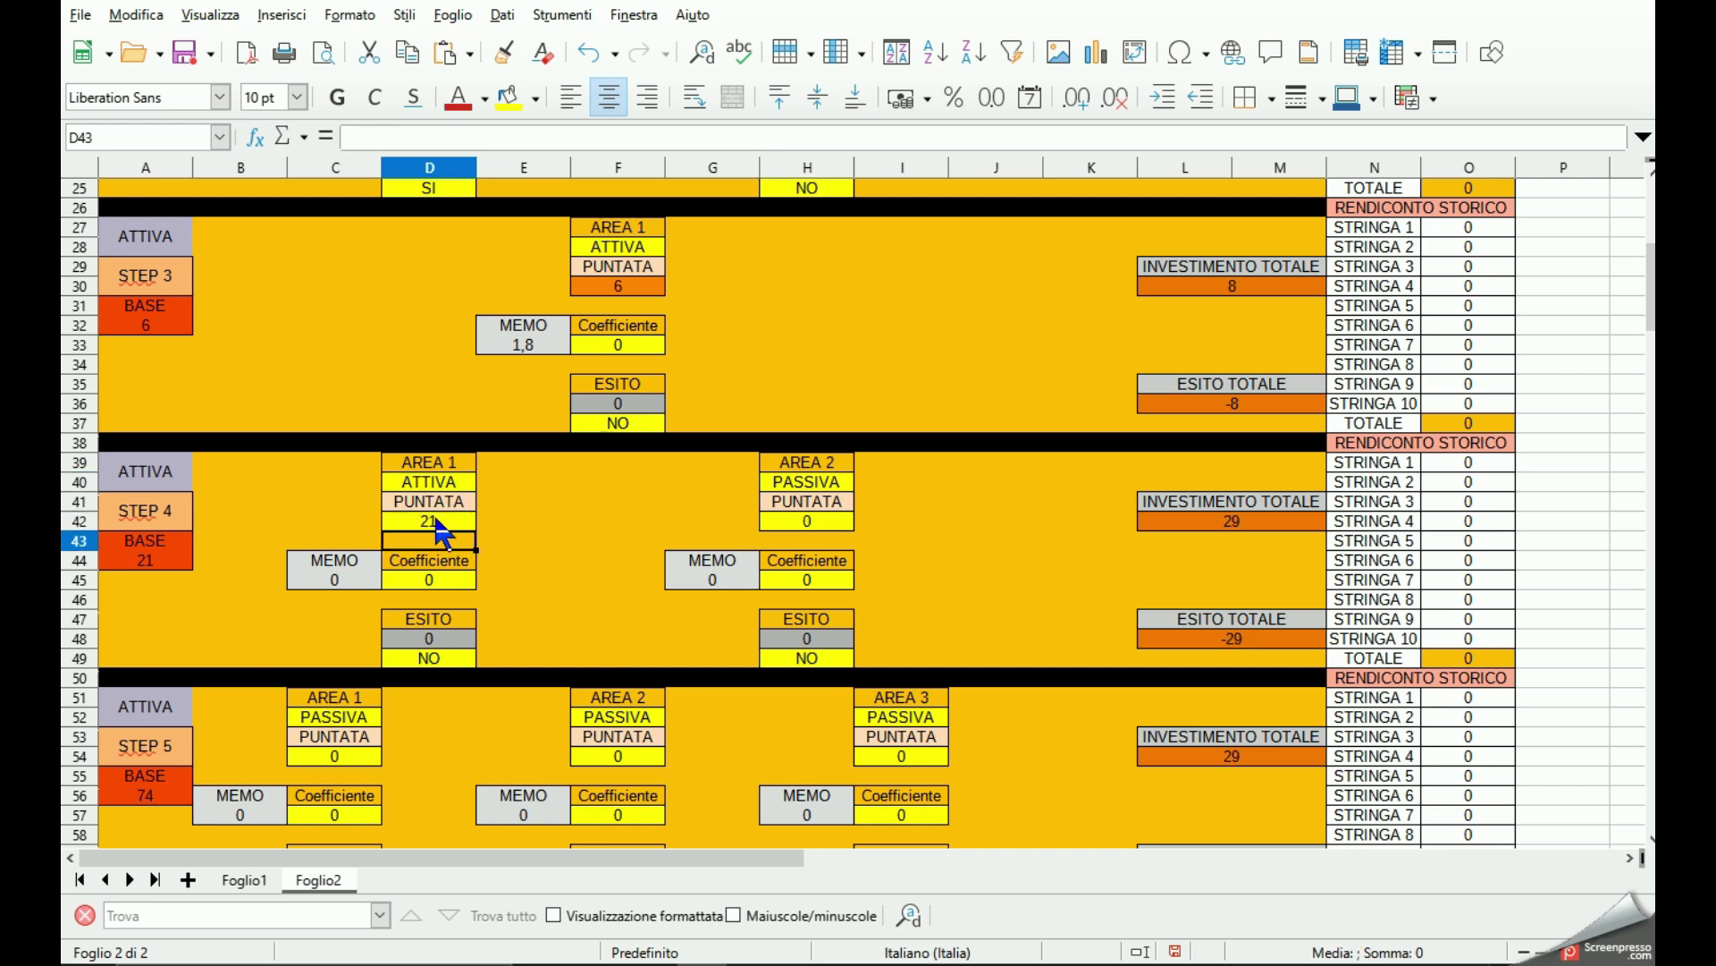
click(435, 518)
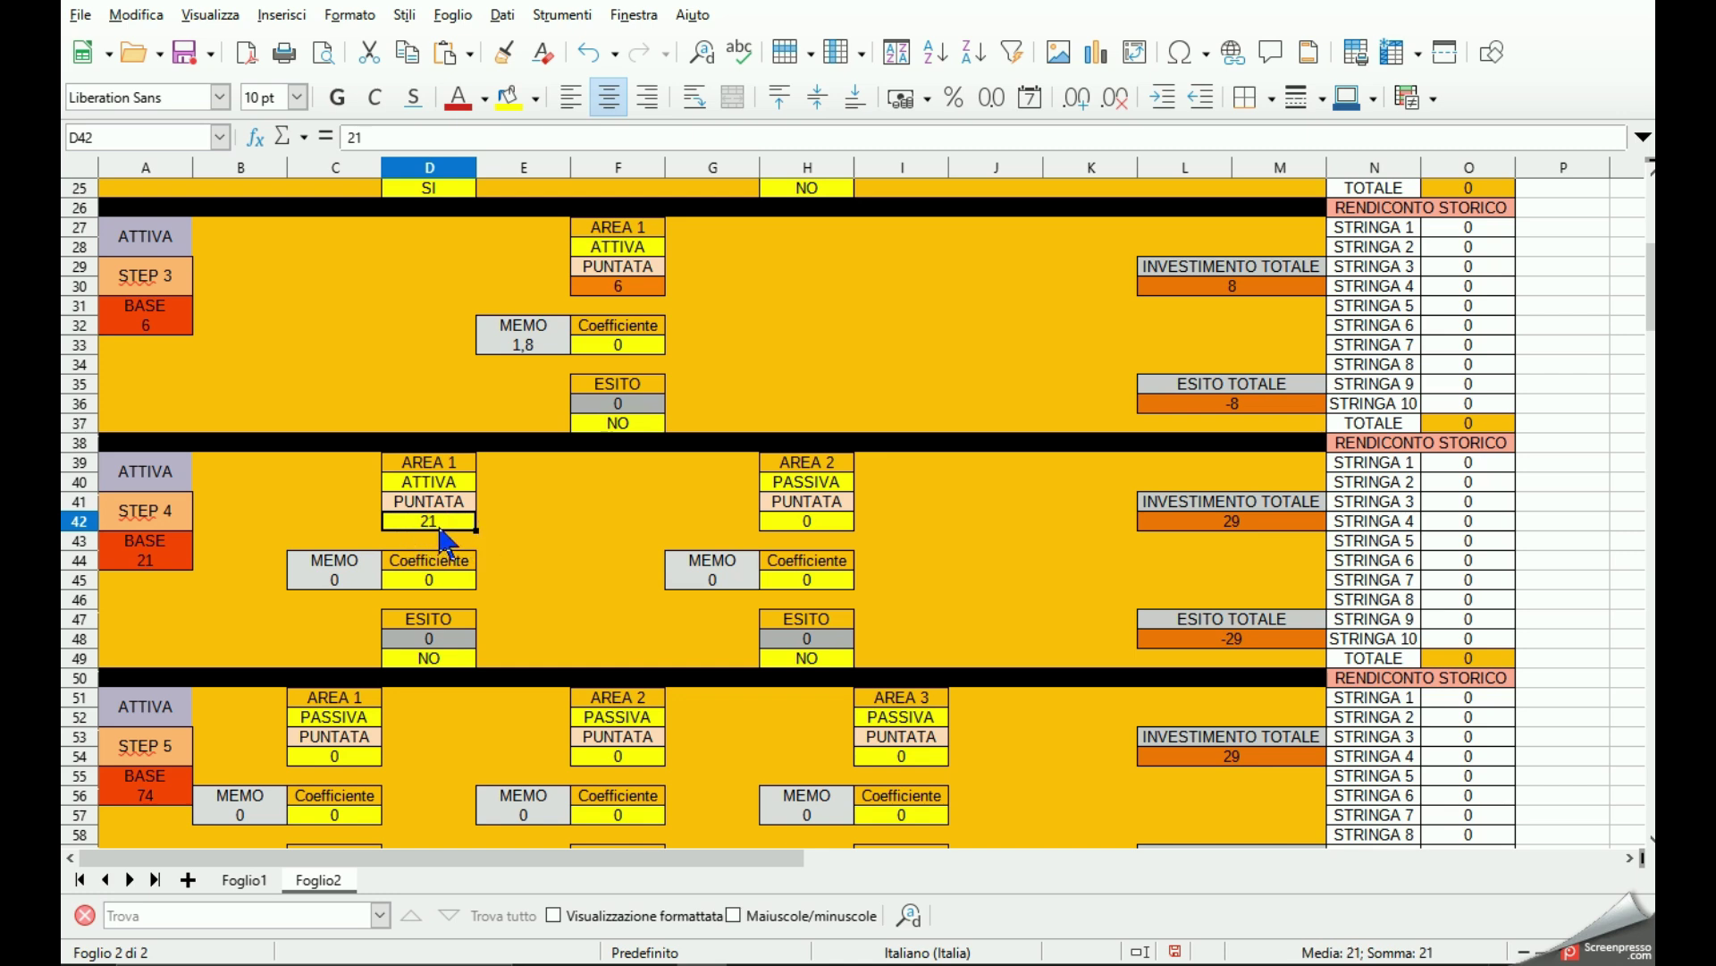
Set STEP 4's MEMO value in C45 and the AREA 1 coefficient in D45 to 1,8.
click(338, 577)
click(391, 579)
click(330, 623)
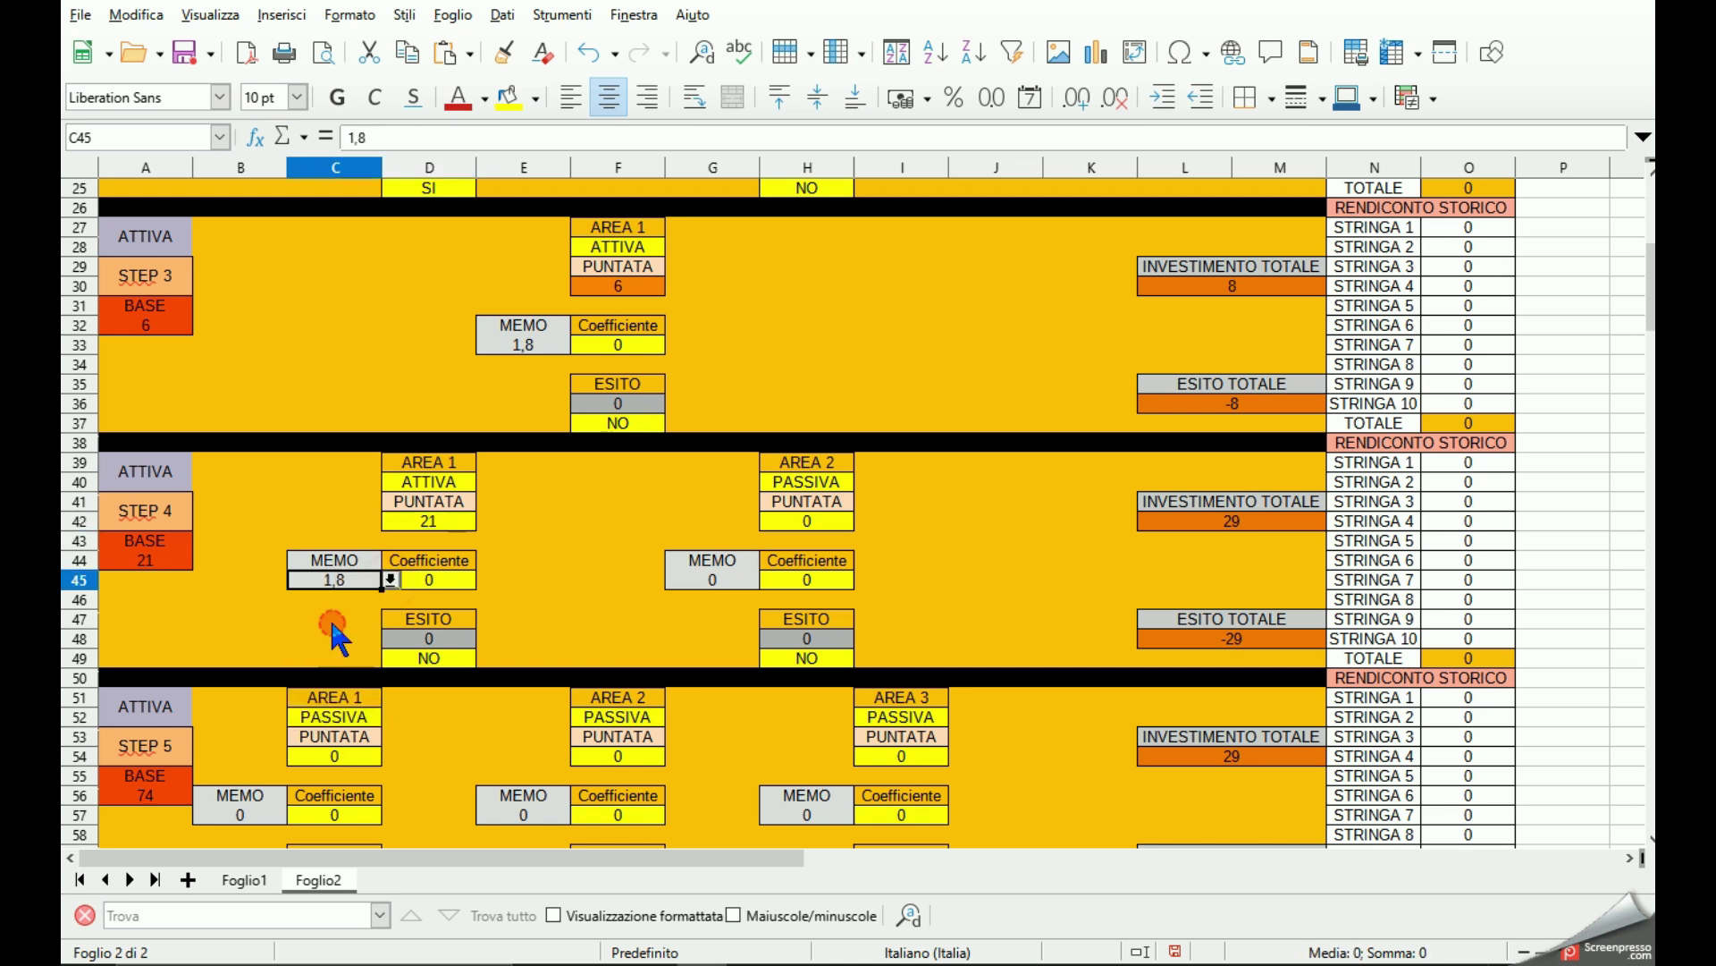
click(422, 583)
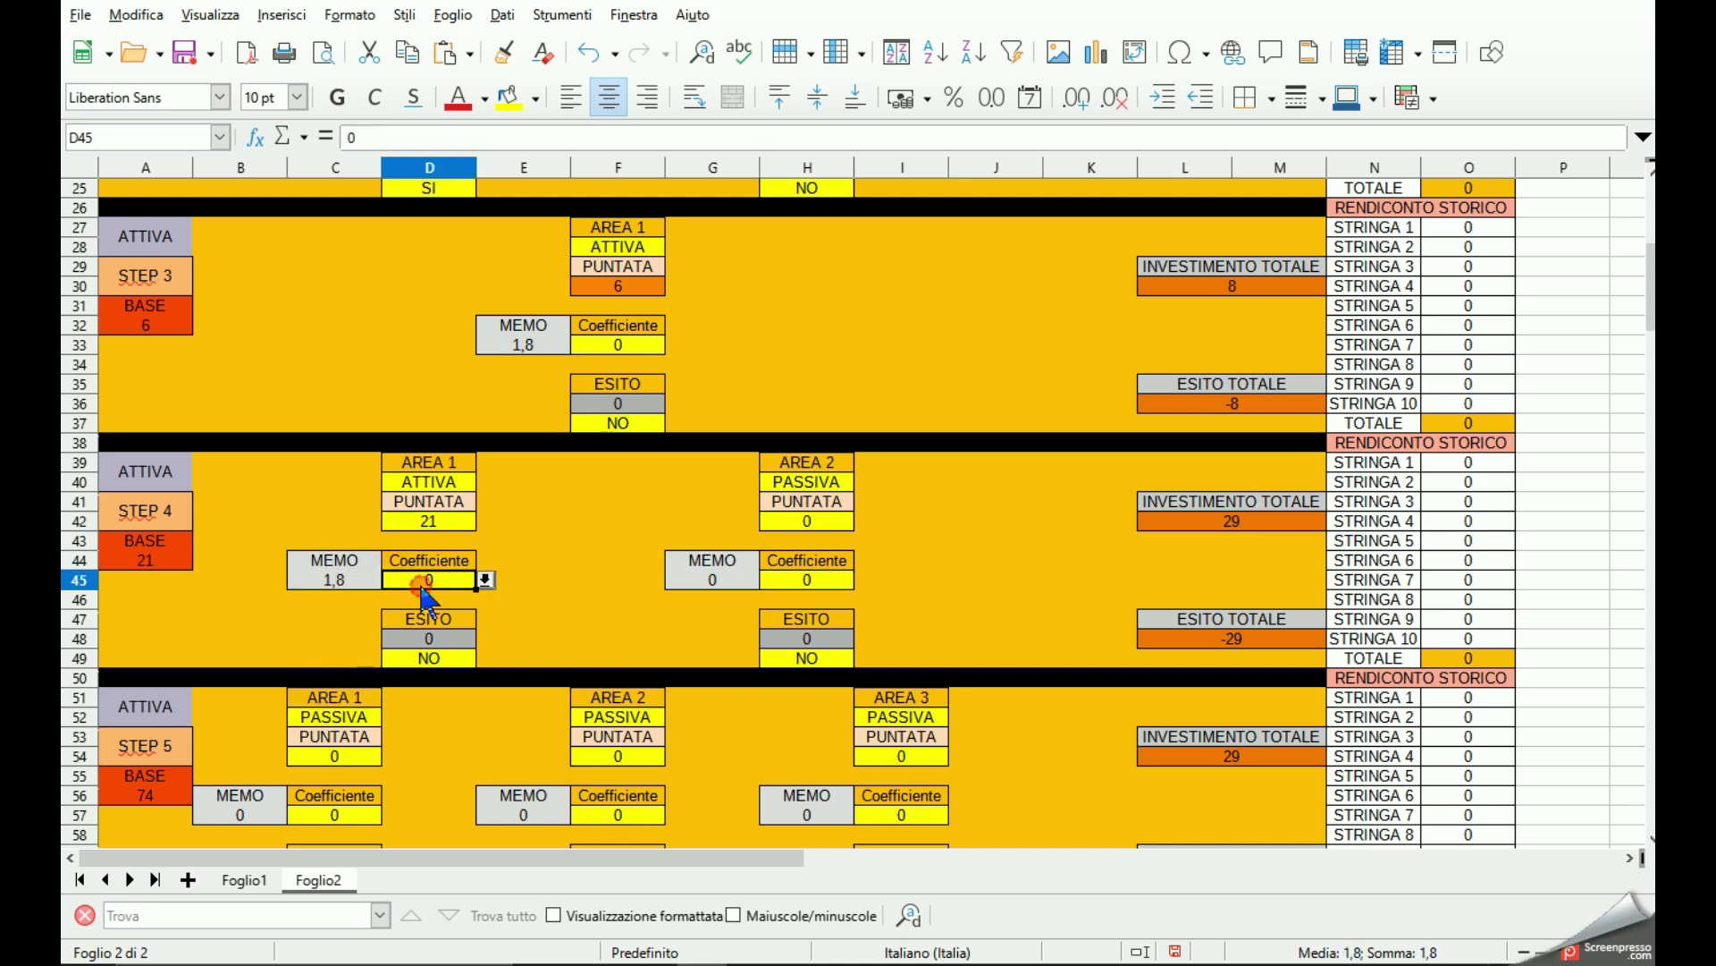
click(486, 581)
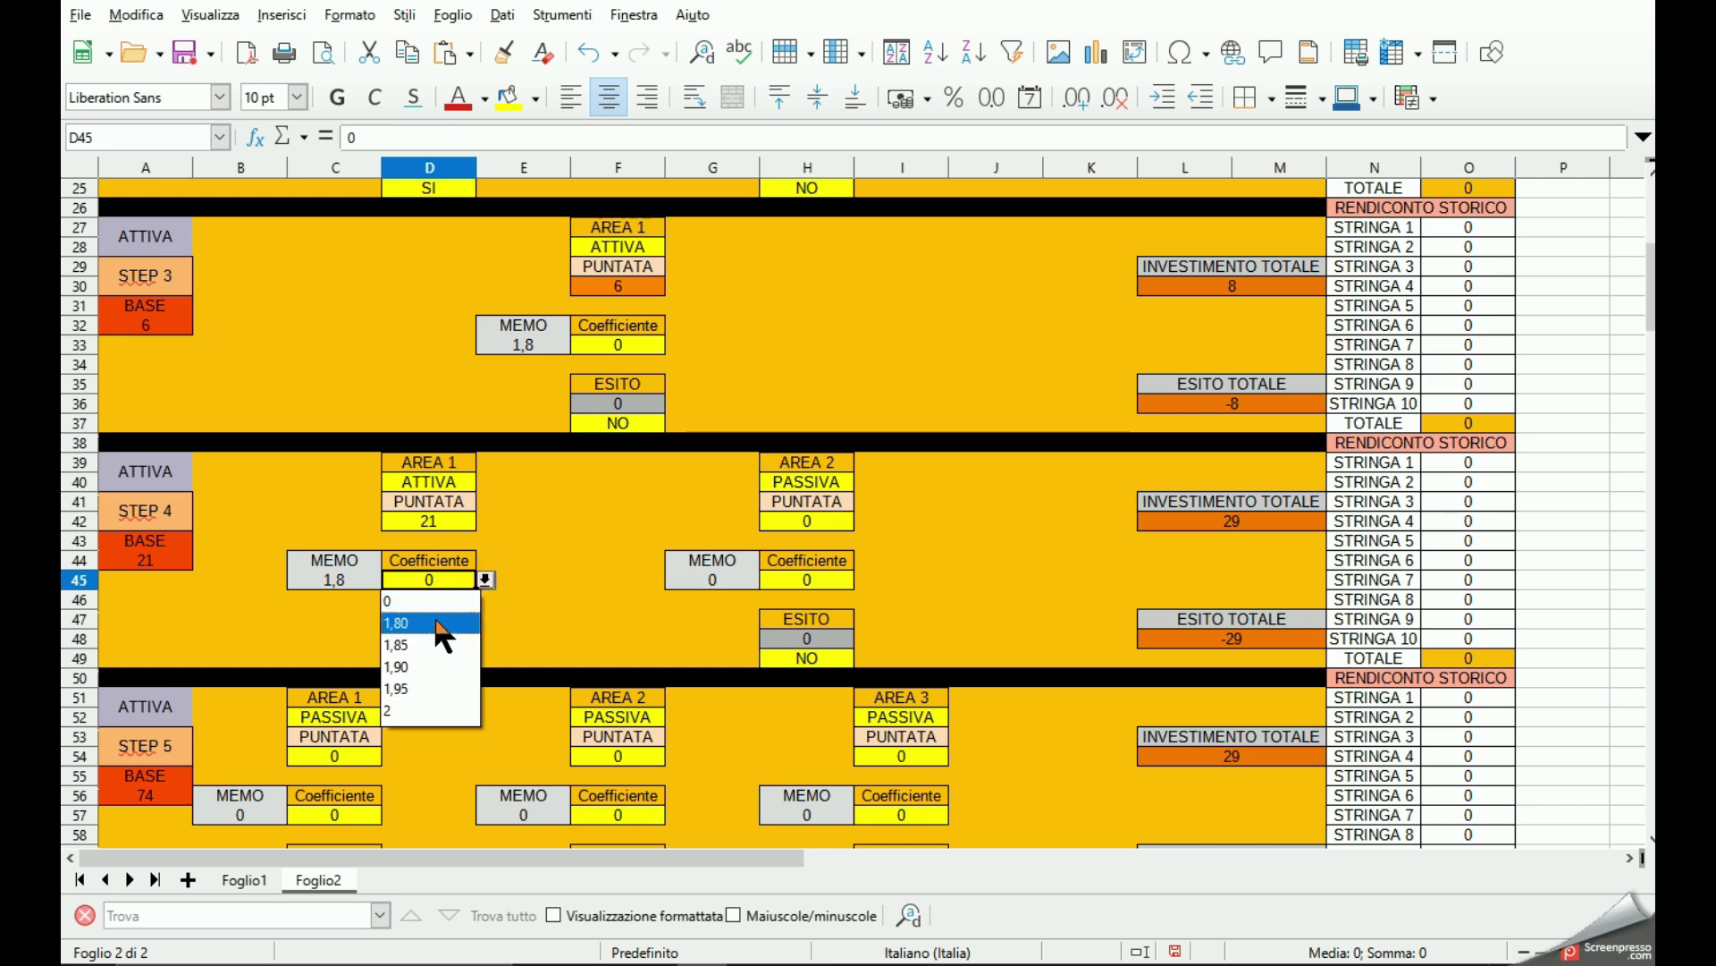
click(441, 624)
Mark STEP 4's outcome in D49 as SI.
click(451, 658)
click(485, 658)
click(443, 680)
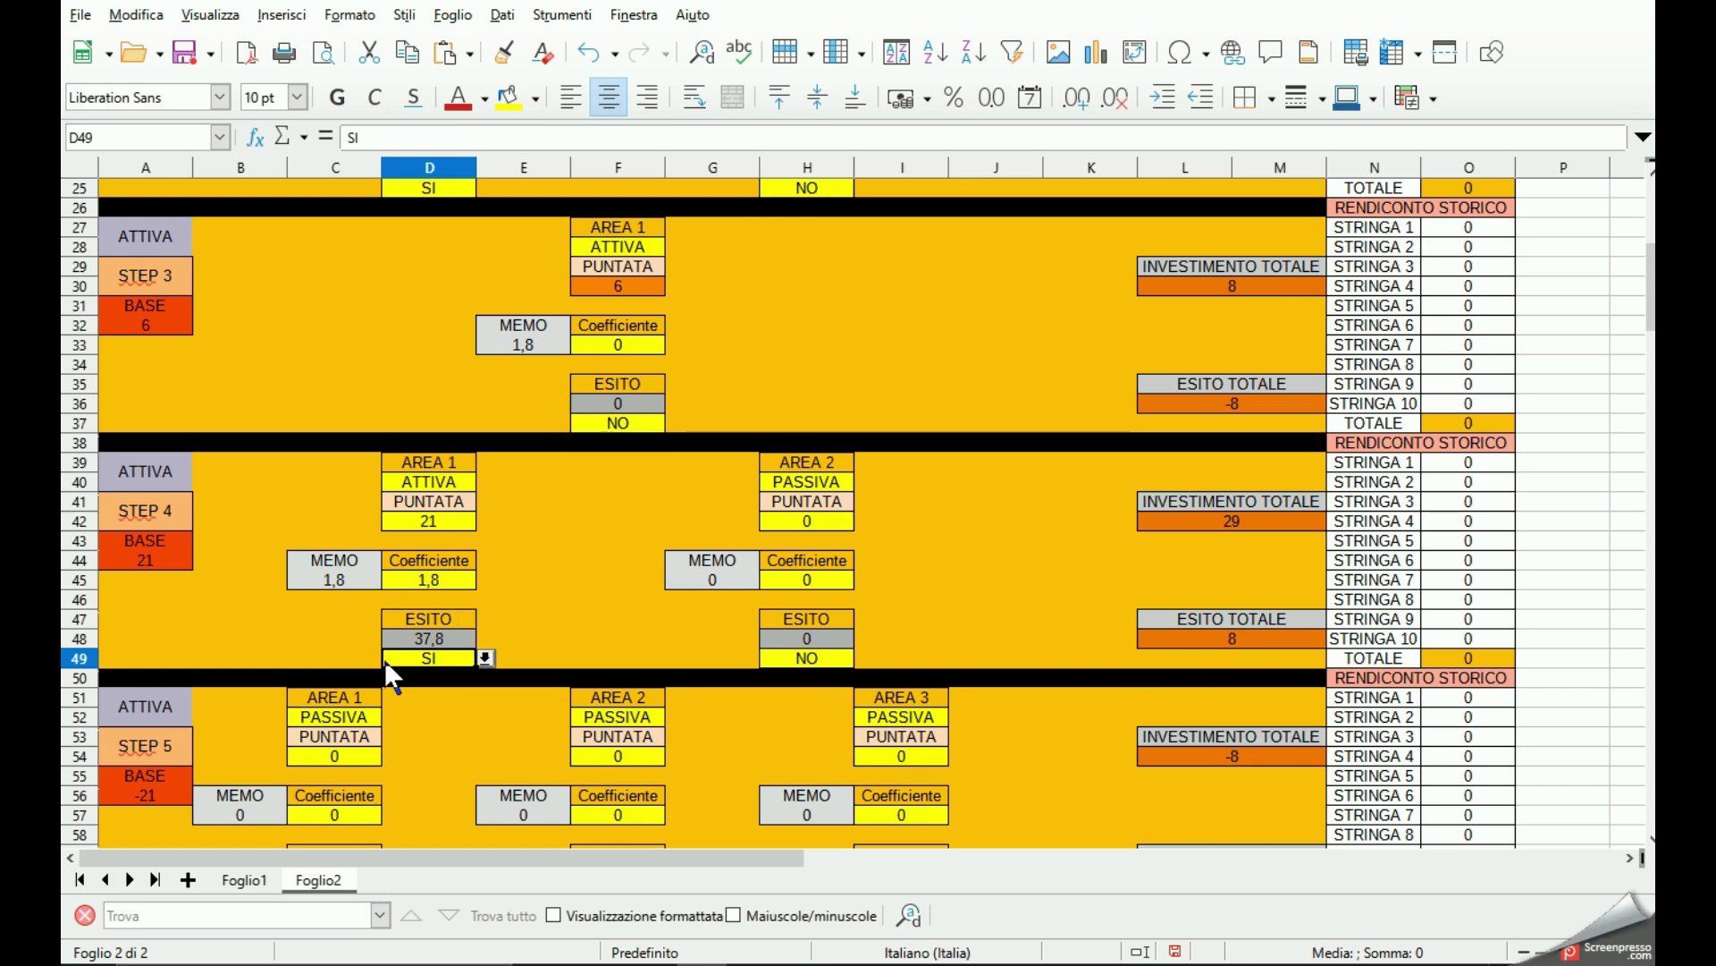
scroll(387, 661, up, 8)
scroll(394, 680, down, 6)
scroll(387, 662, down, 2)
scroll(386, 661, up, 2)
scroll(383, 653, down, 3)
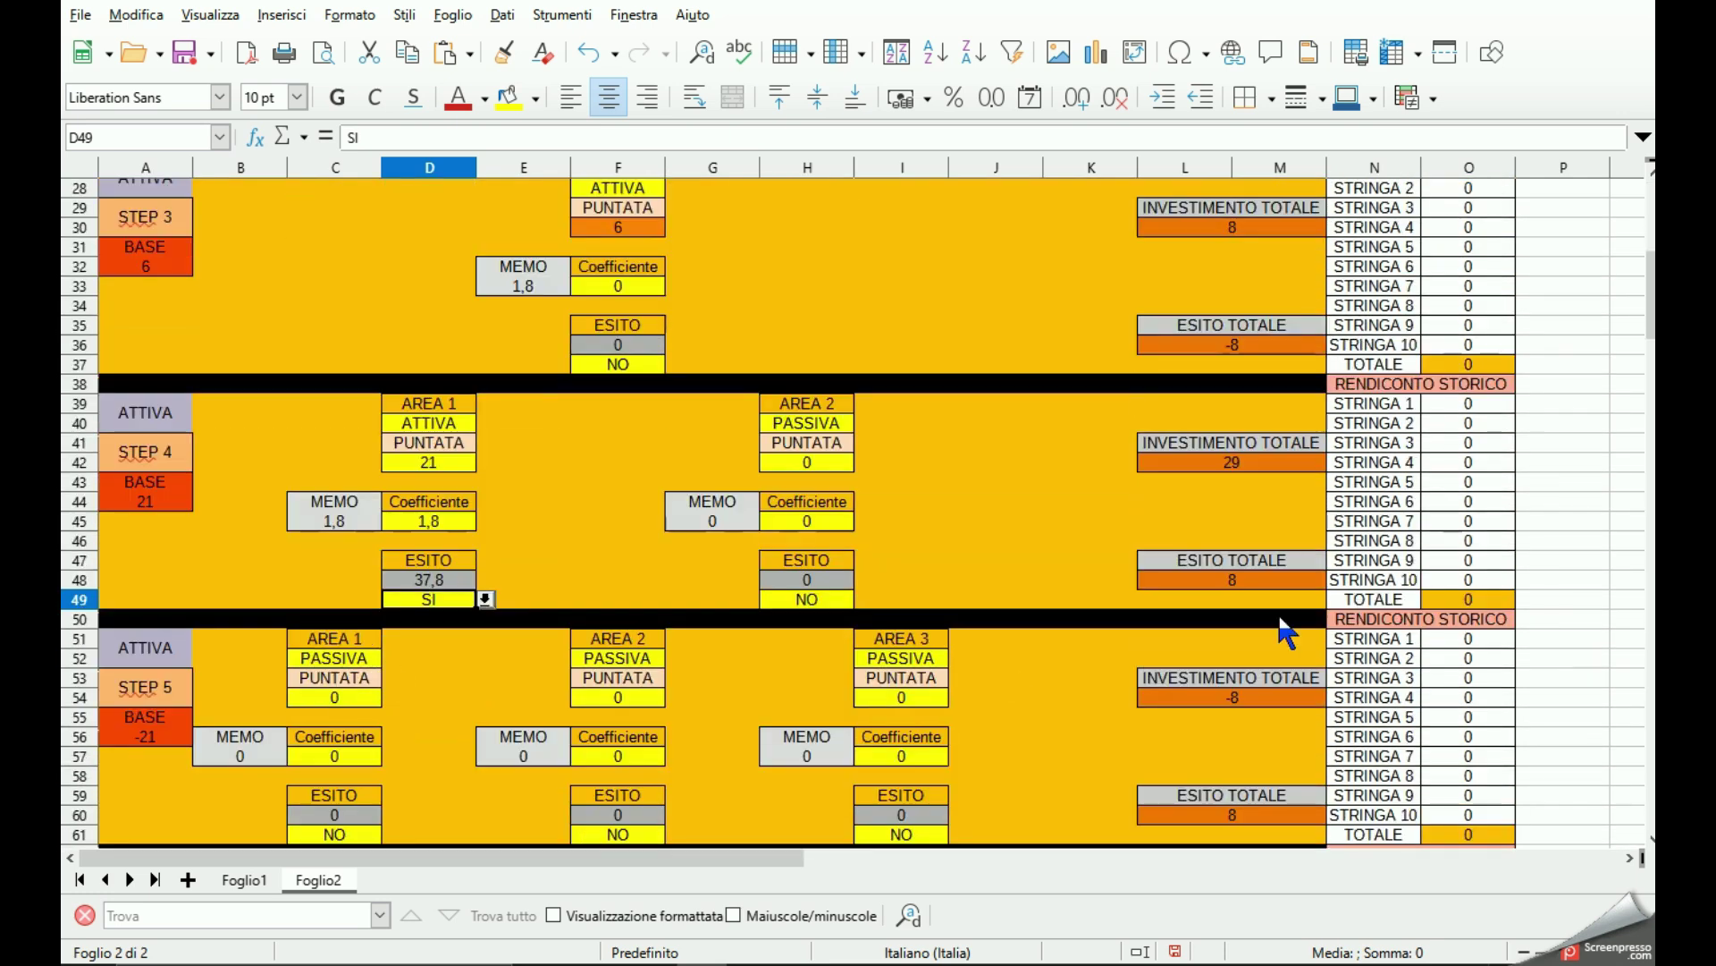
scroll(701, 594, up, 5)
scroll(625, 501, up, 4)
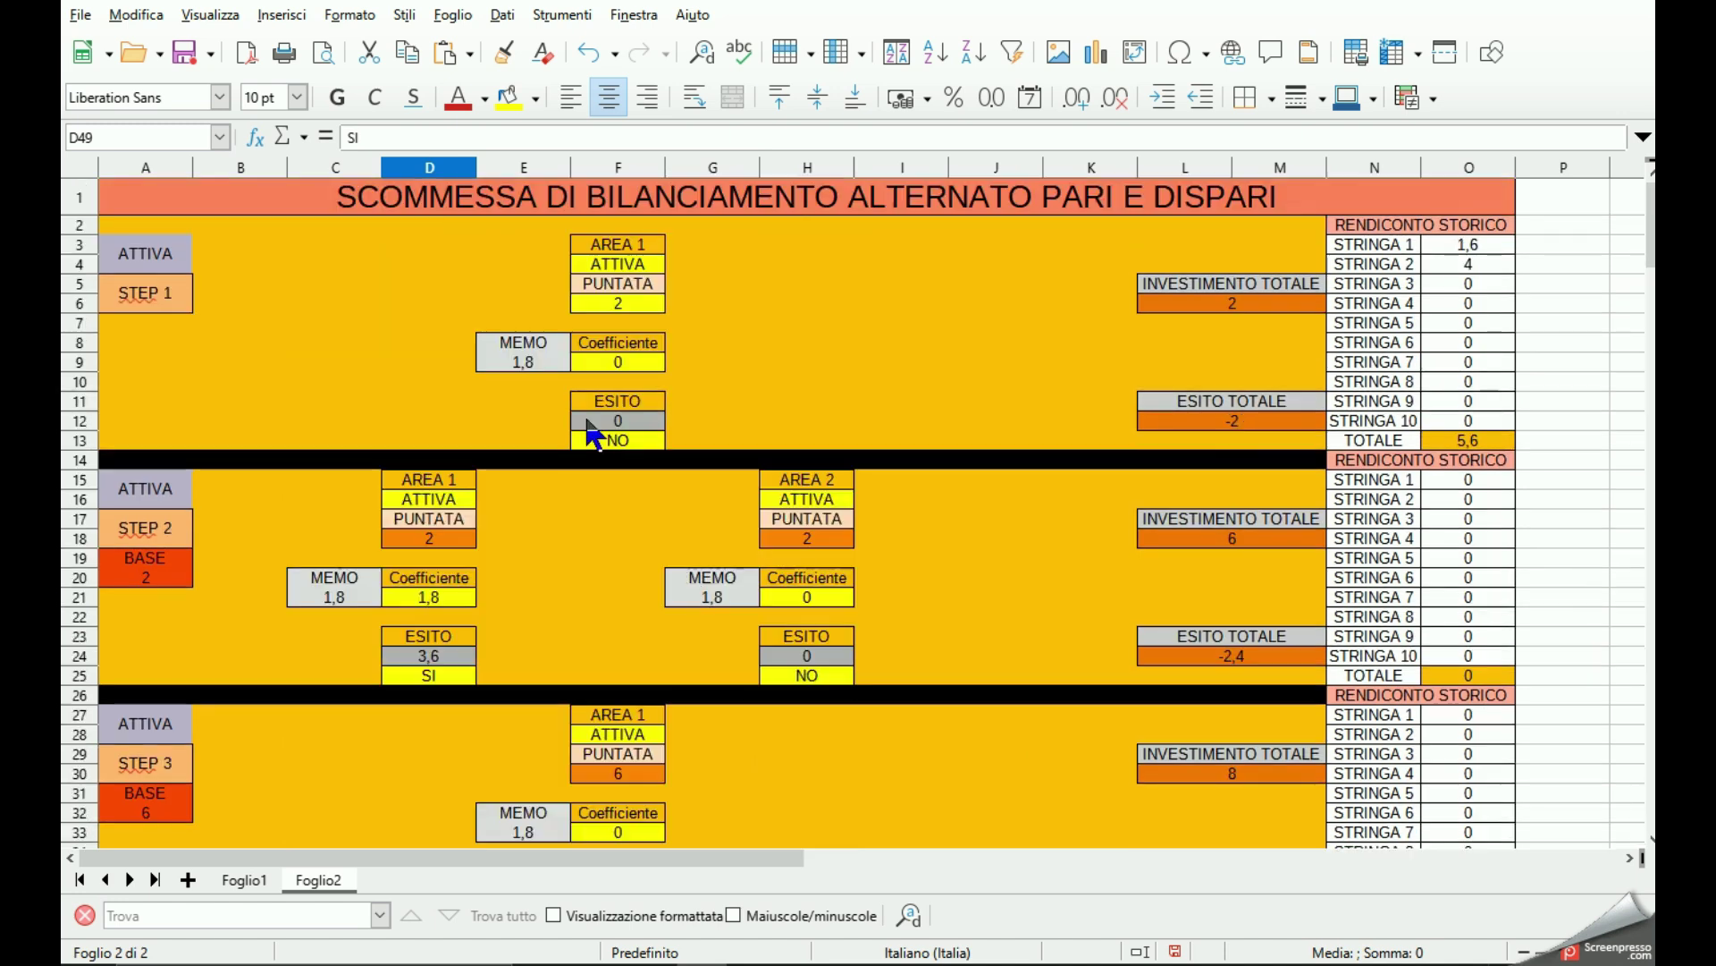
scroll(483, 805, down, 1)
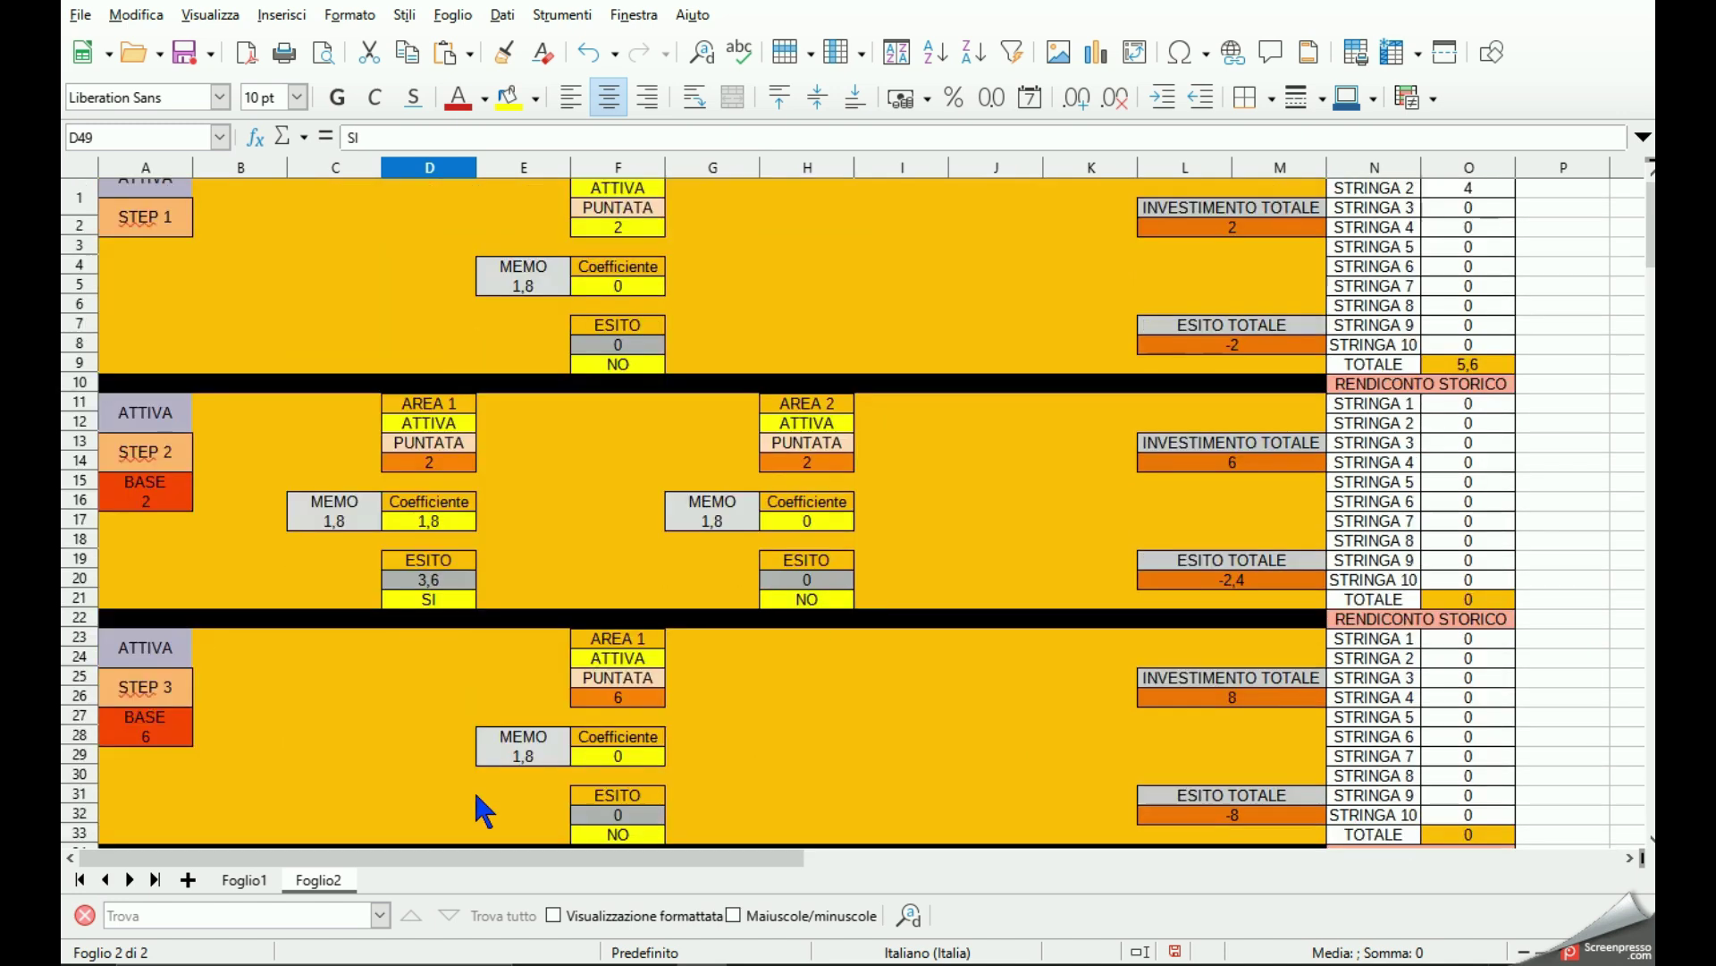
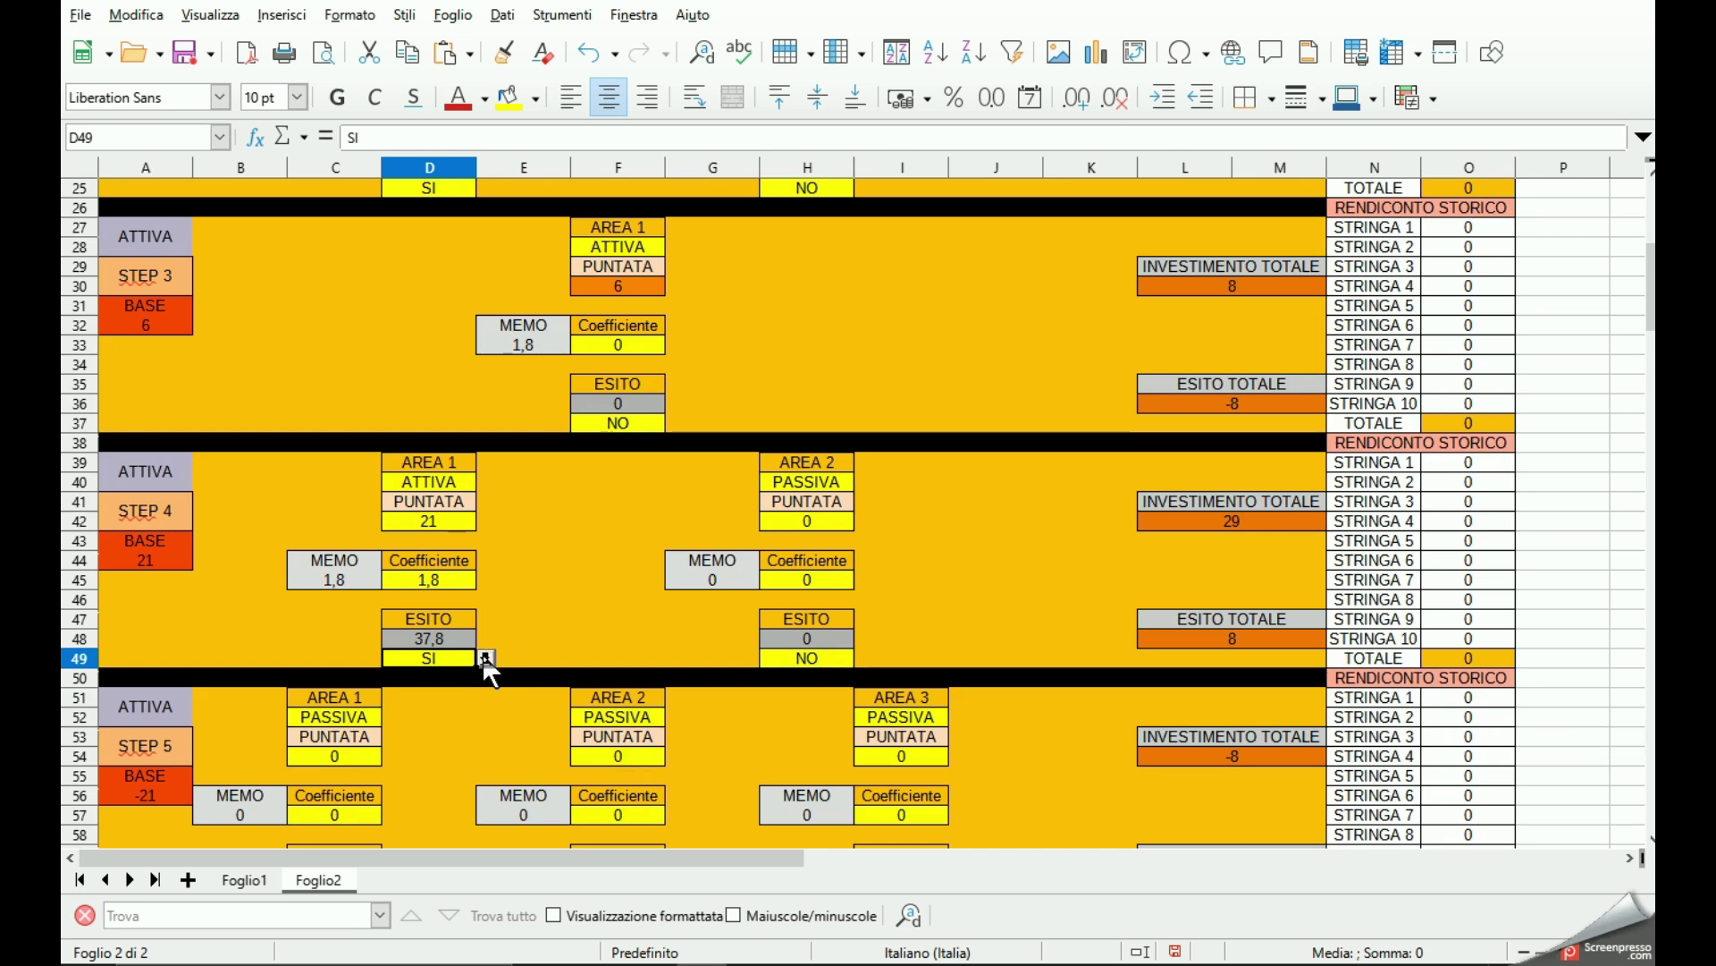
Set the STEP 4 Area 1 stake in D42 from 21 to 0.
scroll(537, 626, up, 1)
scroll(581, 608, up, 3)
scroll(581, 608, up, 4)
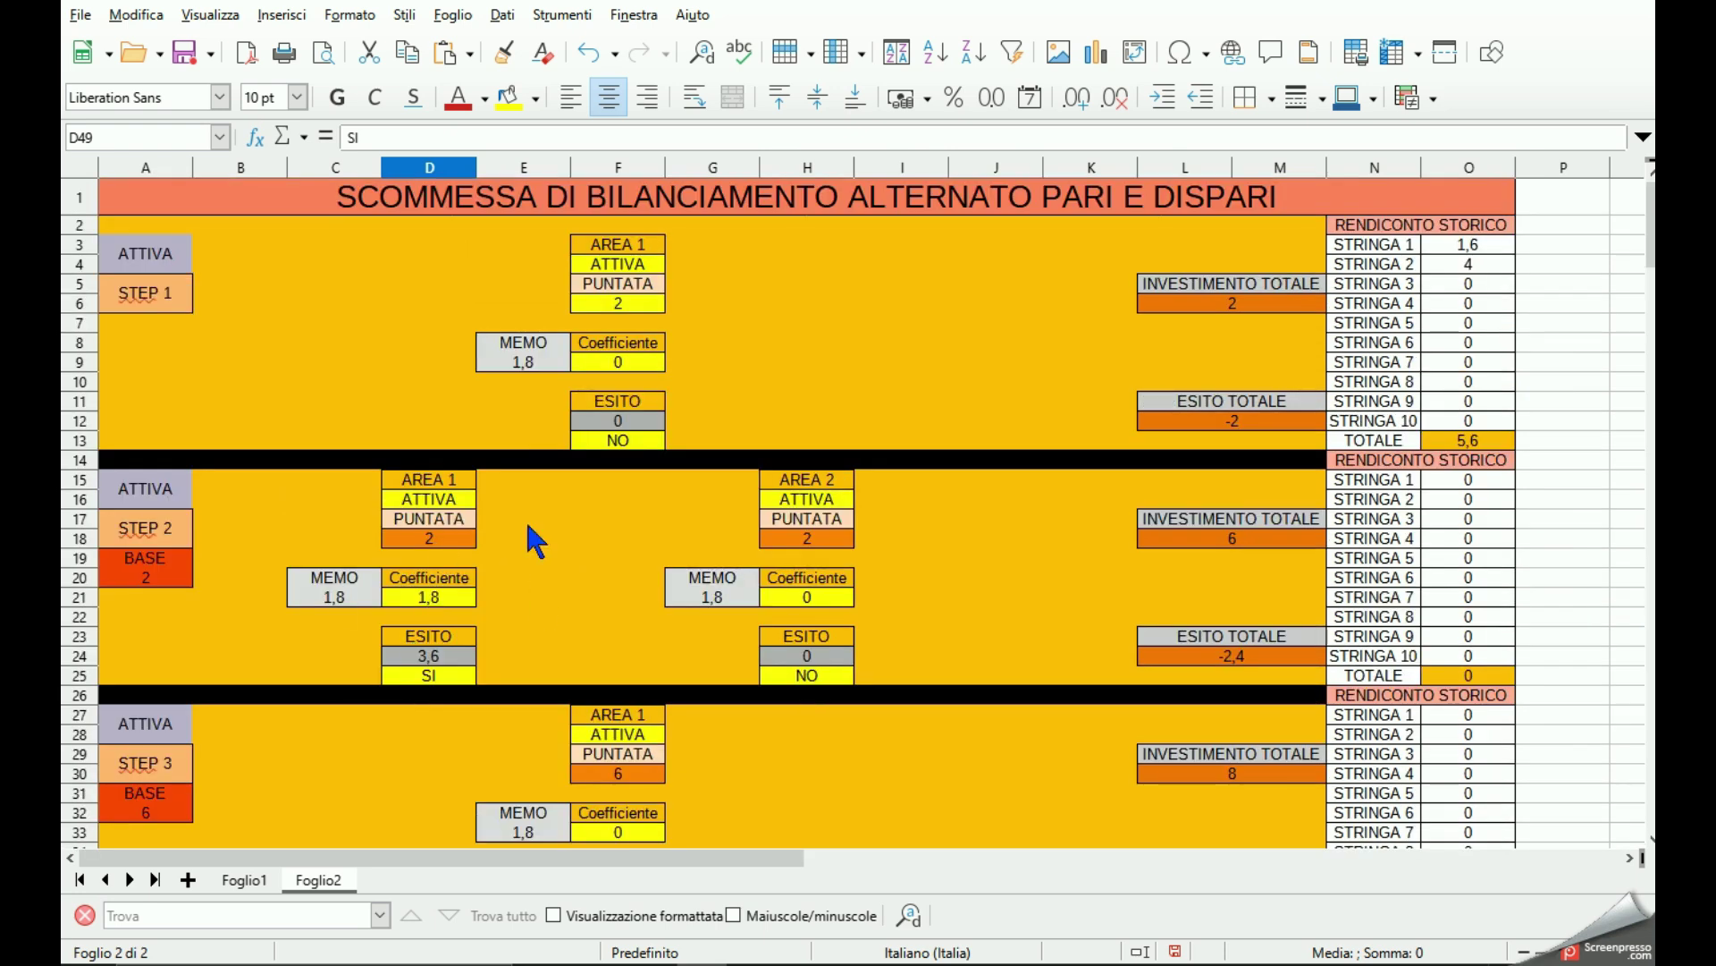
scroll(420, 662, down, 4)
scroll(447, 626, down, 2)
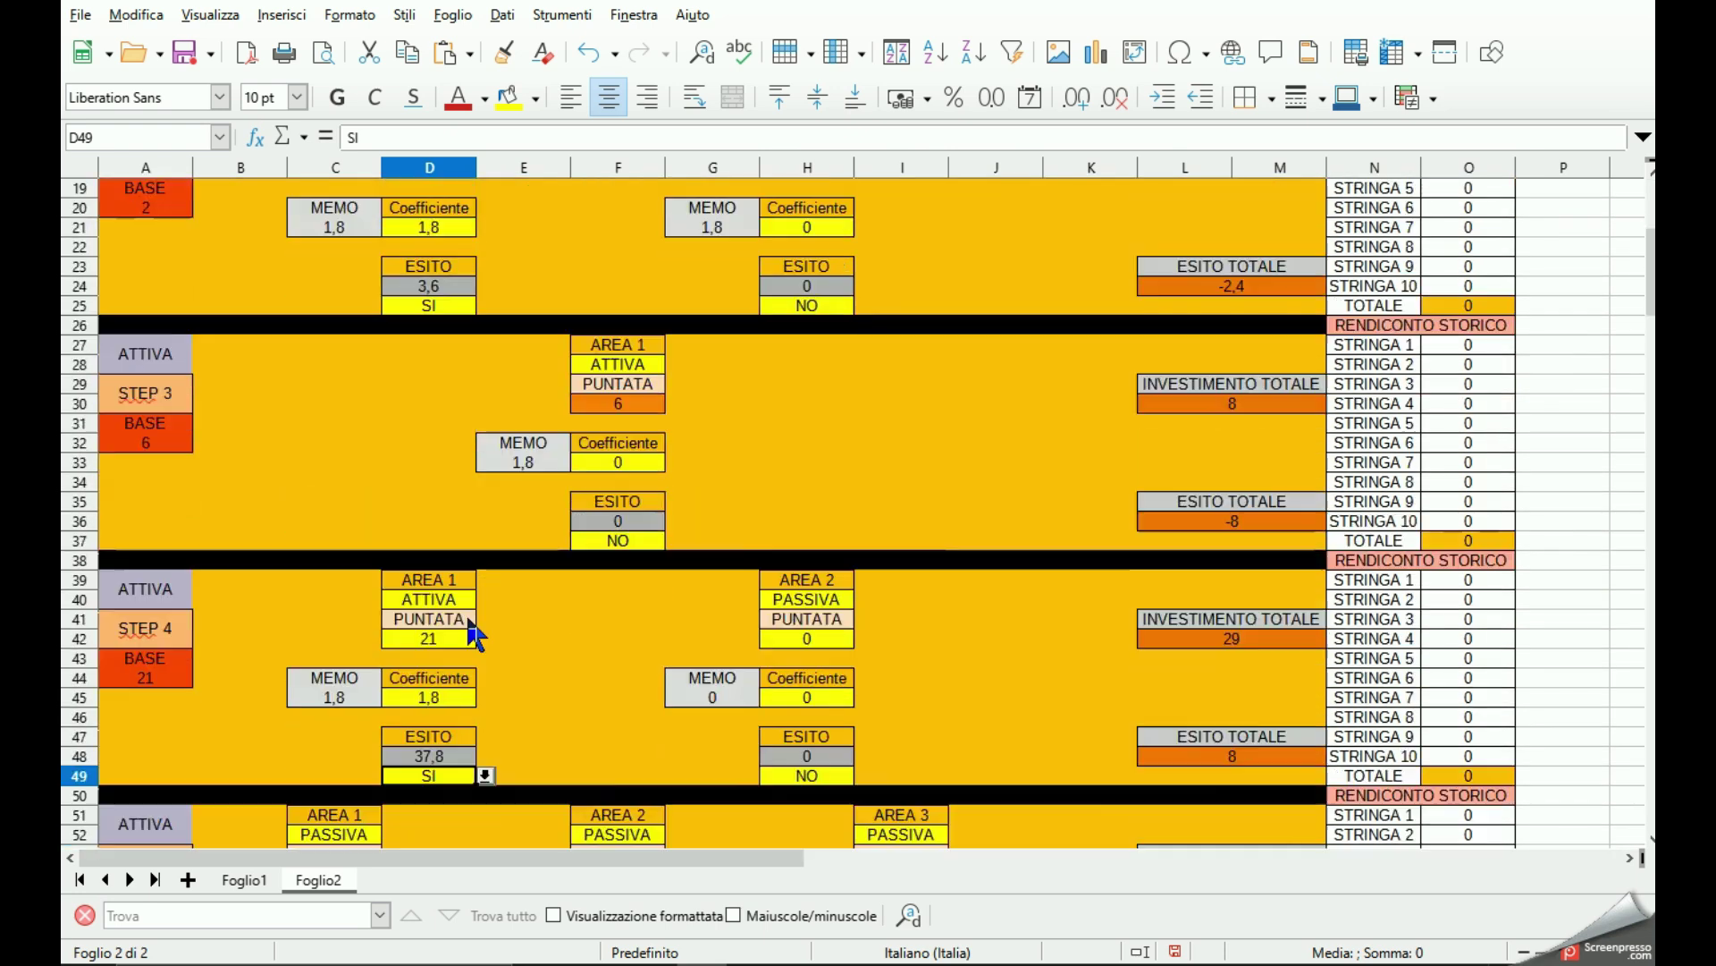
scroll(468, 624, down, 1)
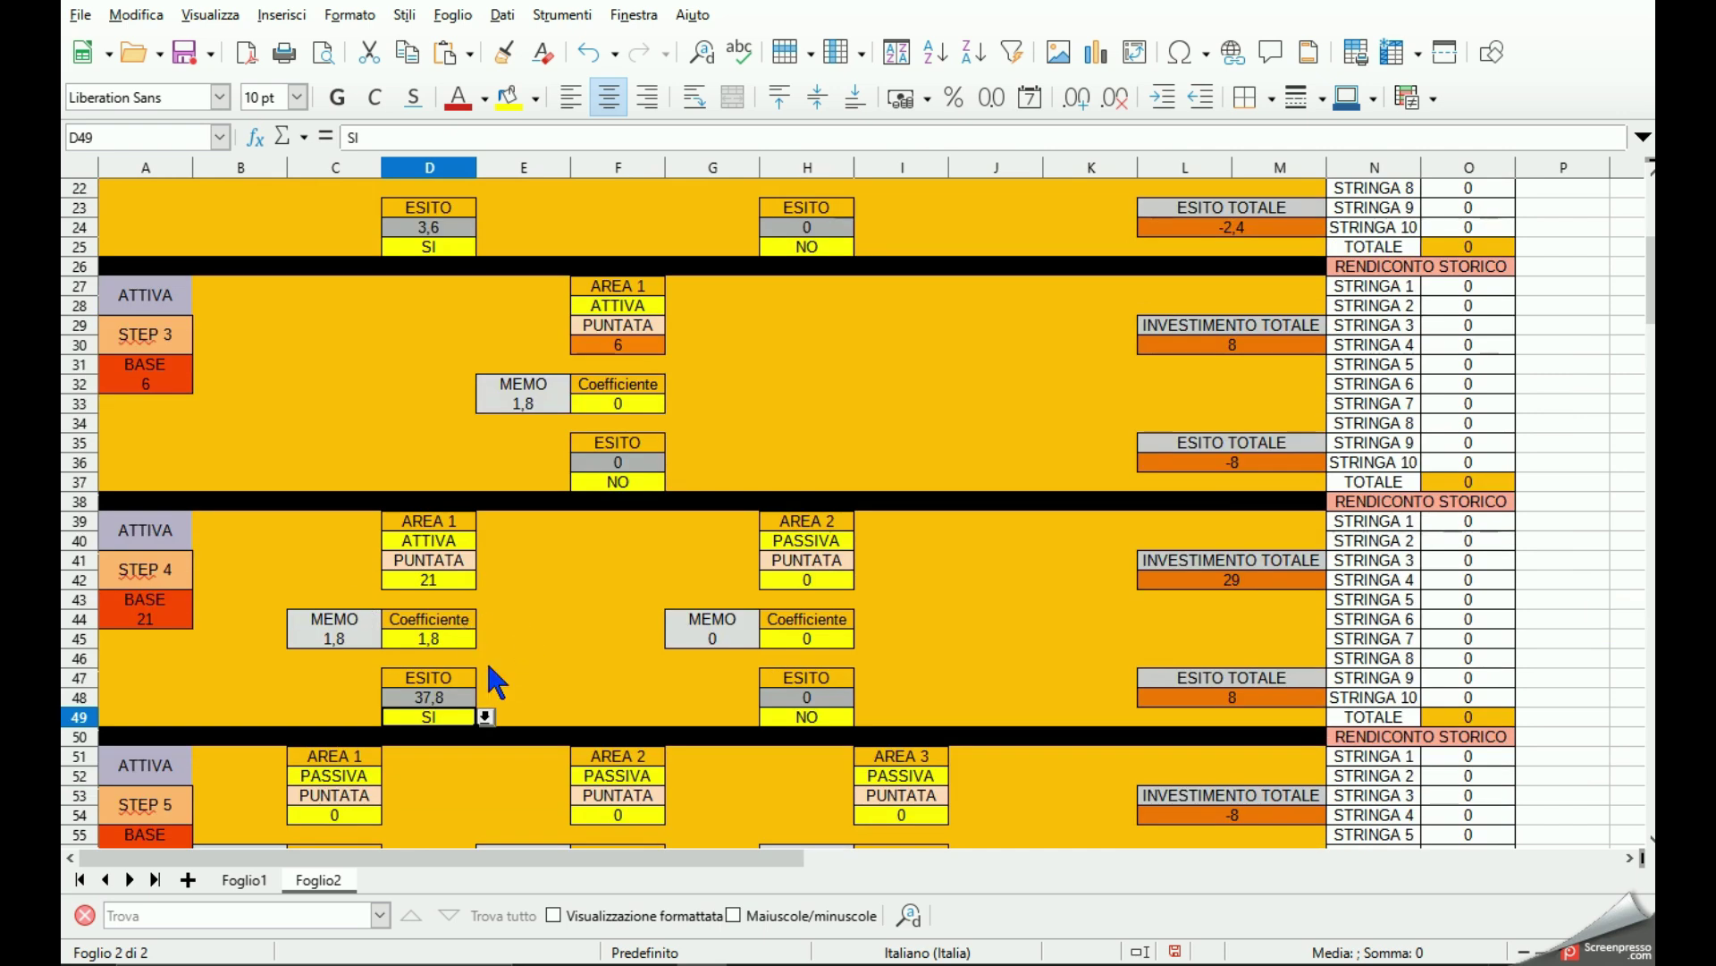
click(466, 581)
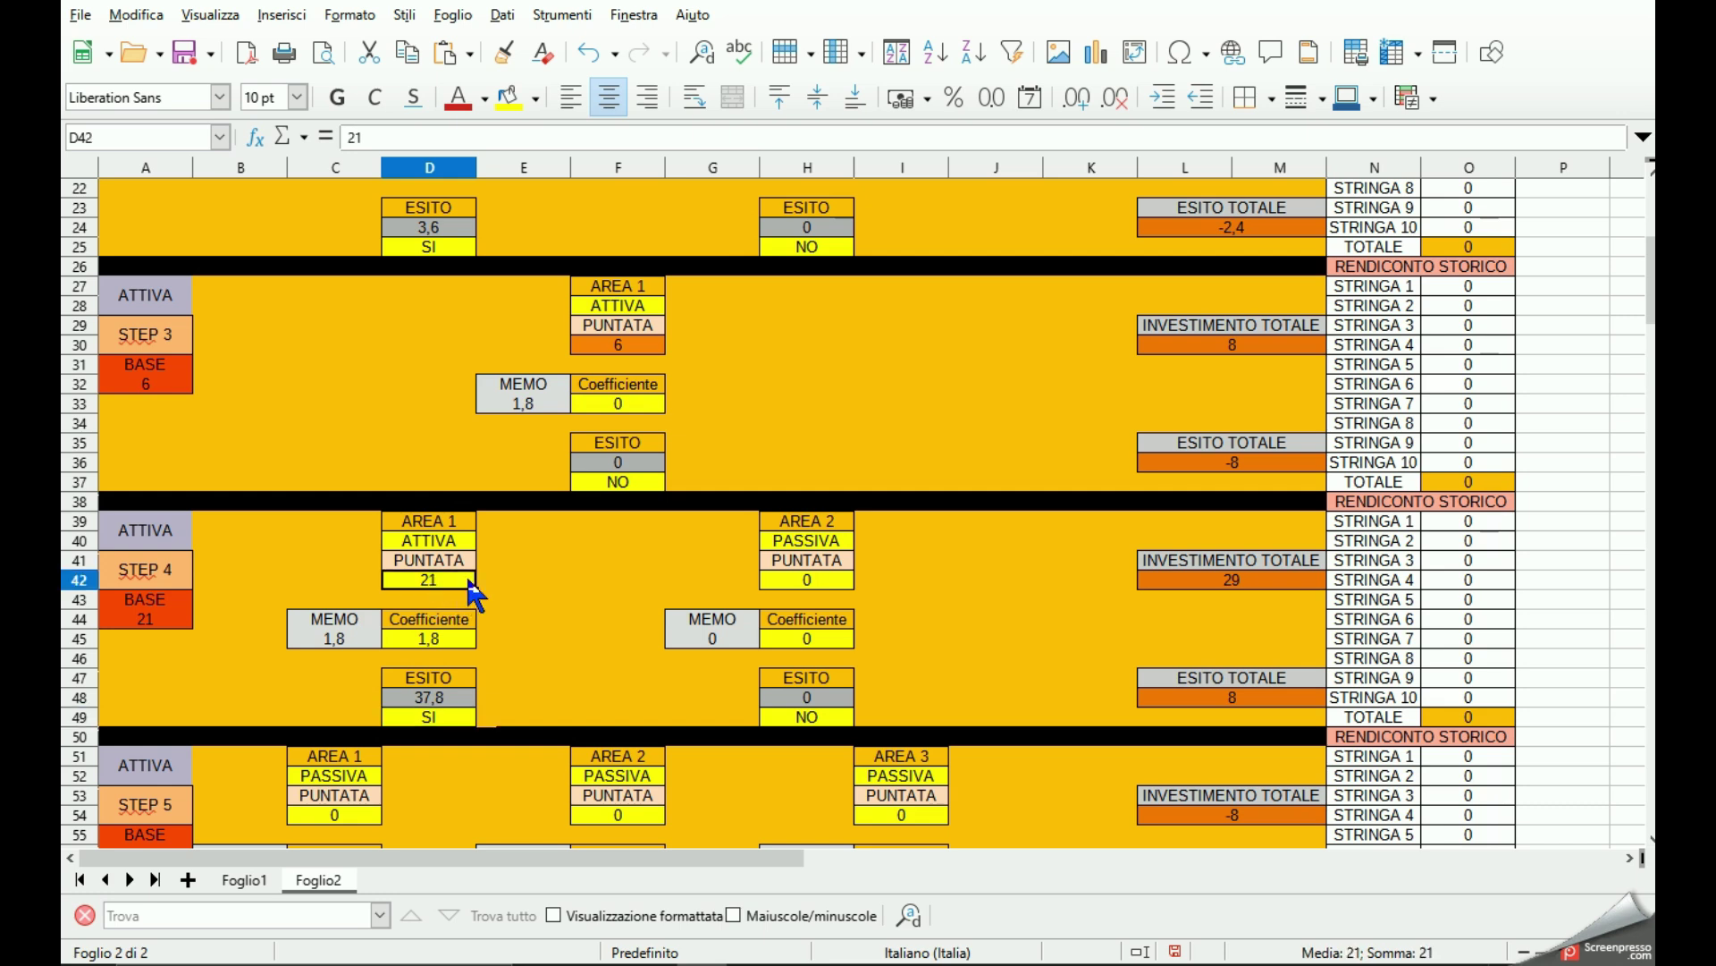
text(0)
key(Return)
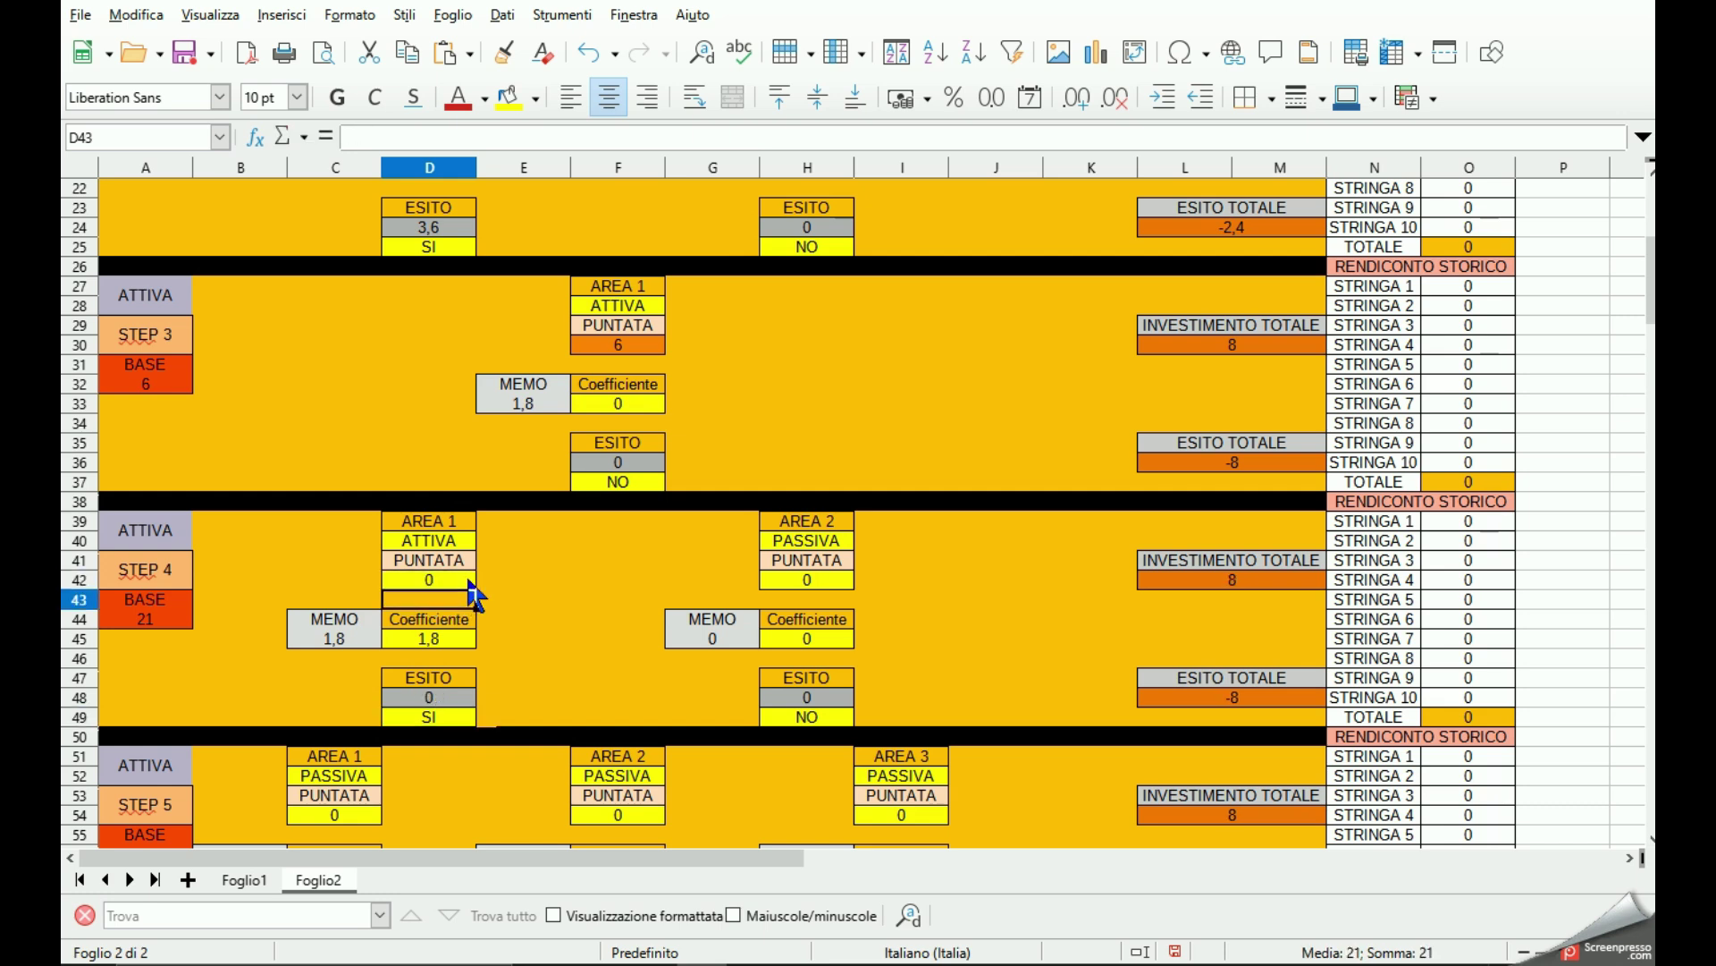
Set Area 1's coefficient in D45 to 0 and its outcome in D49 to NO.
click(421, 636)
click(485, 639)
click(461, 650)
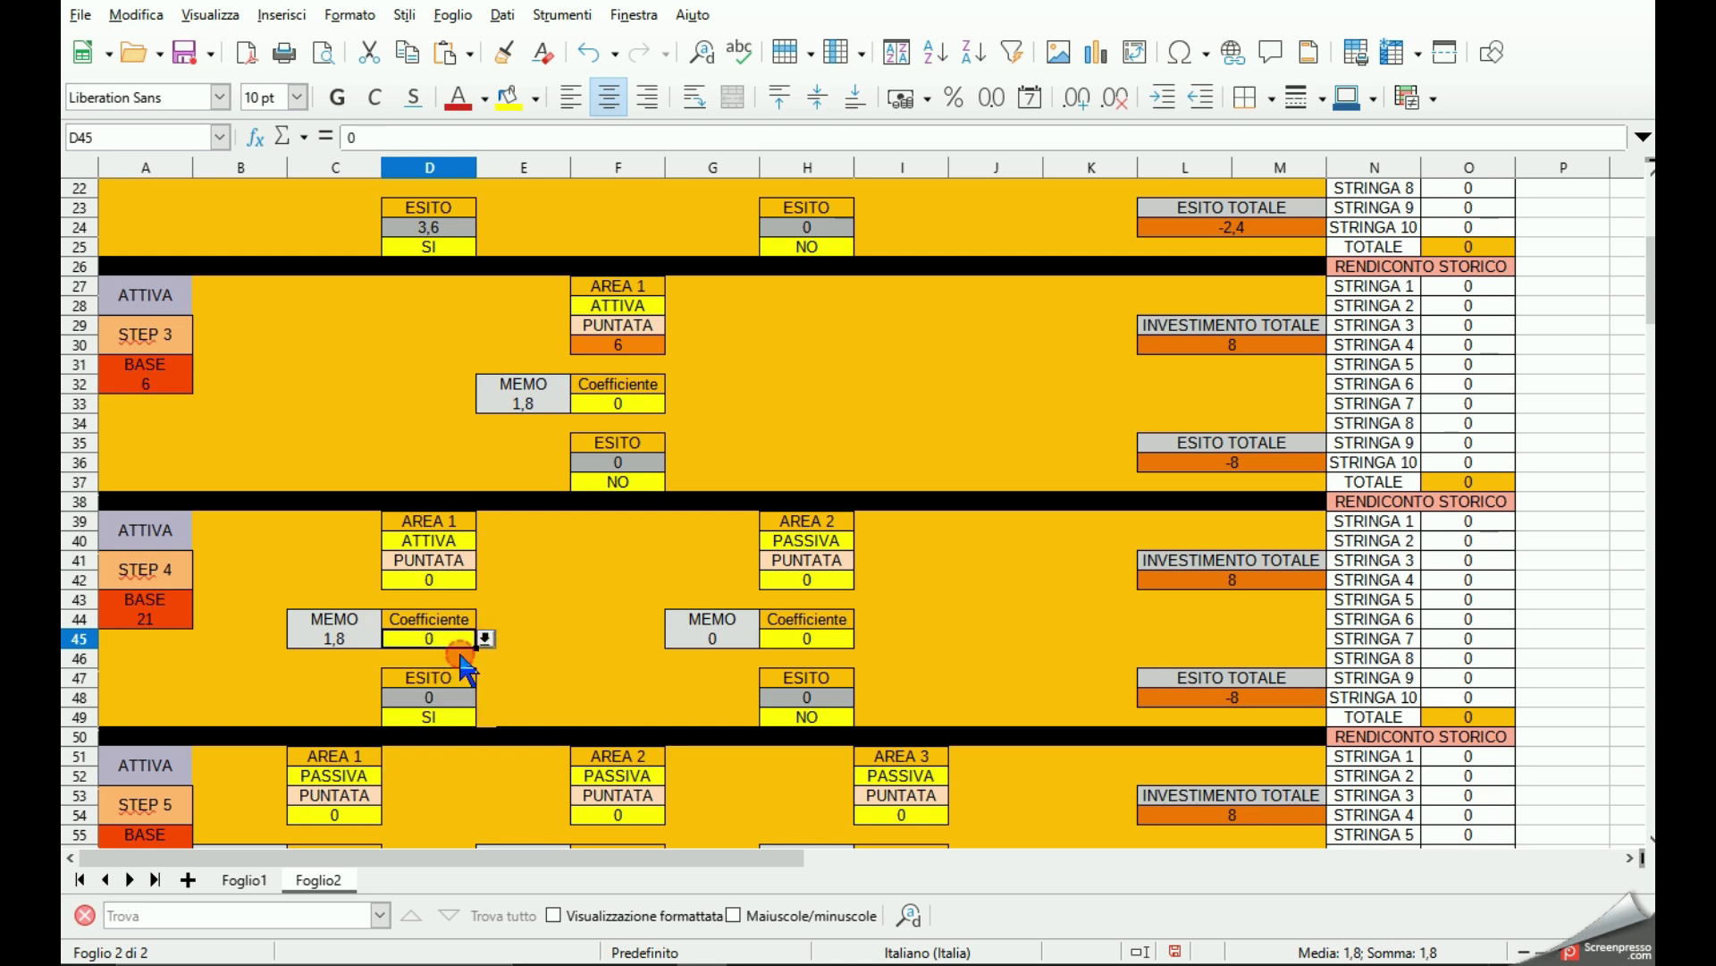
click(454, 716)
click(484, 716)
click(429, 760)
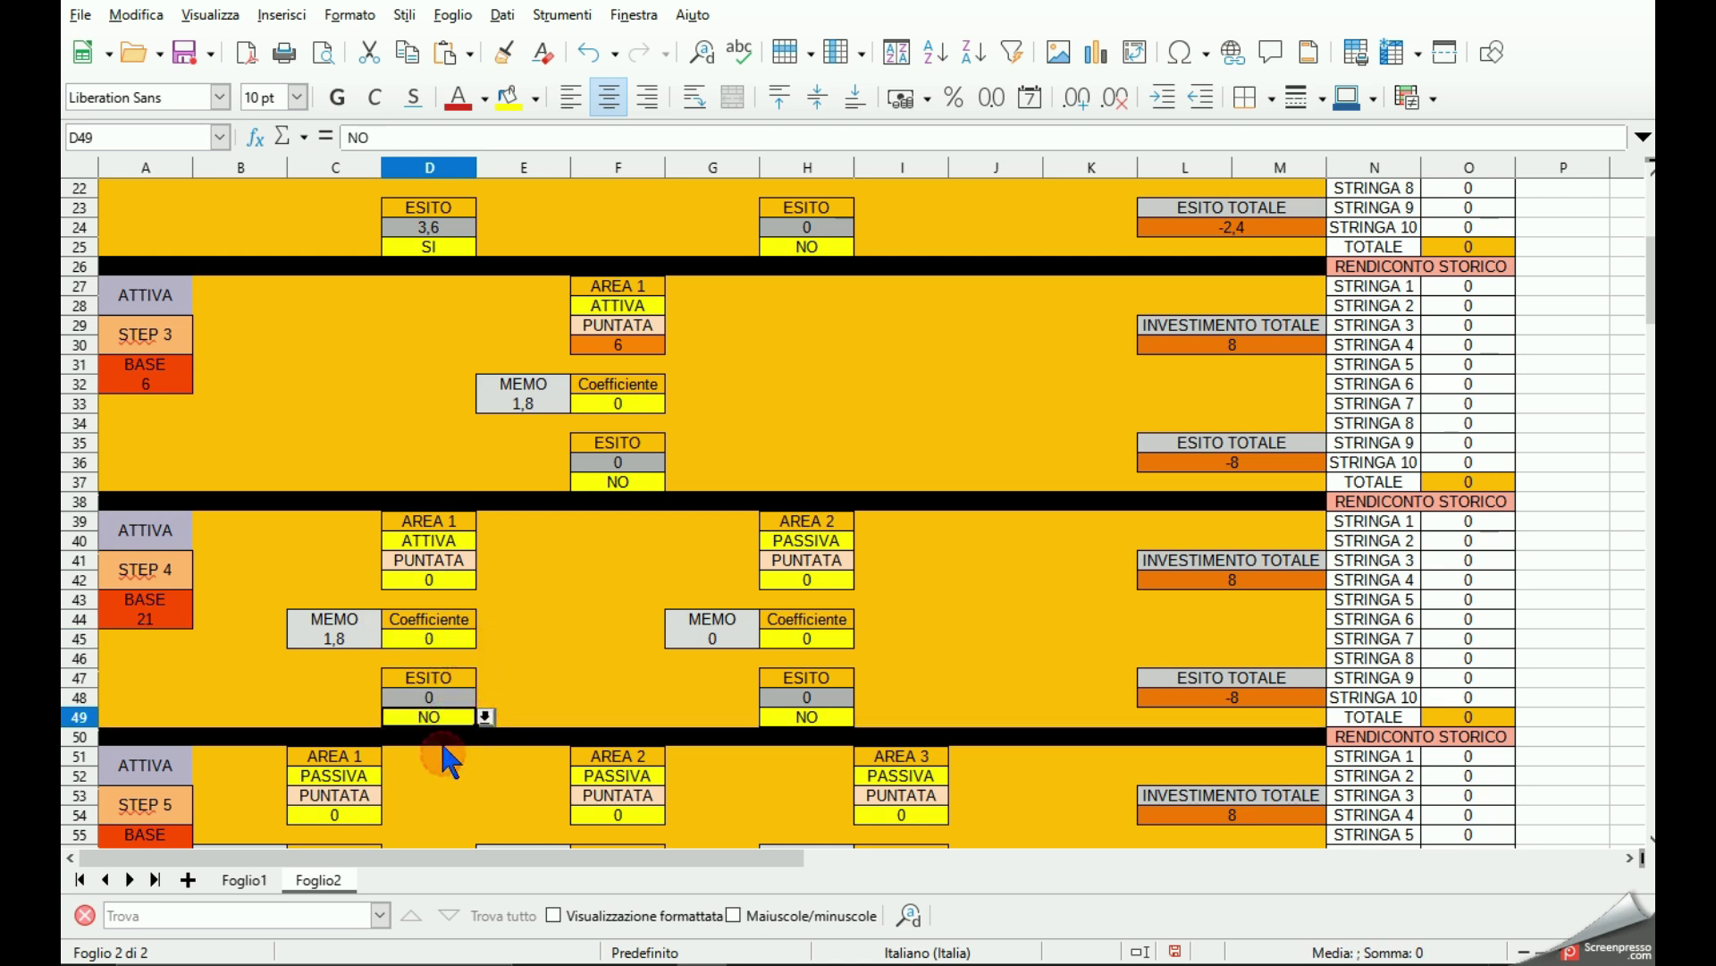
Switch Area 2's status in H40 from PASSIVA to ATTIVA and check the BASE formula in A44.
click(805, 542)
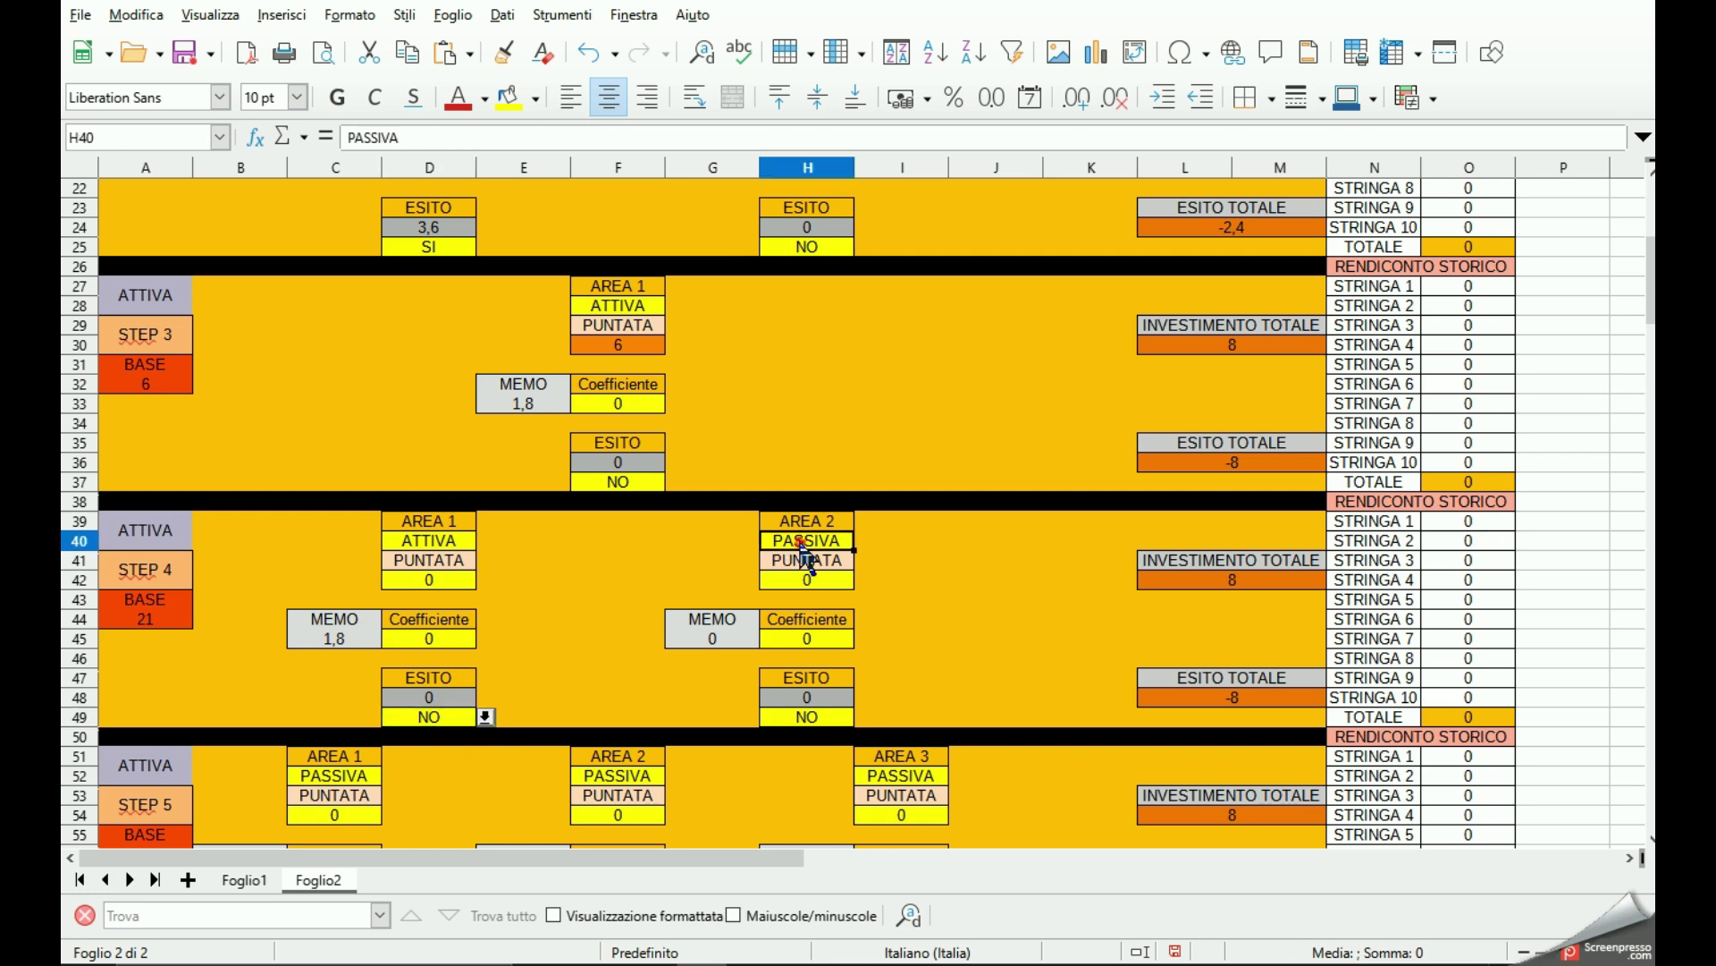
click(864, 540)
click(804, 565)
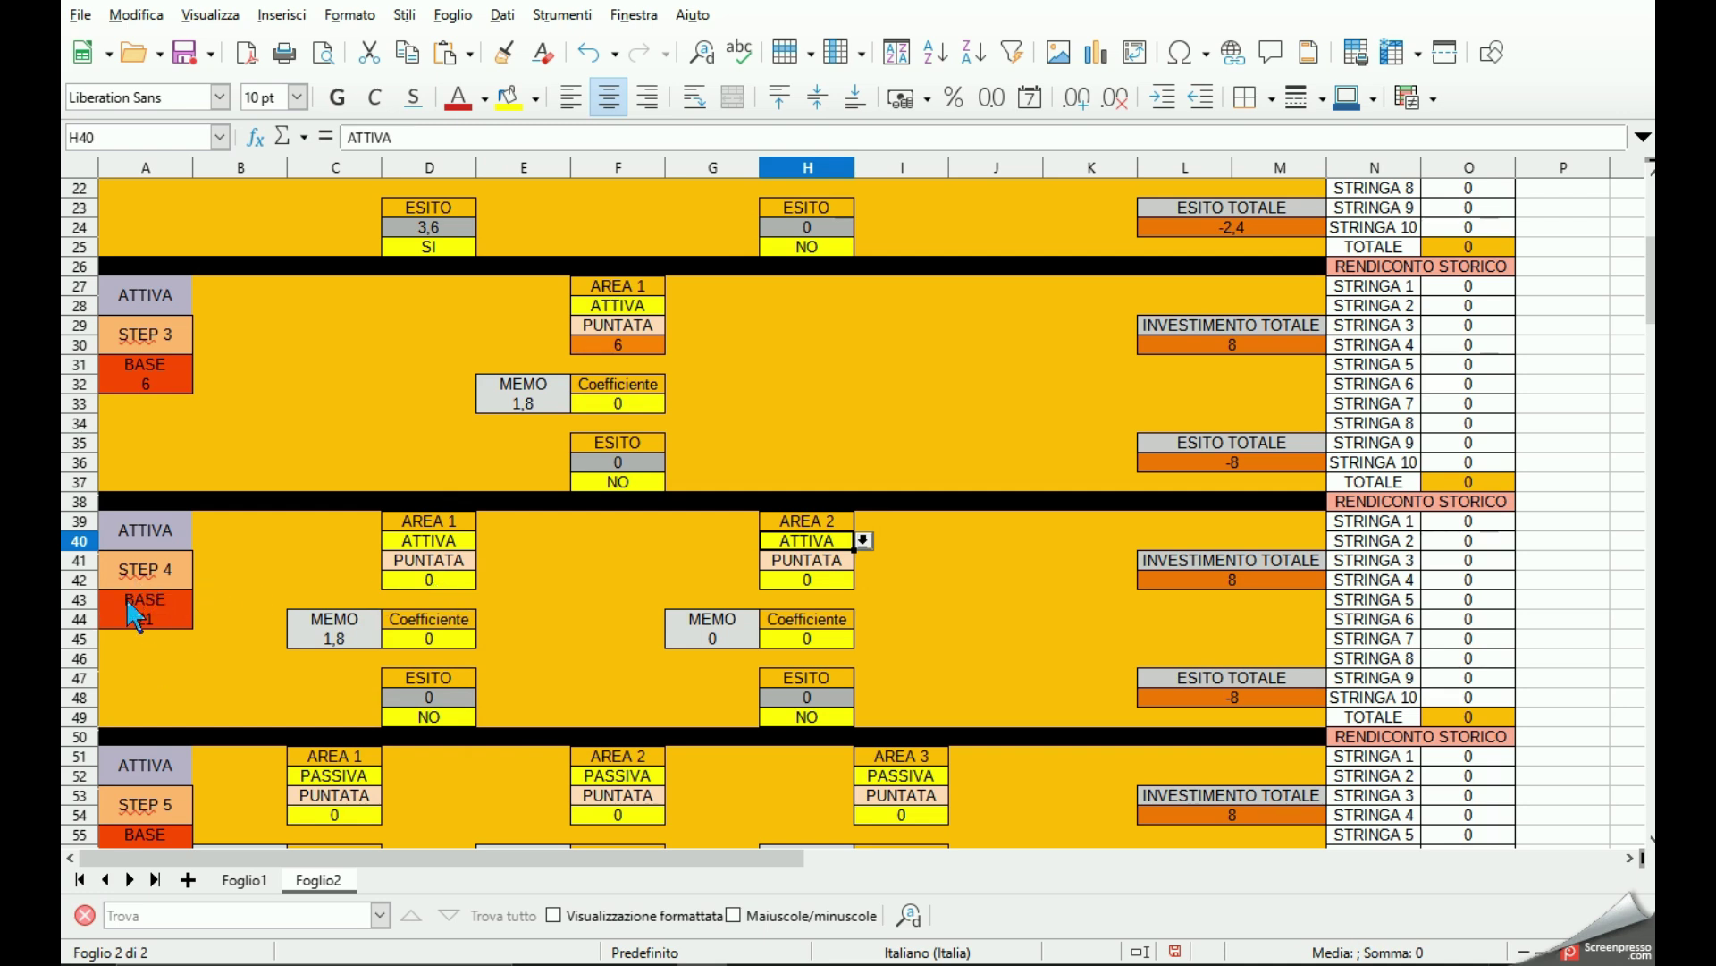
click(157, 624)
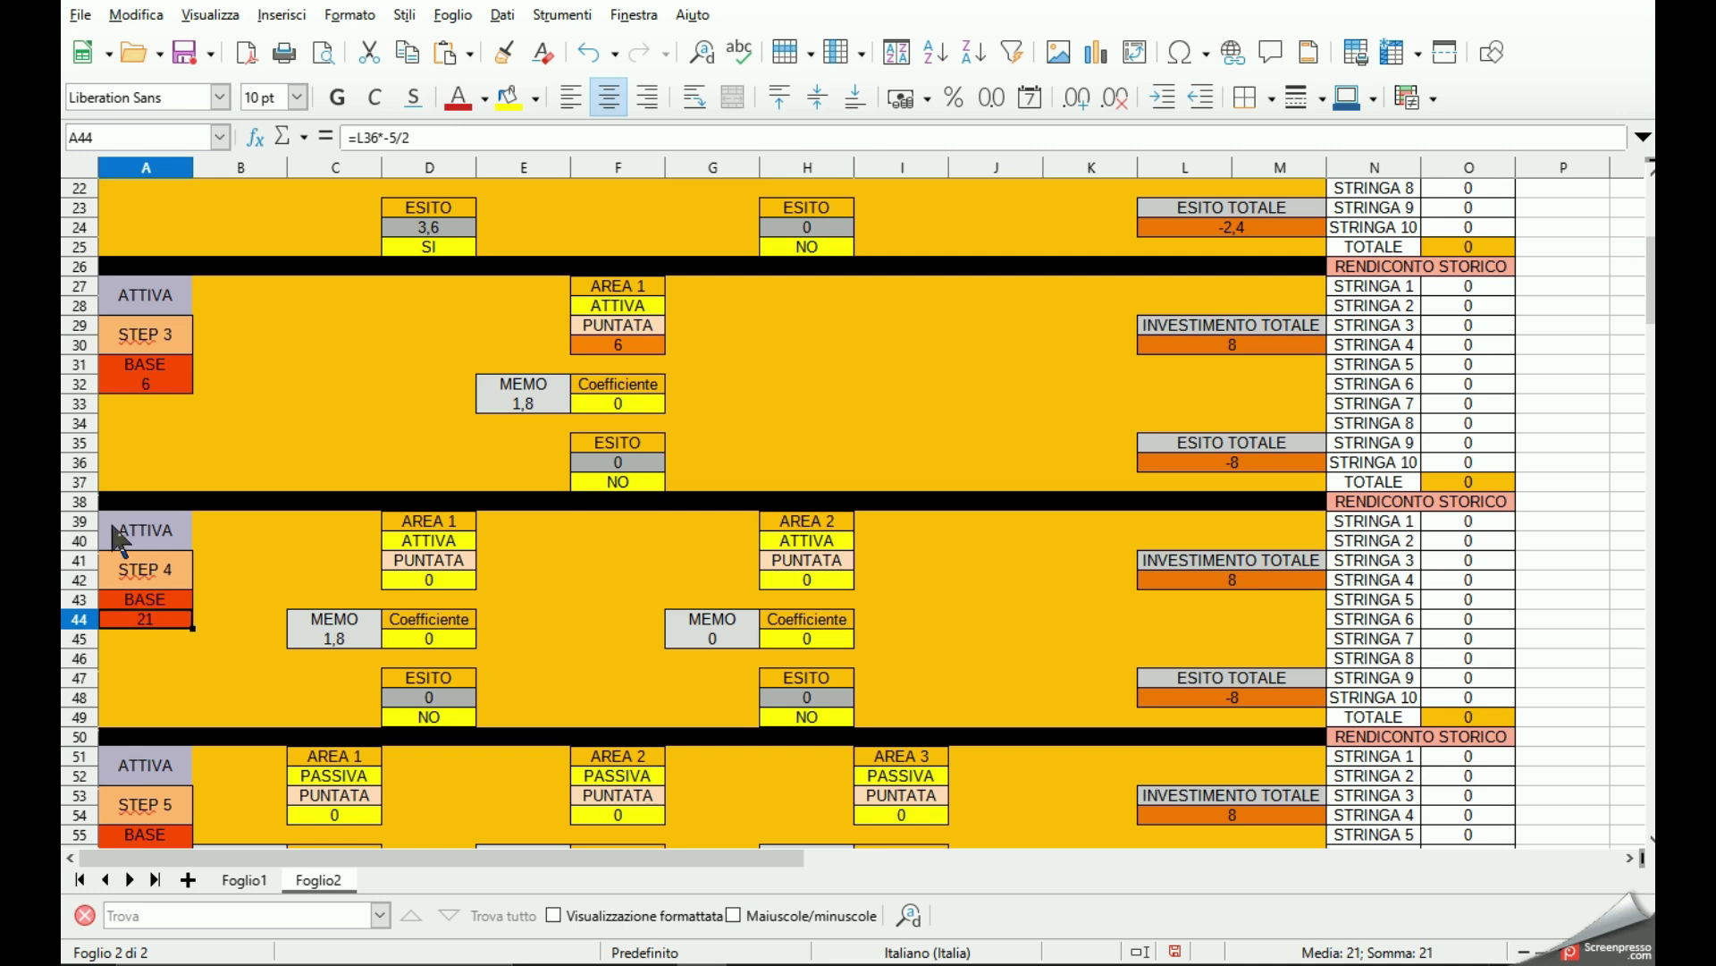
Enter 11 as both STEP 4 stakes, Area 1 in D42 and Area 2 in H42.
click(432, 581)
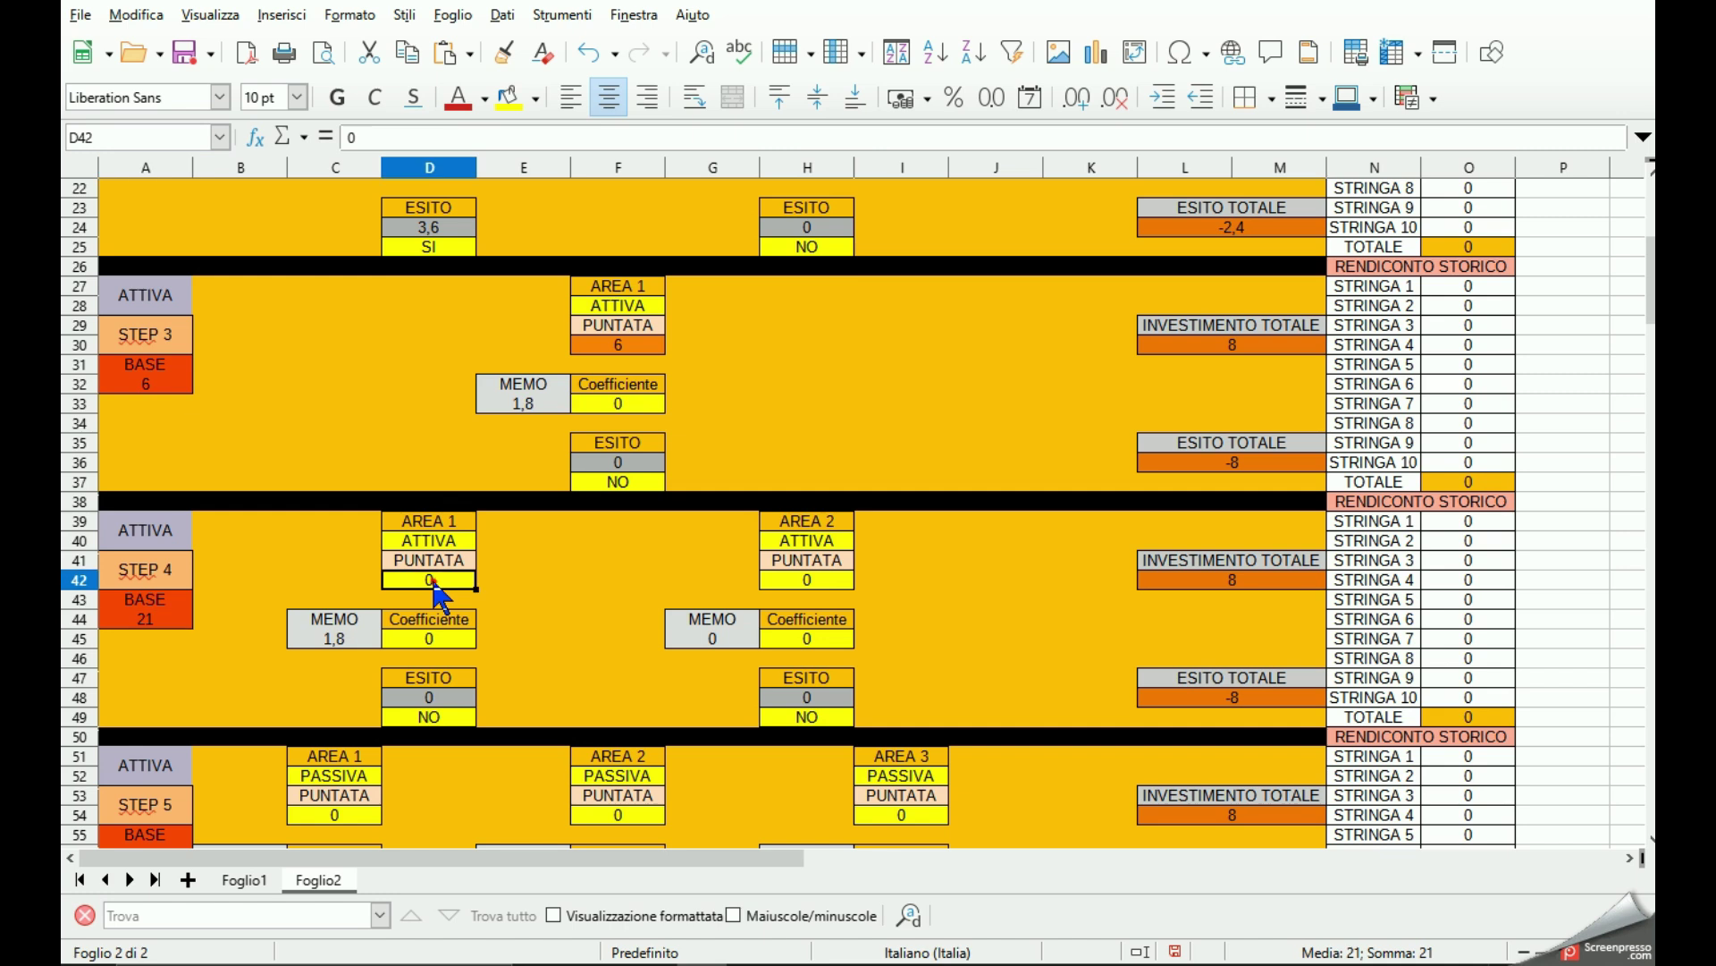
click(799, 581)
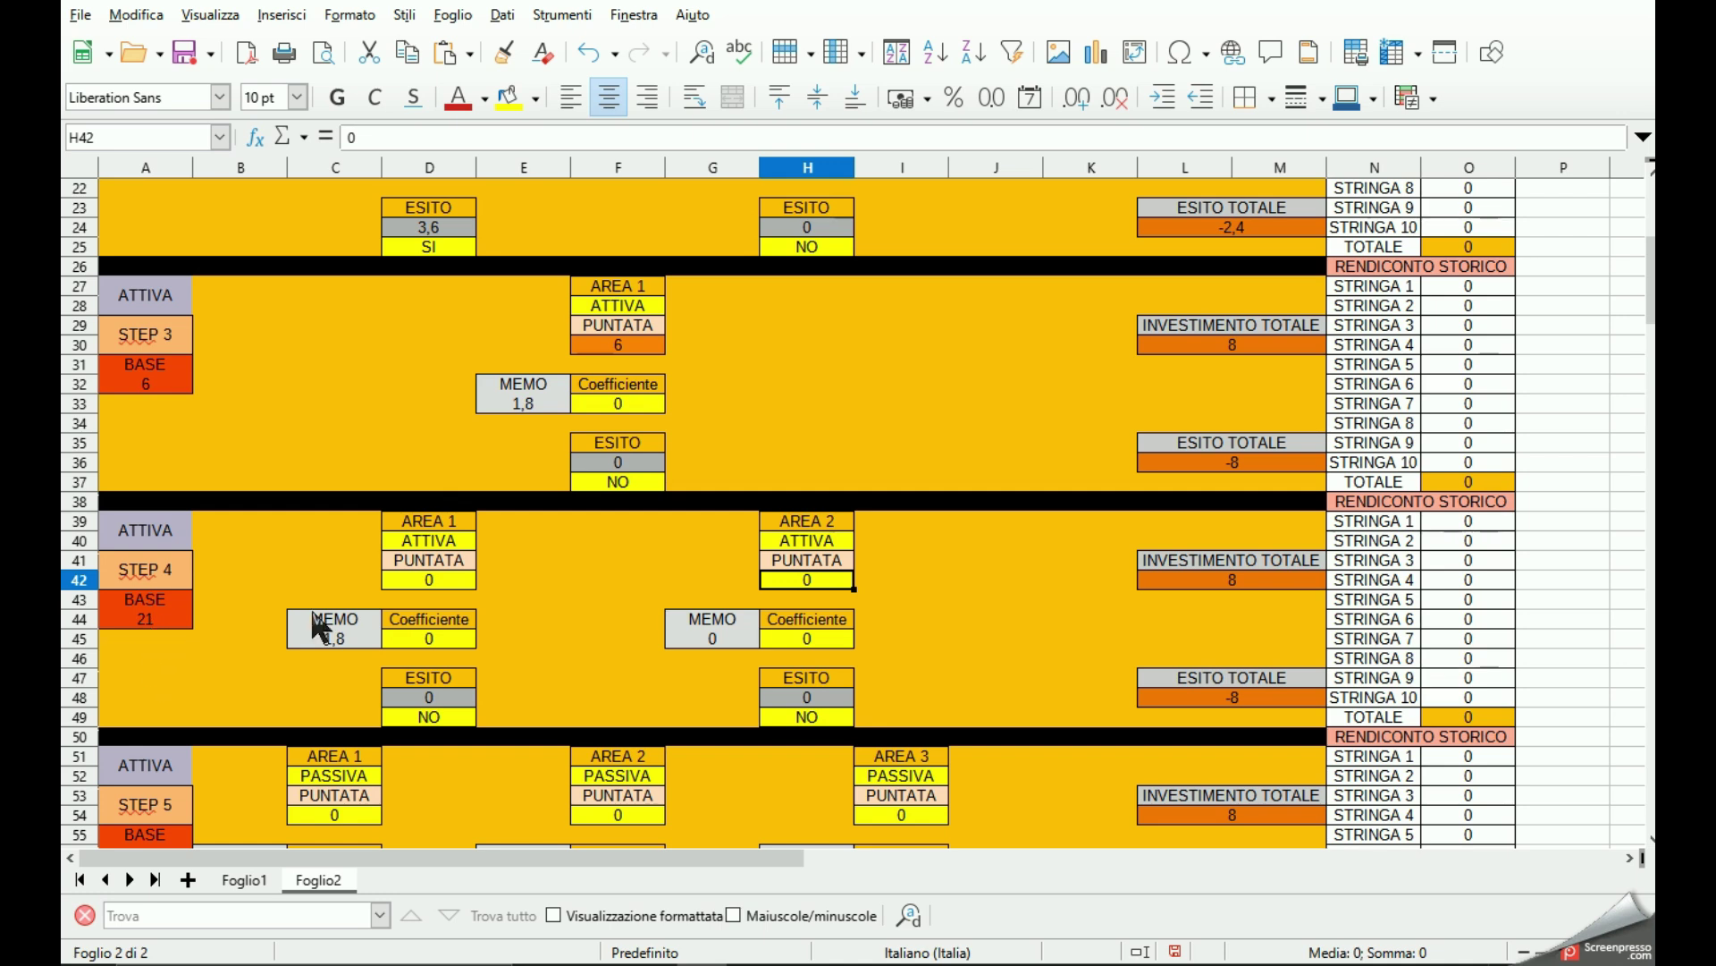
click(431, 581)
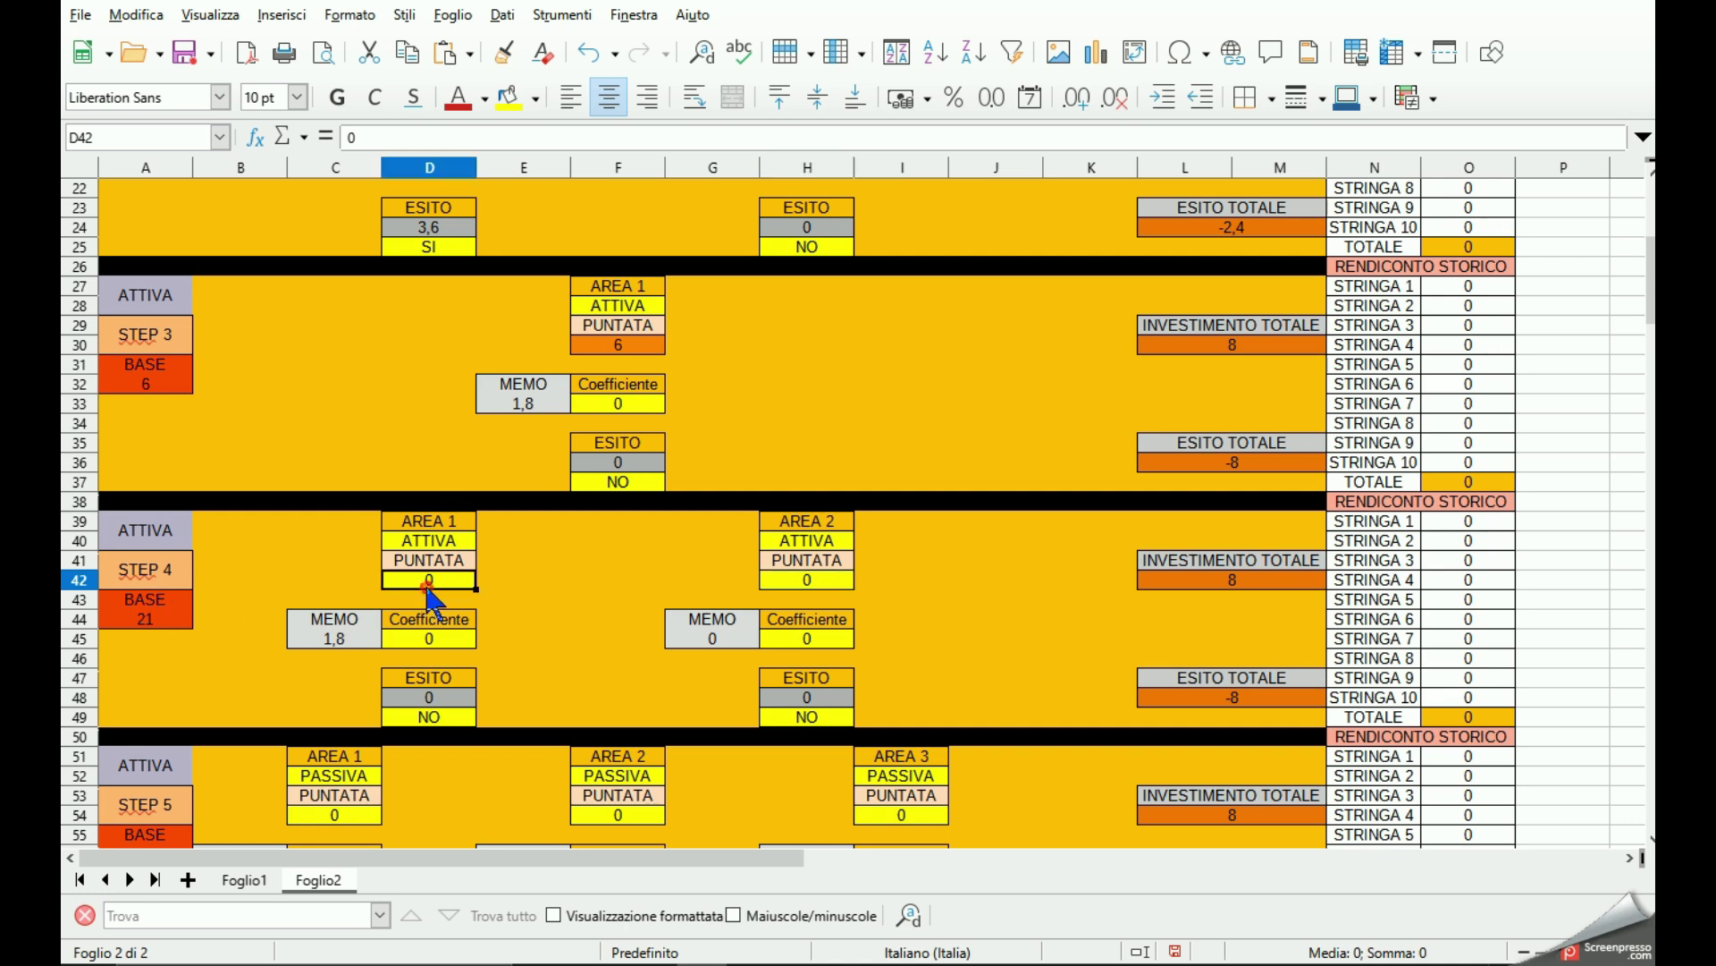
text(11)
key(Return)
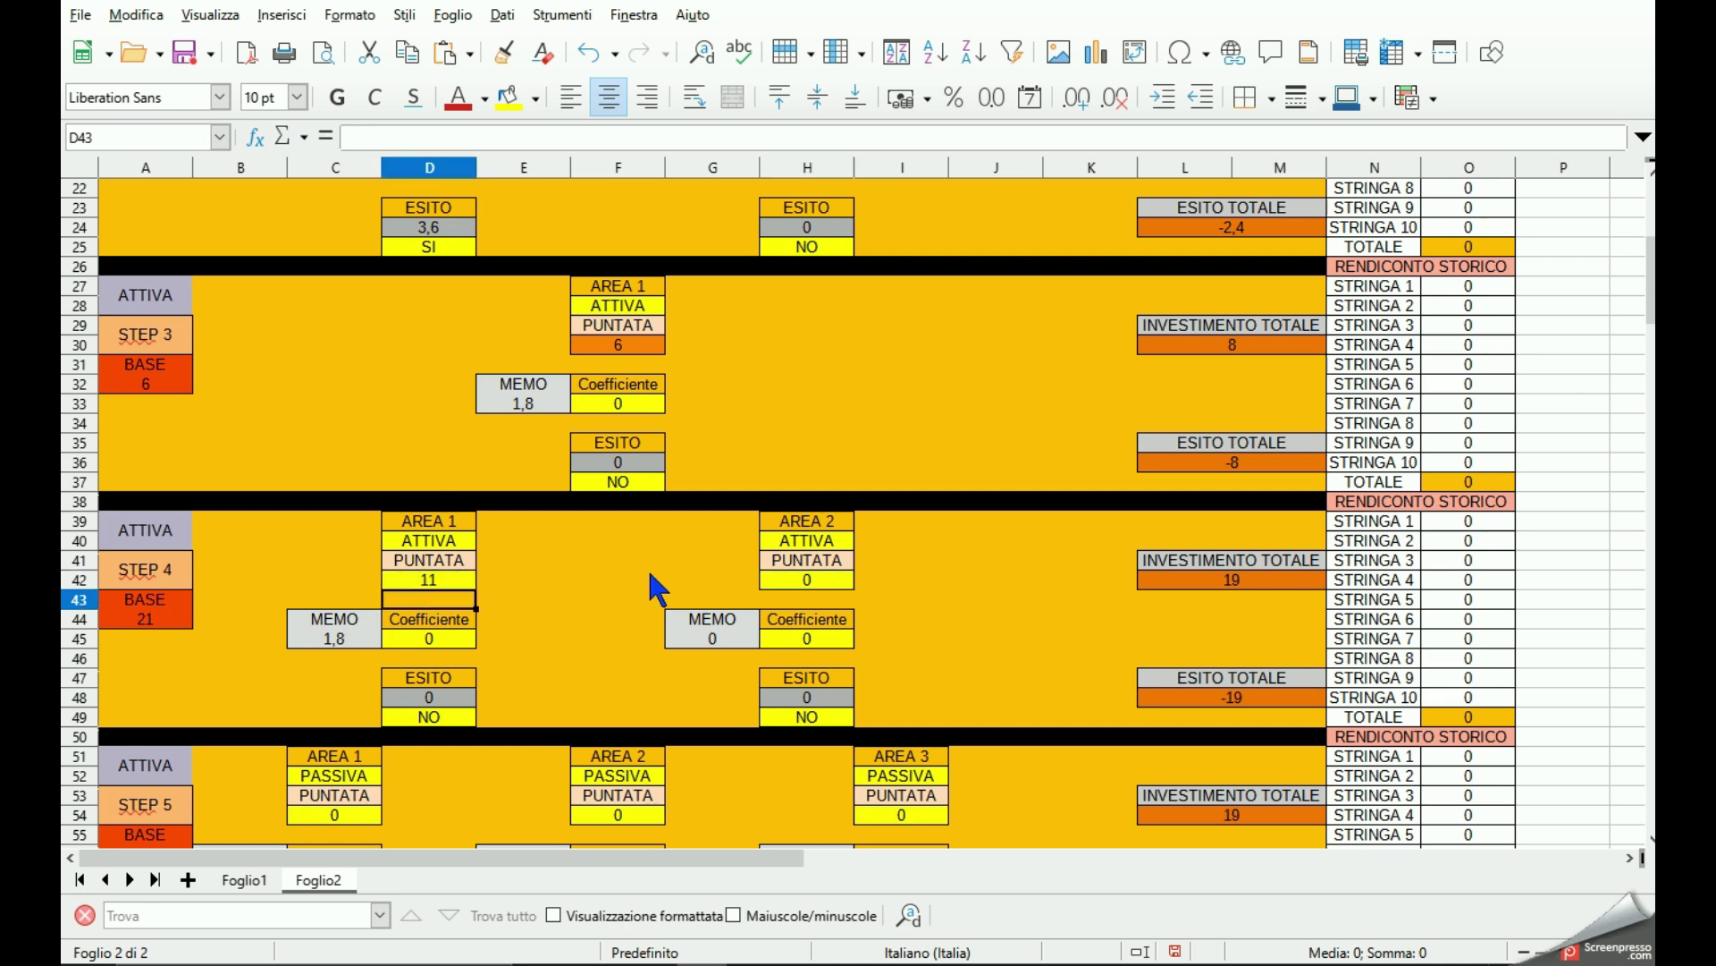
click(786, 581)
text(11)
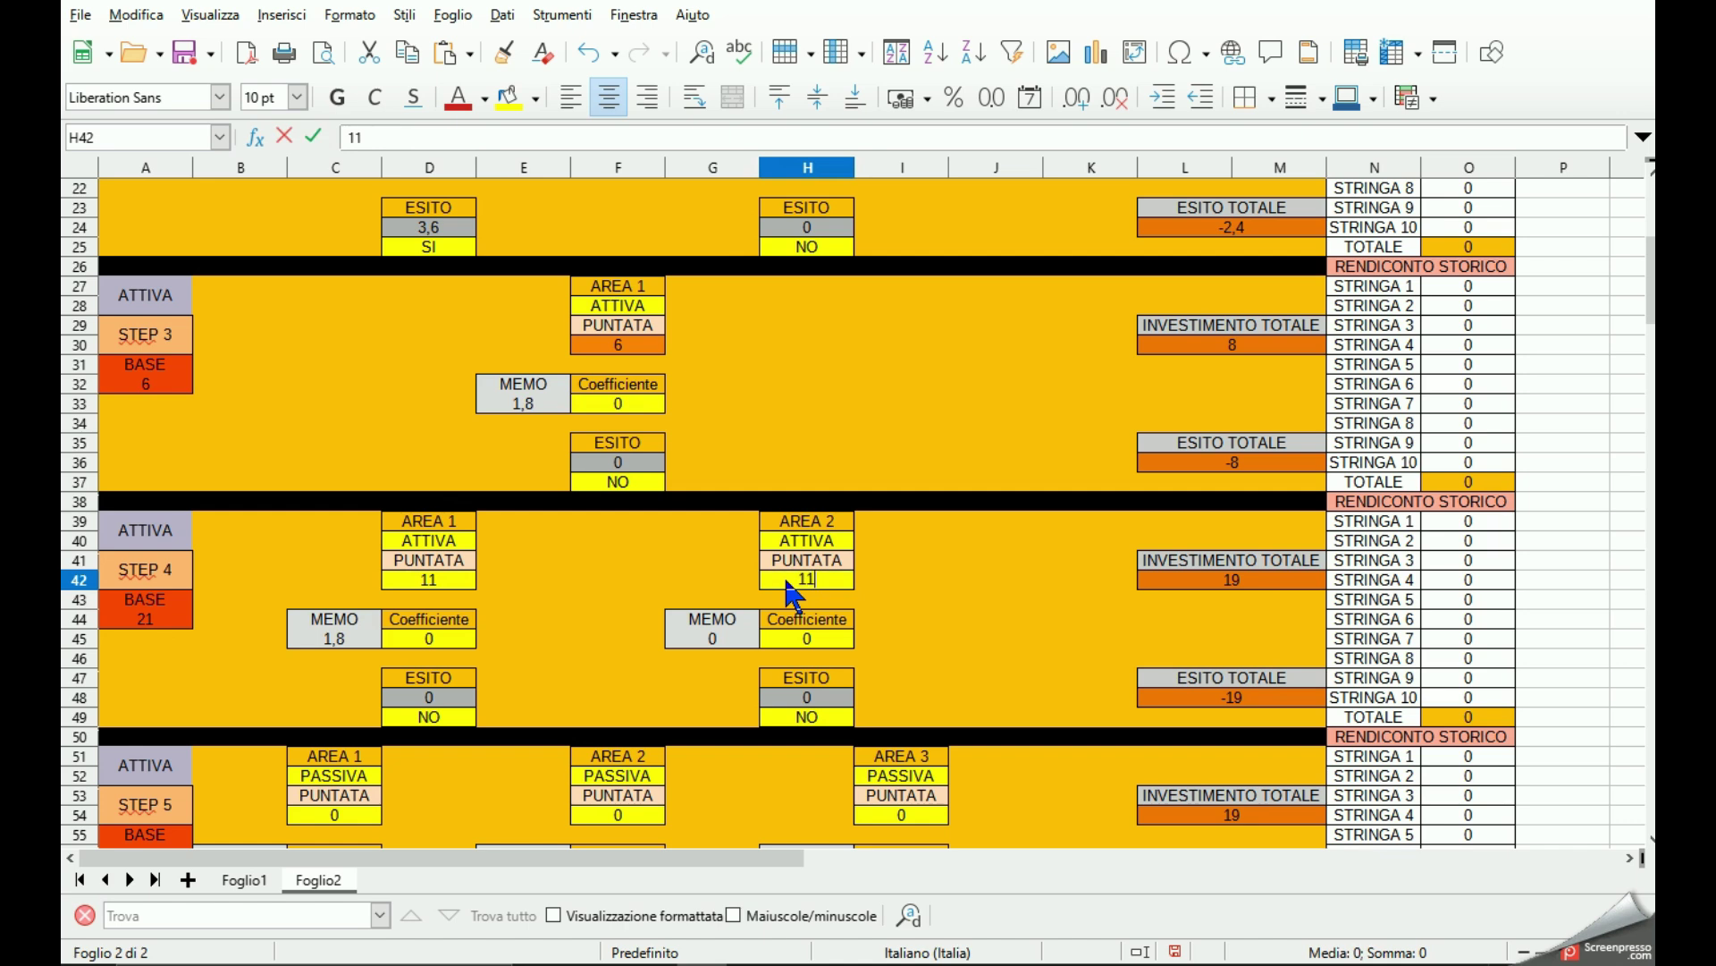
key(Return)
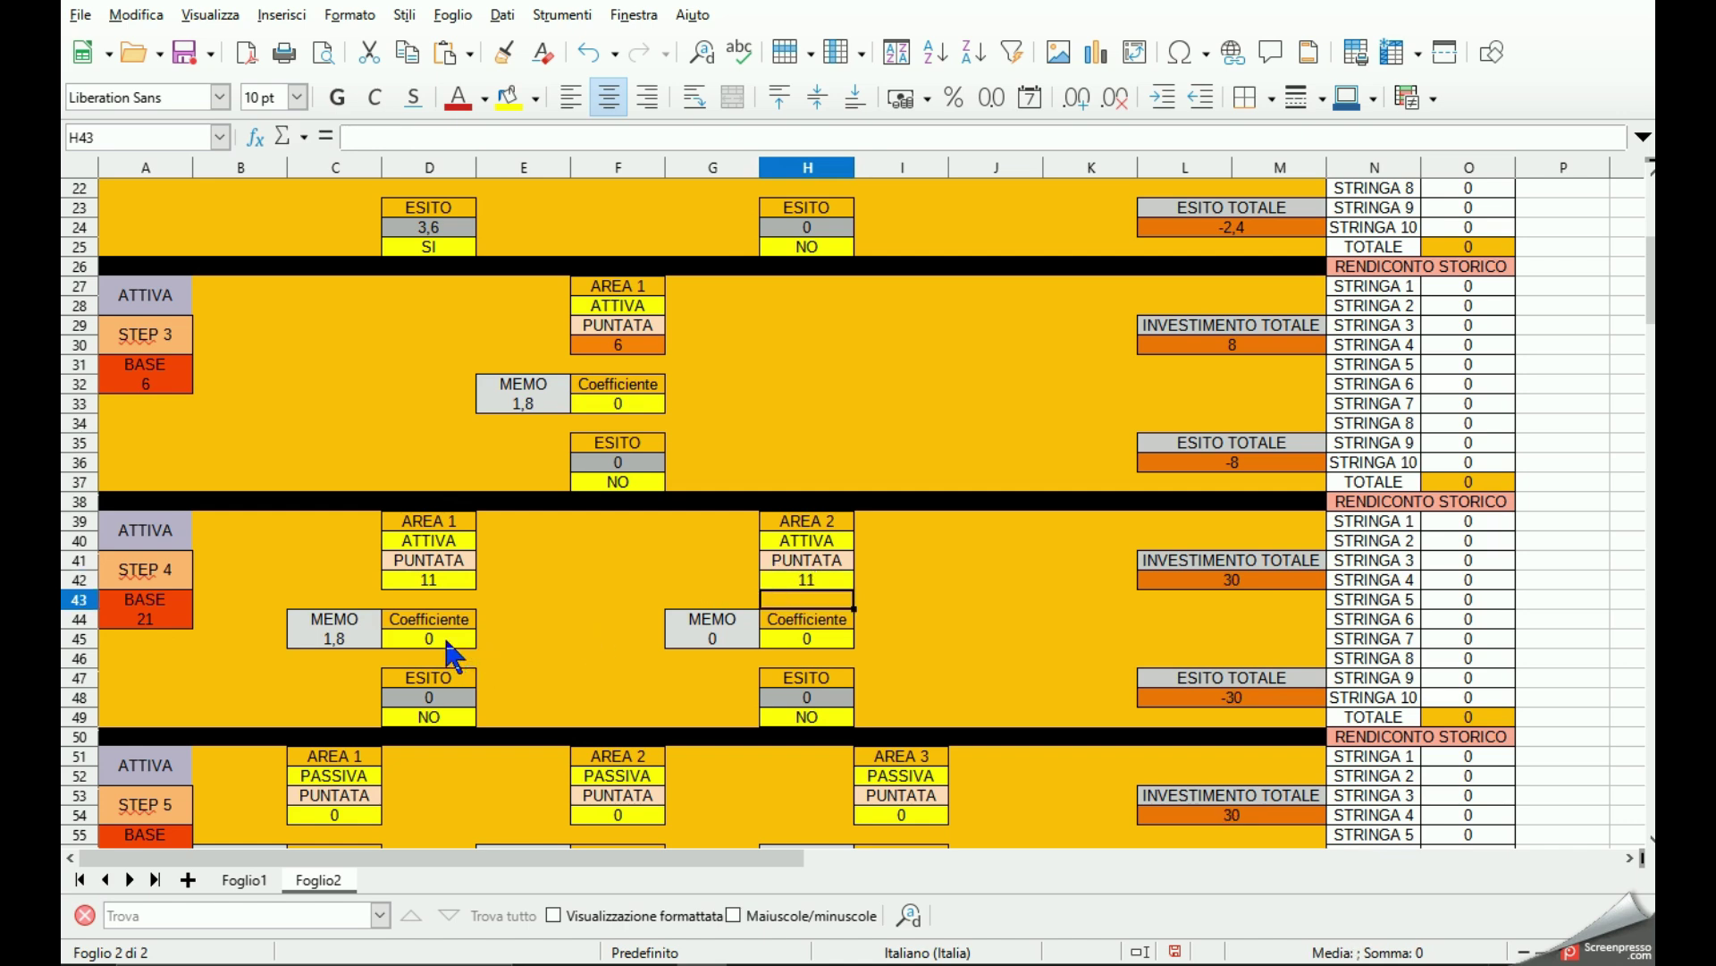
Set Area 1's coefficient in D45 to 1,80 and its outcome in D49 to SI.
click(446, 640)
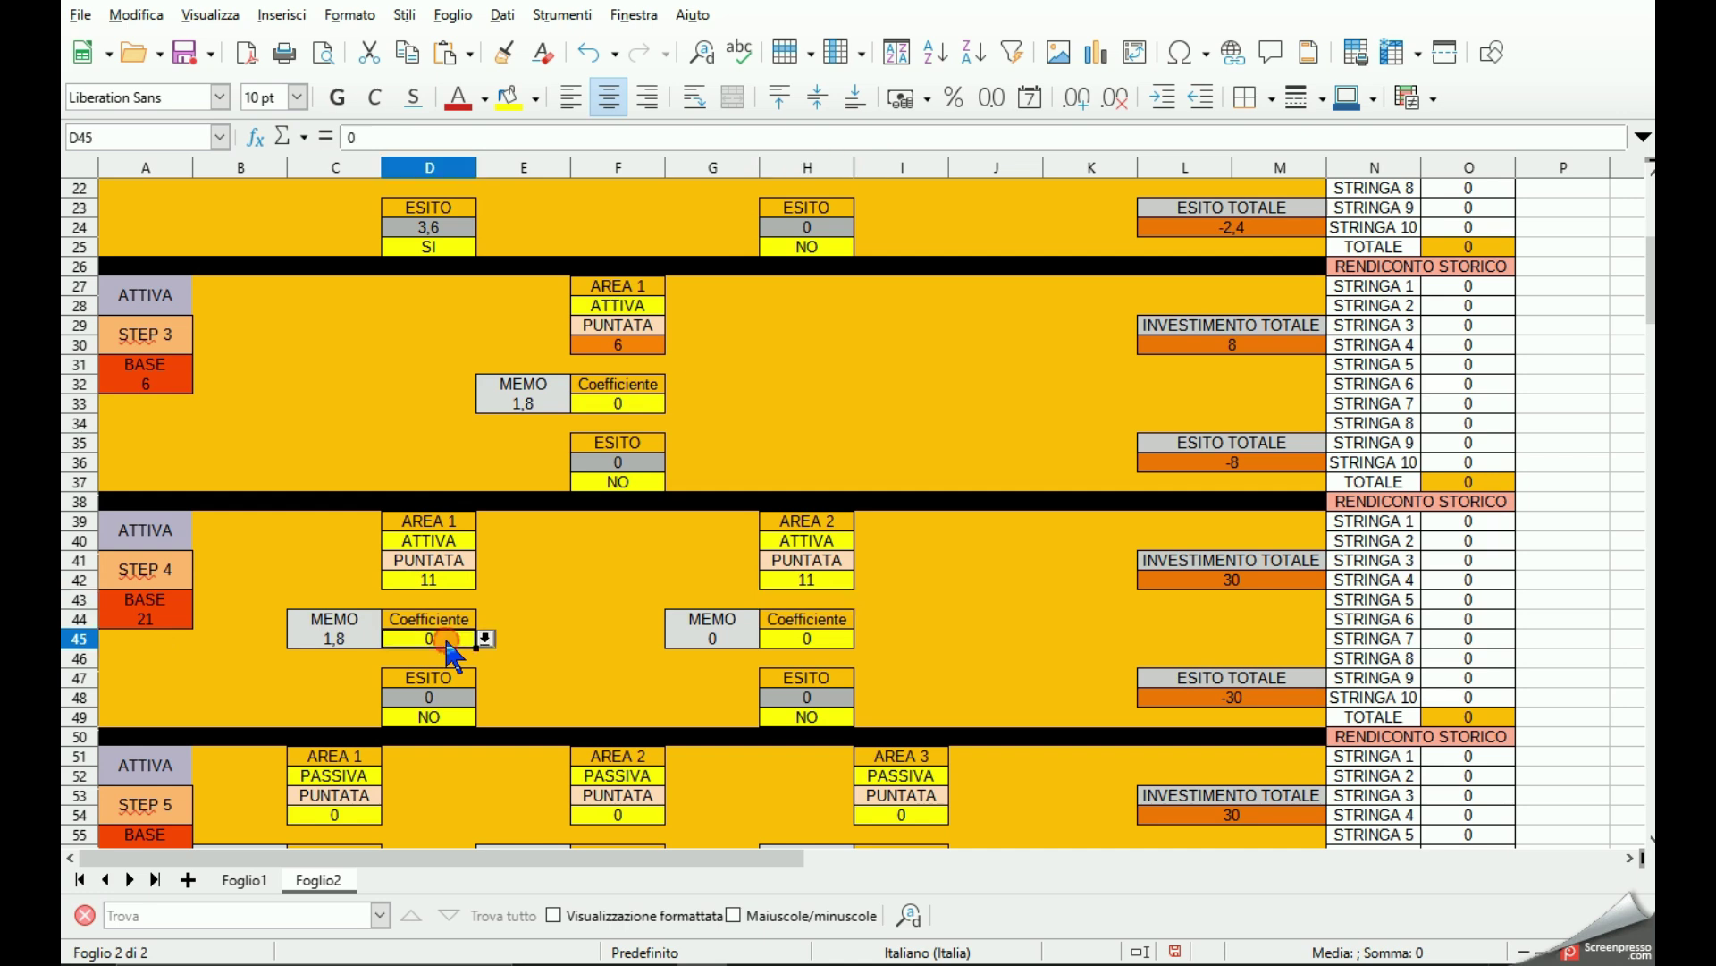
click(485, 638)
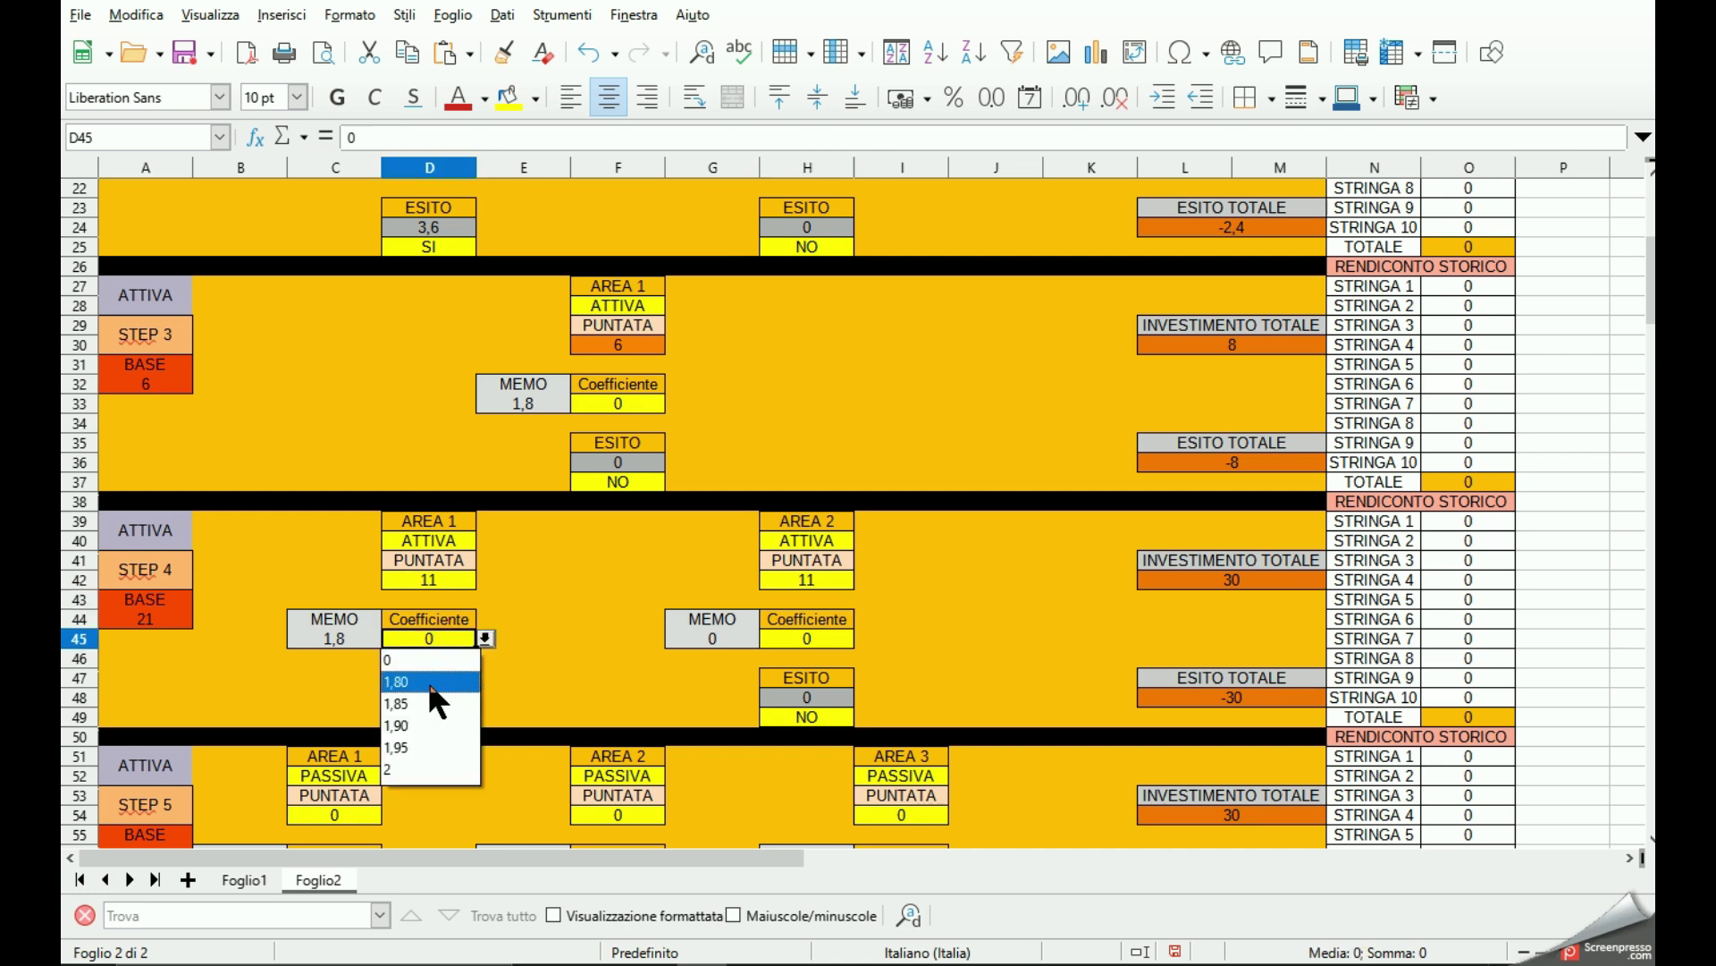
click(430, 682)
click(454, 716)
click(485, 716)
click(452, 739)
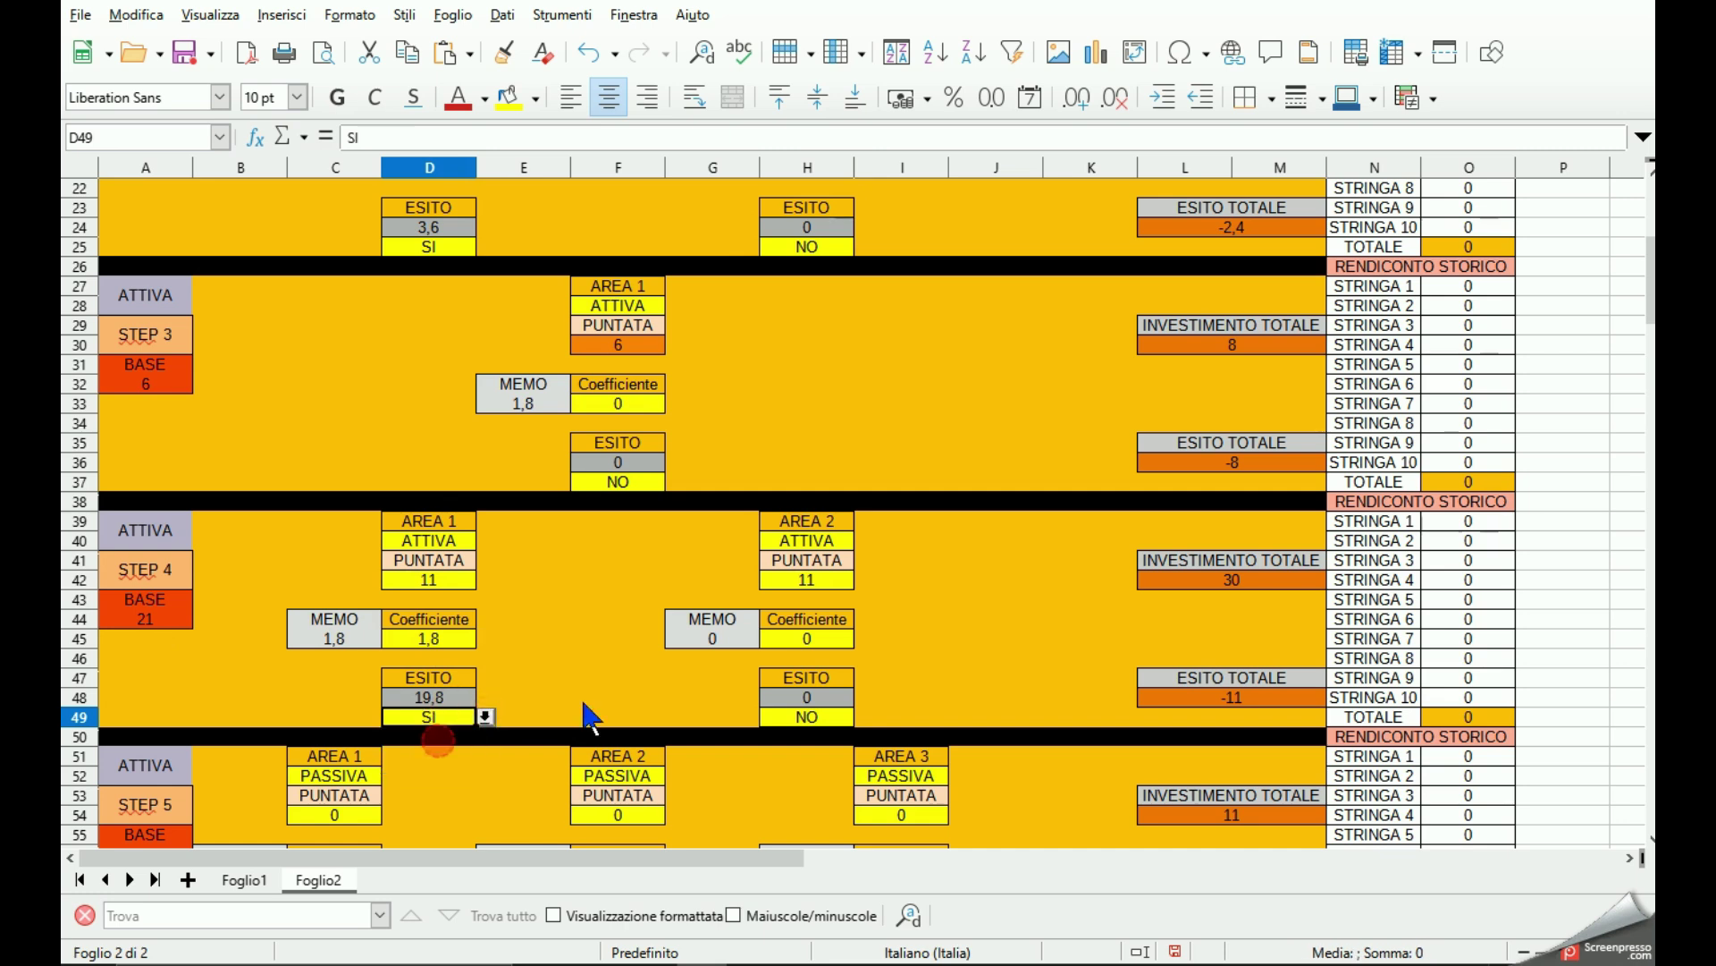
Give Area 2 memo 1,8 in G45, coefficient 1,80 in H45 and outcome SI, then save.
click(724, 641)
click(769, 639)
click(718, 679)
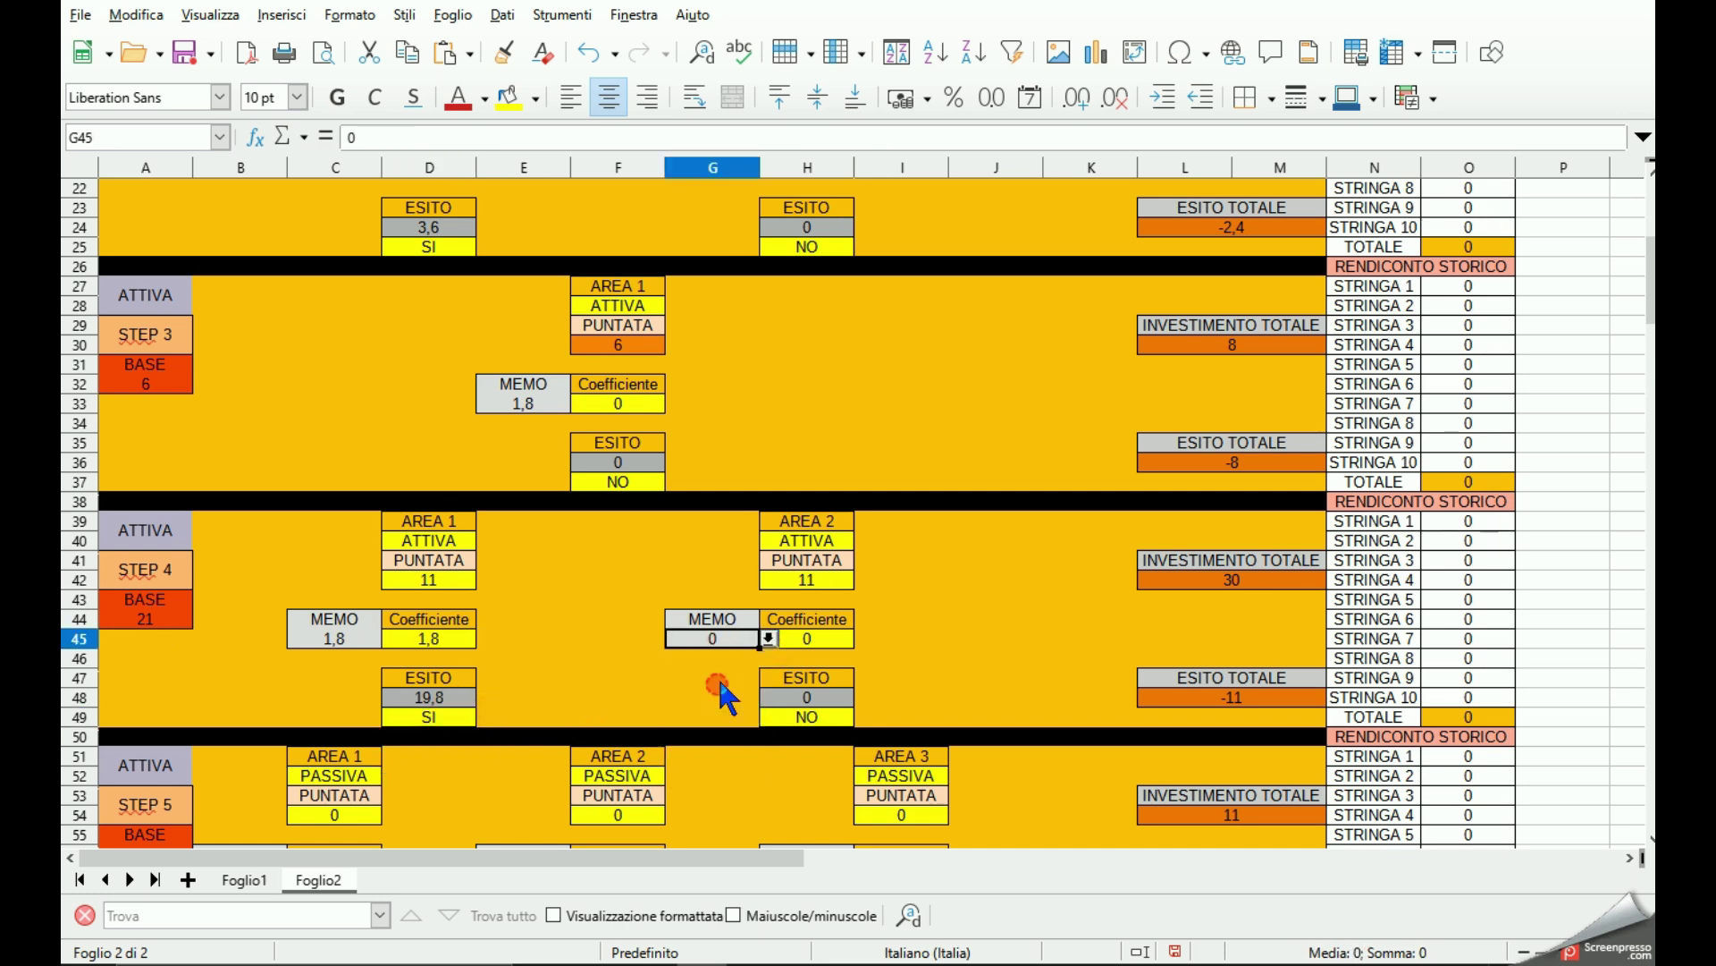
click(840, 638)
click(863, 639)
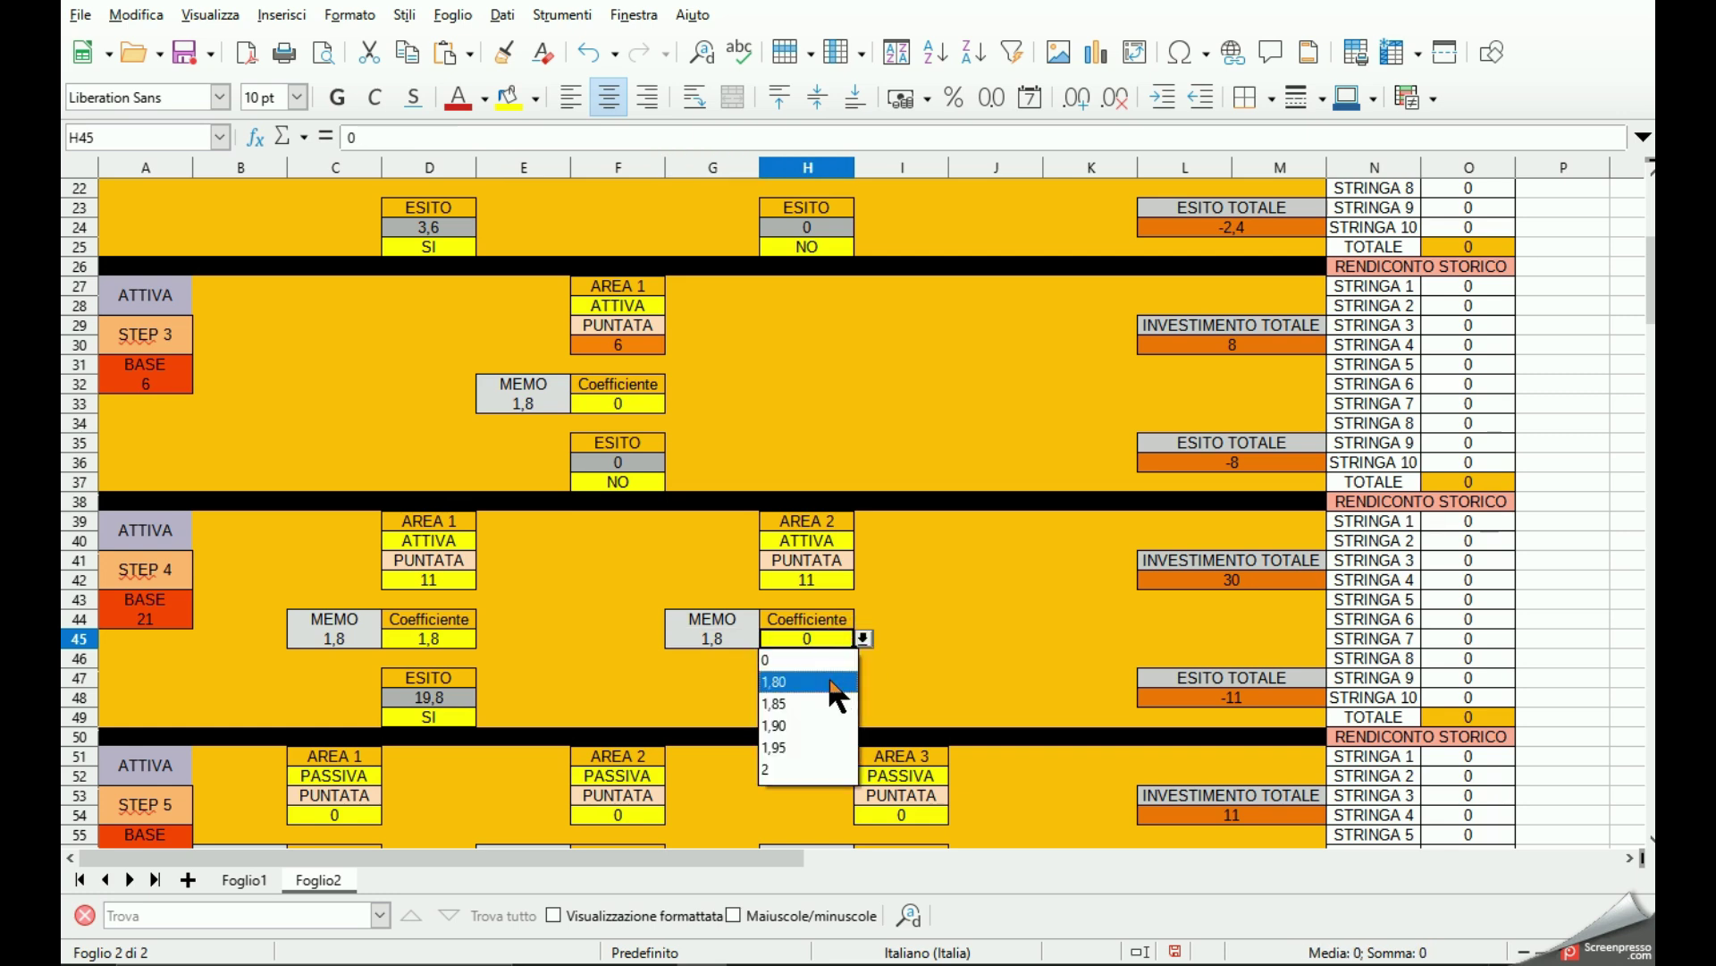
click(835, 688)
click(813, 716)
click(863, 716)
click(826, 738)
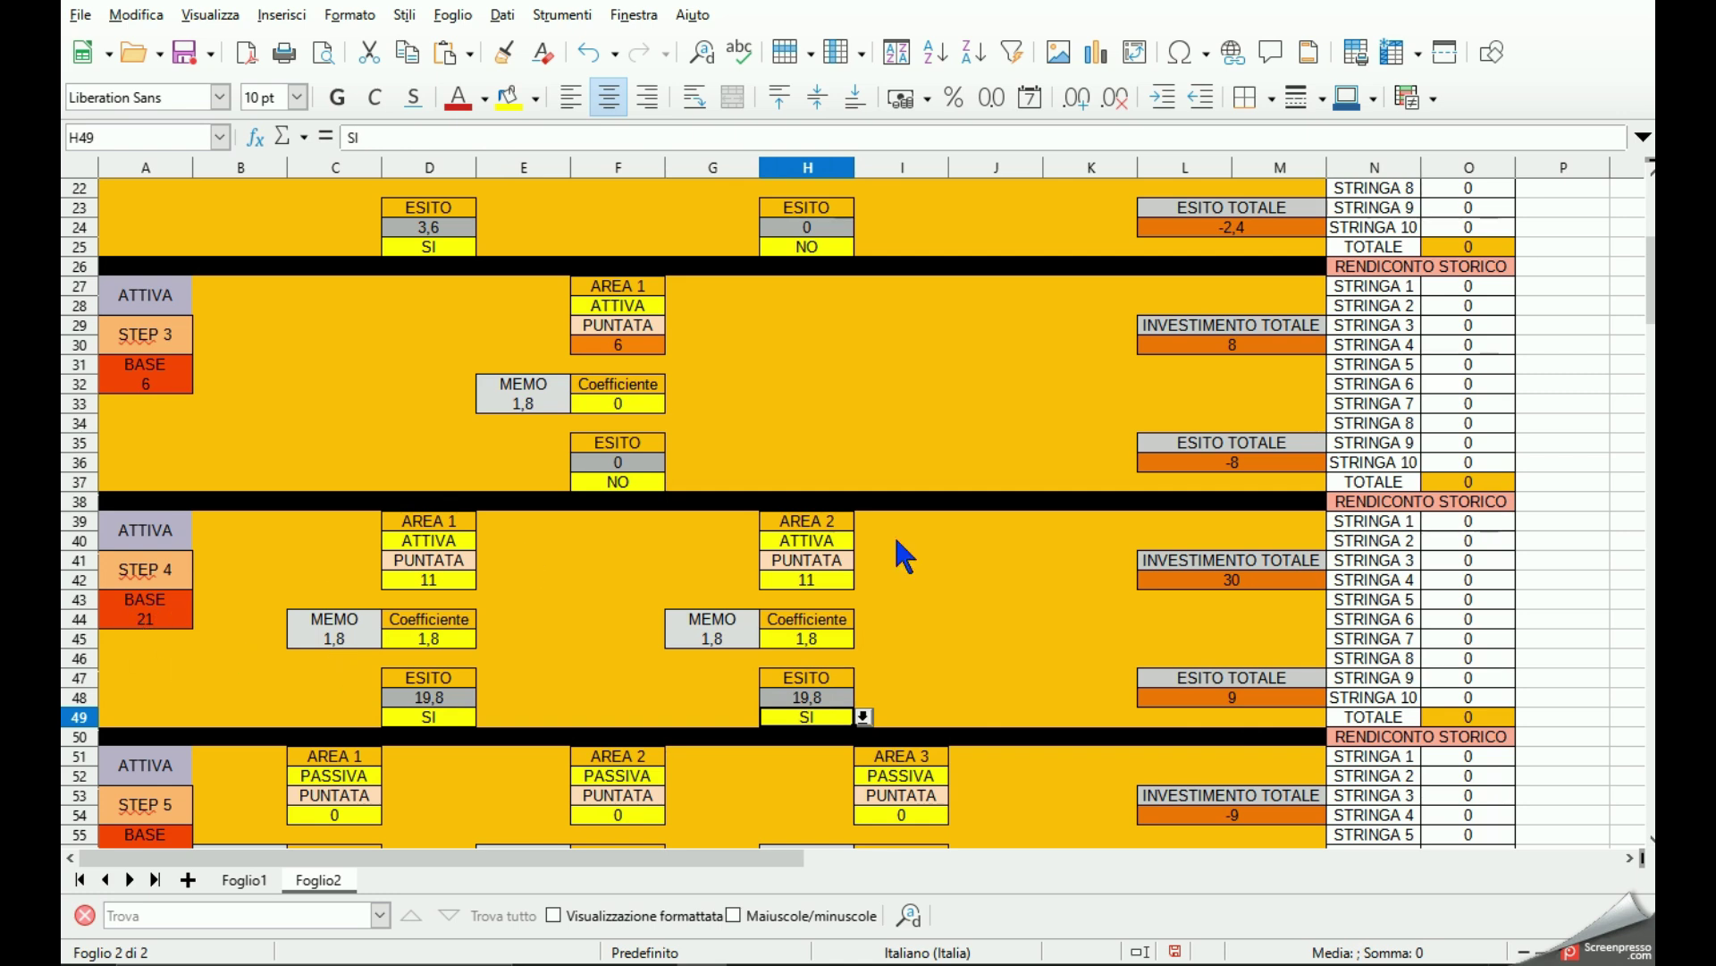
key(ctrl+s)
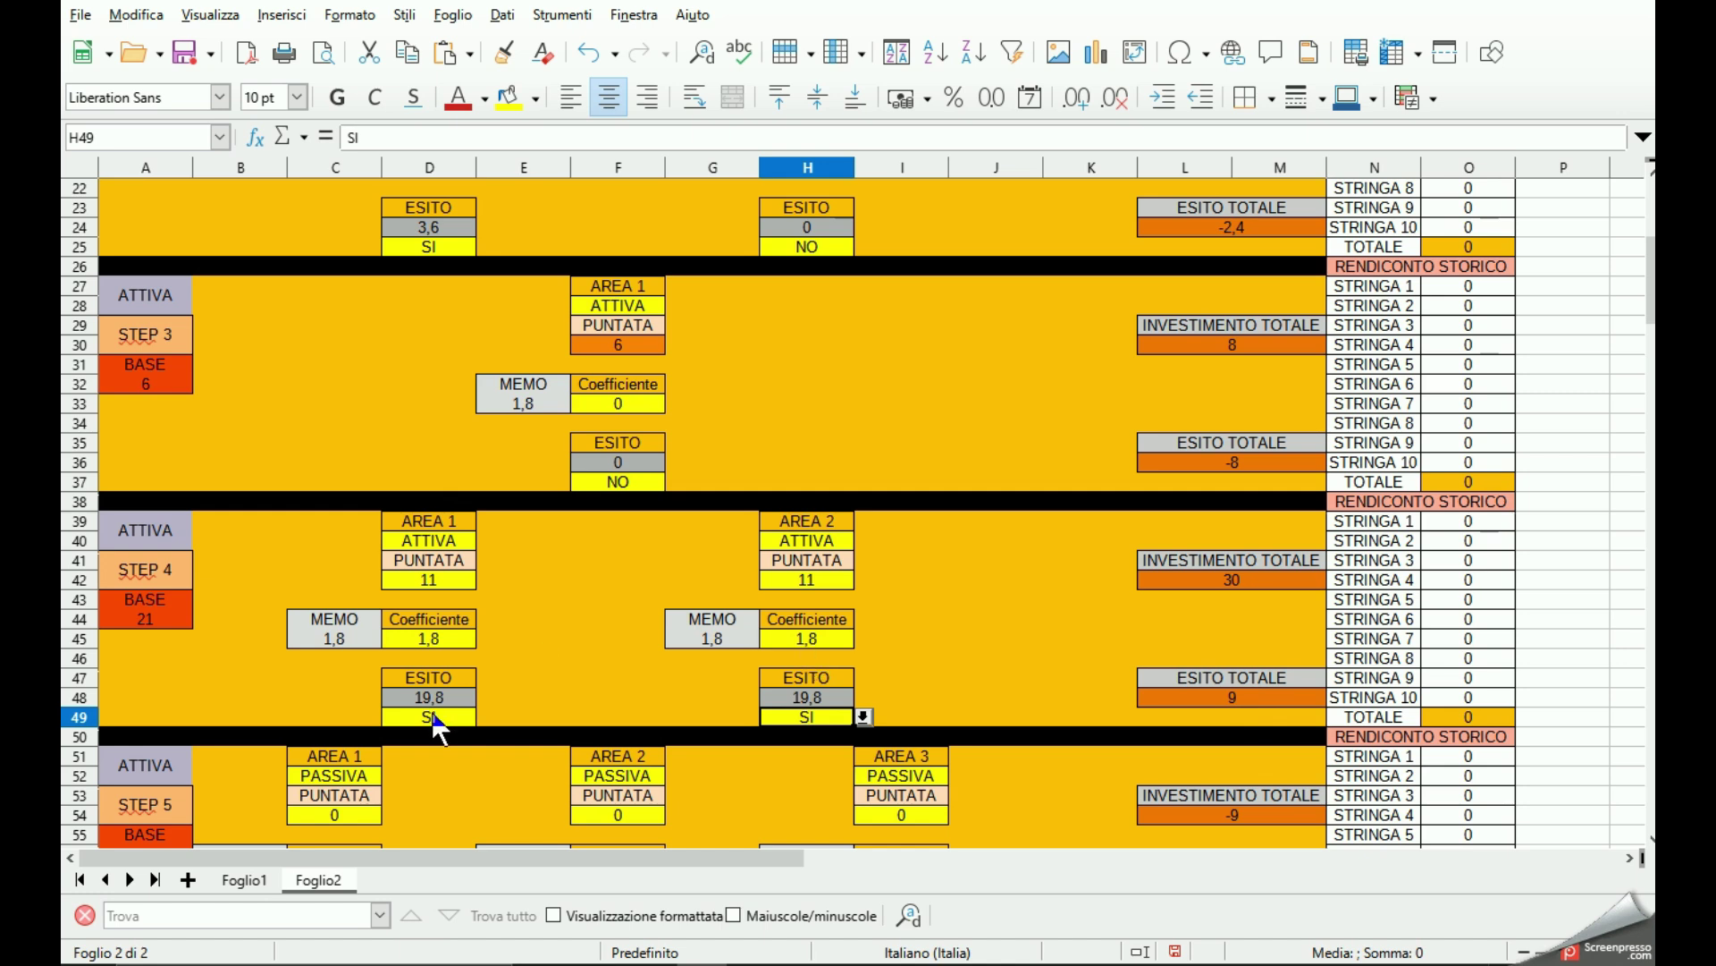
Revert Area 2's outcome in H49 to NO and its coefficient in H45 to 0.
click(863, 716)
key(Escape)
click(822, 637)
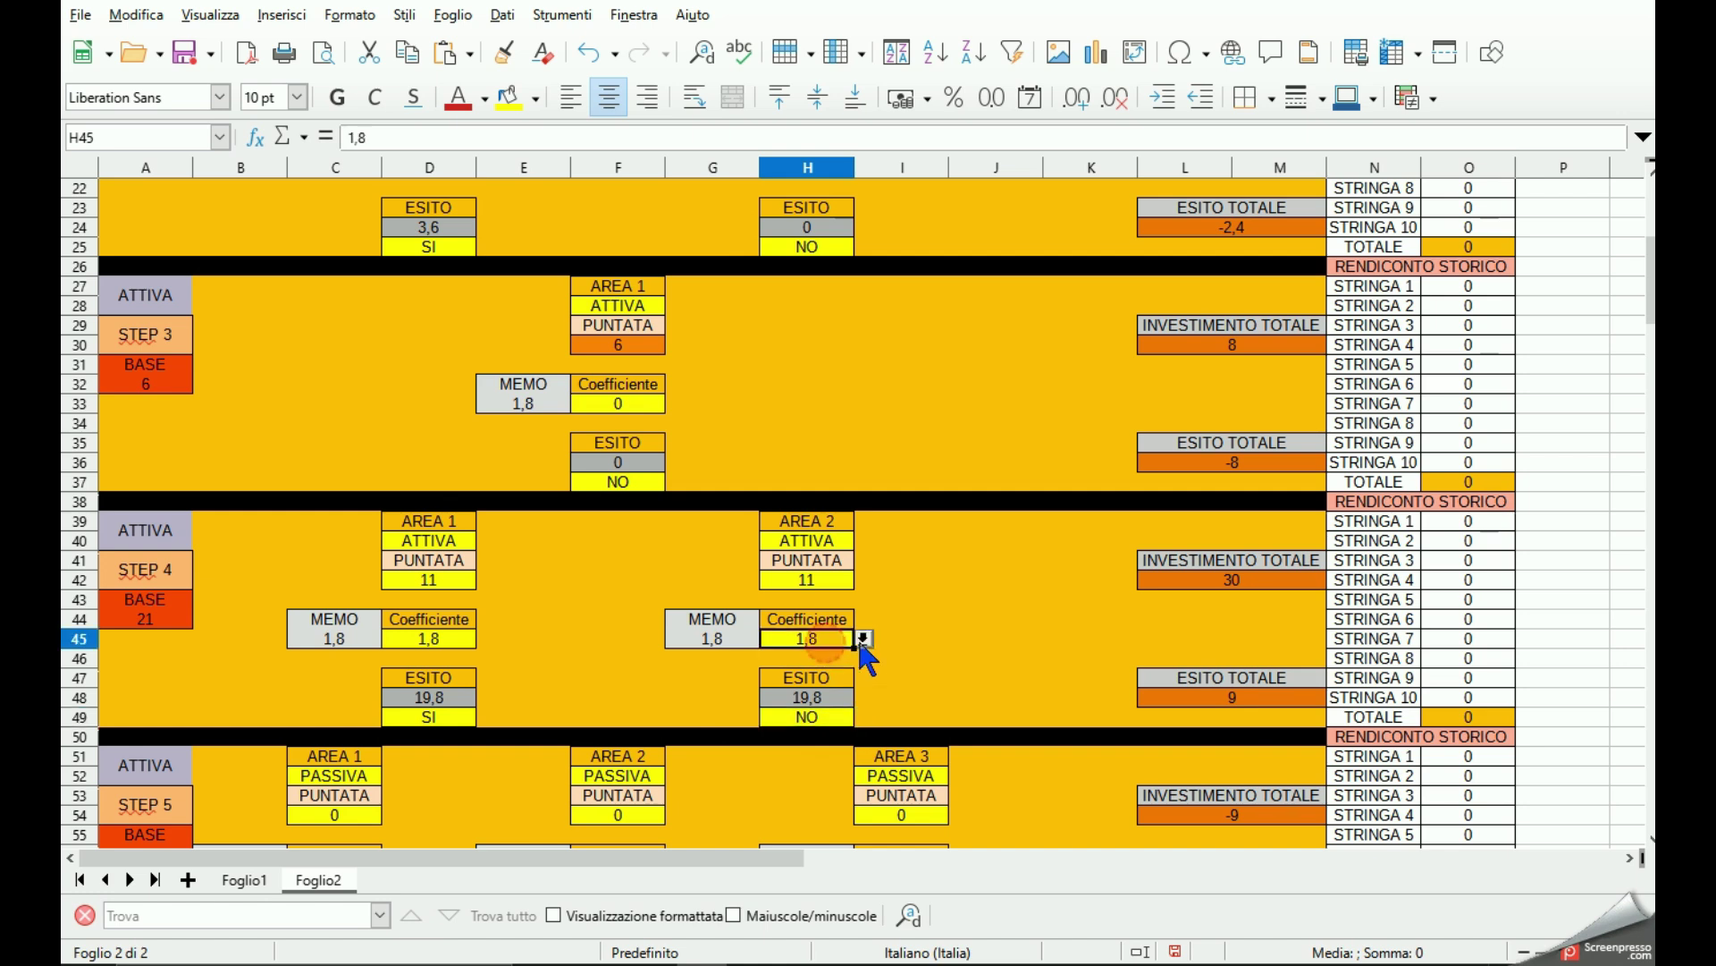
click(862, 638)
click(826, 662)
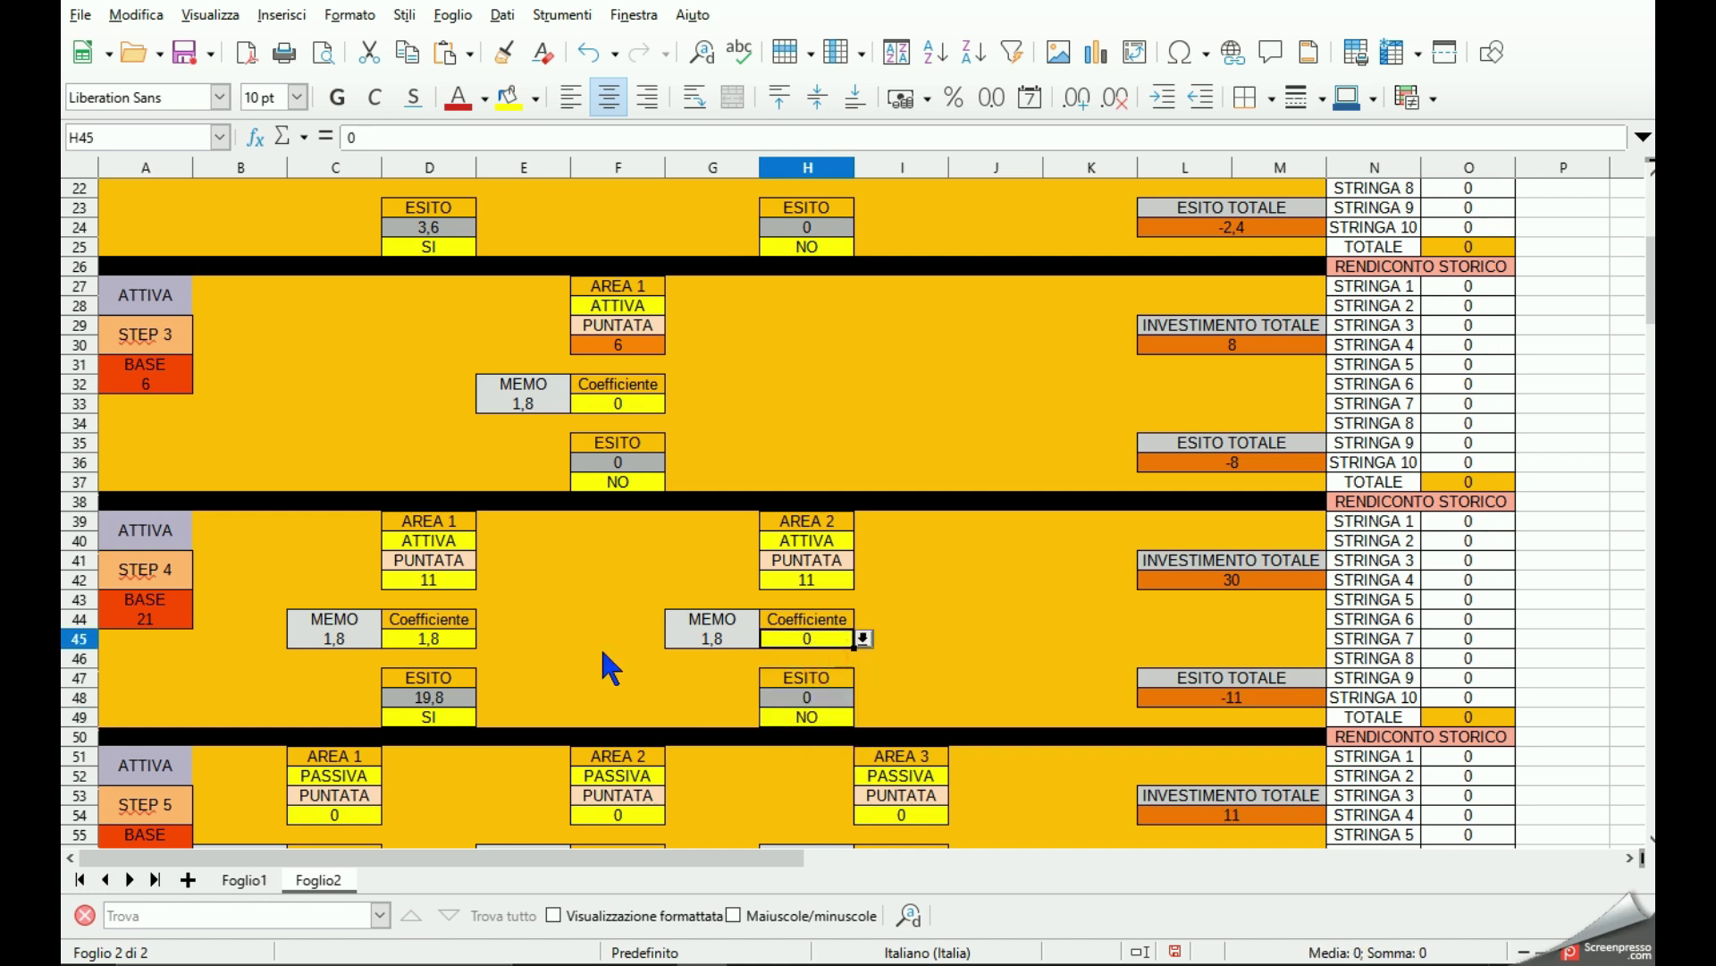
scroll(604, 657, down, 3)
scroll(604, 657, down, 2)
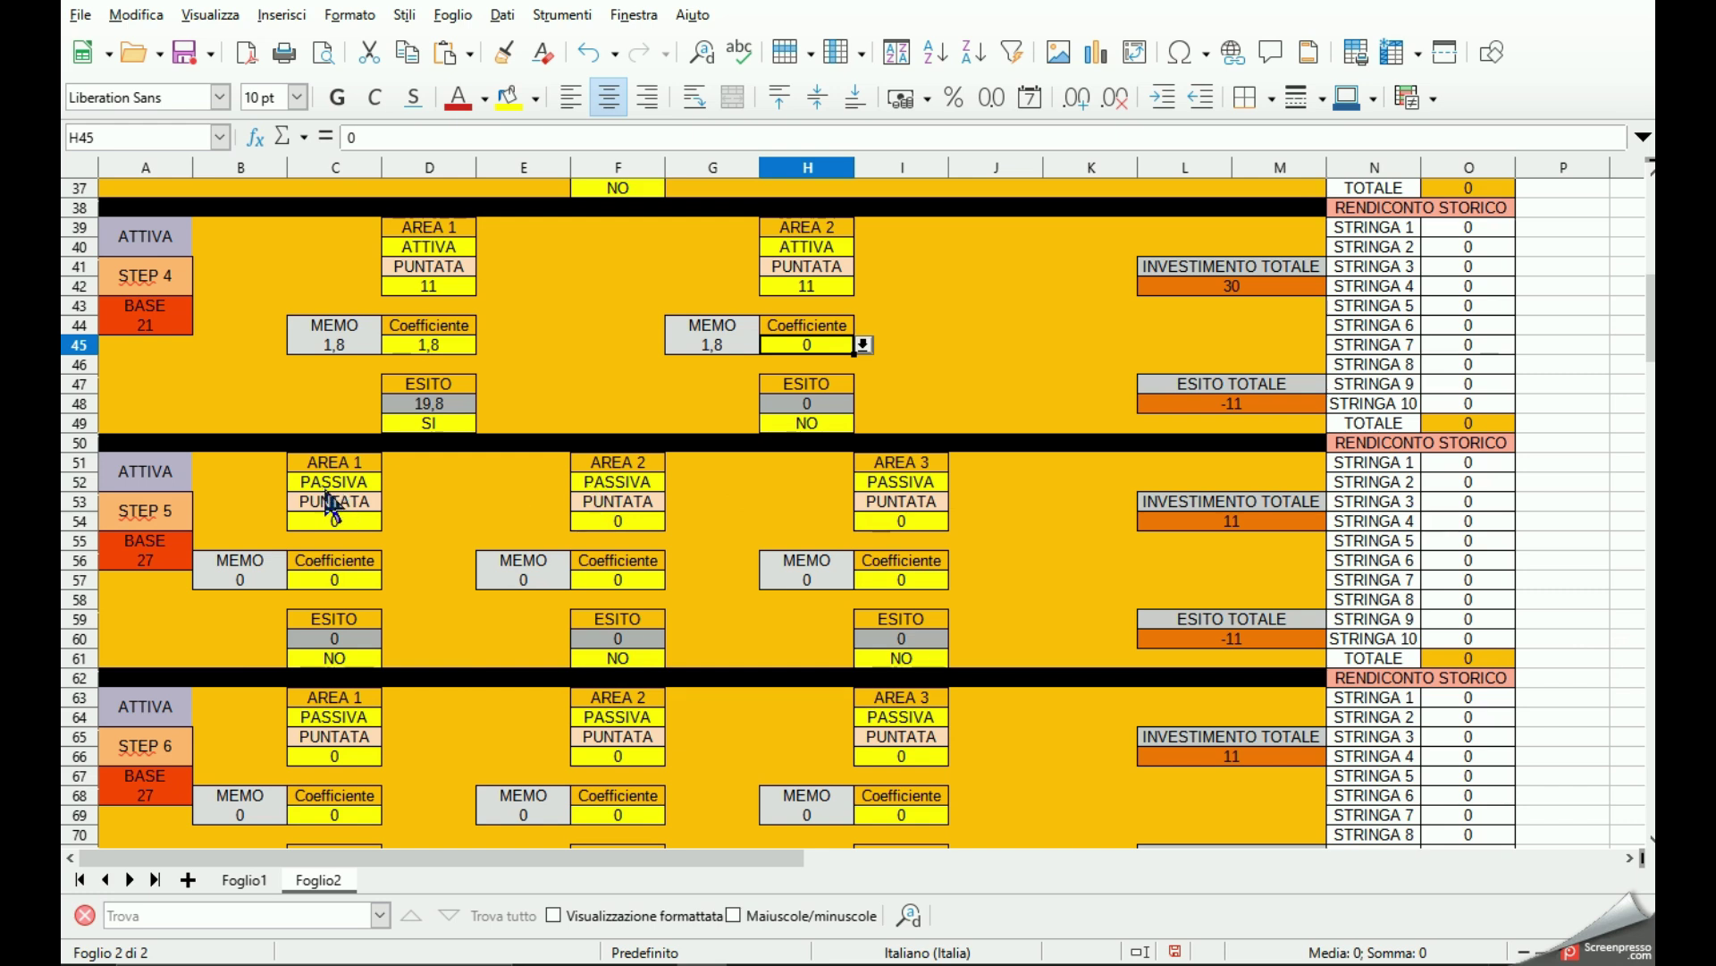
scroll(422, 544, up, 3)
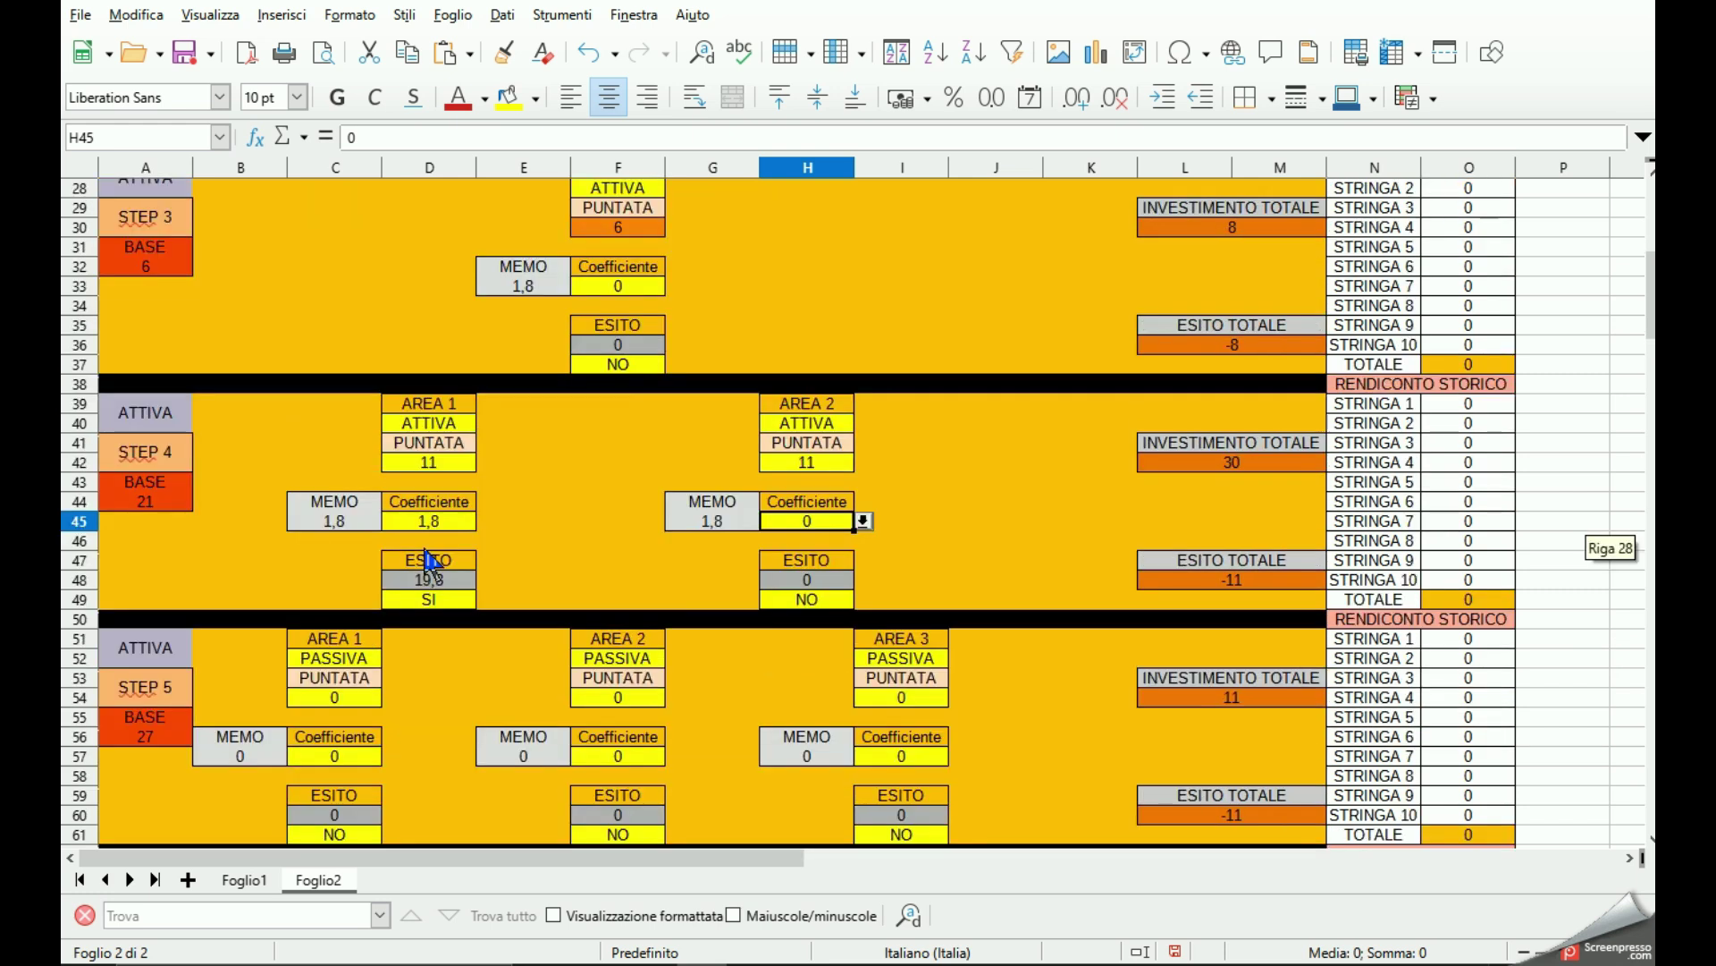
scroll(430, 561, up, 7)
scroll(429, 563, up, 3)
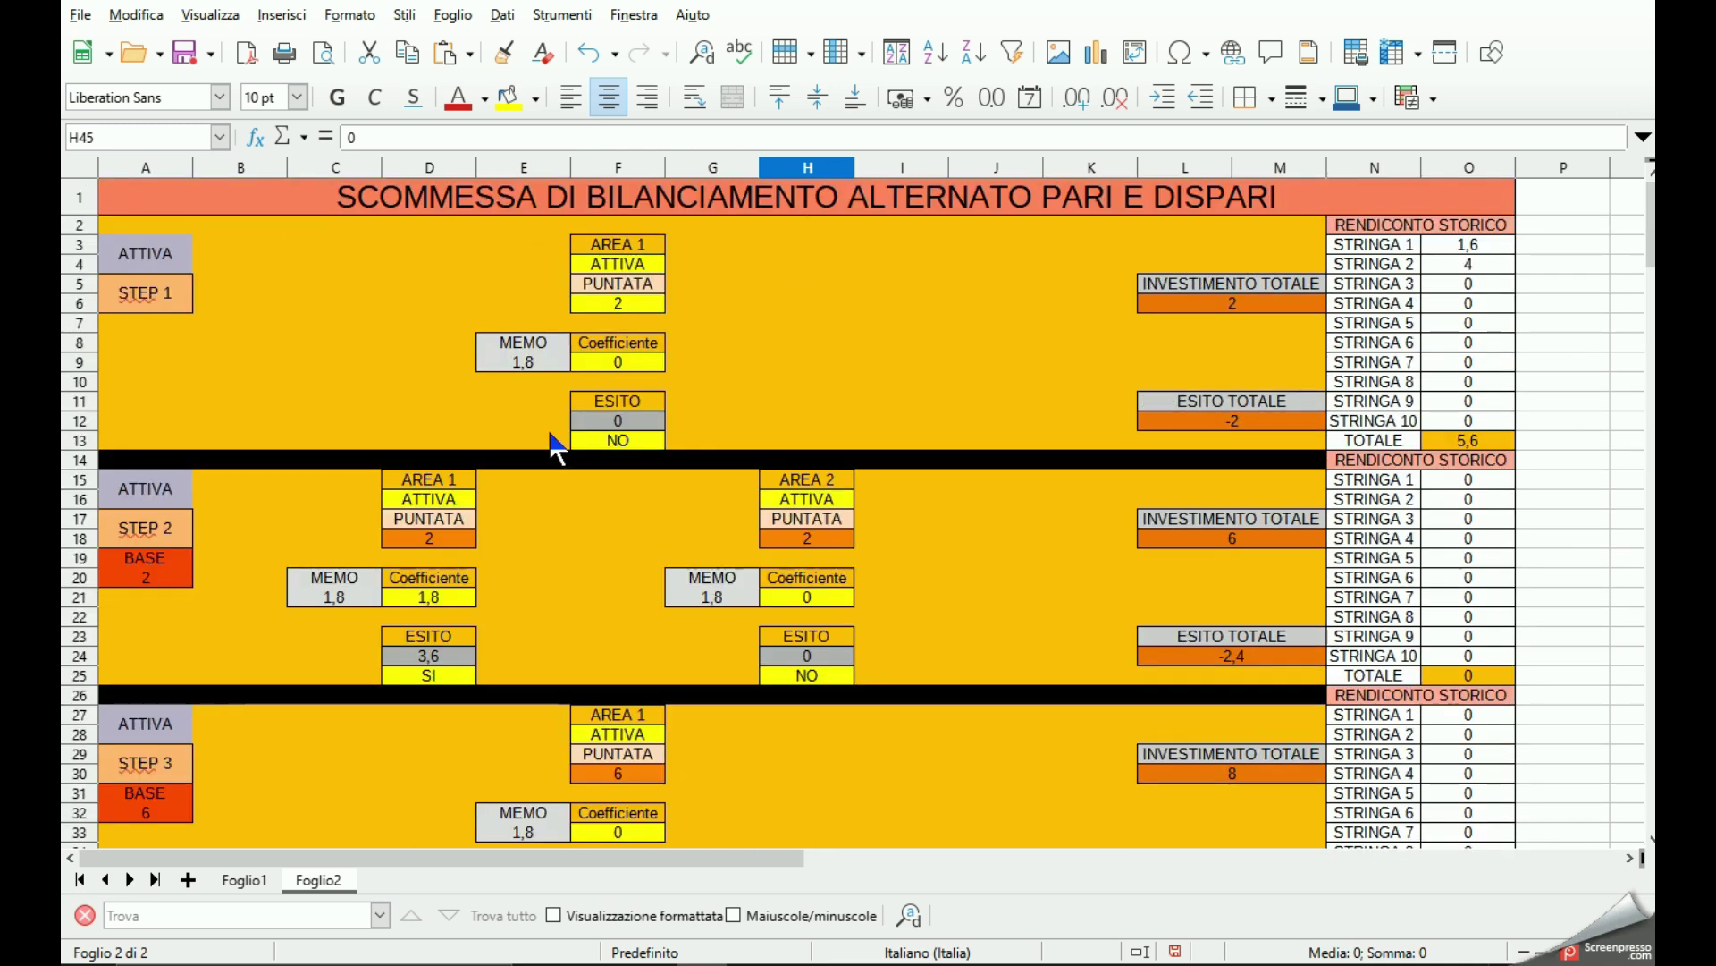
scroll(614, 724, down, 3)
scroll(421, 791, down, 2)
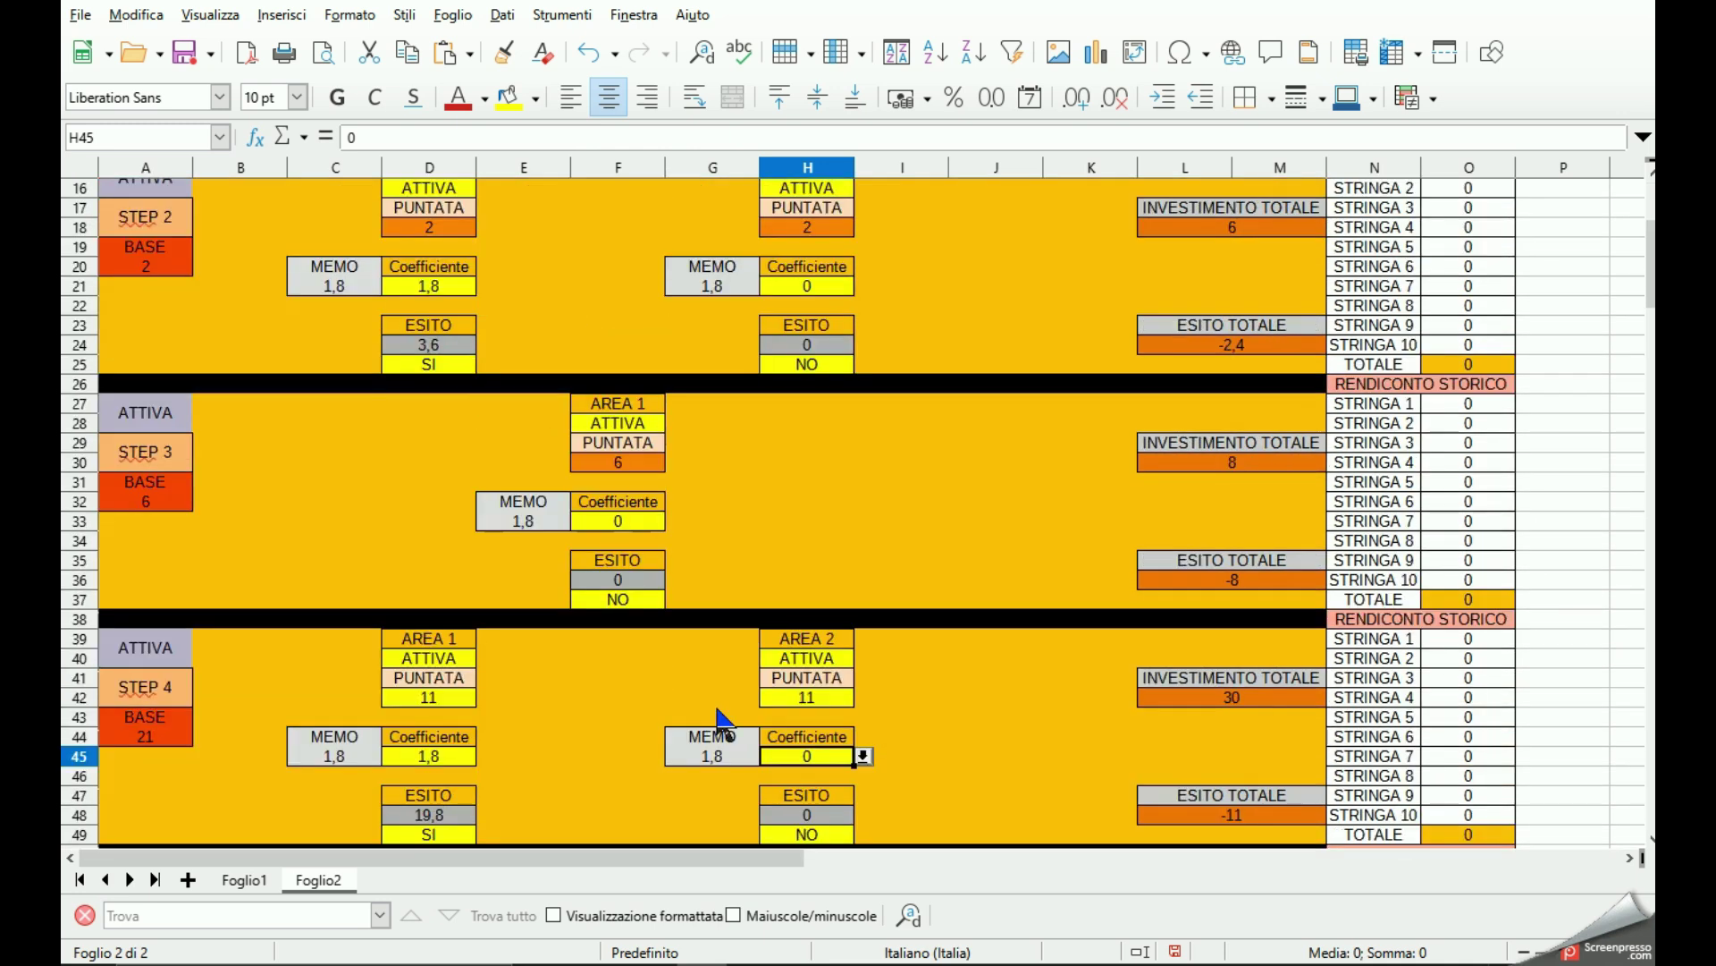
scroll(720, 720, down, 3)
scroll(778, 715, down, 2)
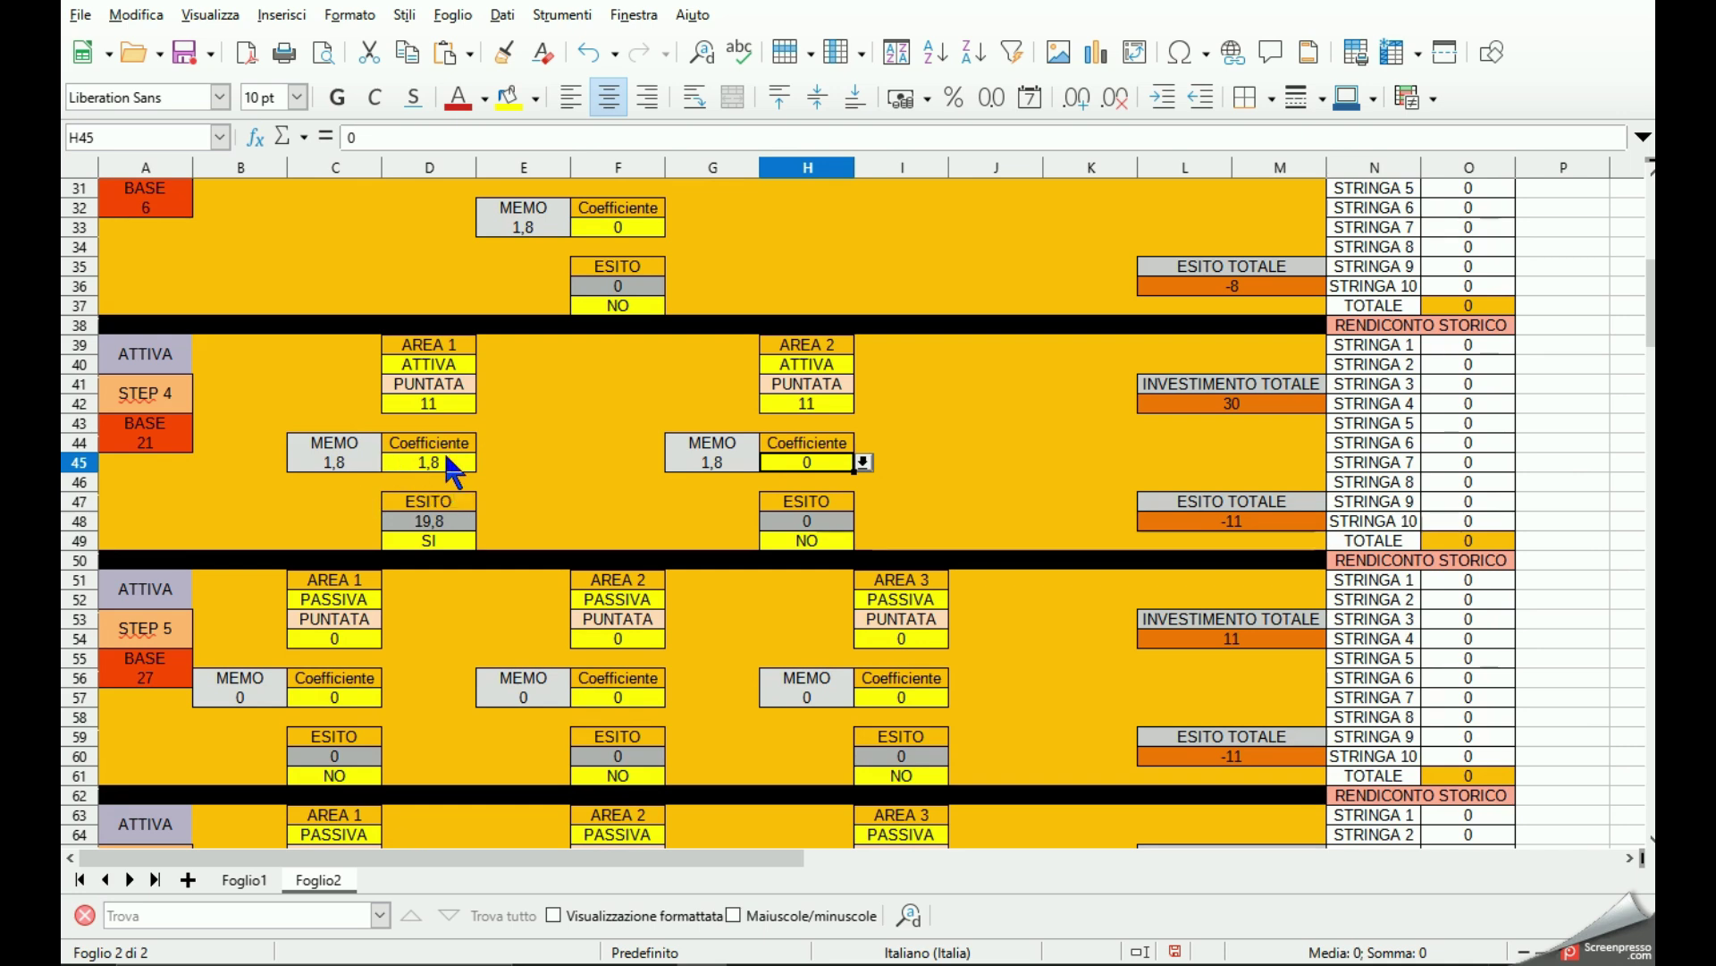
scroll(511, 442, up, 4)
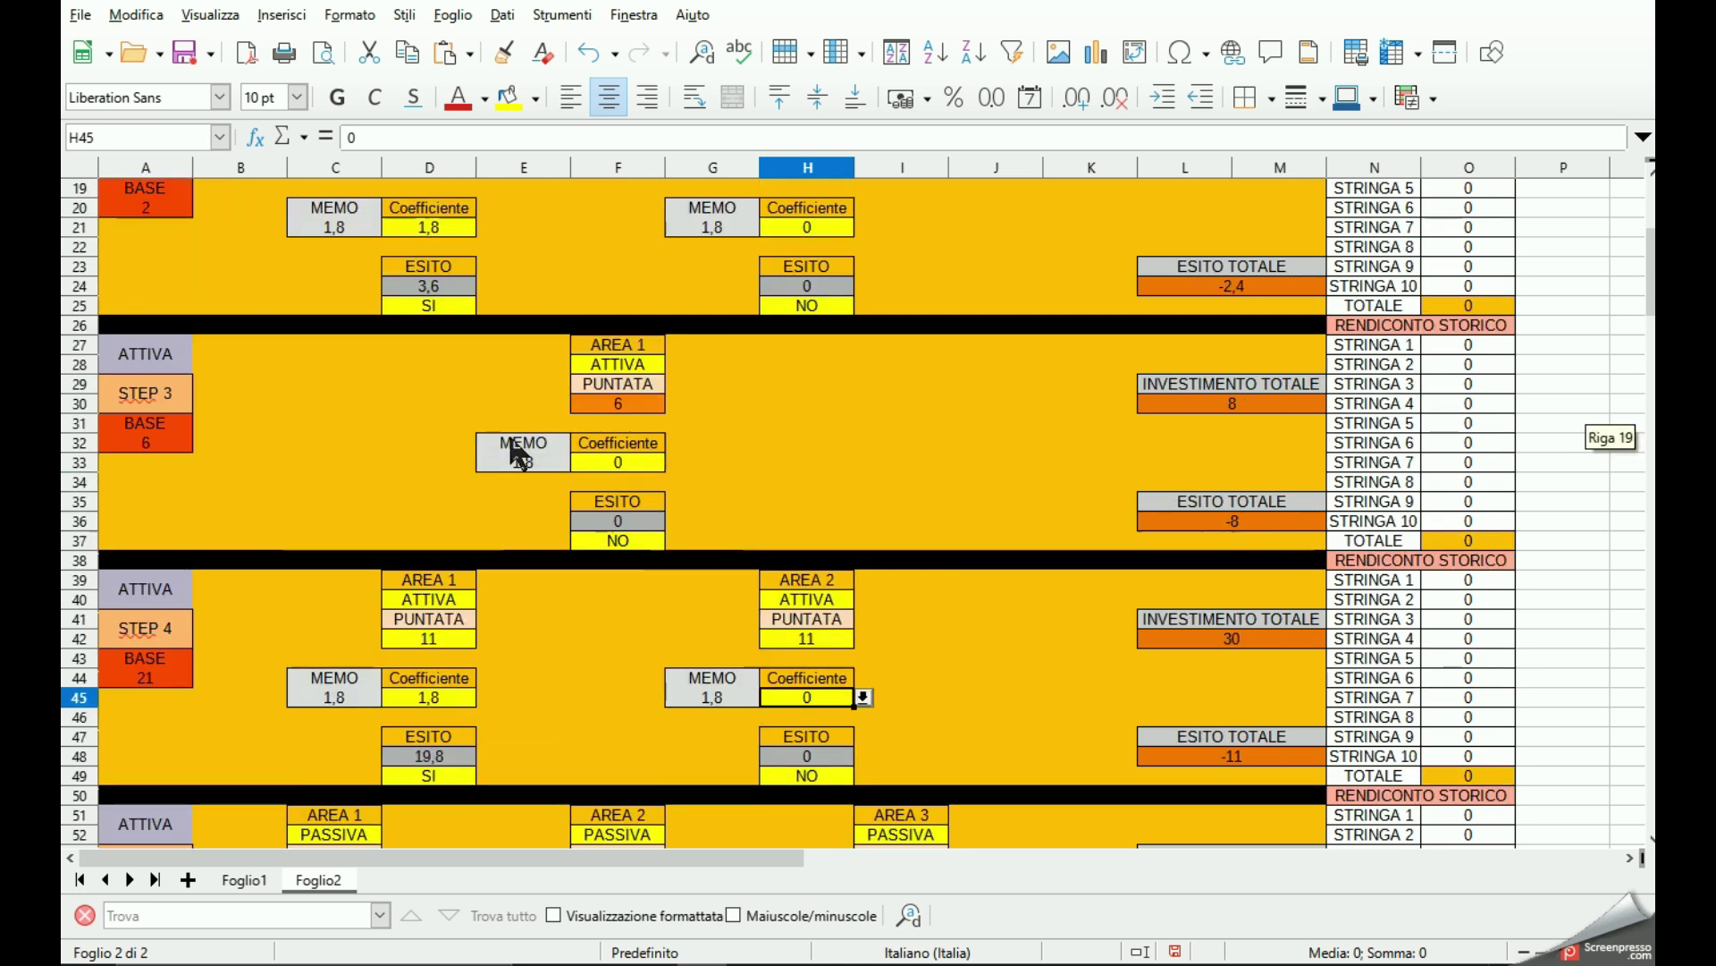
scroll(516, 452, up, 6)
scroll(516, 451, down, 3)
scroll(516, 452, down, 4)
scroll(516, 451, down, 2)
scroll(512, 442, down, 2)
scroll(496, 447, down, 1)
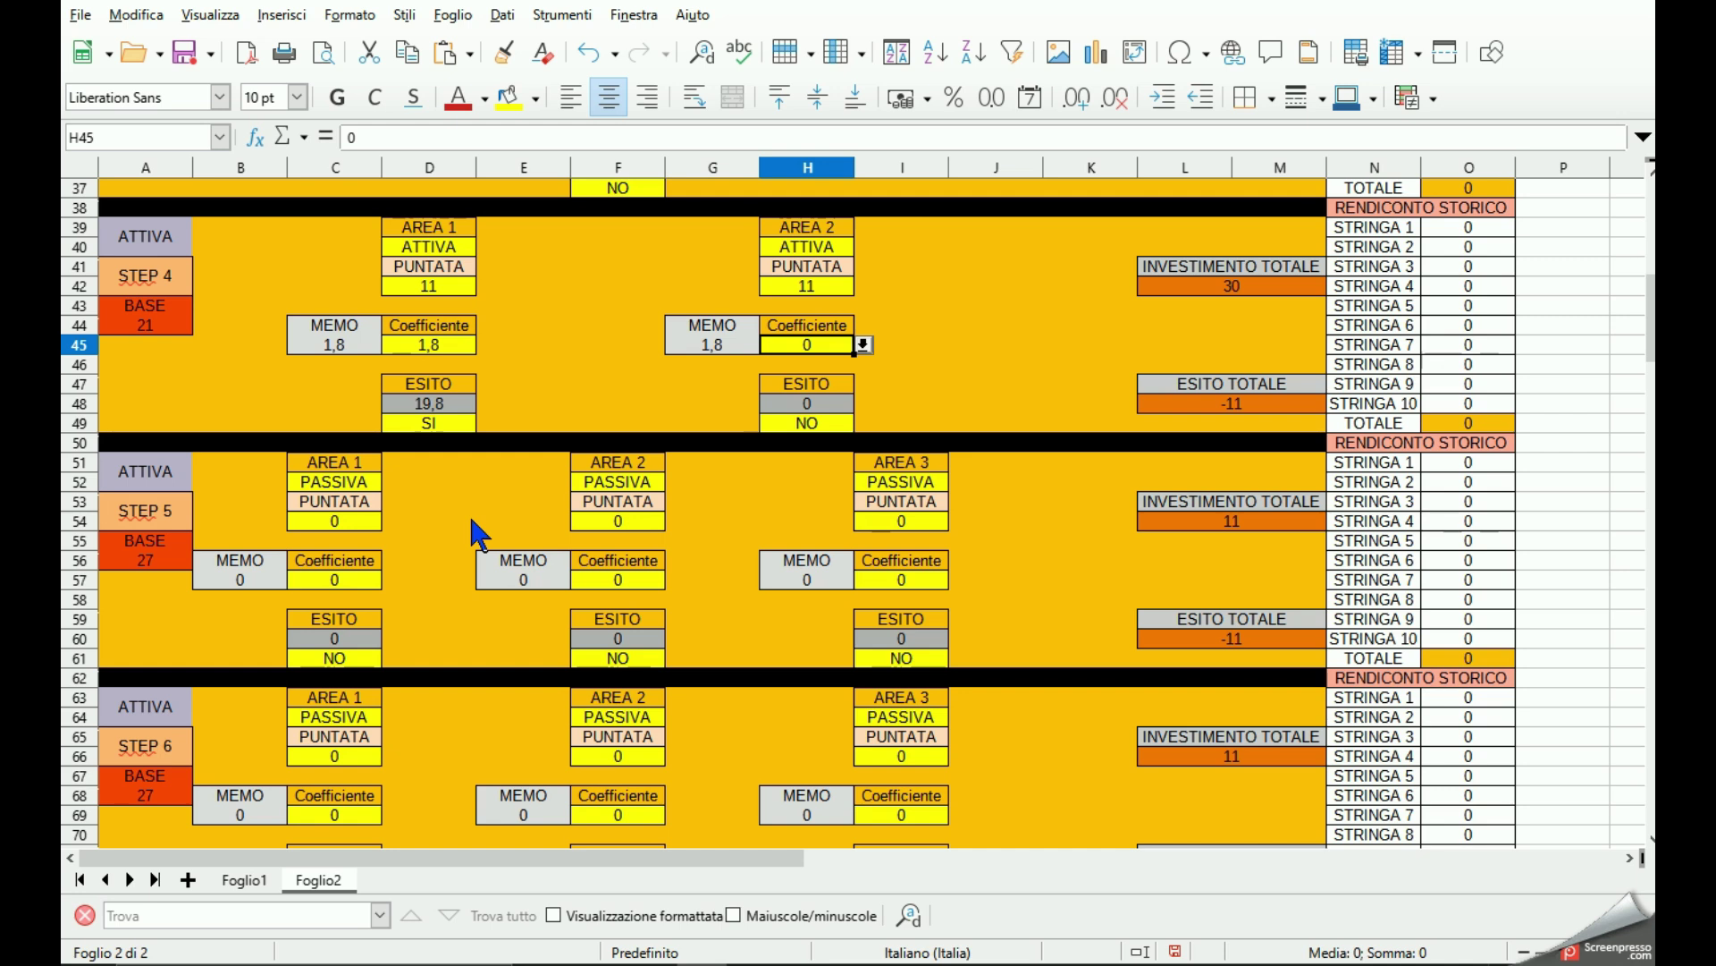
Check the Step 5 base formula, then set C52, F52 and I52 to ATTIVA.
click(146, 563)
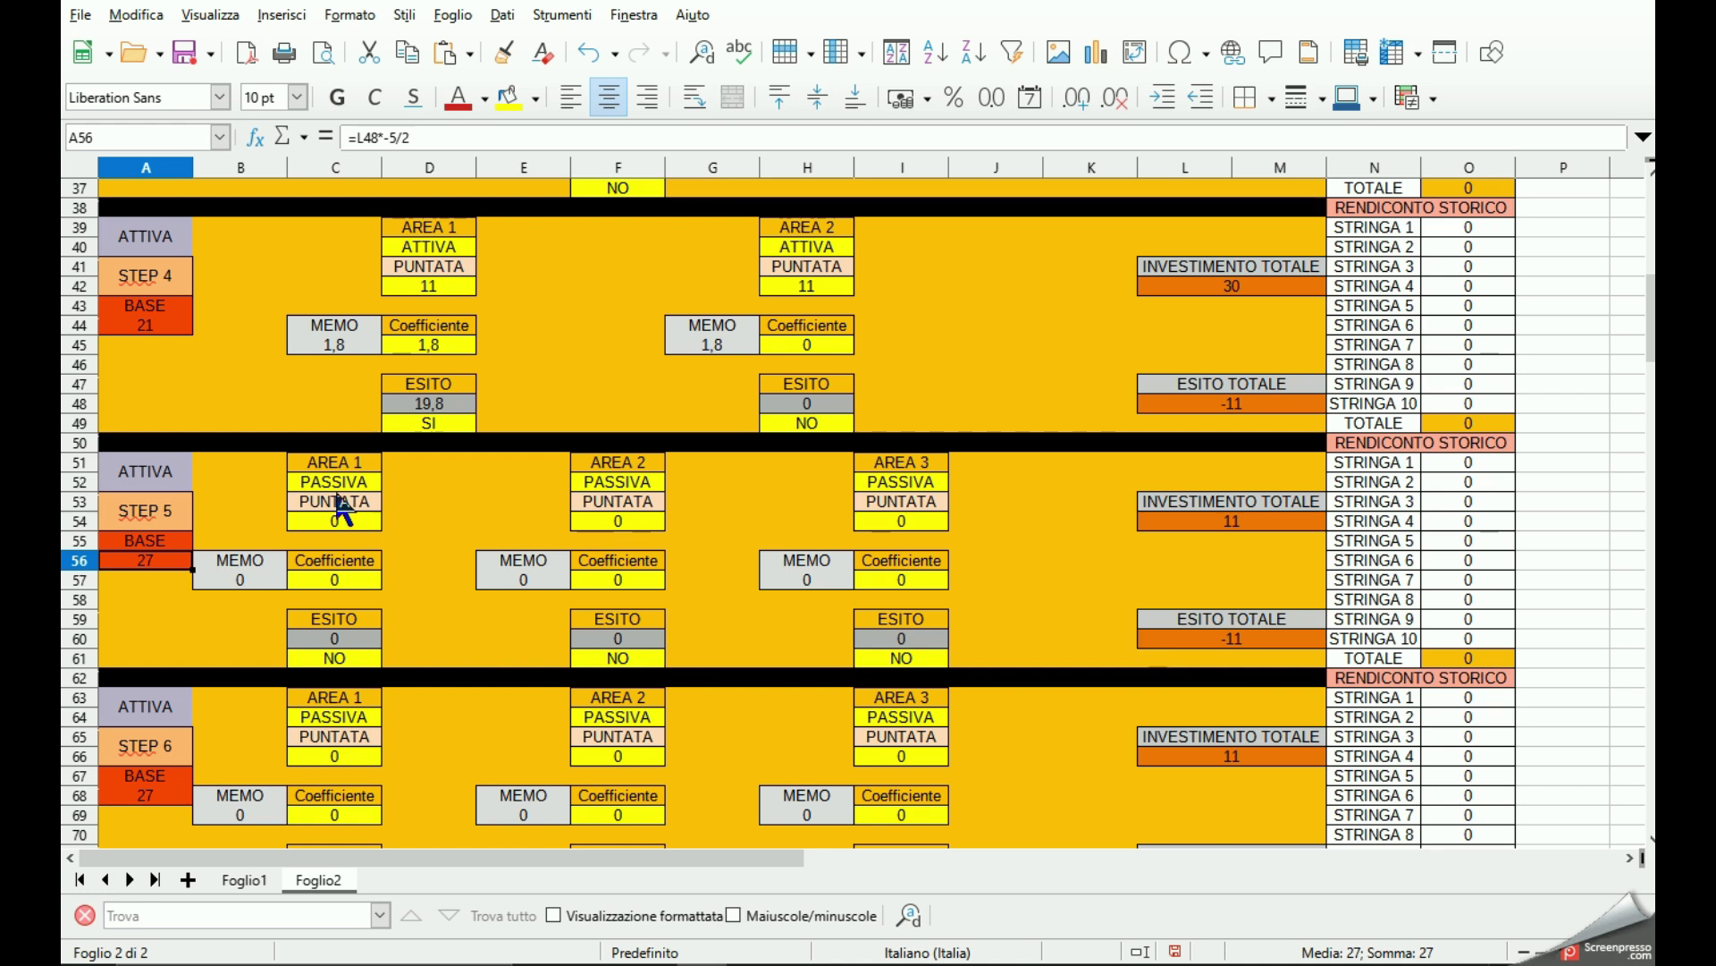
click(344, 487)
click(391, 482)
click(353, 505)
click(618, 487)
click(674, 482)
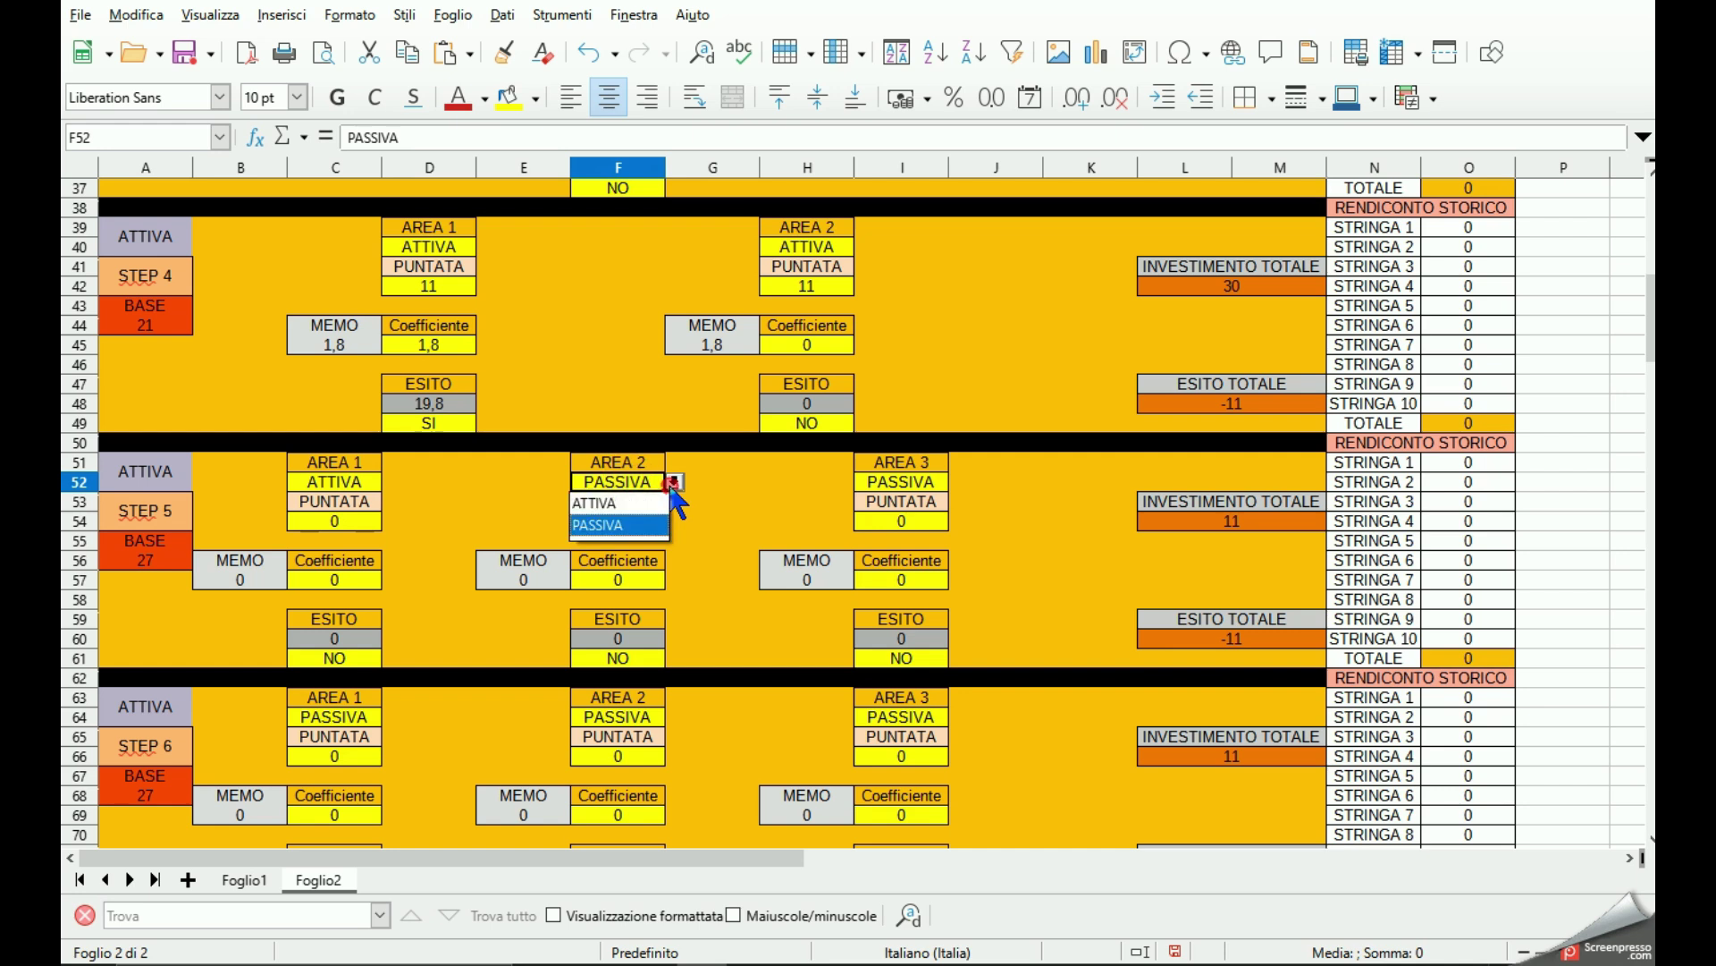
click(640, 502)
click(898, 483)
click(958, 482)
click(930, 501)
scroll(838, 581, down, 8)
scroll(816, 593, down, 4)
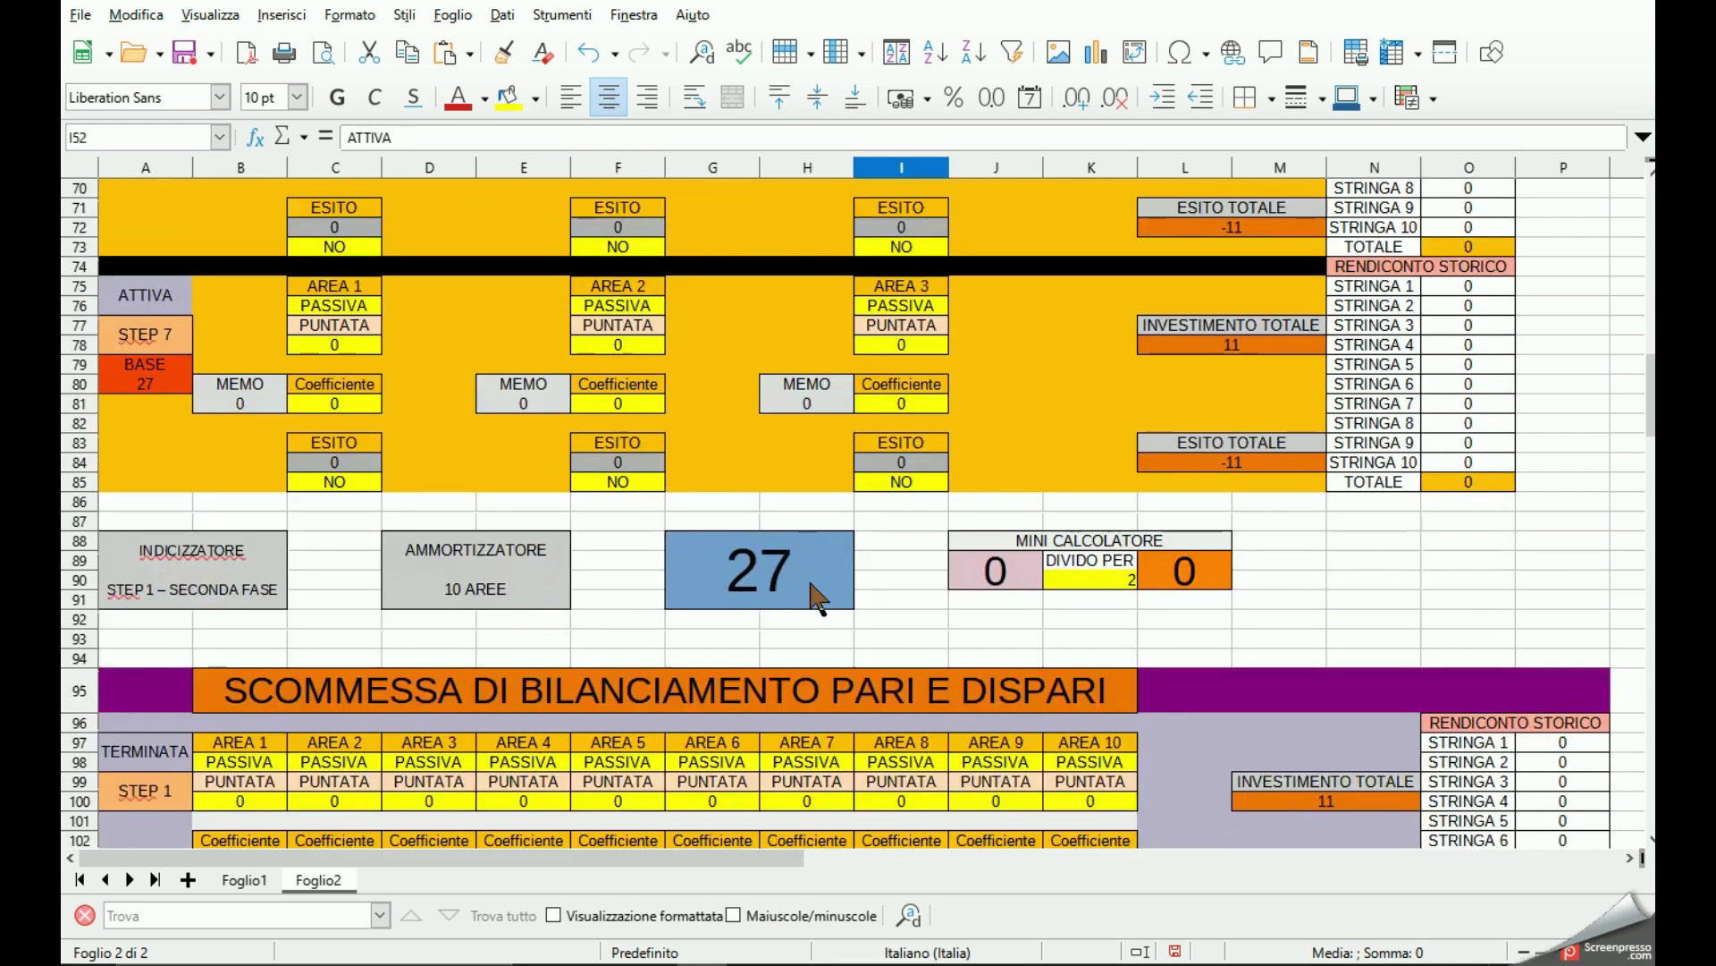
scroll(769, 634, down, 2)
scroll(732, 668, down, 4)
scroll(726, 667, up, 1)
scroll(727, 679, down, 5)
scroll(727, 679, down, 4)
scroll(733, 671, up, 13)
scroll(728, 652, up, 8)
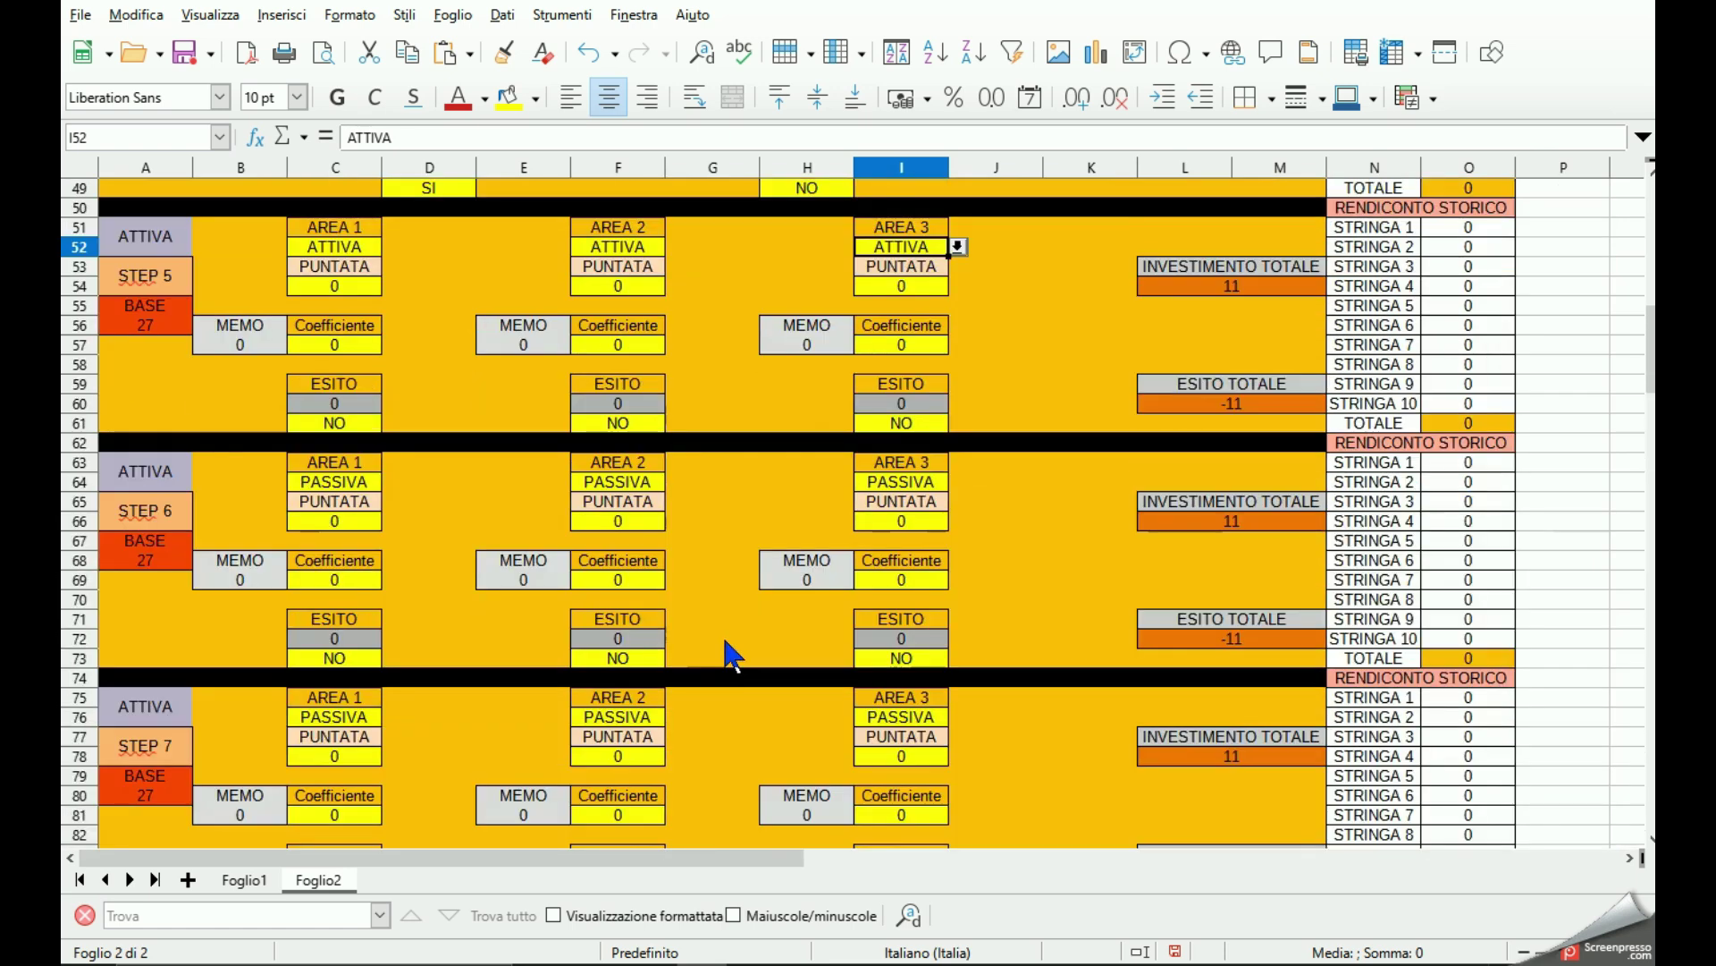
scroll(728, 652, up, 3)
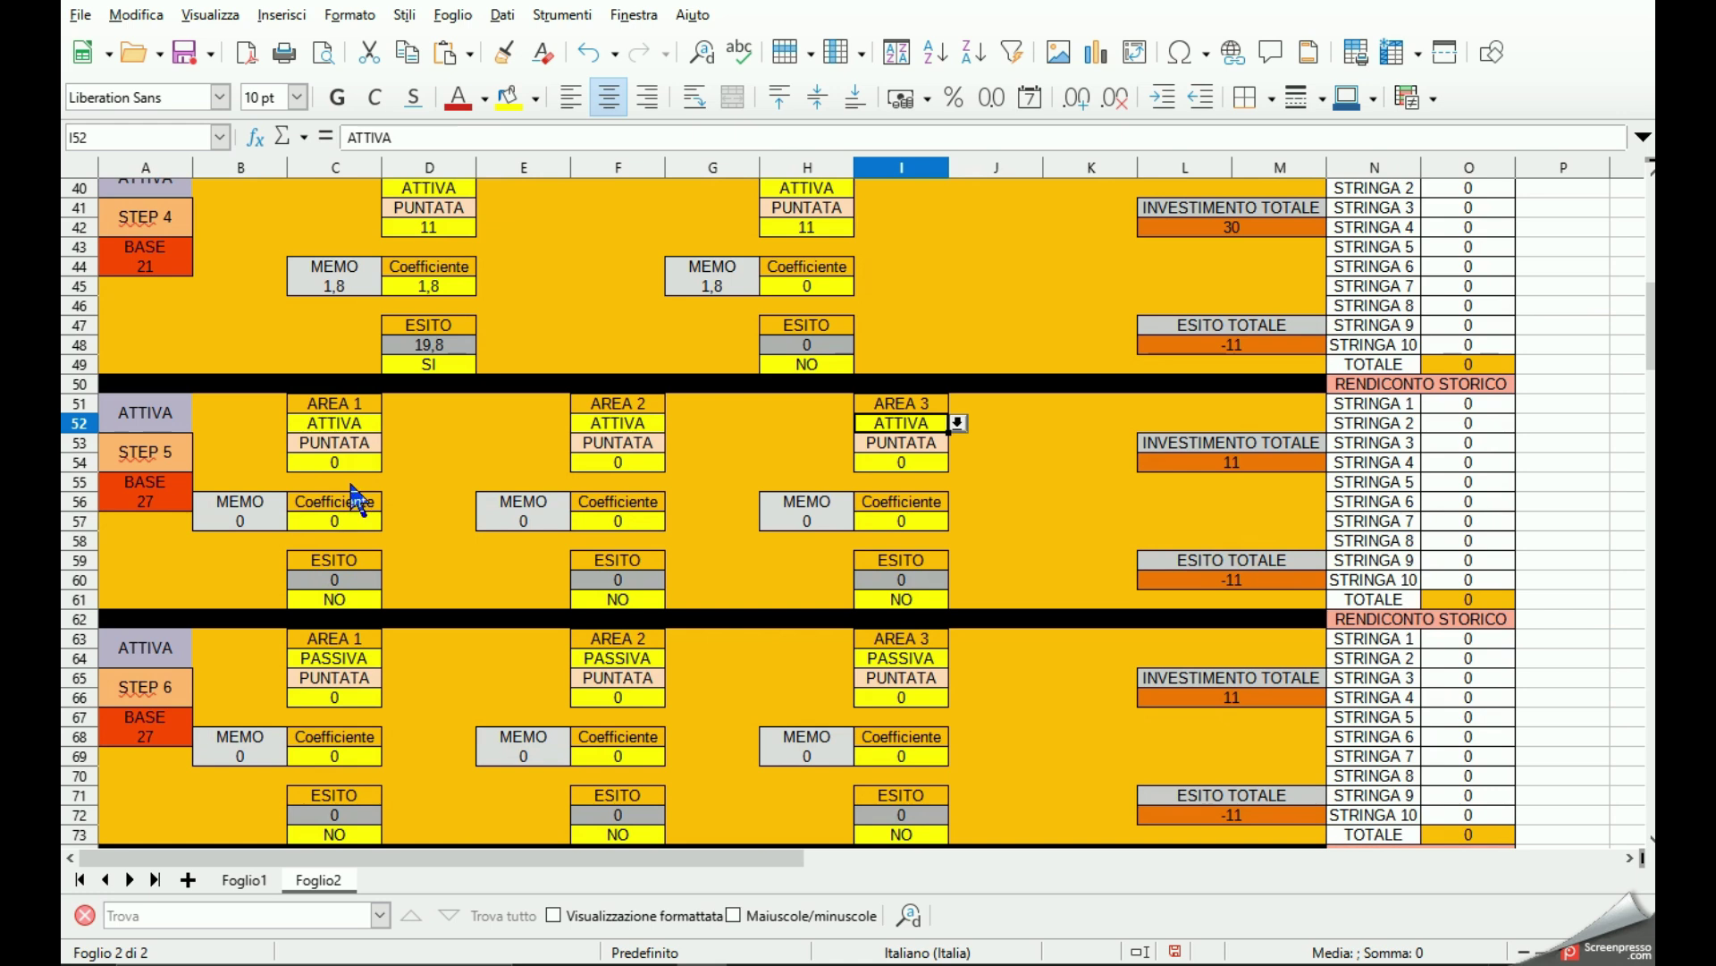
Choose 1,80 as the MEMO value in B57, E57 and H57 for Step 5.
click(242, 521)
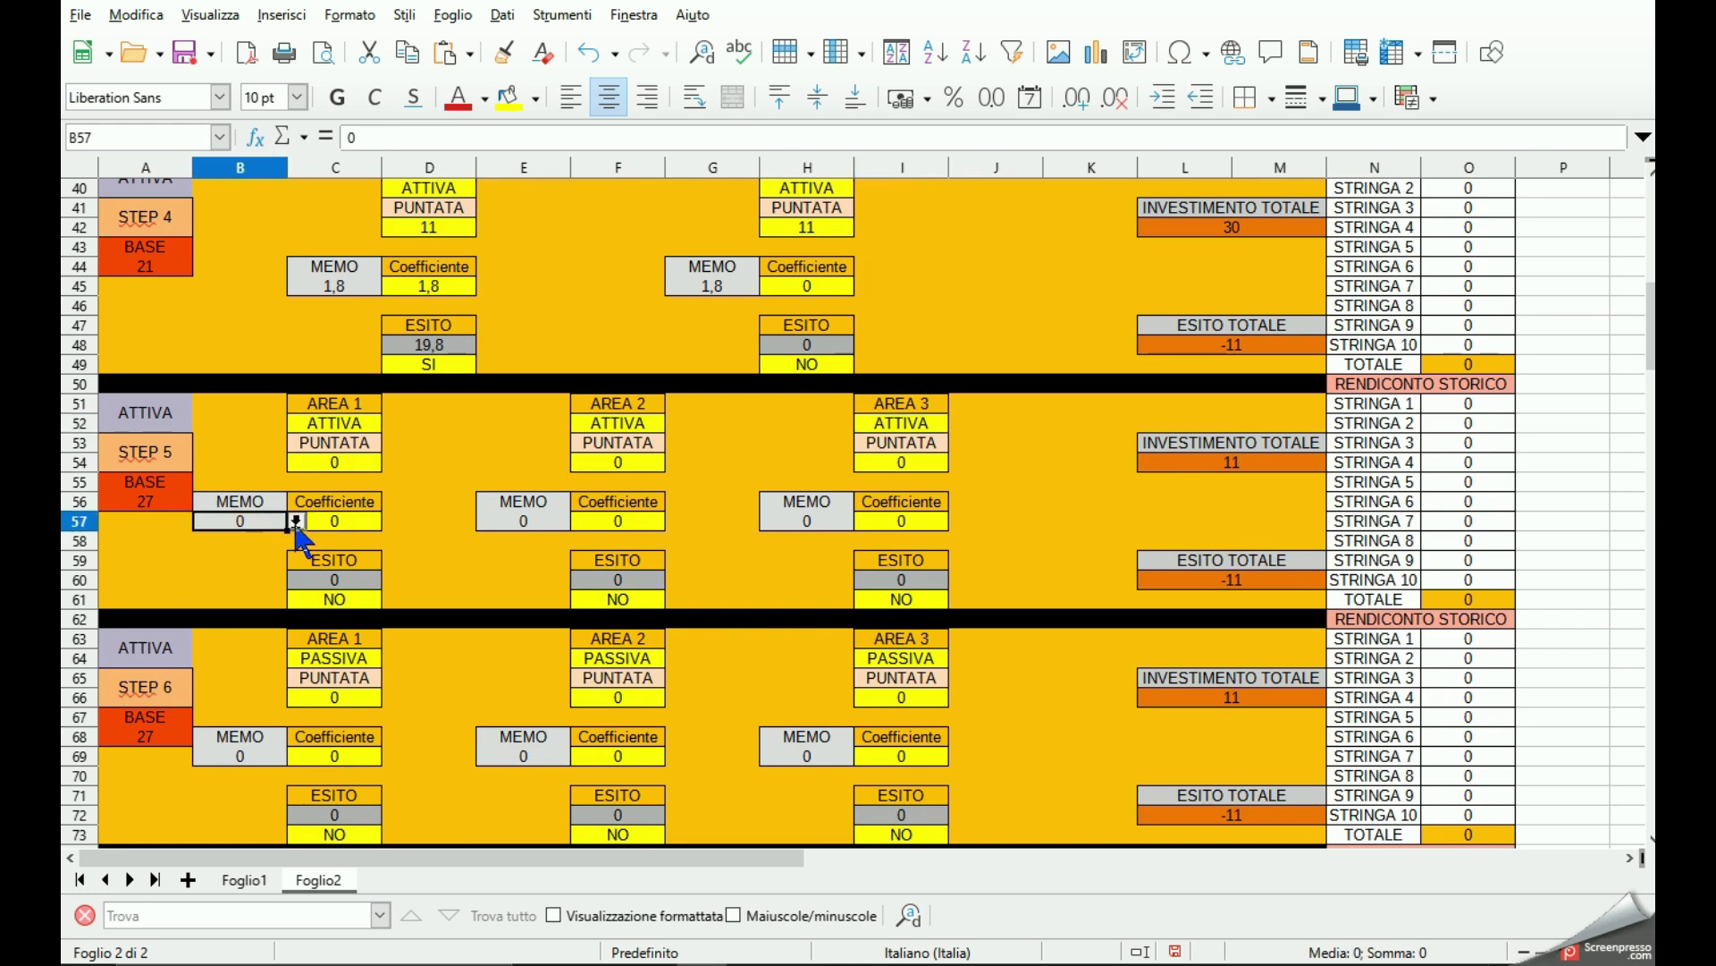
click(295, 521)
click(268, 565)
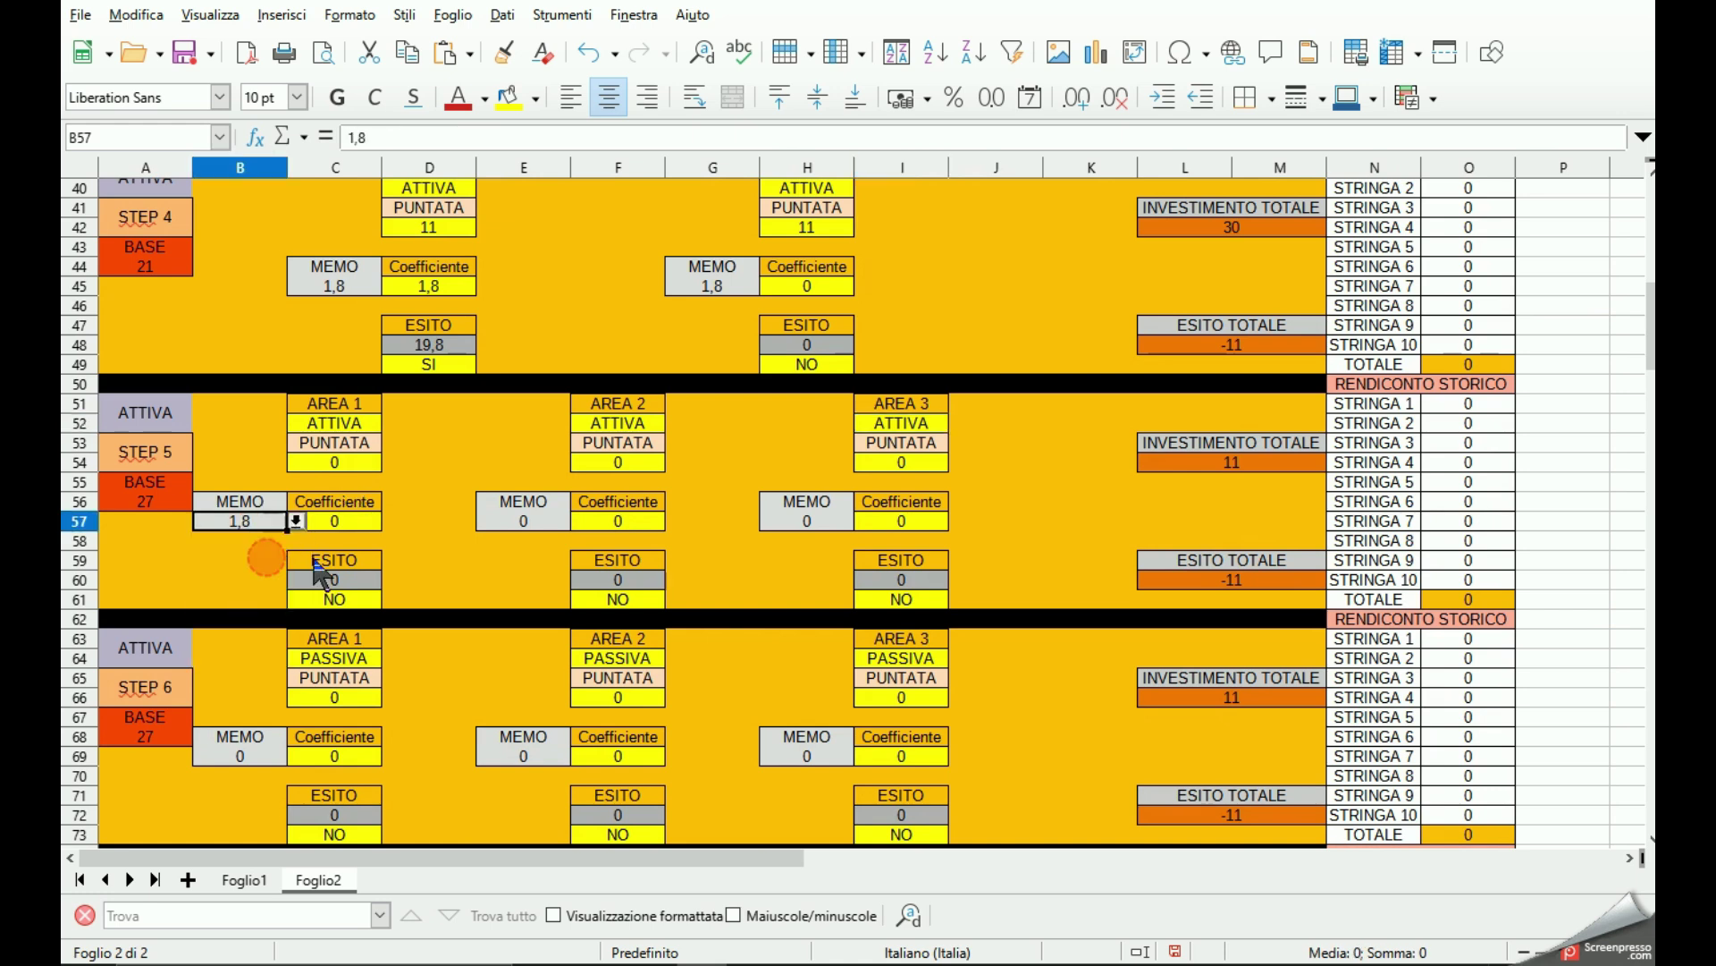
click(563, 523)
click(579, 522)
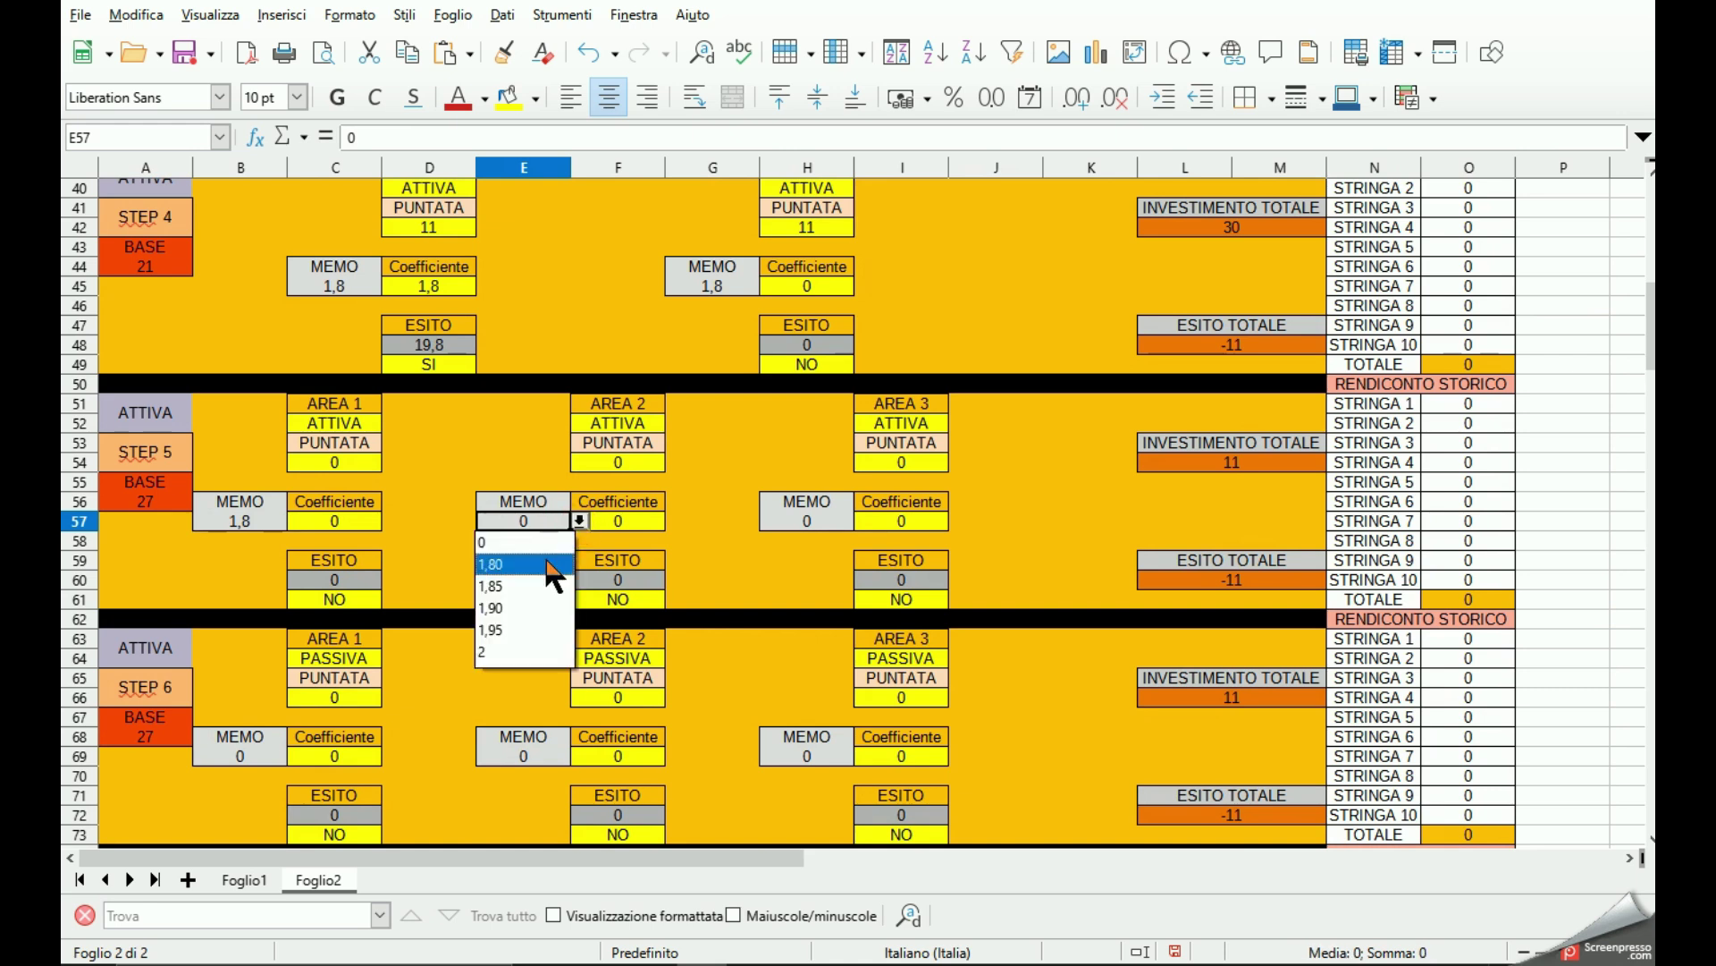
click(554, 565)
click(801, 521)
click(864, 521)
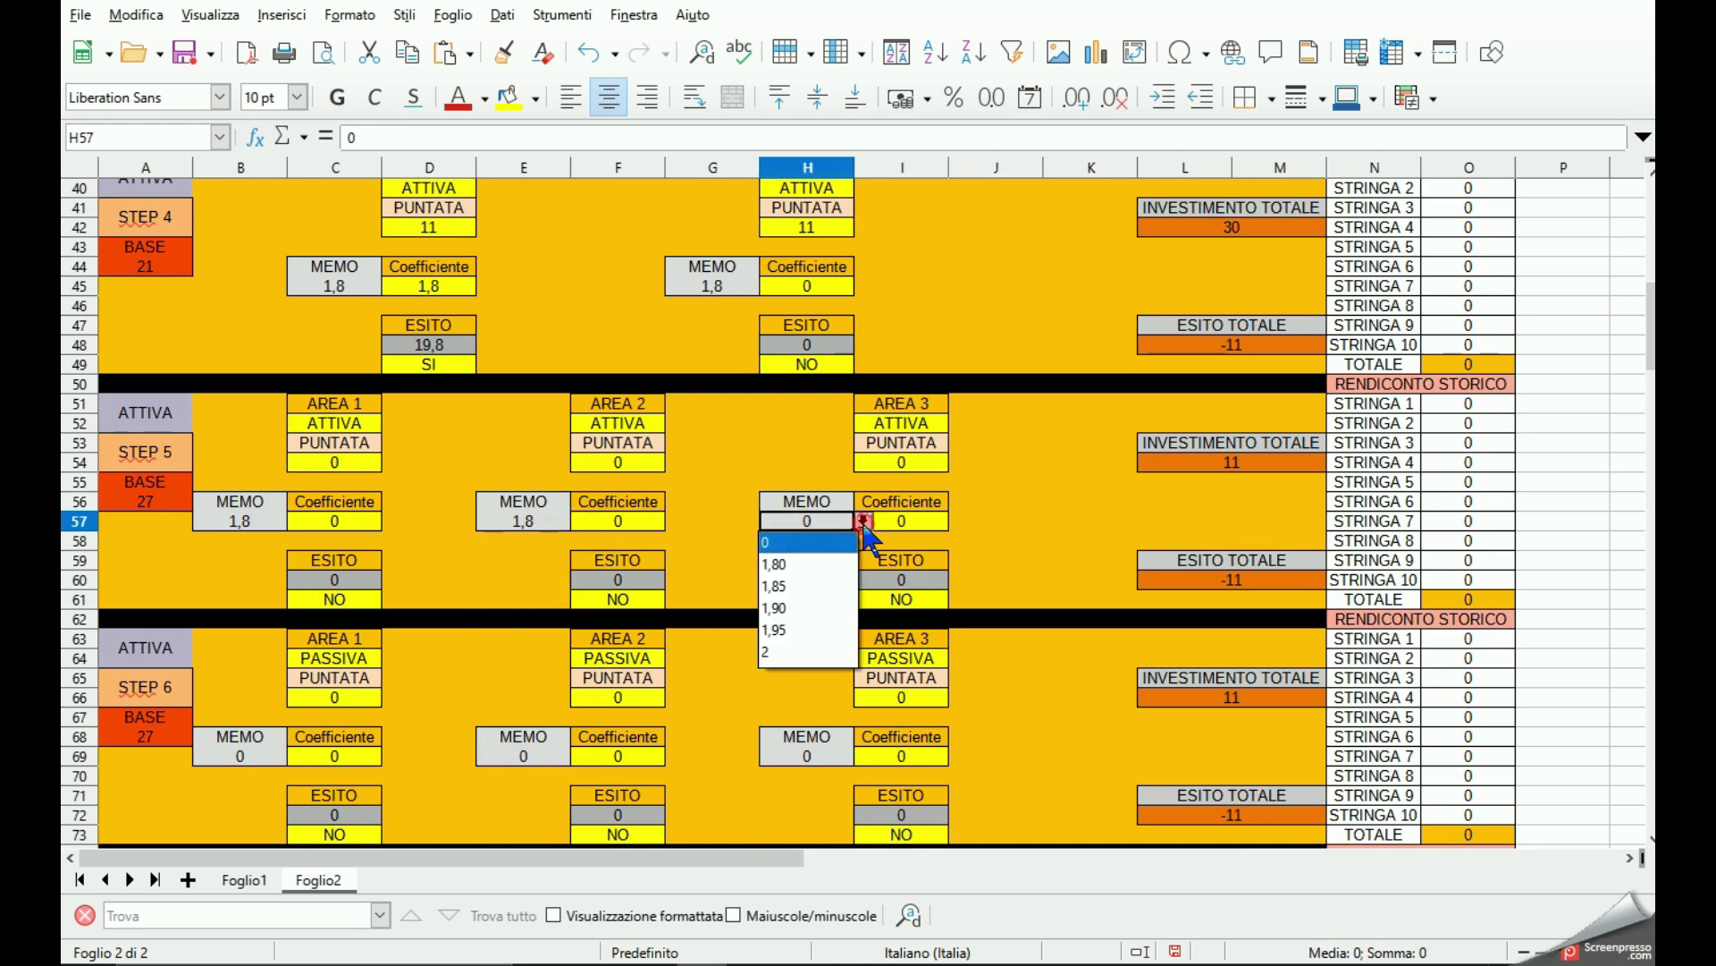
click(816, 561)
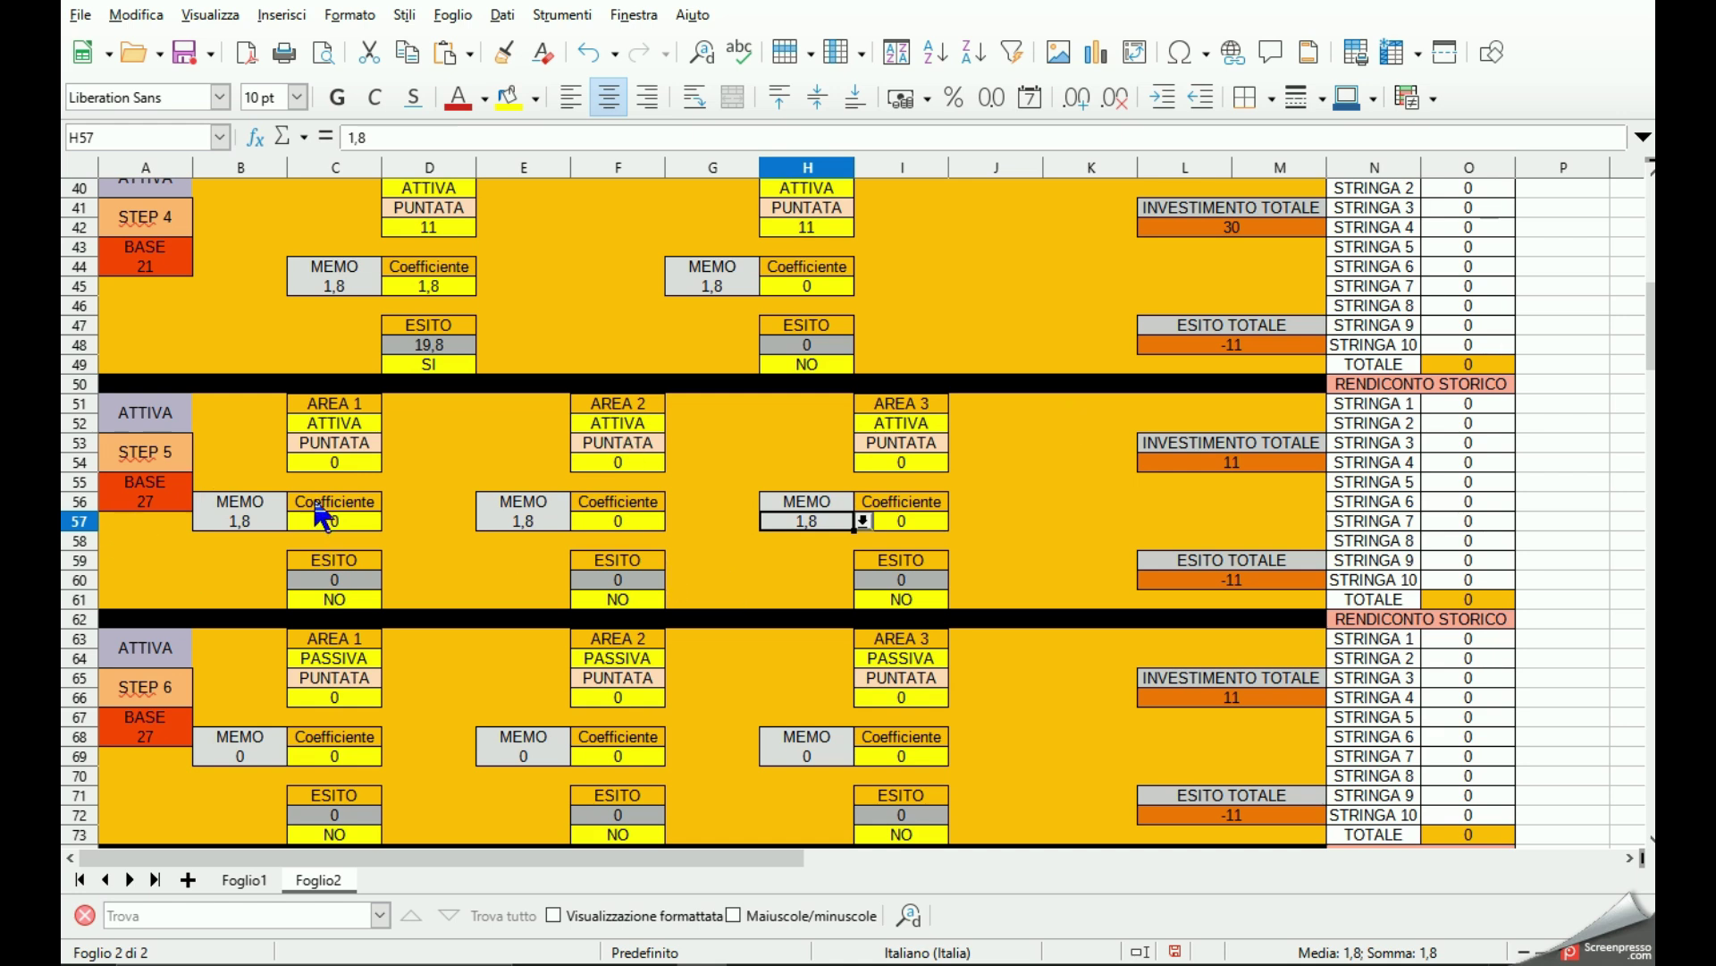
click(364, 463)
Enter a stake of 9 in C54, F54 and I54.
text(9)
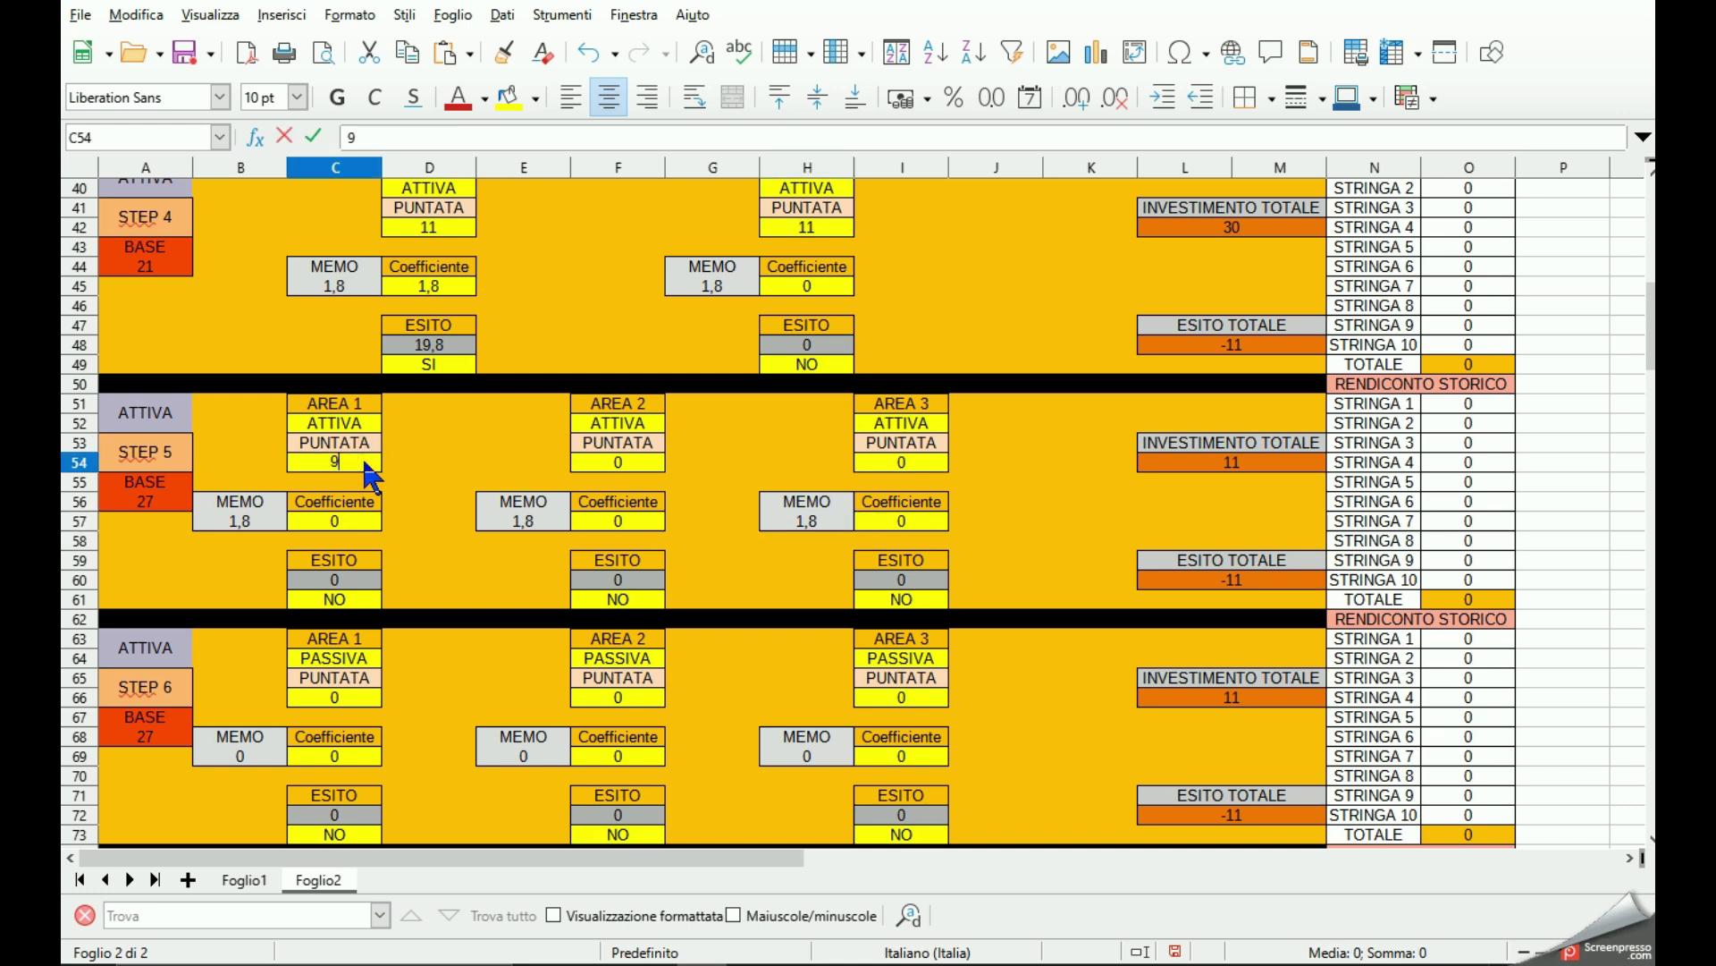
click(633, 465)
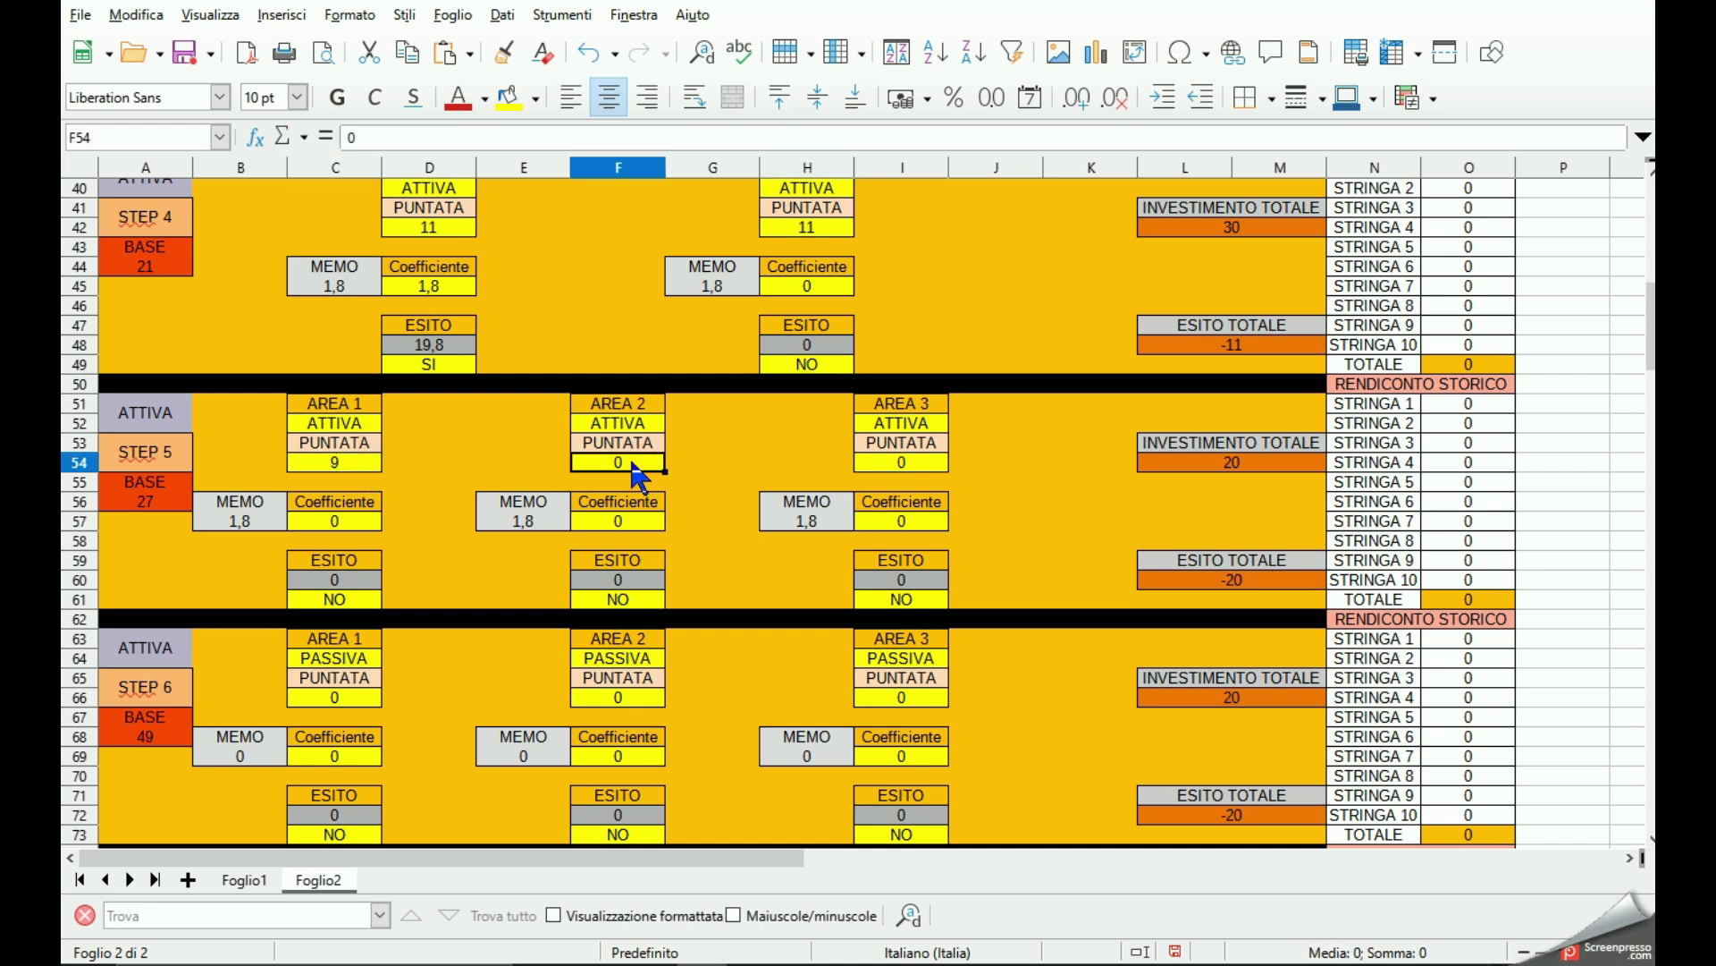
text(9)
click(901, 462)
text(9)
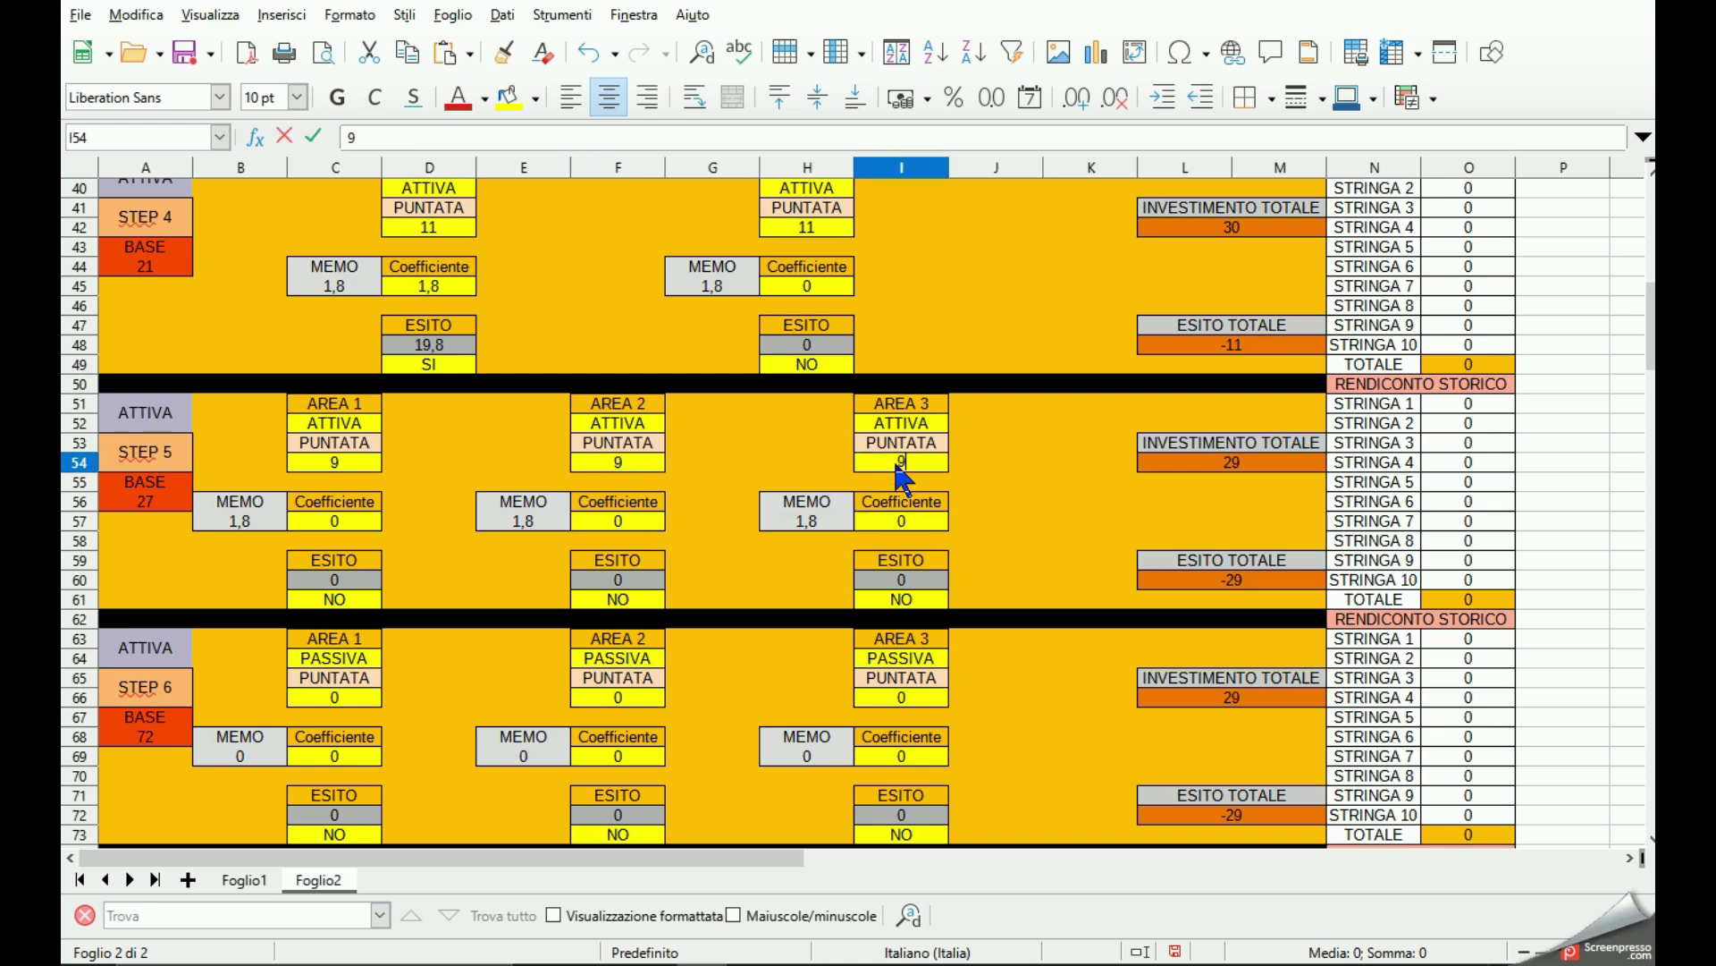
key(Return)
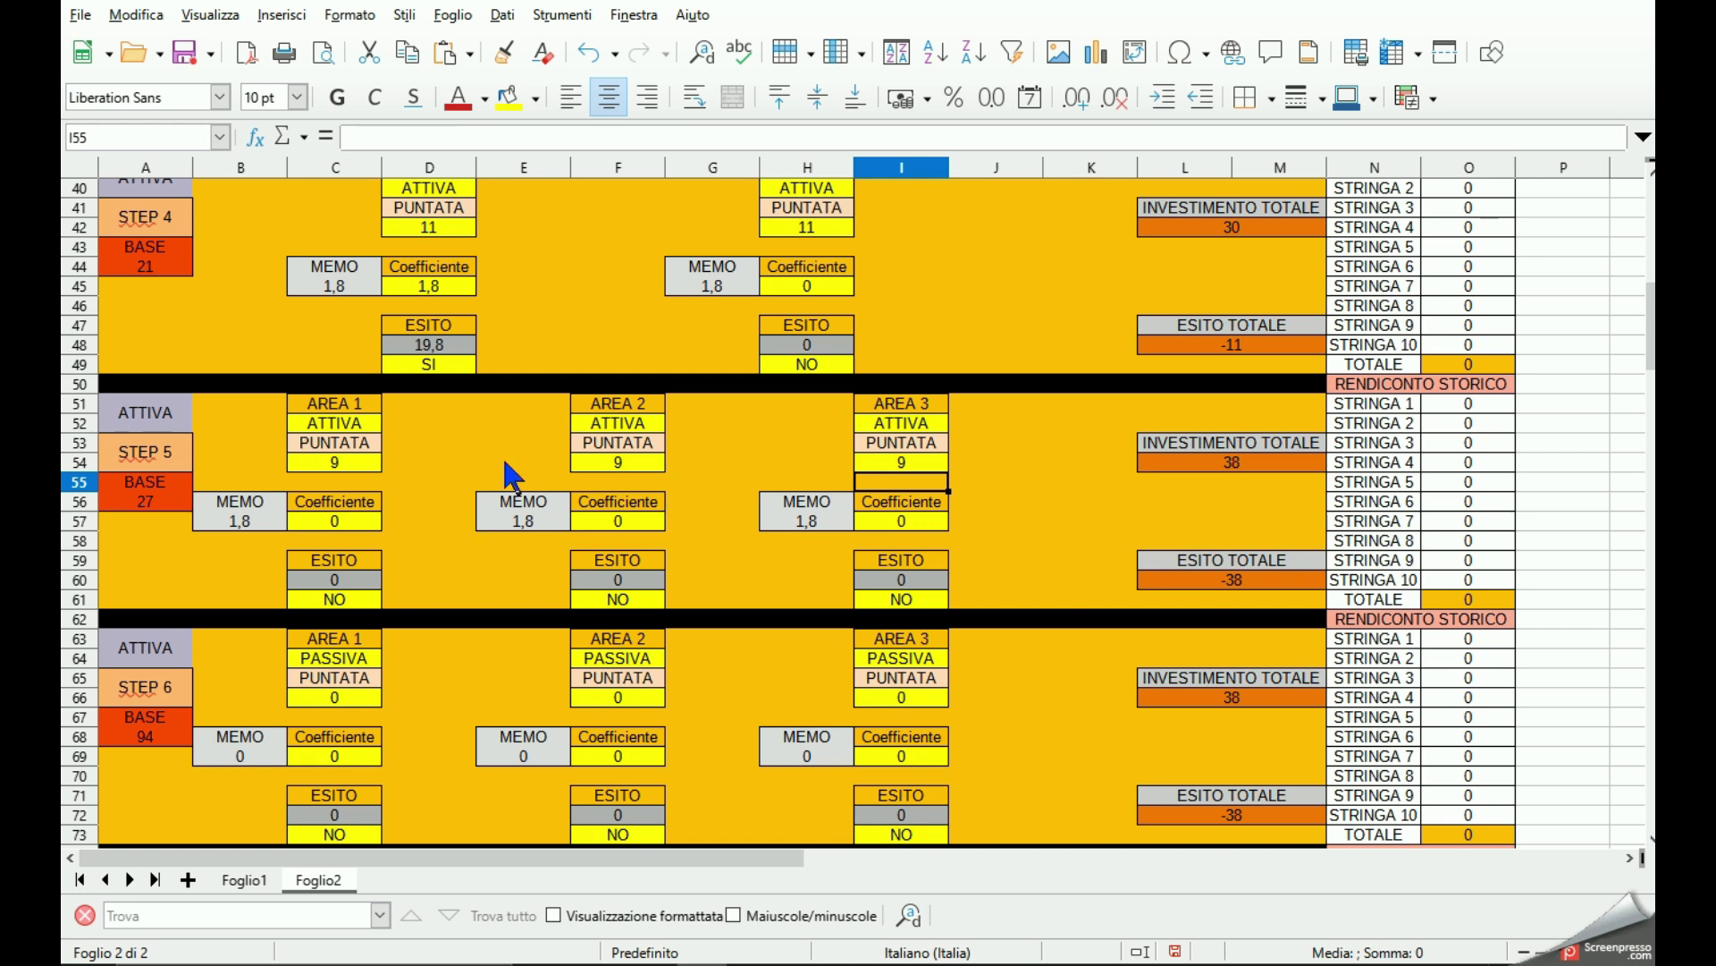
Set Step 5 Area 1's coefficient in C57 to 1,8 and its outcome in C61 to SI.
click(338, 523)
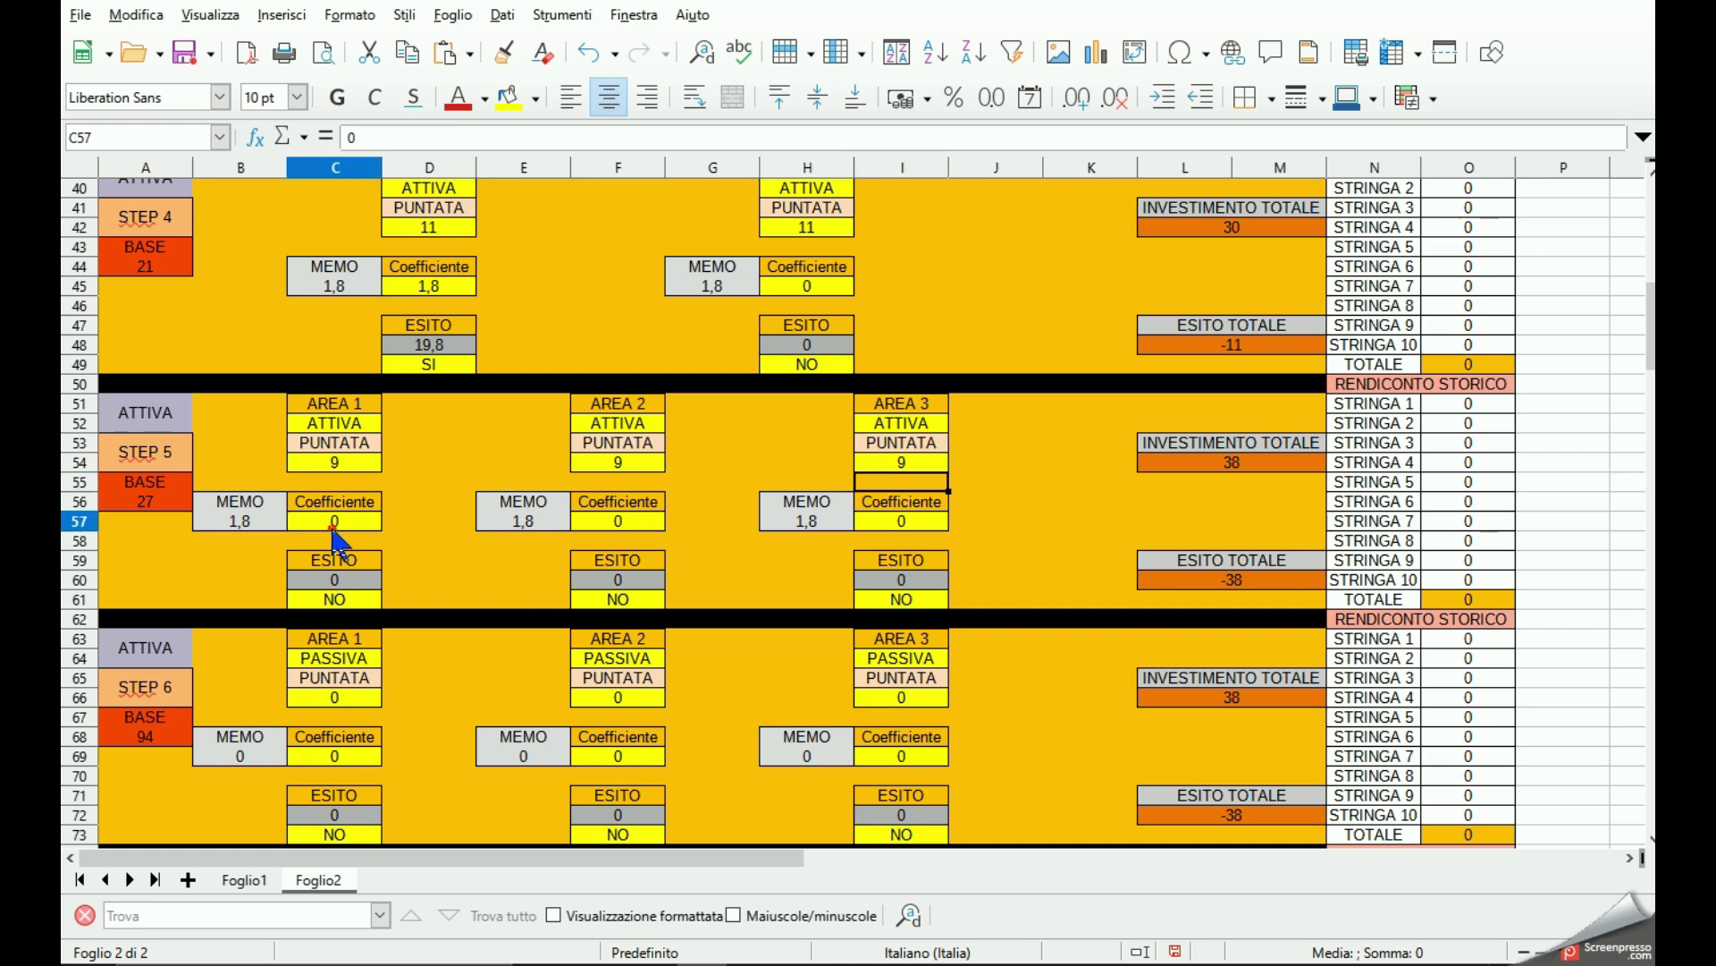
click(391, 524)
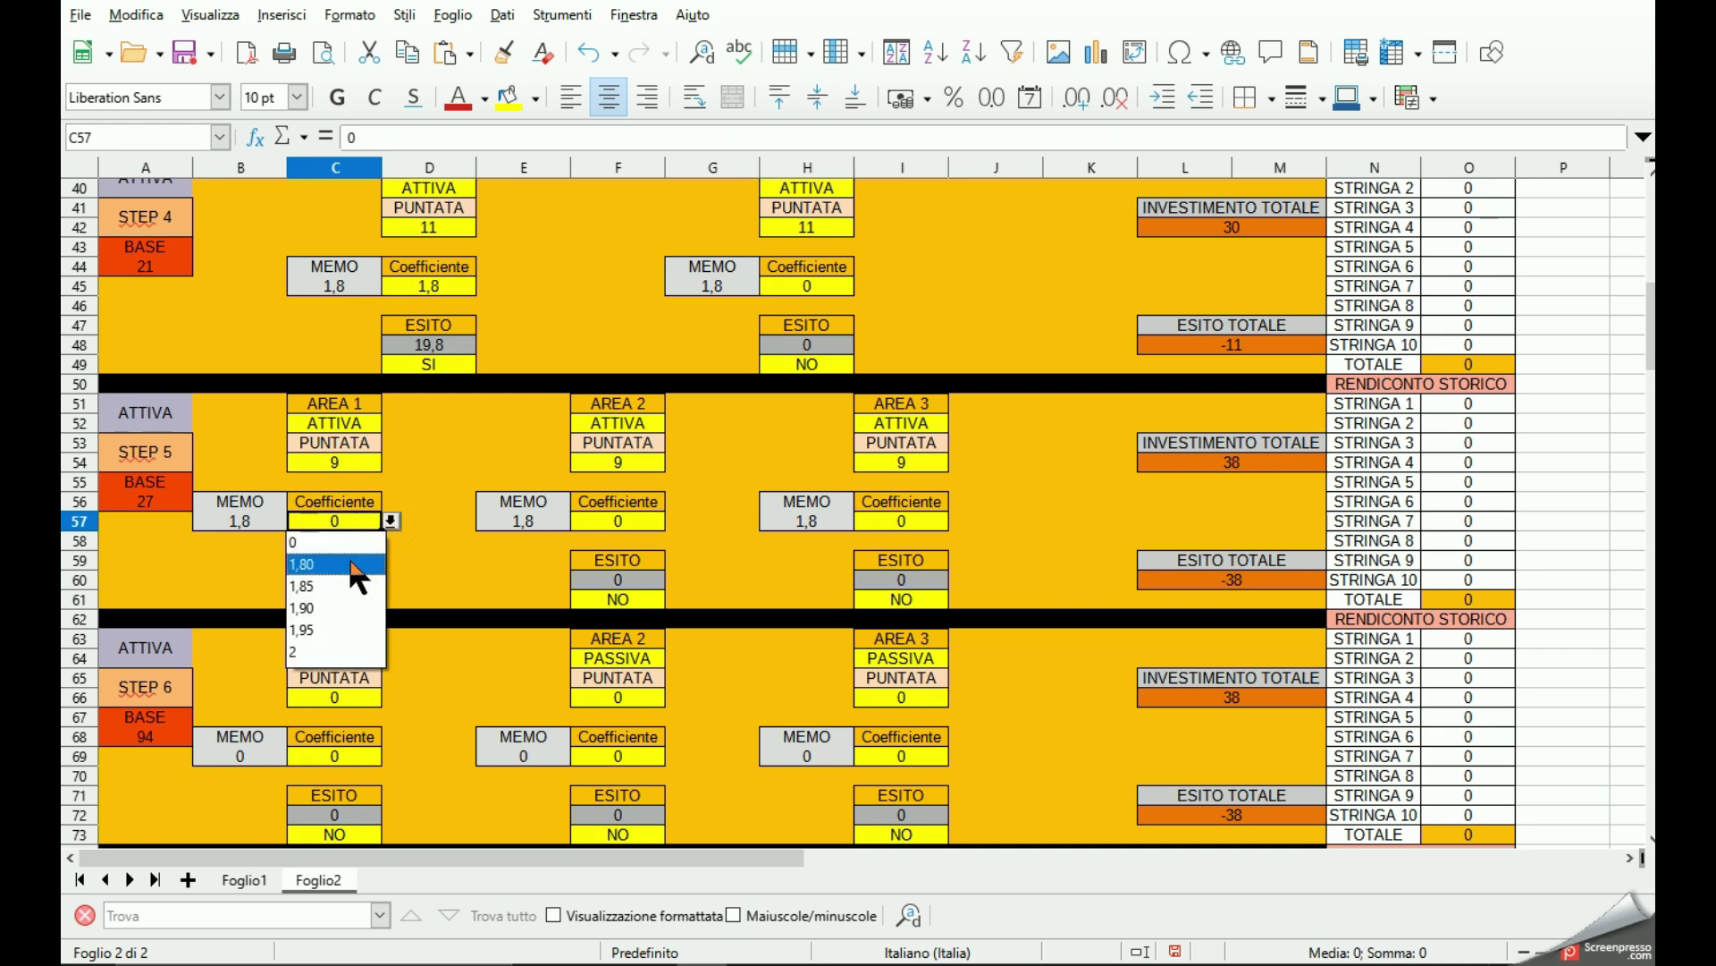
click(368, 561)
click(341, 601)
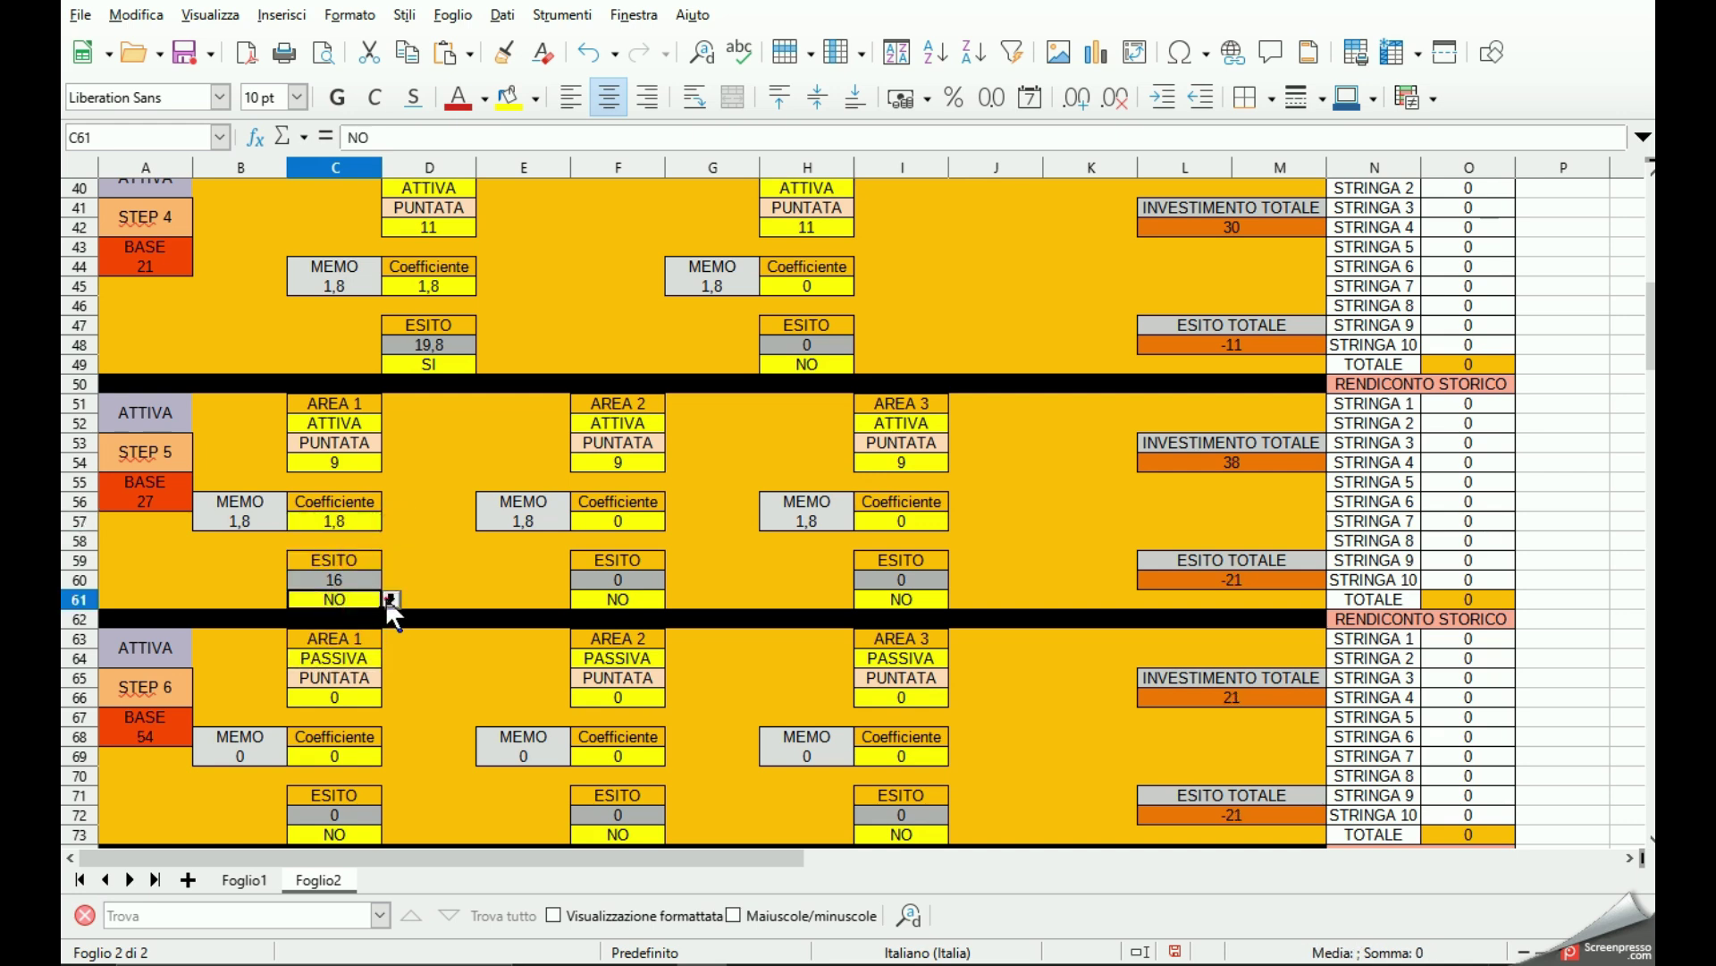
click(391, 599)
click(349, 621)
Set Step 5 Area 2's coefficient in F57 to 1,8 and its outcome in F61 to SI.
click(626, 521)
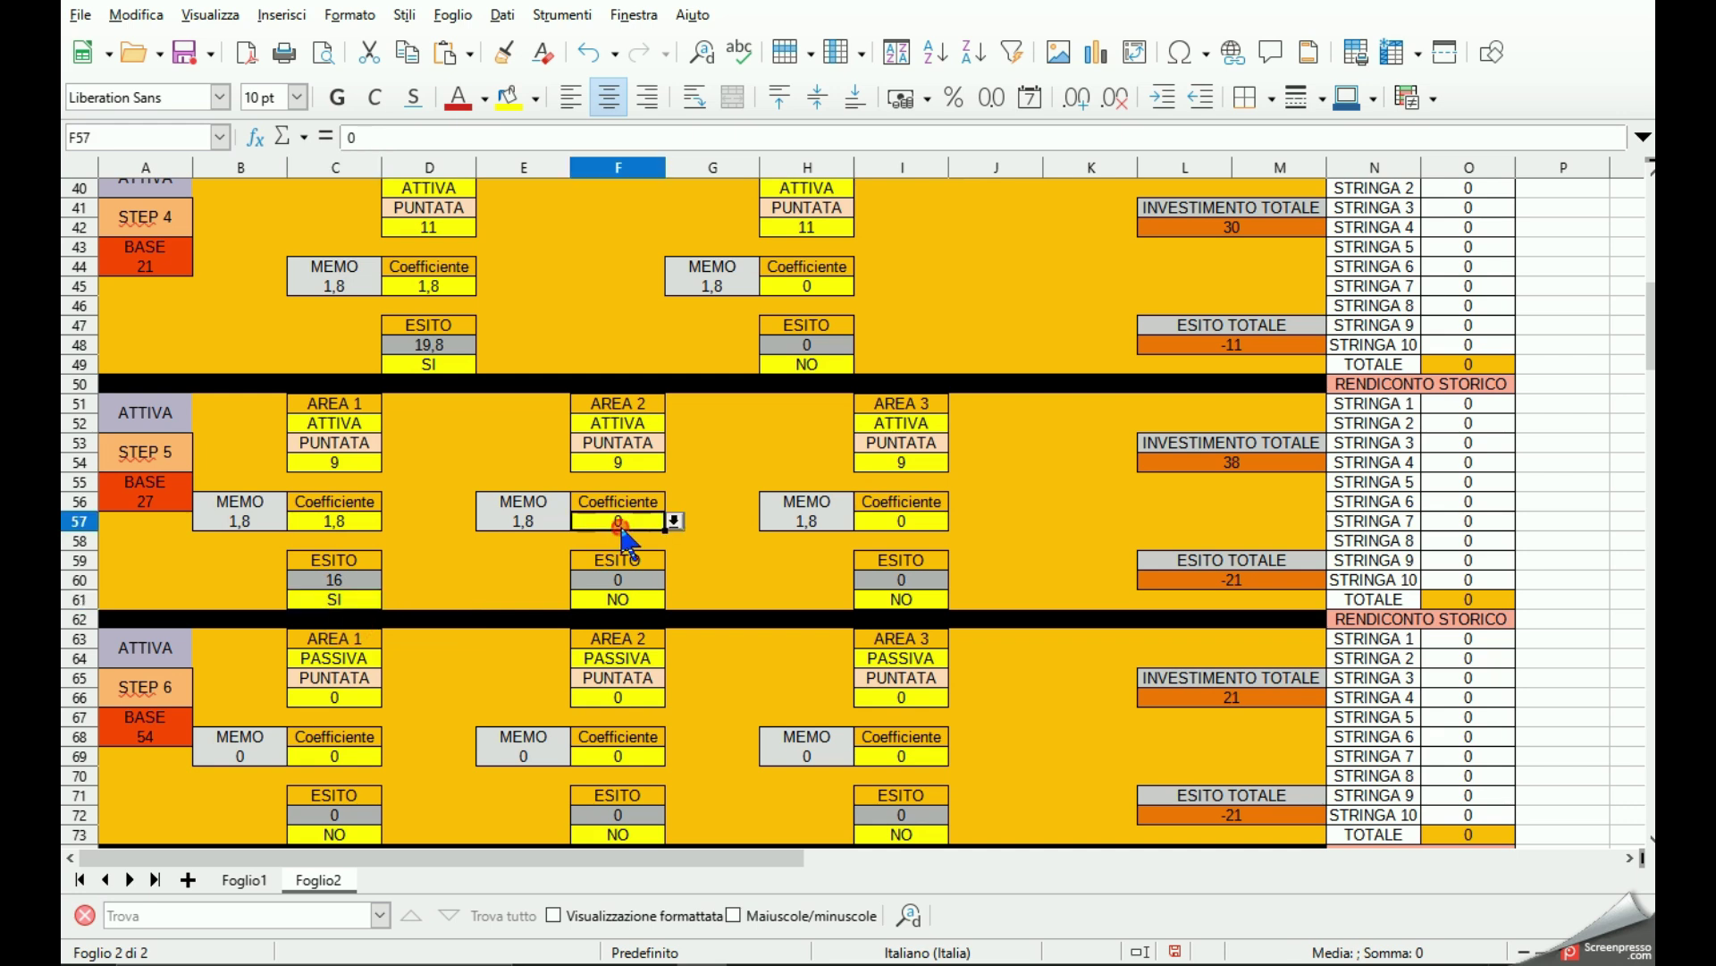
click(674, 522)
click(637, 561)
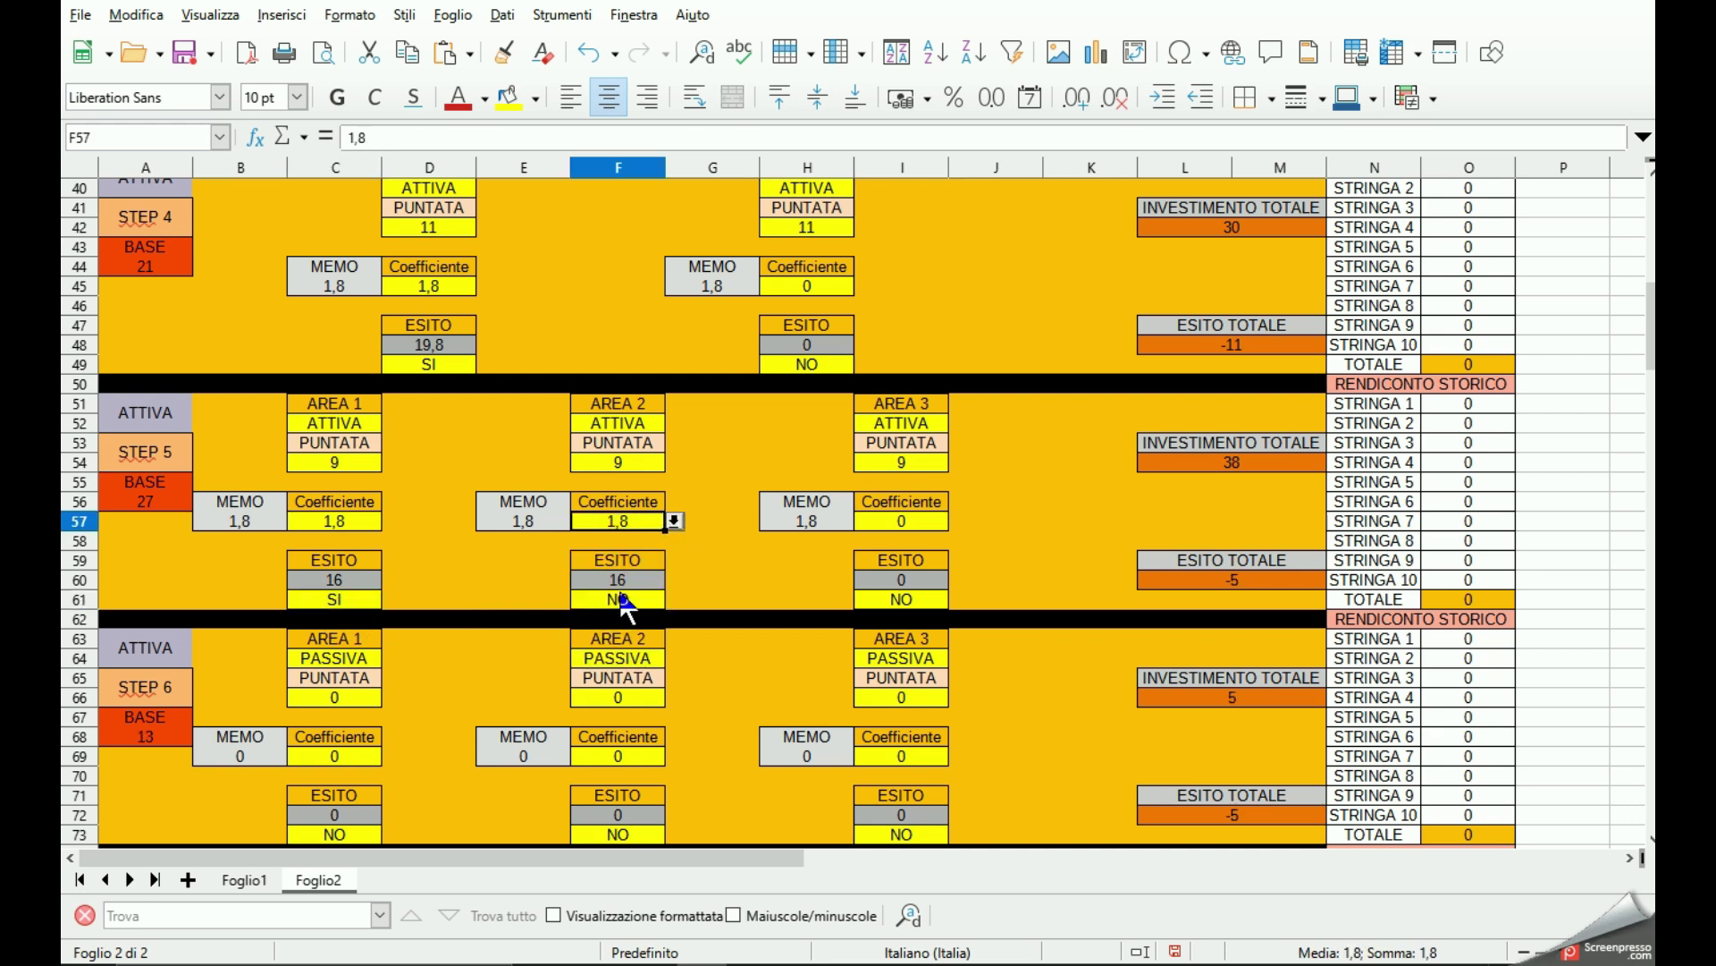
click(625, 599)
click(675, 599)
click(625, 619)
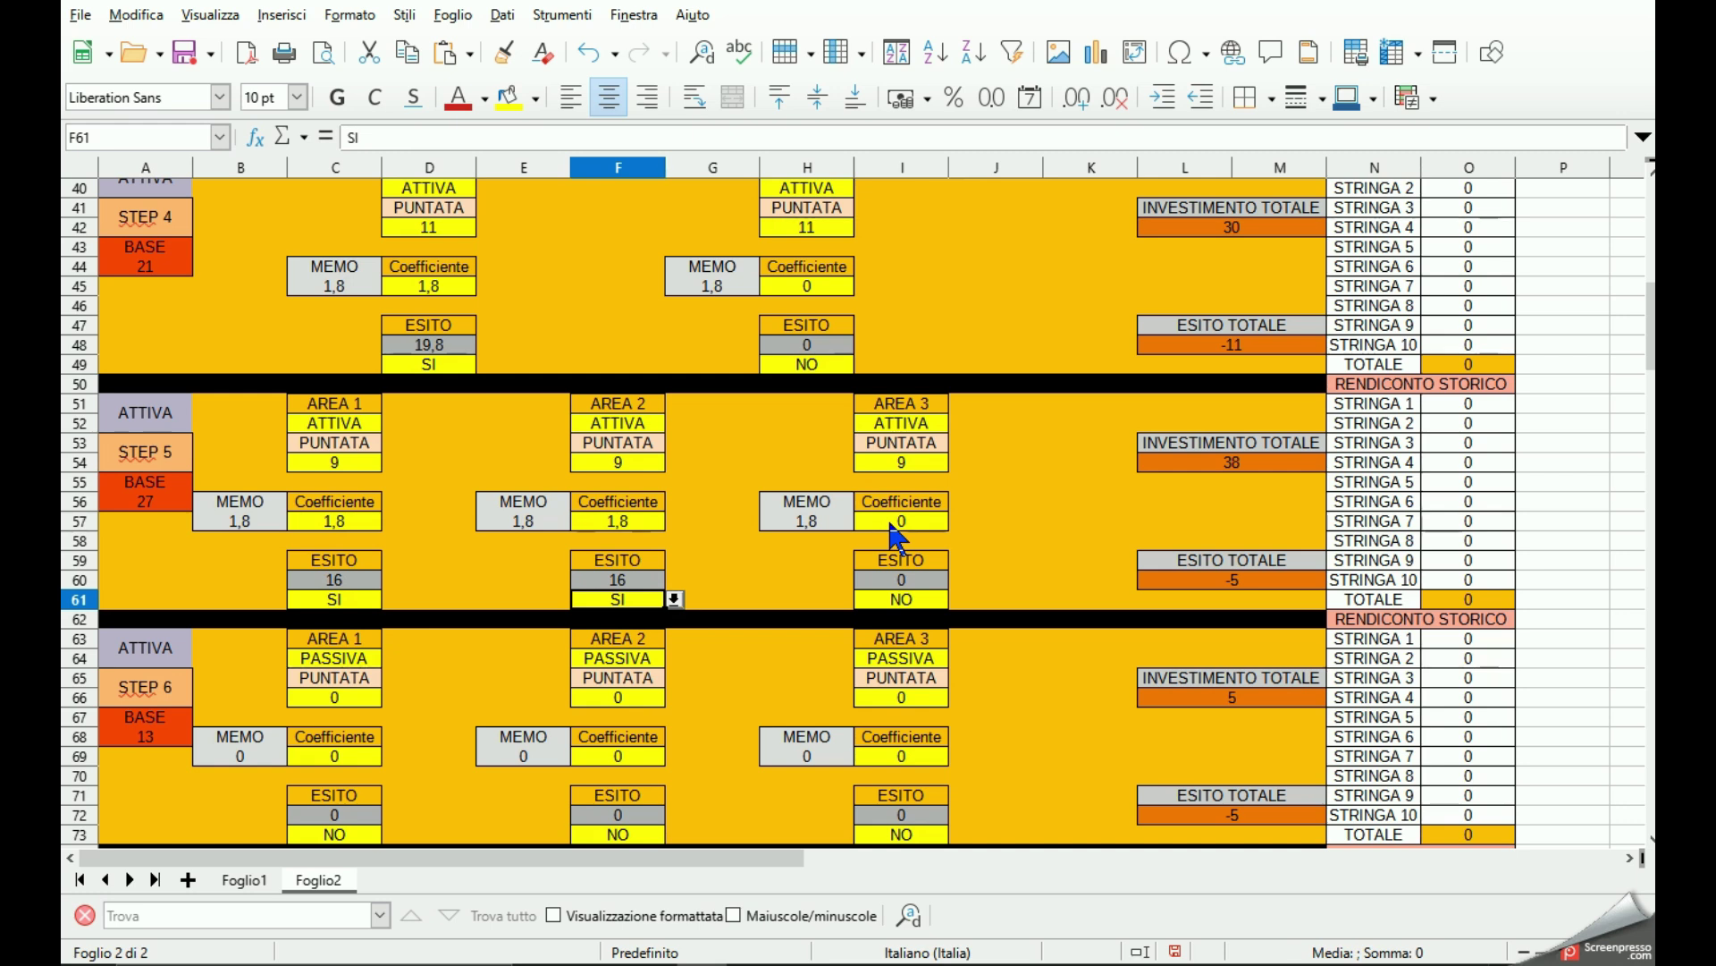
Switch Step 6 Area 1's status in C64 to ATTIVA.
scroll(669, 537, down, 1)
scroll(671, 545, down, 2)
scroll(659, 545, down, 1)
scroll(640, 546, down, 2)
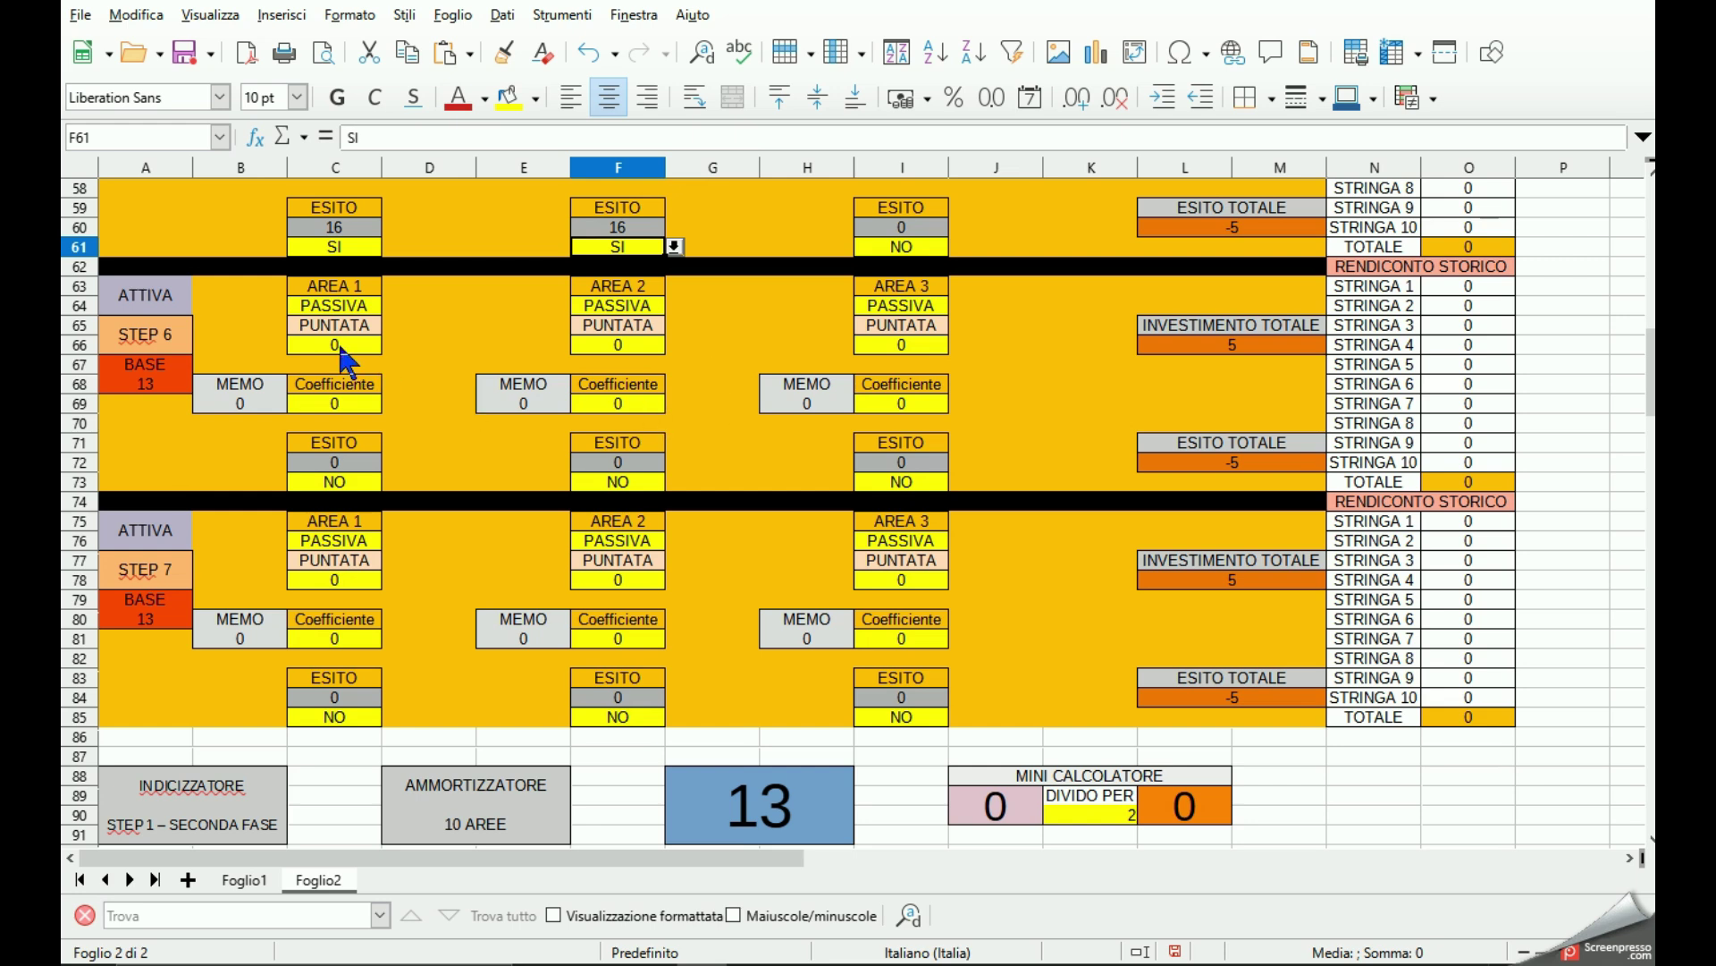
click(337, 312)
click(390, 306)
click(357, 329)
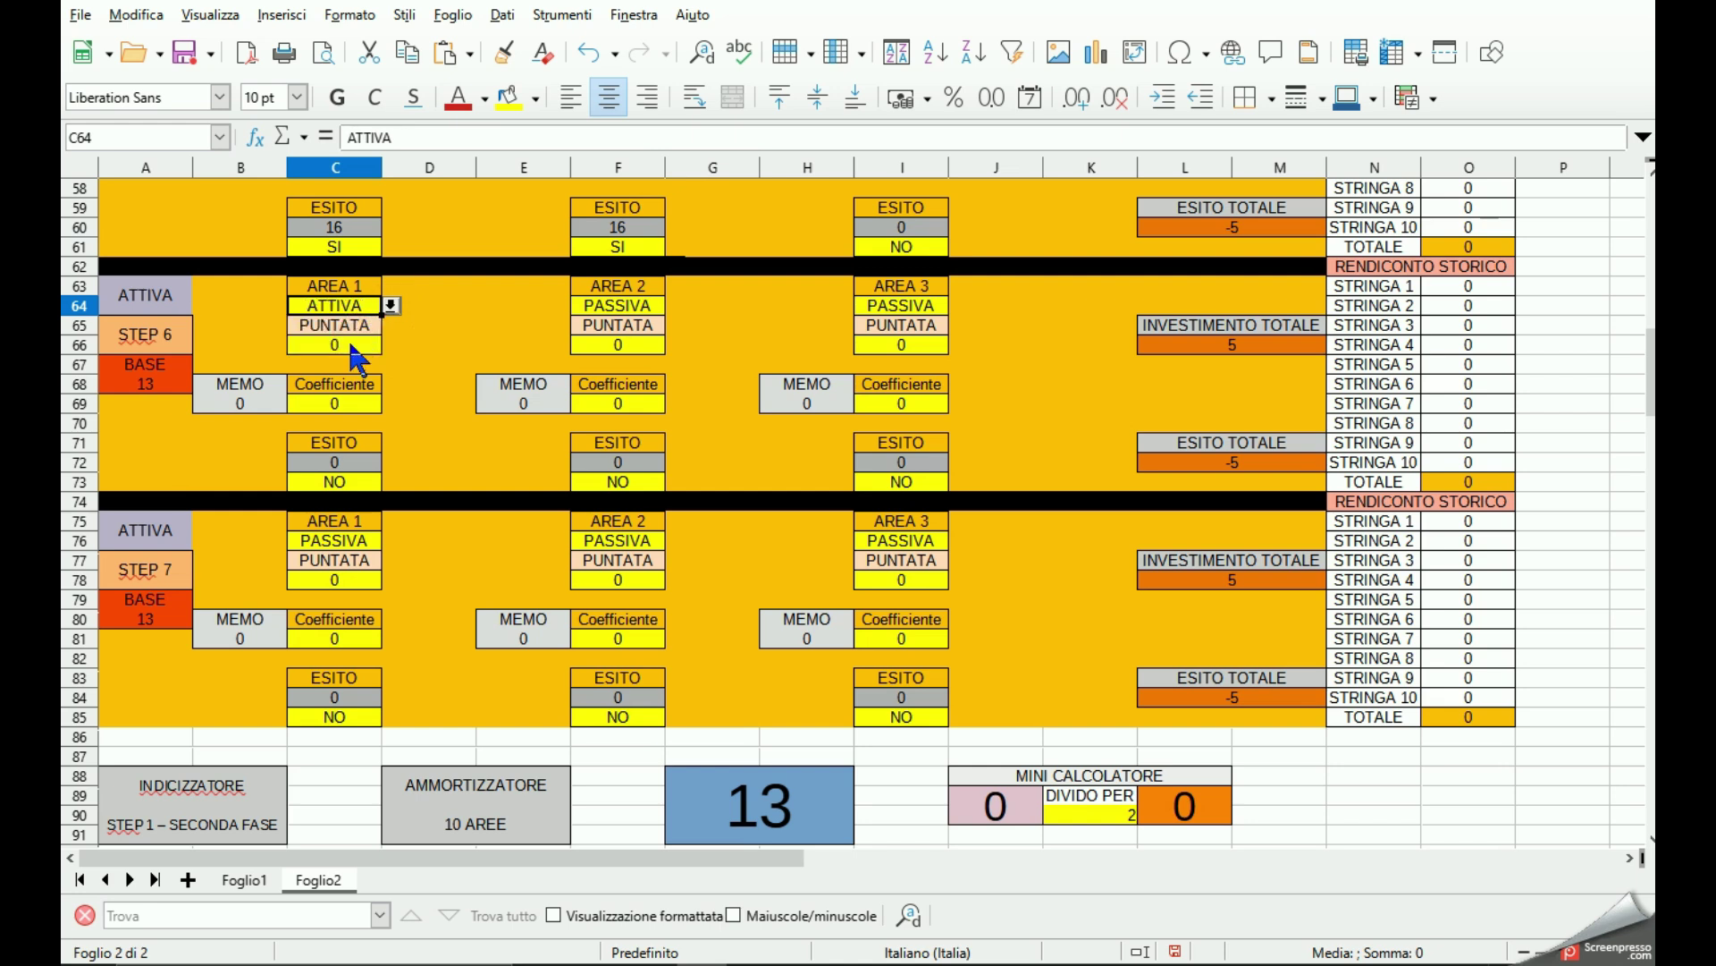
Enter a stake of 13 in C66 and choose 1,80 as the MEMO value in B69.
click(347, 338)
text(13)
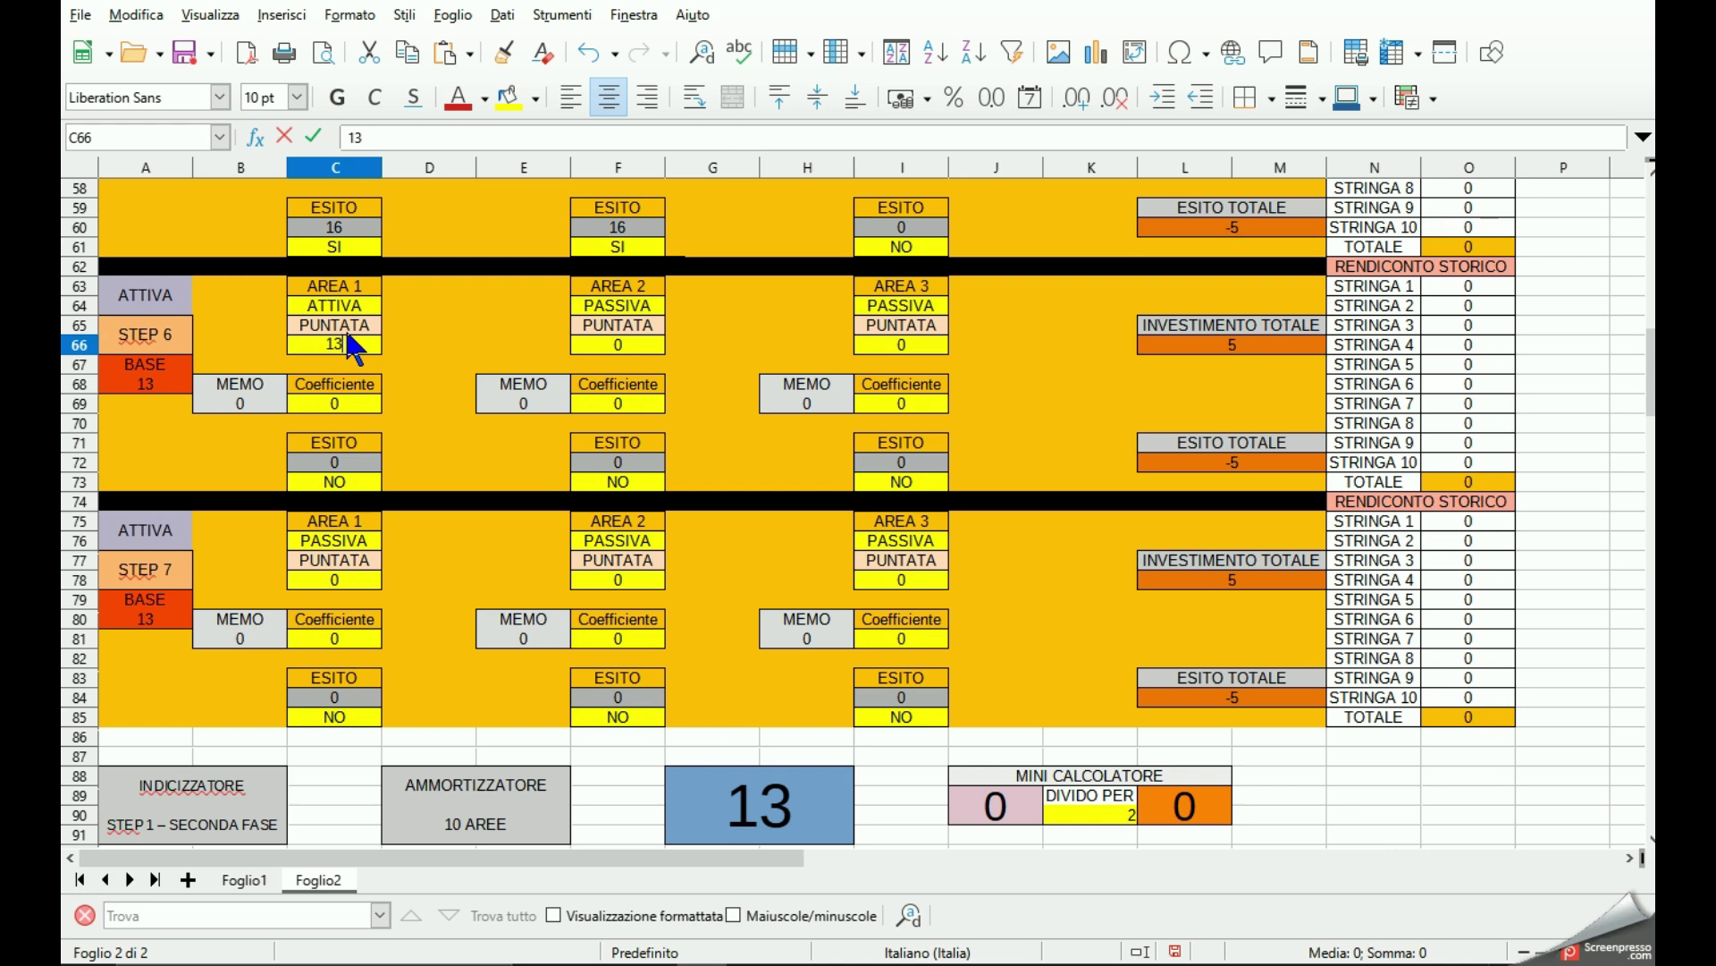
key(Return)
click(257, 402)
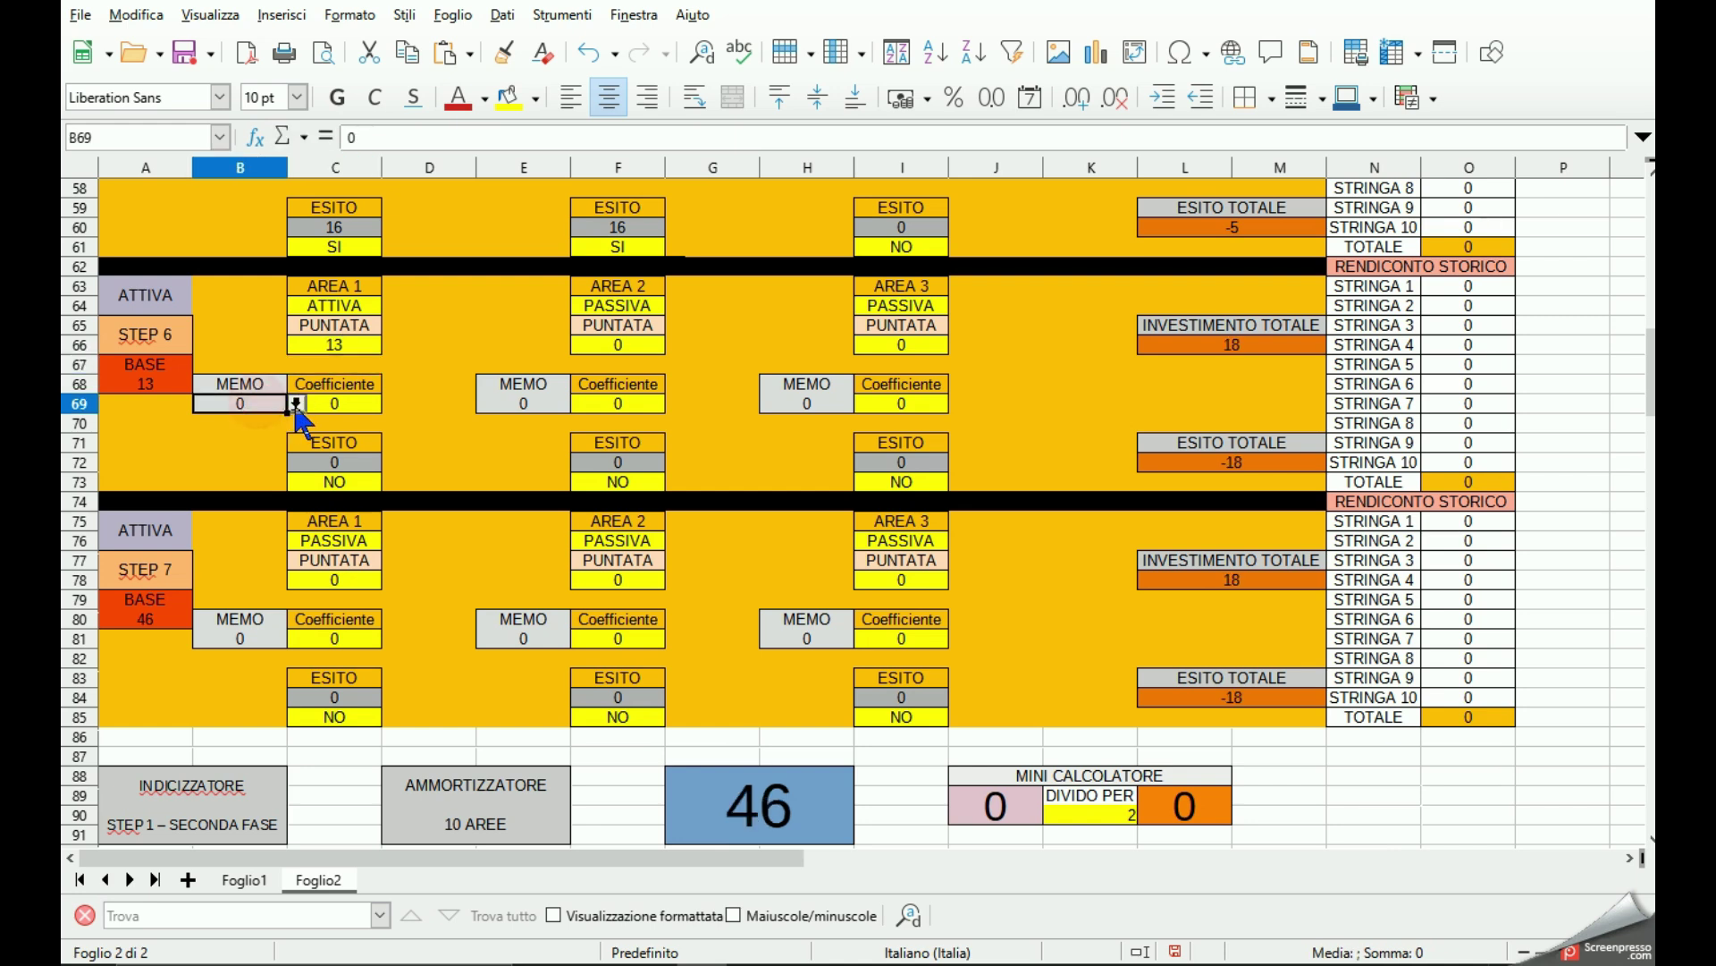
click(295, 404)
click(231, 443)
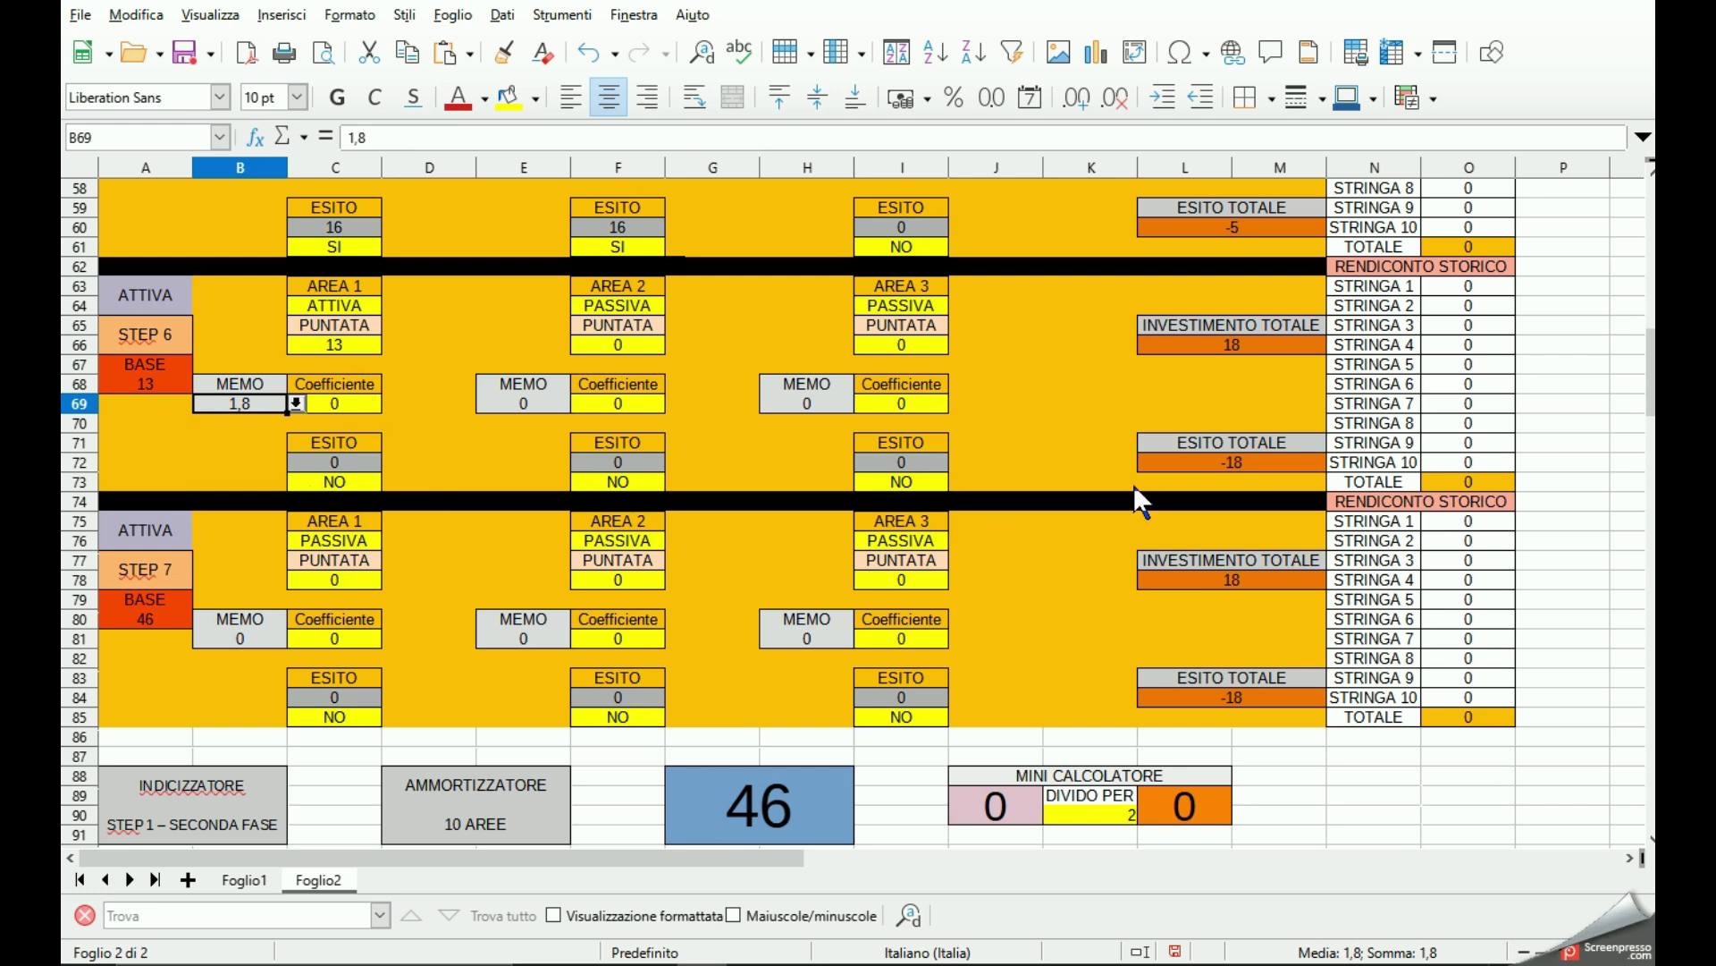
Enter 46 in J89 and choose divisor 3 in K90, so L89 shows 15.
scroll(1209, 490, down, 3)
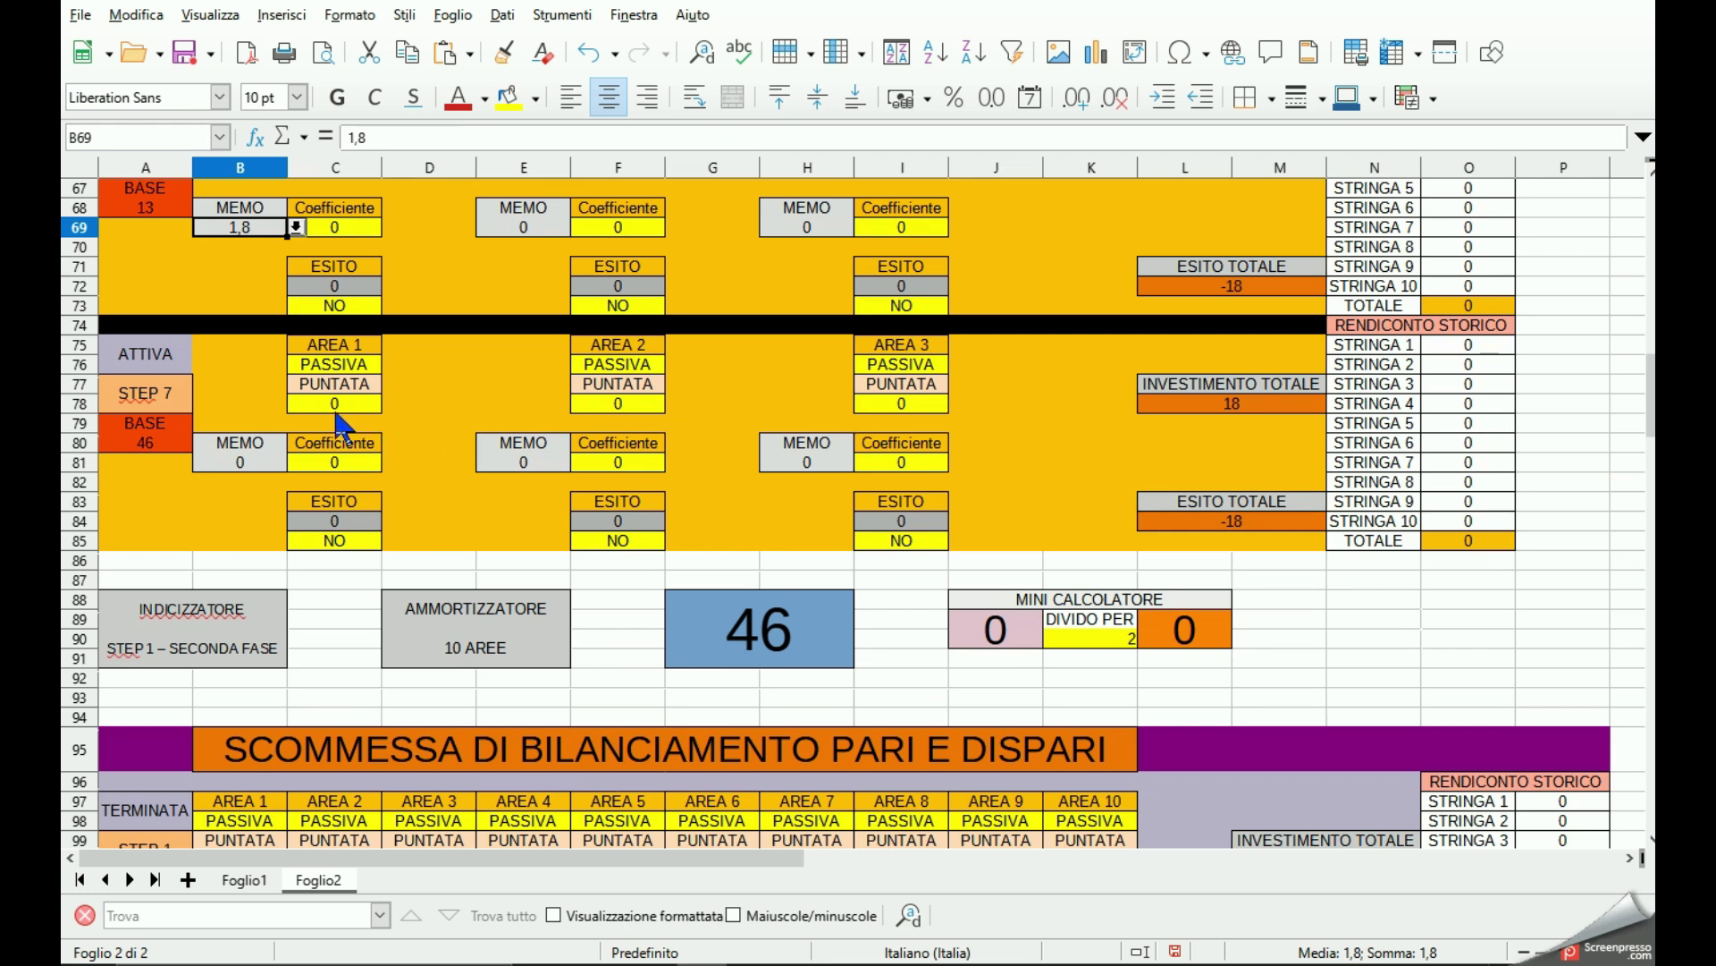
click(1017, 639)
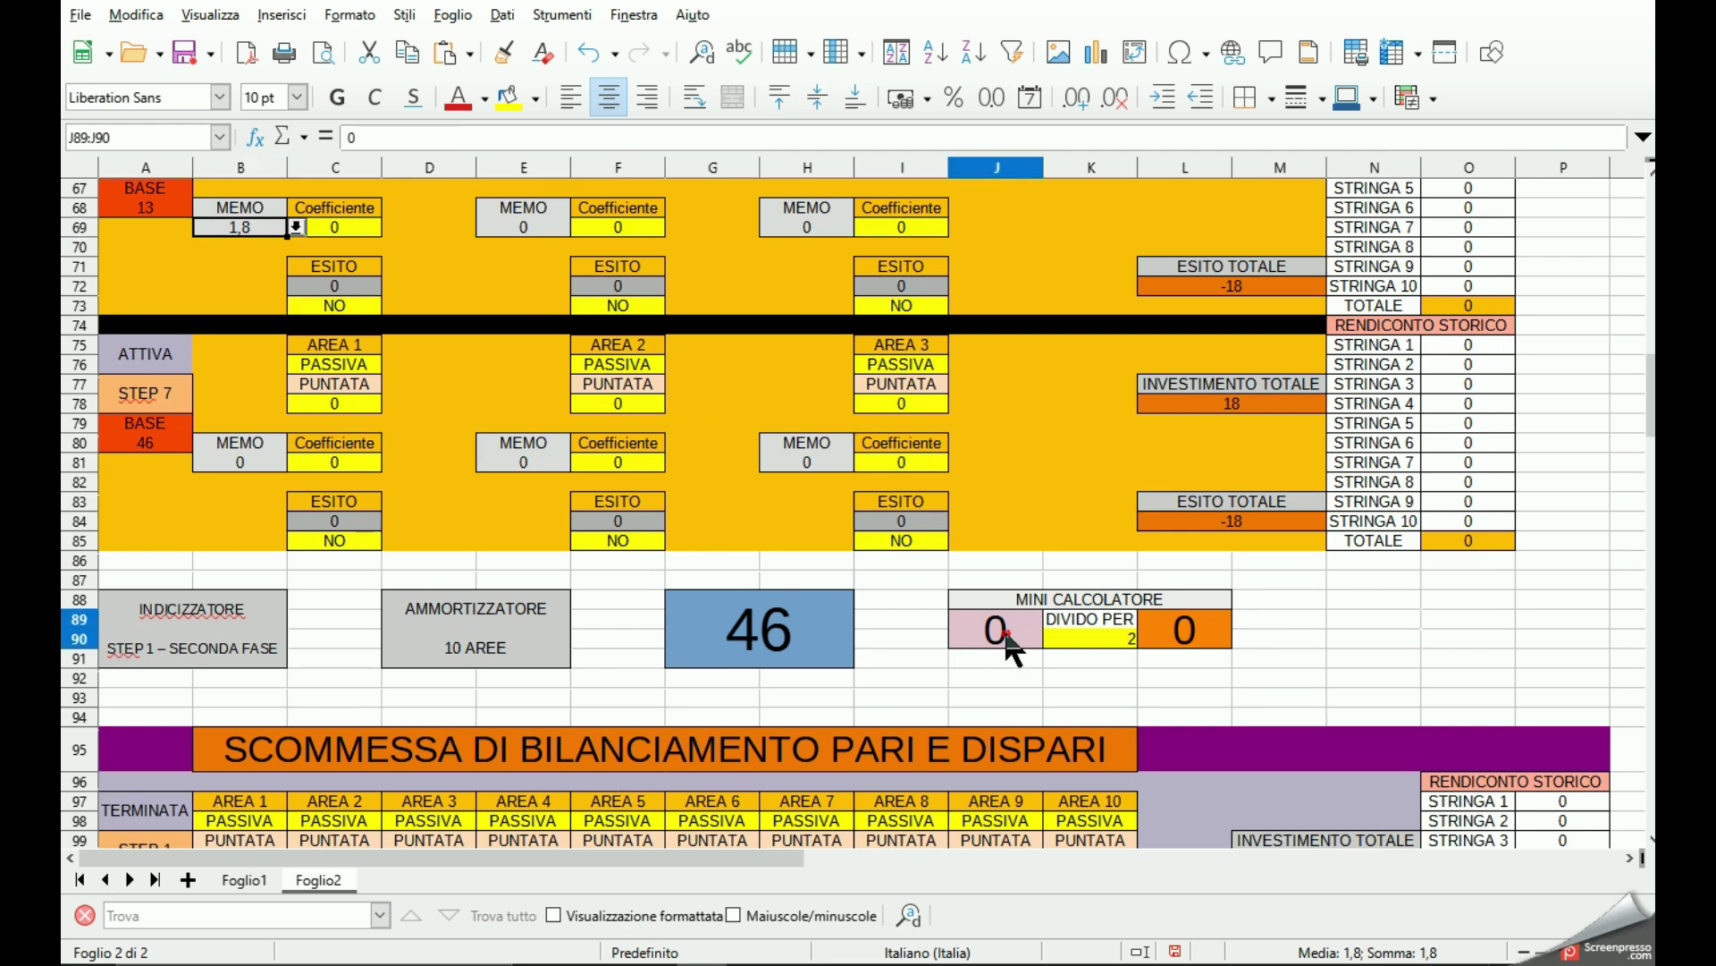
text(46)
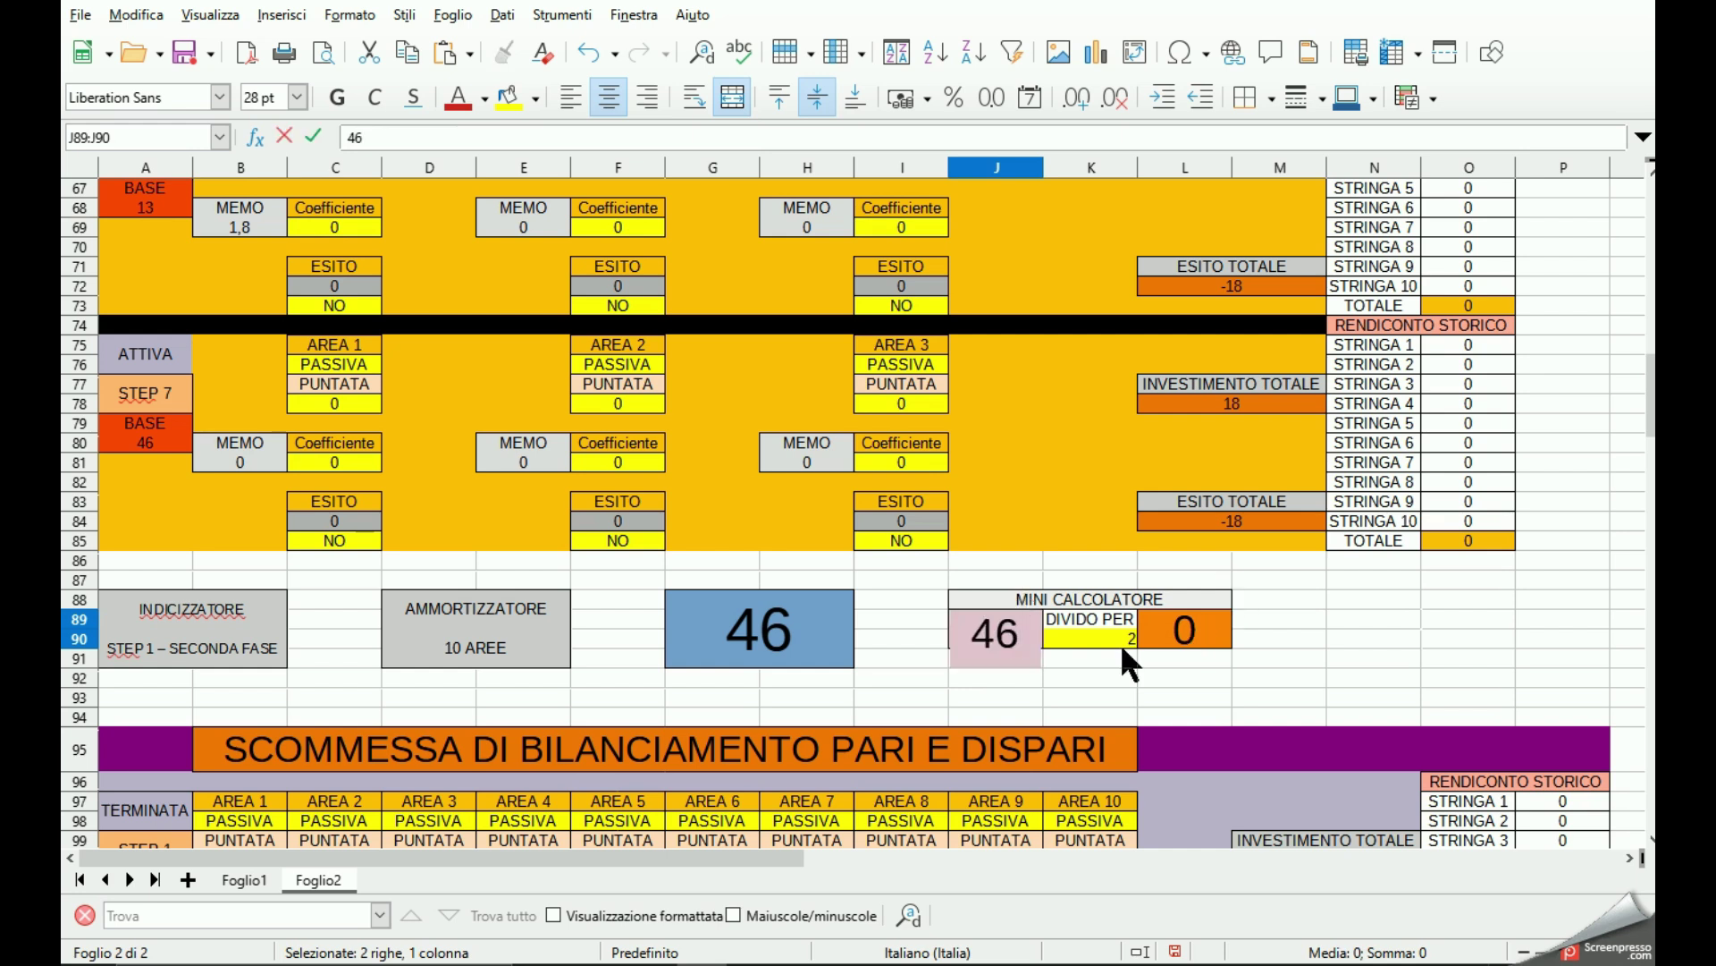
click(1113, 640)
click(1146, 637)
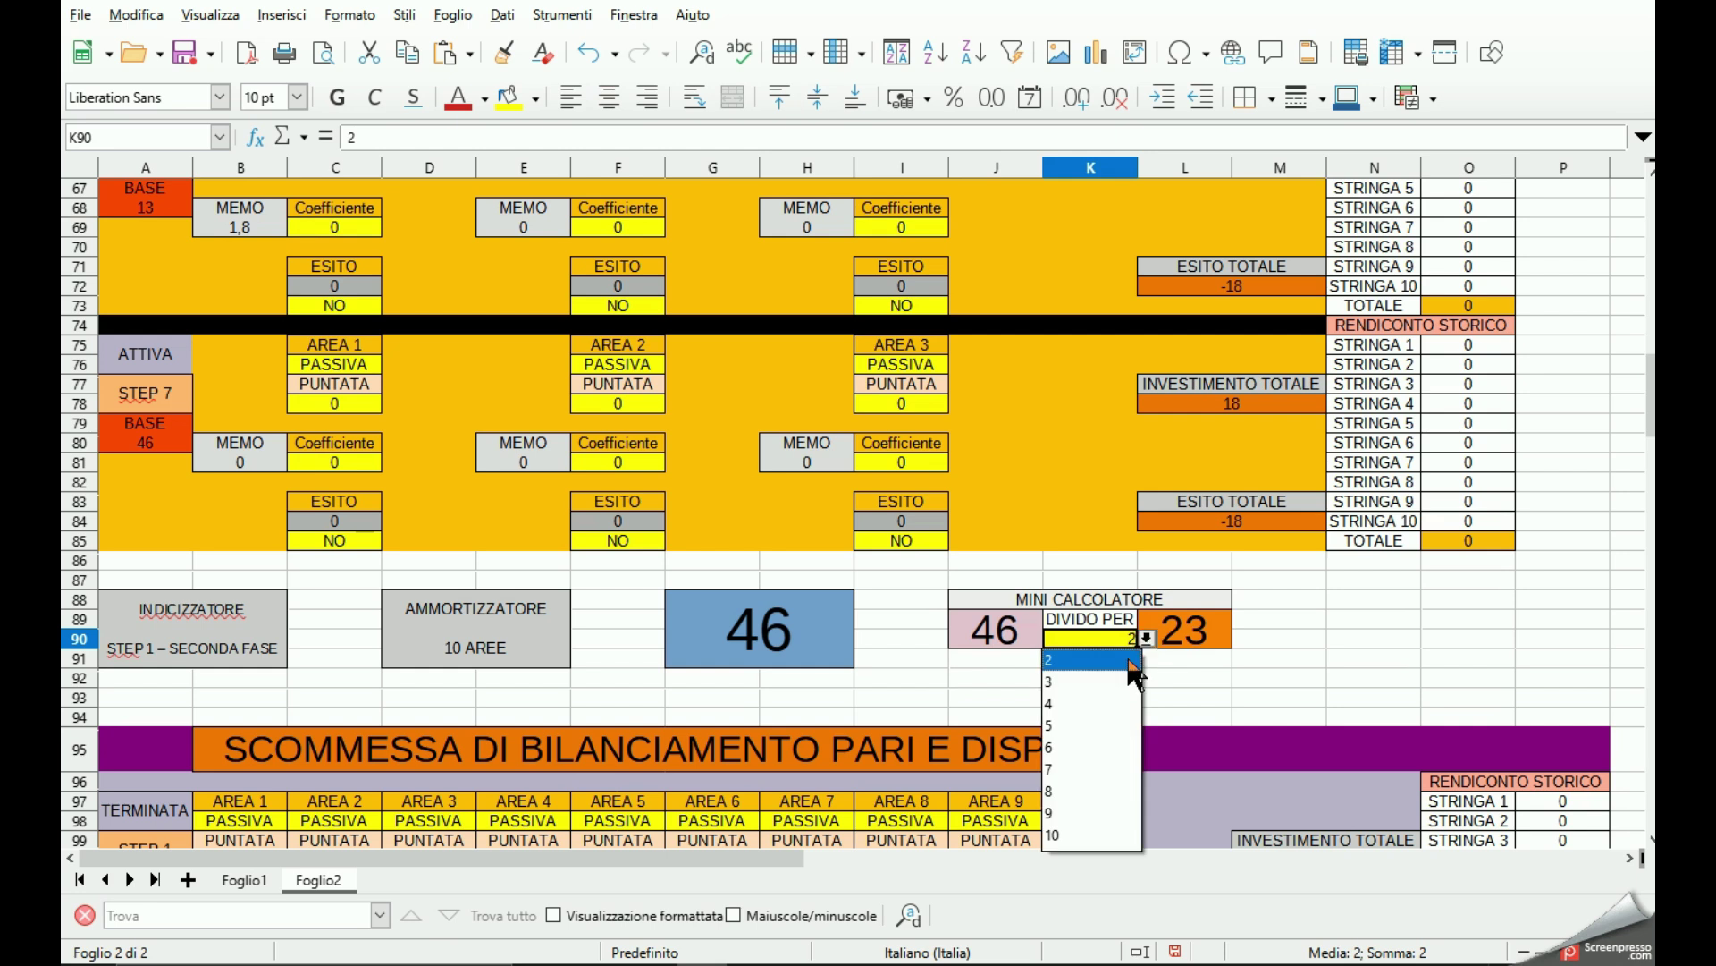
click(1073, 681)
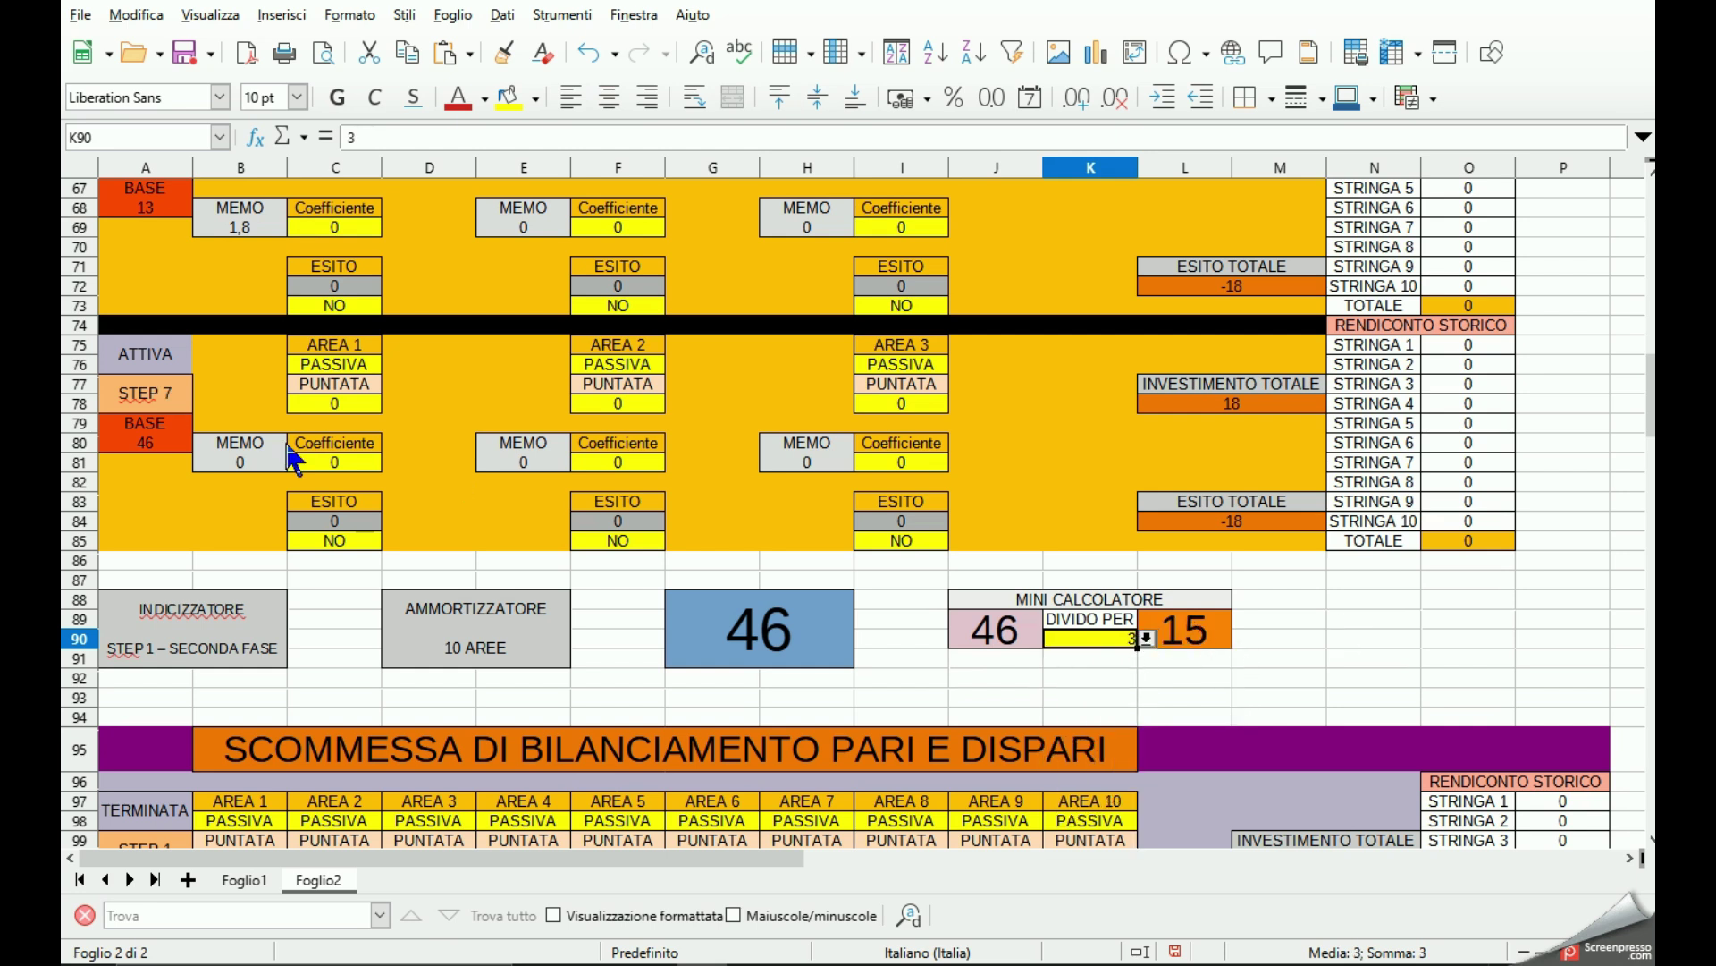
click(1189, 637)
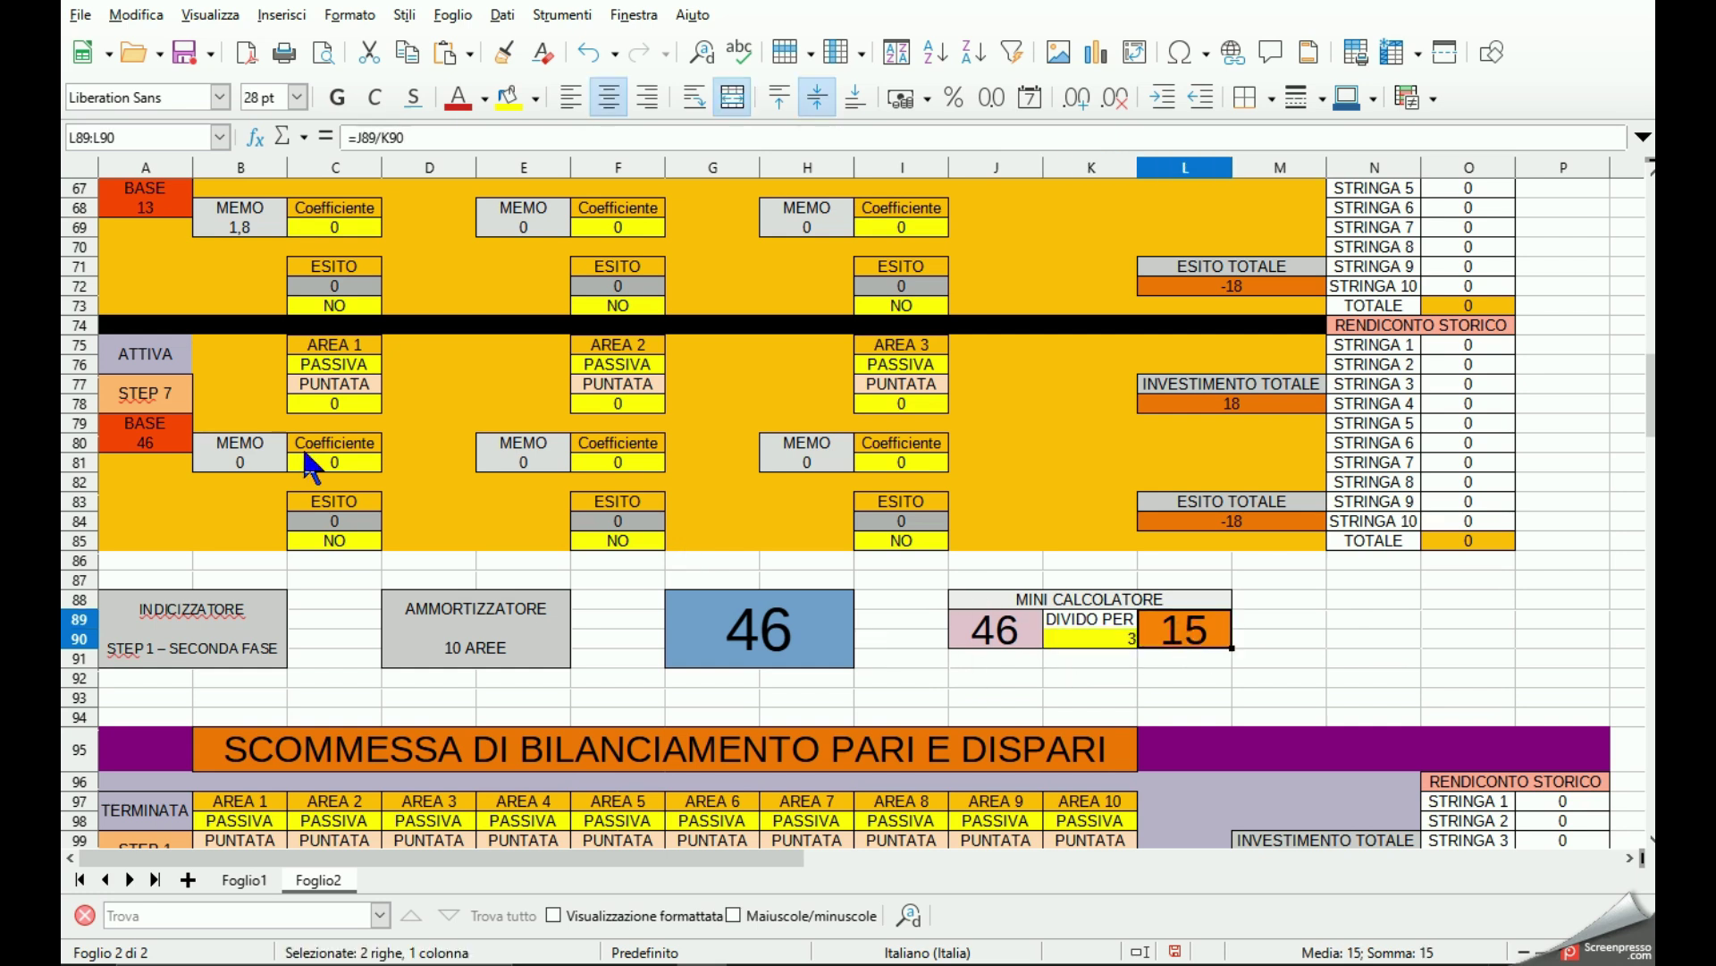
click(335, 405)
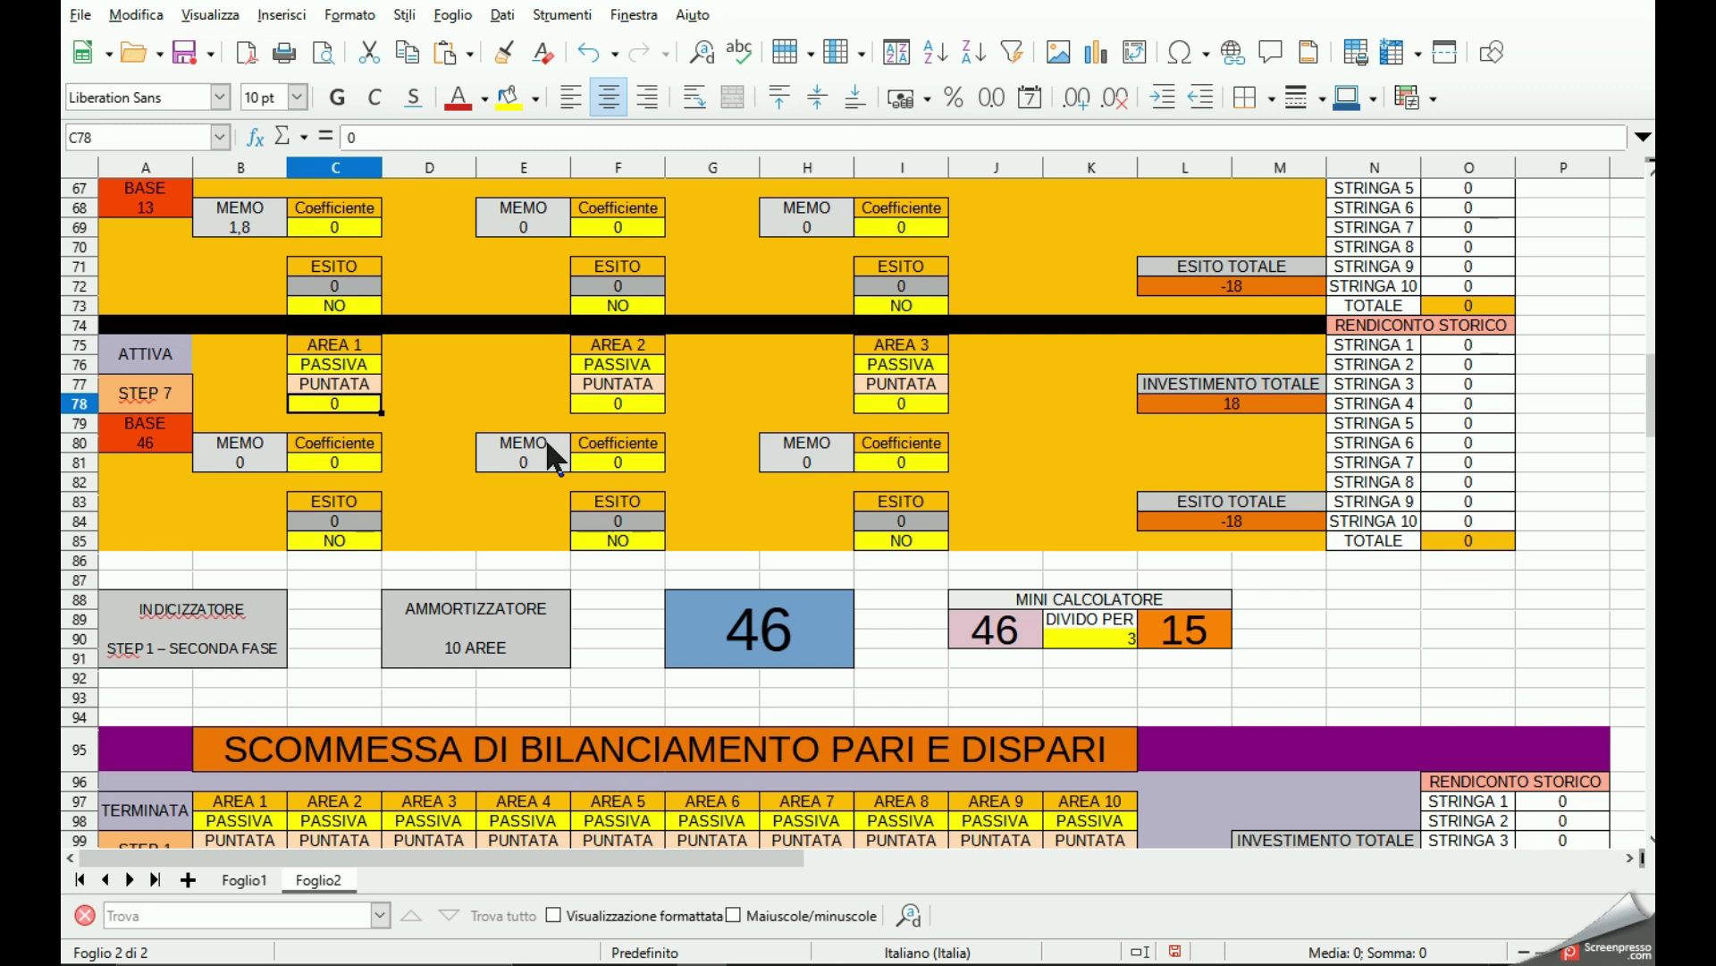
Enter a stake of 15 in C78, F78 and I78.
text(15)
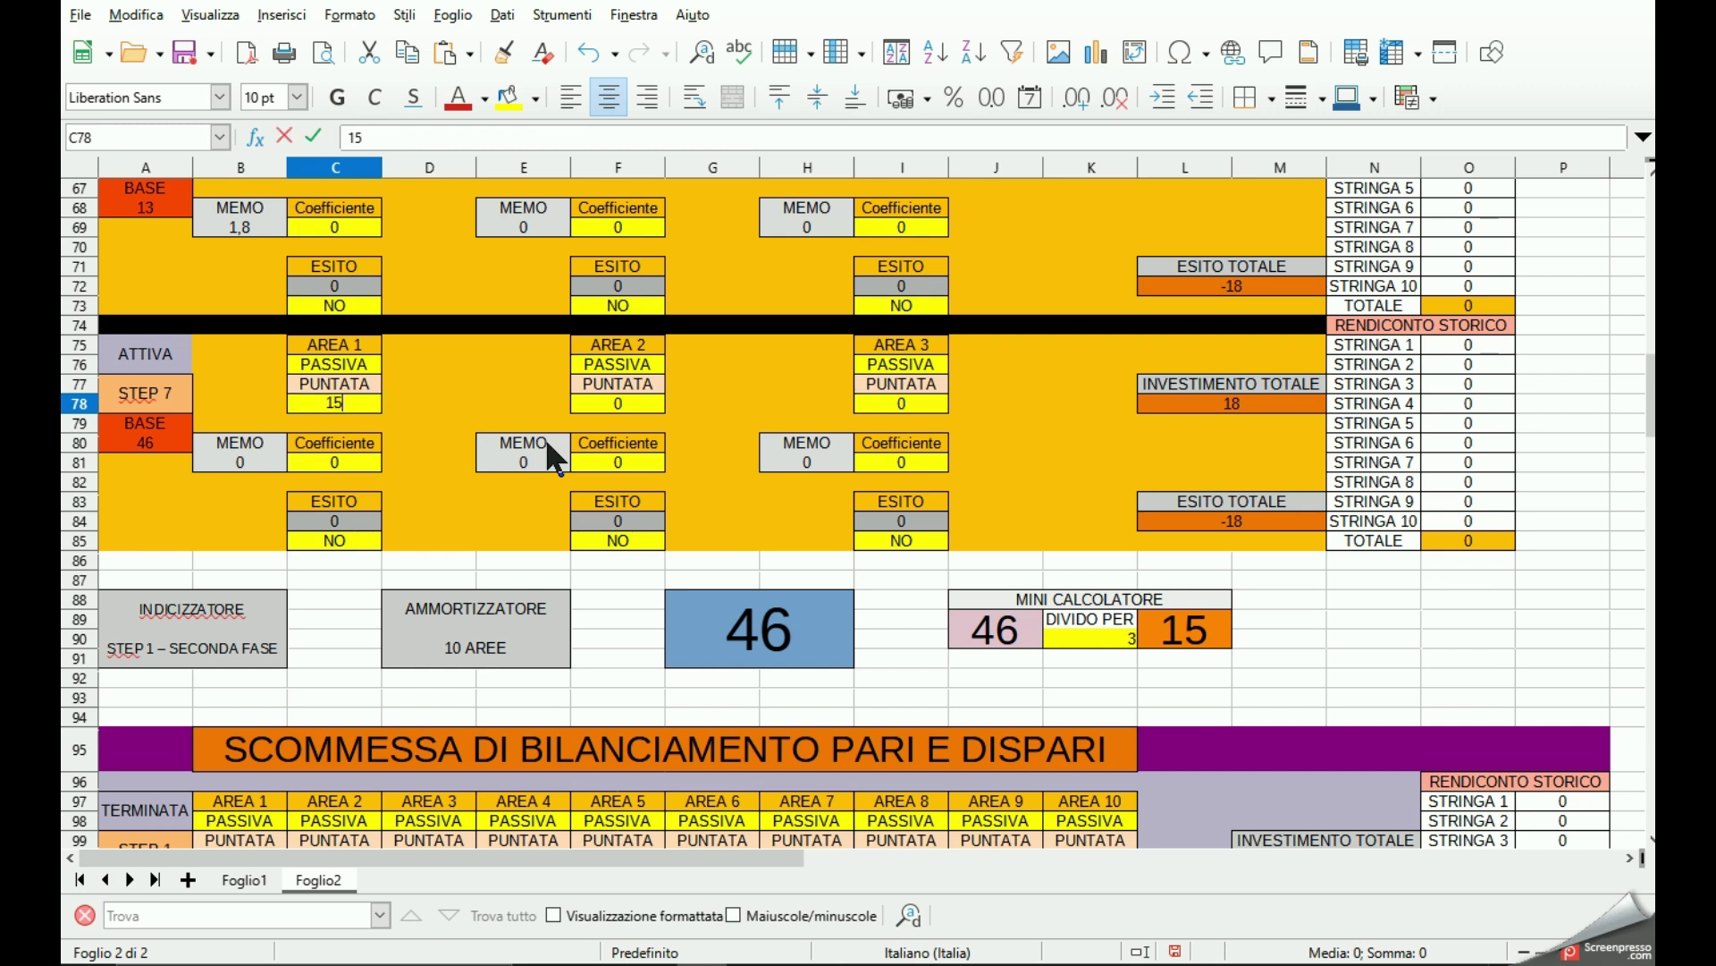
click(625, 408)
text(15)
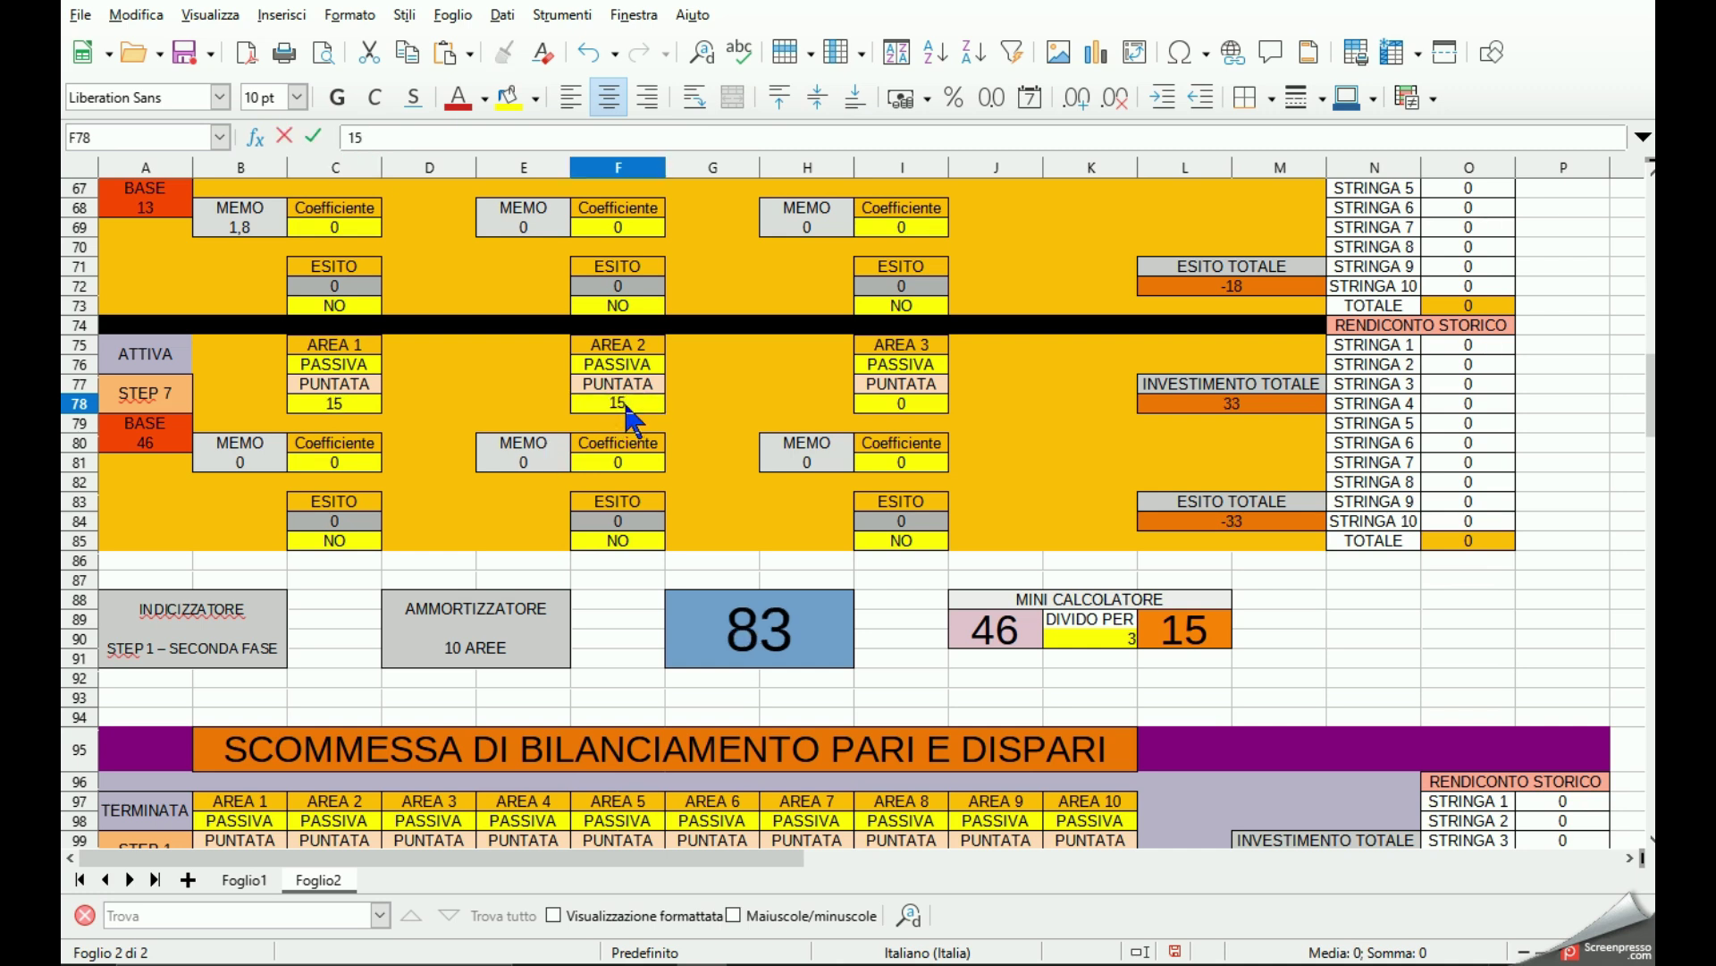
click(926, 396)
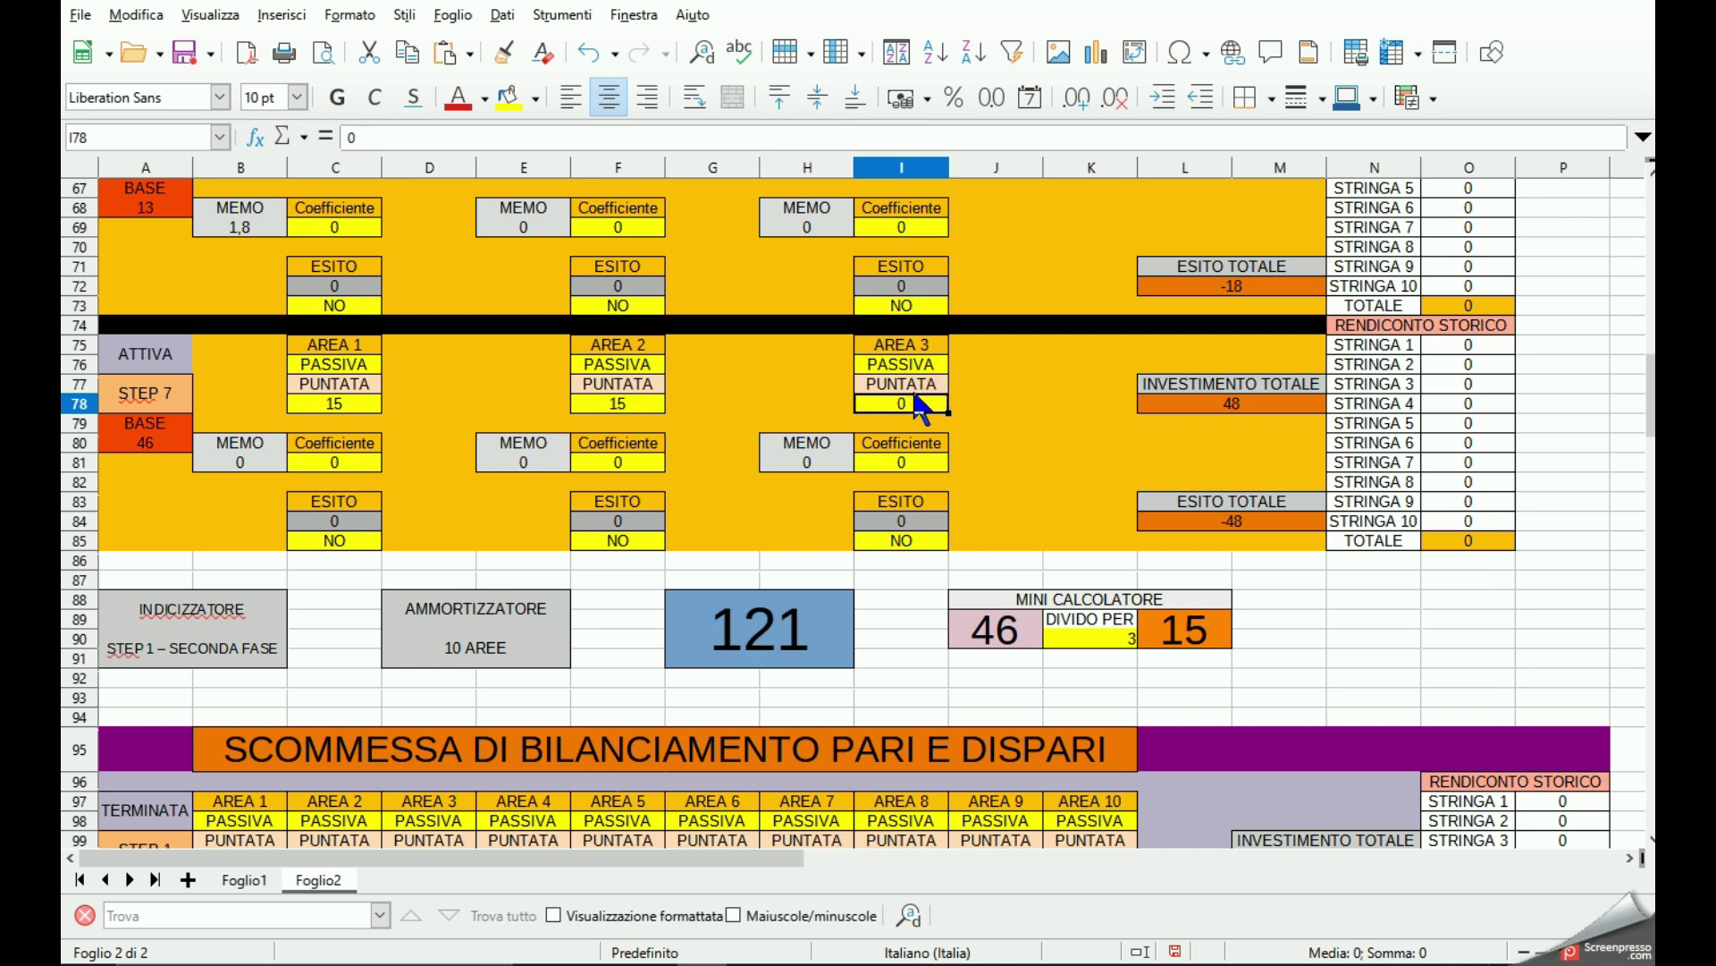
text(15)
key(Return)
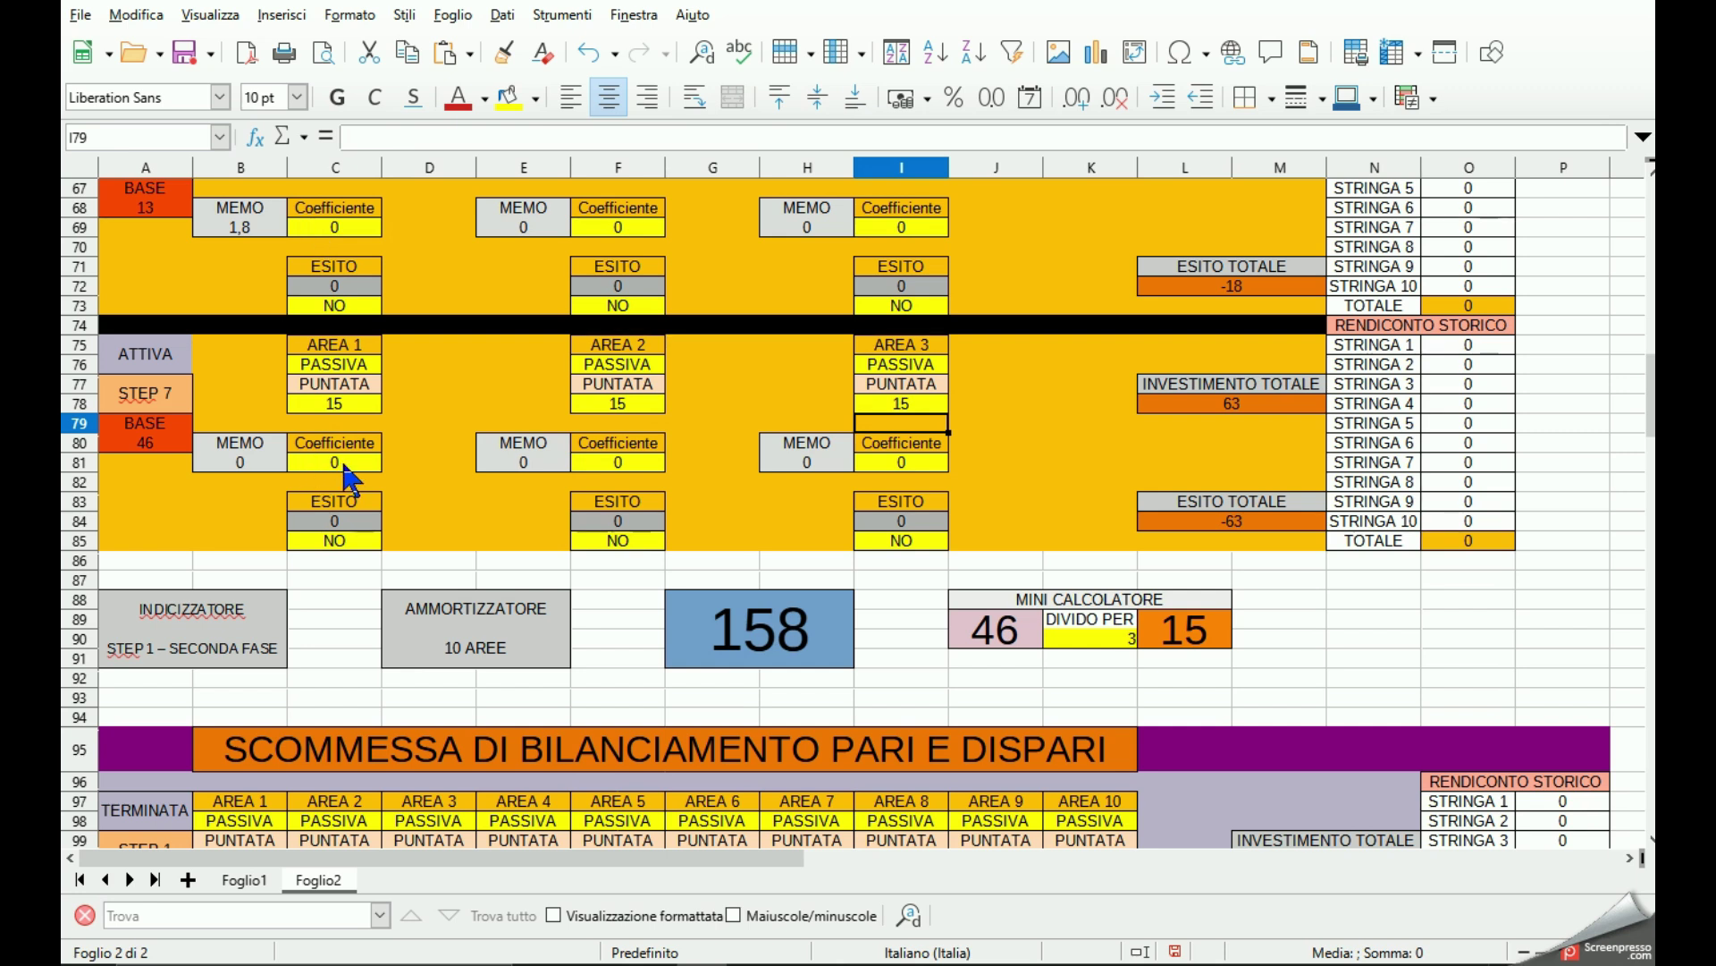
Set step 7 areas 1, 2 and 3 to ATTIVA.
click(271, 460)
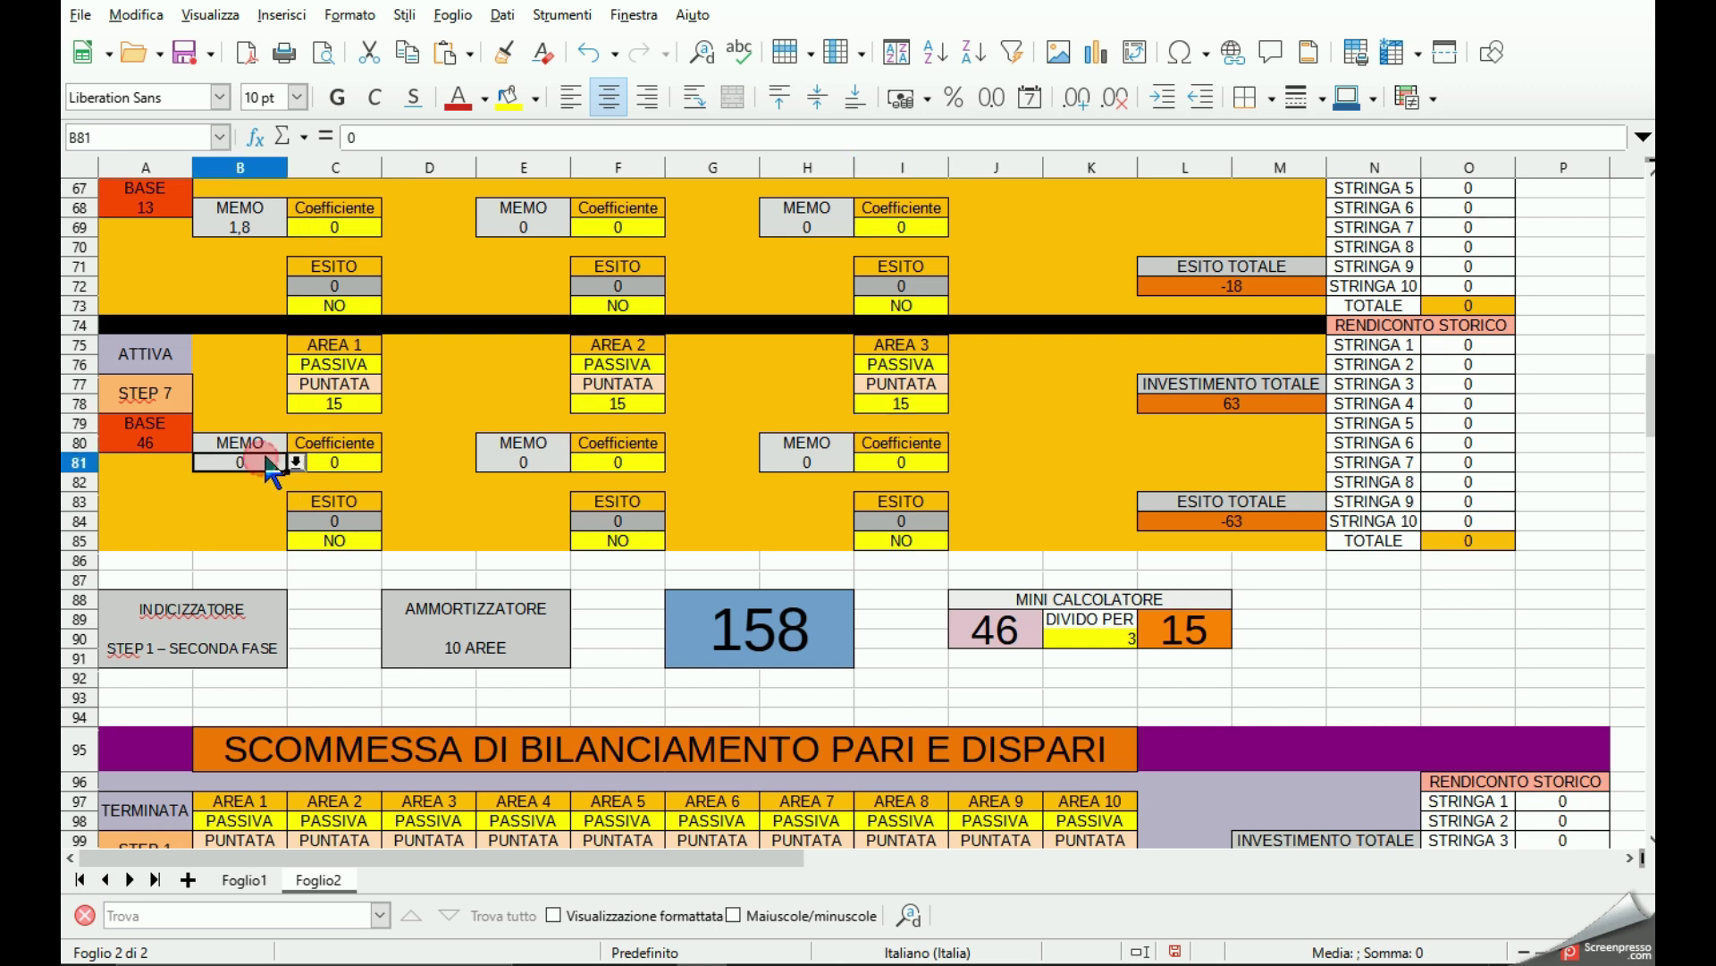
click(339, 364)
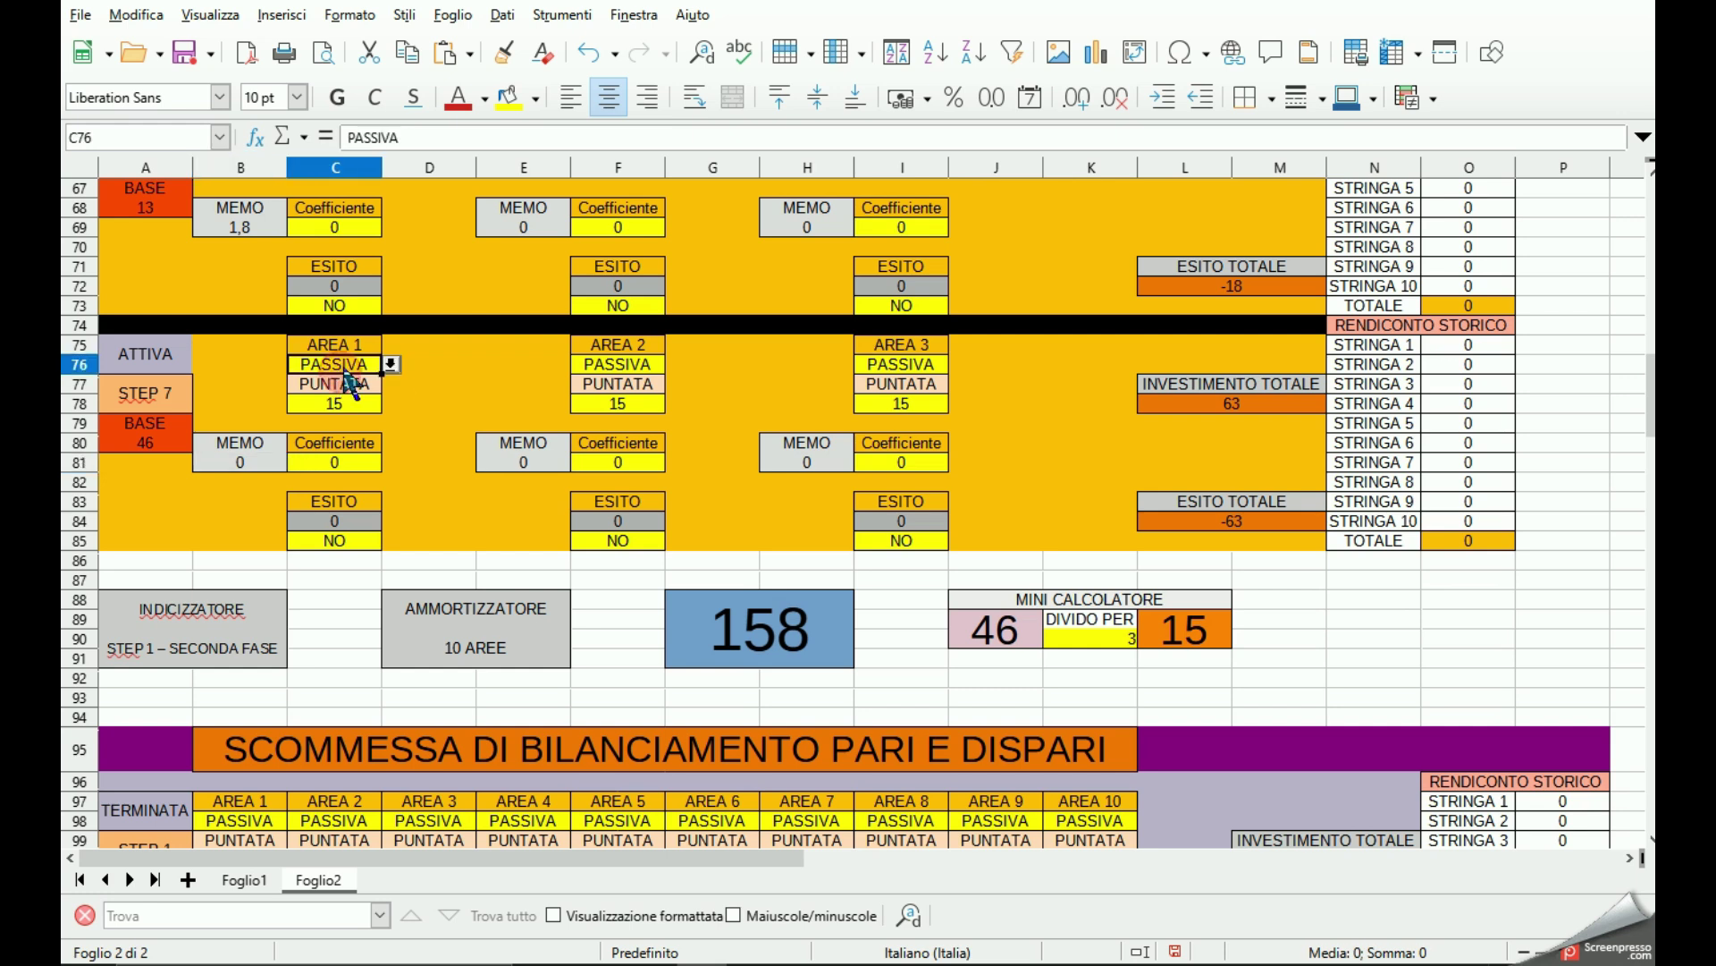
click(390, 364)
click(313, 385)
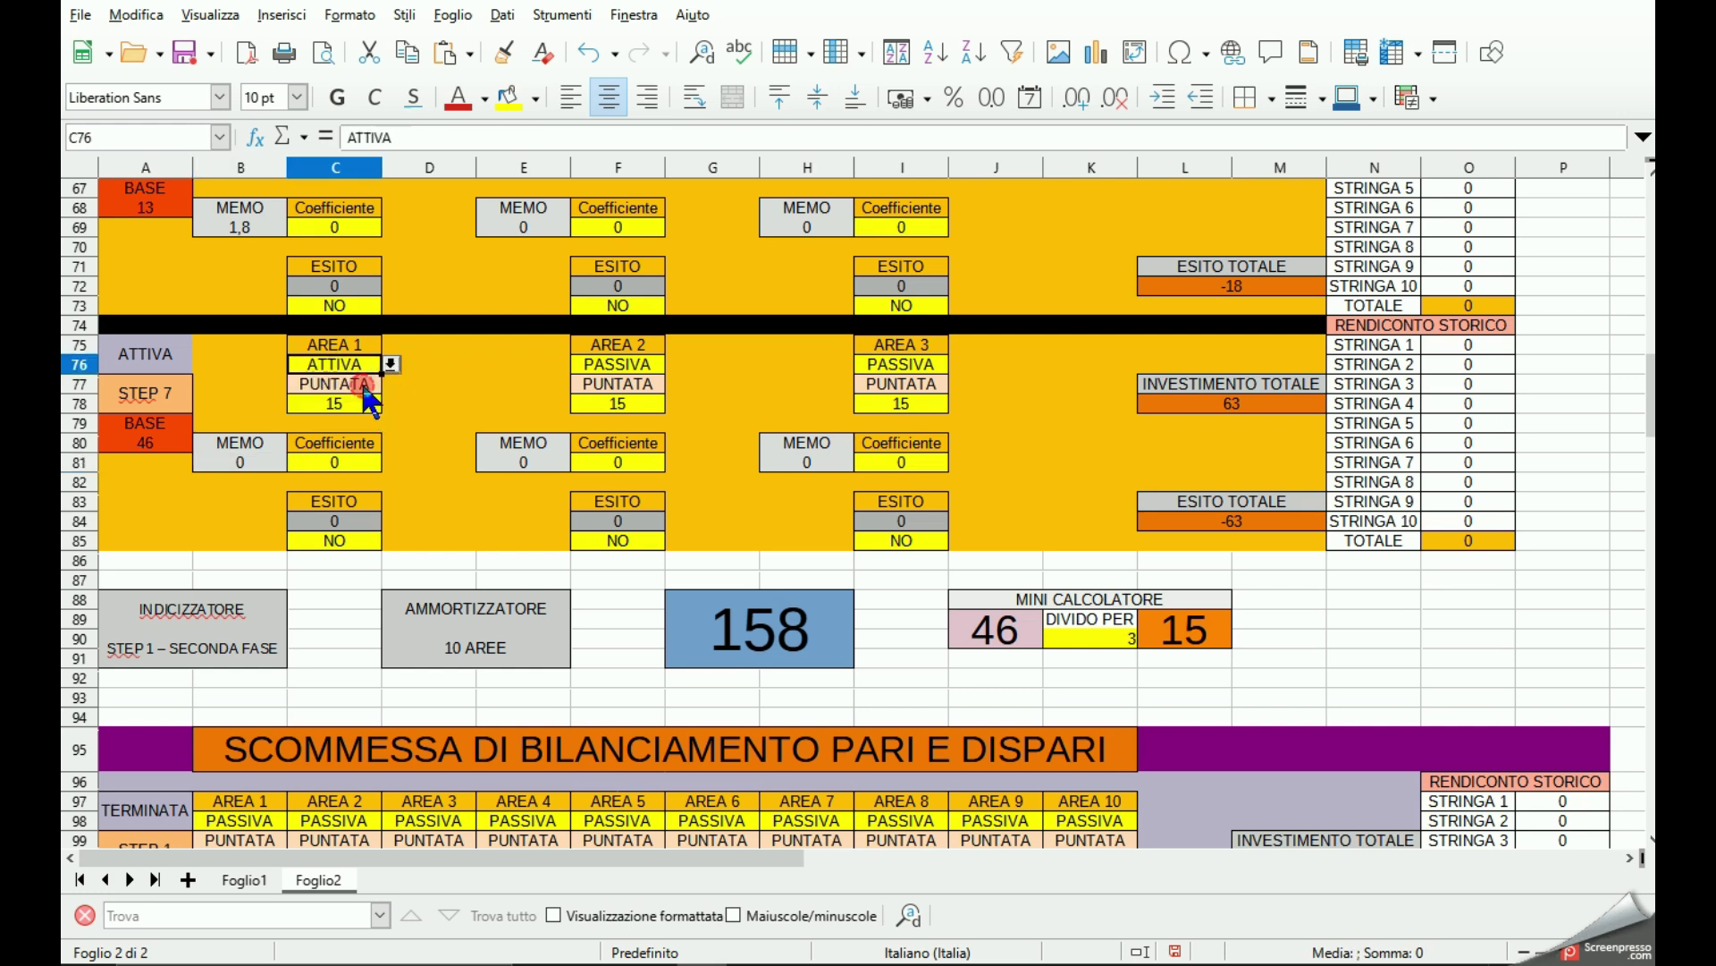
click(617, 364)
click(674, 364)
click(649, 384)
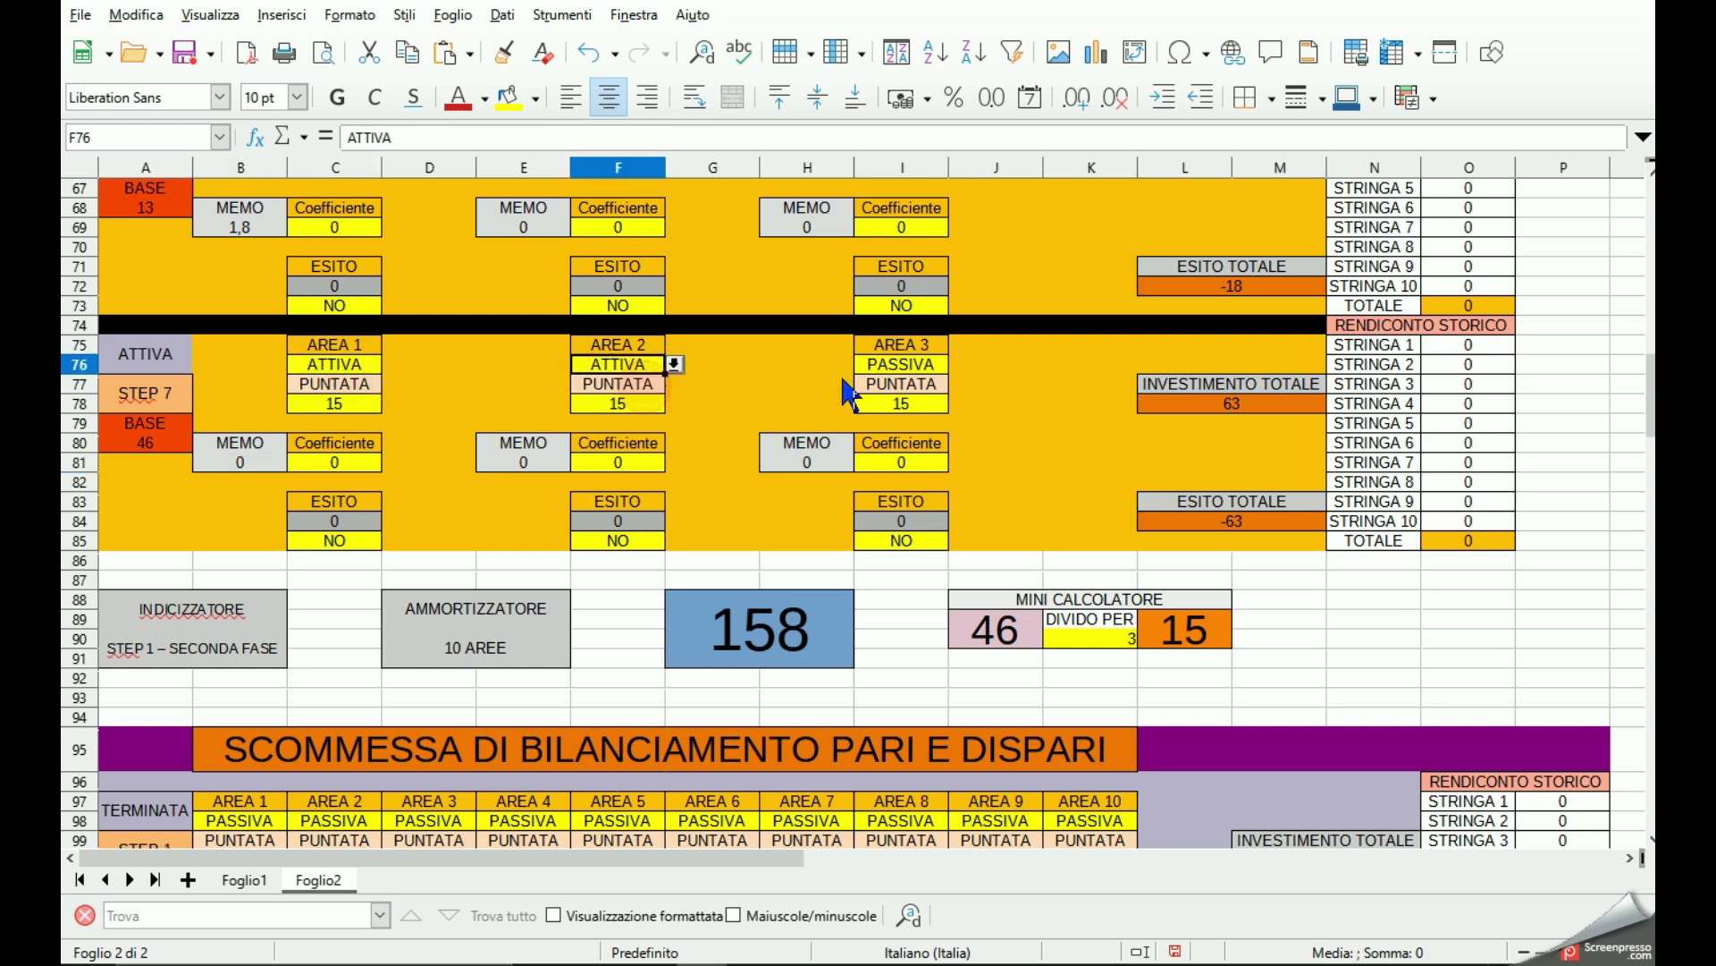
click(899, 363)
click(957, 364)
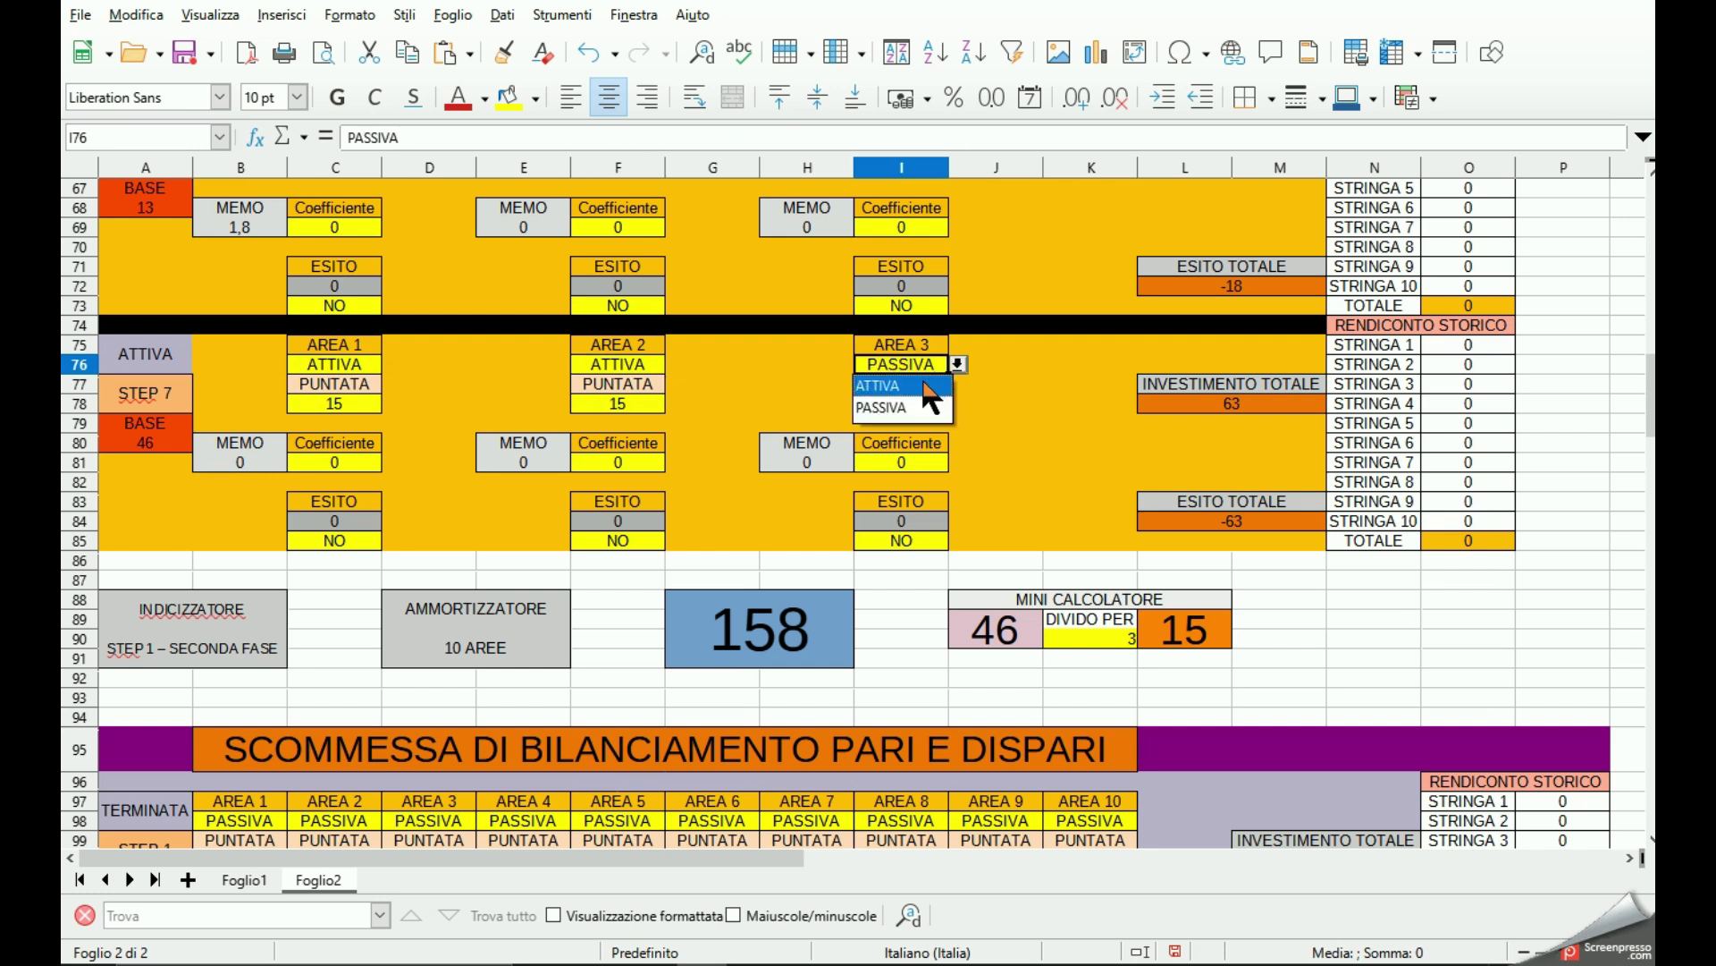
click(925, 384)
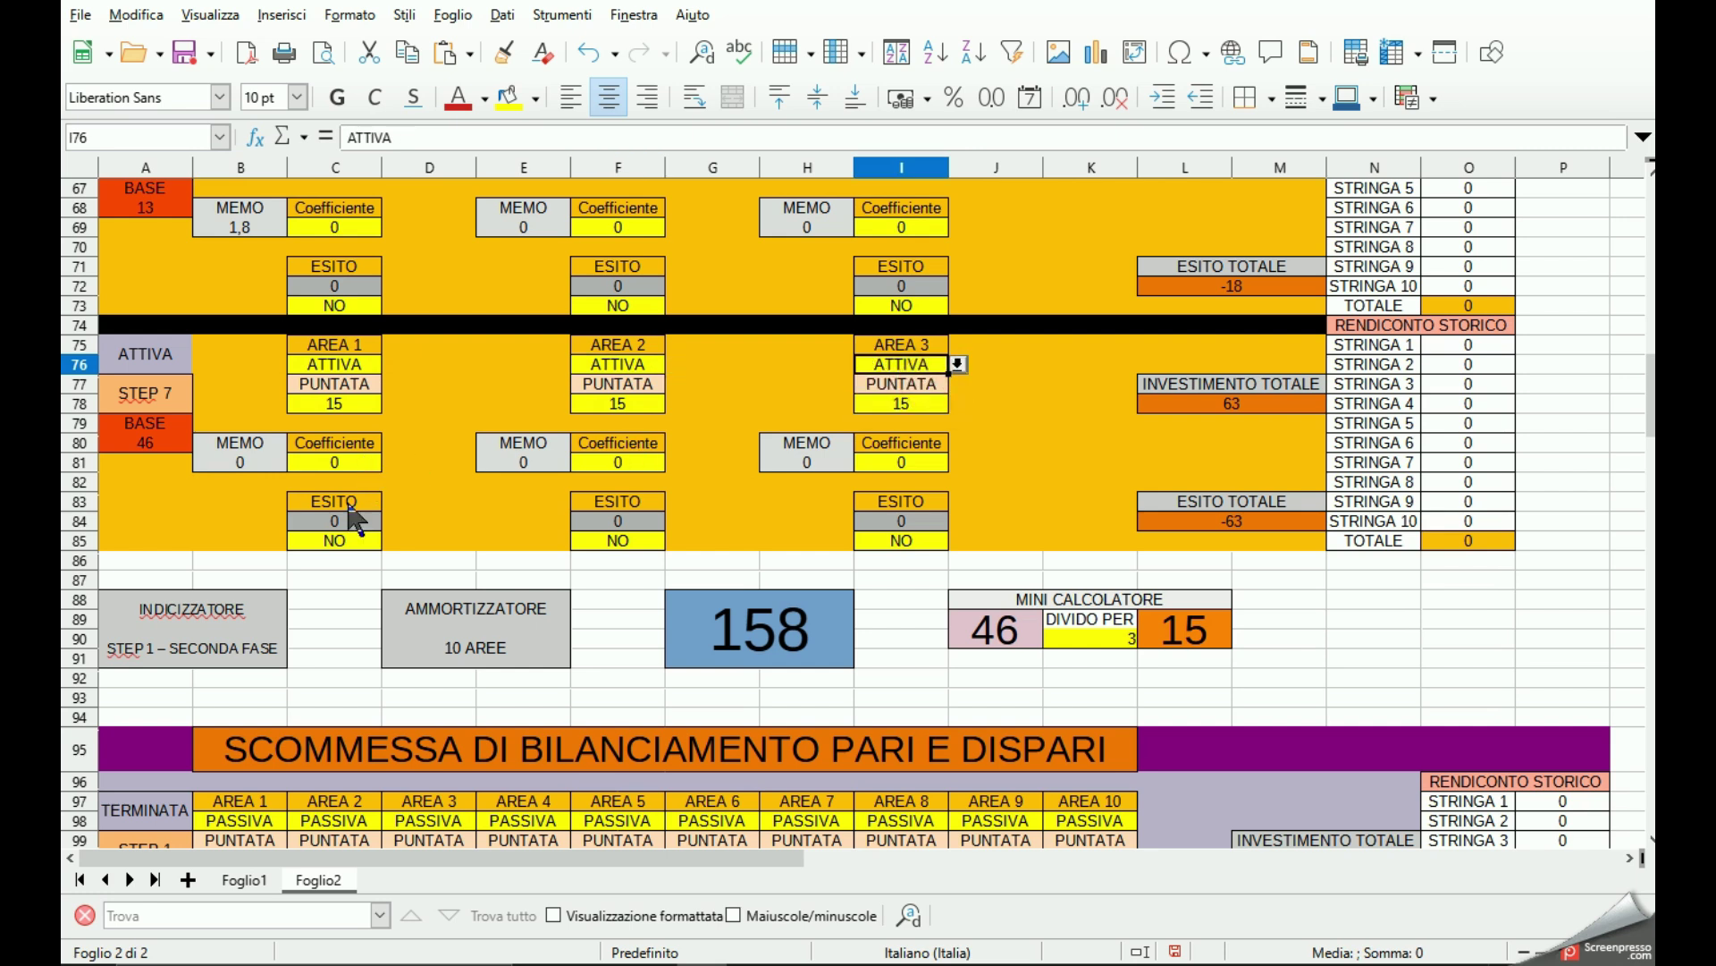
Set the MEMO value of step 7 areas 1, 2 and 3 to 1,8.
click(272, 462)
click(295, 462)
click(242, 504)
click(537, 461)
click(580, 461)
click(554, 505)
click(804, 461)
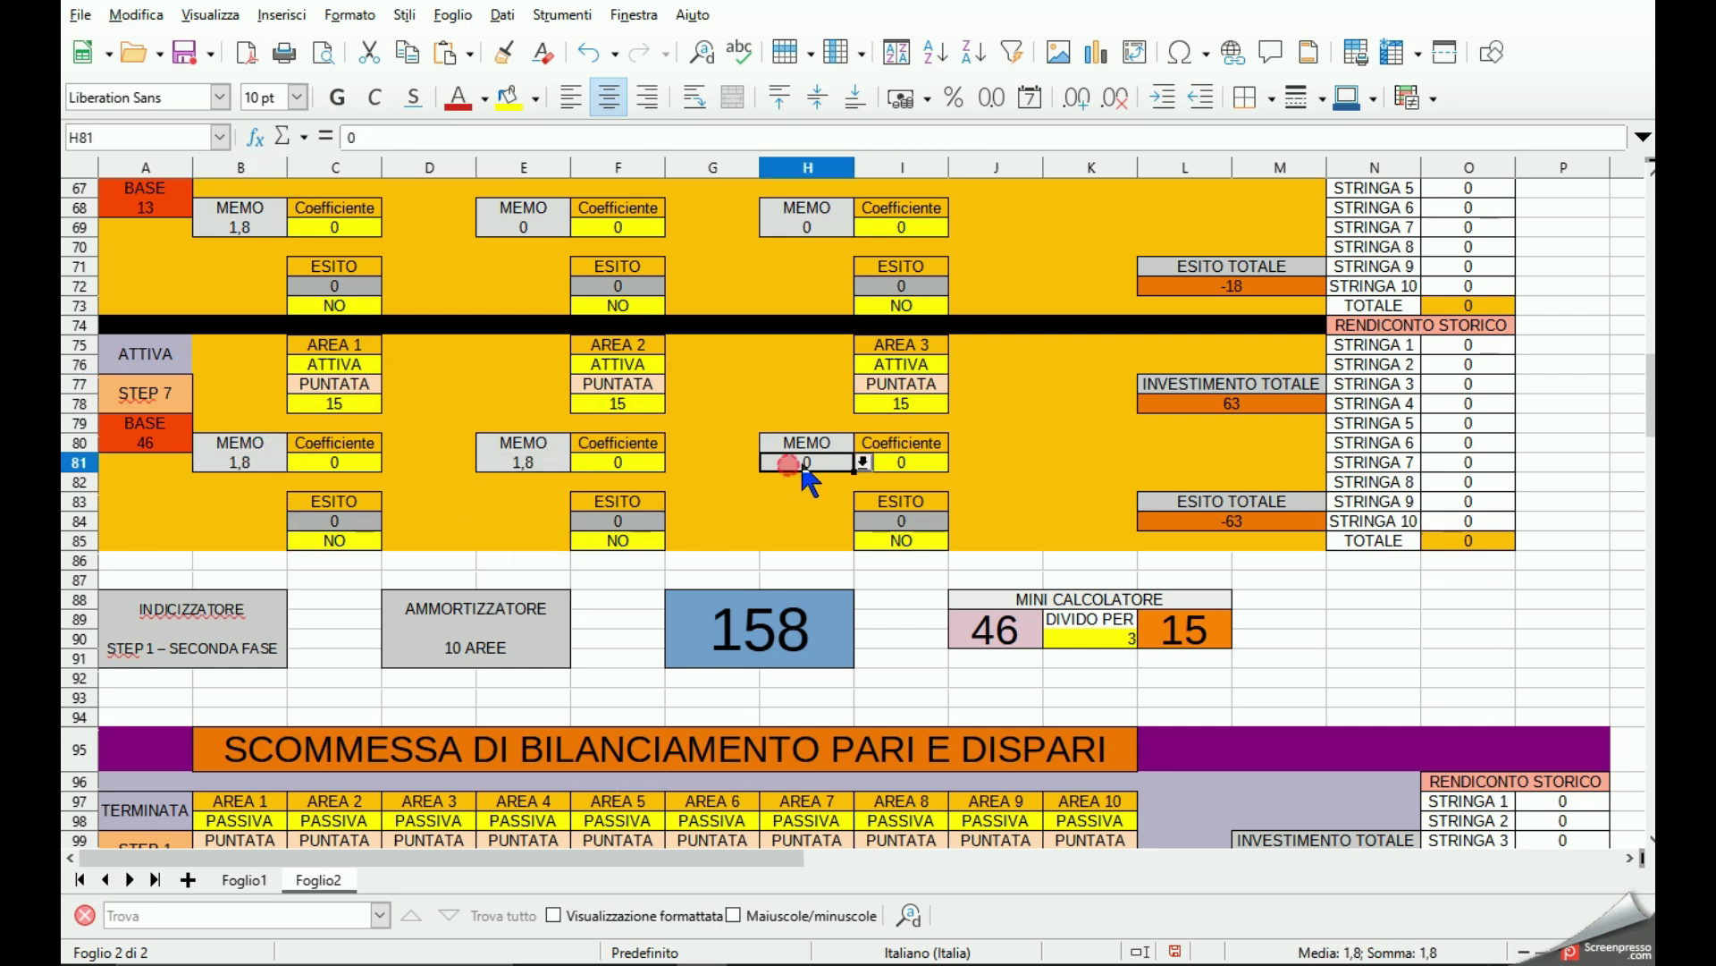
click(863, 461)
click(820, 506)
Mark the outcome of step 7 areas 1 and 3 as SI.
click(340, 540)
click(391, 540)
click(339, 560)
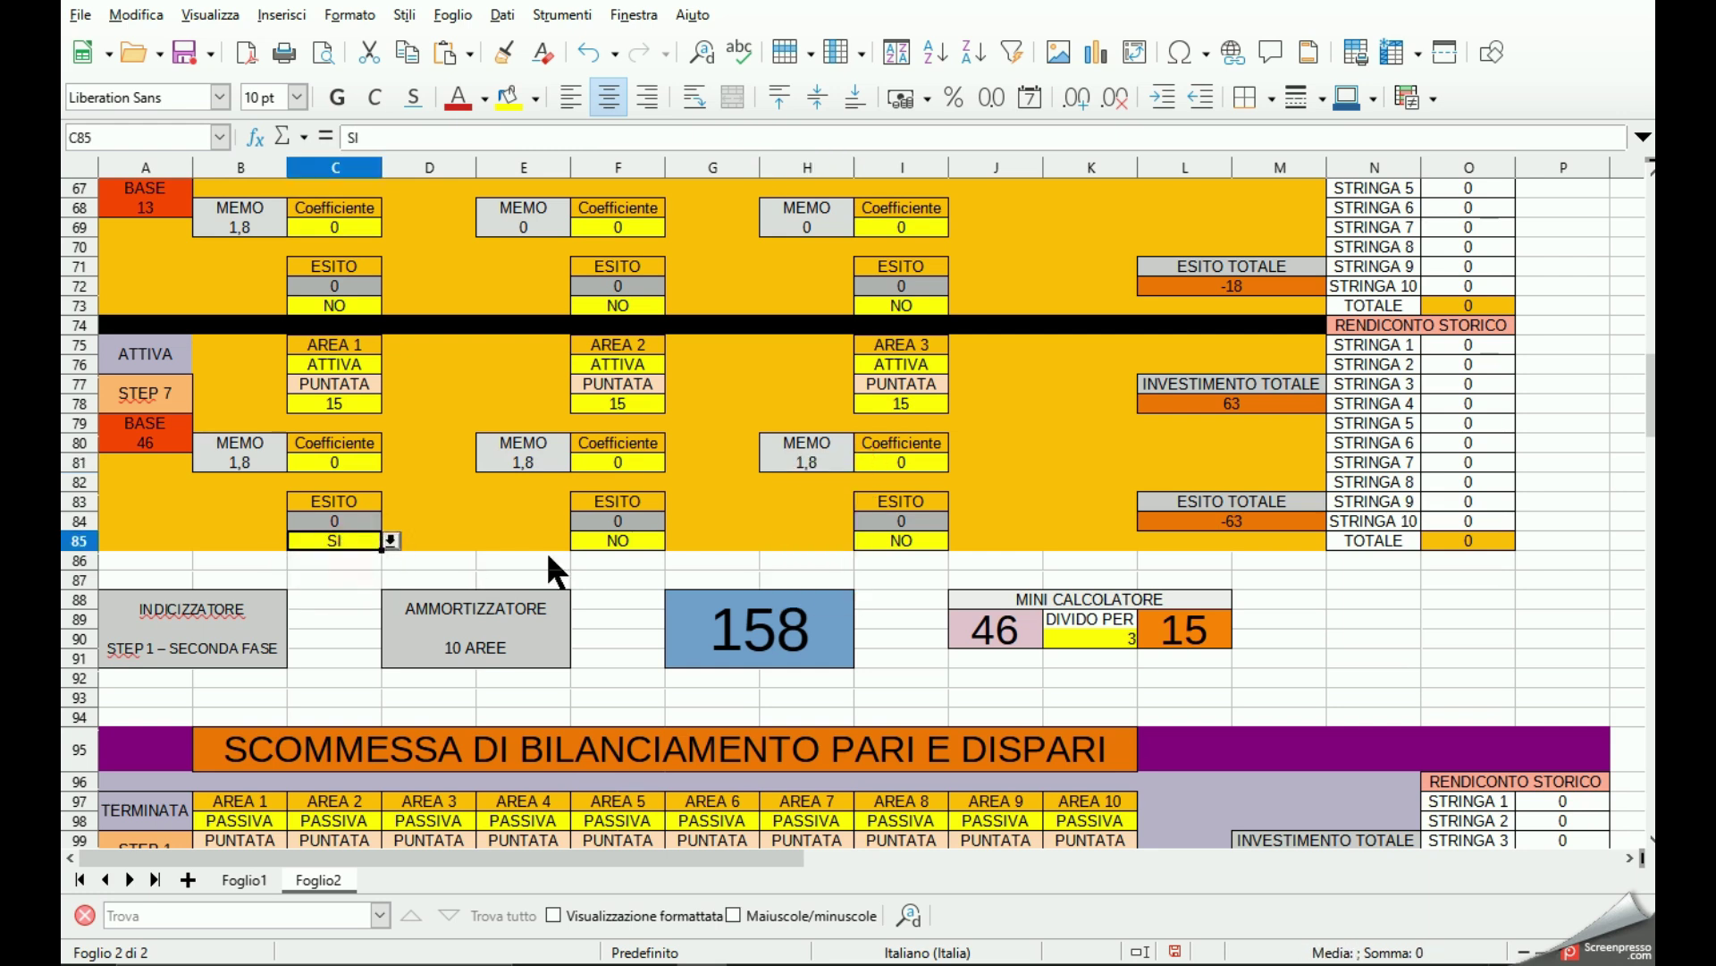
click(908, 538)
click(962, 540)
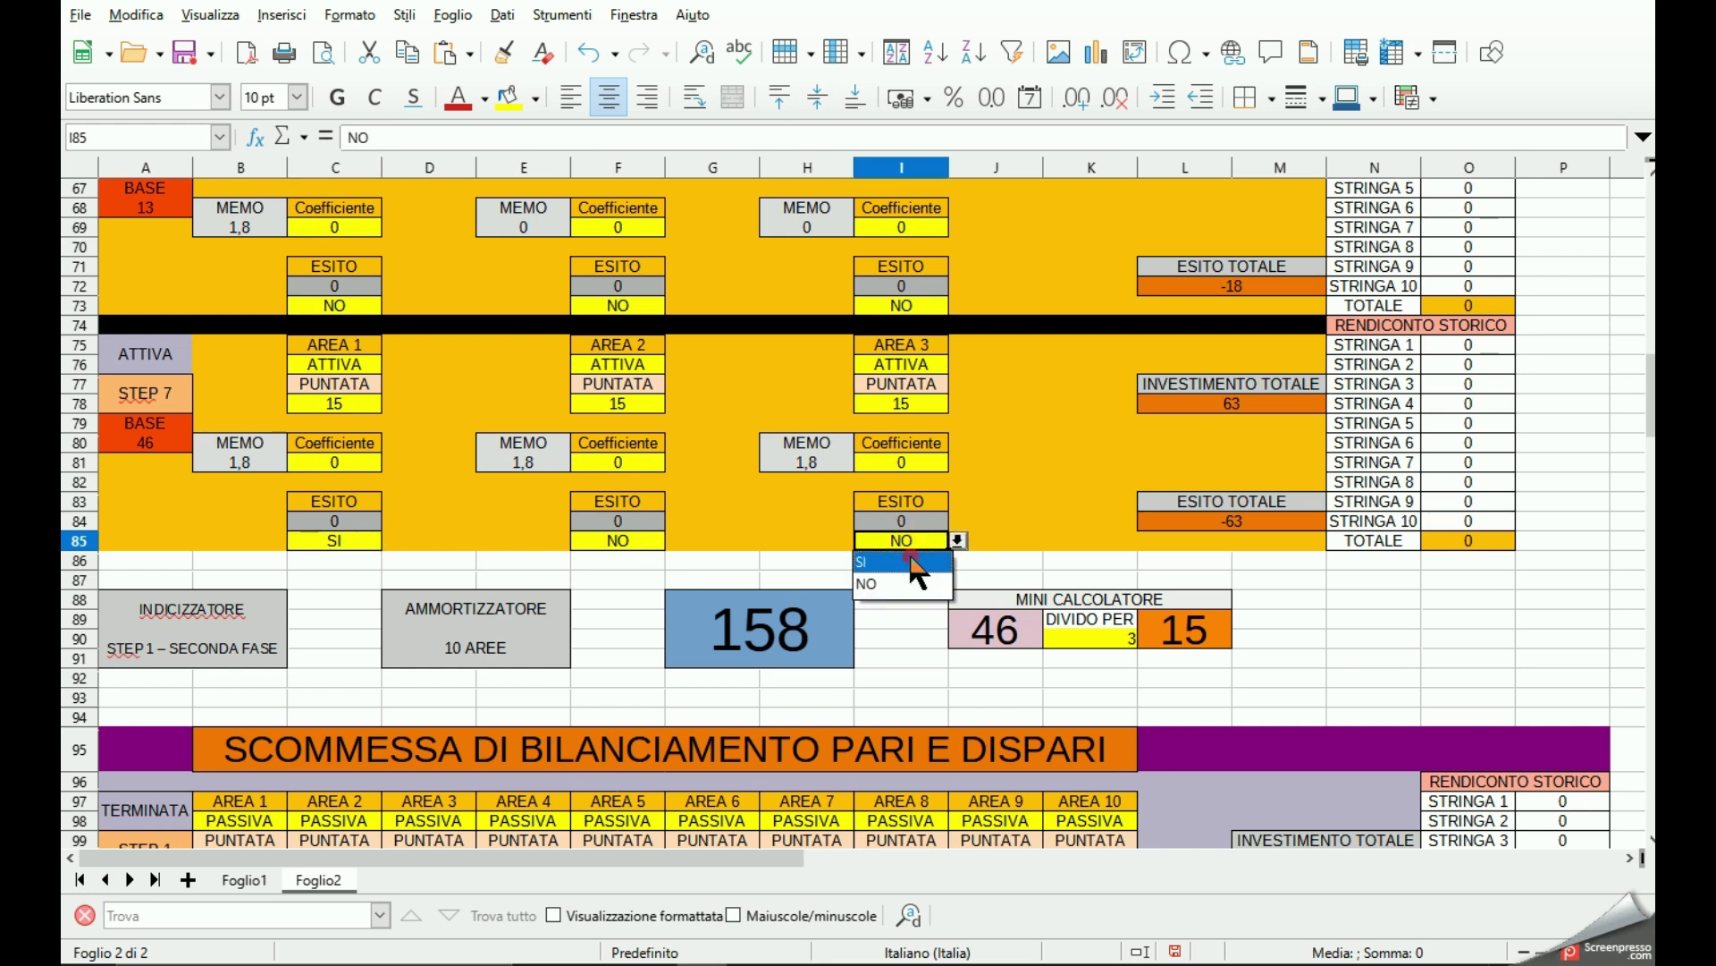
click(921, 563)
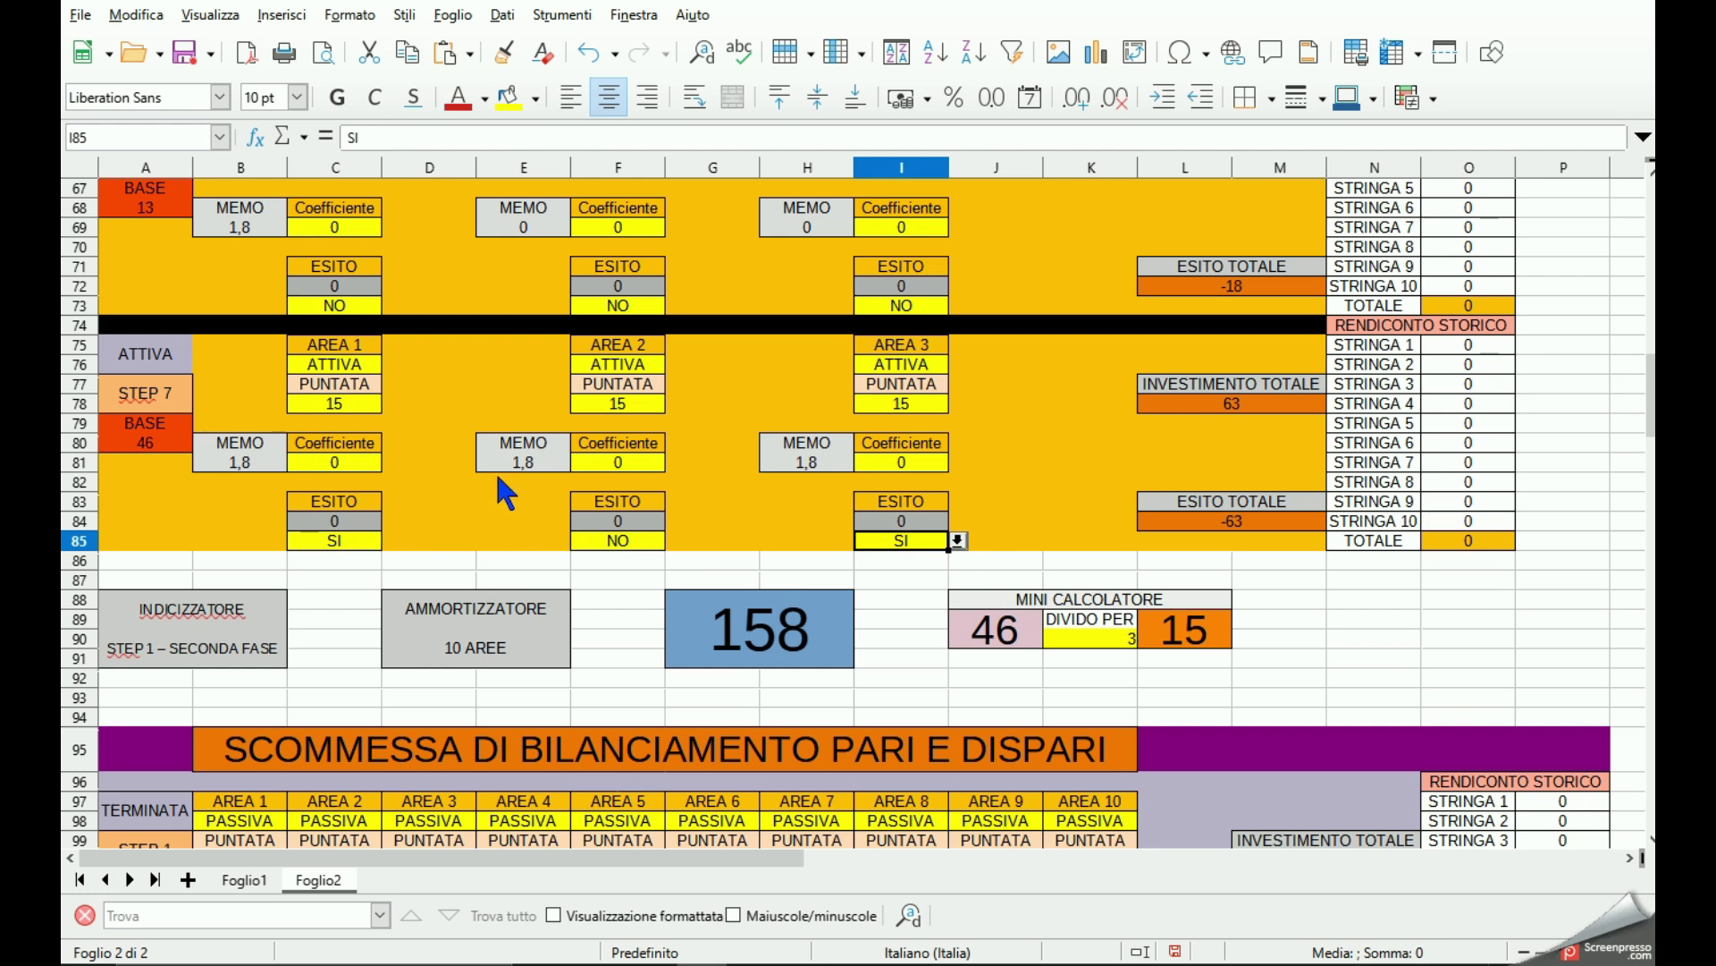
Set the coefficient of step 7 areas 1 and 3 to 1,8.
click(376, 467)
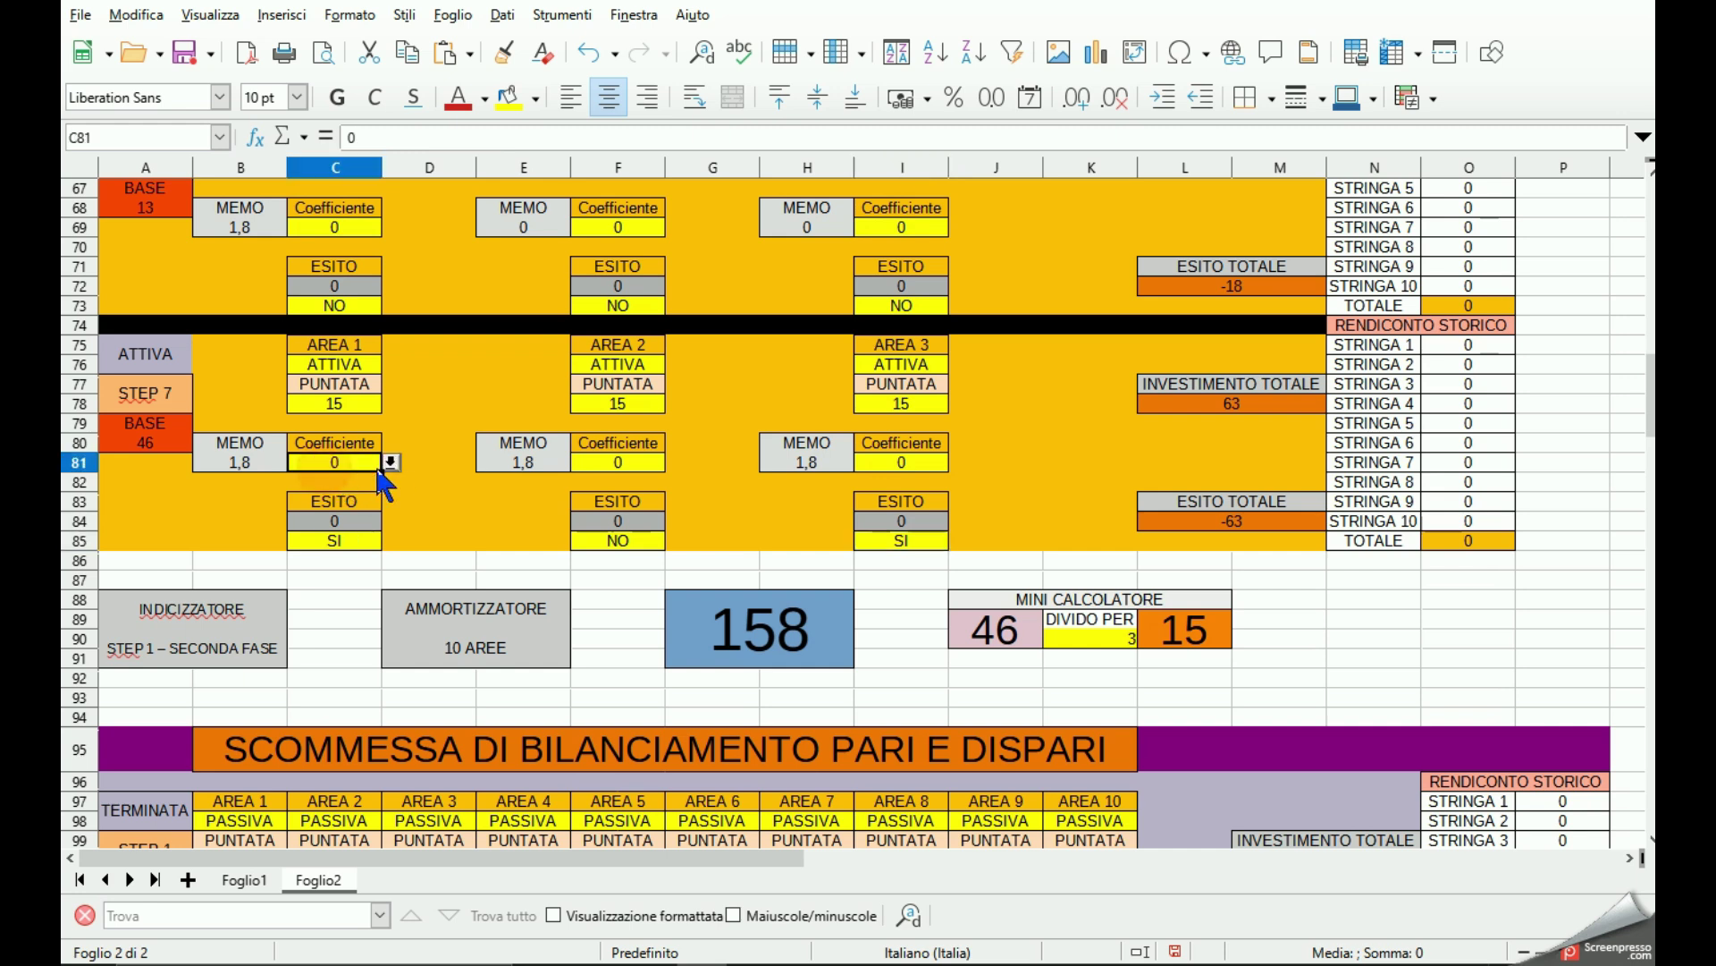
click(390, 462)
click(353, 503)
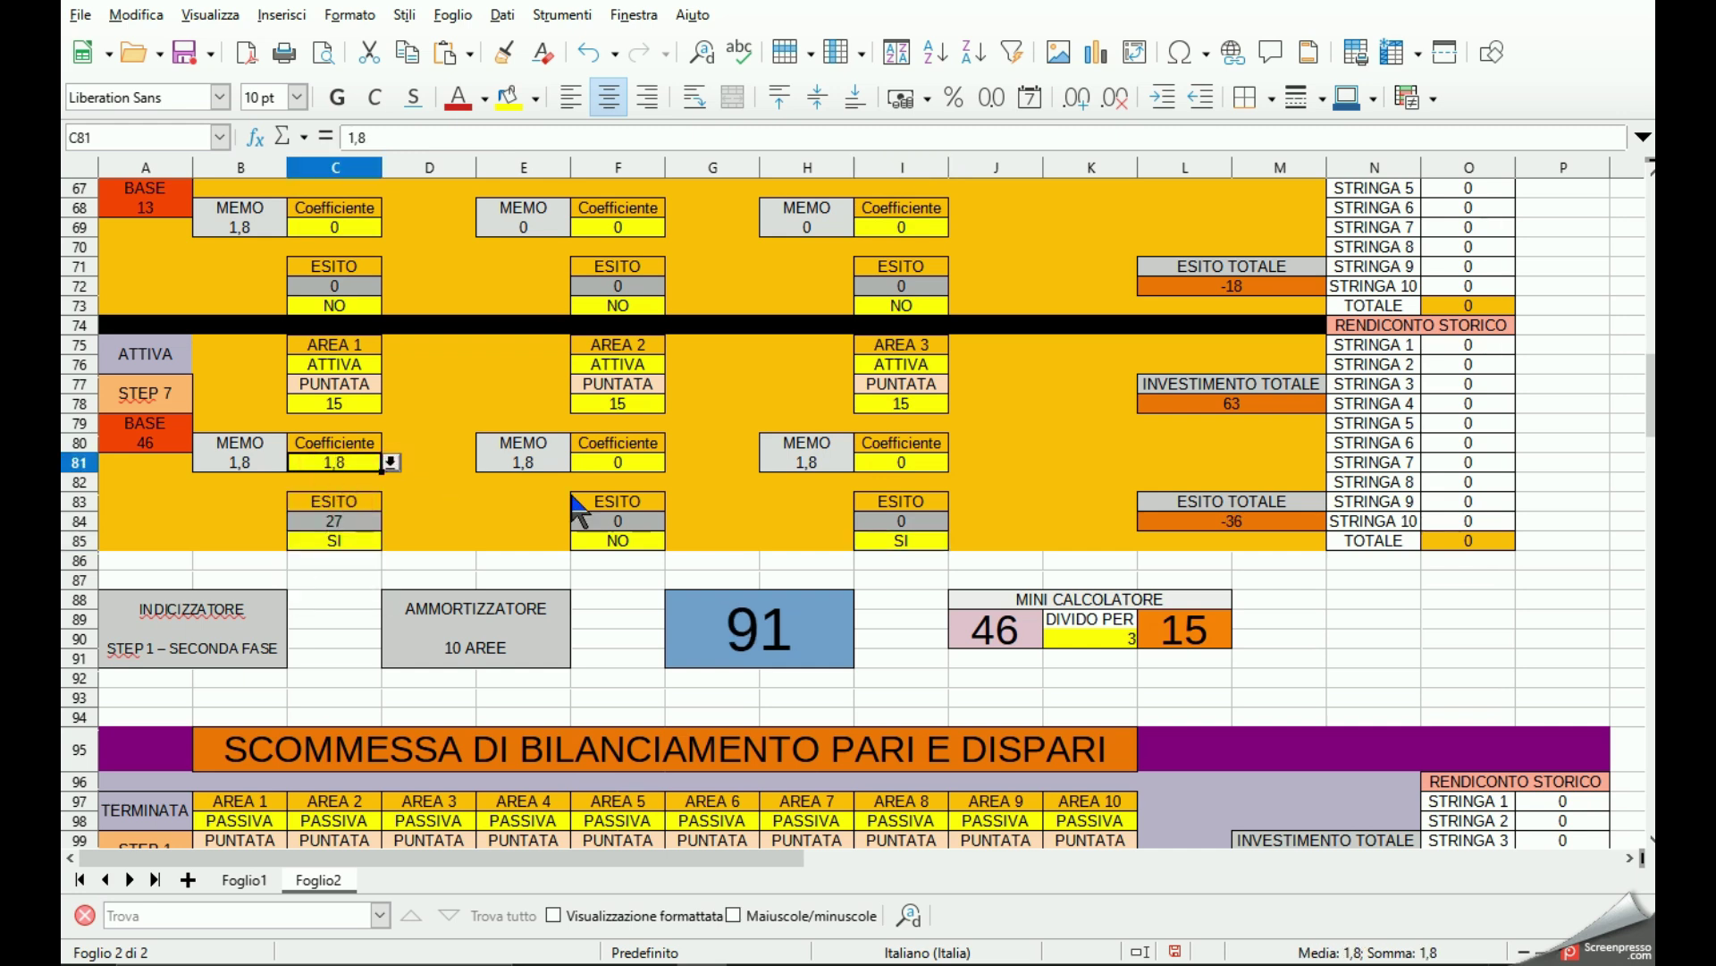
click(890, 462)
click(957, 462)
click(921, 501)
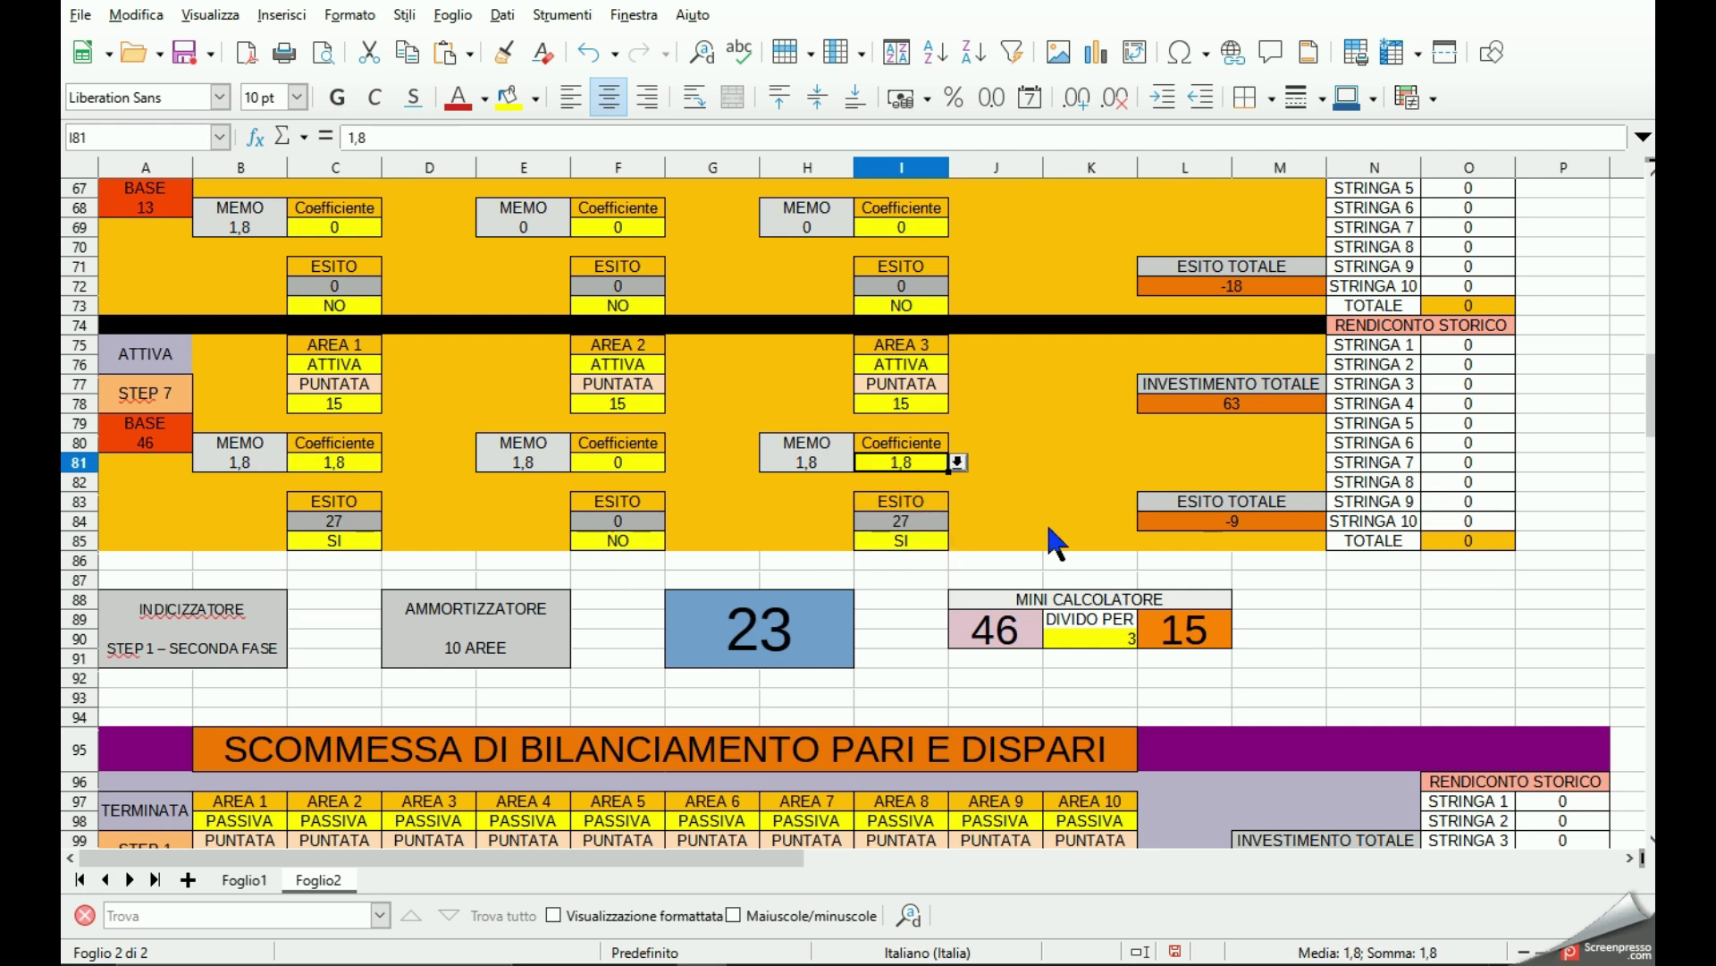
scroll(1203, 529, down, 1)
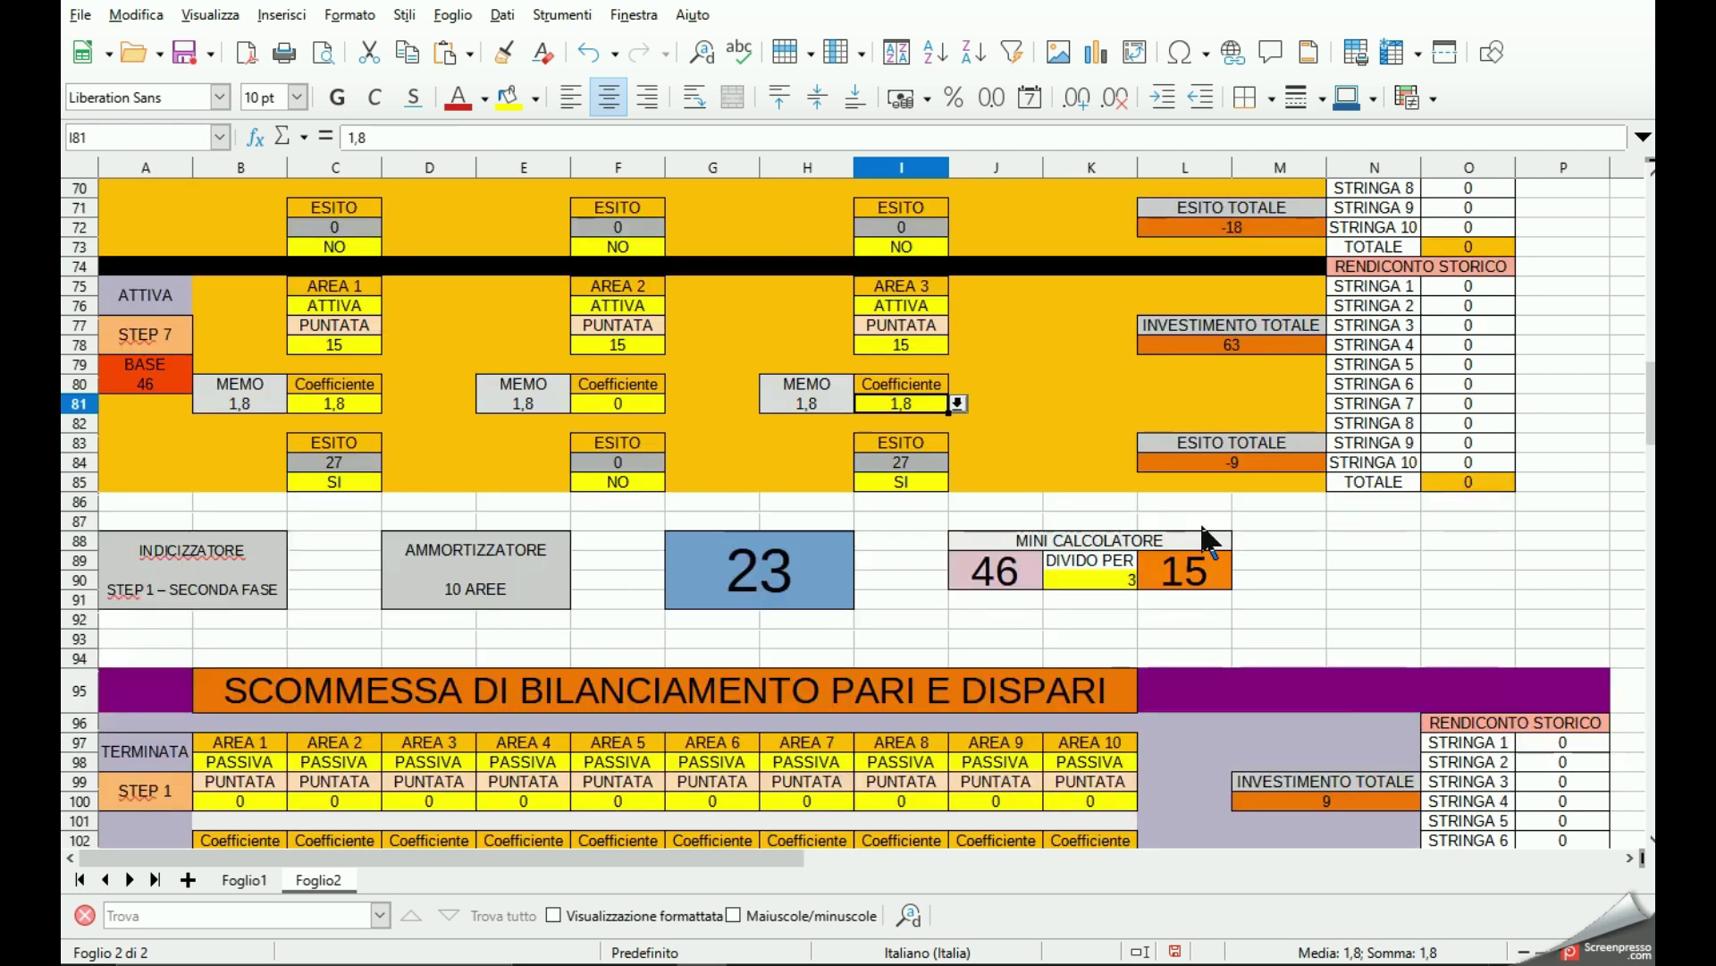
scroll(1204, 529, down, 1)
scroll(1203, 529, down, 1)
scroll(1203, 529, down, 1)
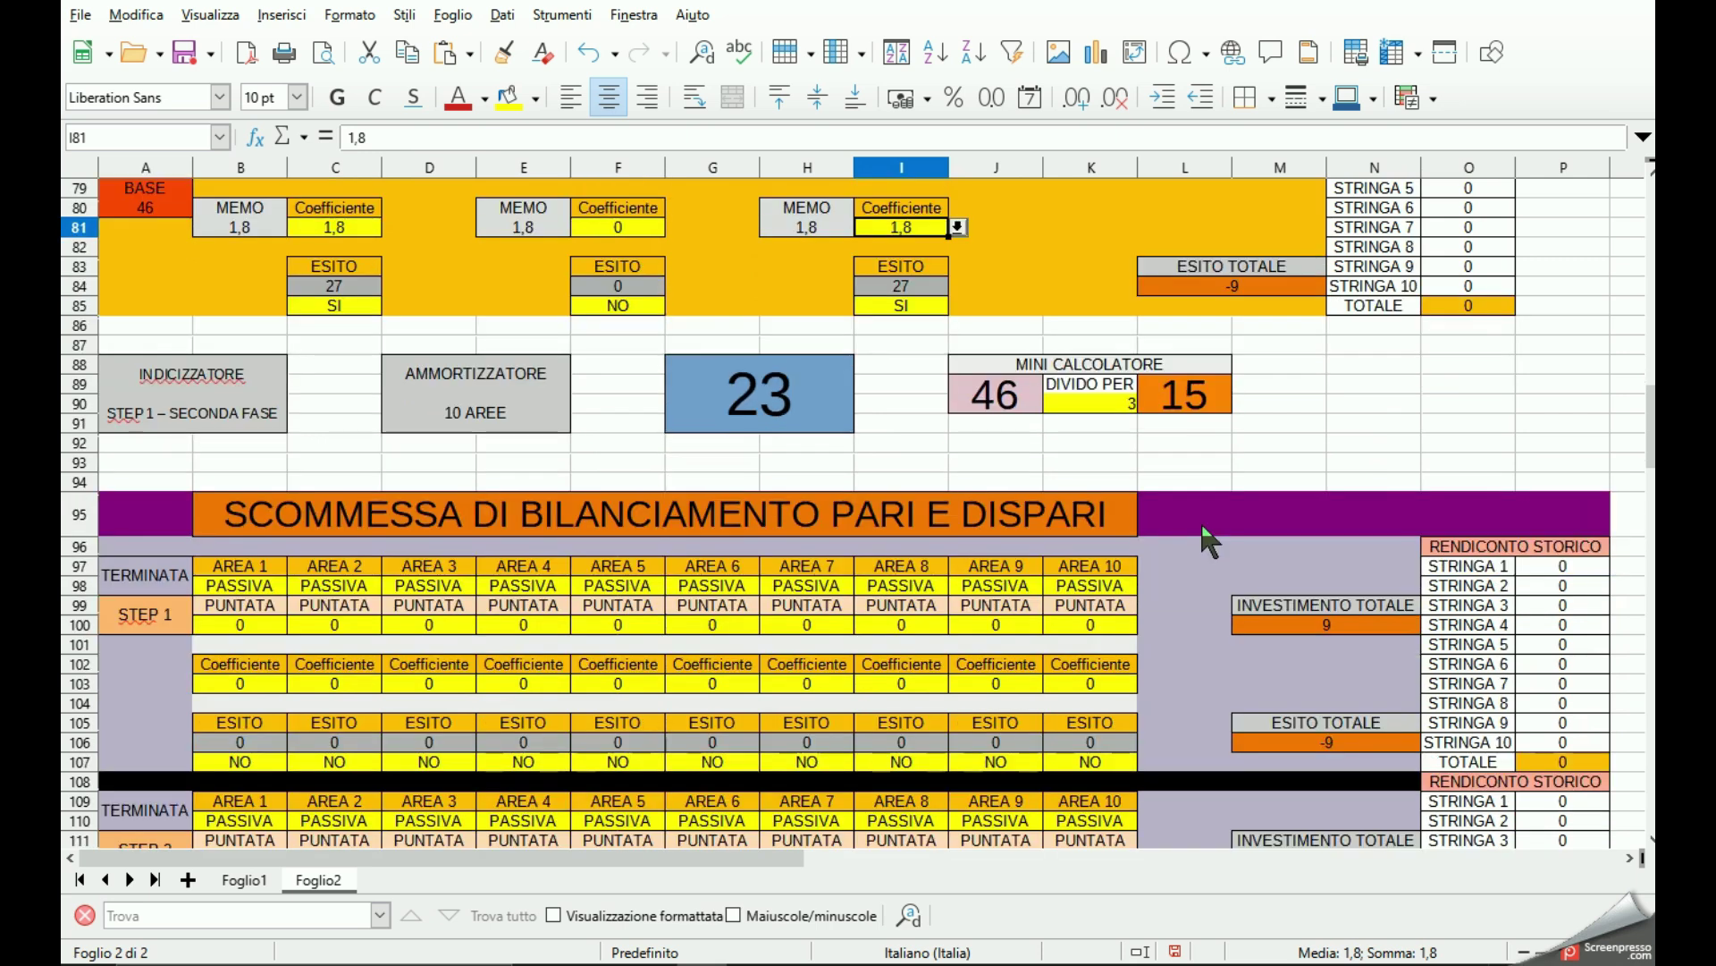
scroll(1207, 536, down, 1)
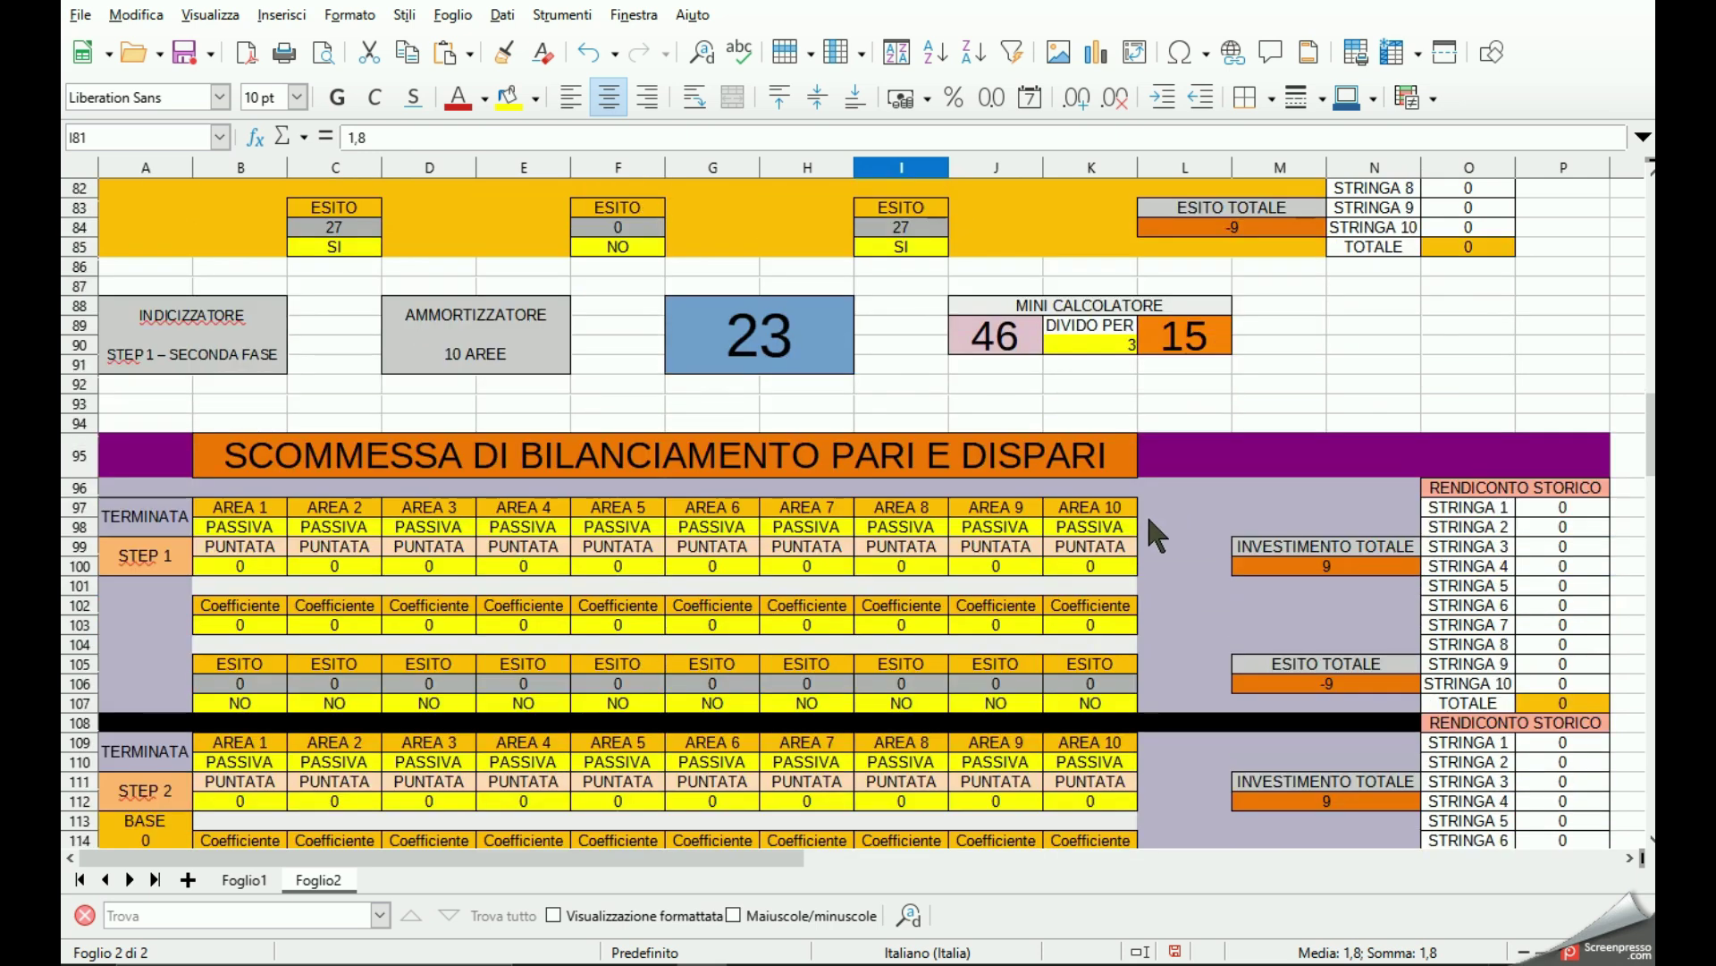
scroll(1154, 535, up, 1)
click(735, 397)
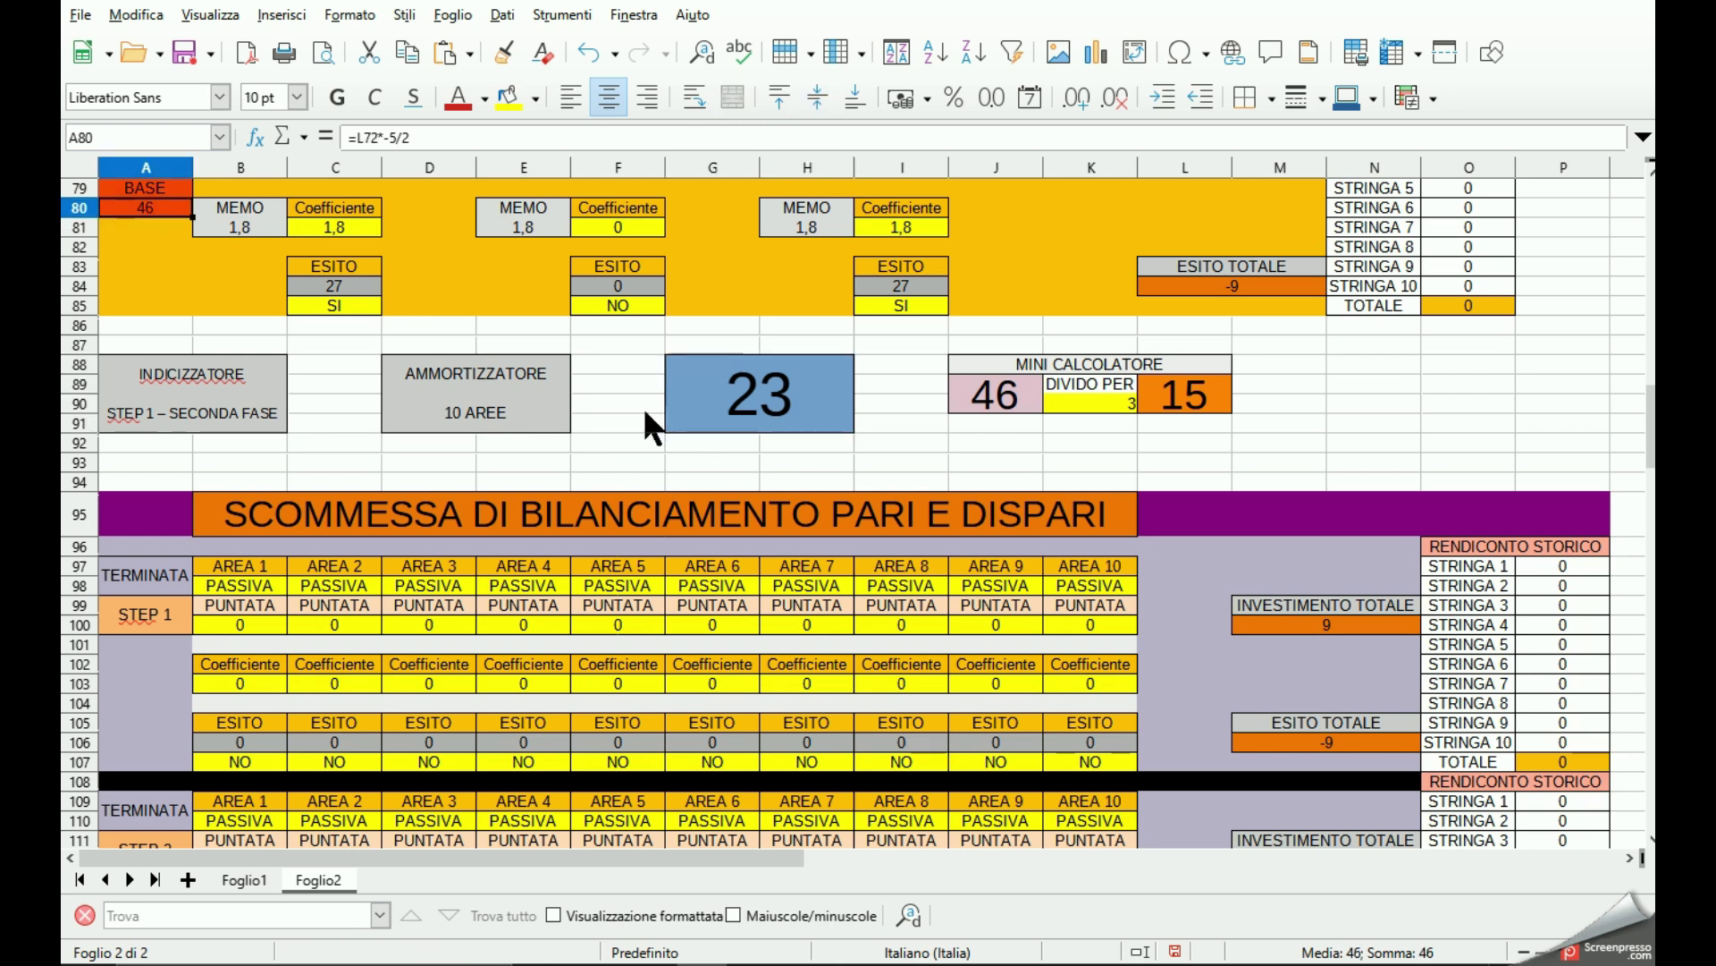
click(726, 406)
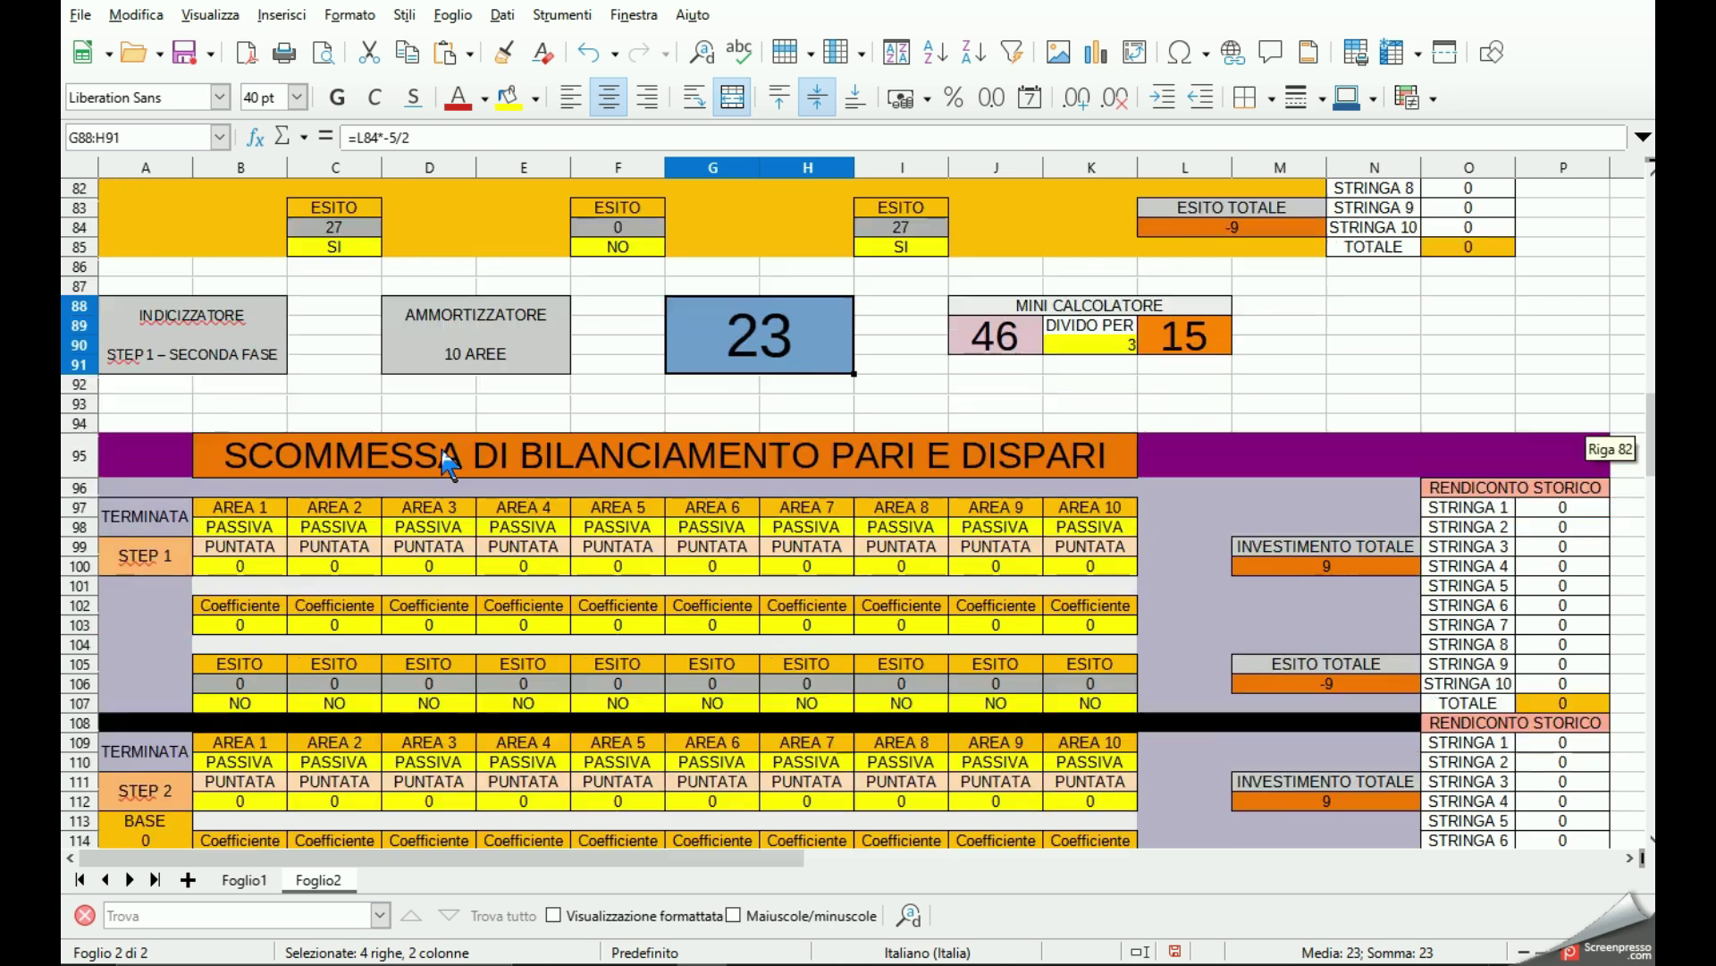
scroll(422, 461, down, 1)
scroll(438, 453, down, 2)
scroll(442, 453, up, 1)
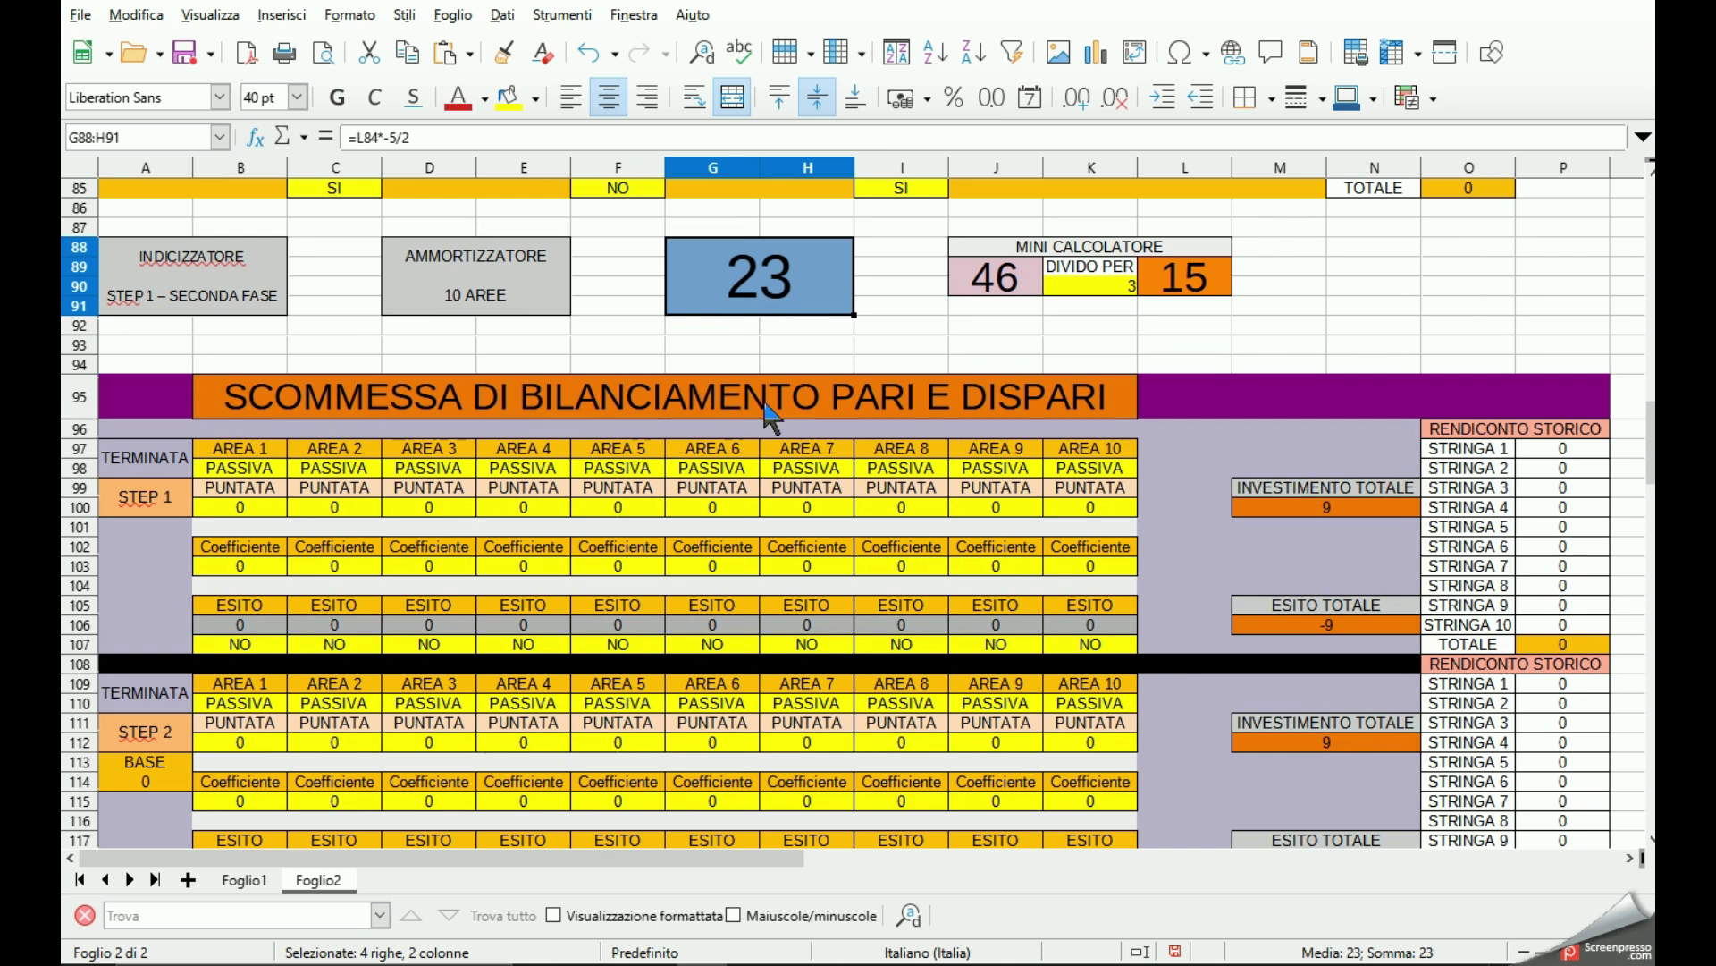
scroll(931, 435, up, 2)
scroll(908, 420, up, 7)
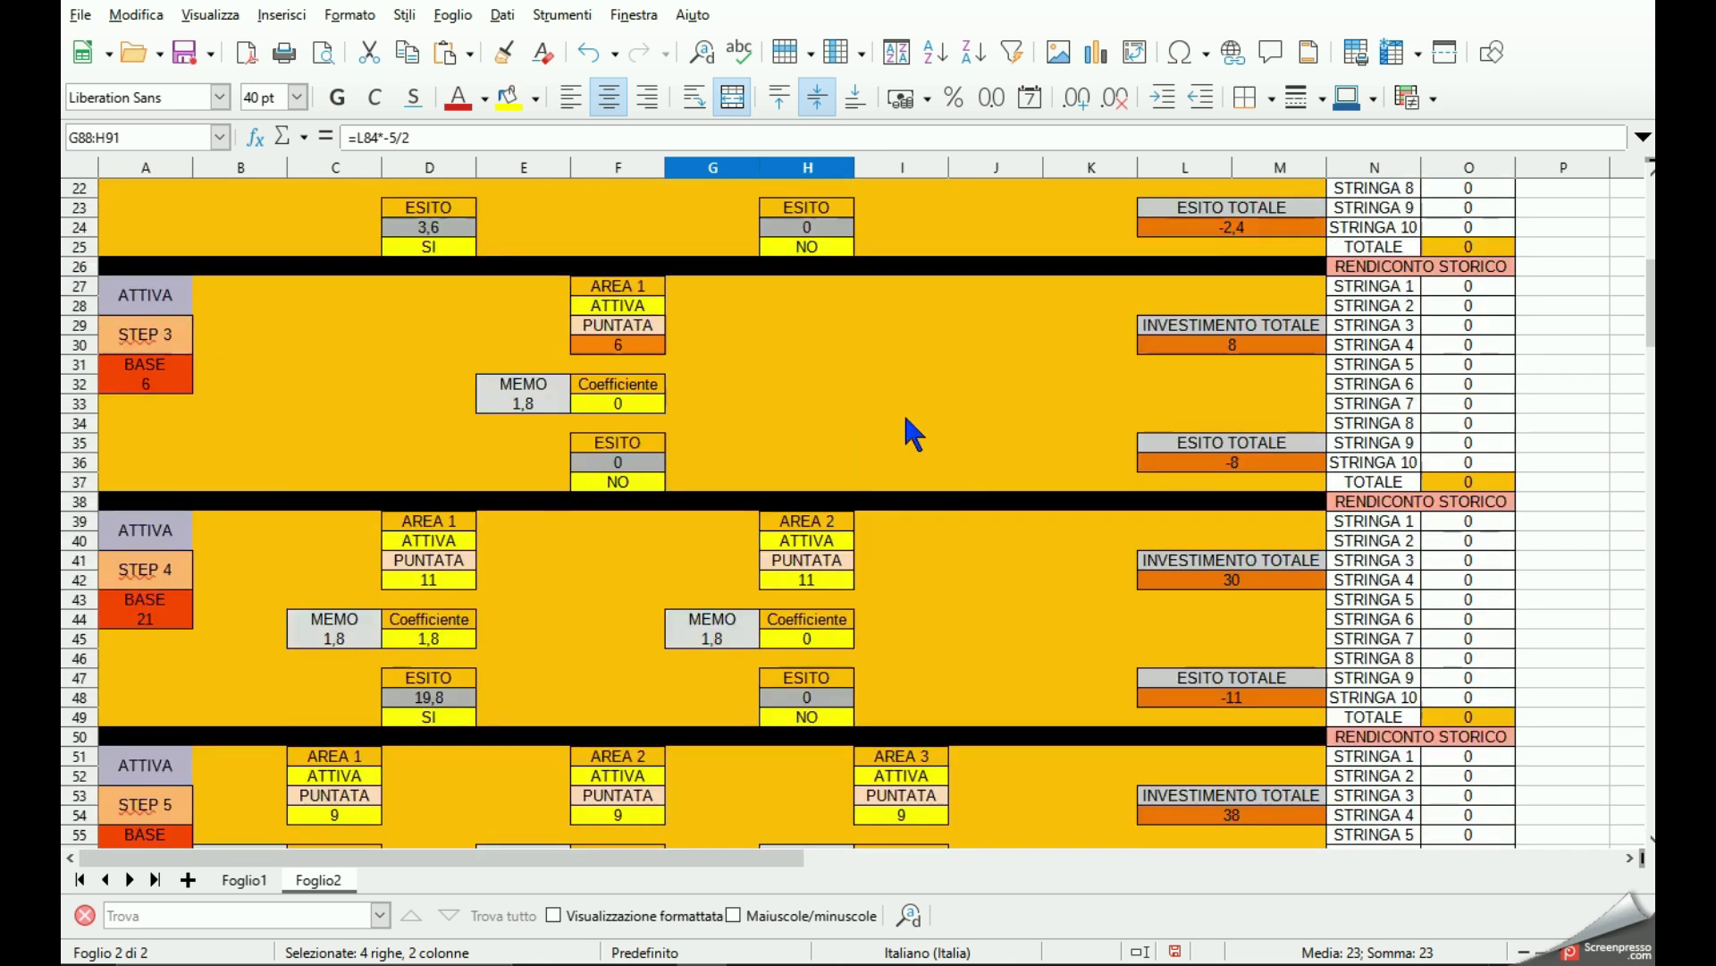
scroll(912, 429, up, 9)
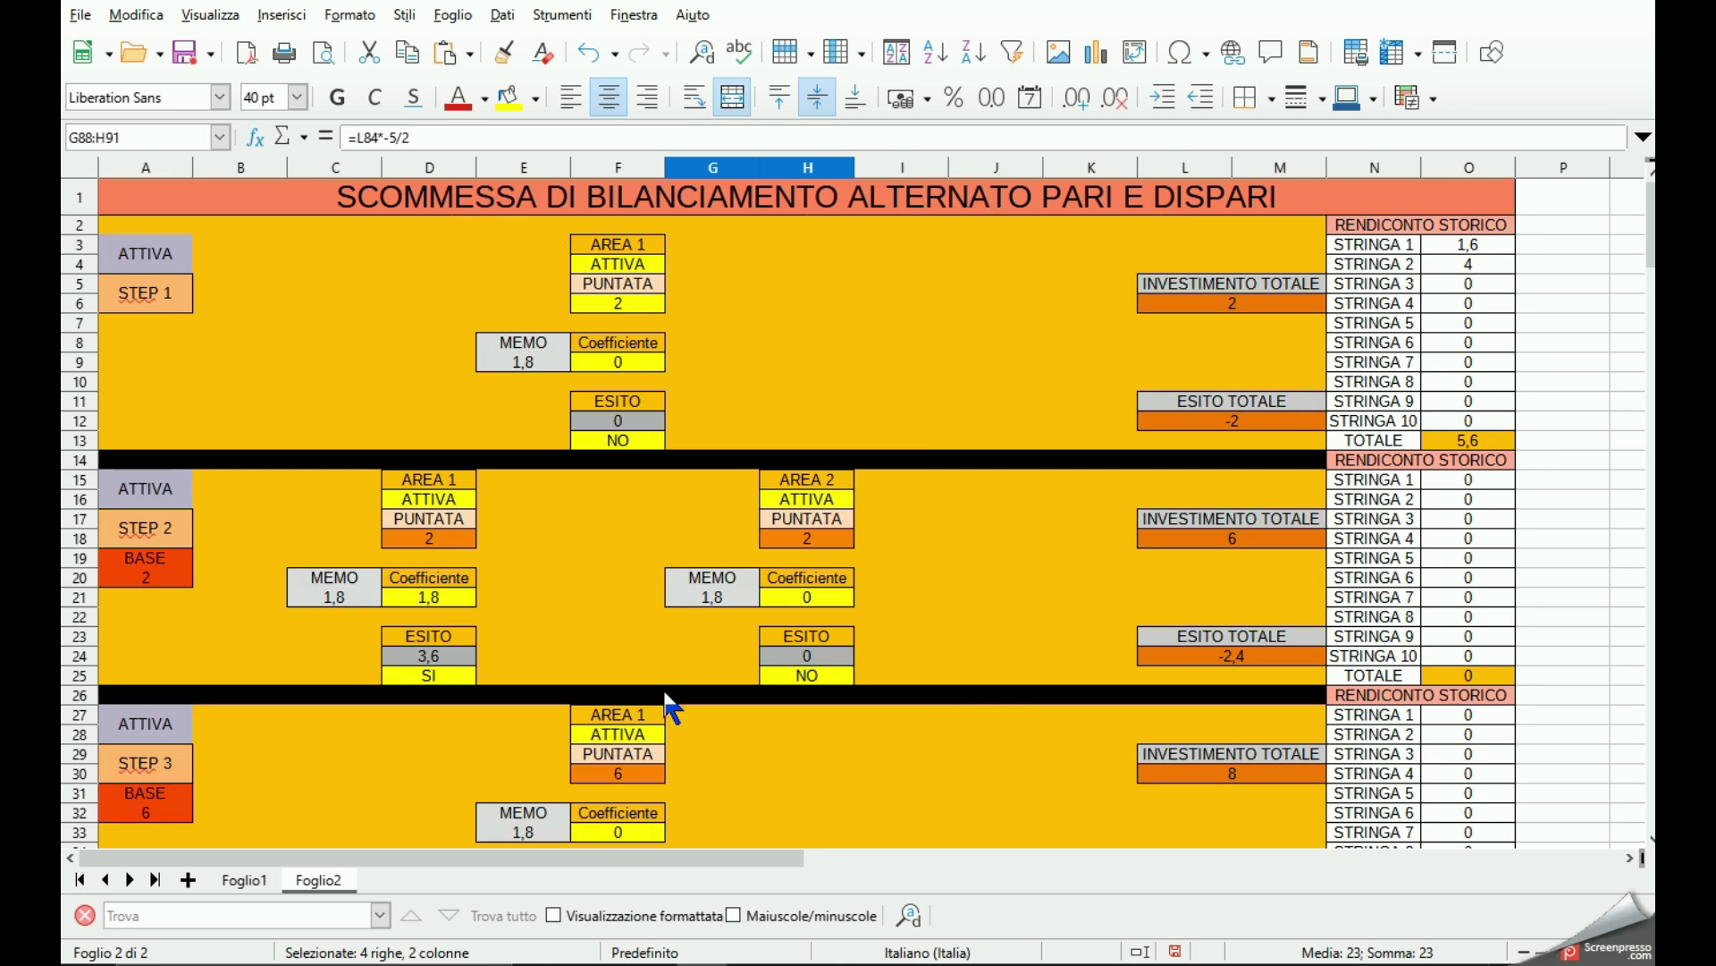
scroll(478, 728, down, 1)
scroll(479, 728, down, 4)
scroll(429, 715, down, 1)
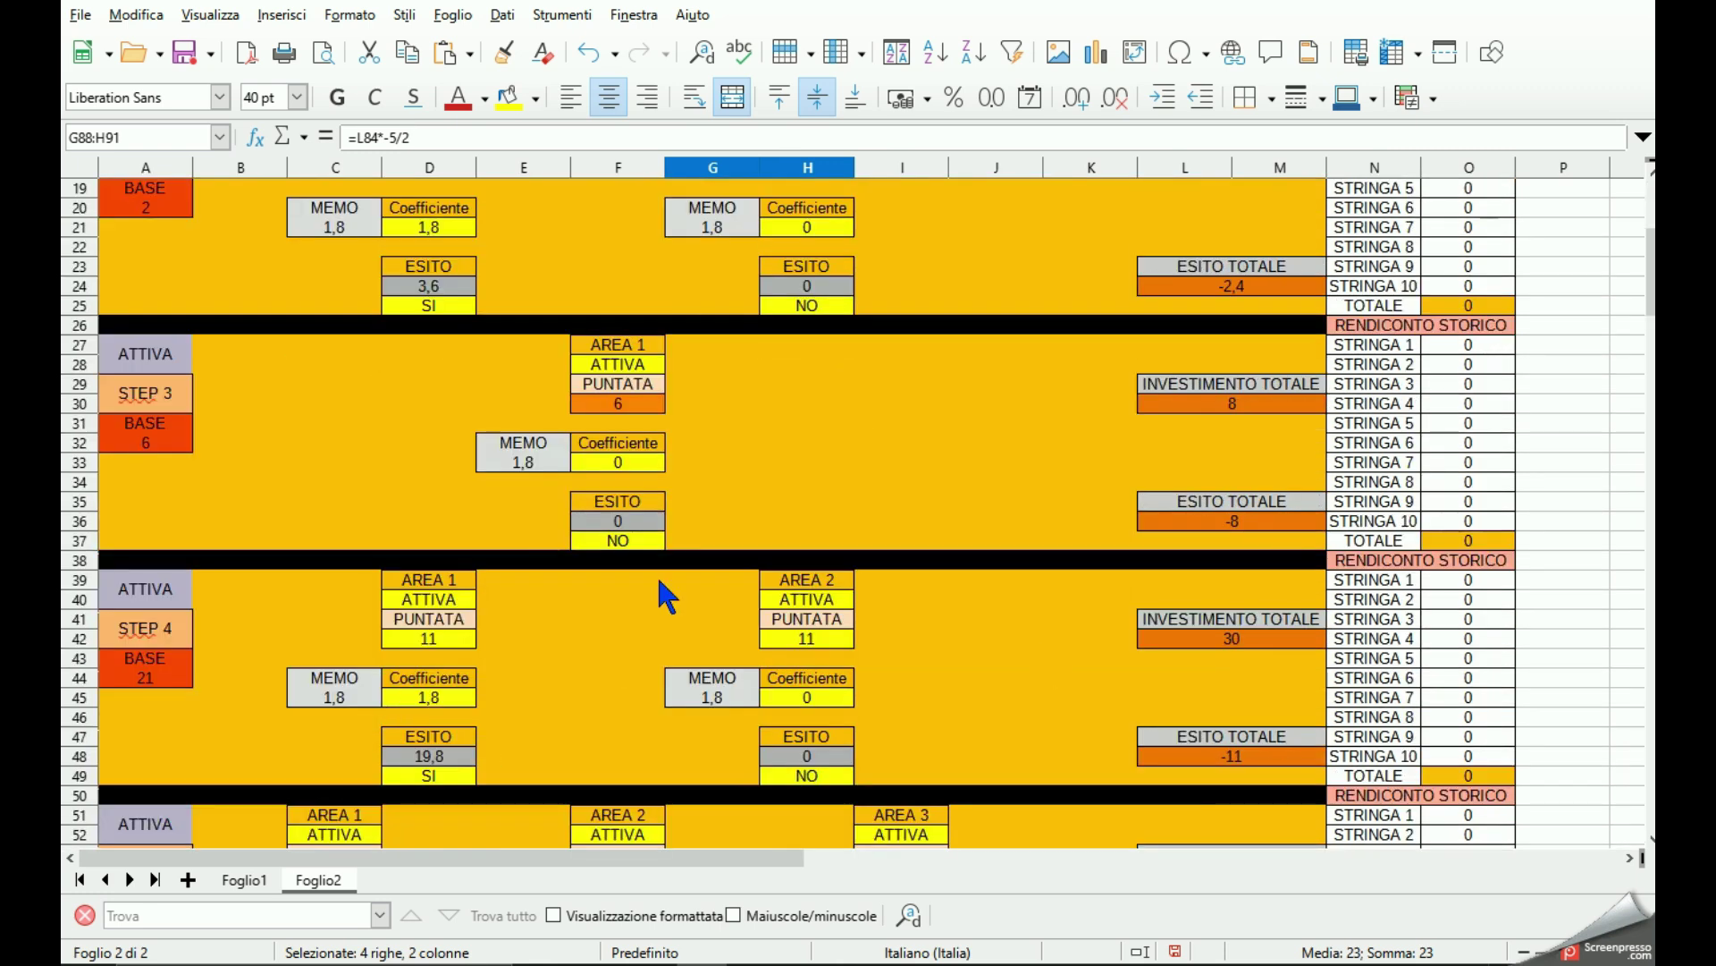
scroll(657, 581, down, 3)
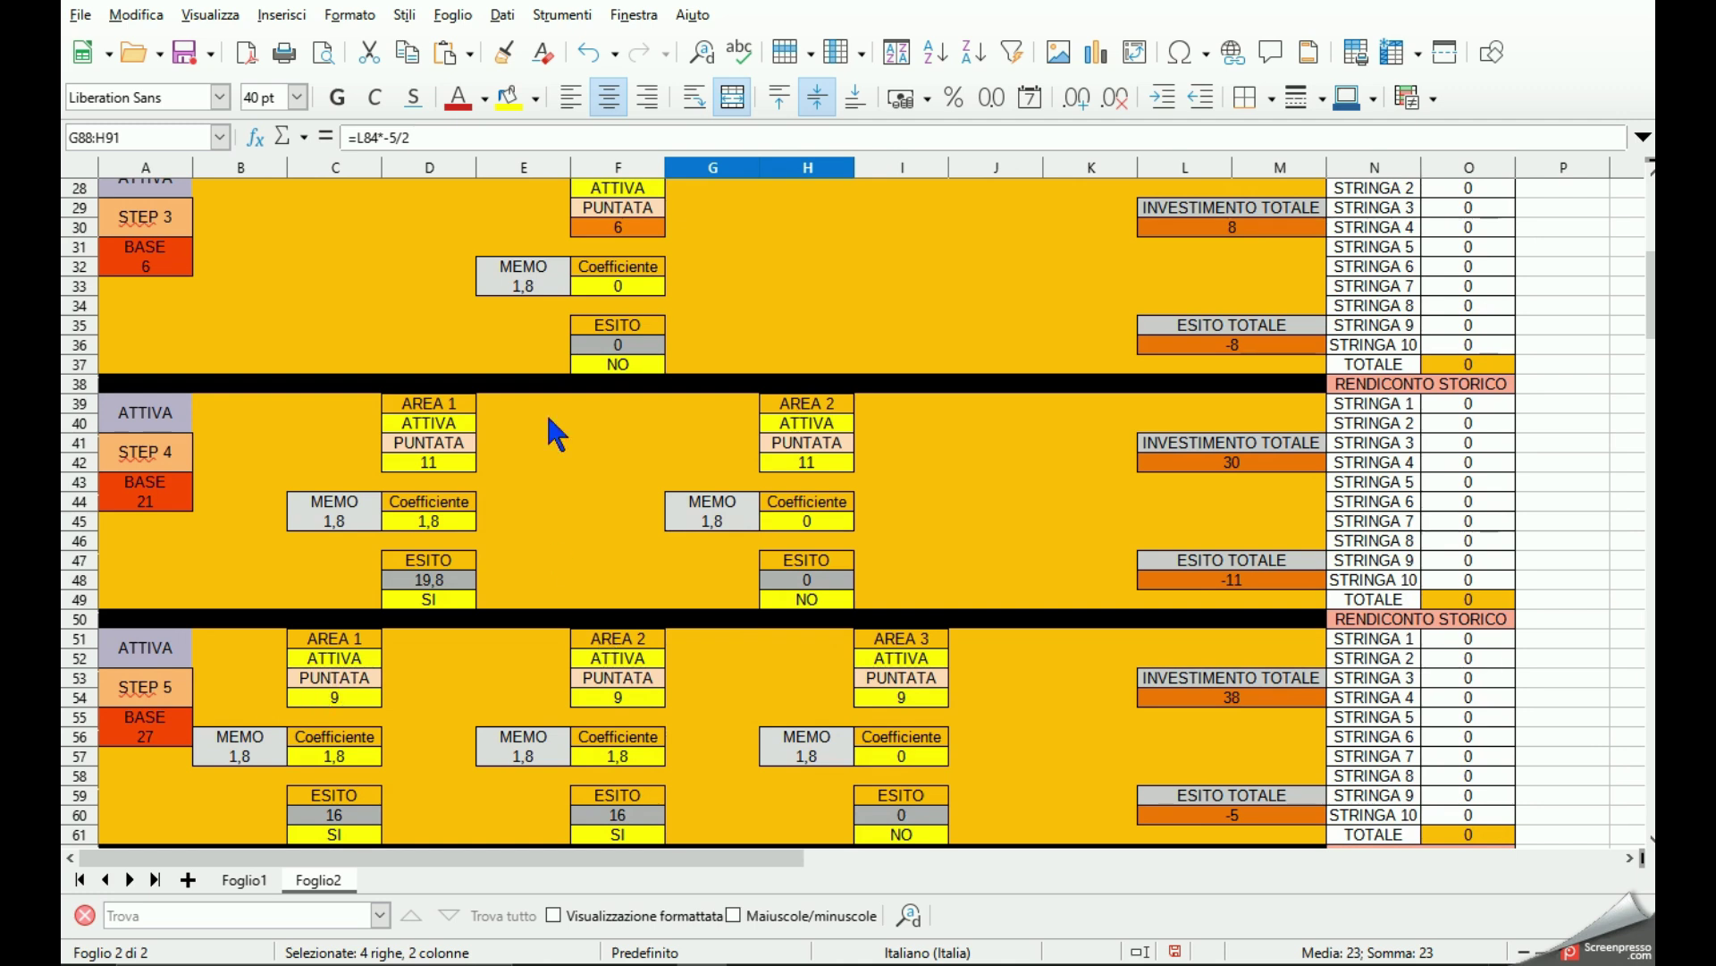
scroll(390, 517, down, 4)
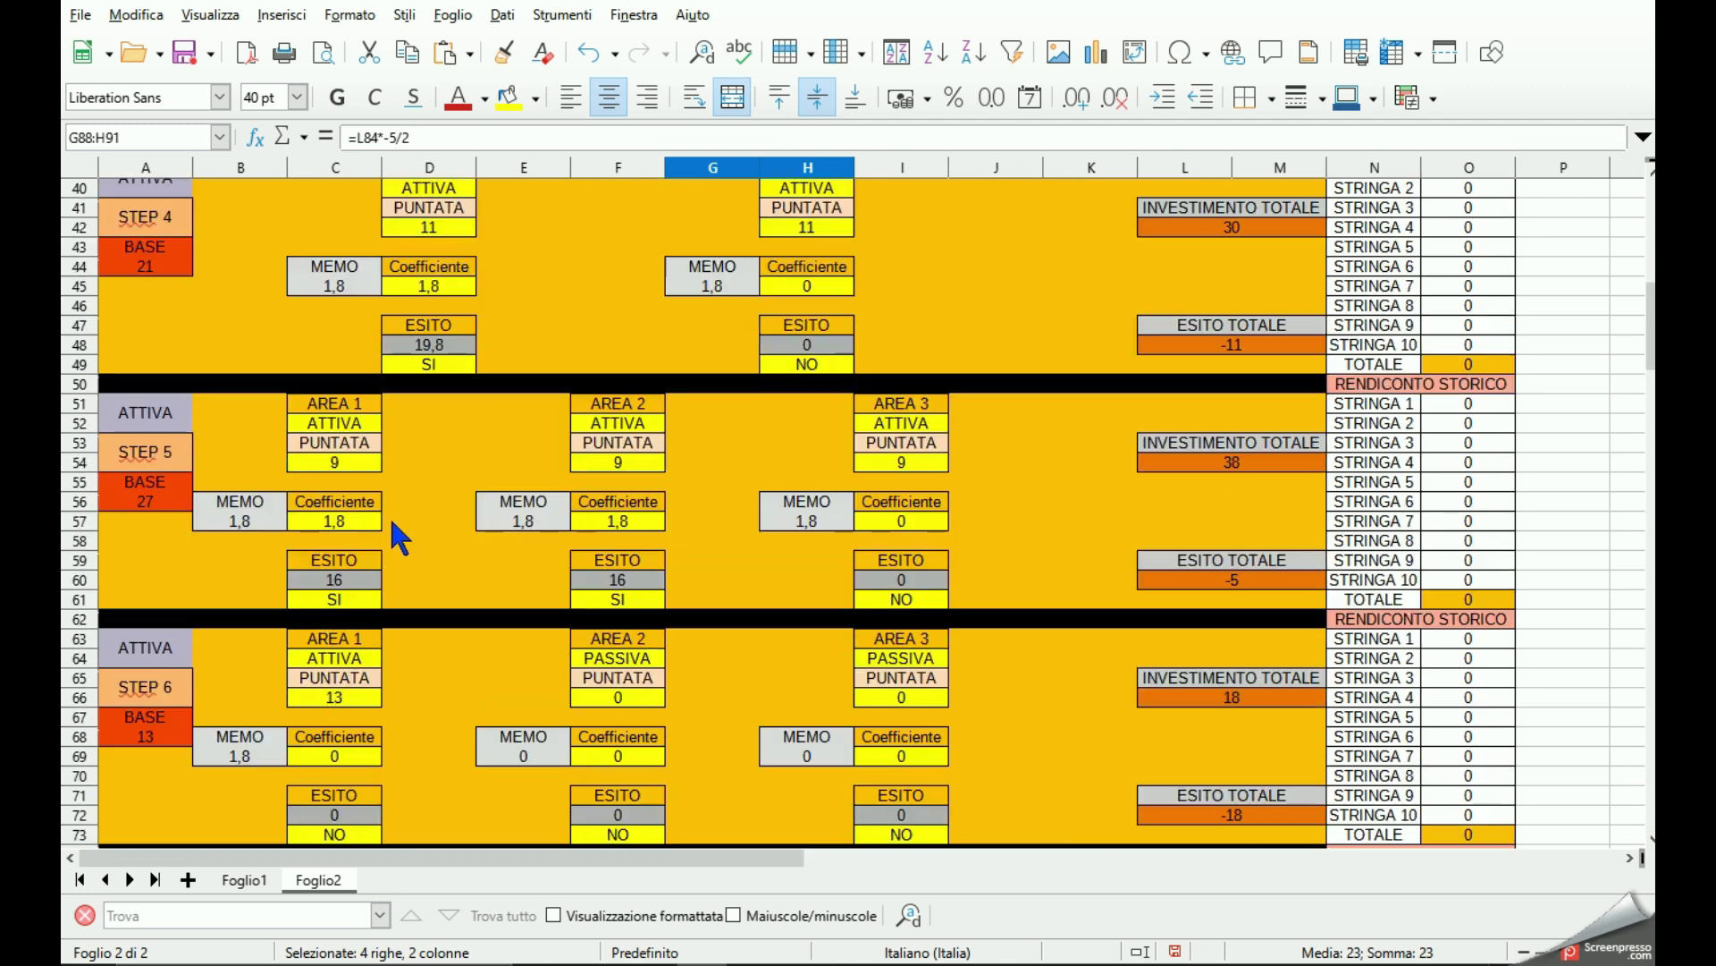
scroll(390, 517, down, 5)
scroll(402, 518, down, 2)
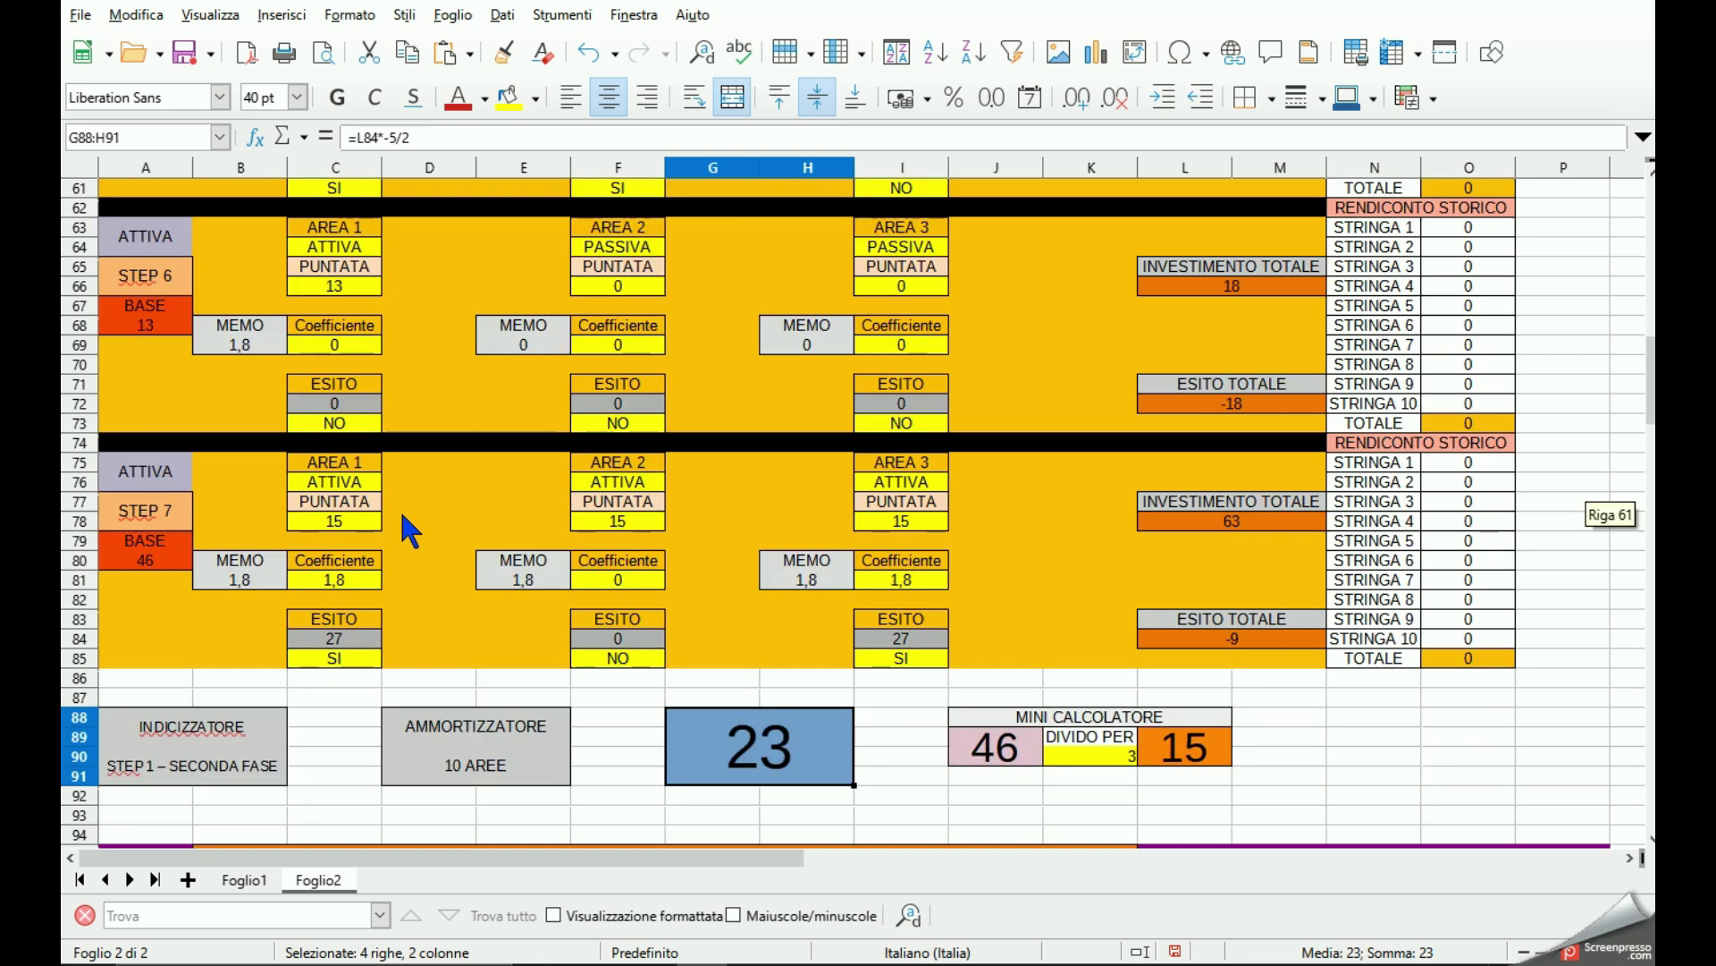
scroll(403, 518, down, 2)
scroll(402, 517, down, 2)
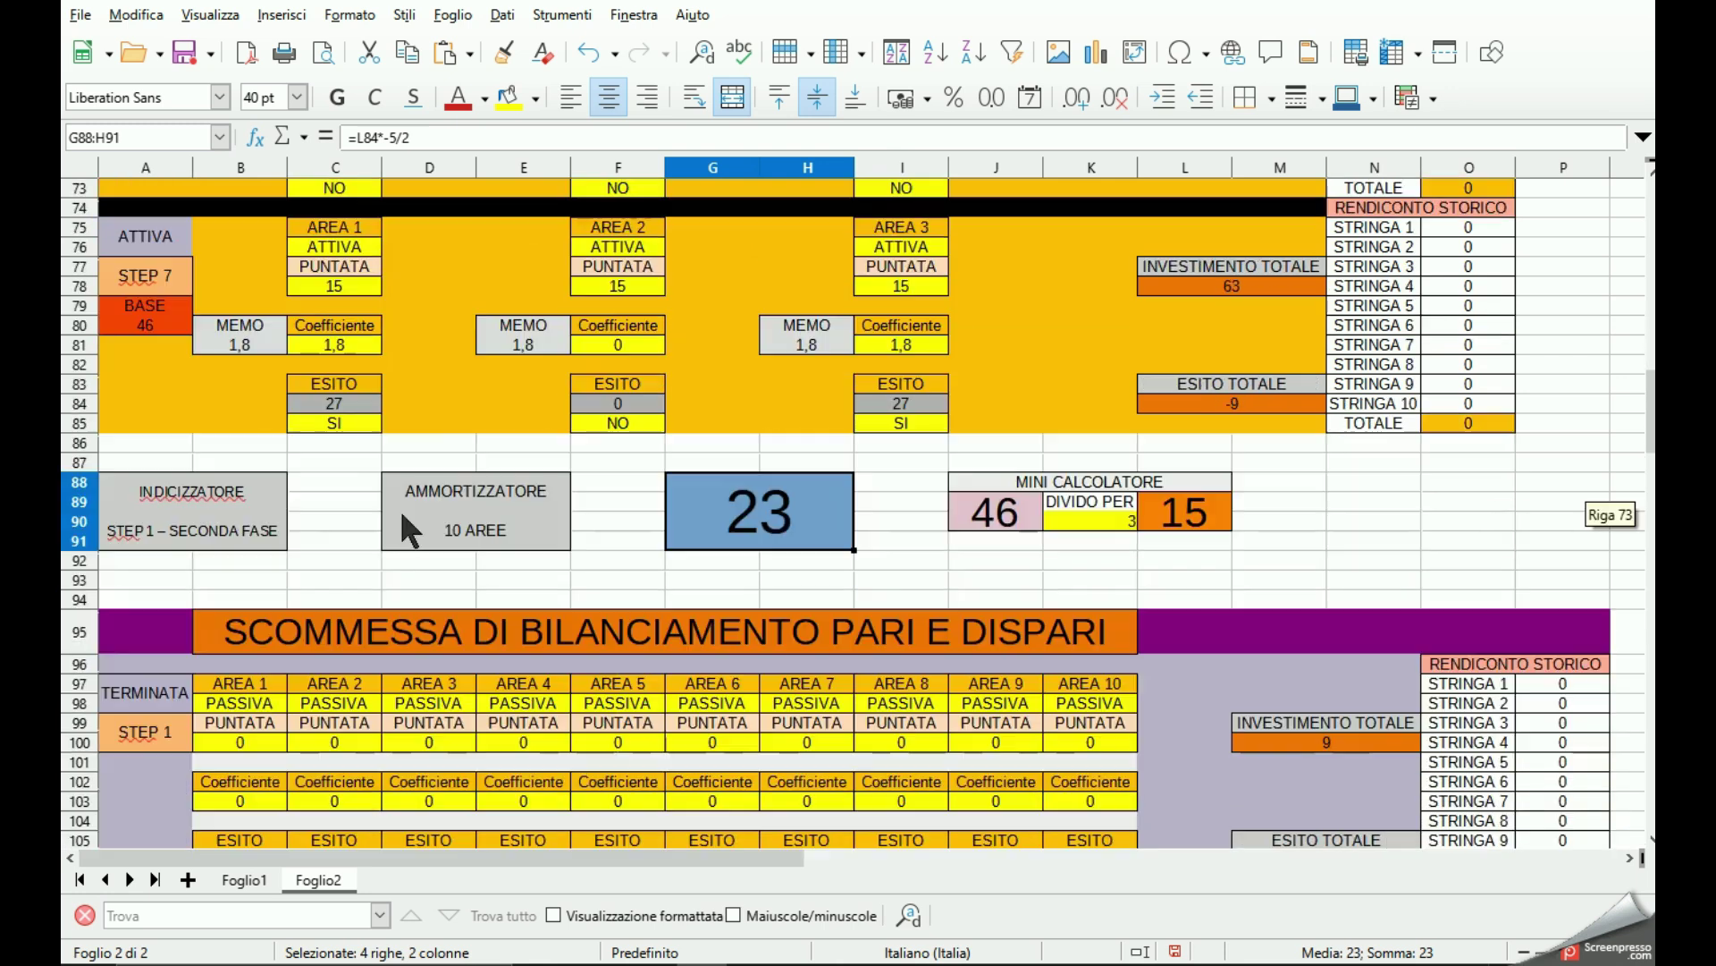
scroll(403, 517, down, 2)
scroll(403, 516, down, 2)
scroll(402, 519, down, 1)
scroll(401, 518, down, 1)
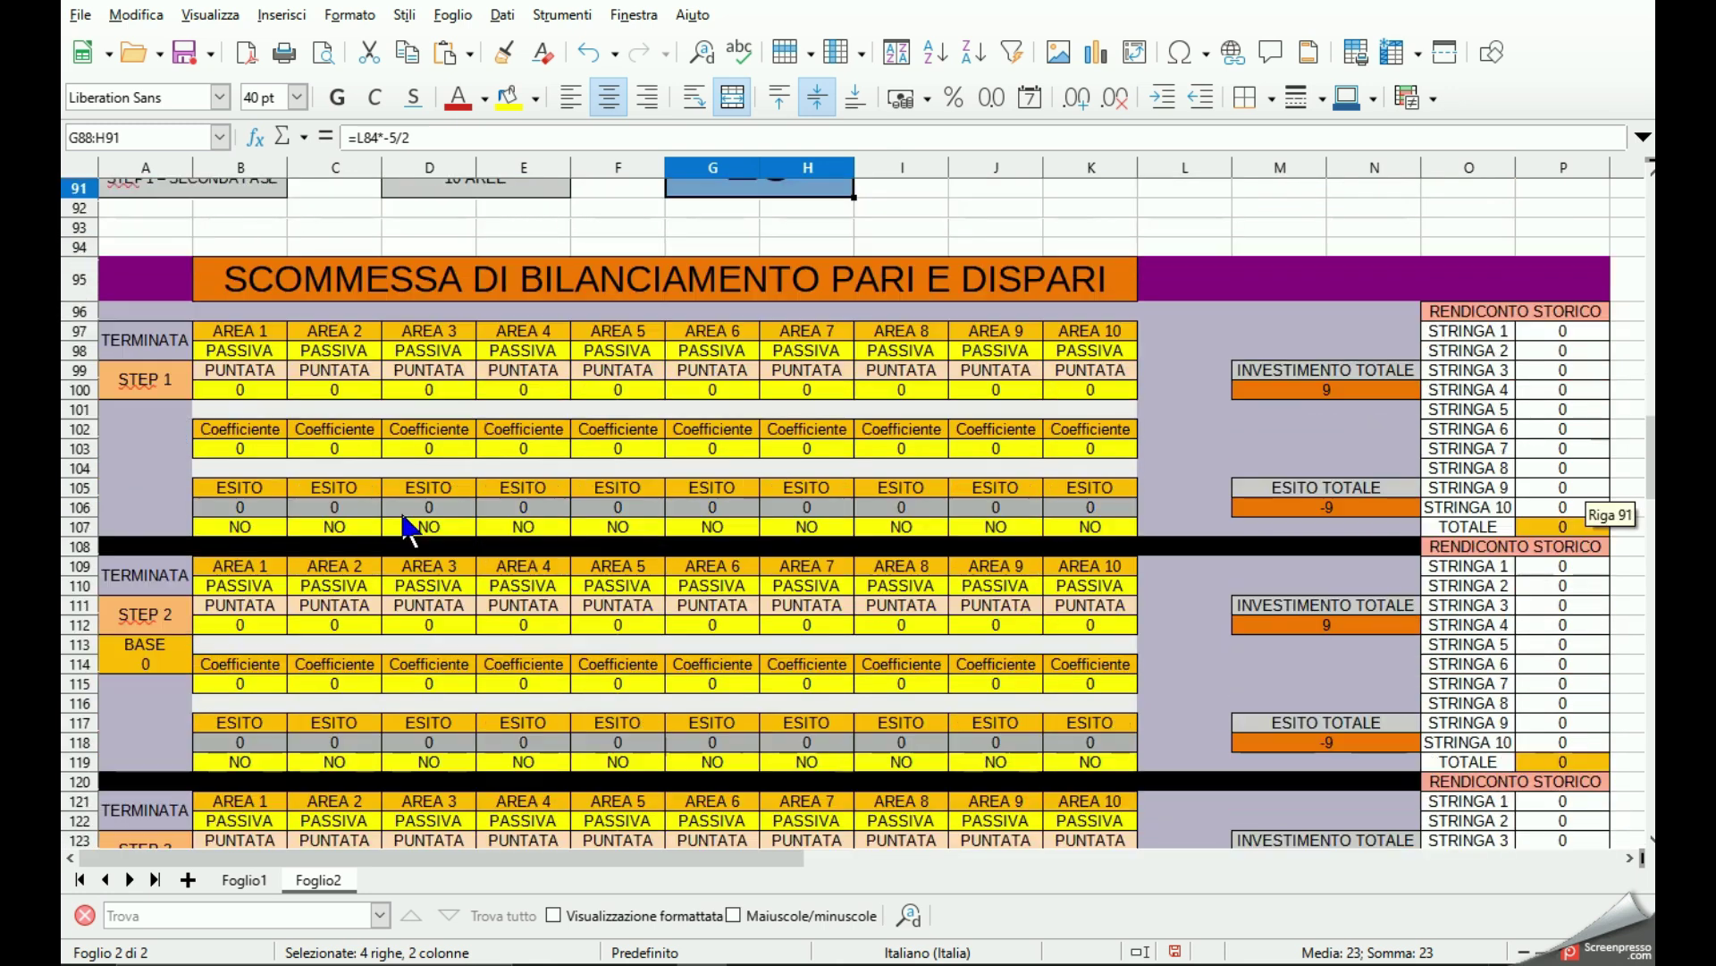
scroll(404, 528, down, 1)
scroll(447, 661, up, 3)
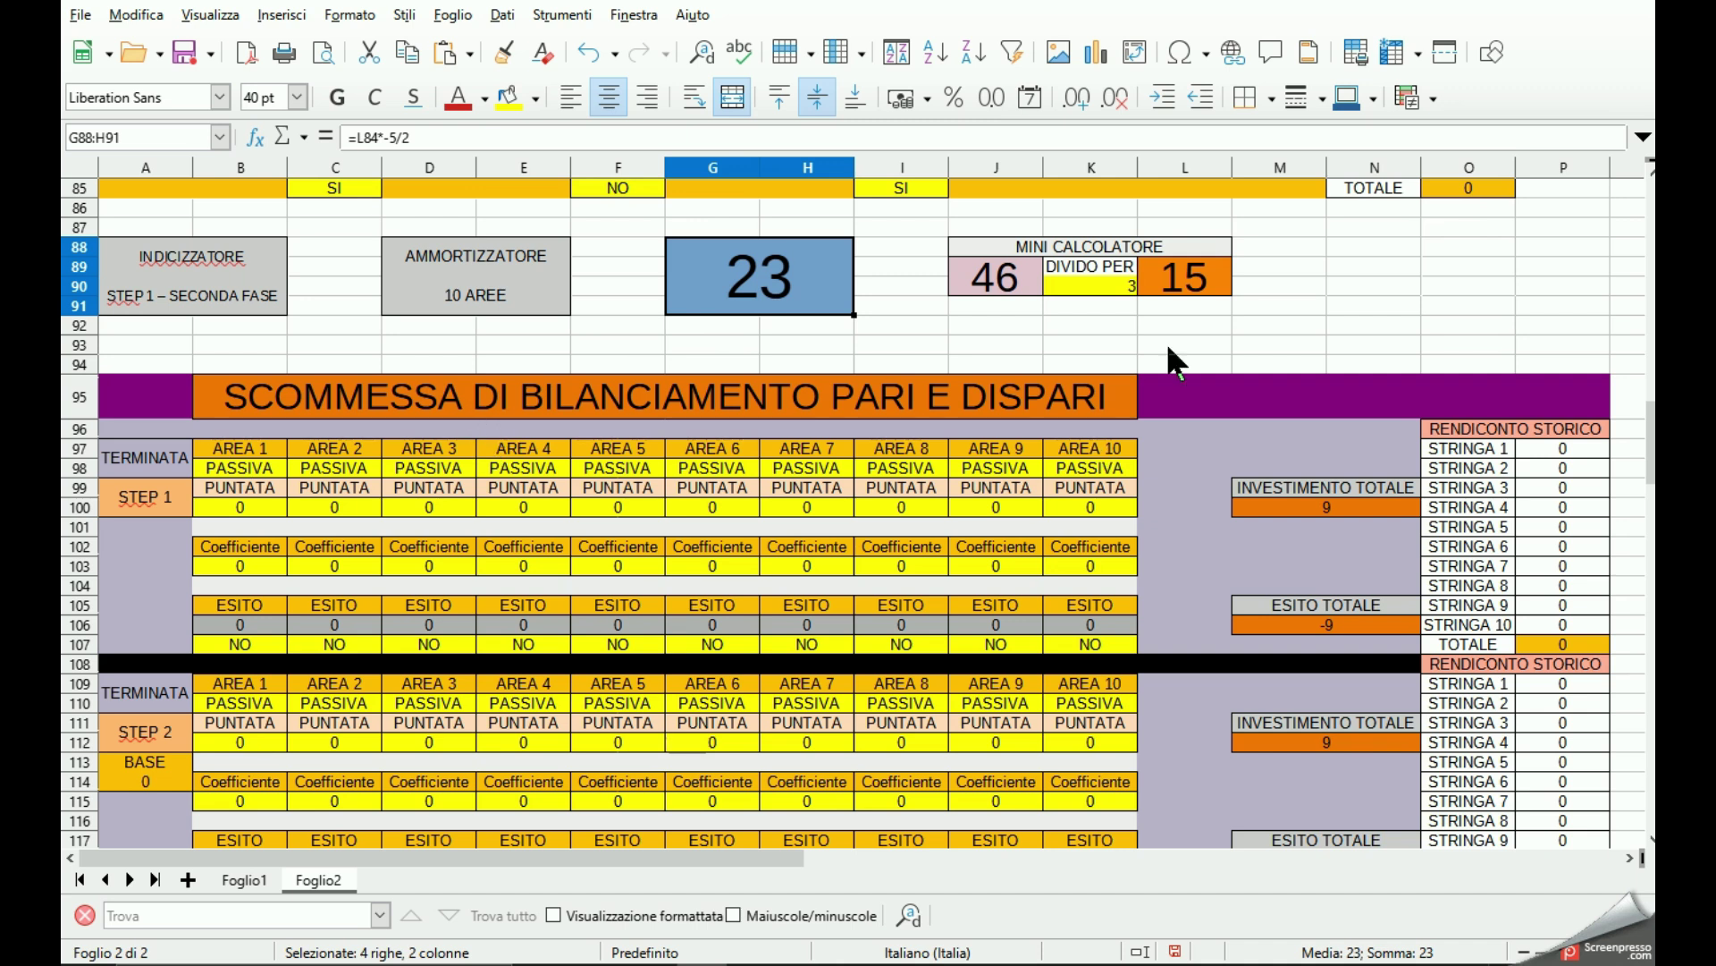
Enter 23 as the mini calculator's dividend and choose 4 as its divisor.
click(997, 279)
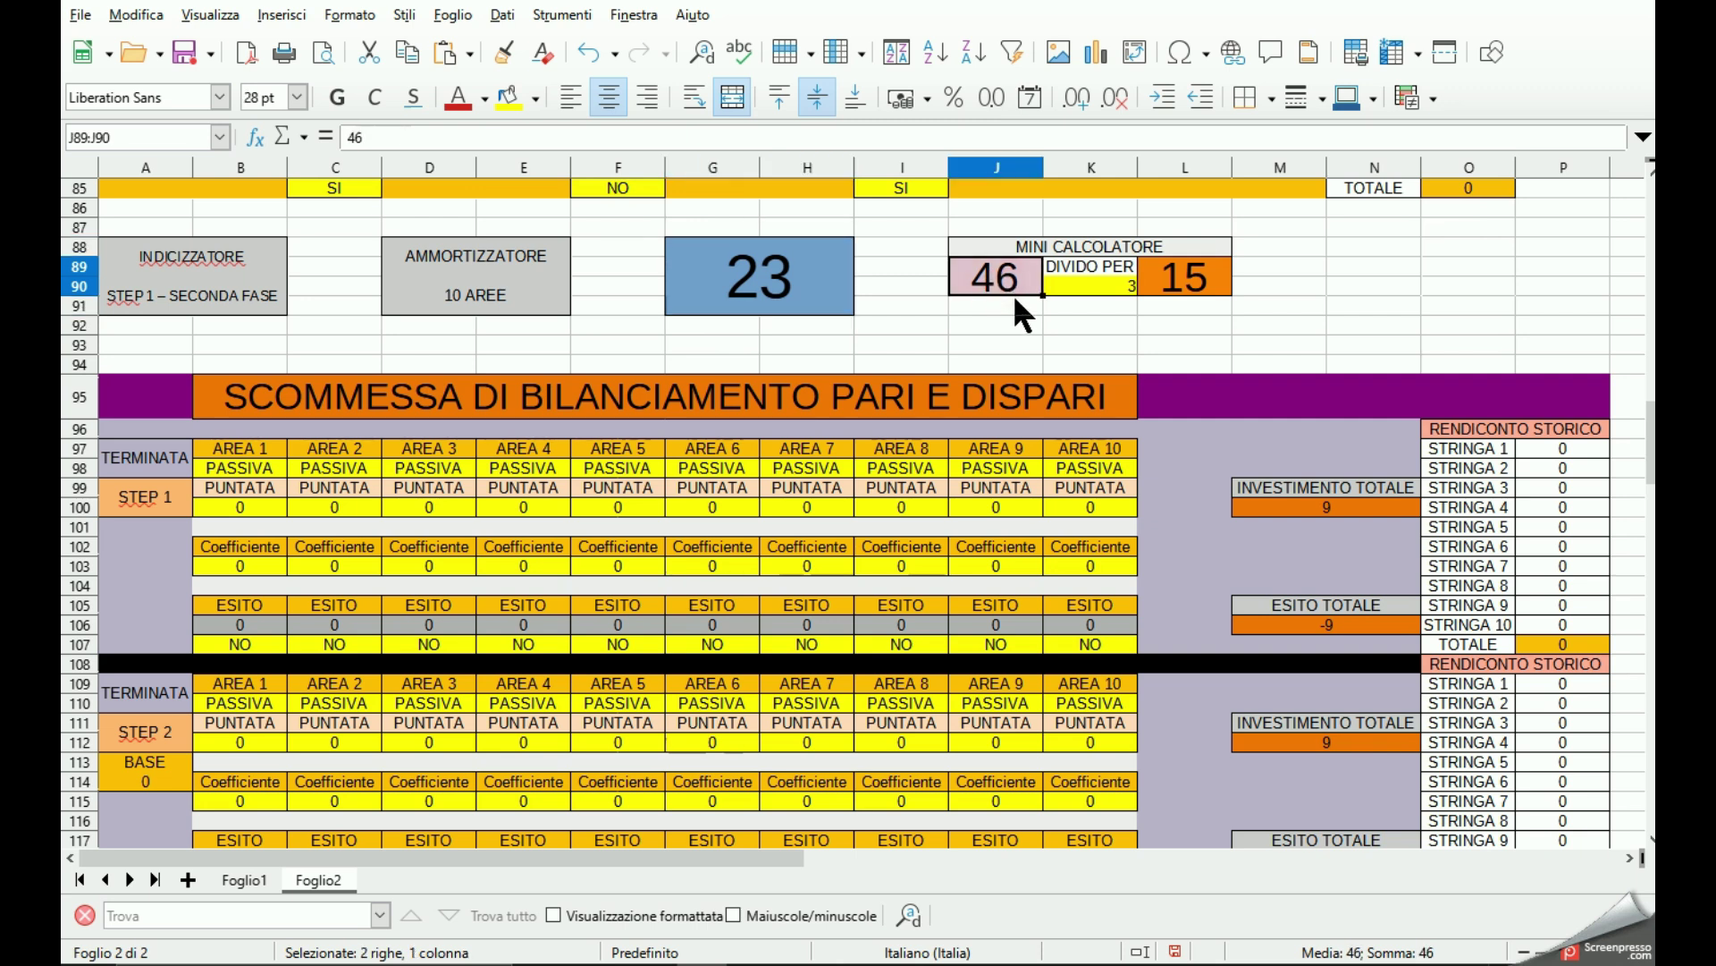
text(23)
key(Return)
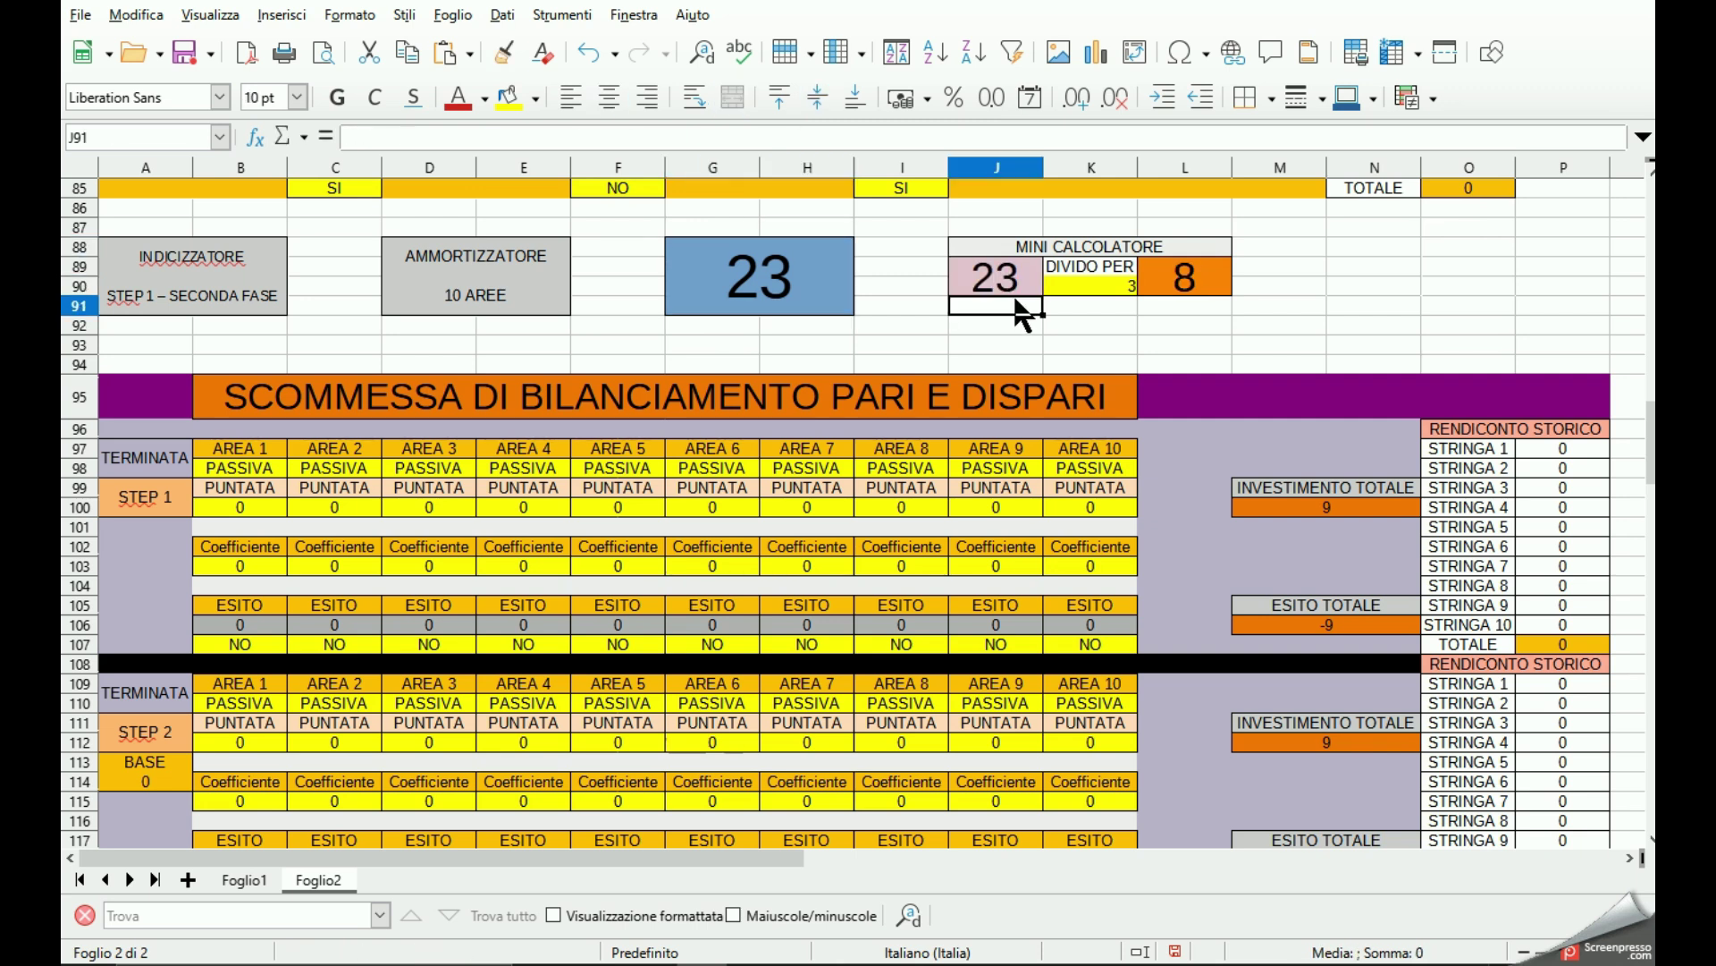
click(1103, 283)
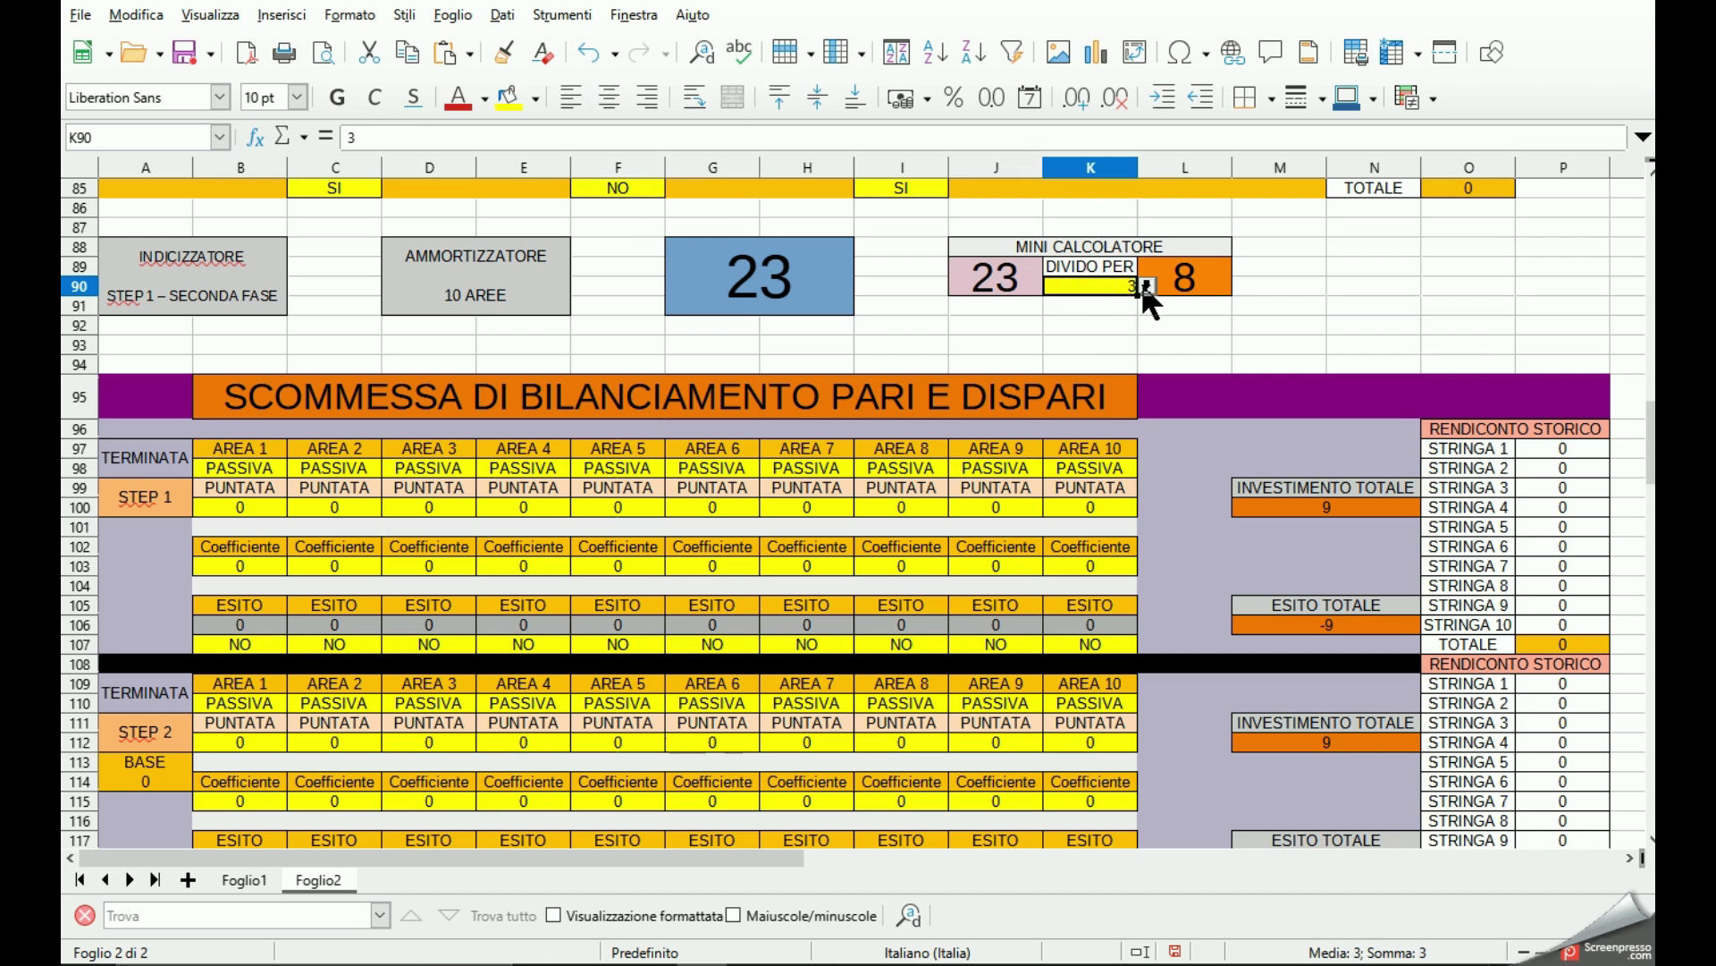
click(1145, 286)
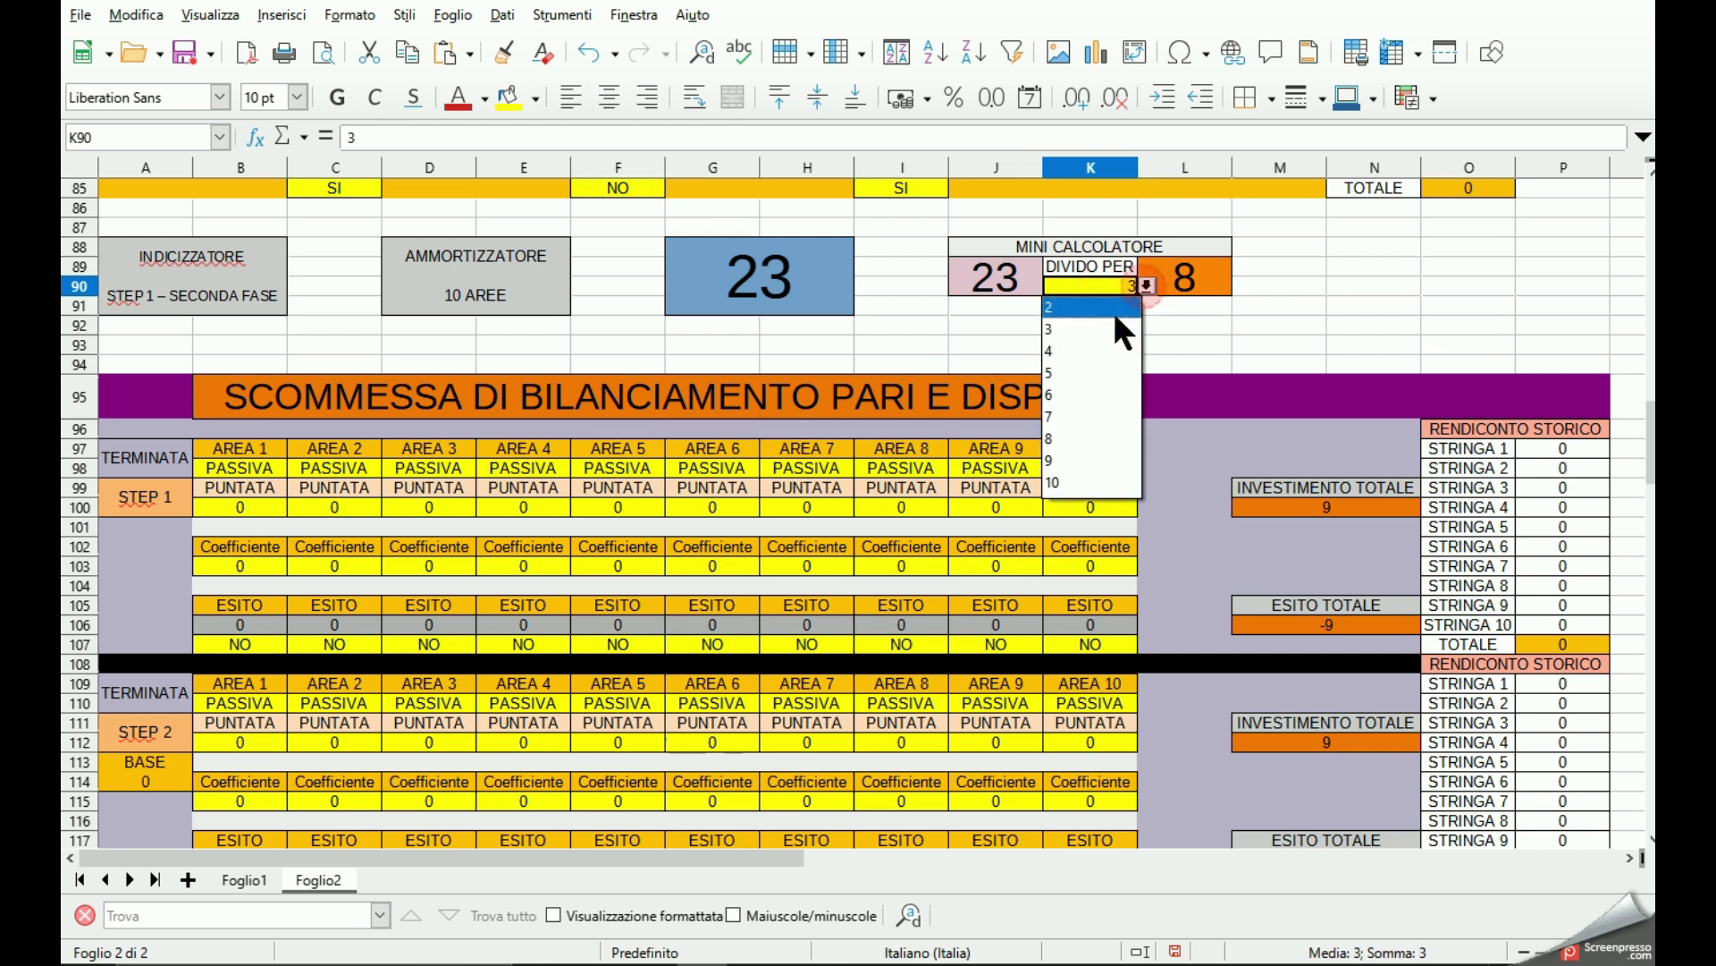
click(1064, 484)
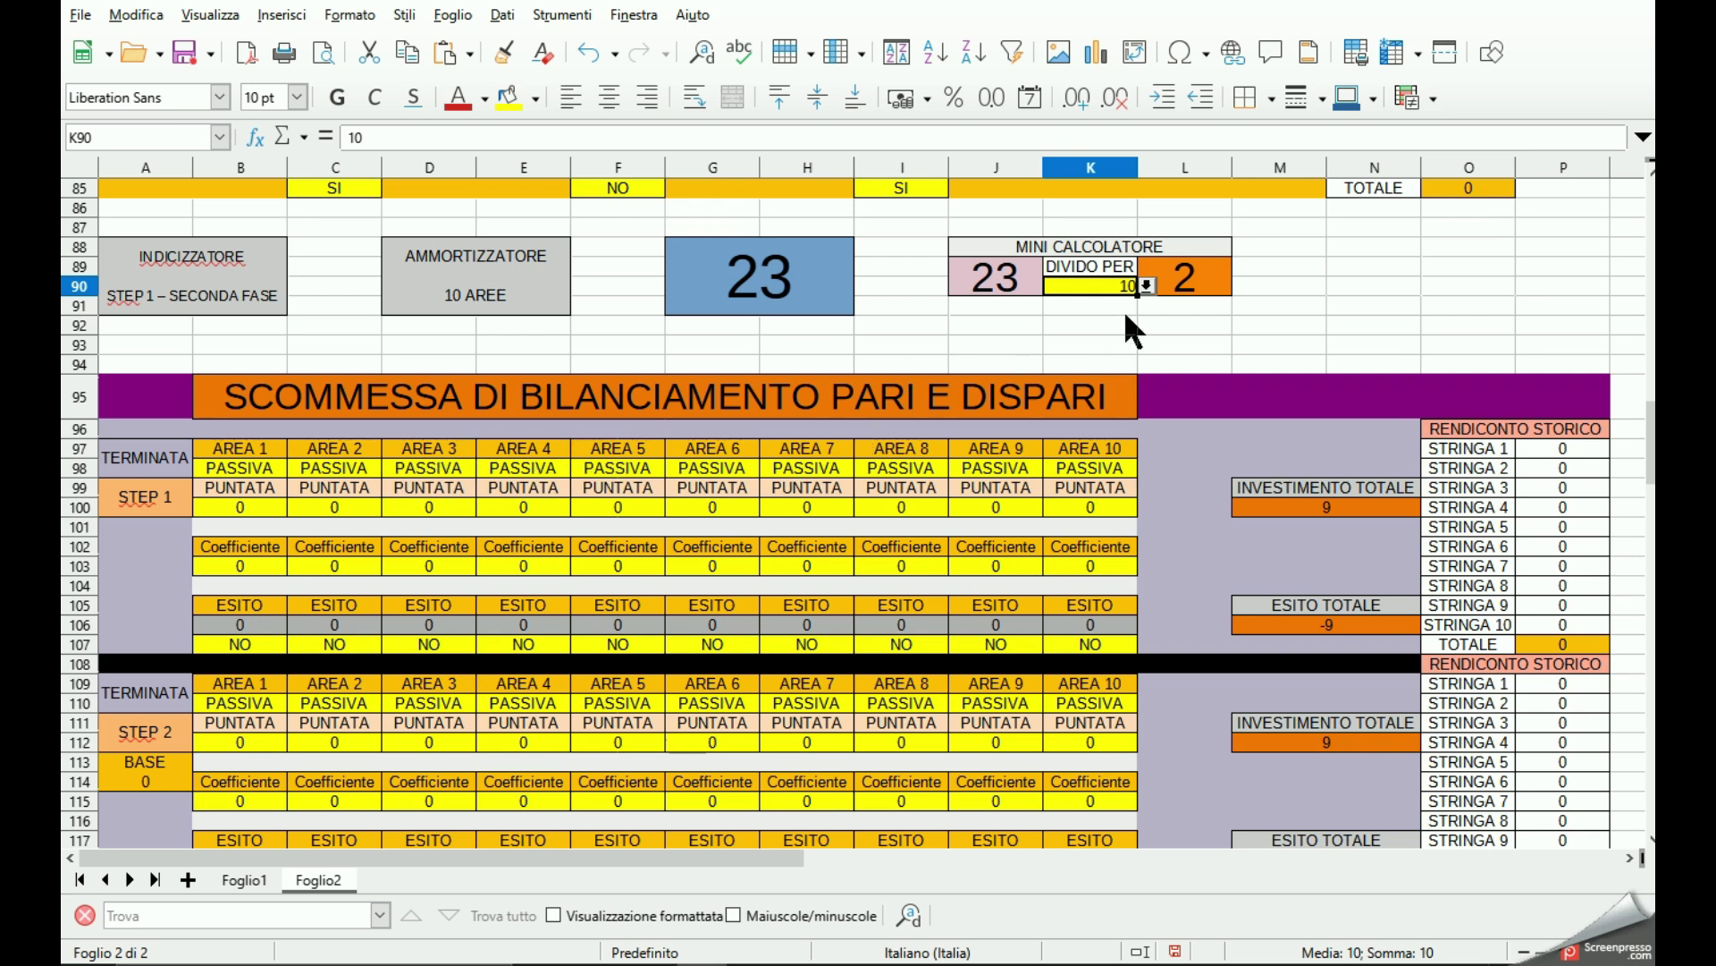
click(1146, 284)
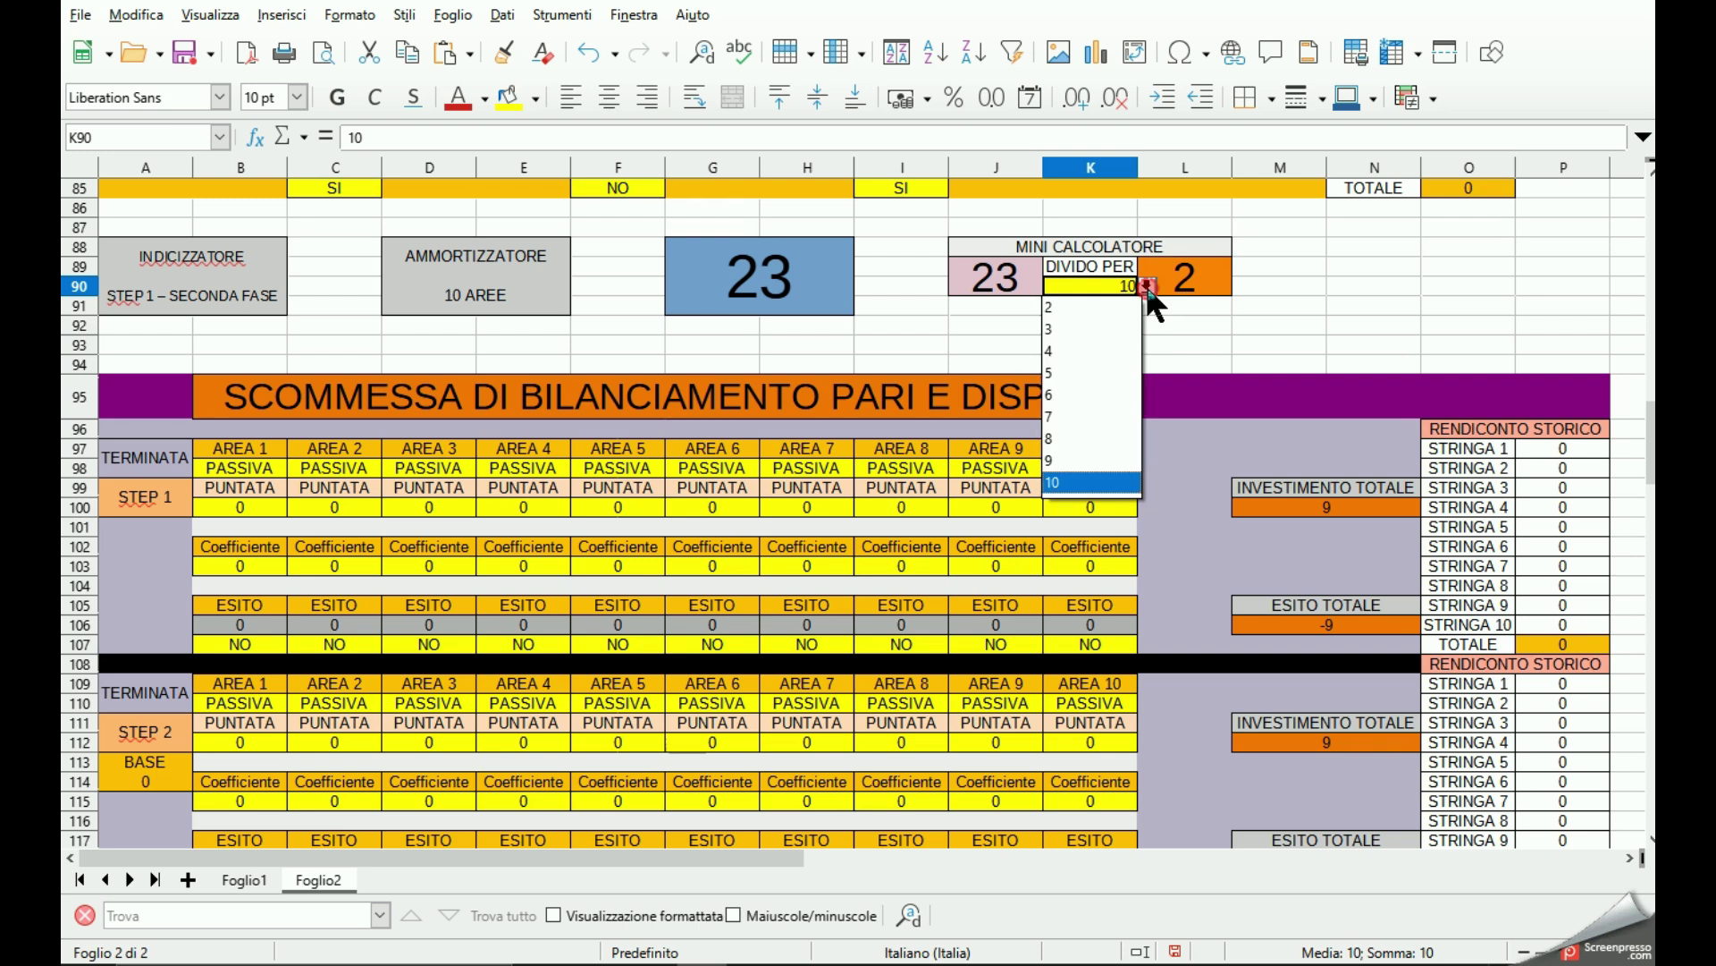
click(1085, 352)
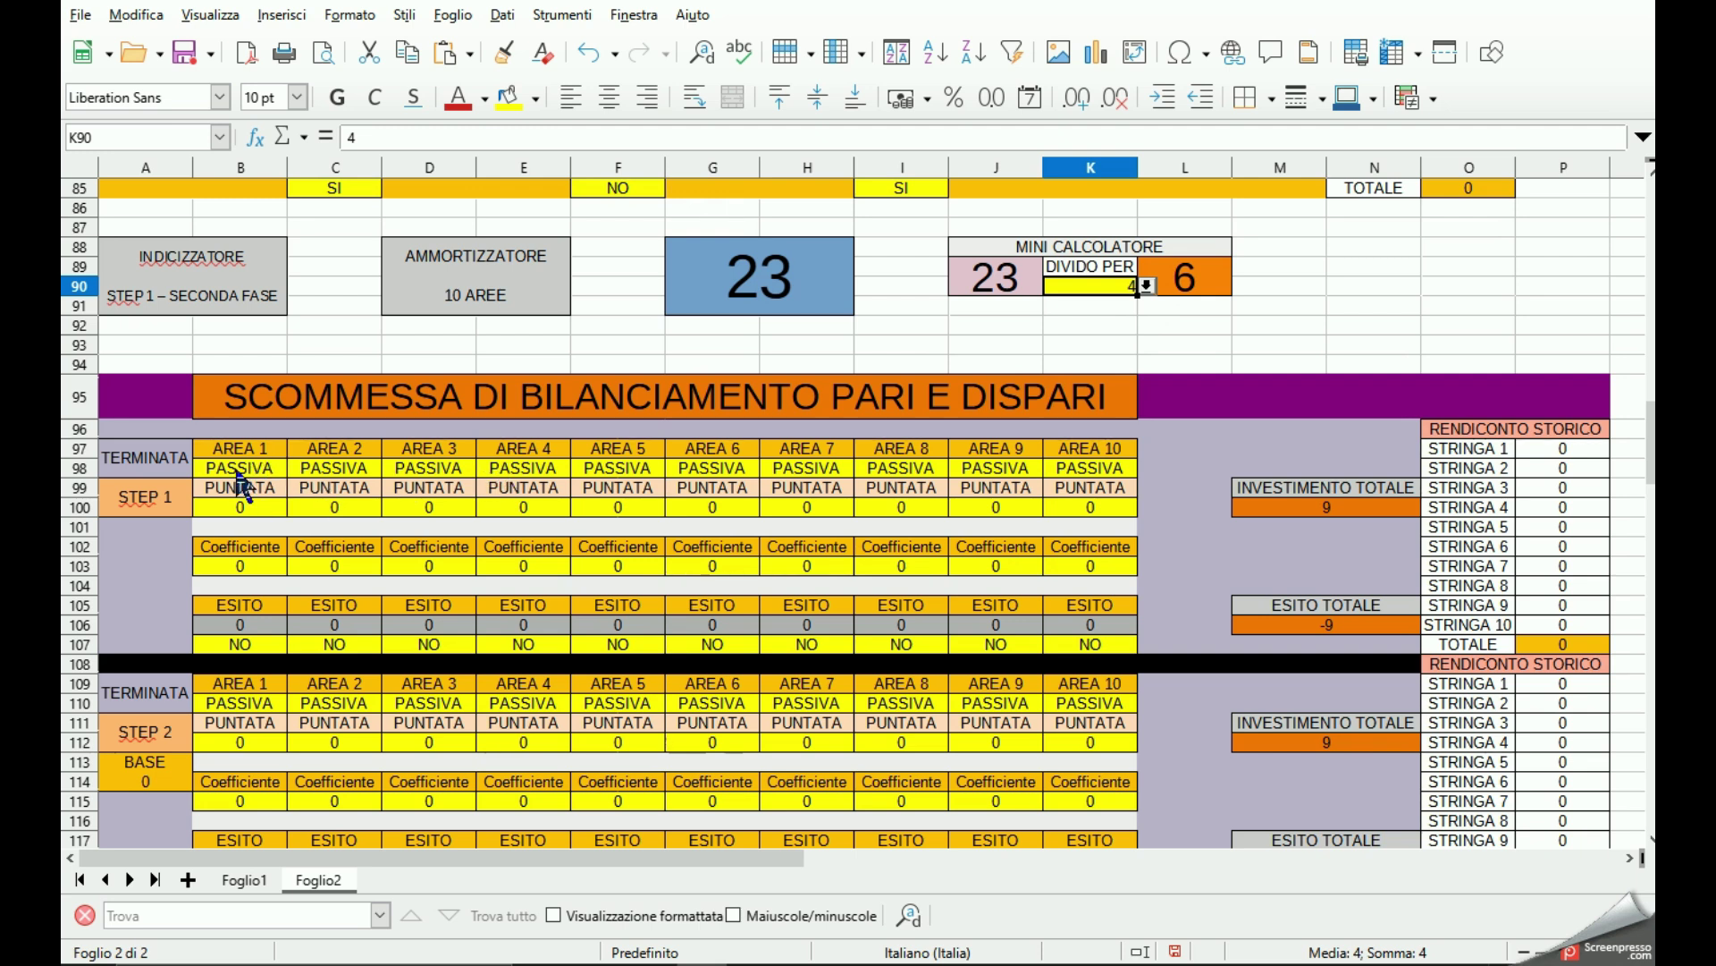
Set Step 1 areas 1, 2, 3 and 4 to ATTIVA.
click(237, 467)
click(295, 466)
click(239, 489)
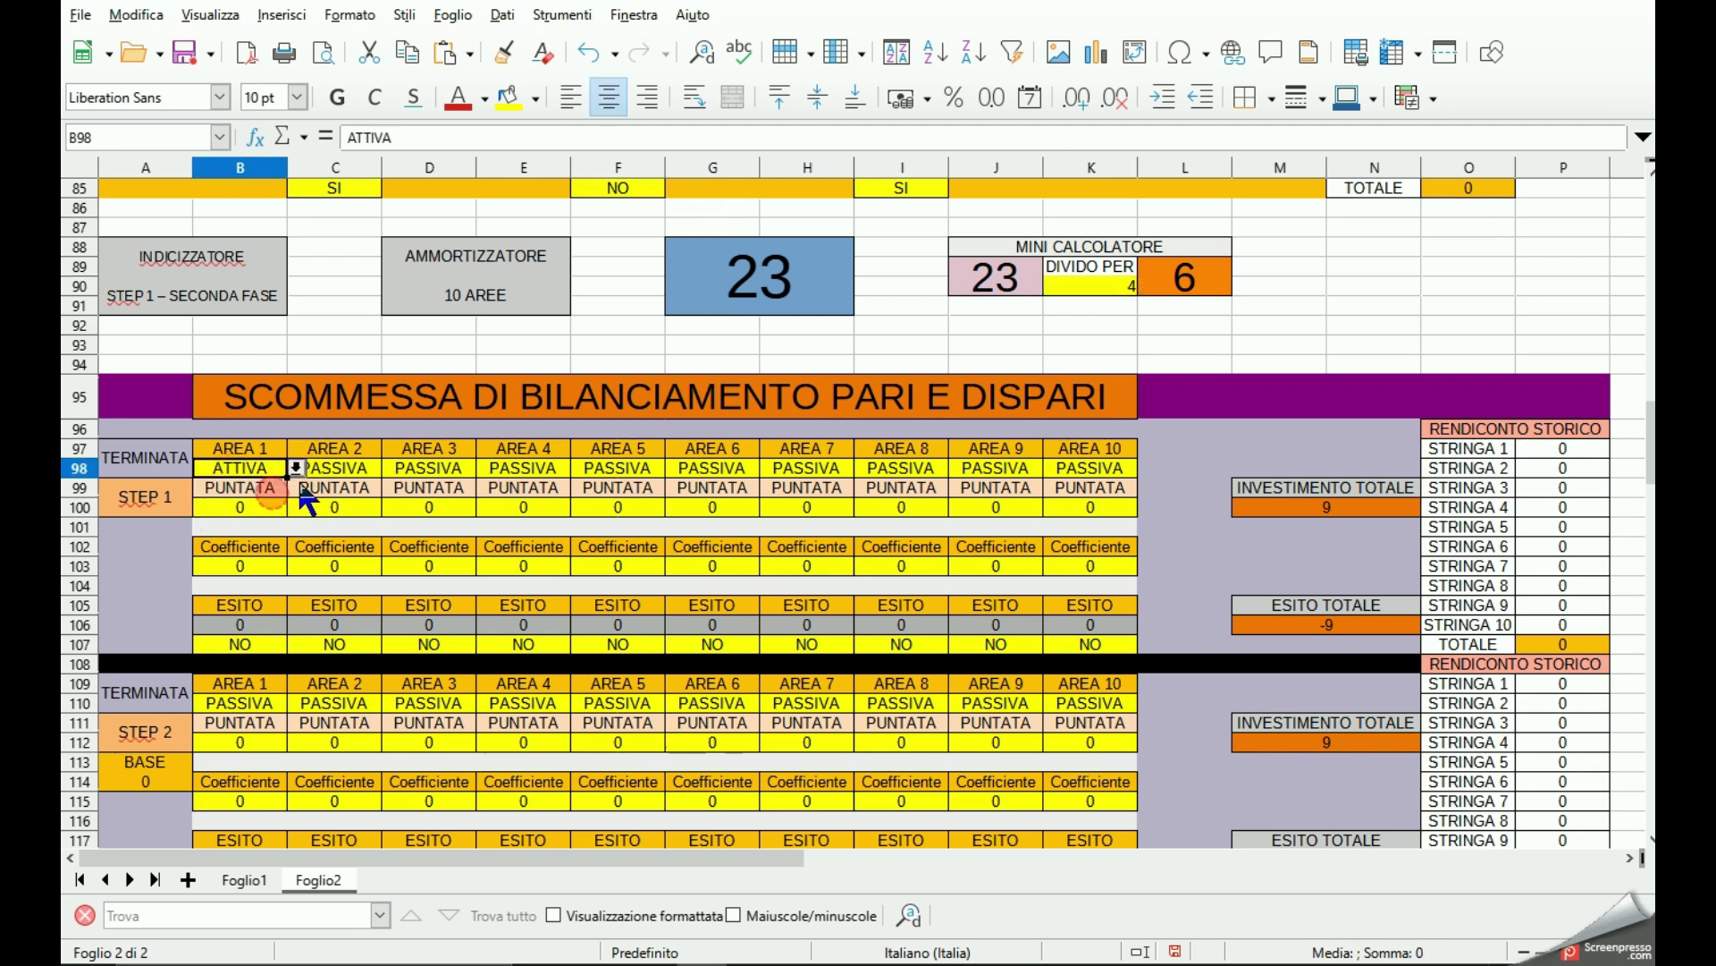
click(335, 467)
click(390, 467)
click(376, 489)
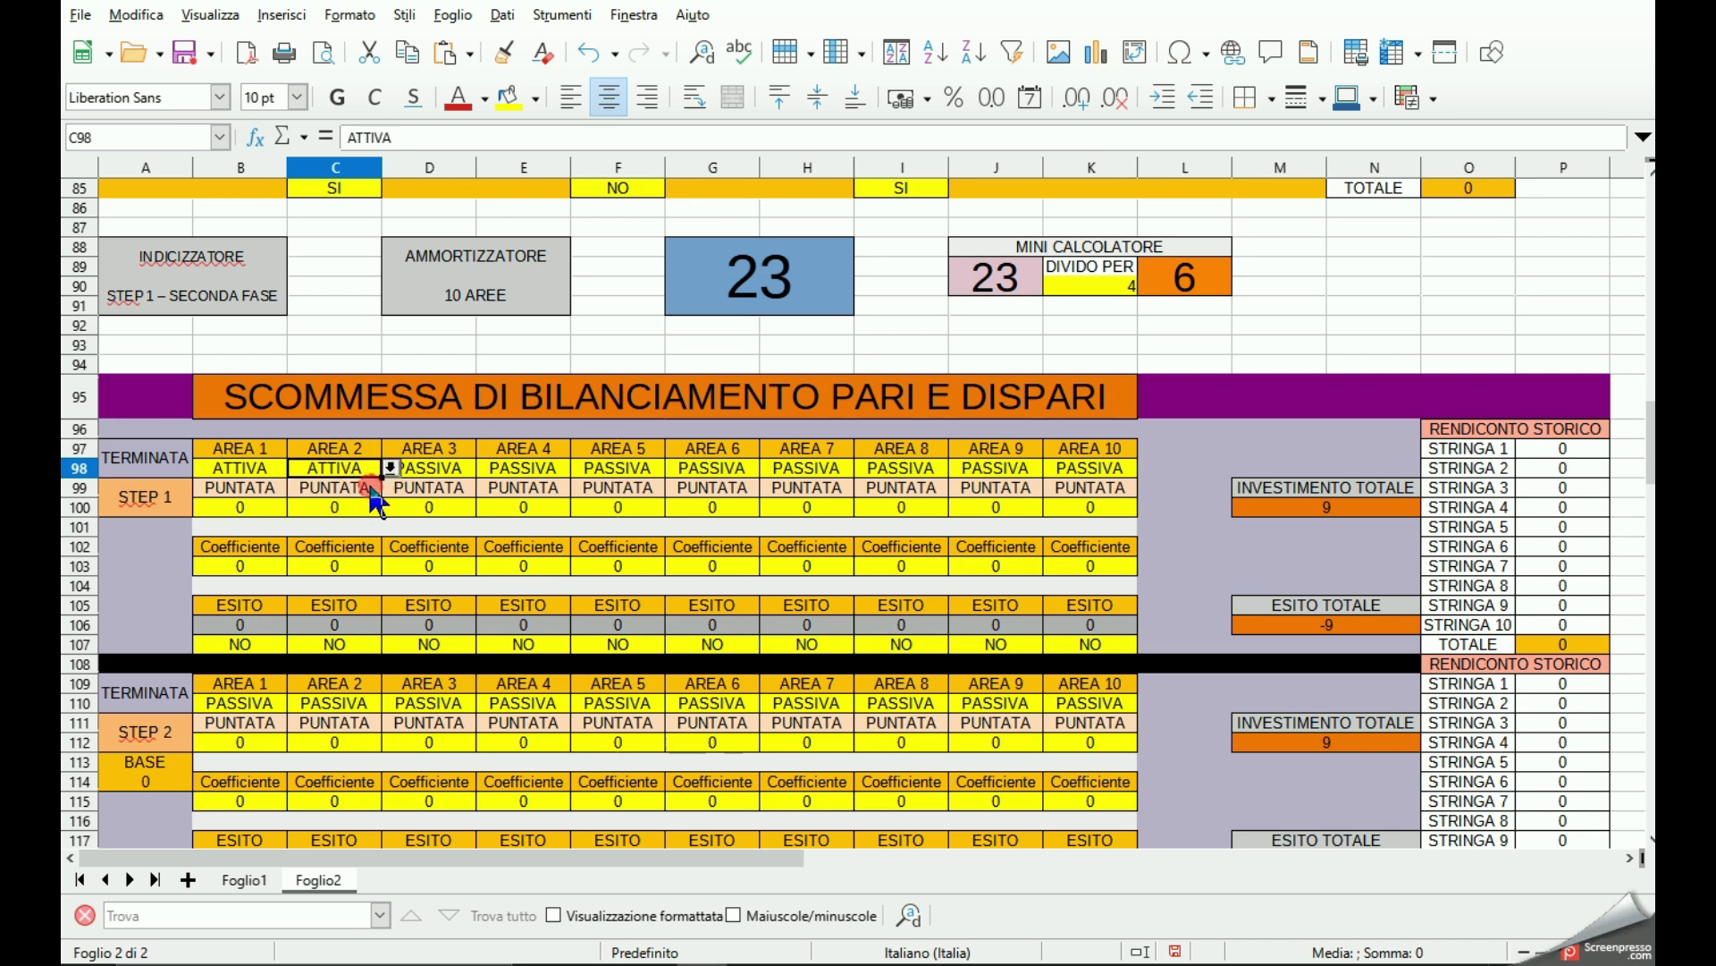
click(451, 472)
click(484, 467)
click(429, 488)
click(529, 470)
click(579, 468)
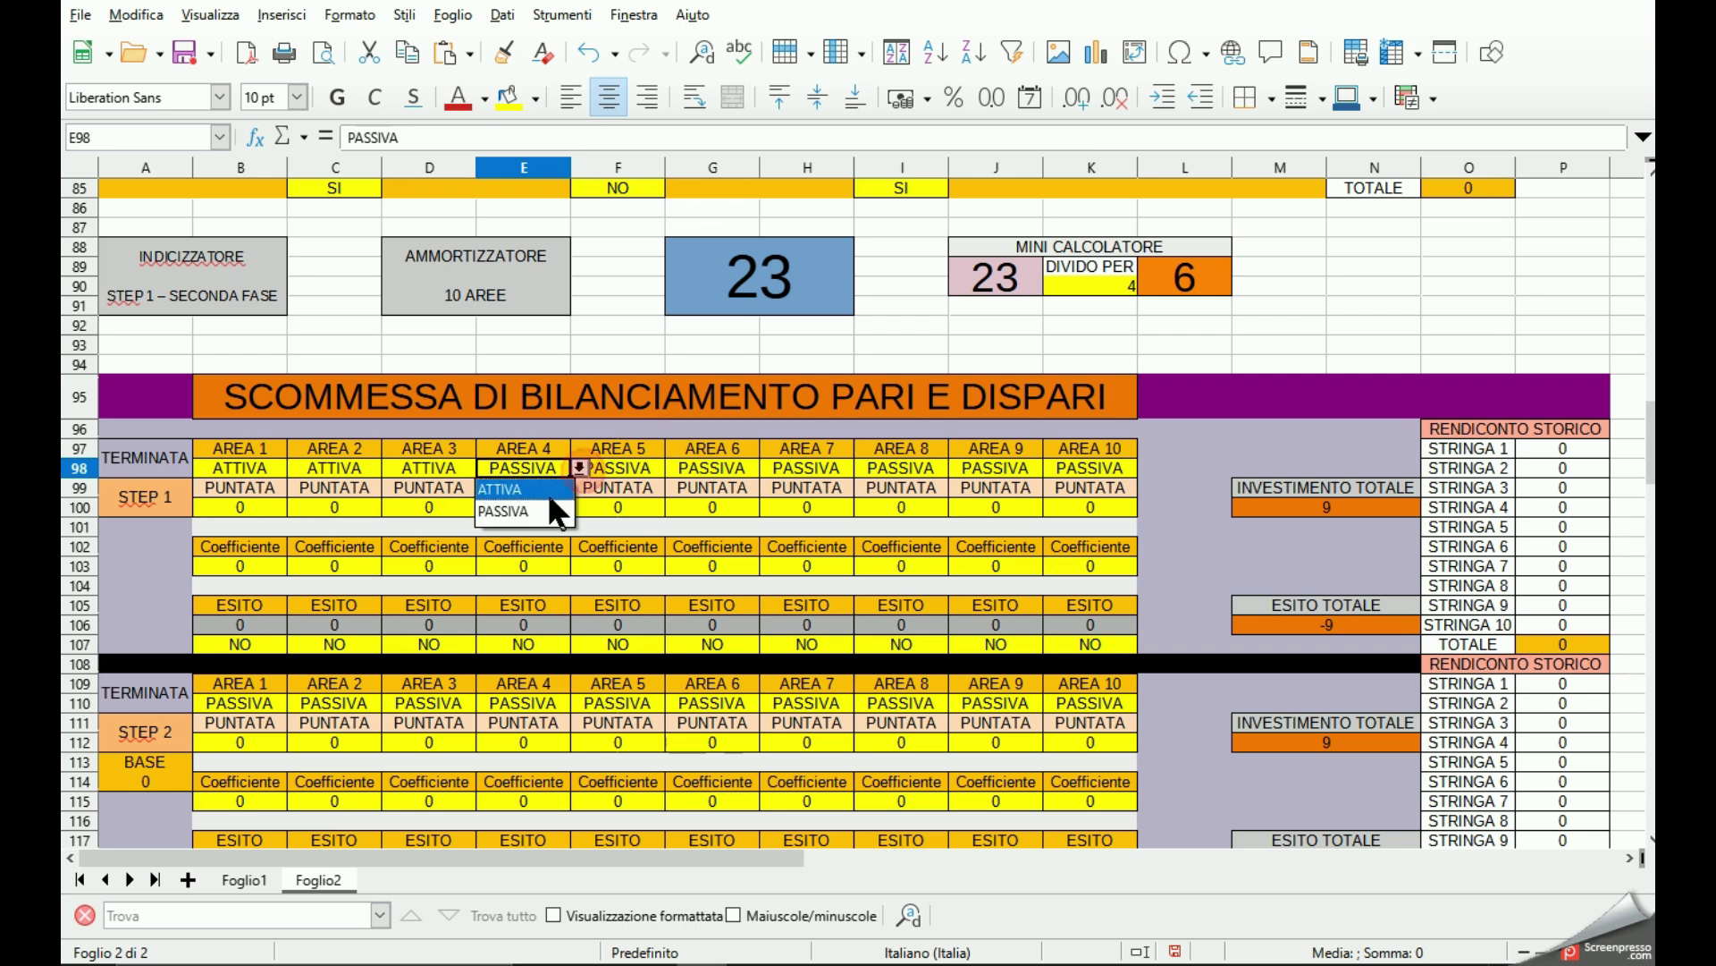
click(547, 489)
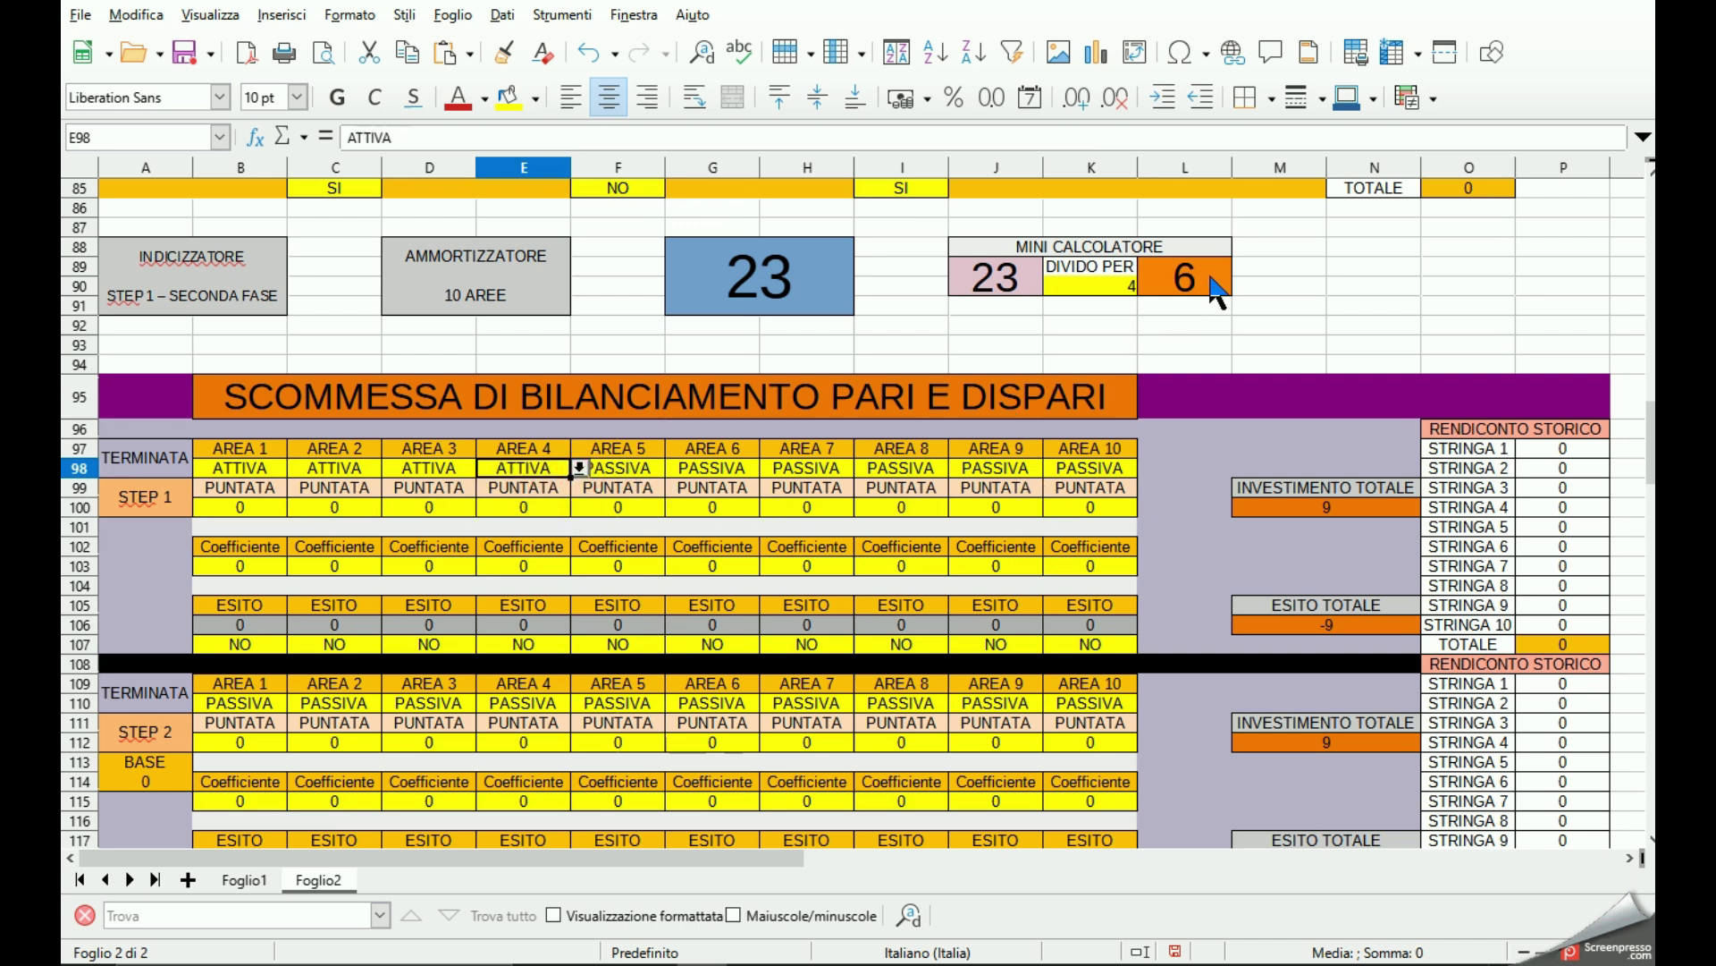
Set the stake of Step 1 areas 1 through 4 to 6 each.
click(272, 507)
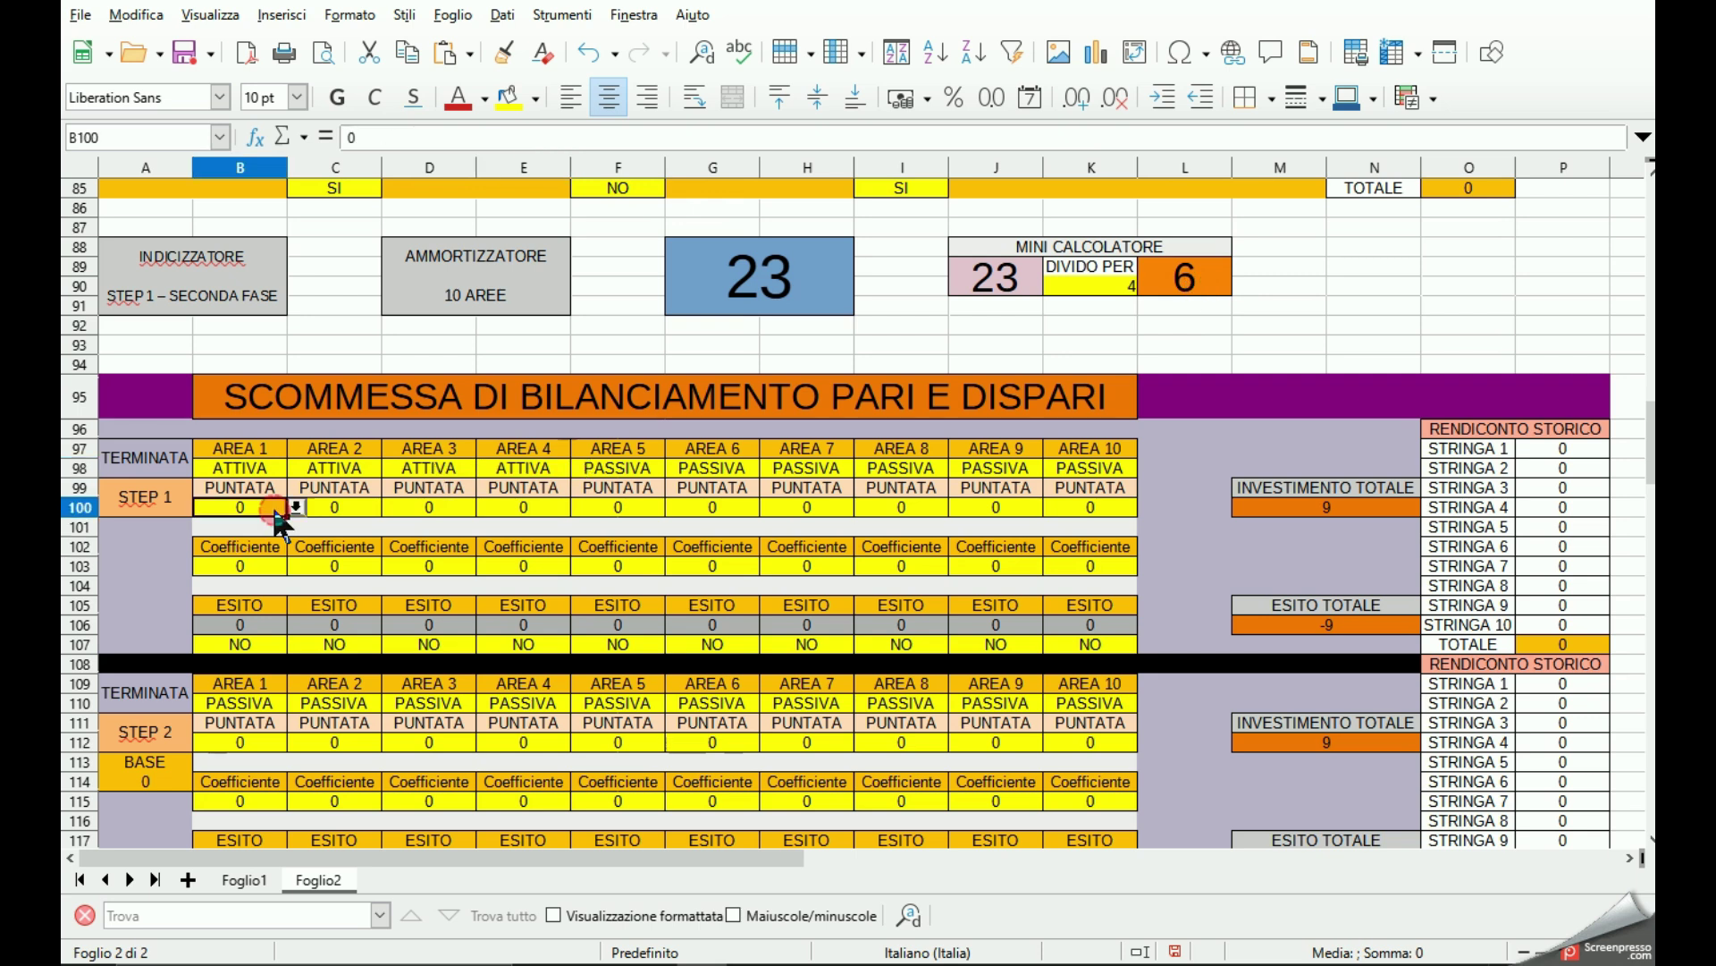
click(295, 507)
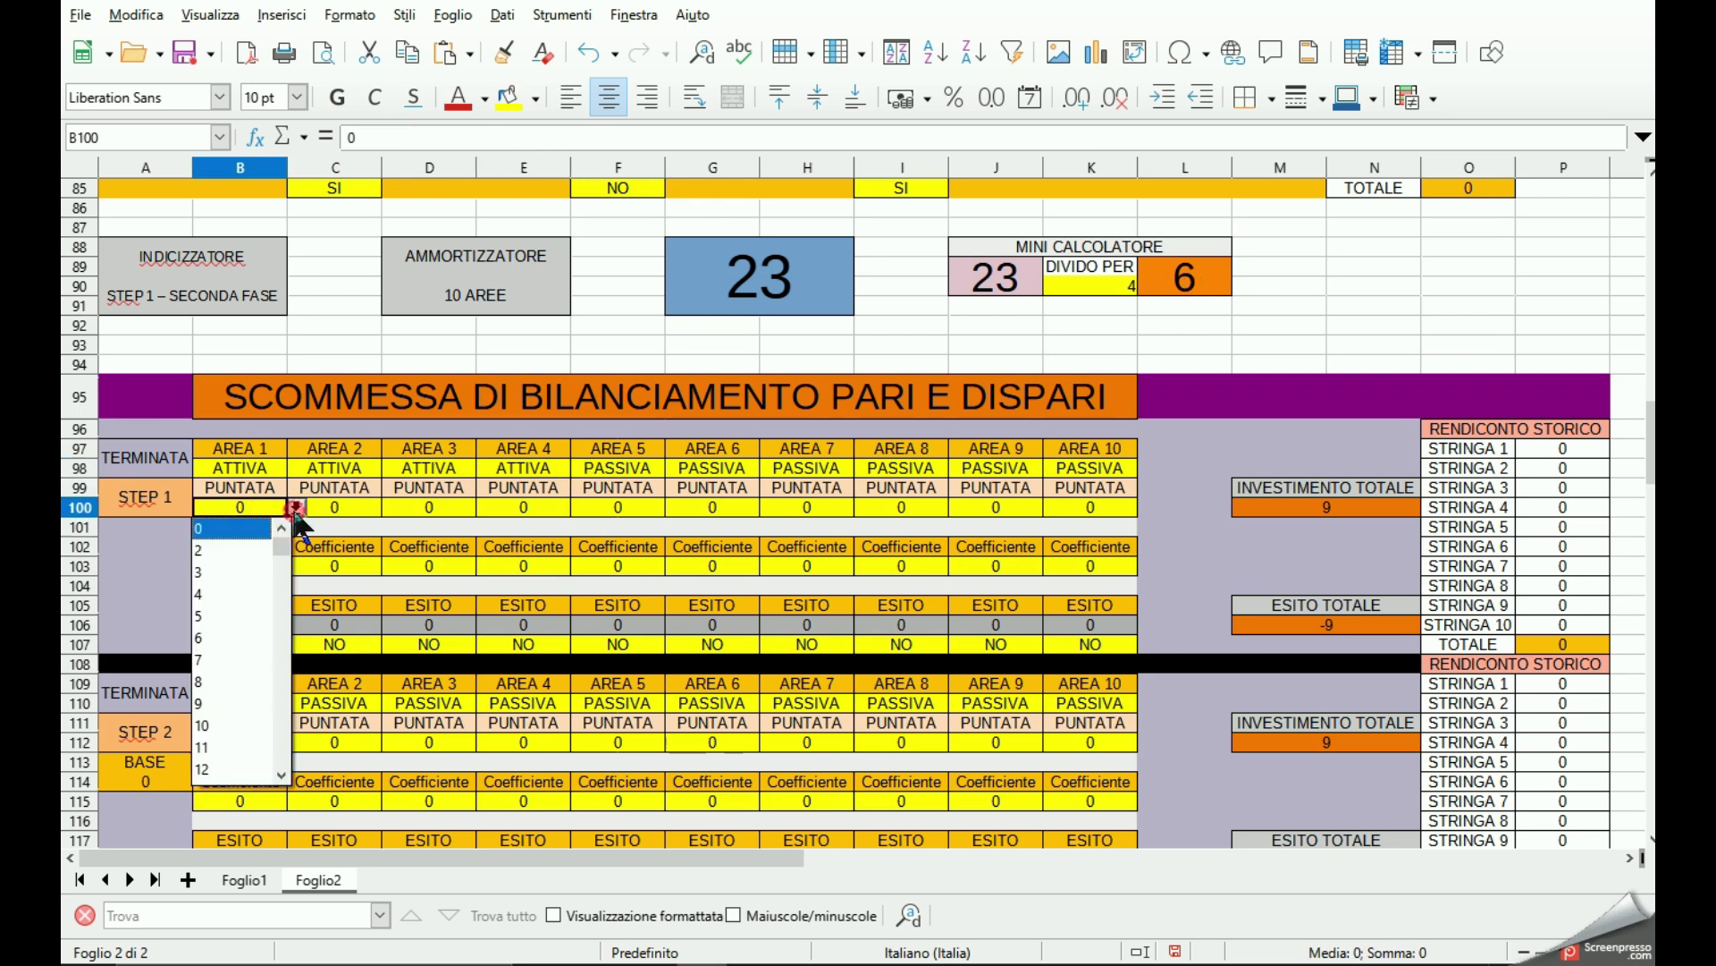
click(234, 638)
click(340, 498)
click(391, 507)
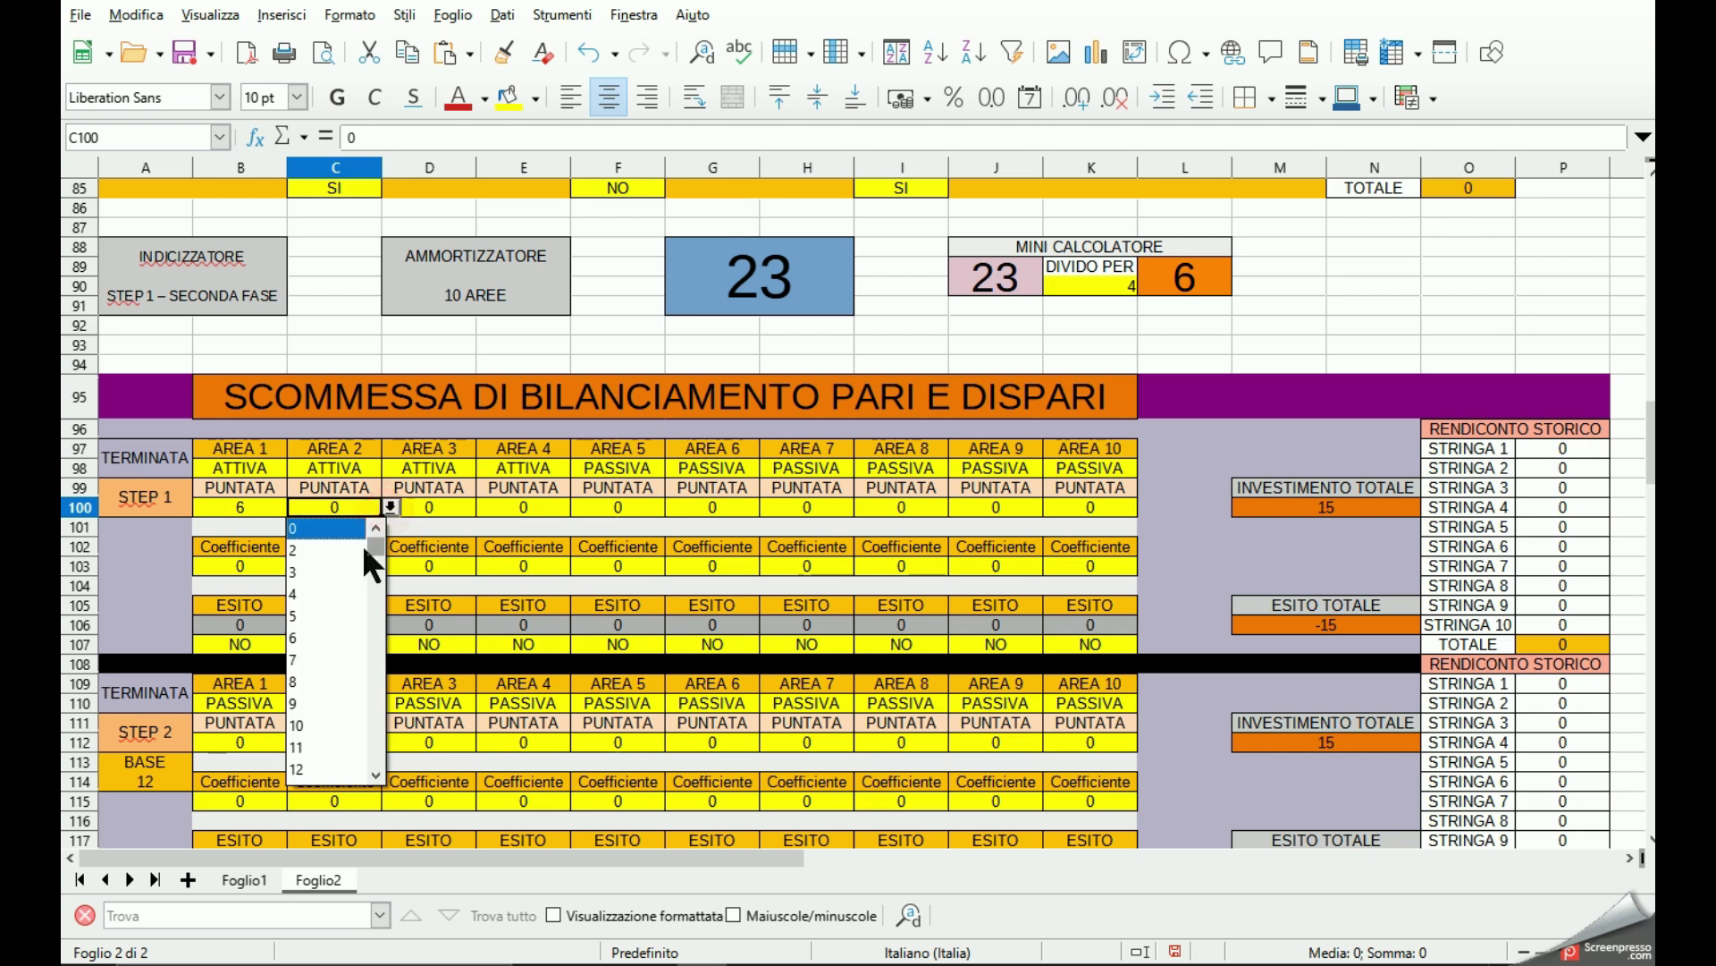
click(331, 638)
click(447, 492)
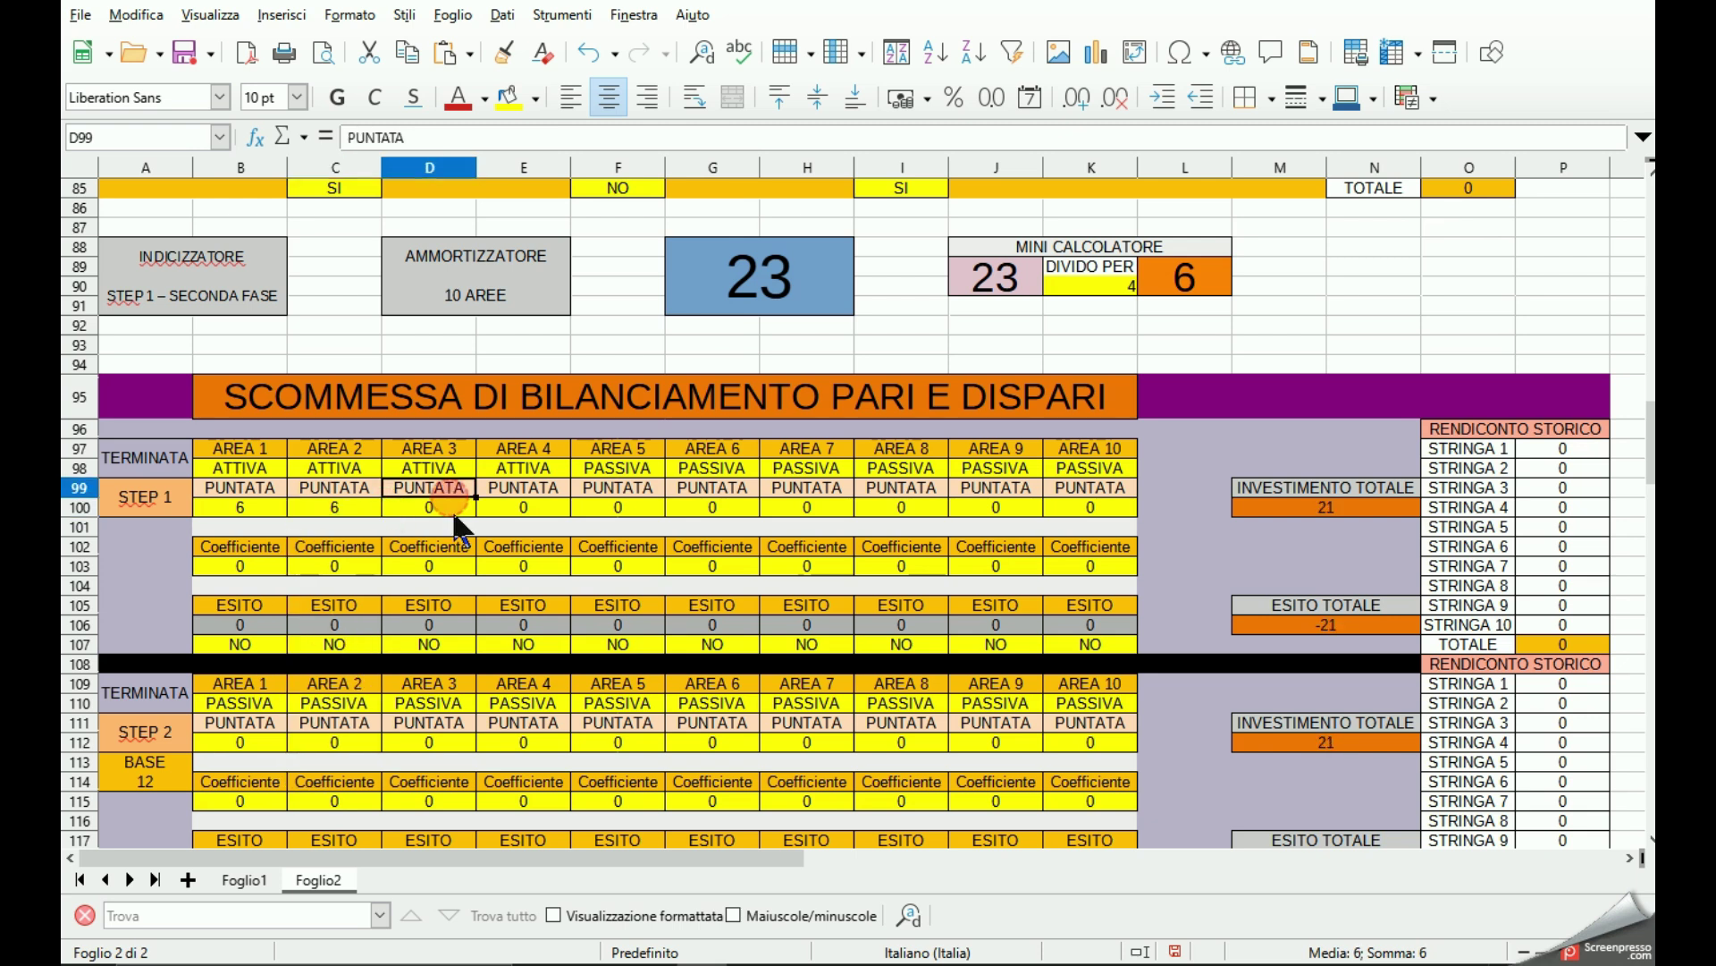
click(452, 510)
click(485, 507)
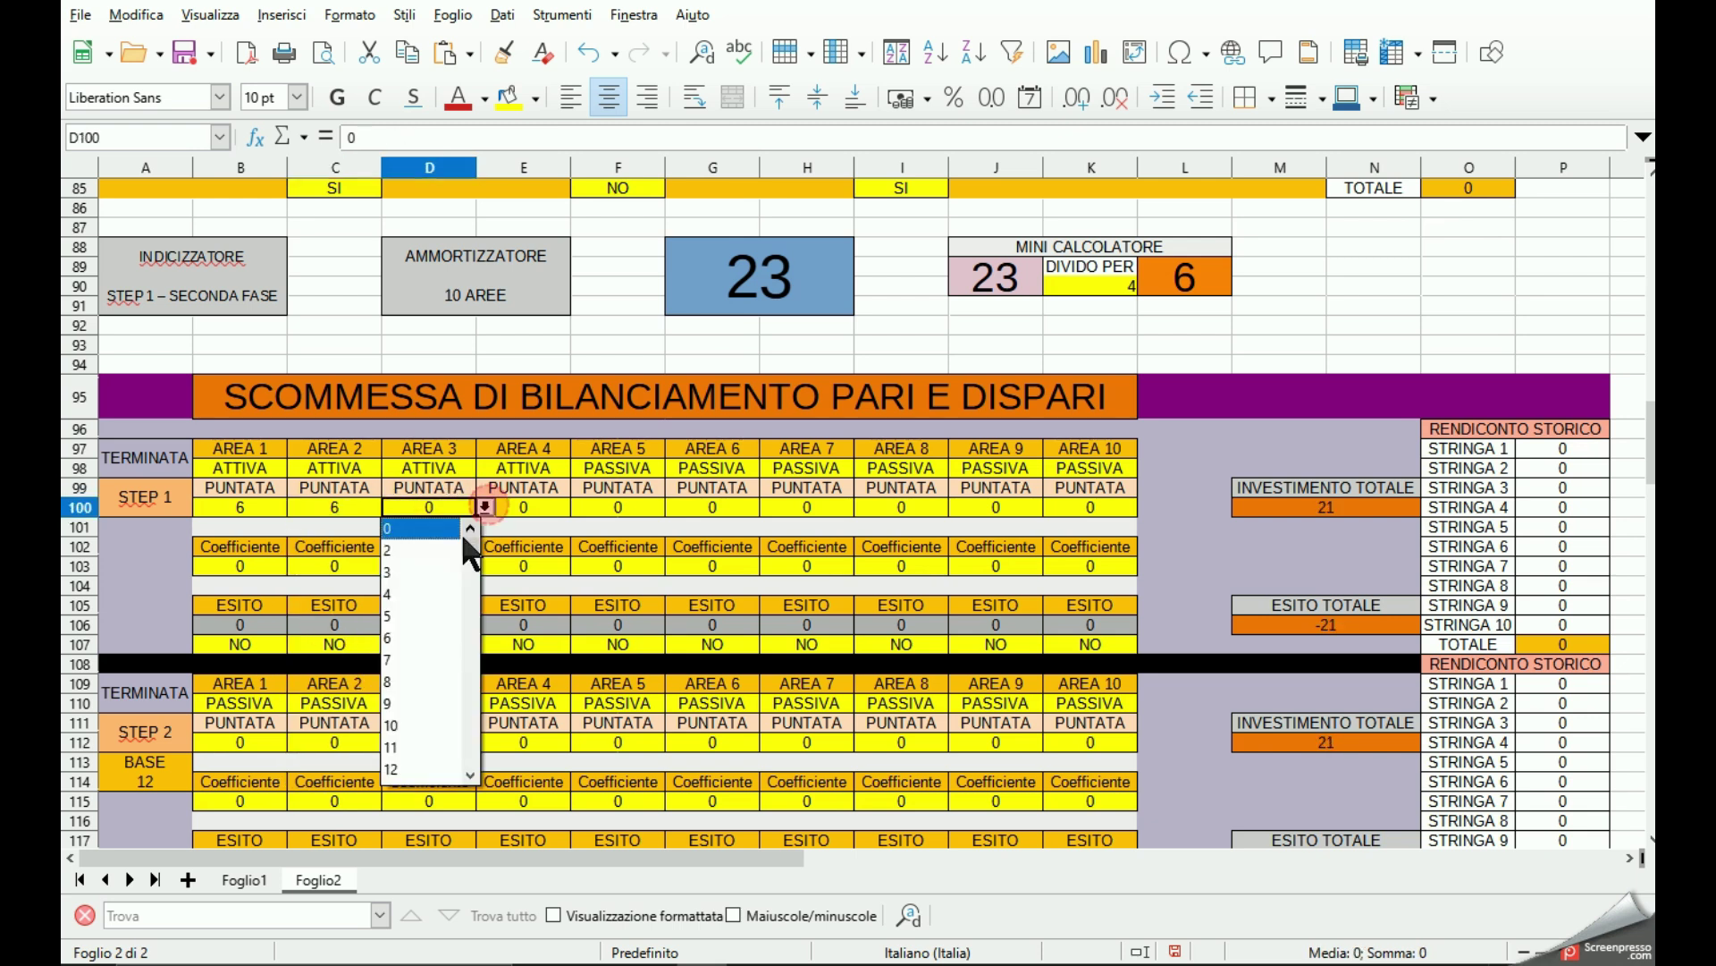
click(420, 638)
click(525, 507)
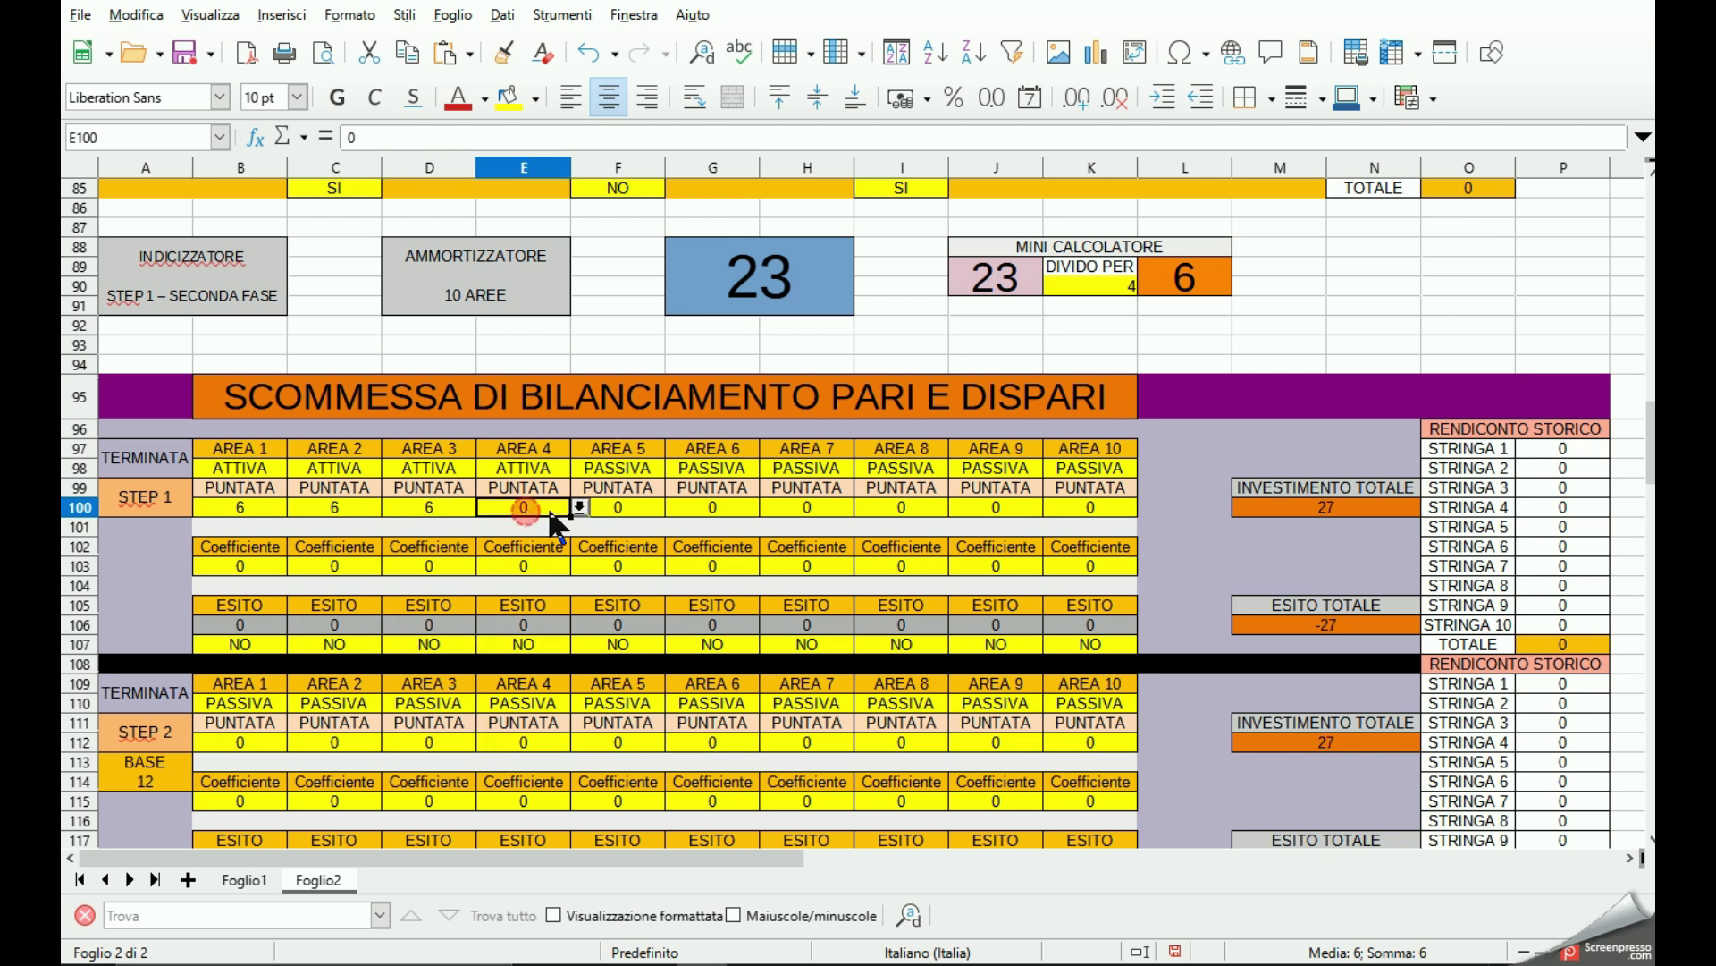
click(579, 507)
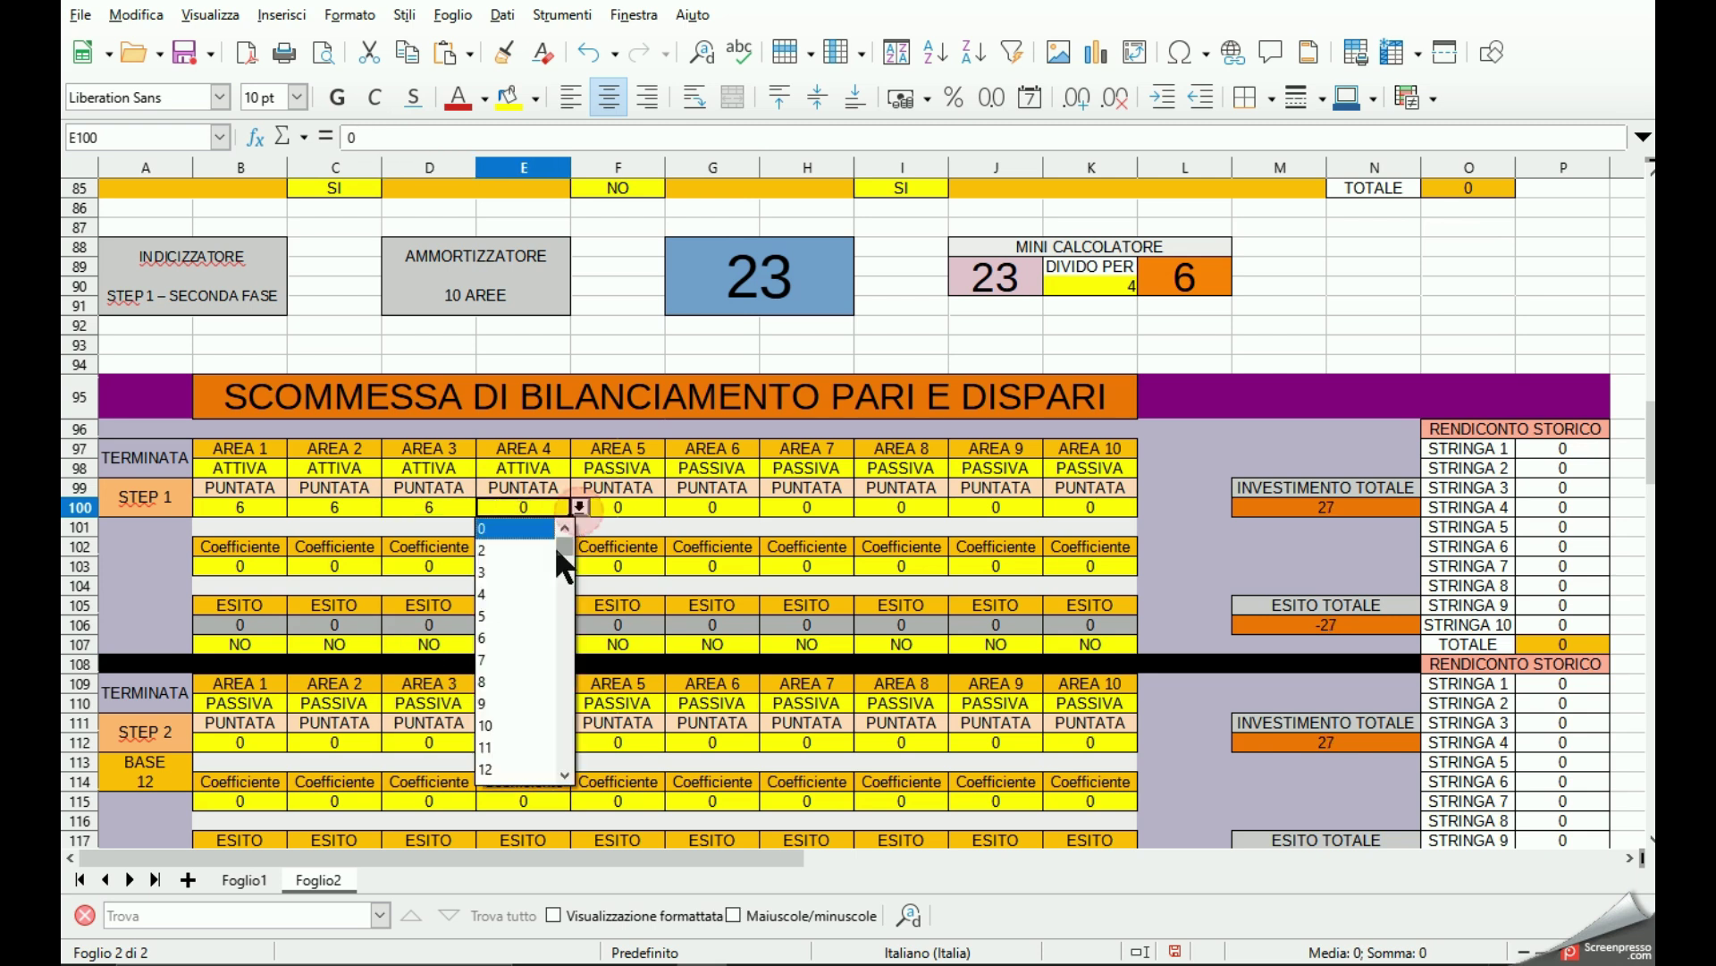
click(521, 640)
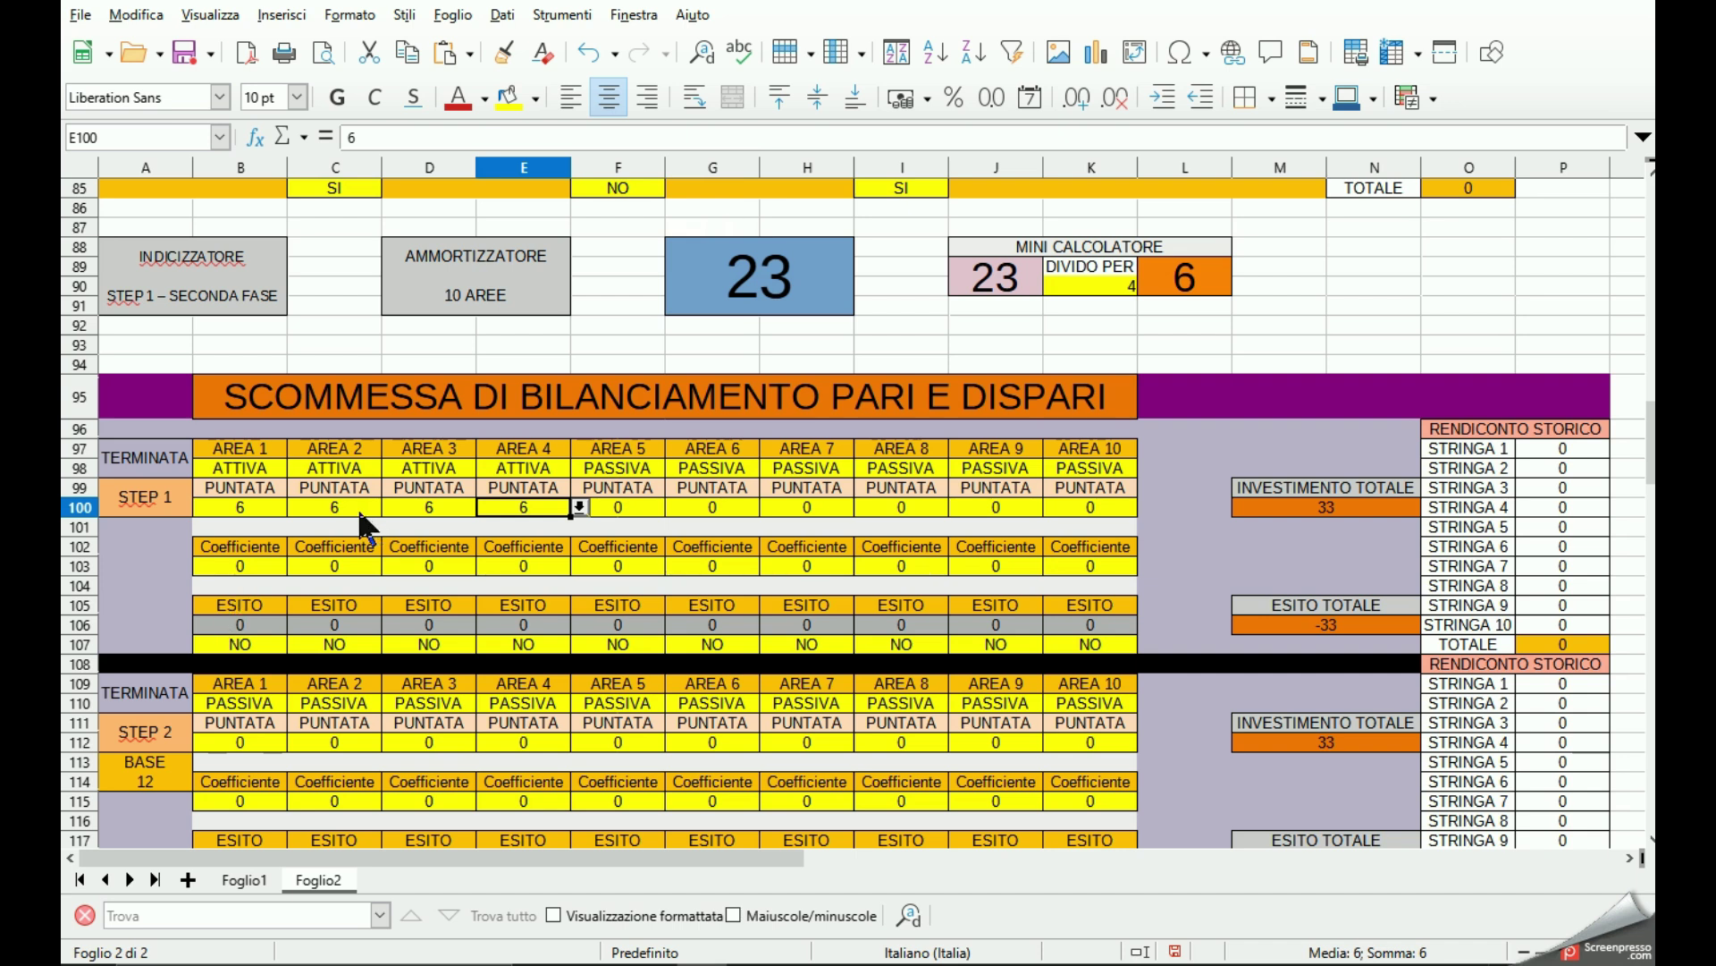
Mark the outcome of Step 1 areas 3 and 4 as SI.
click(248, 647)
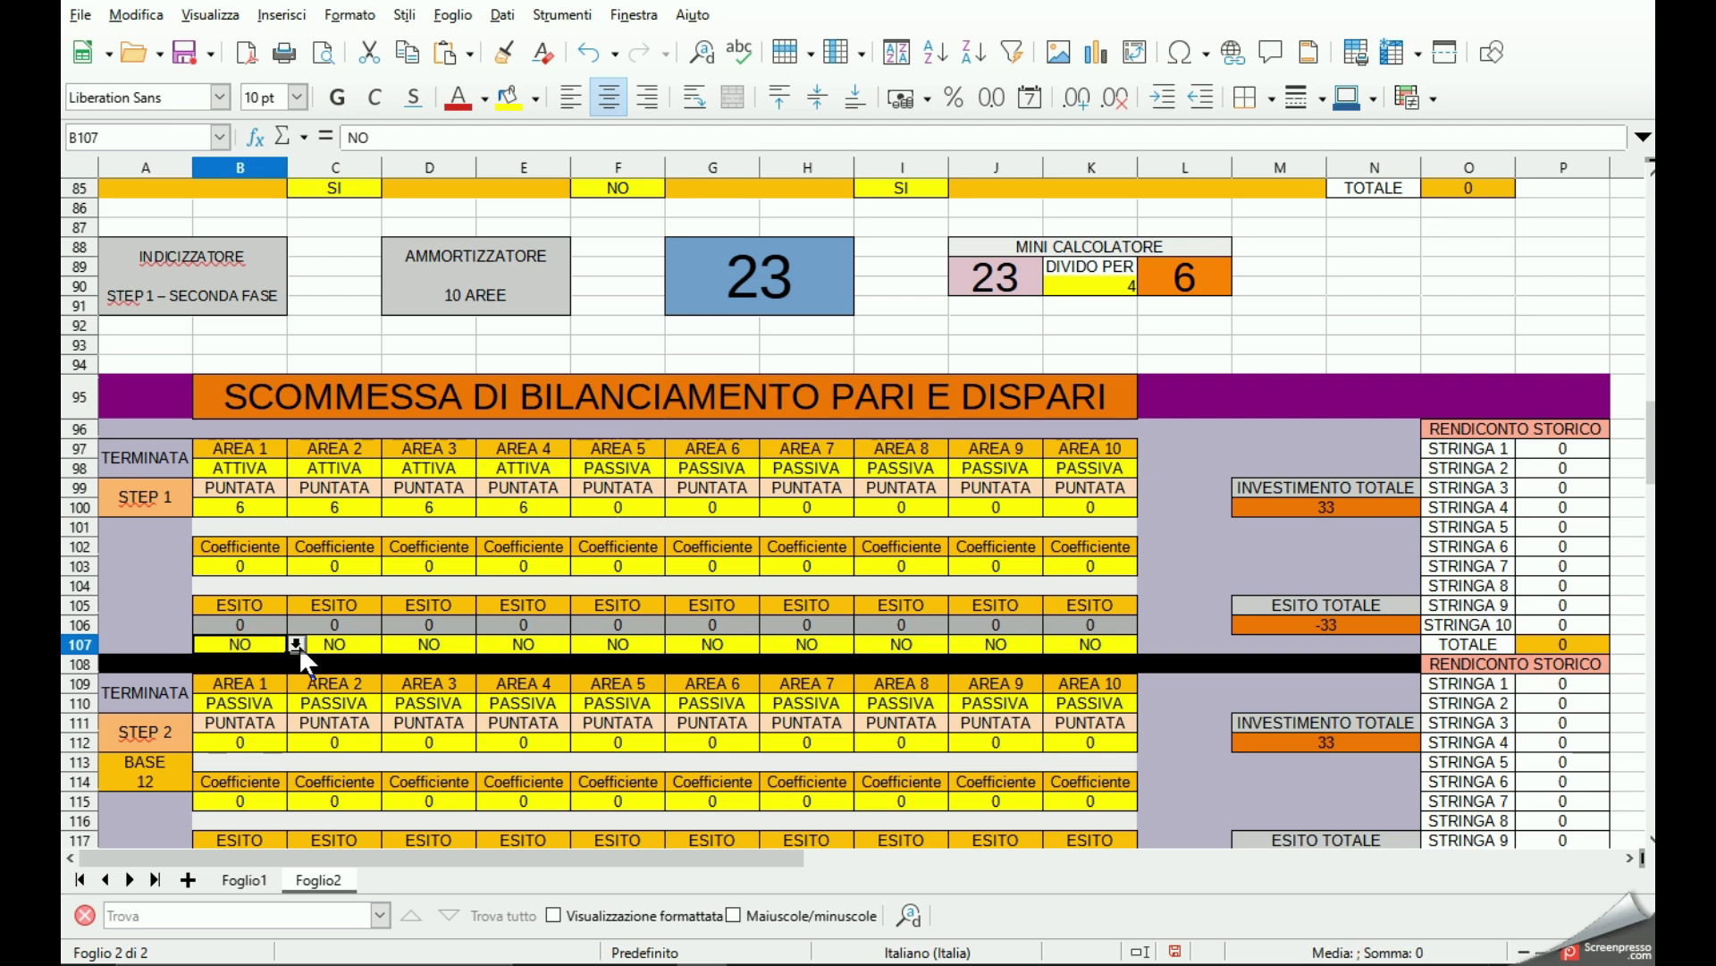
click(401, 649)
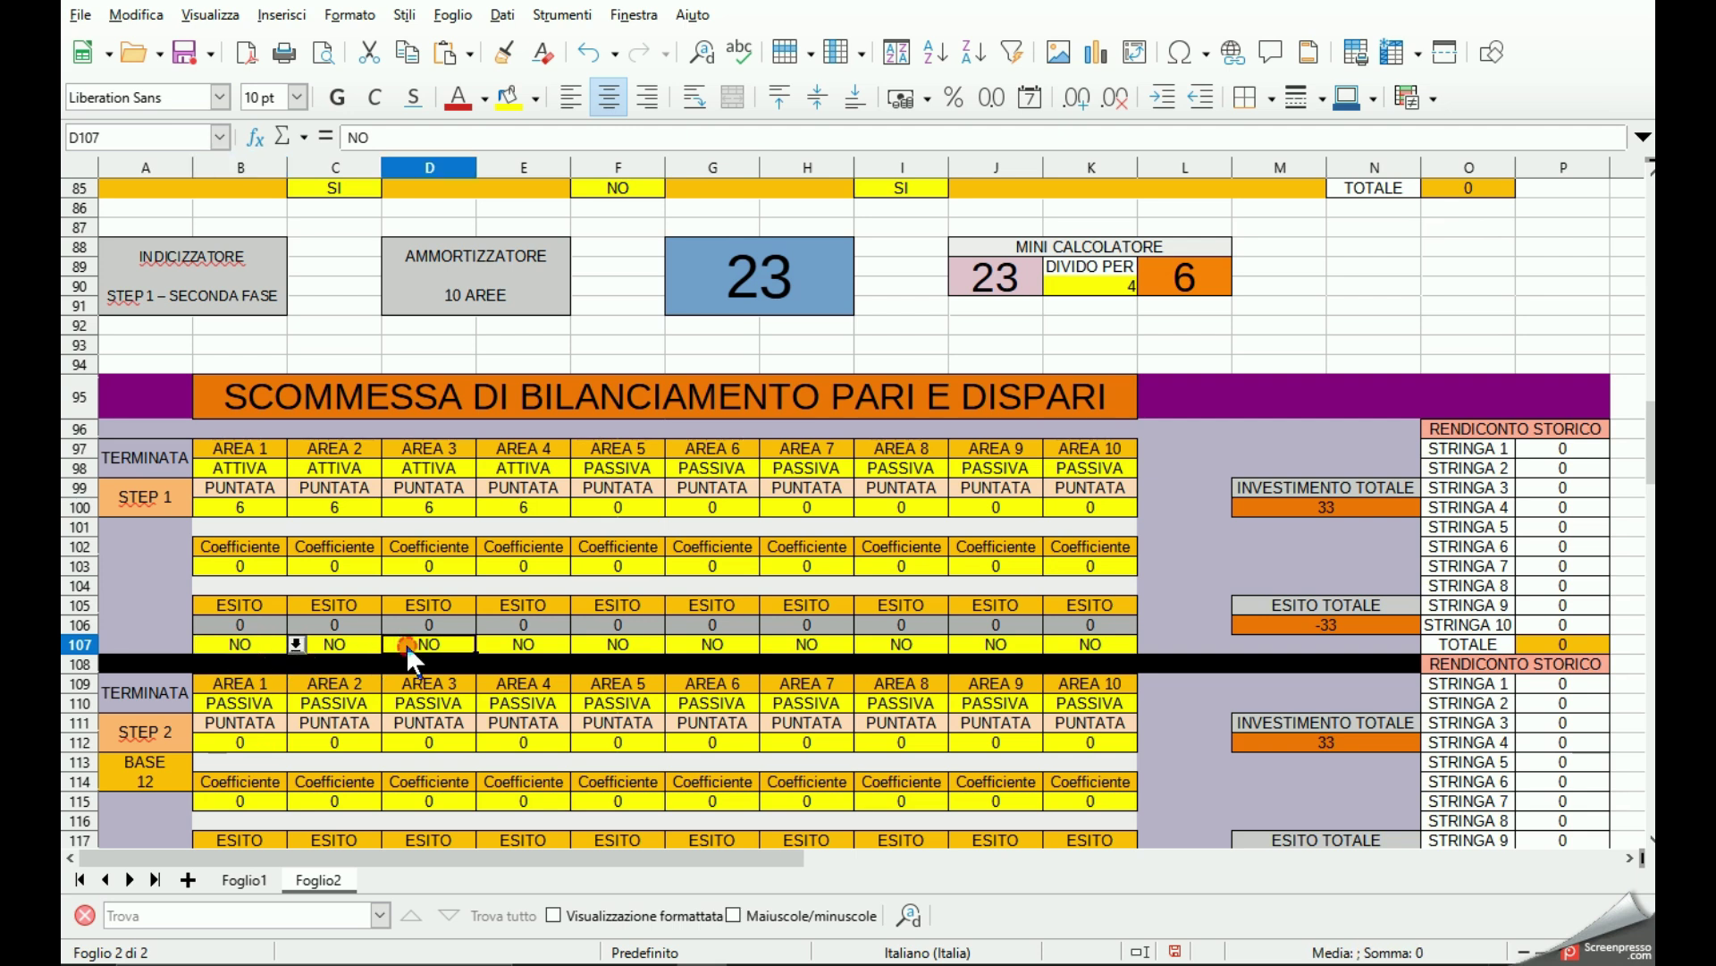
click(485, 644)
click(456, 665)
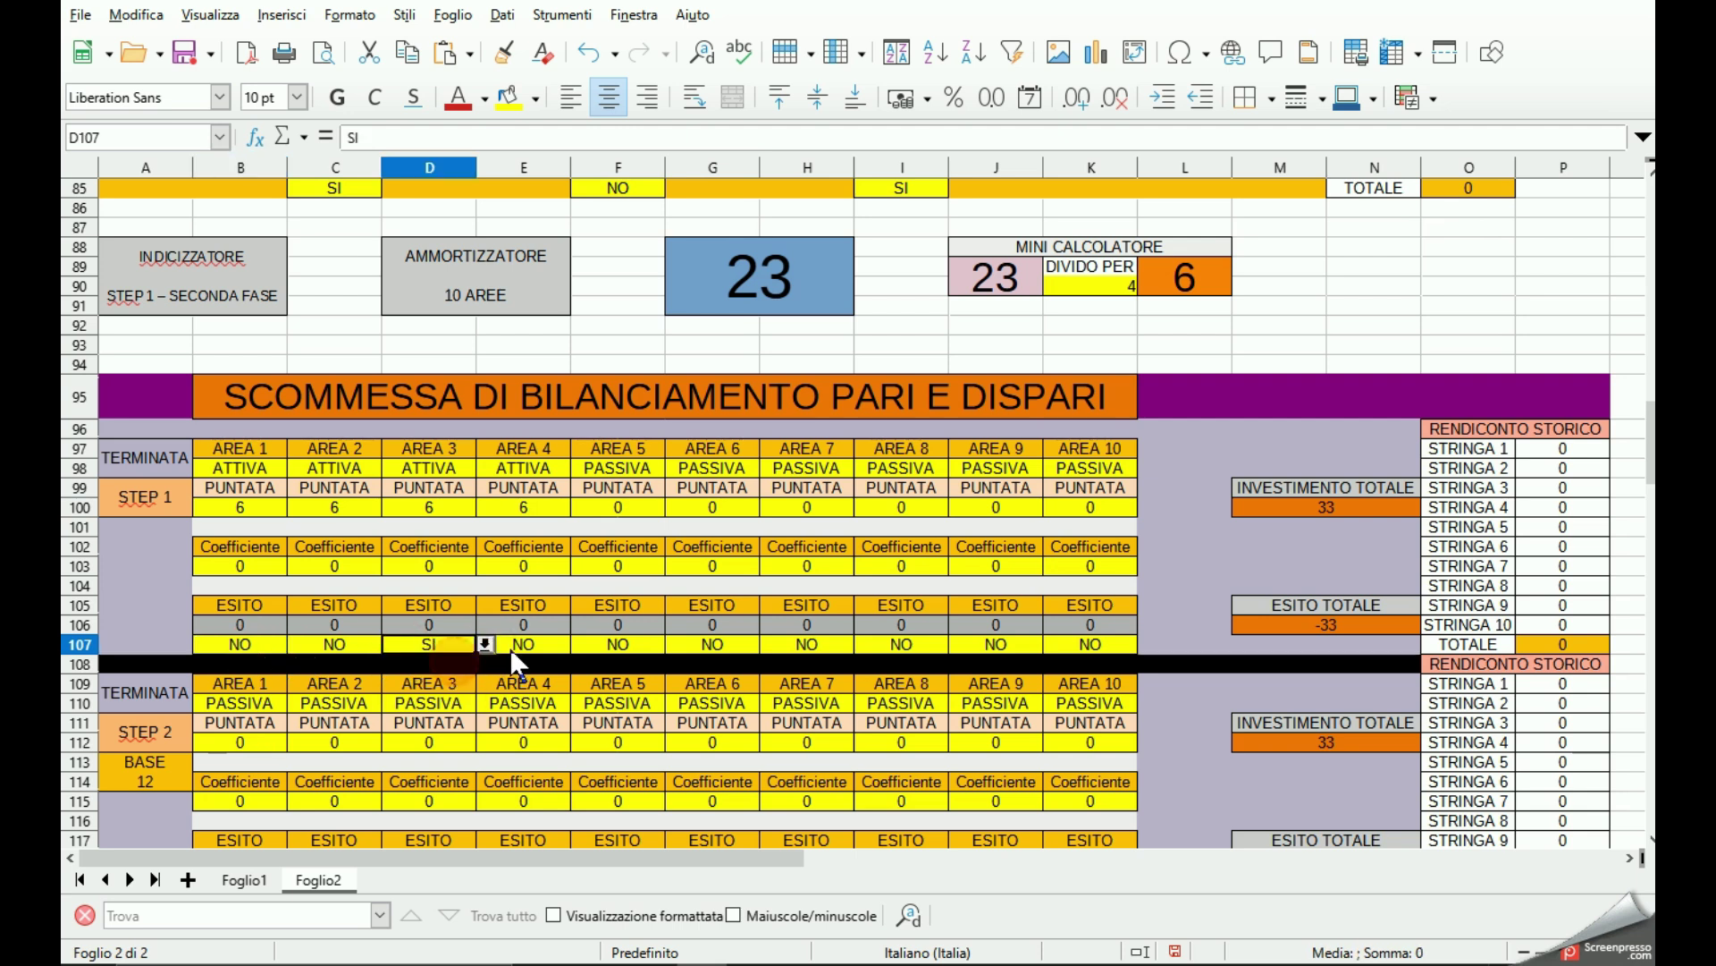
click(495, 639)
click(579, 643)
click(500, 665)
Set the coefficient of Step 1 areas 3 and 4 to 1,8 and review the totals.
click(441, 567)
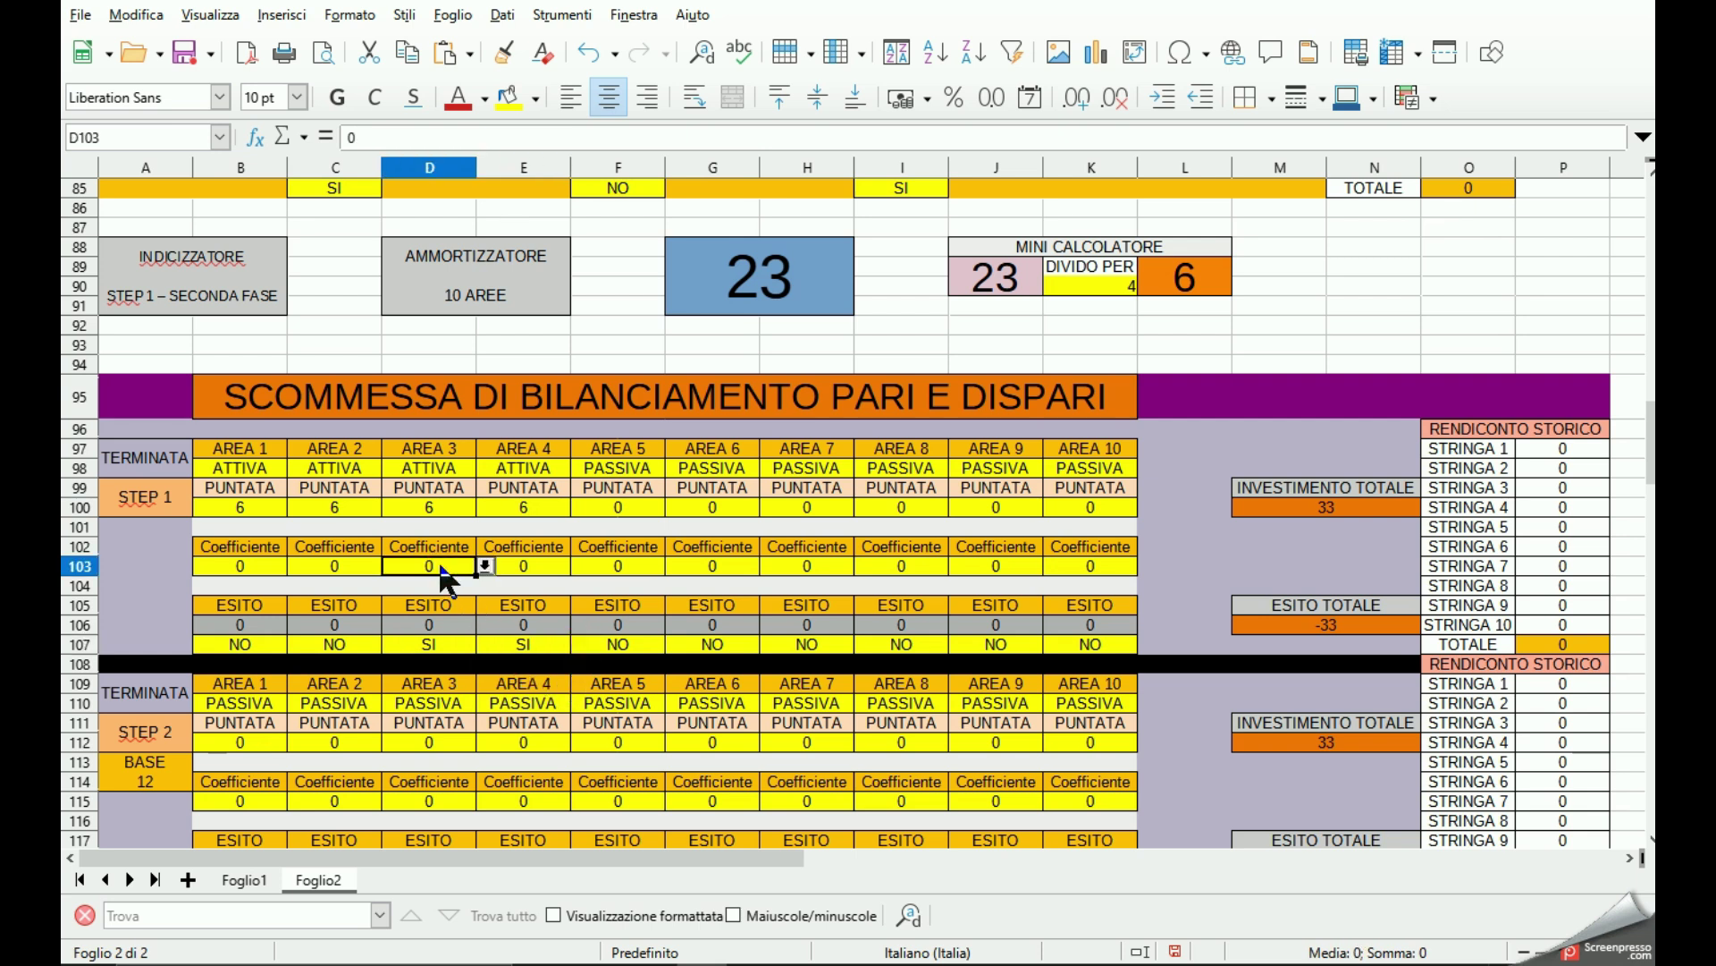
click(486, 565)
click(430, 600)
click(537, 568)
click(579, 566)
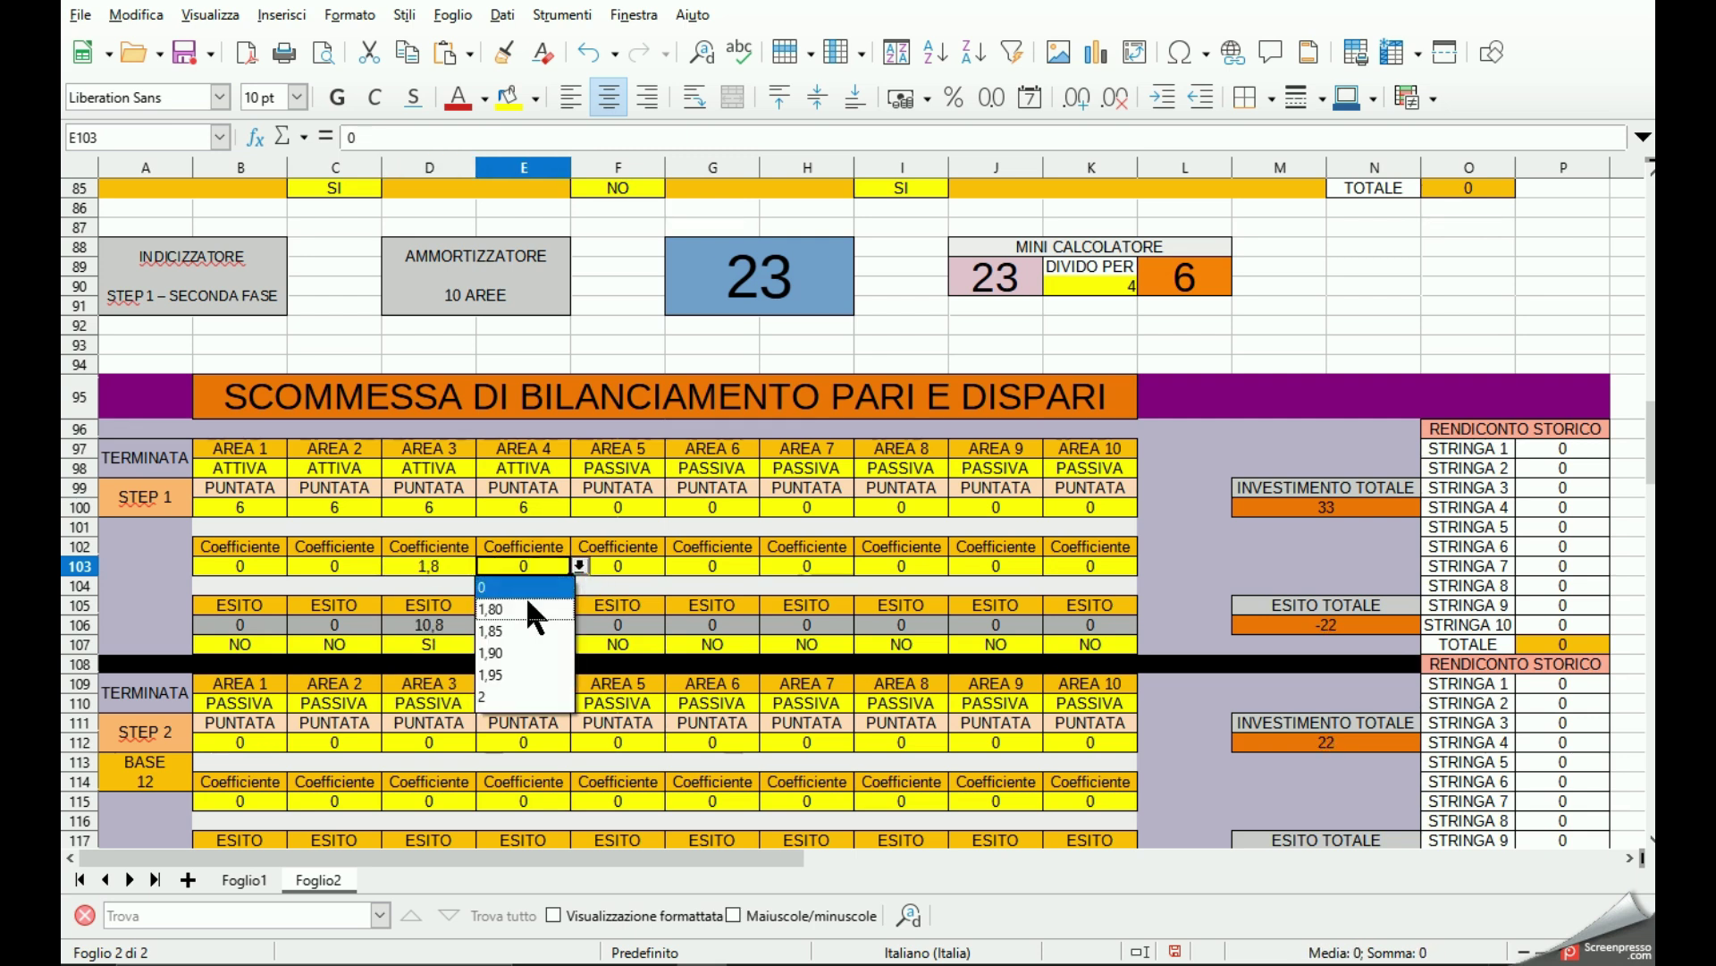
click(527, 608)
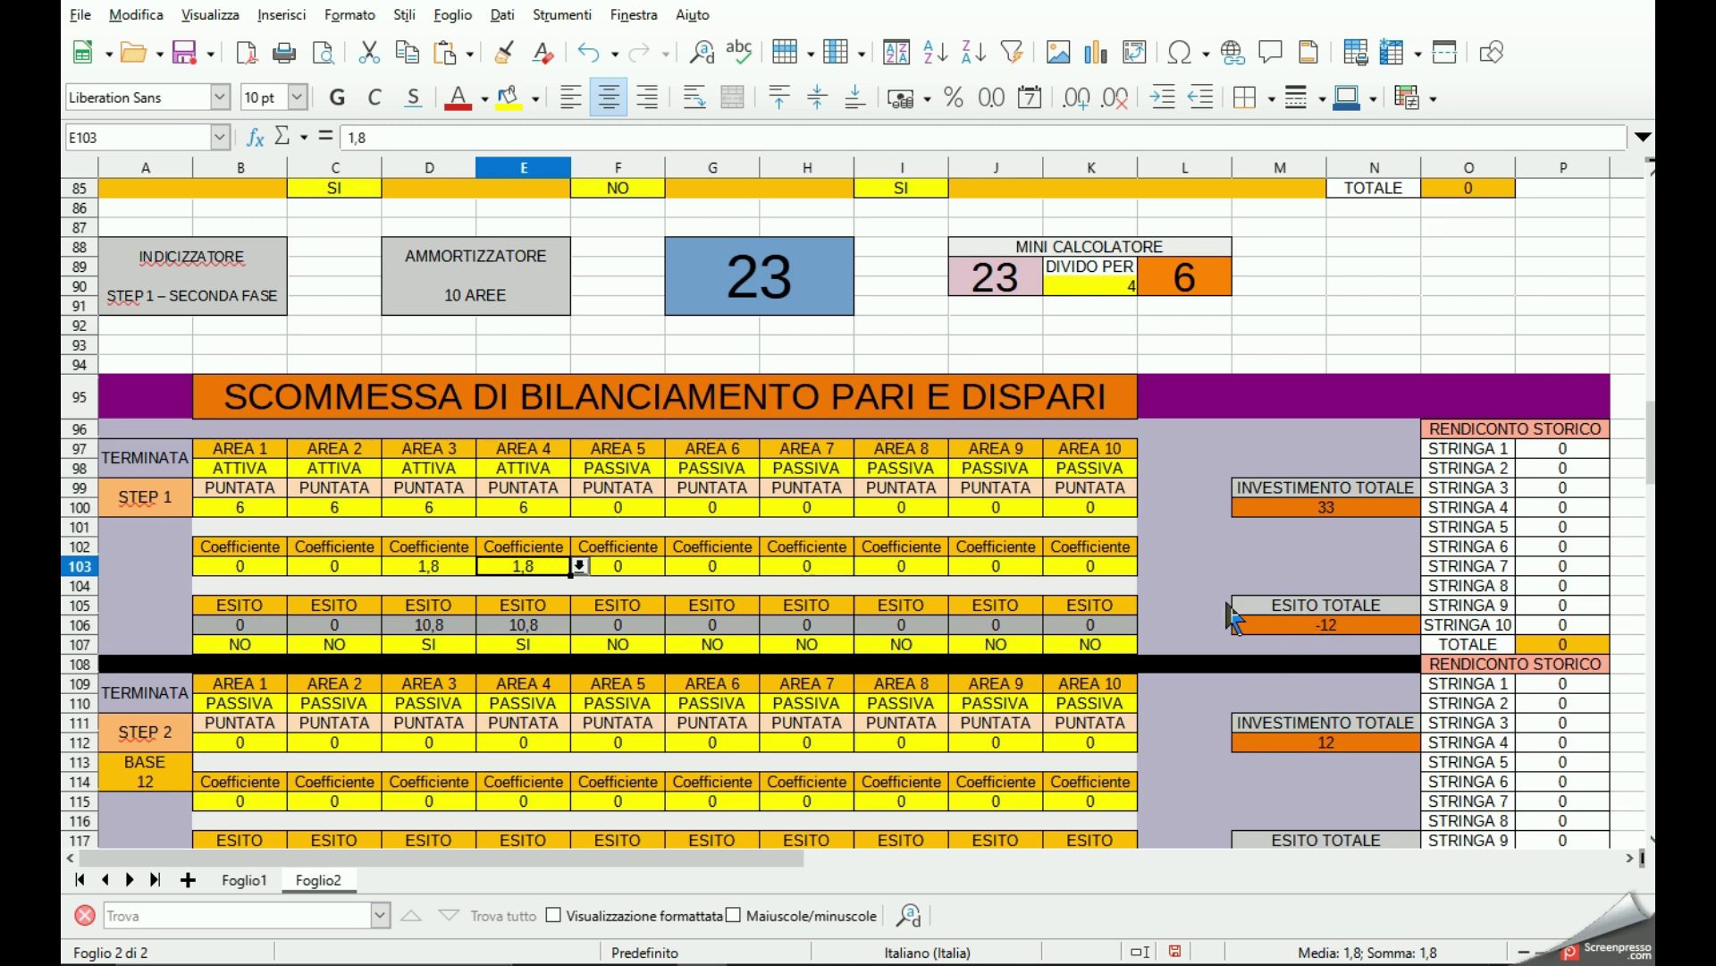
scroll(1230, 615, down, 1)
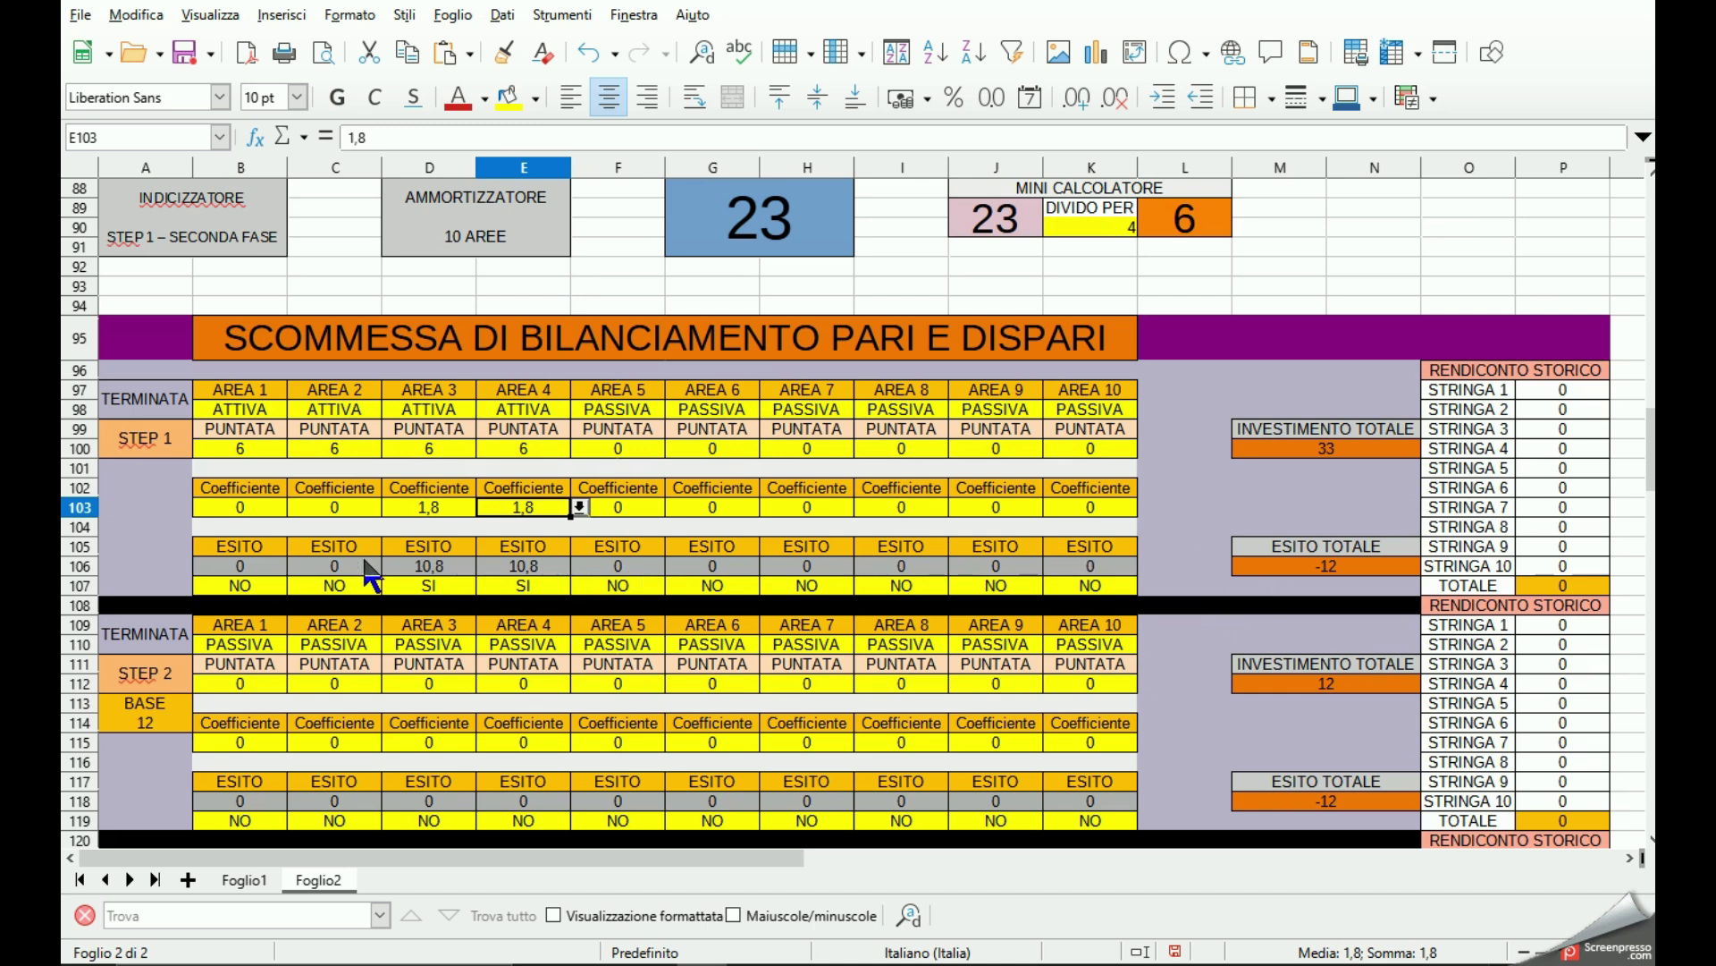
scroll(224, 639, down, 2)
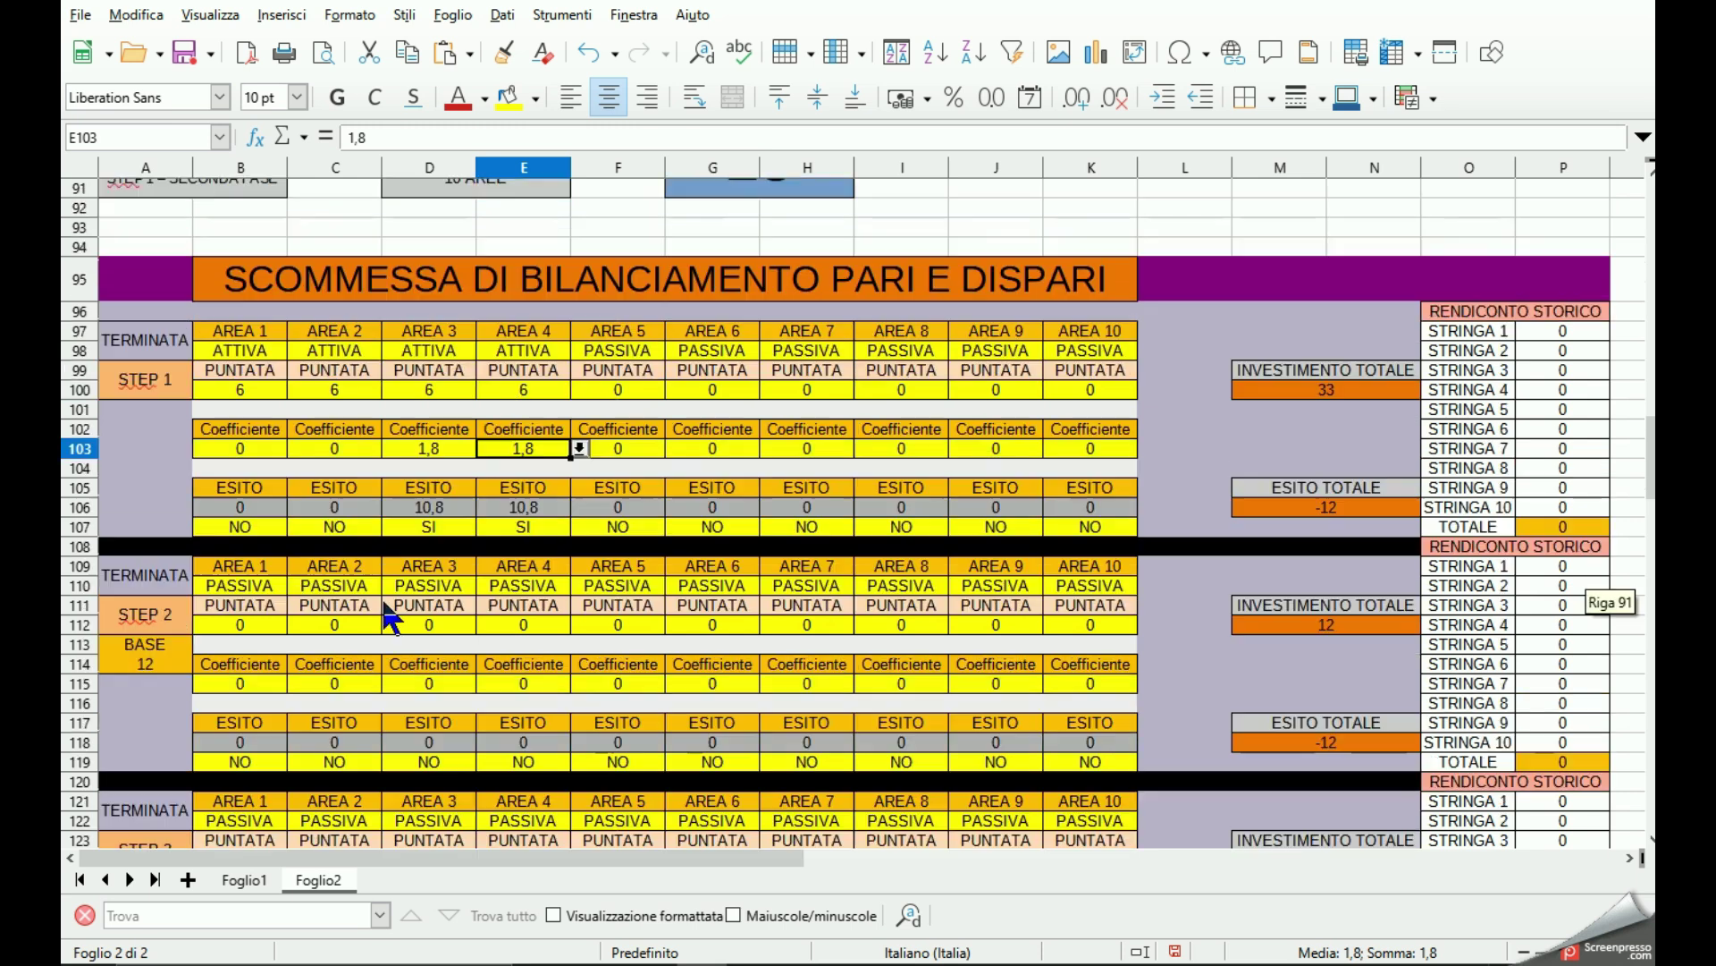
scroll(385, 606, up, 1)
scroll(384, 606, up, 5)
scroll(384, 606, down, 6)
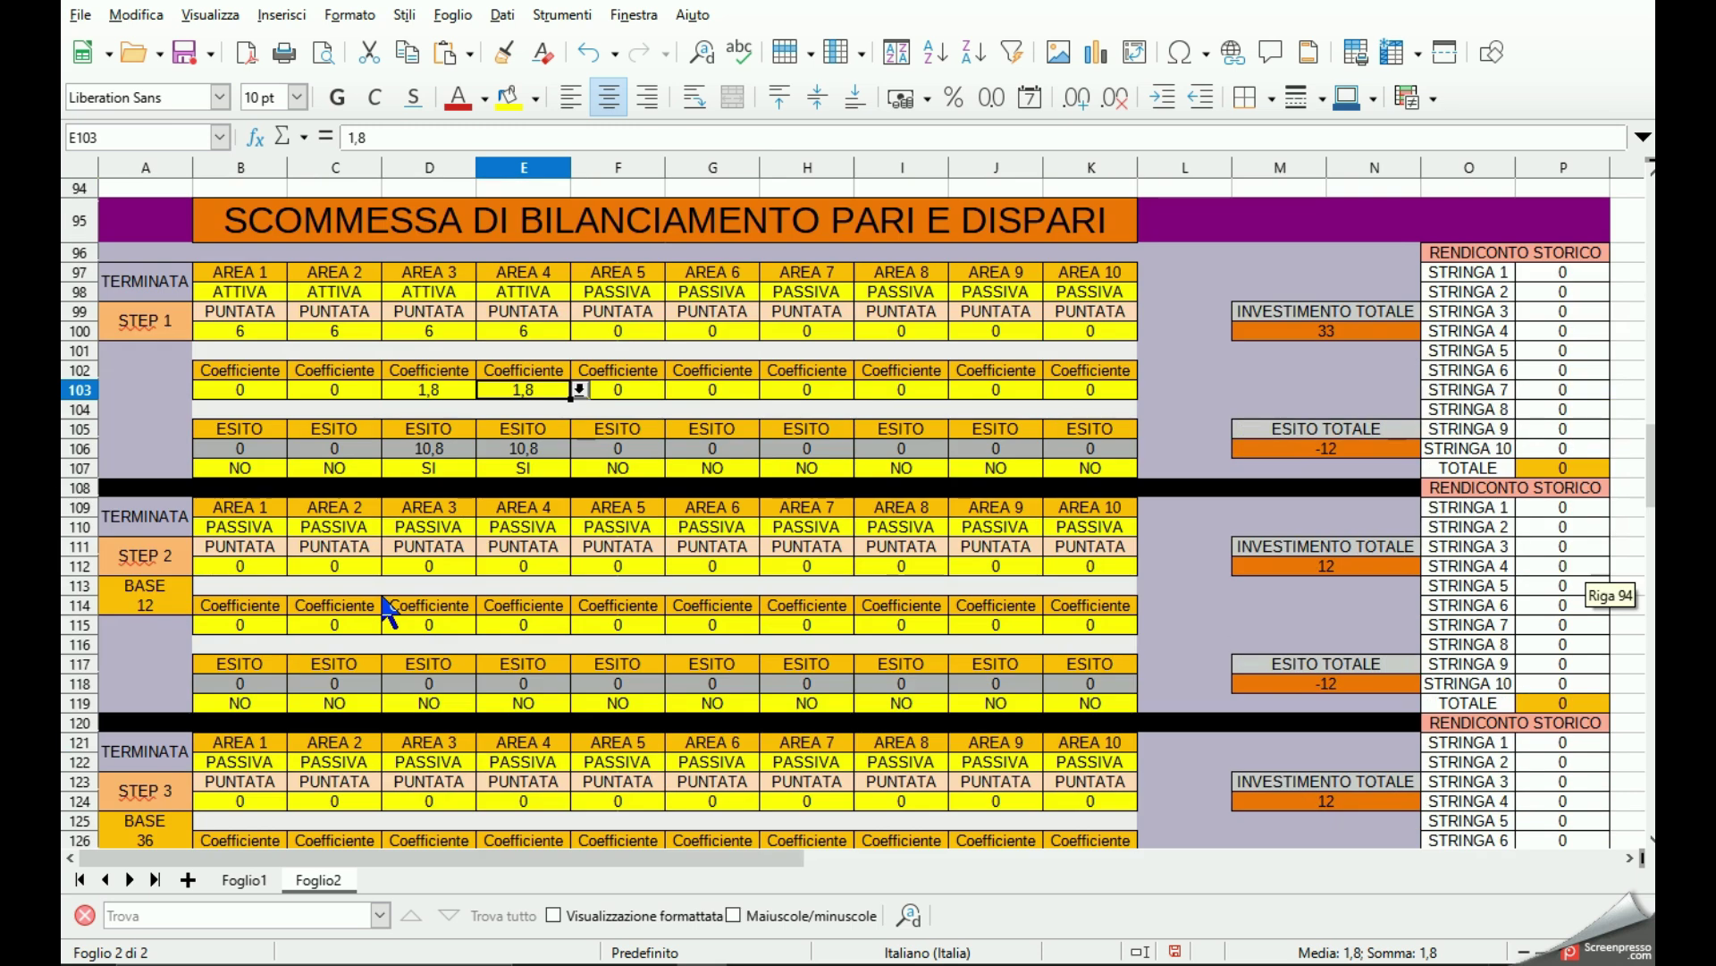
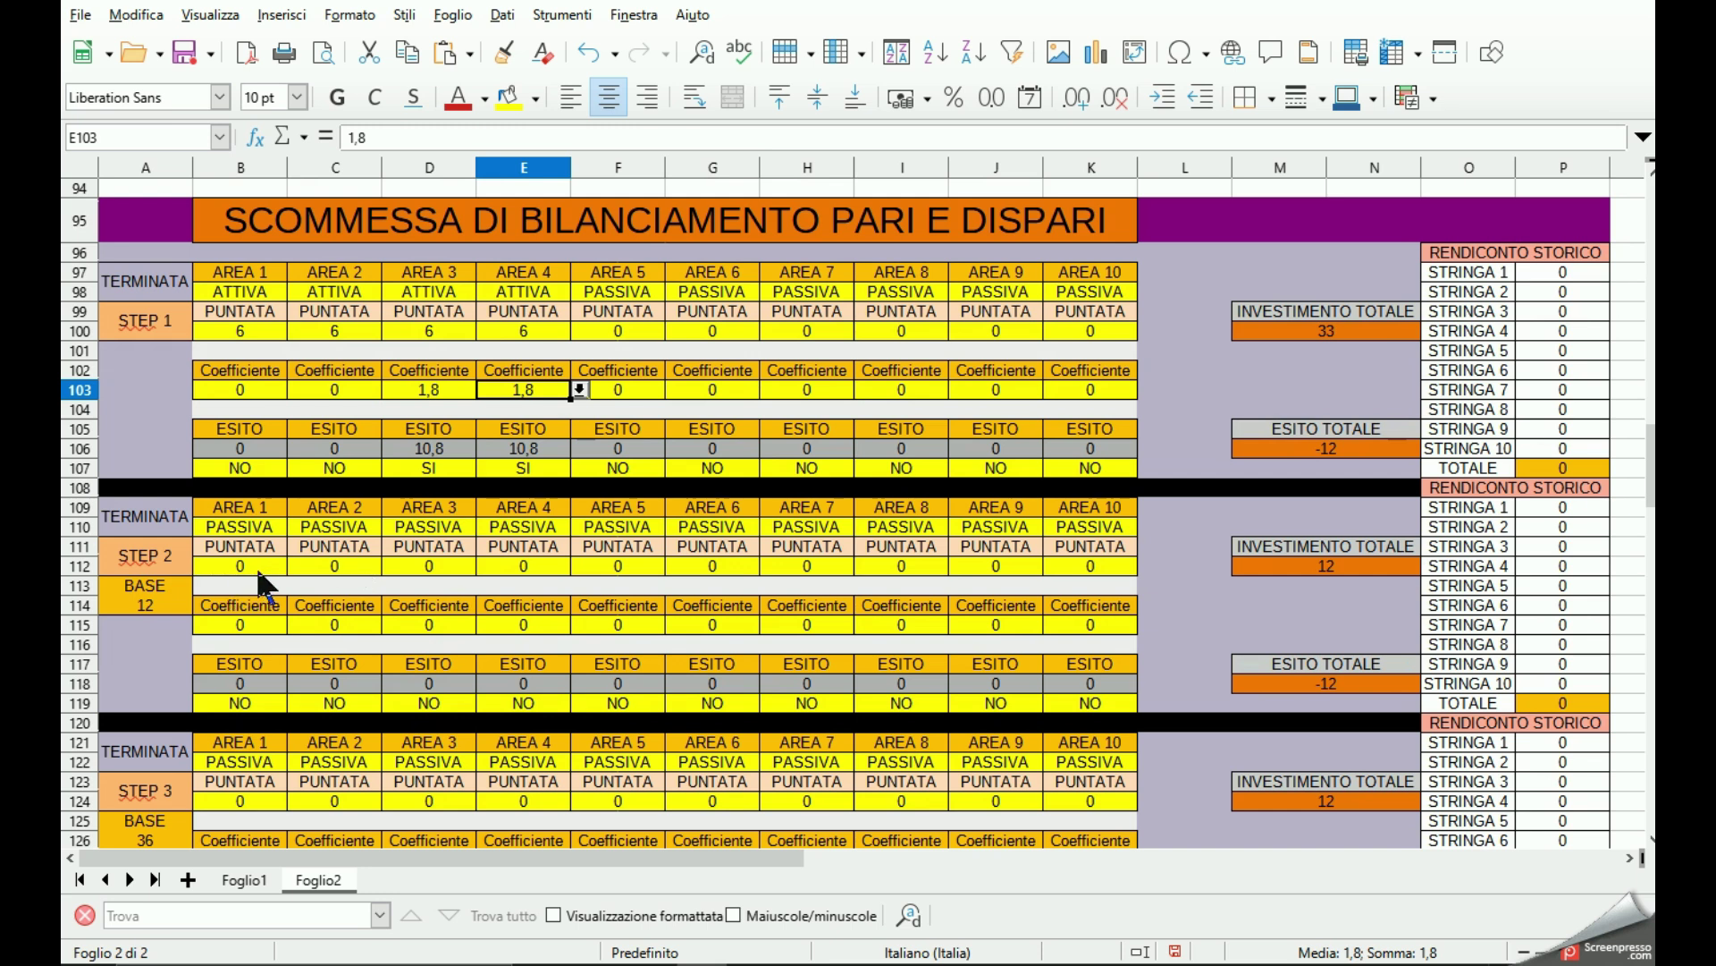
scroll(563, 563, up, 2)
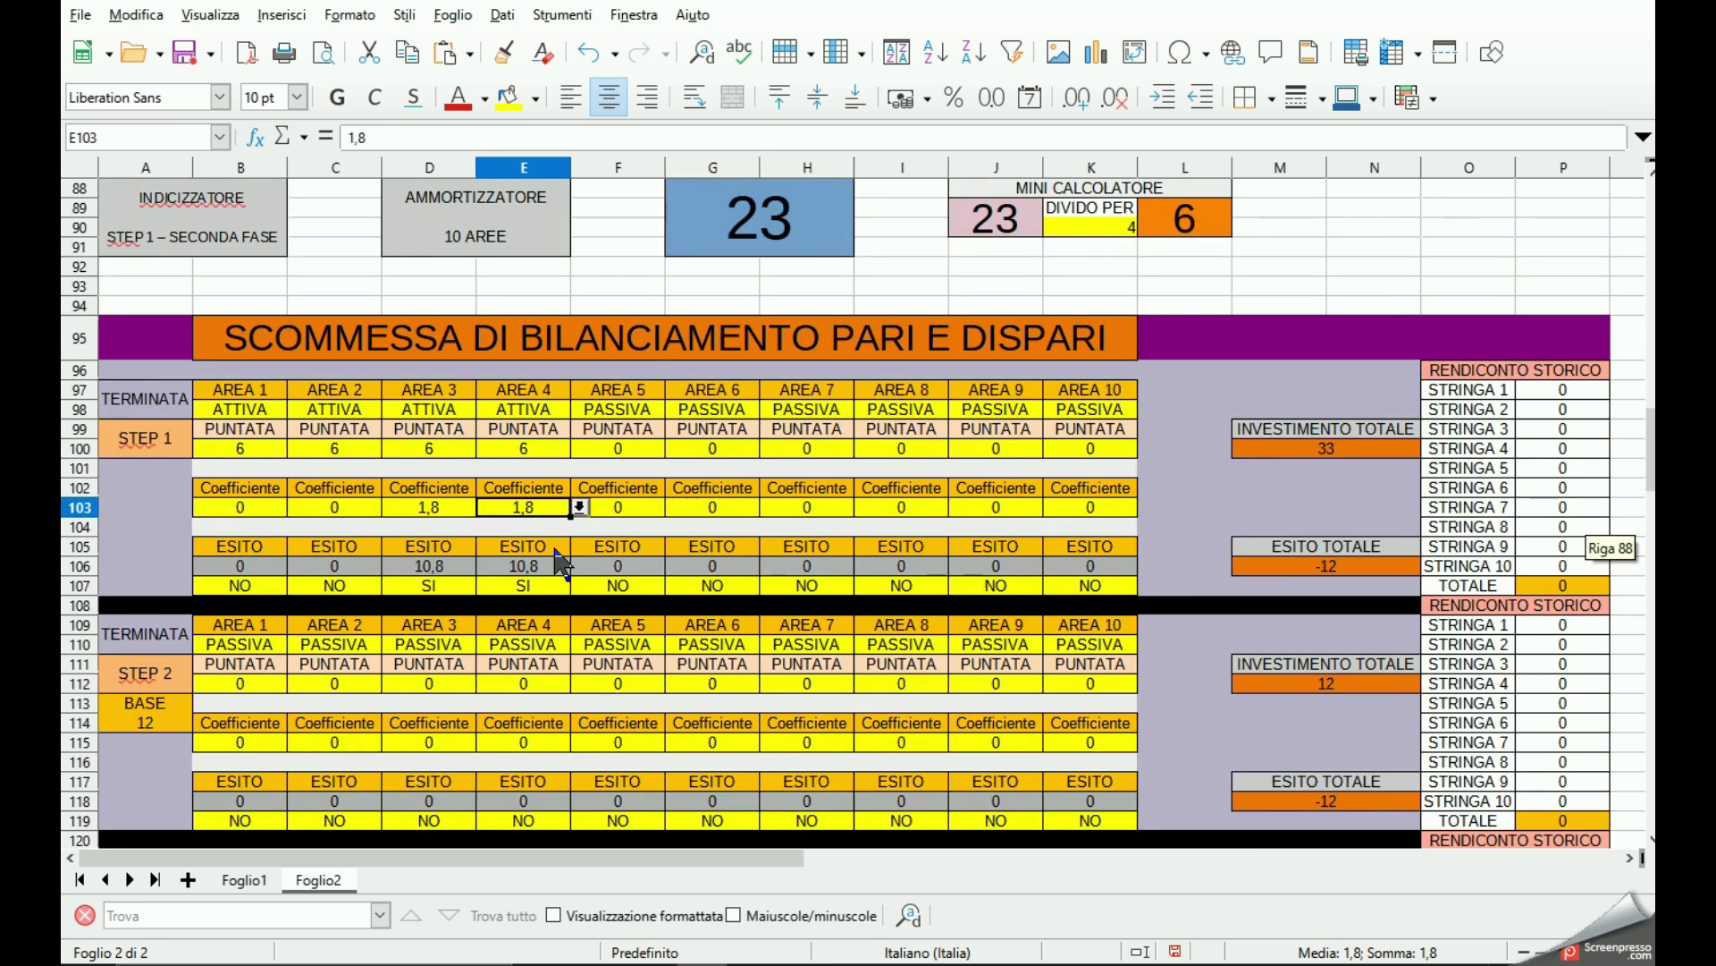
scroll(562, 563, down, 2)
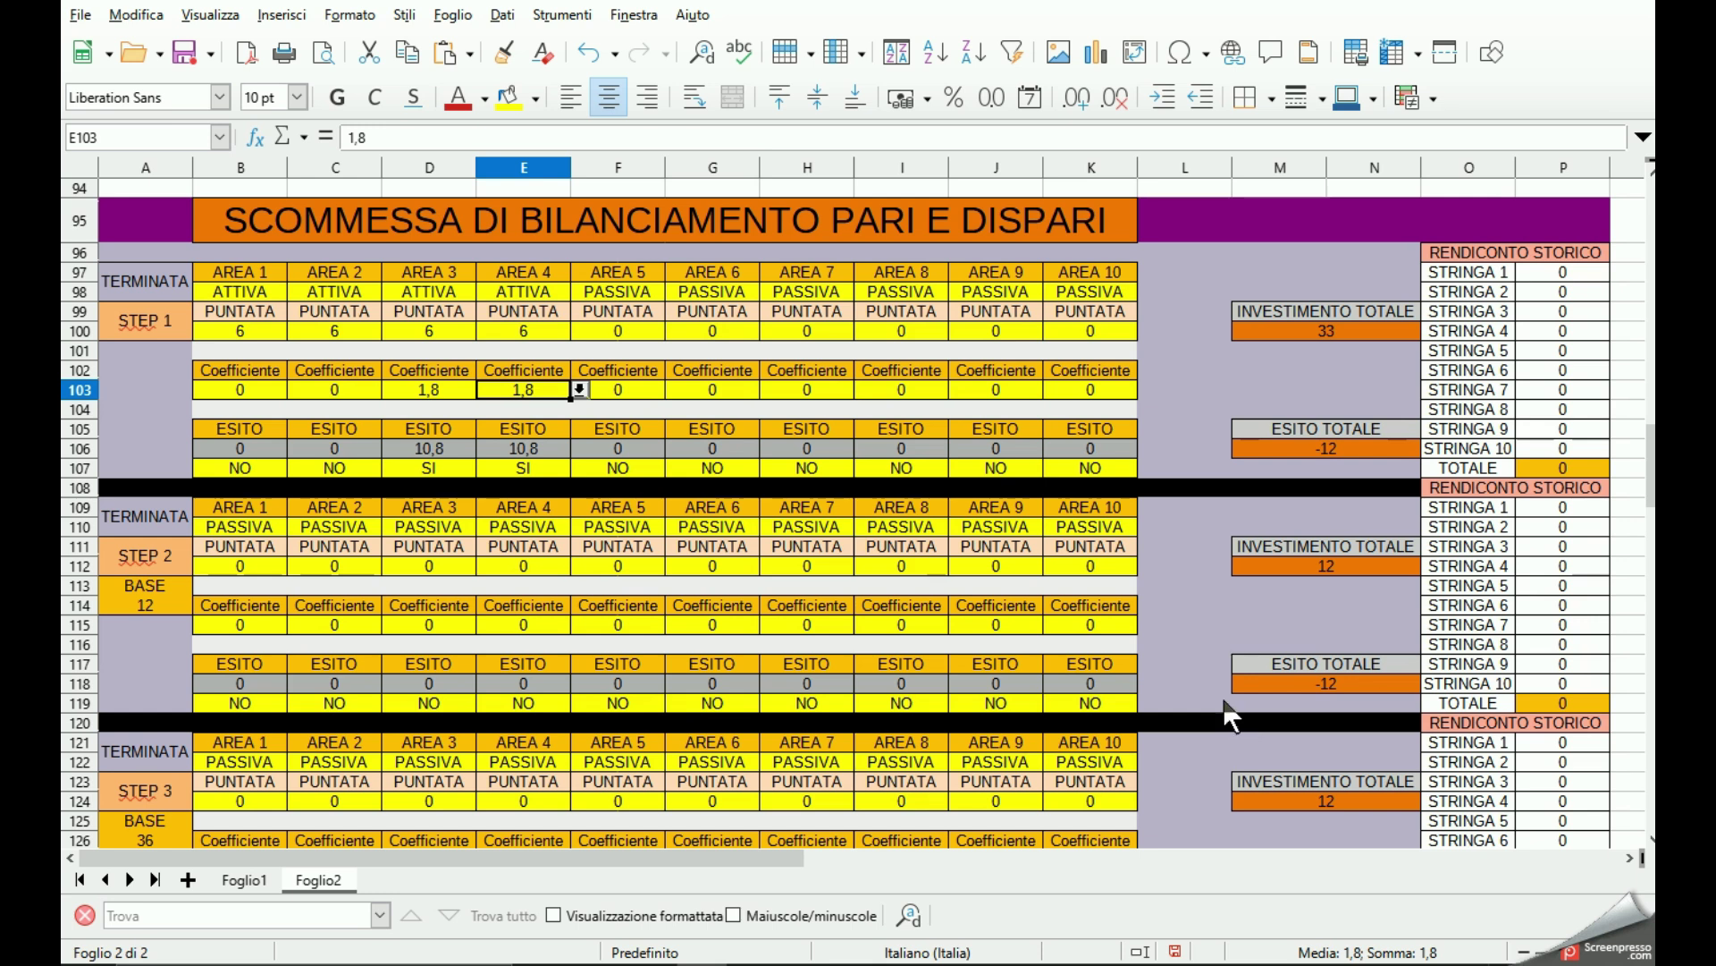
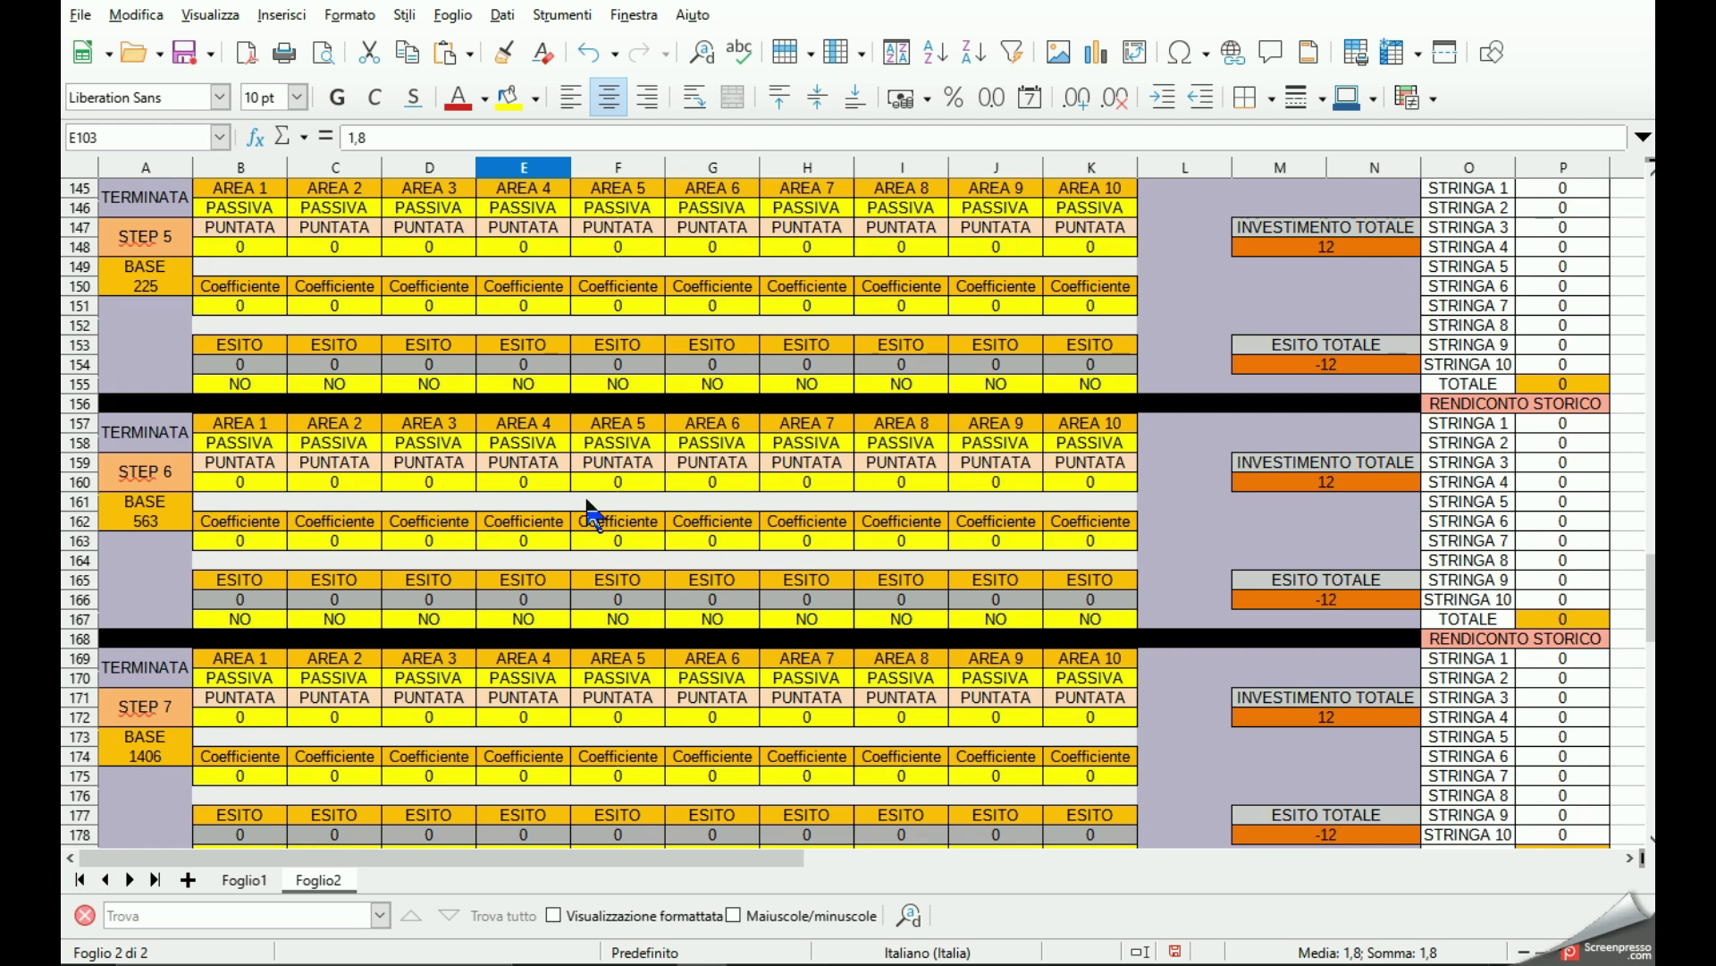
Inspect the Step 2 BASE label and its current formula, =B100*2.
scroll(537, 528, up, 5)
scroll(522, 531, up, 4)
scroll(522, 536, up, 1)
scroll(525, 542, up, 3)
scroll(525, 541, up, 1)
scroll(525, 542, up, 2)
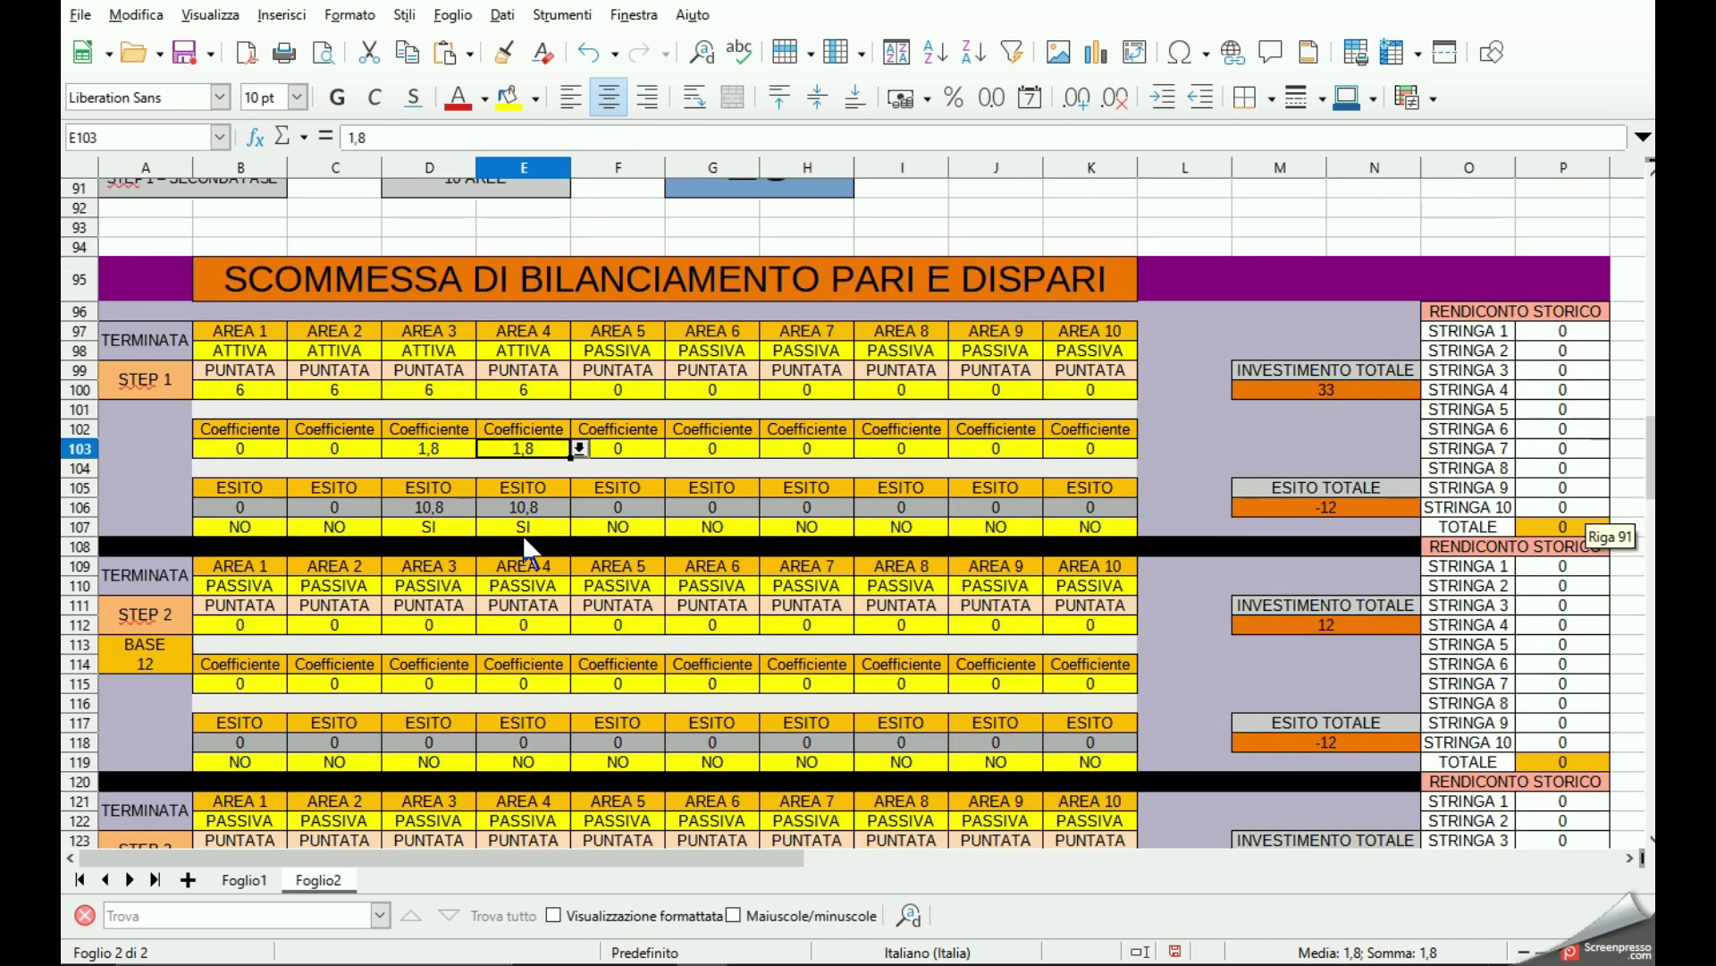
click(146, 644)
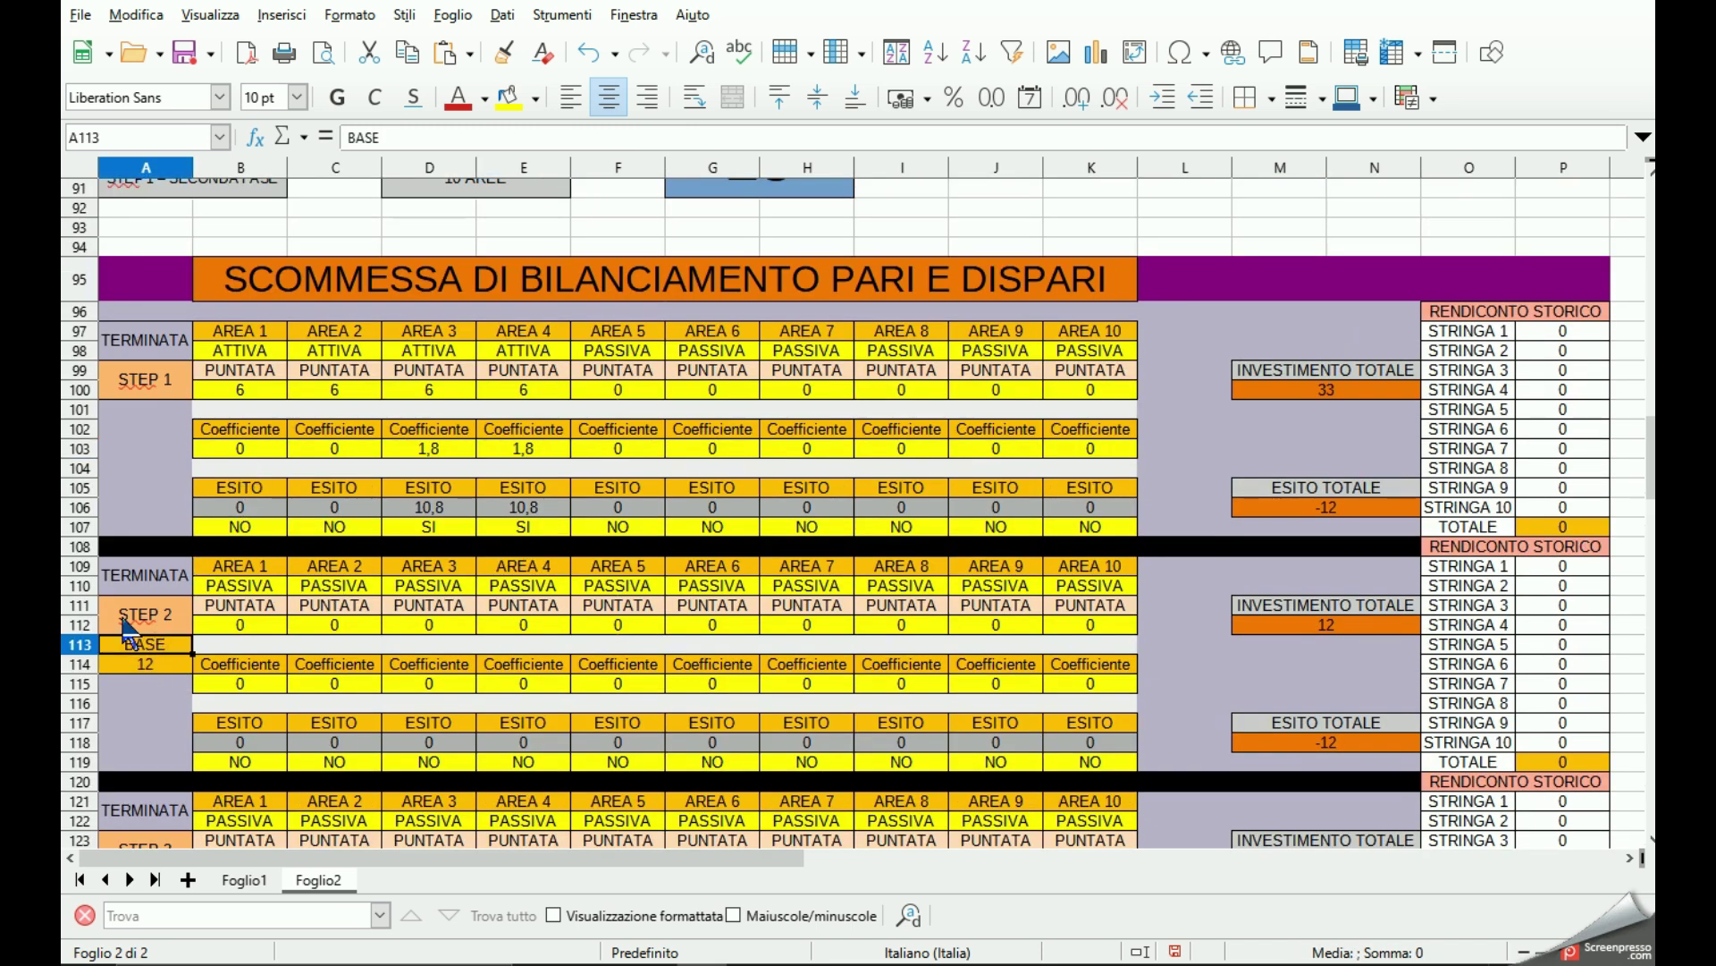
click(146, 663)
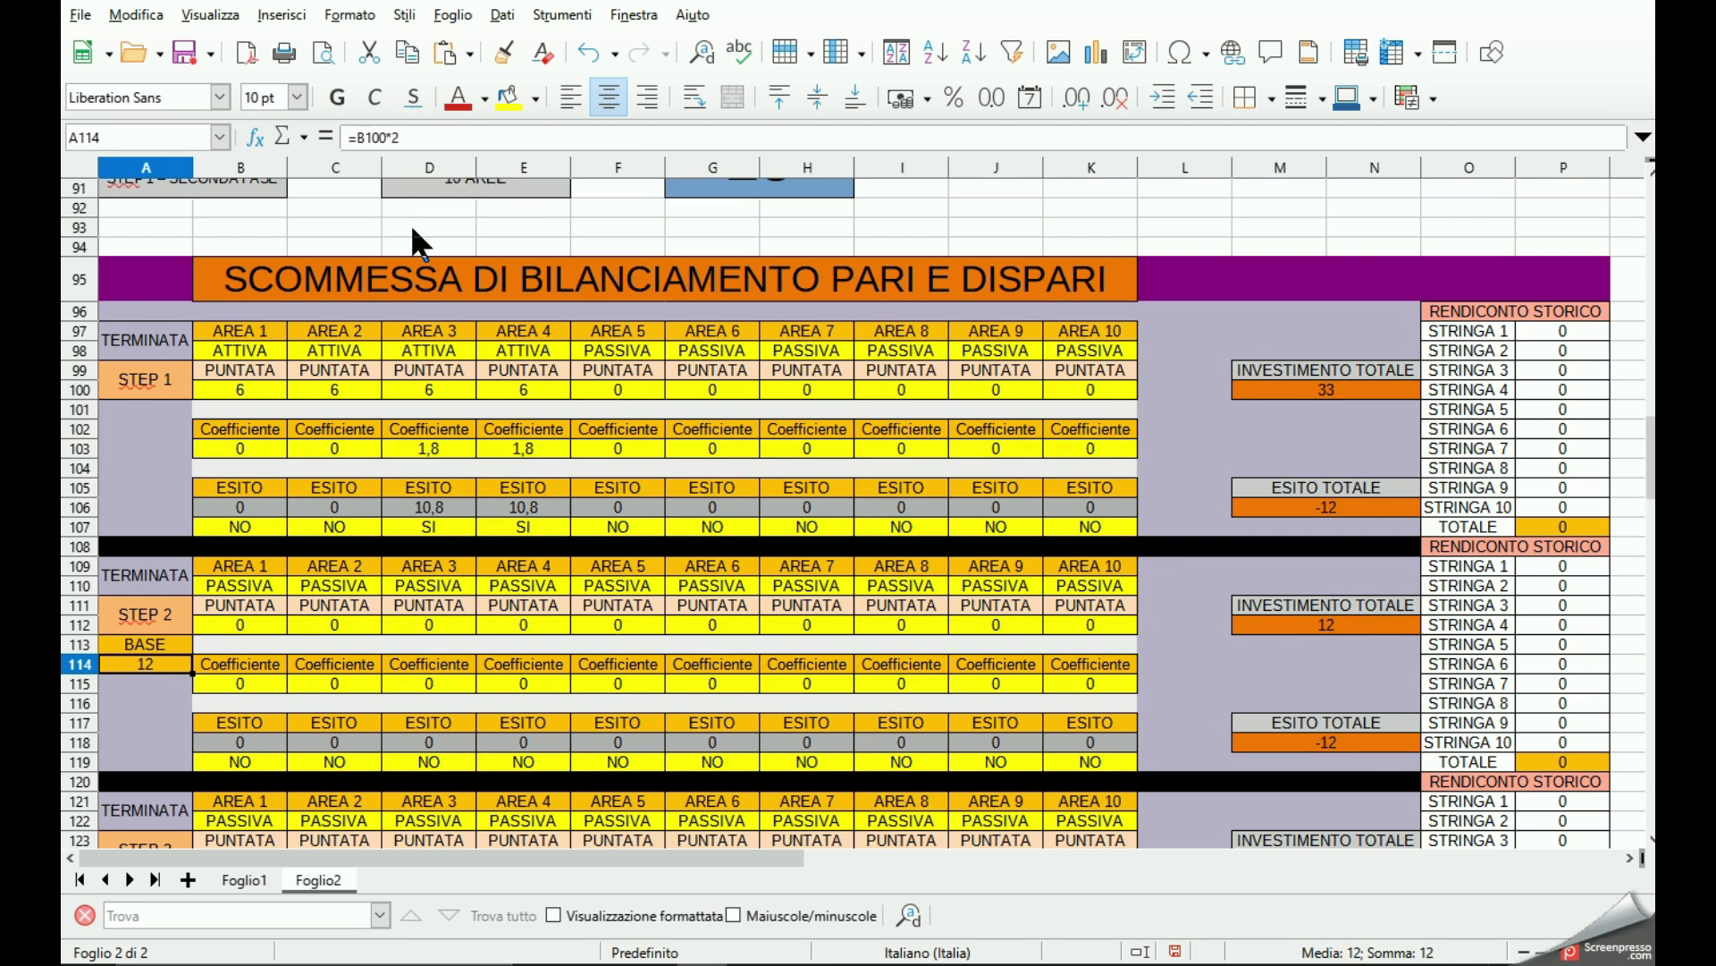
Compare with the Step 3 BASE (=A114*3) and Step 4 BASE (=A126*5/2) formulas.
scroll(248, 329, up, 2)
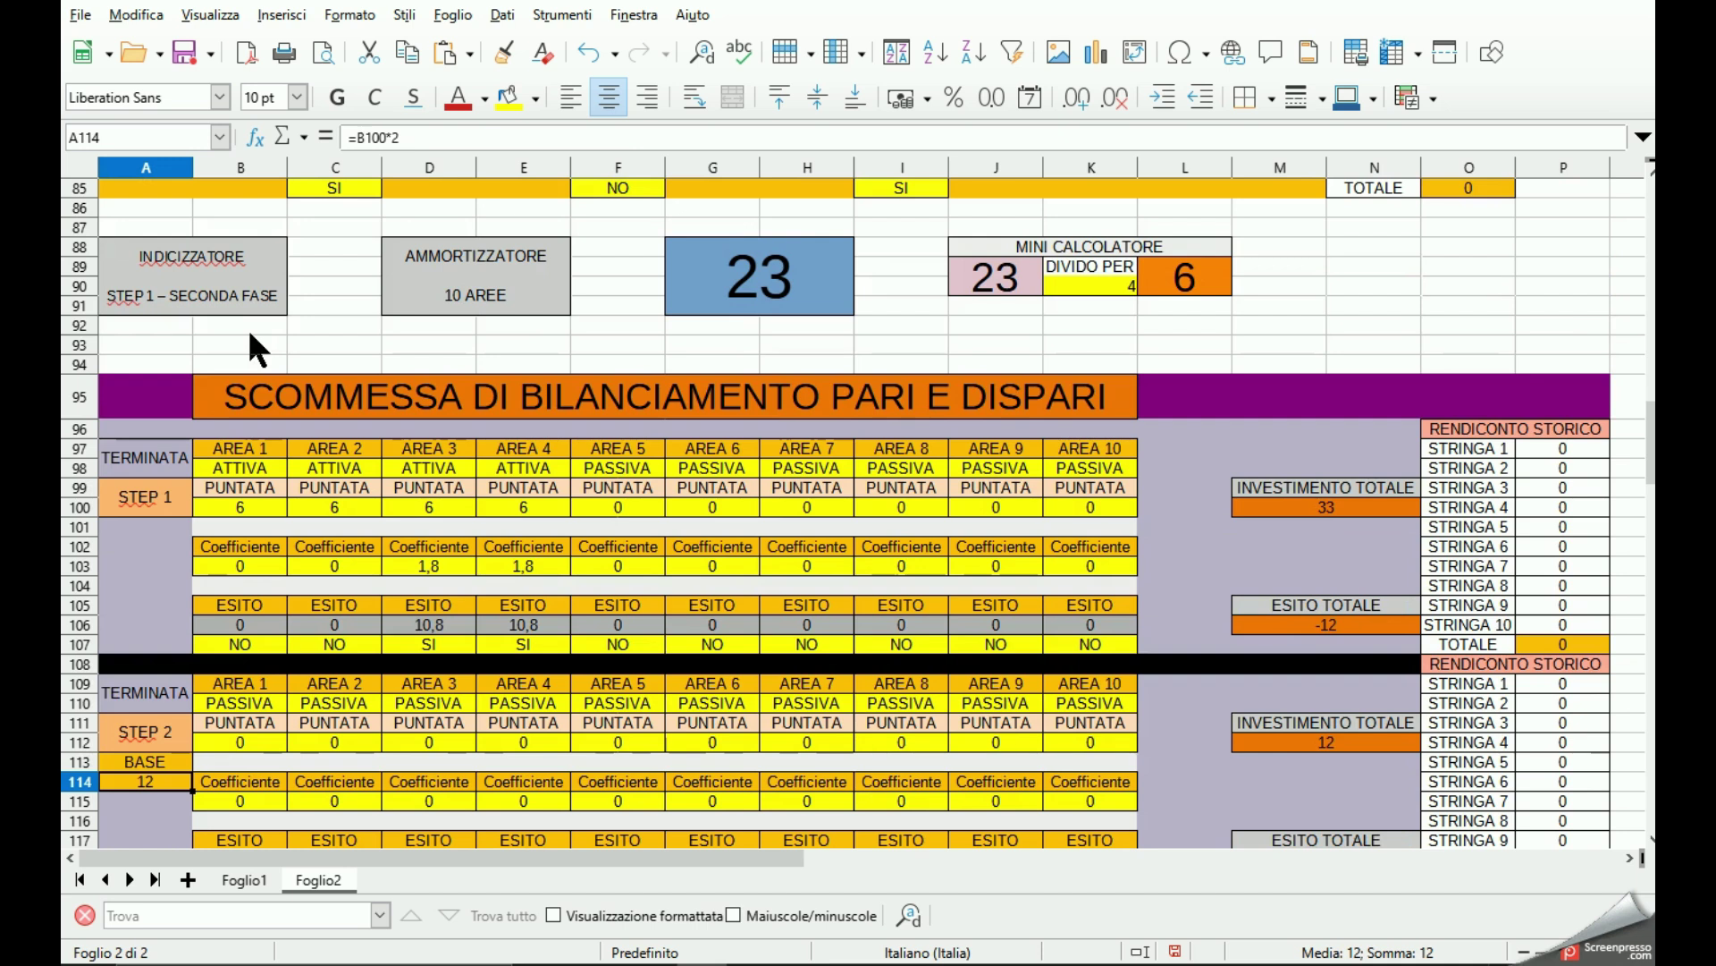
scroll(249, 329, up, 3)
scroll(249, 348, down, 4)
scroll(179, 536, down, 4)
click(134, 698)
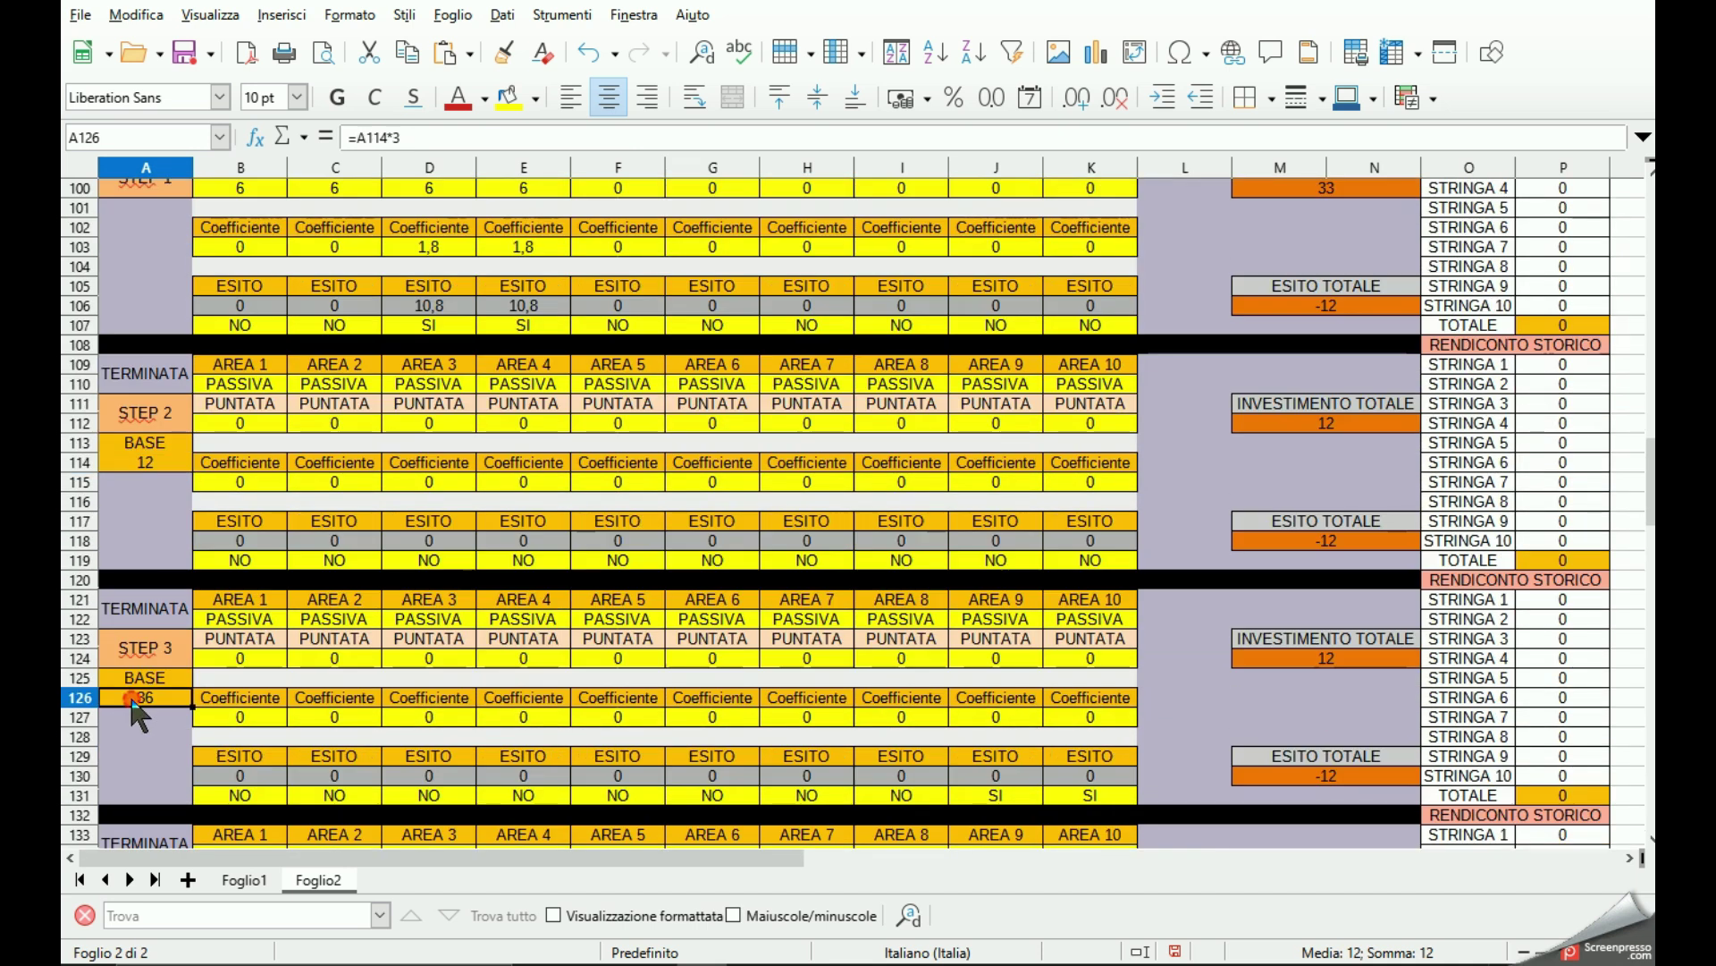
scroll(125, 643, down, 4)
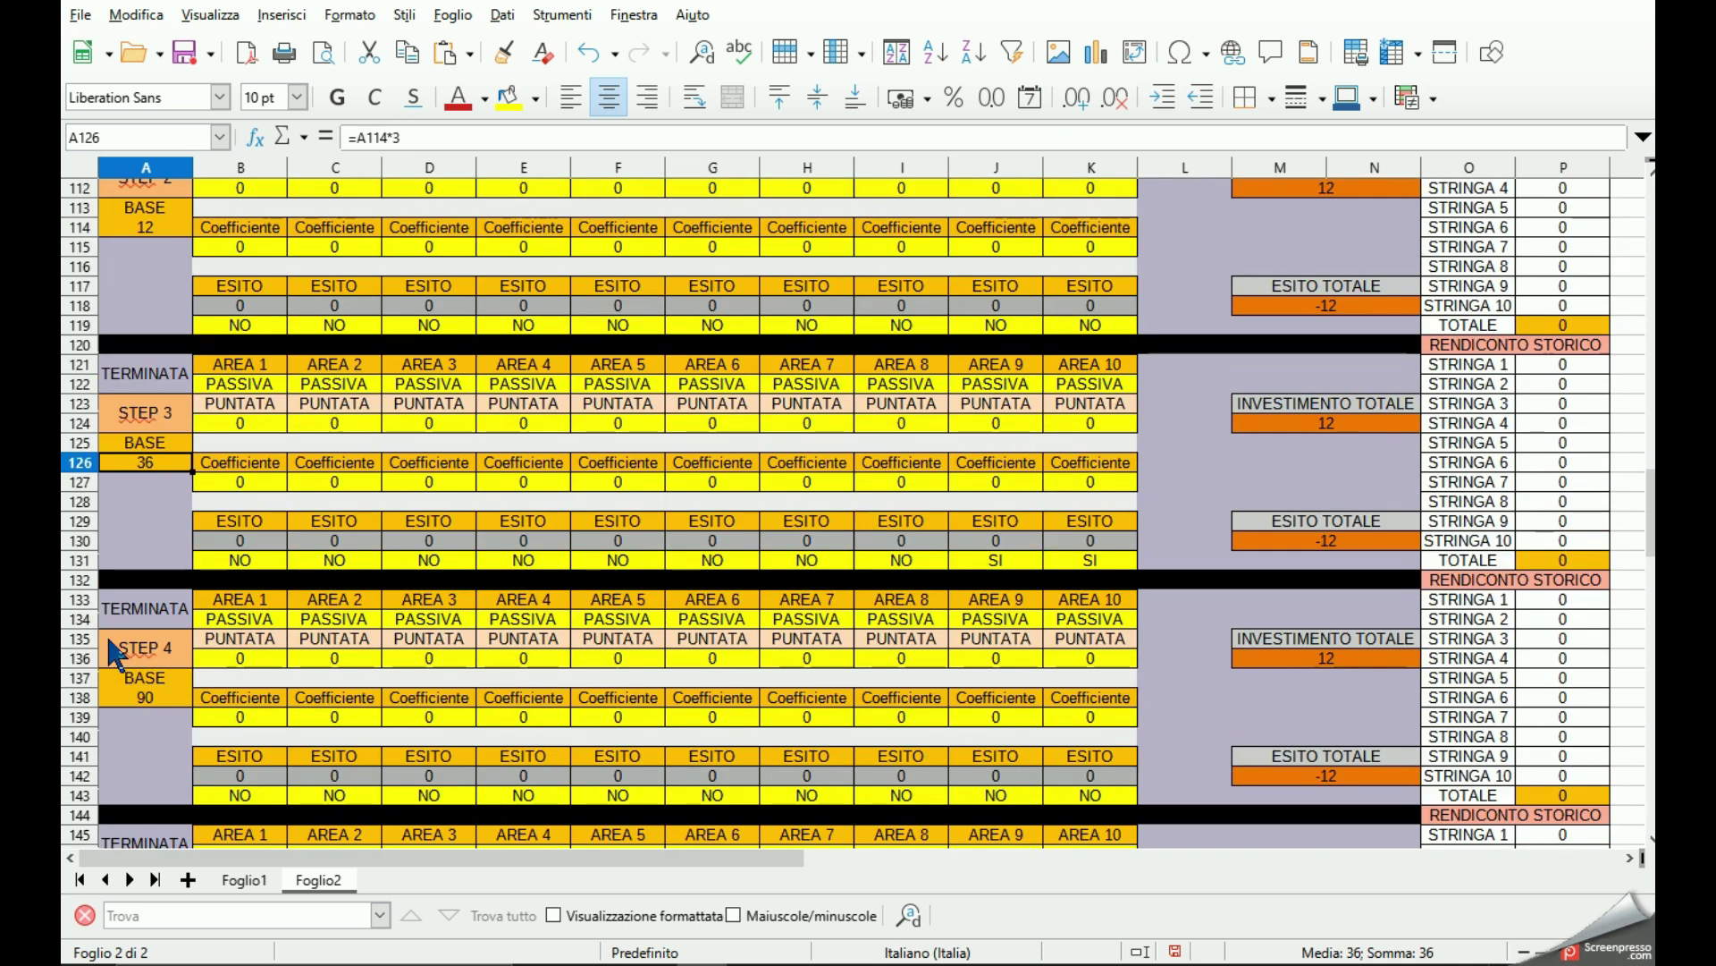
click(147, 698)
scroll(329, 565, up, 5)
scroll(329, 565, up, 4)
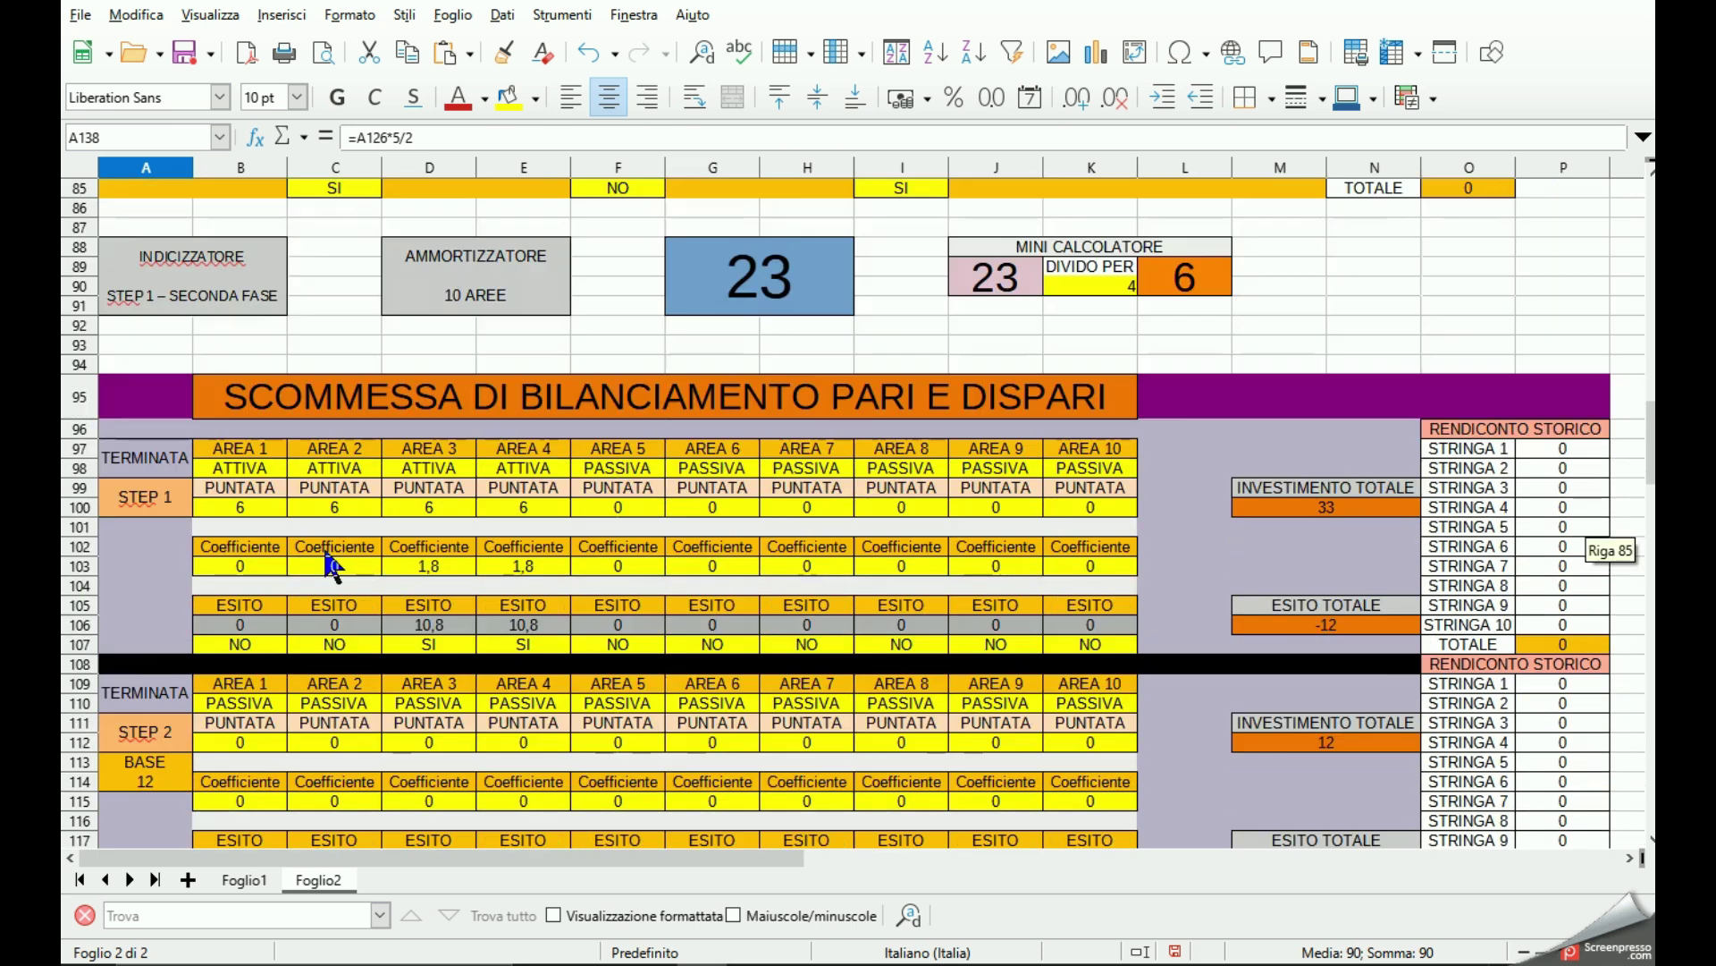
scroll(329, 565, up, 2)
scroll(331, 572, down, 2)
Change the Step 2 BASE formula in A114 to =B100*5/2, giving 15, and save.
click(145, 782)
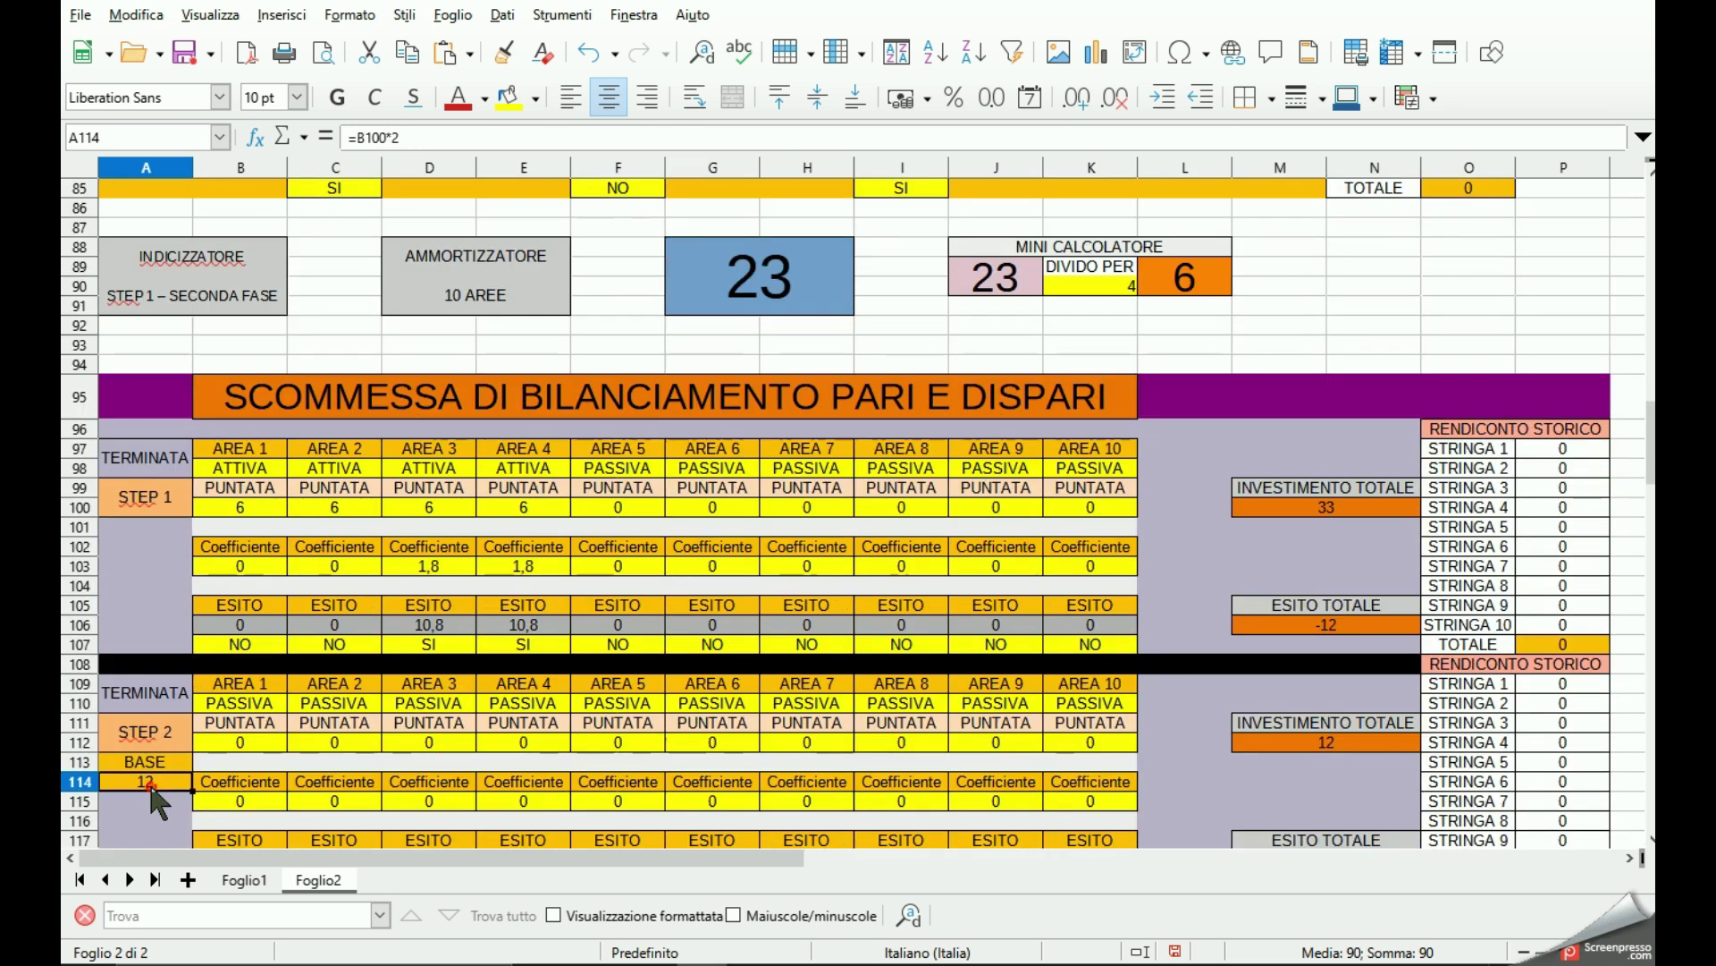
click(426, 134)
key(BackSpace)
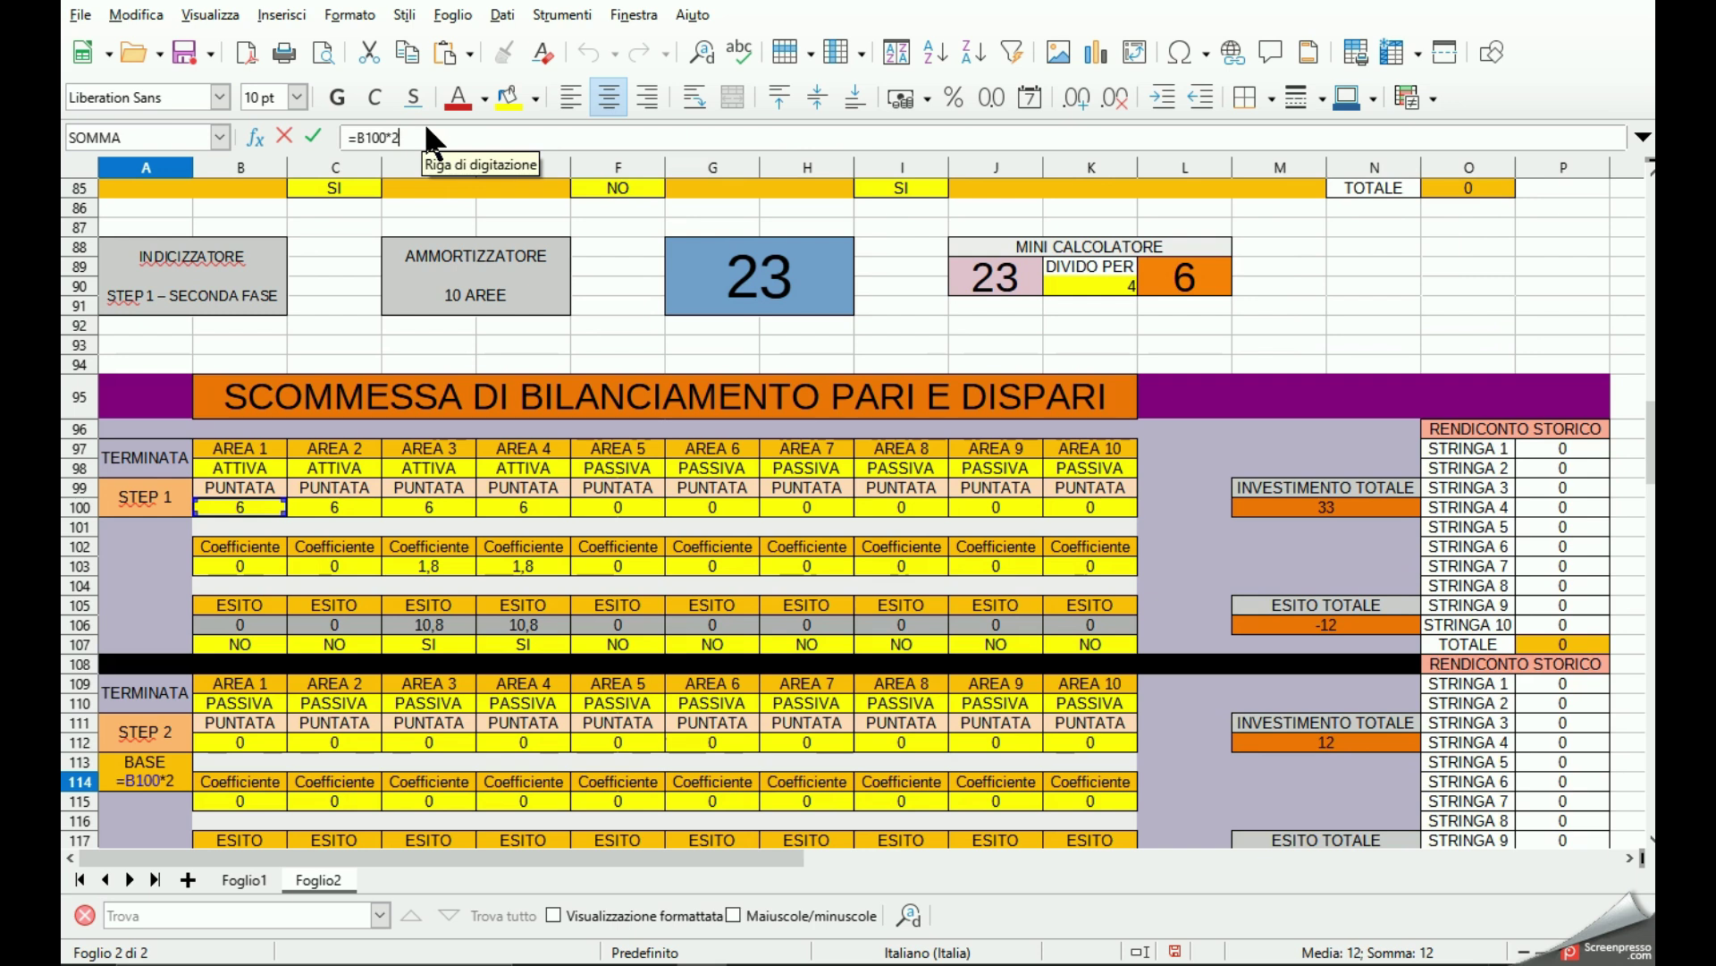
text(2,5)
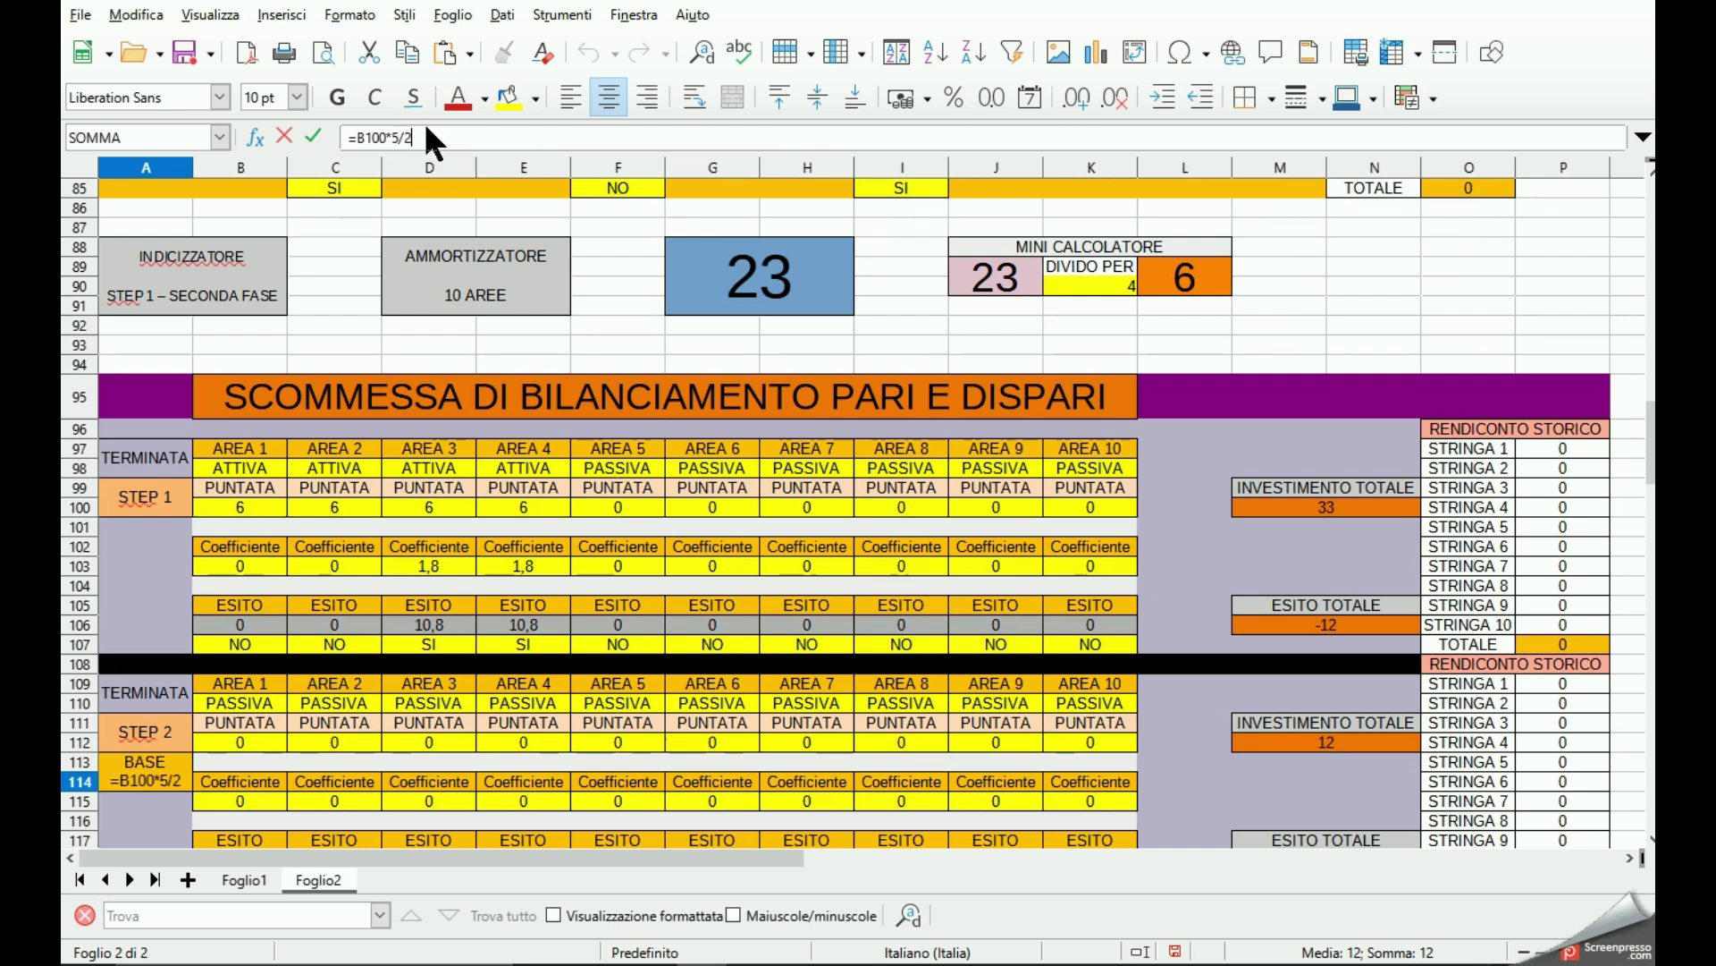
key(Return)
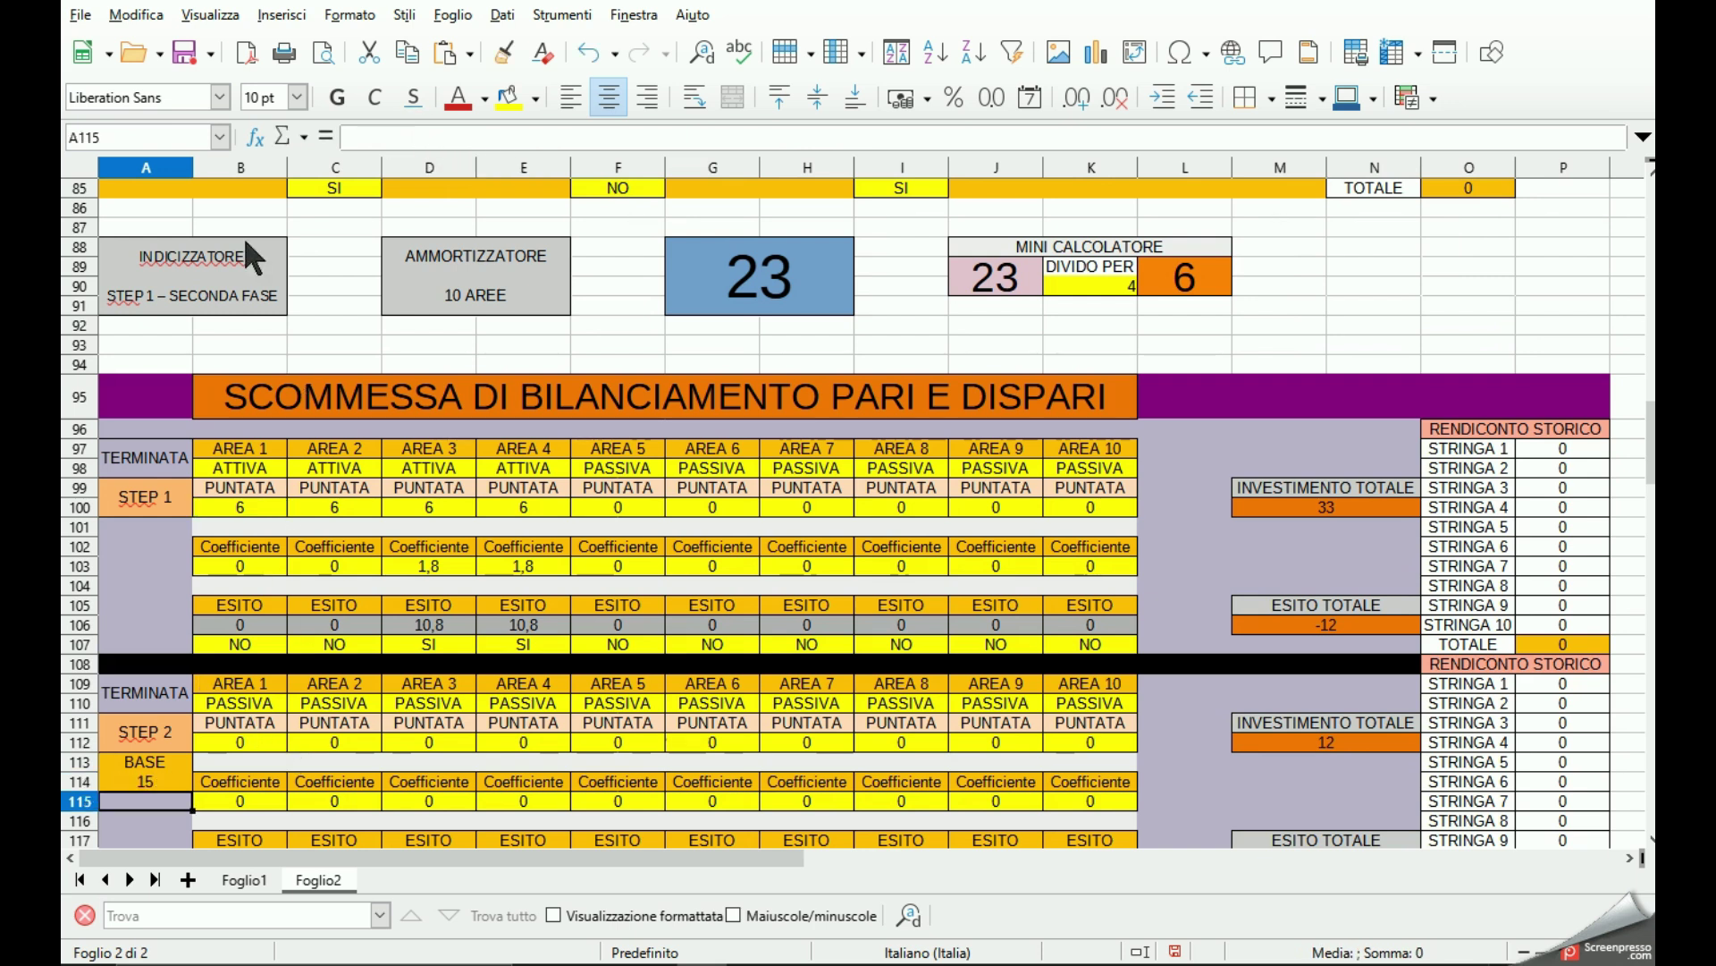
click(191, 50)
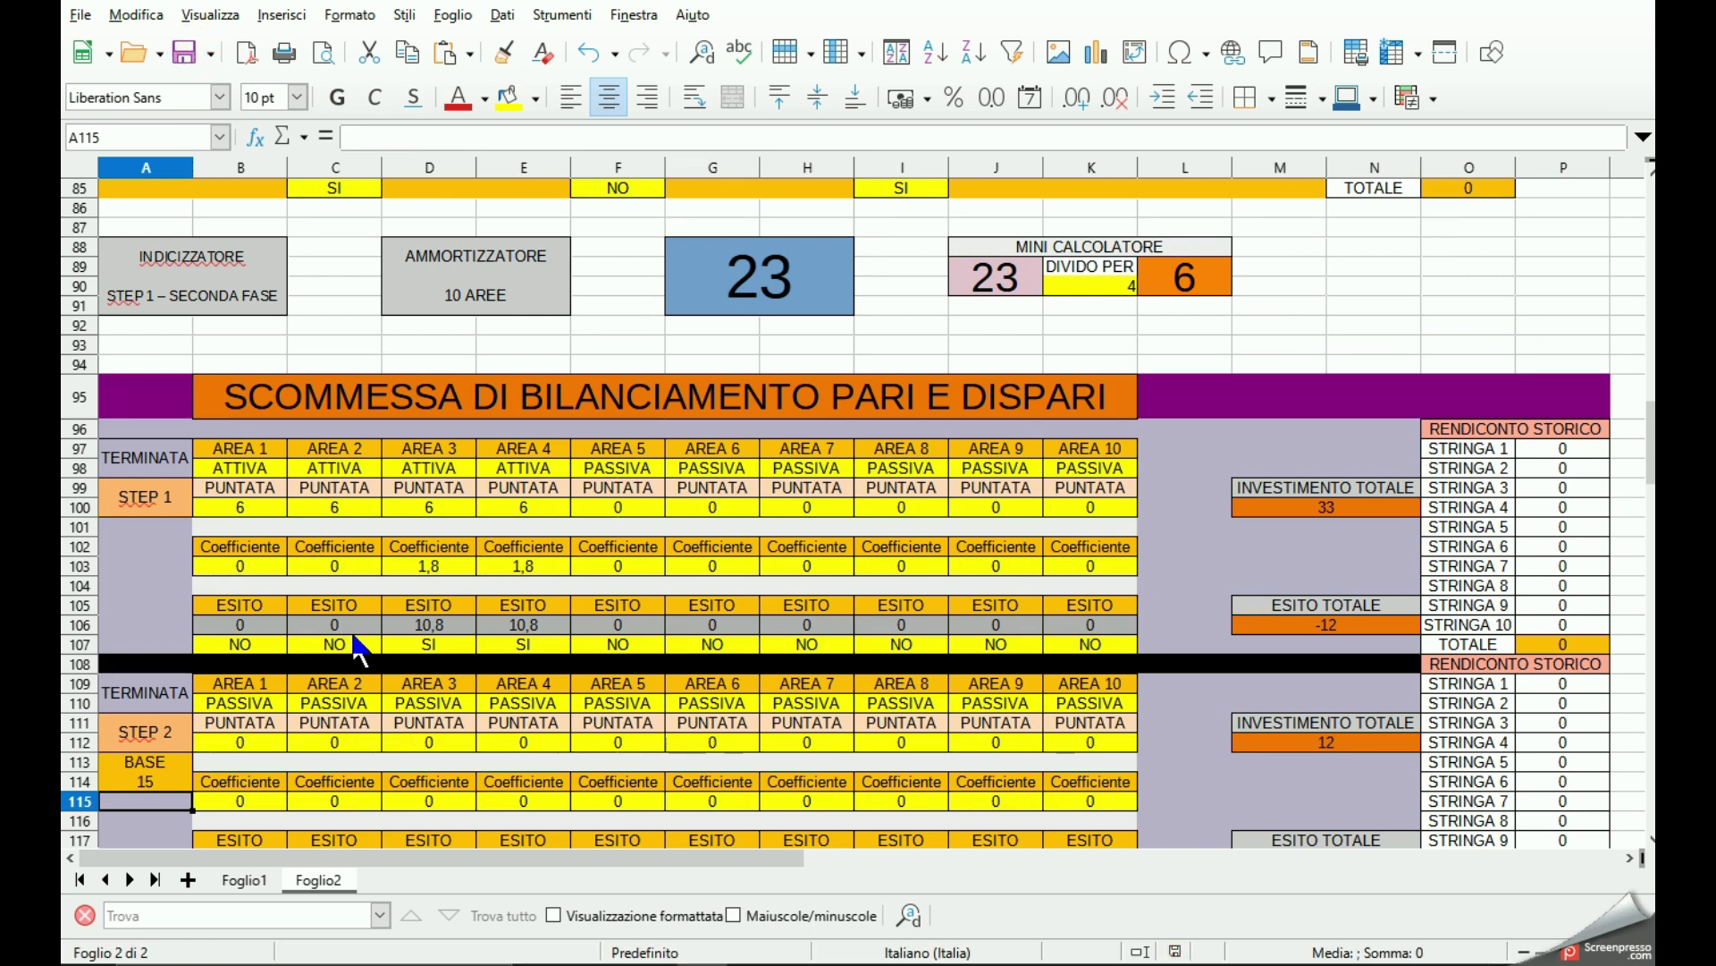
scroll(361, 669, down, 4)
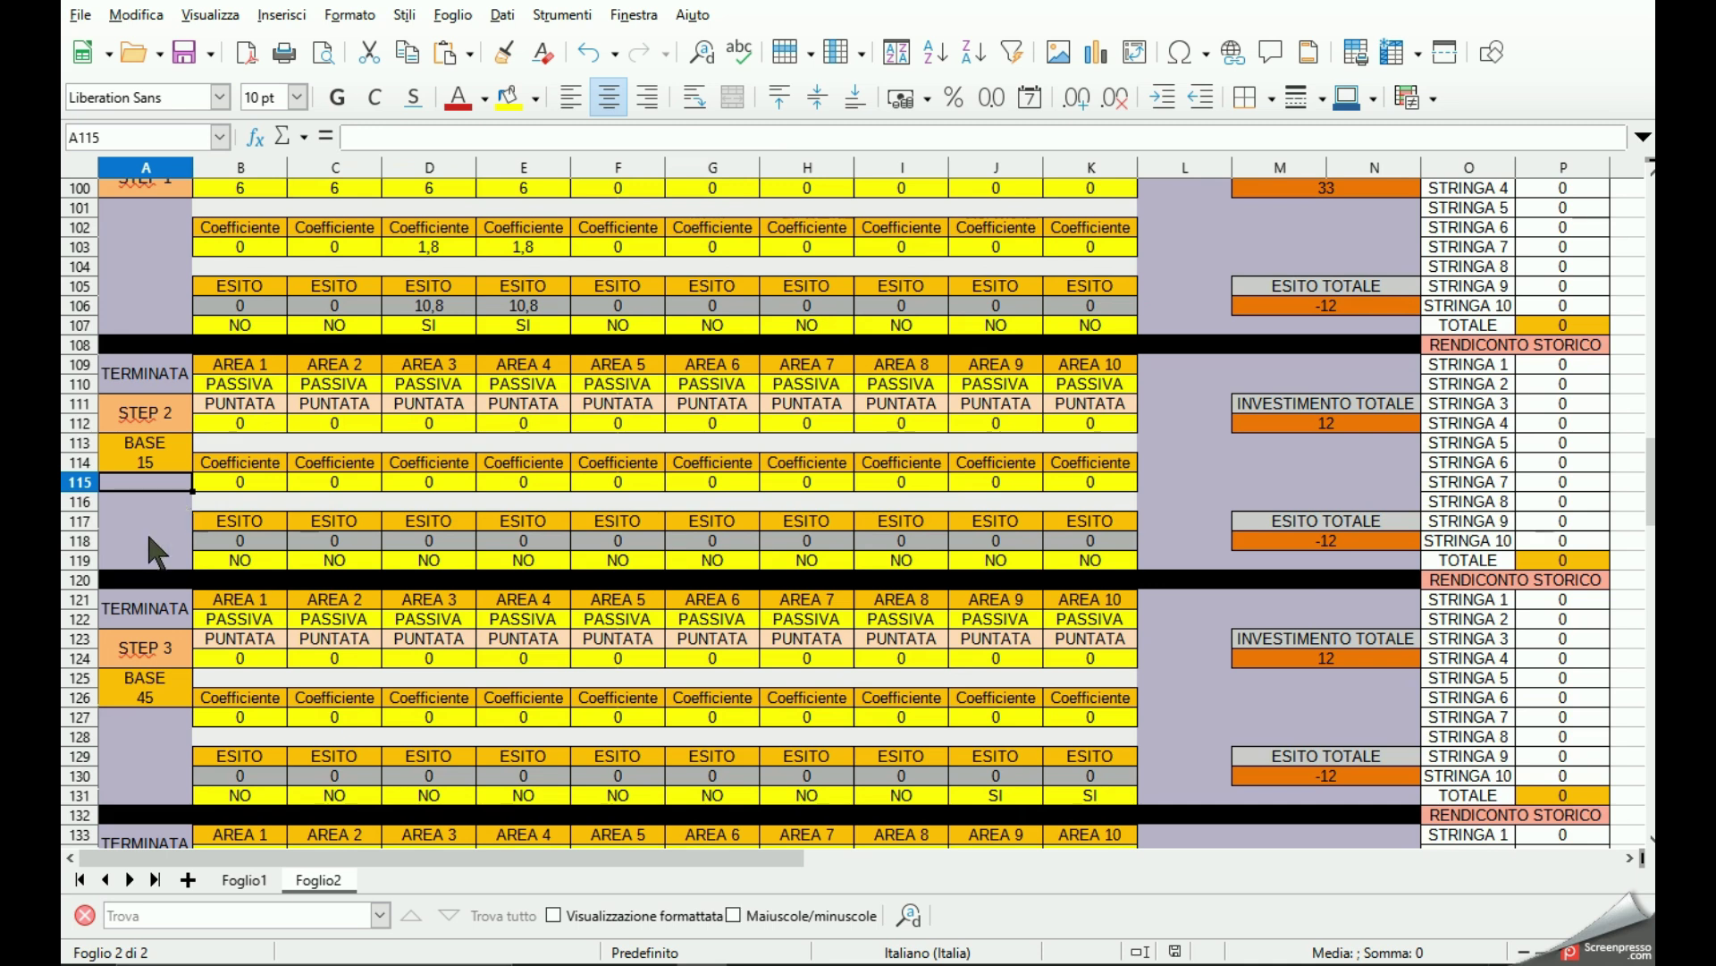
scroll(183, 512, down, 1)
scroll(202, 520, up, 1)
scroll(246, 527, up, 1)
scroll(285, 451, up, 1)
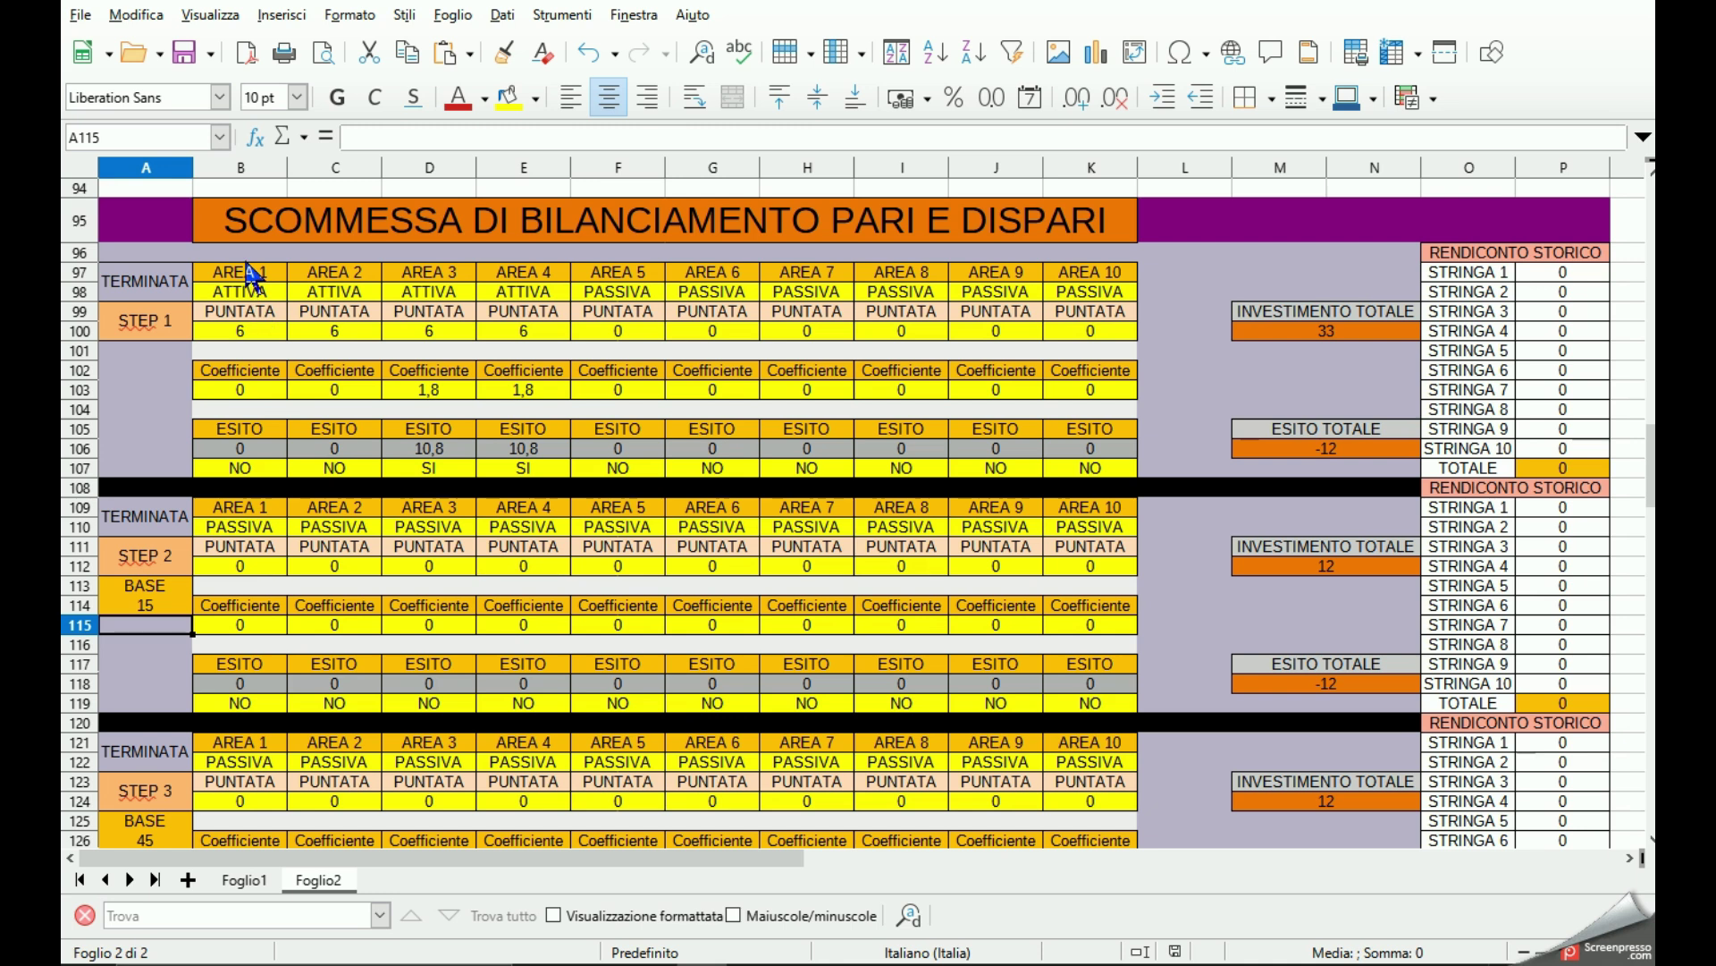
mouse_move(238, 253)
mouse_down()
mouse_move(332, 431)
mouse_move(337, 478)
mouse_up()
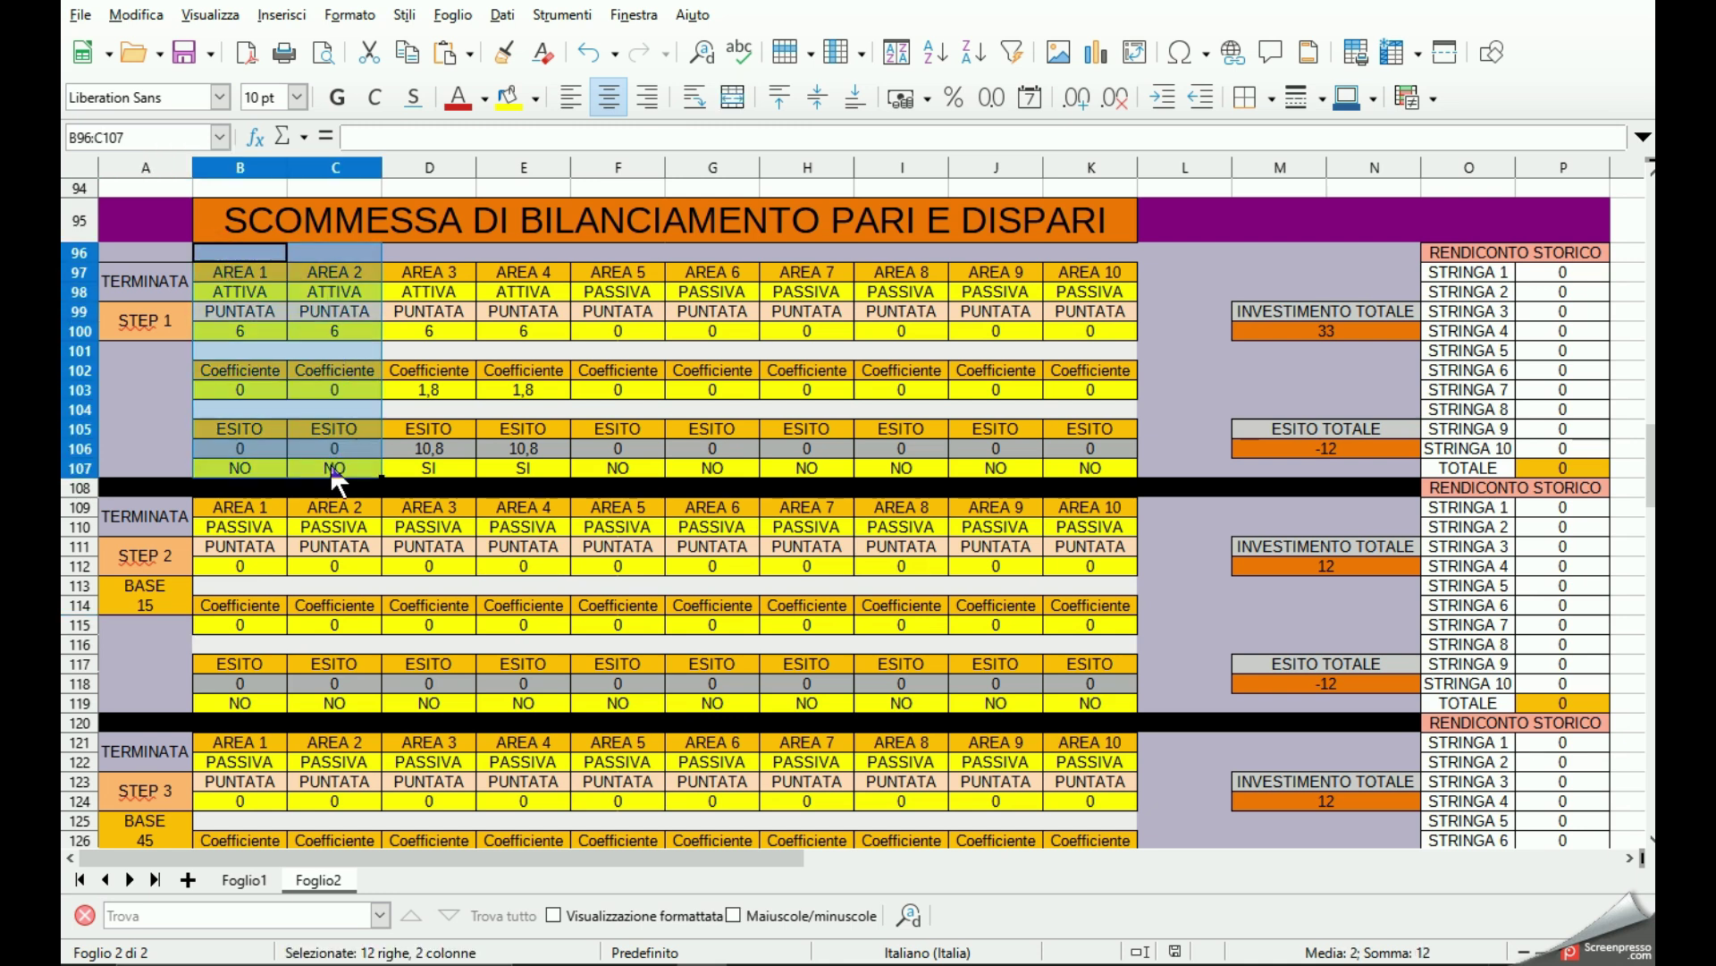
click(145, 397)
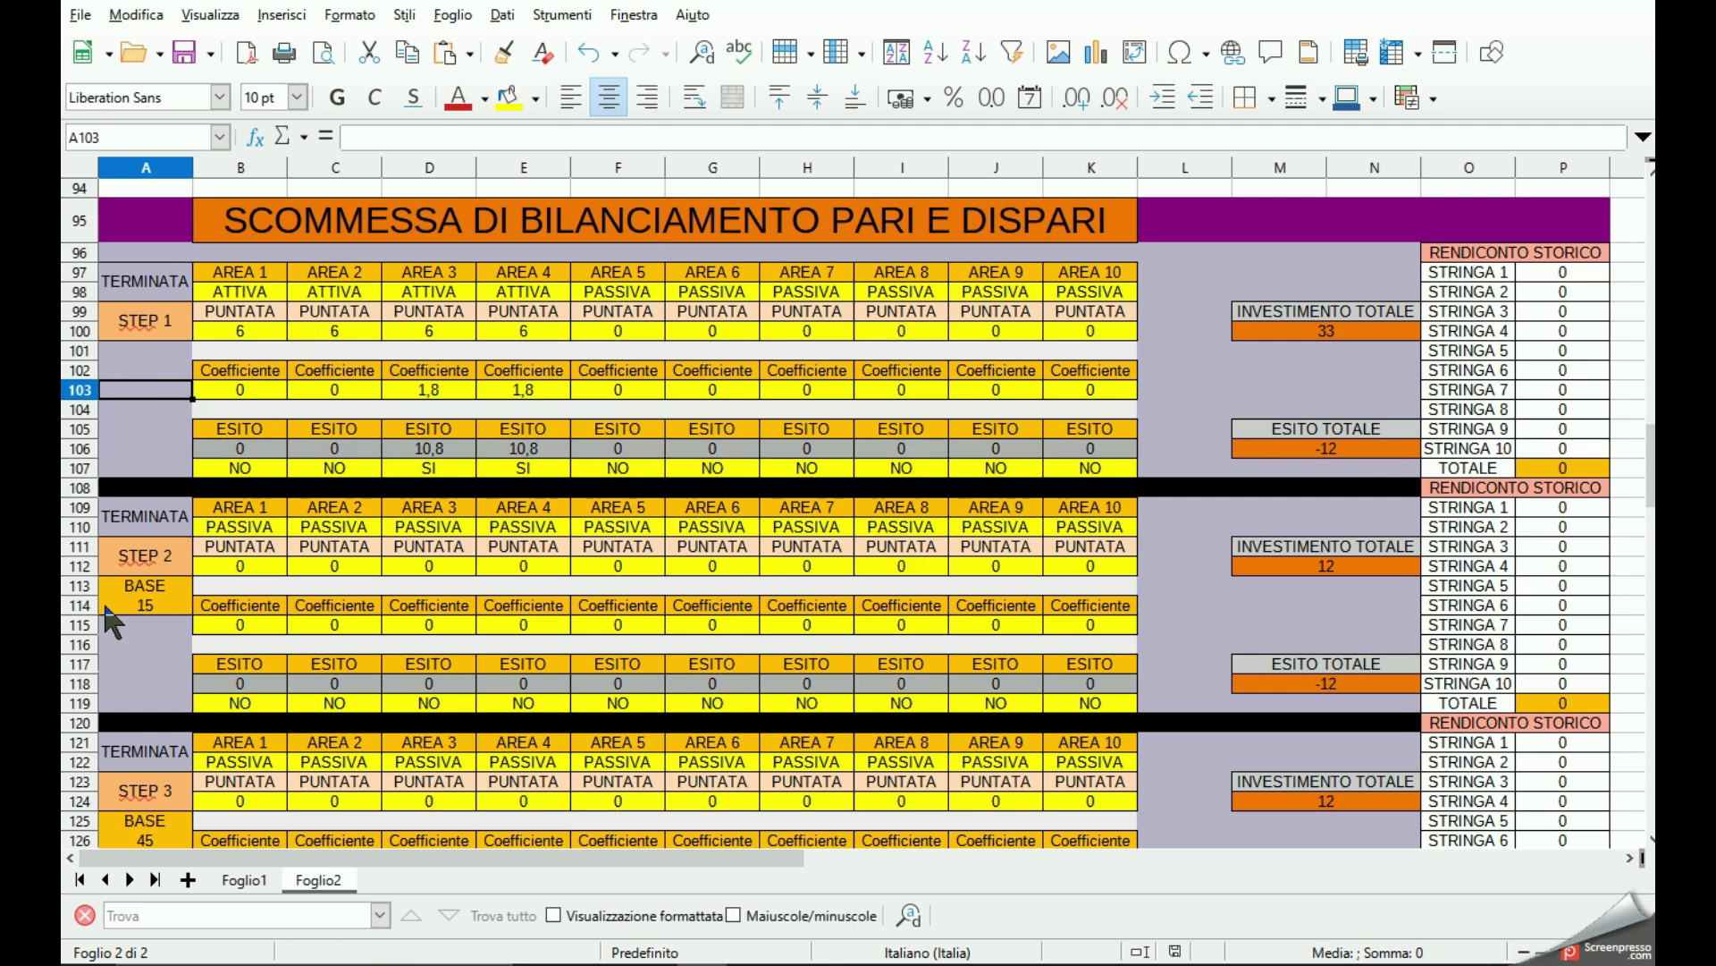
click(258, 565)
click(308, 566)
click(427, 563)
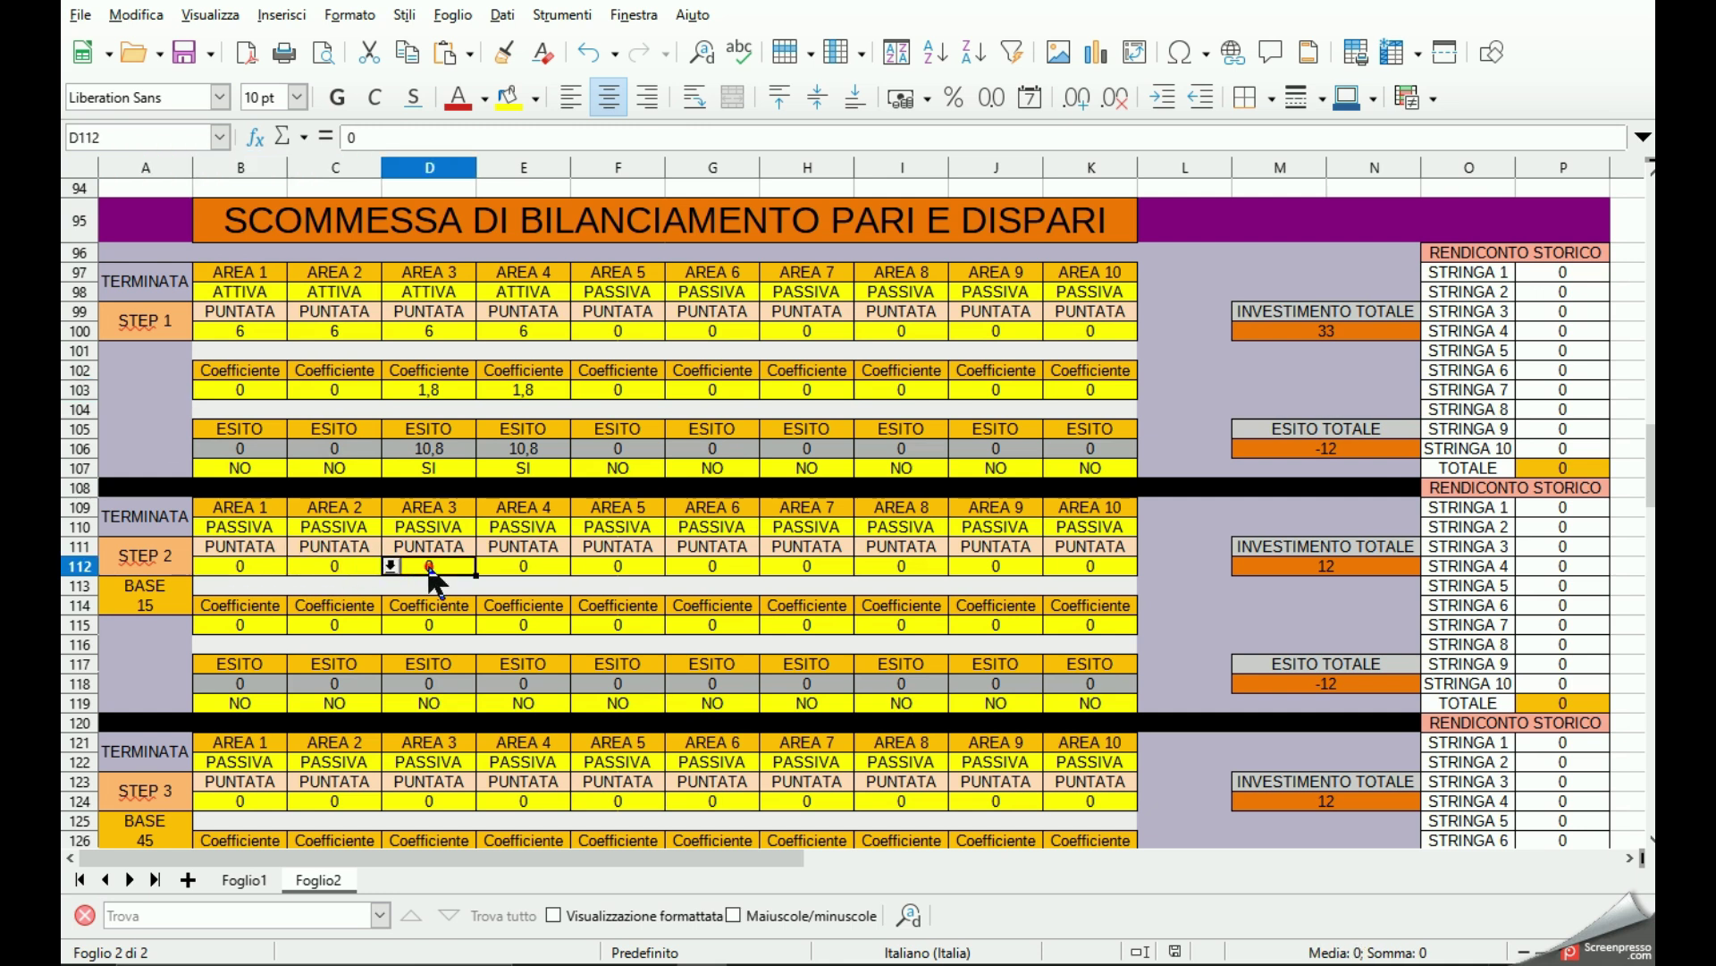
click(247, 569)
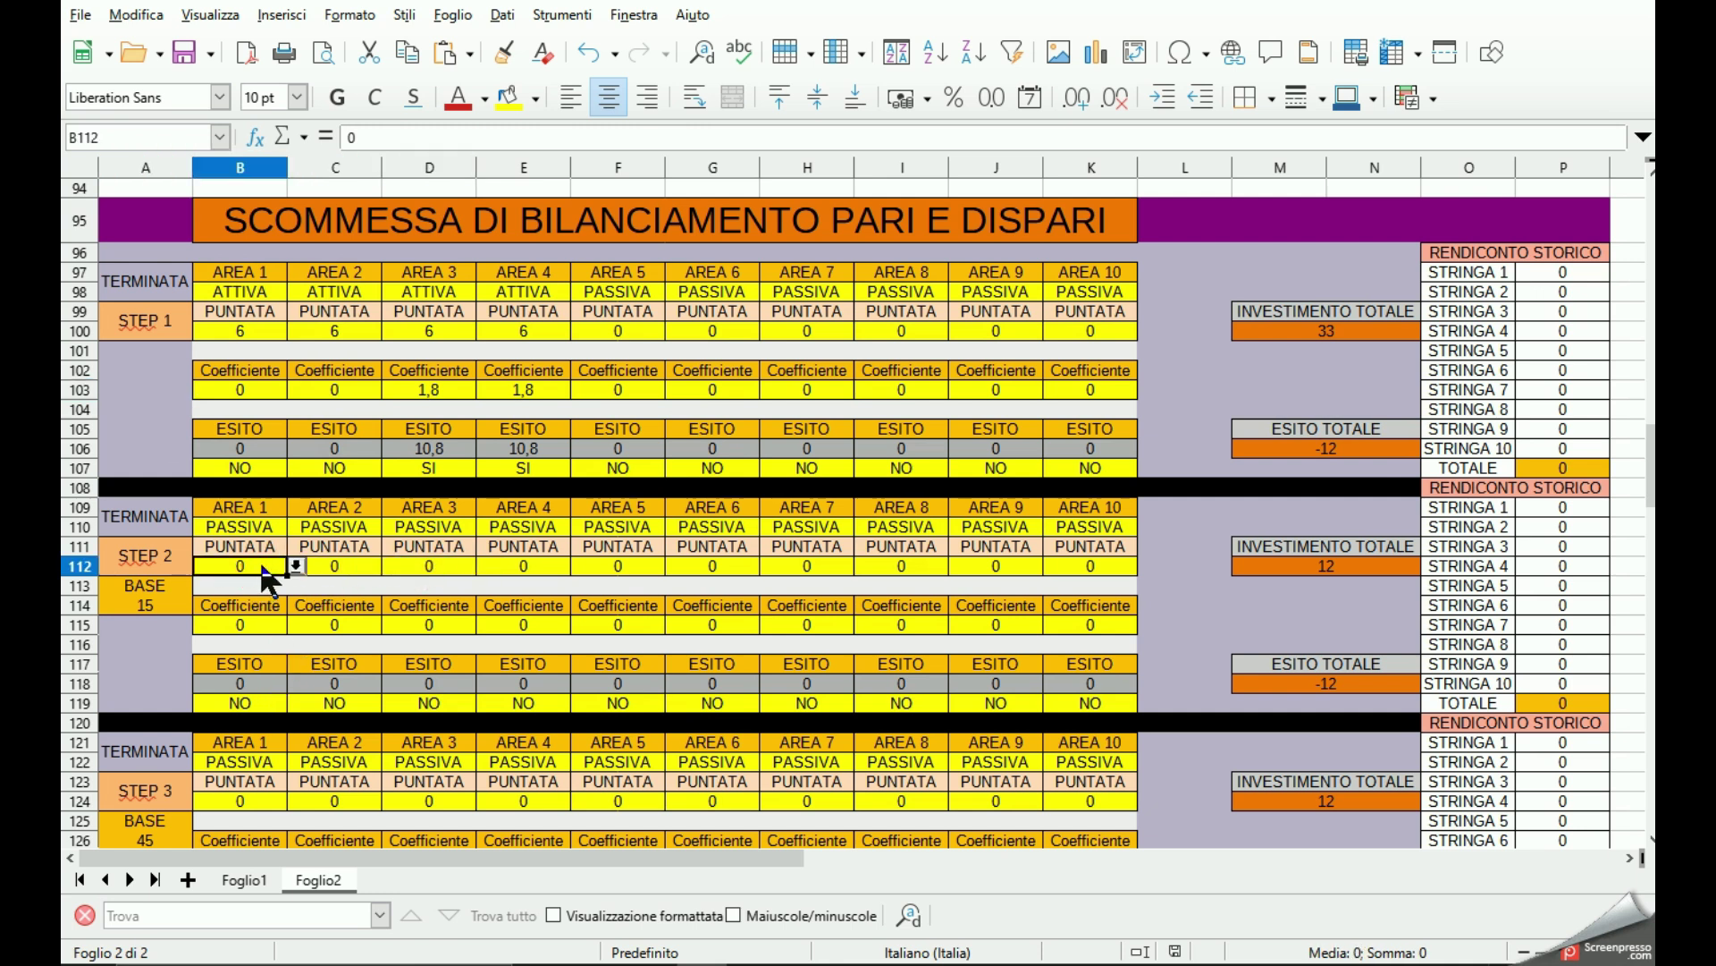
click(326, 567)
click(421, 566)
click(511, 567)
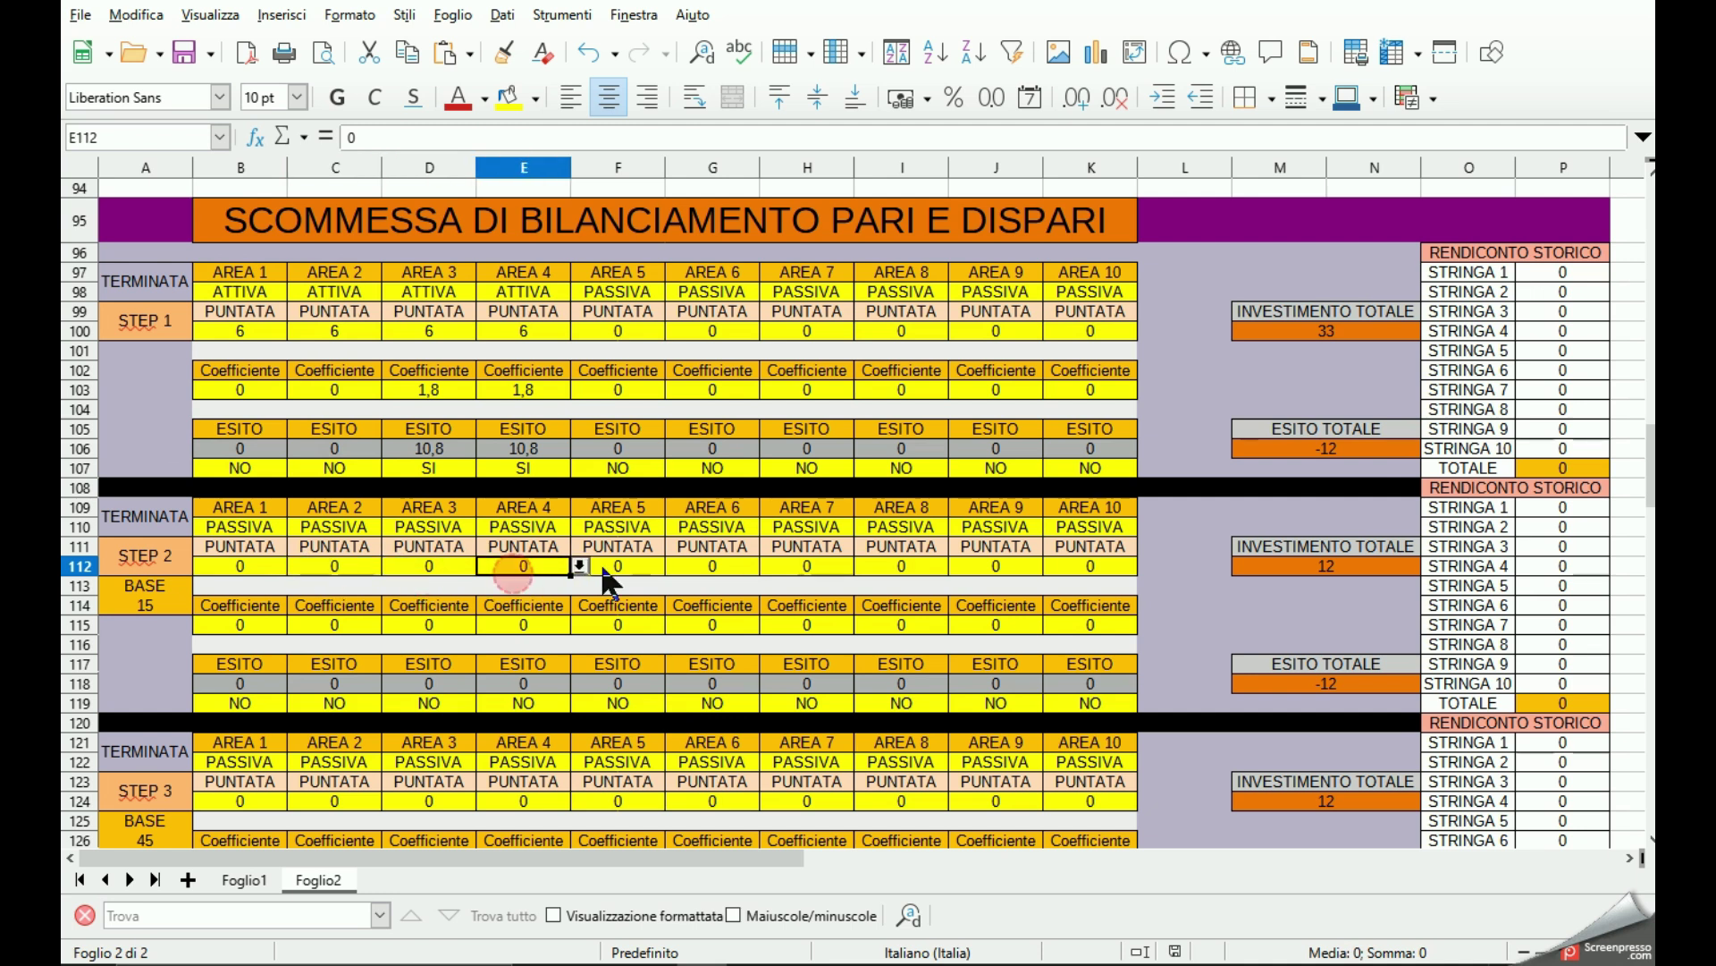
click(603, 573)
click(234, 565)
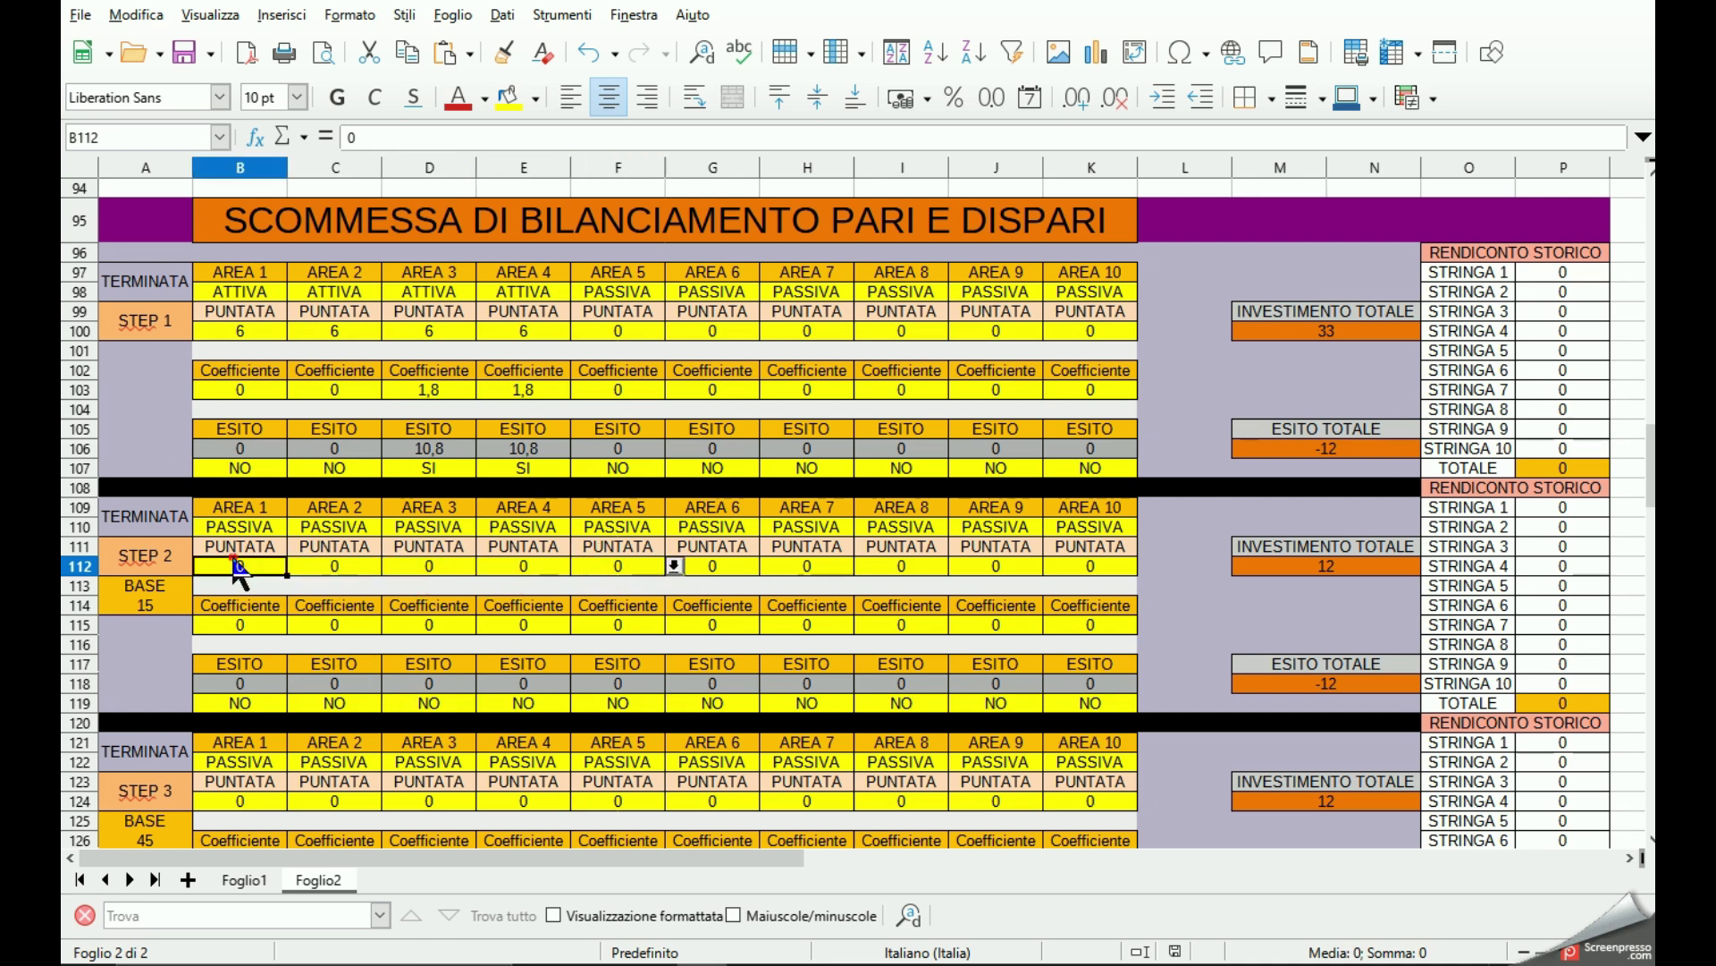
click(338, 567)
click(420, 566)
click(496, 567)
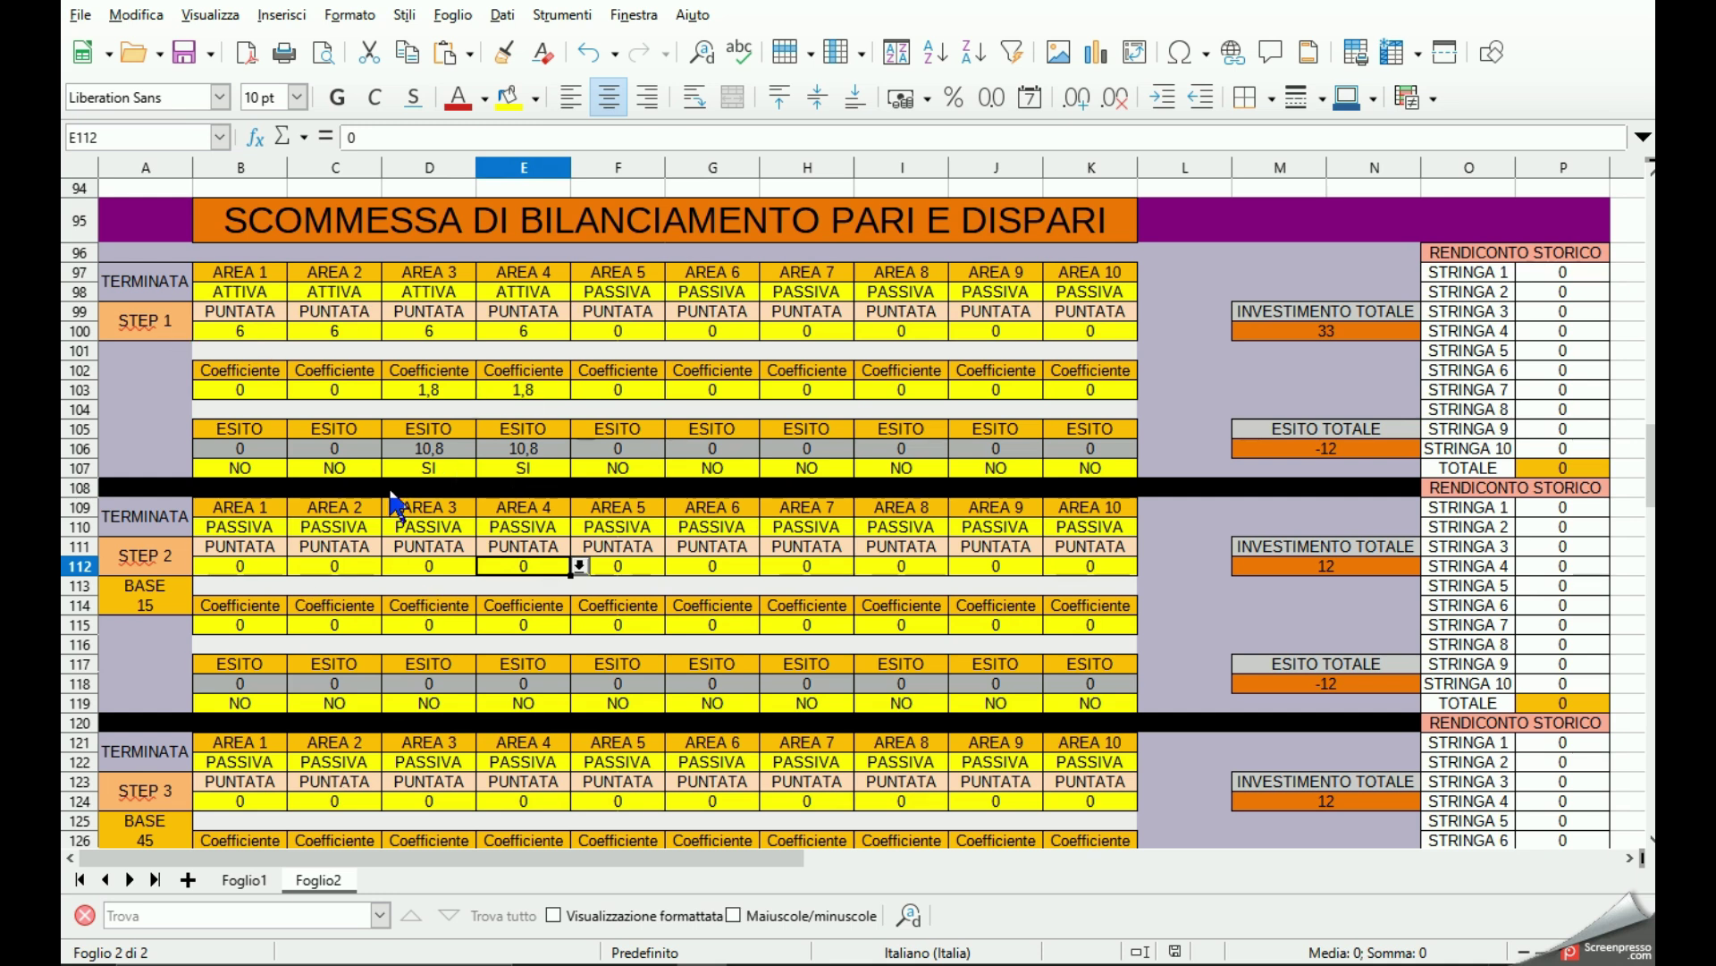
scroll(318, 488, up, 5)
scroll(314, 479, up, 1)
scroll(314, 479, up, 4)
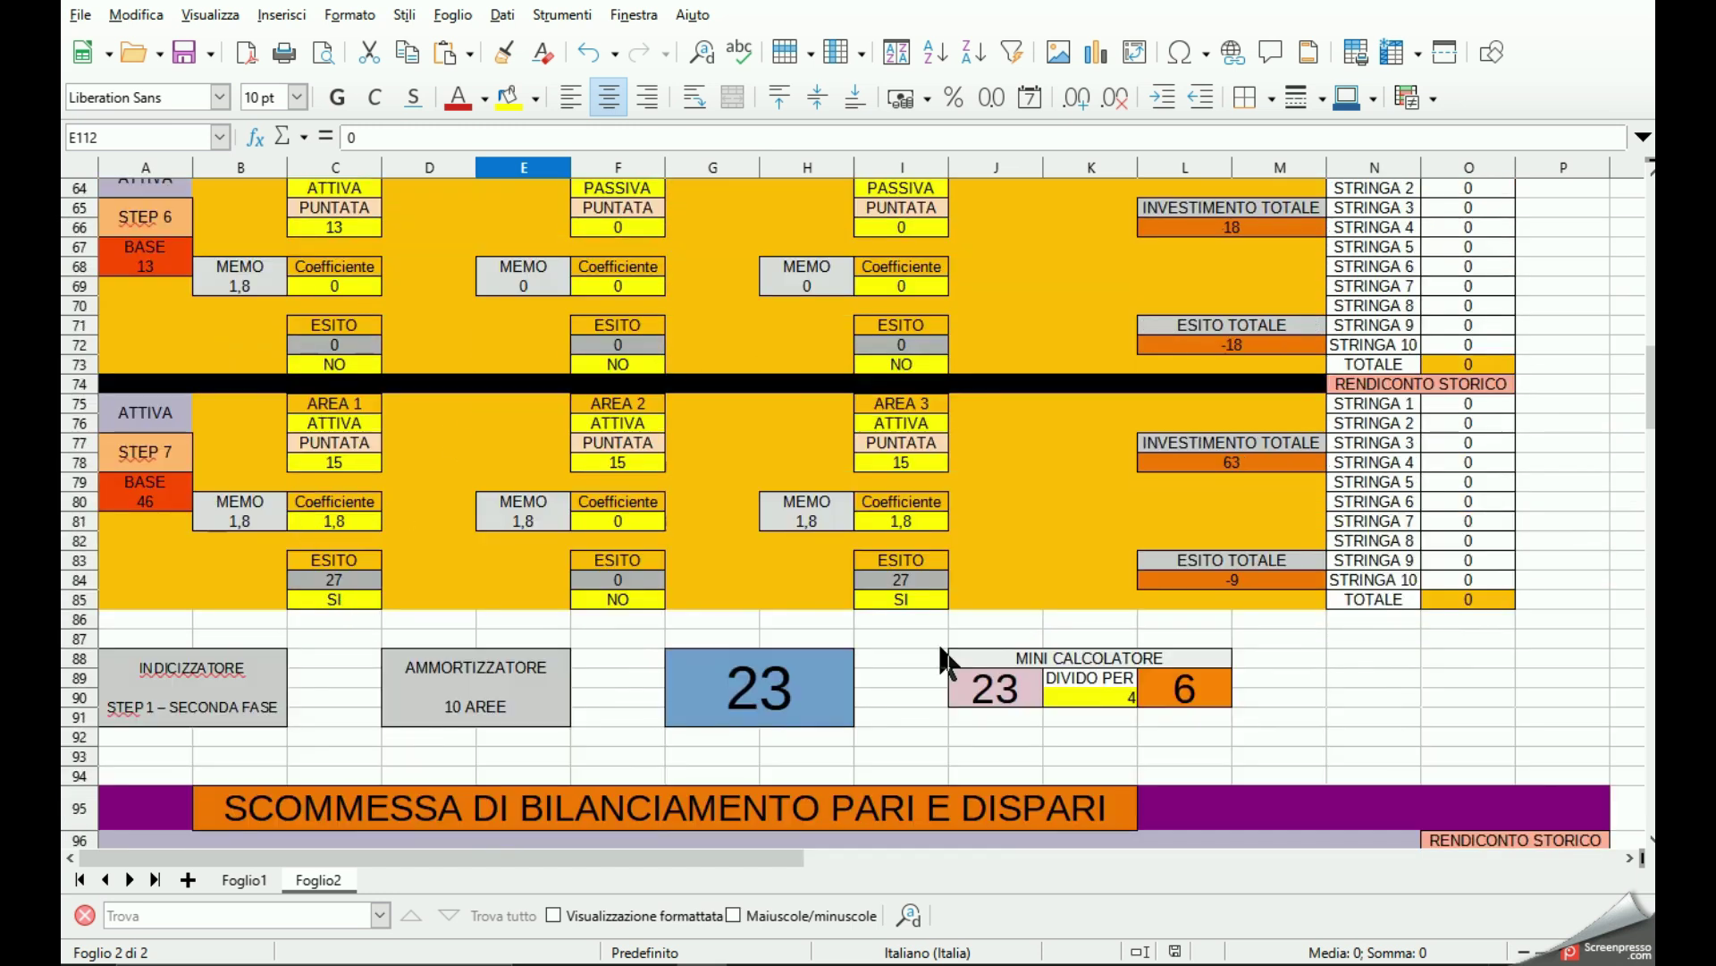
scroll(666, 581, up, 2)
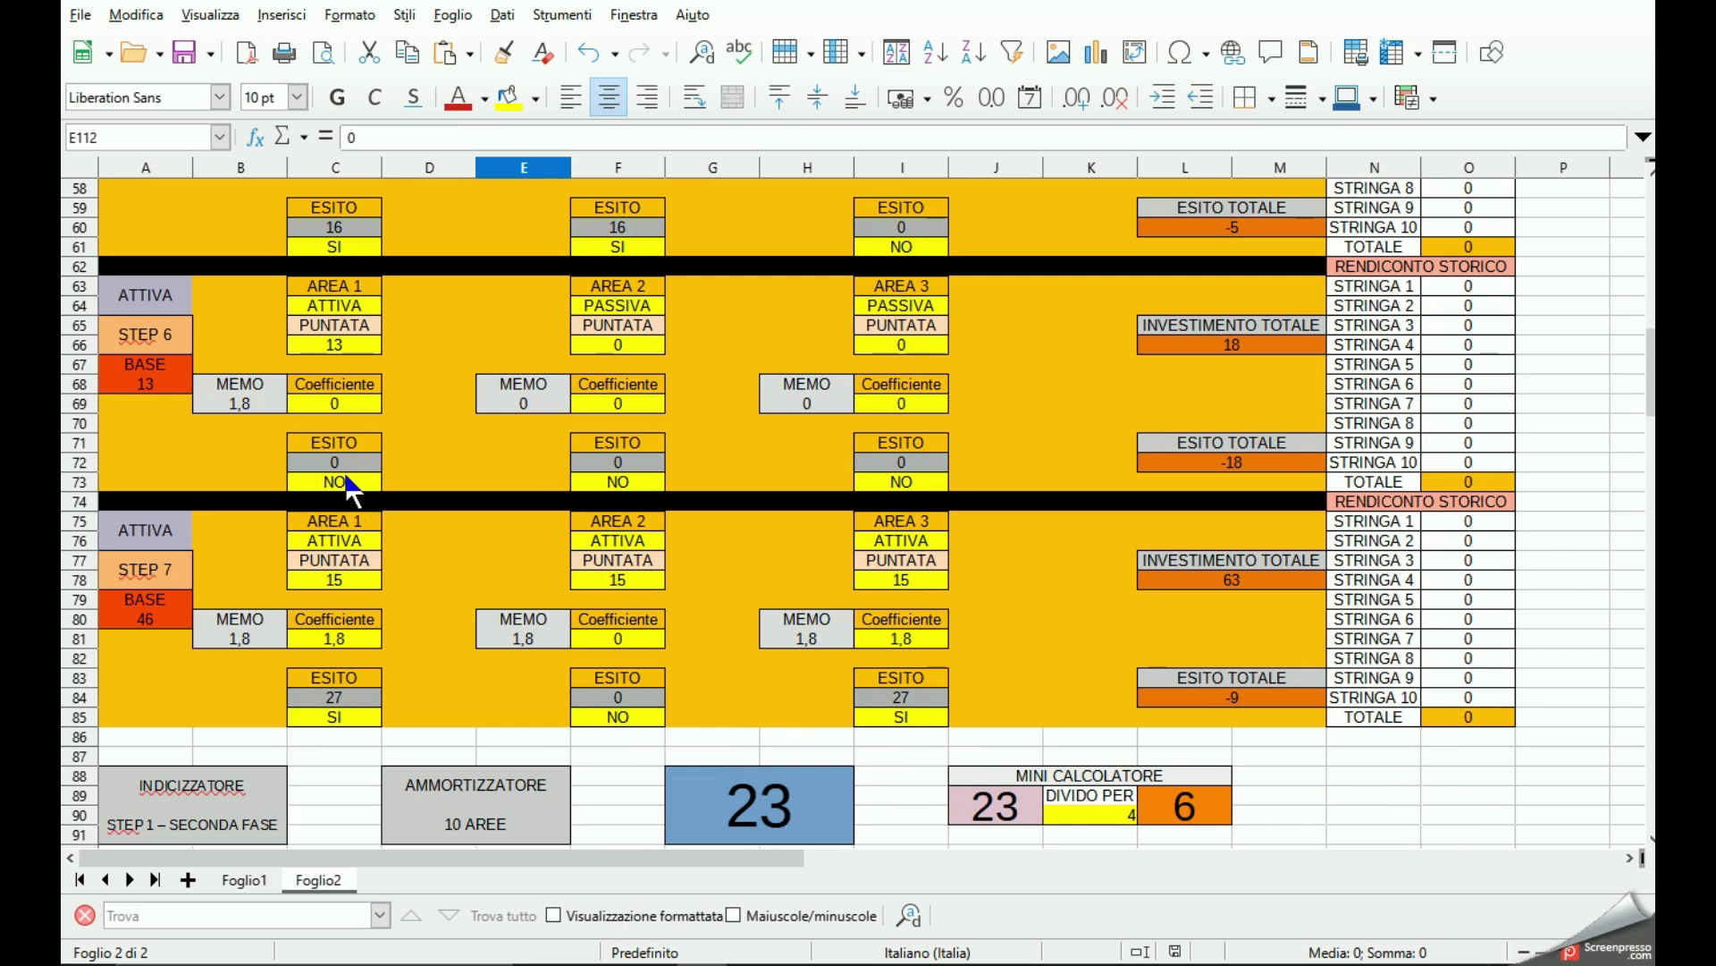
scroll(375, 479, up, 1)
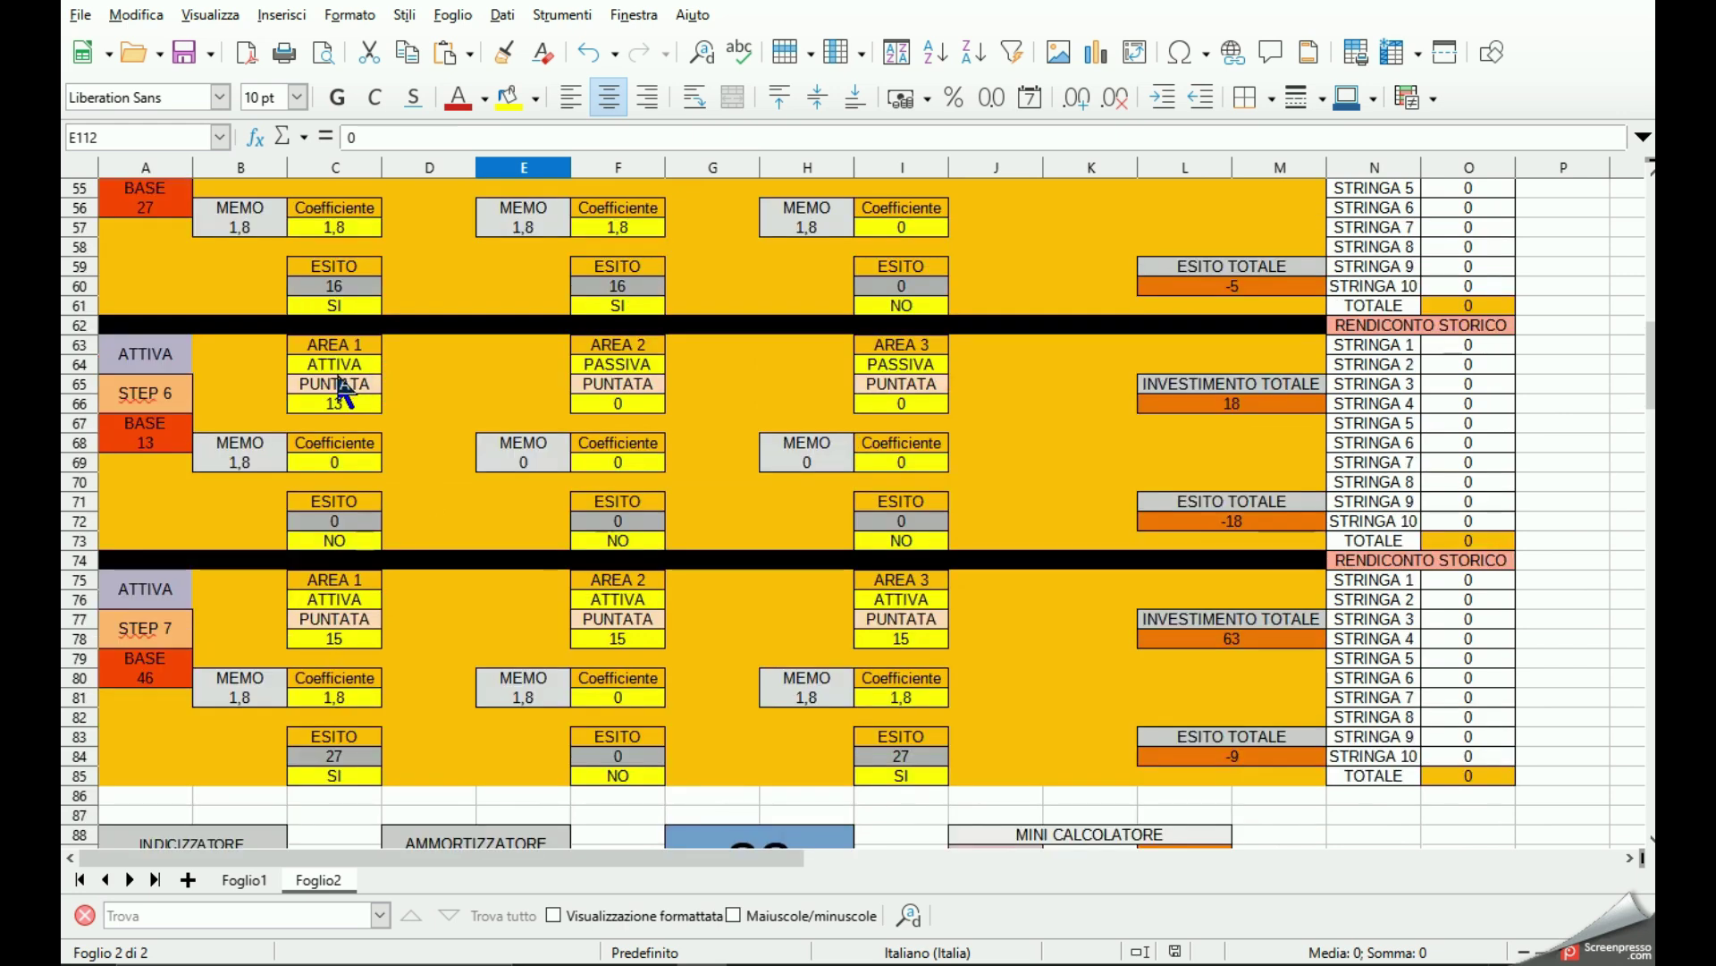
scroll(339, 532, up, 4)
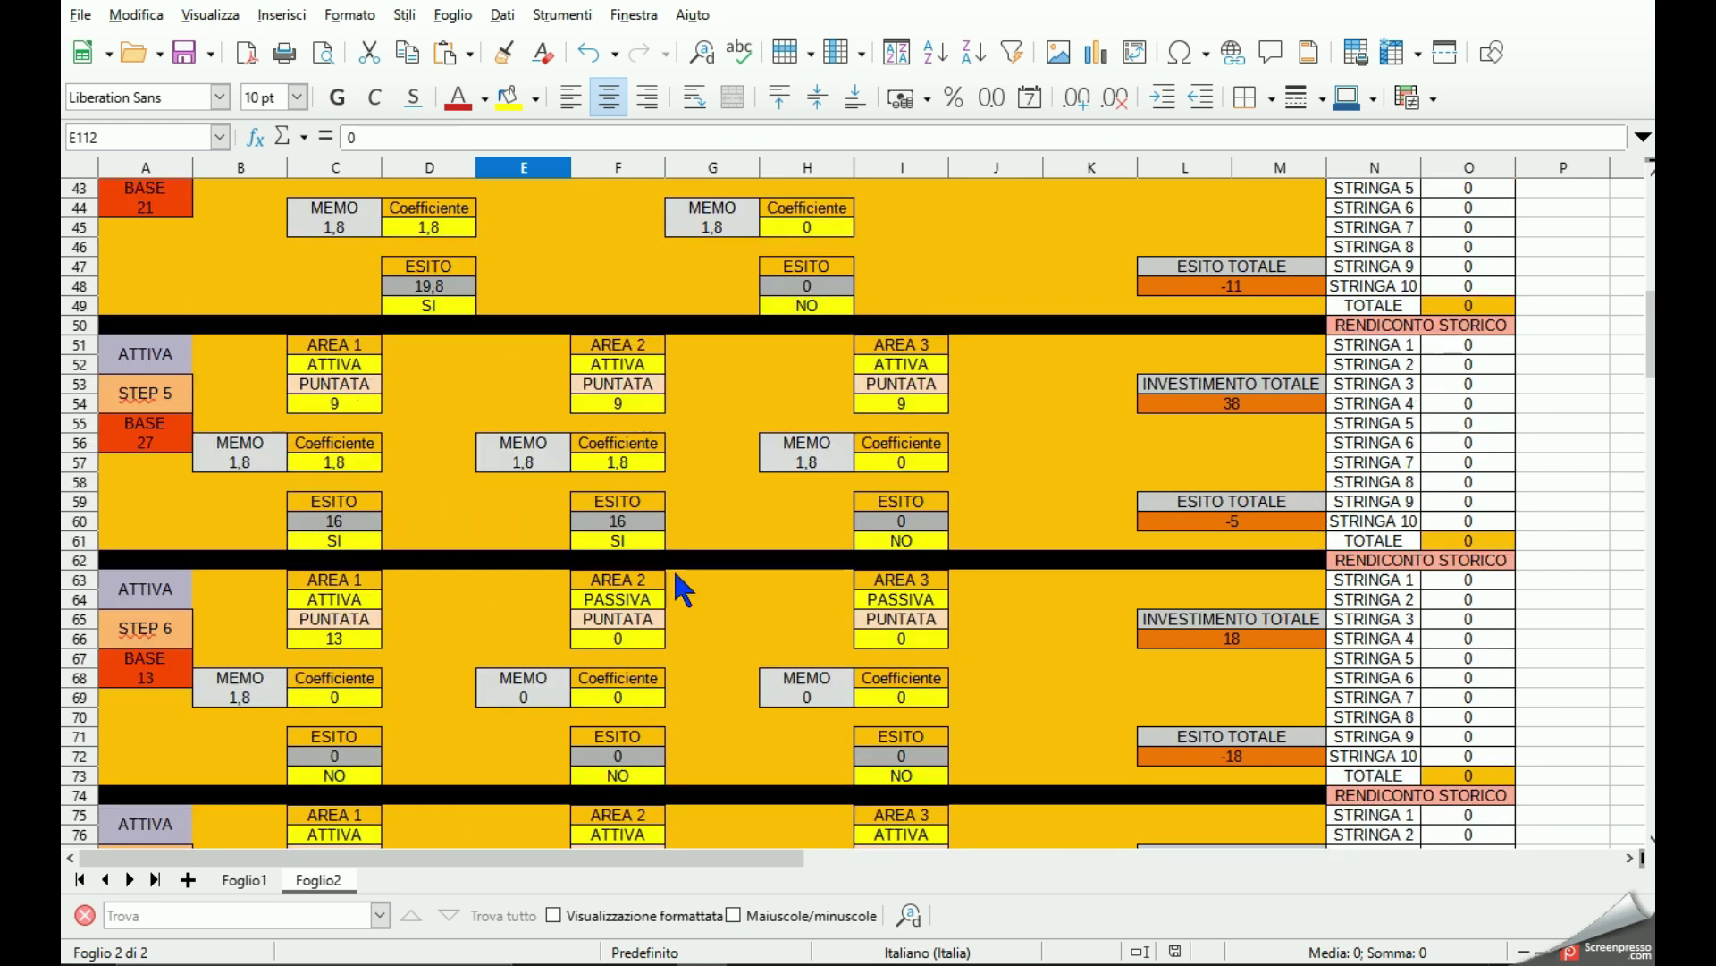
scroll(462, 541, up, 2)
scroll(463, 537, up, 2)
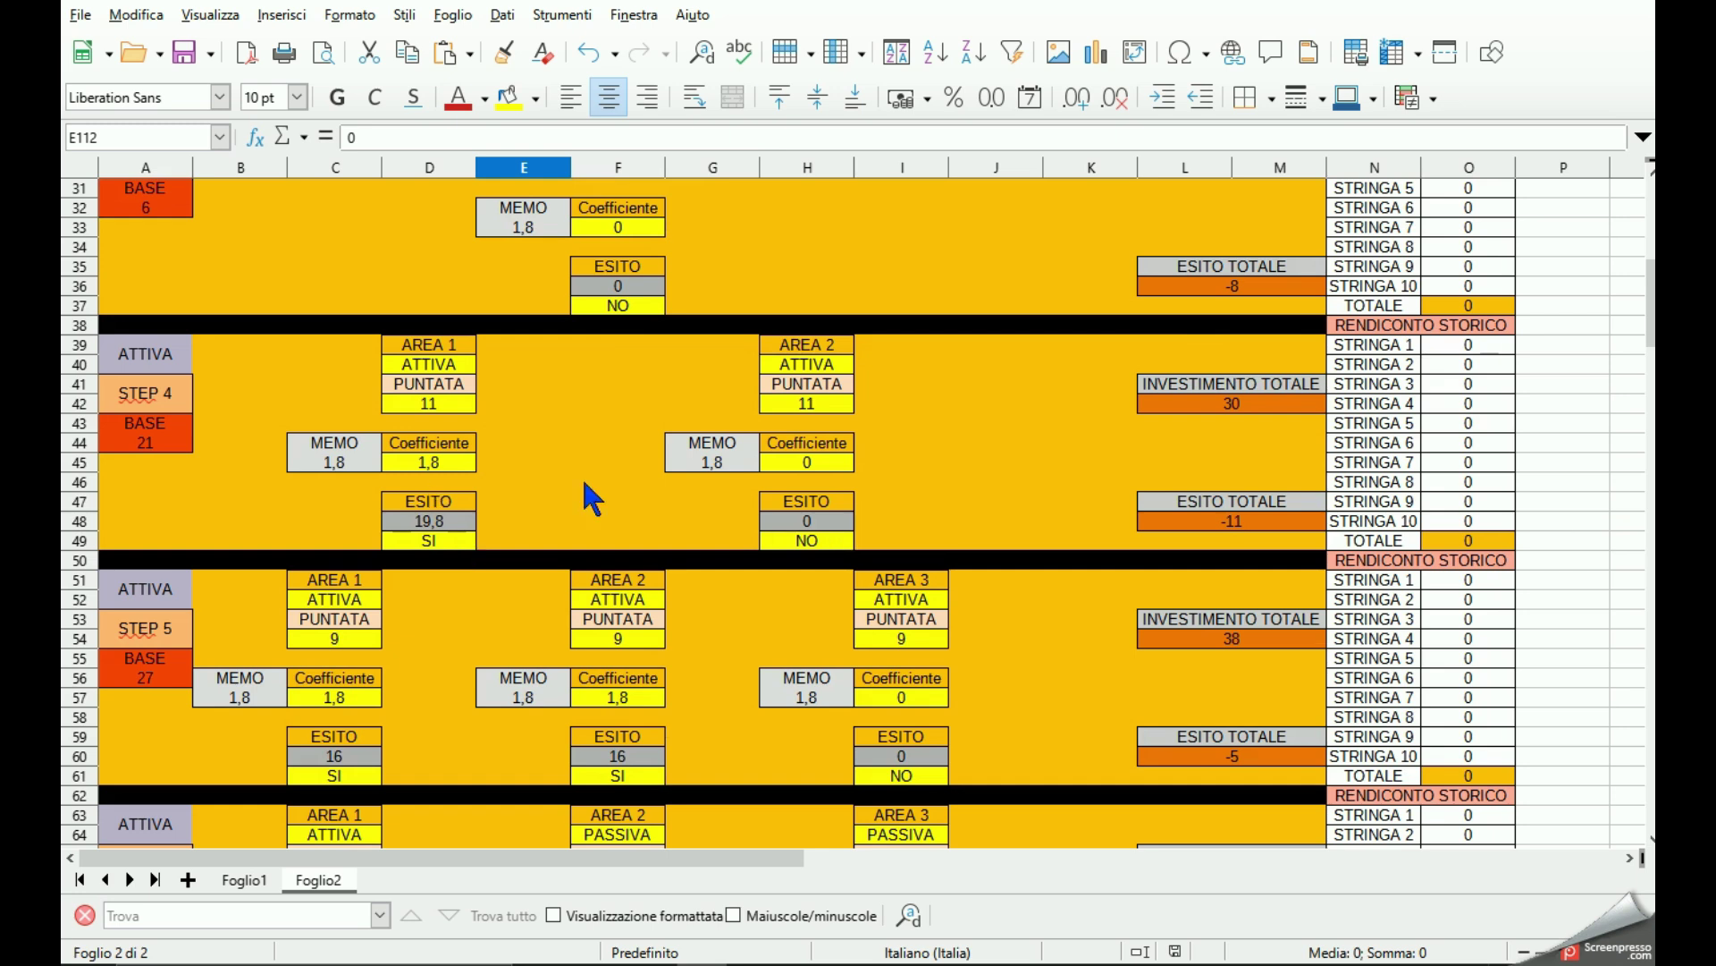
scroll(594, 491, up, 3)
scroll(652, 567, up, 1)
scroll(613, 544, up, 2)
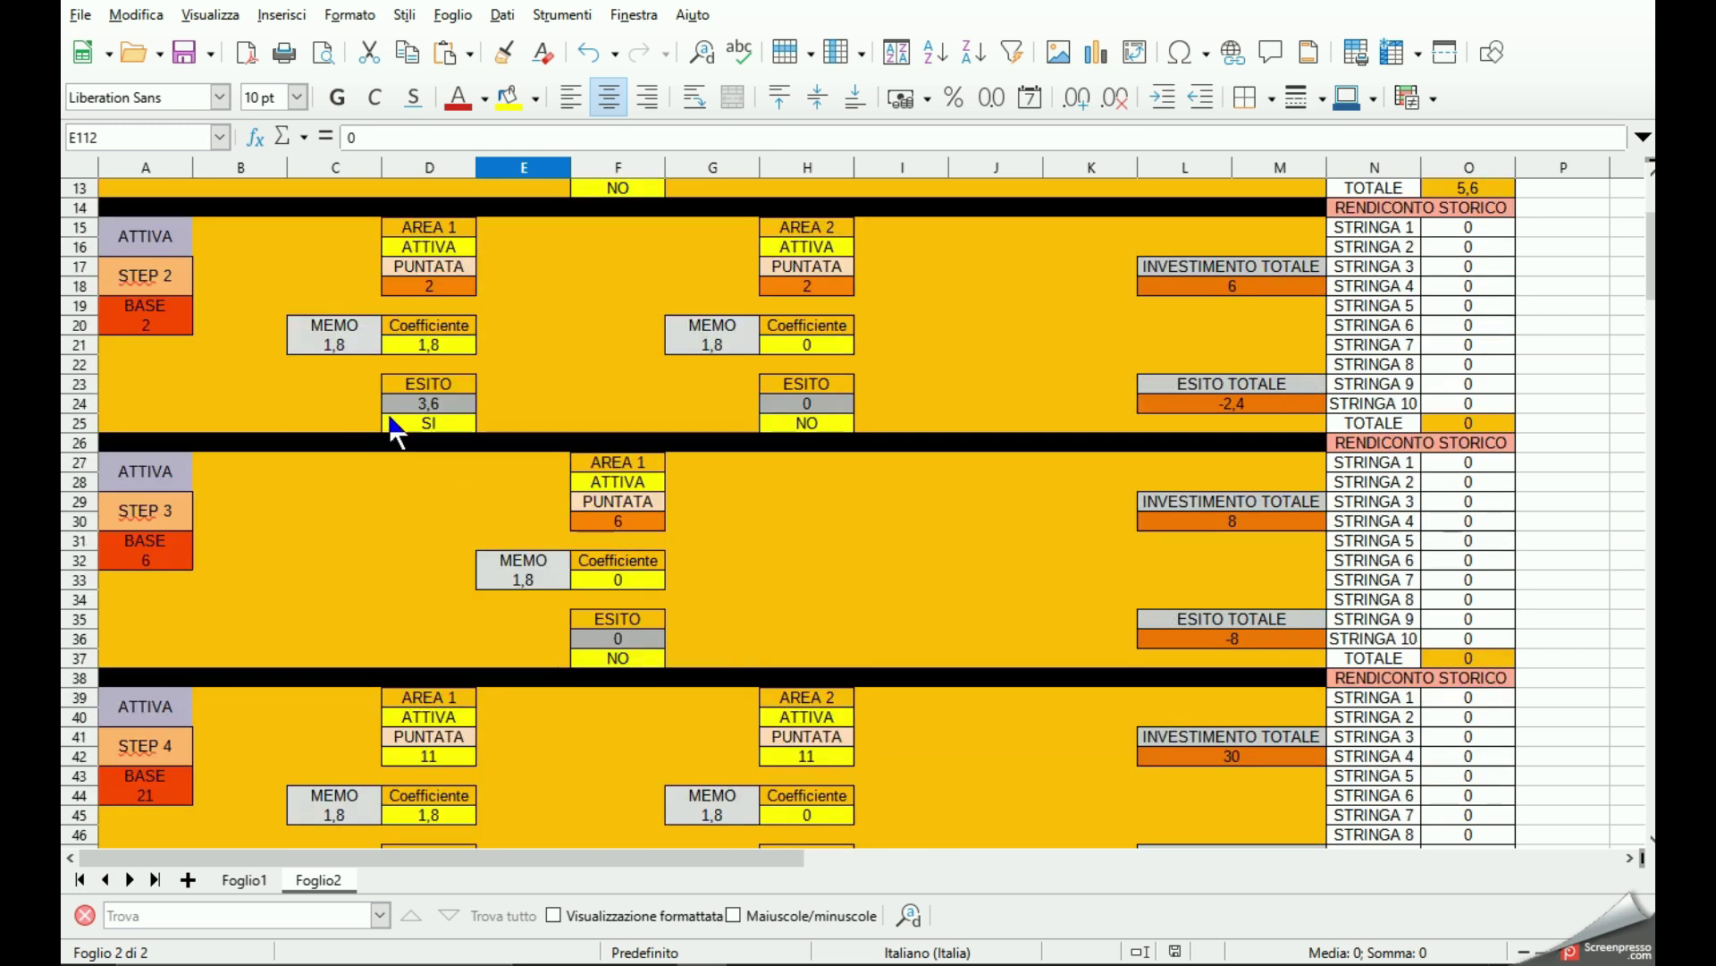
scroll(626, 447, up, 2)
scroll(814, 474, up, 2)
scroll(787, 460, down, 6)
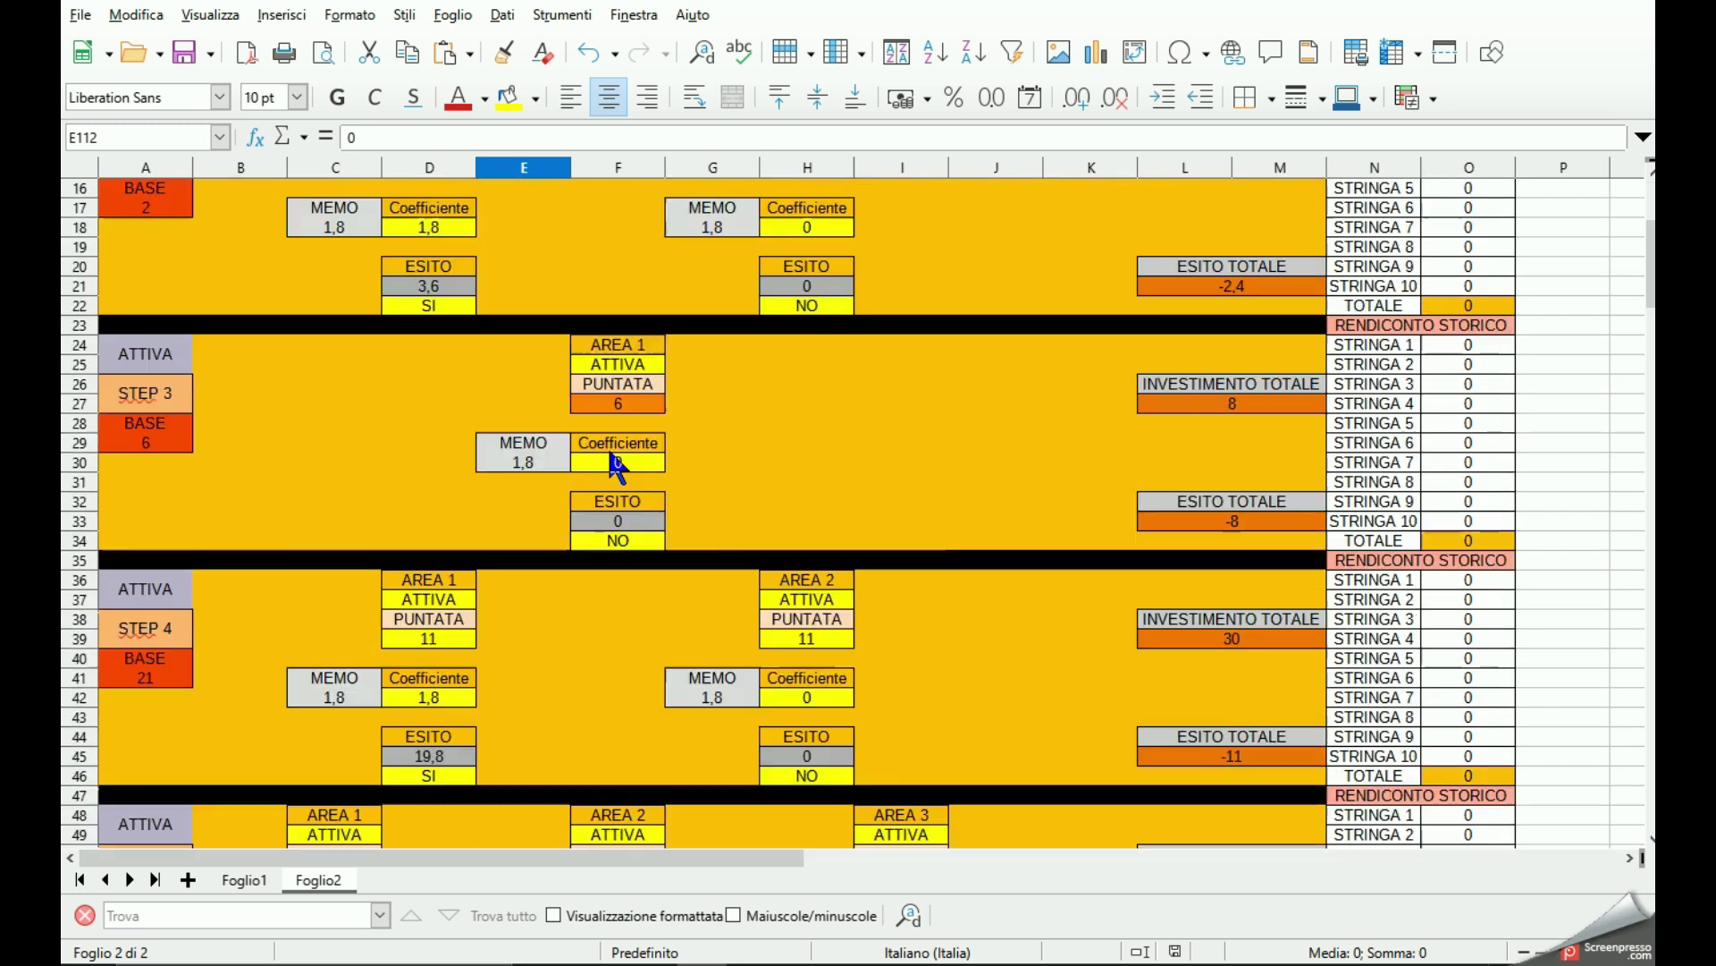
scroll(697, 458, down, 4)
scroll(615, 465, down, 13)
scroll(608, 455, down, 3)
scroll(608, 465, down, 6)
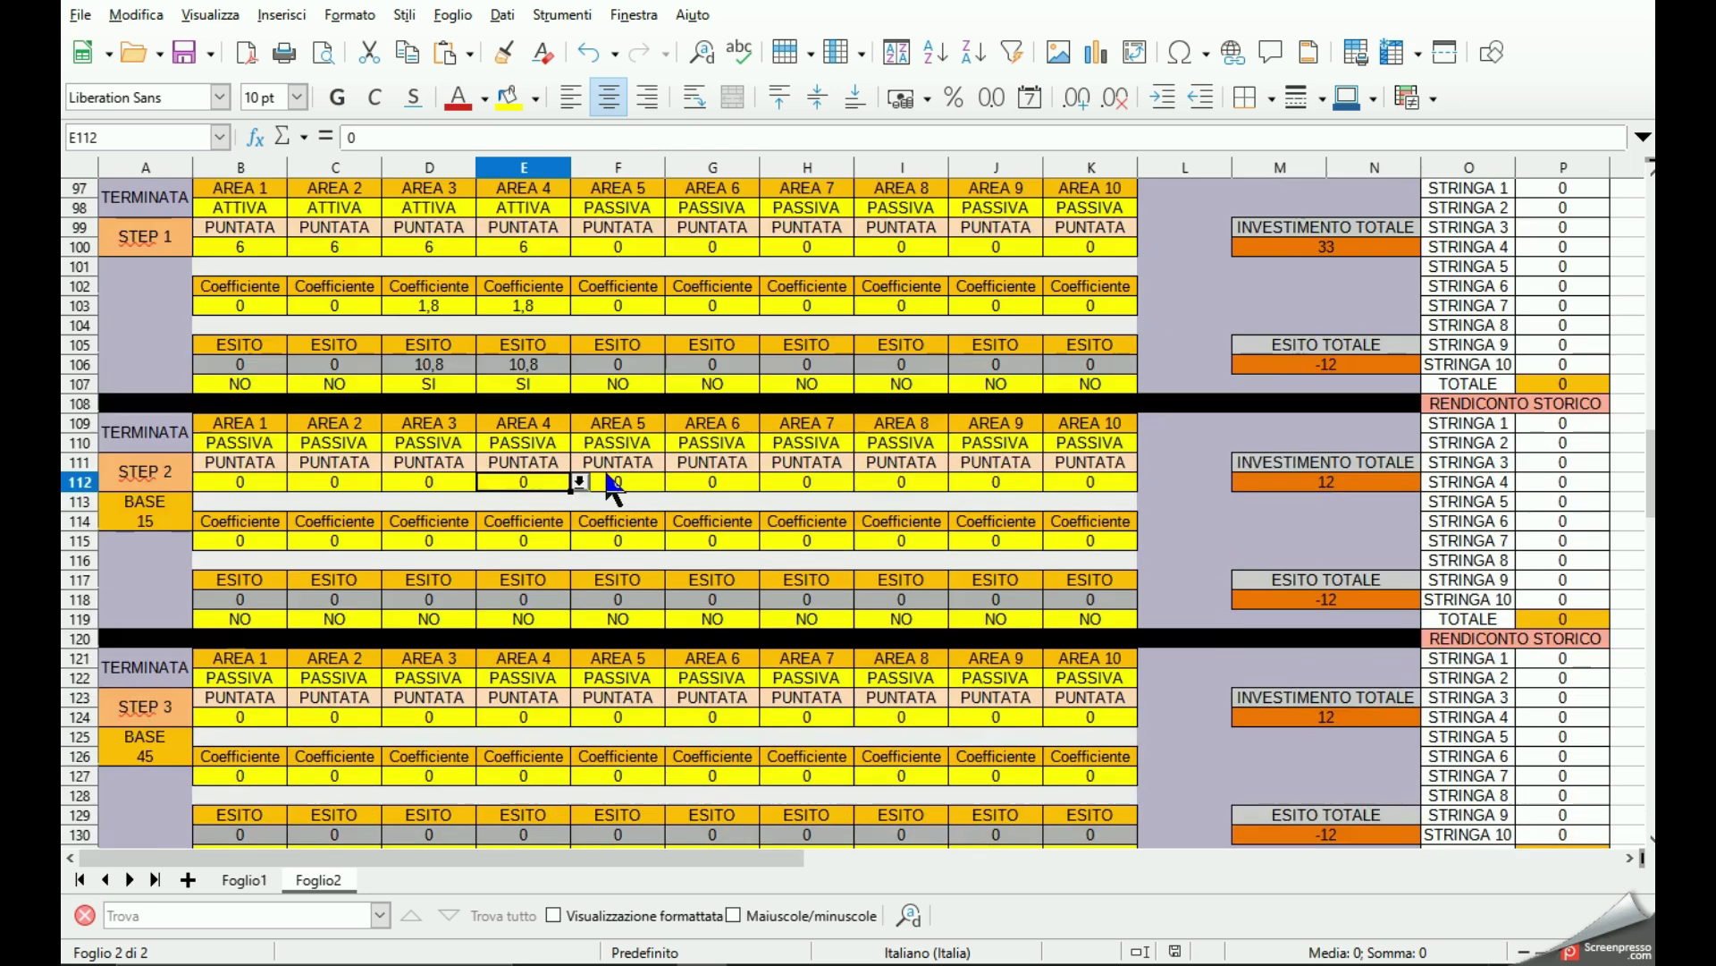
scroll(614, 483, down, 3)
scroll(613, 487, up, 1)
scroll(613, 489, up, 1)
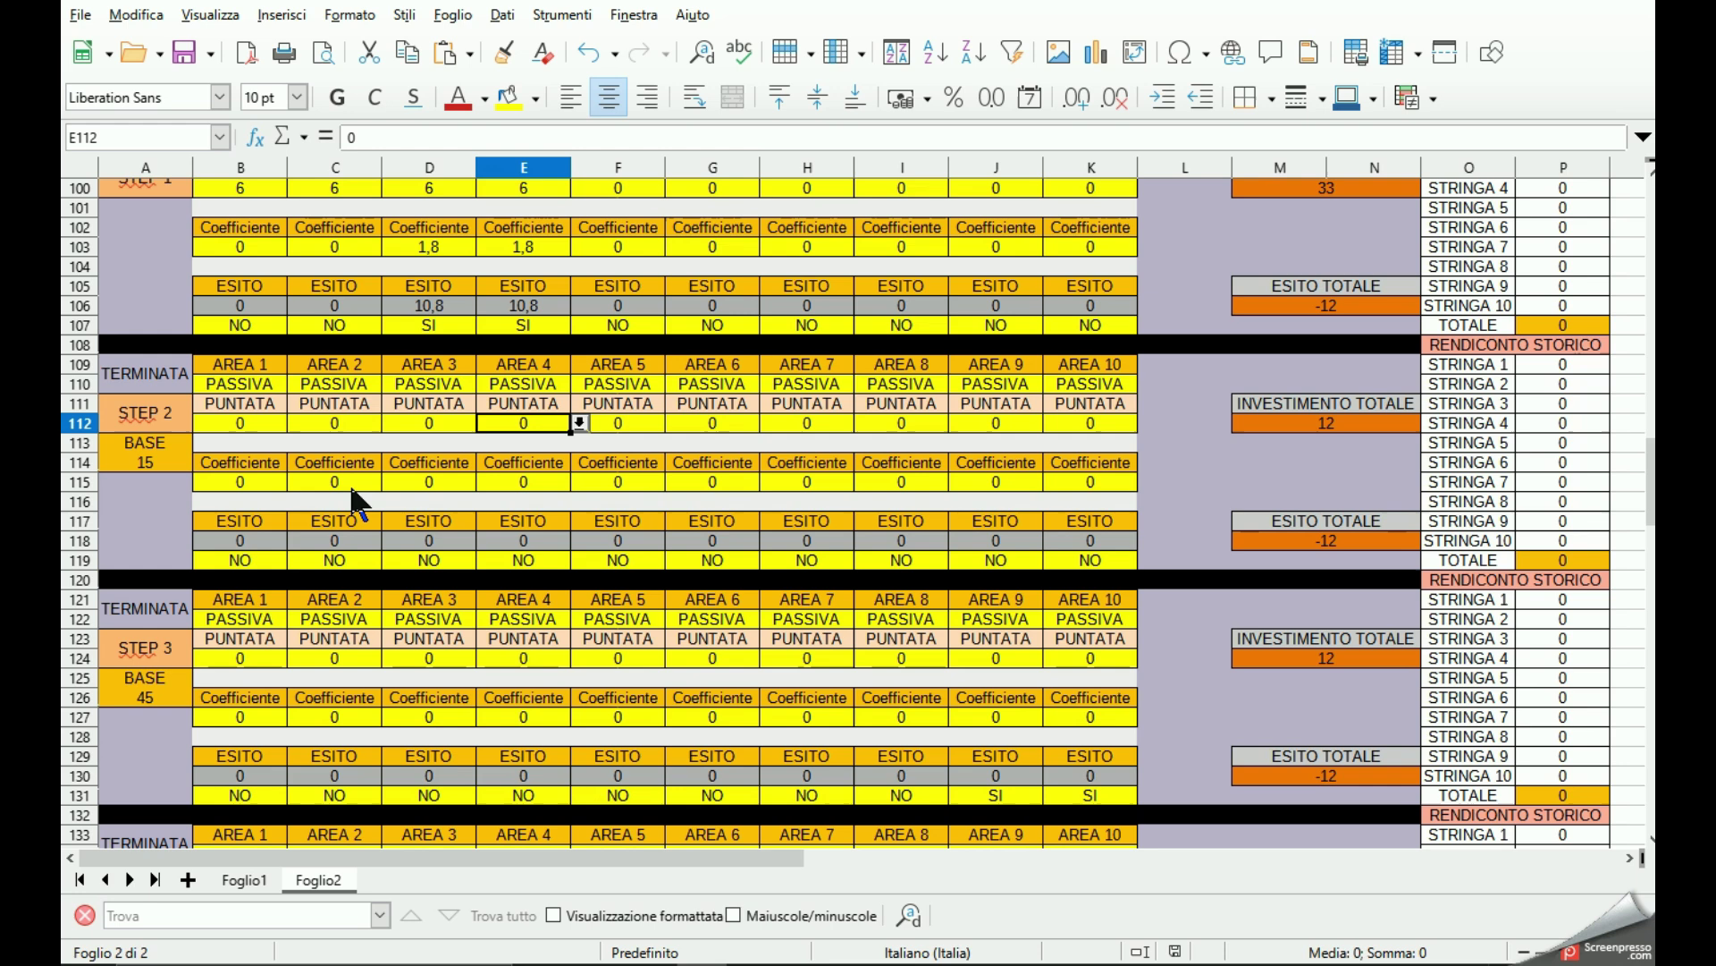
scroll(351, 489, up, 4)
scroll(353, 492, up, 5)
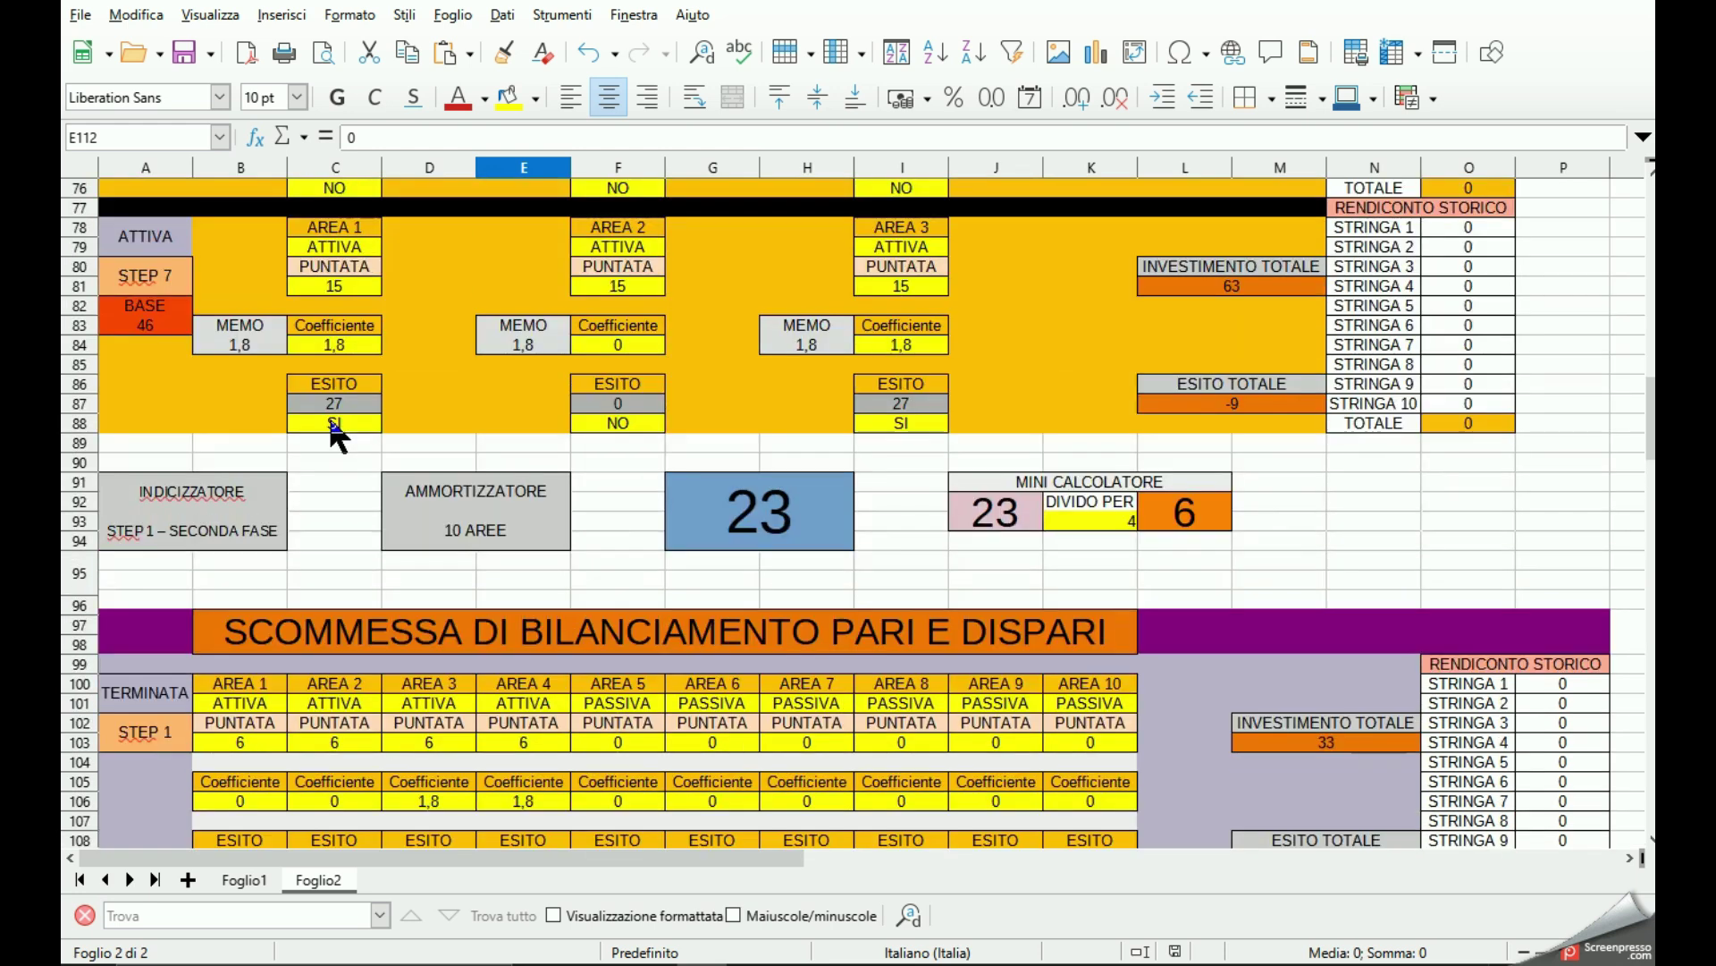
scroll(331, 420, up, 9)
scroll(335, 429, up, 7)
scroll(339, 447, down, 7)
scroll(336, 452, down, 10)
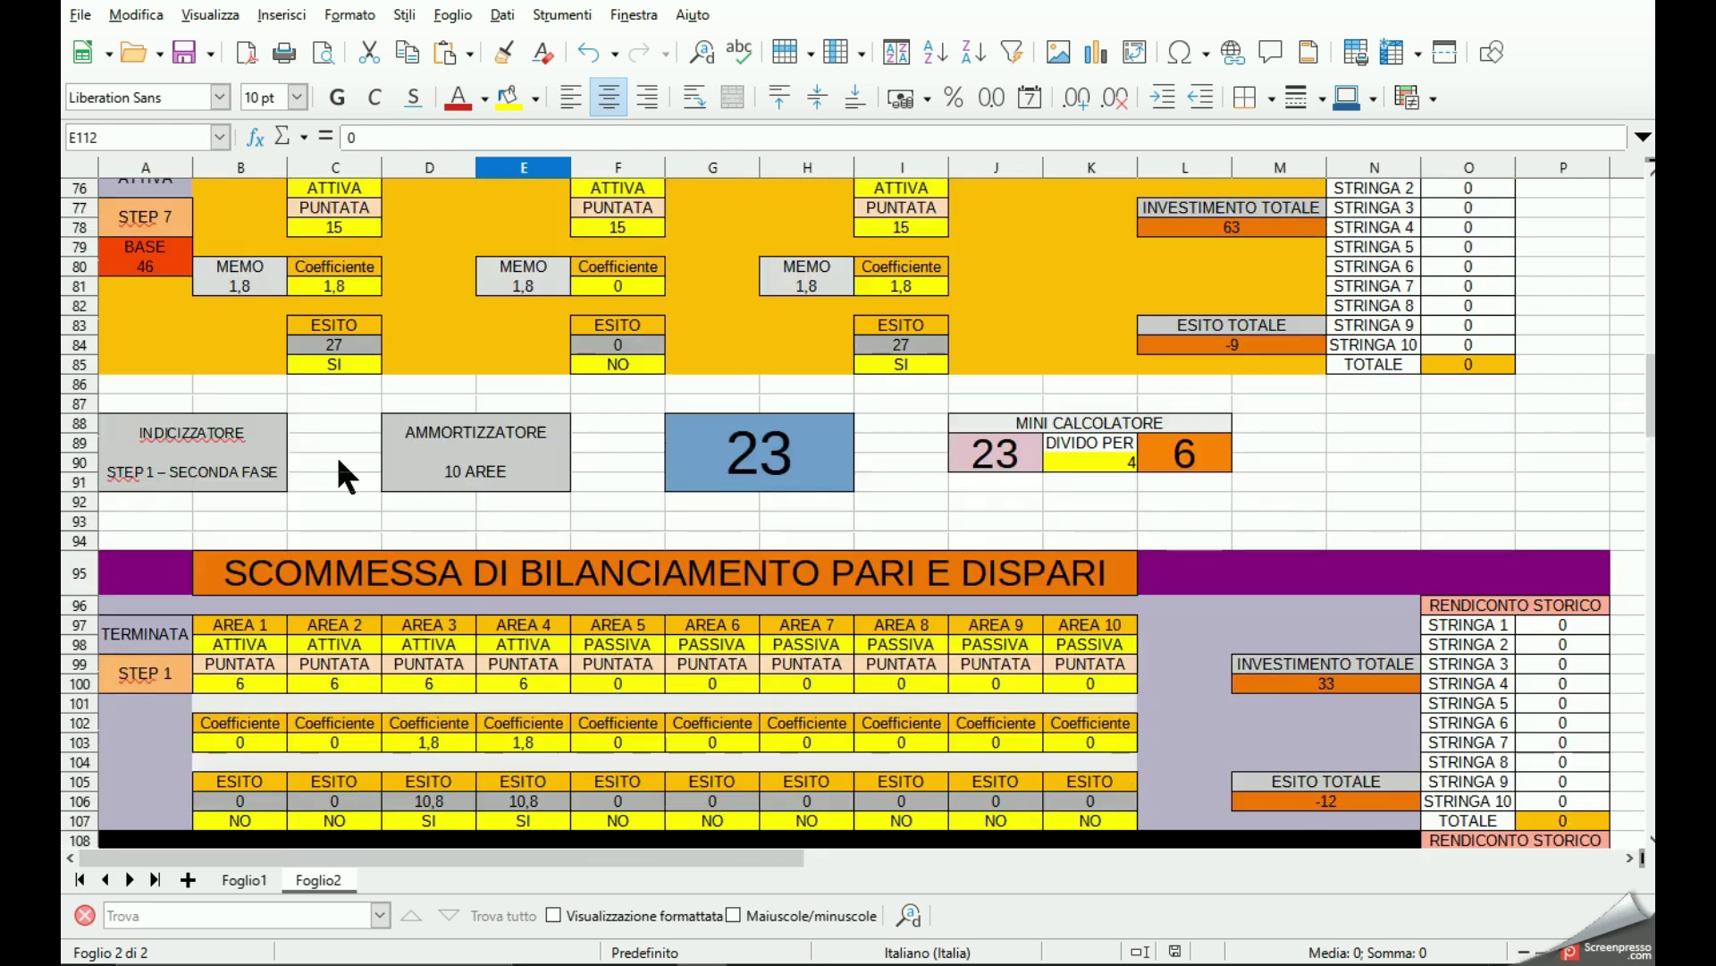
scroll(339, 460, down, 4)
scroll(344, 469, down, 3)
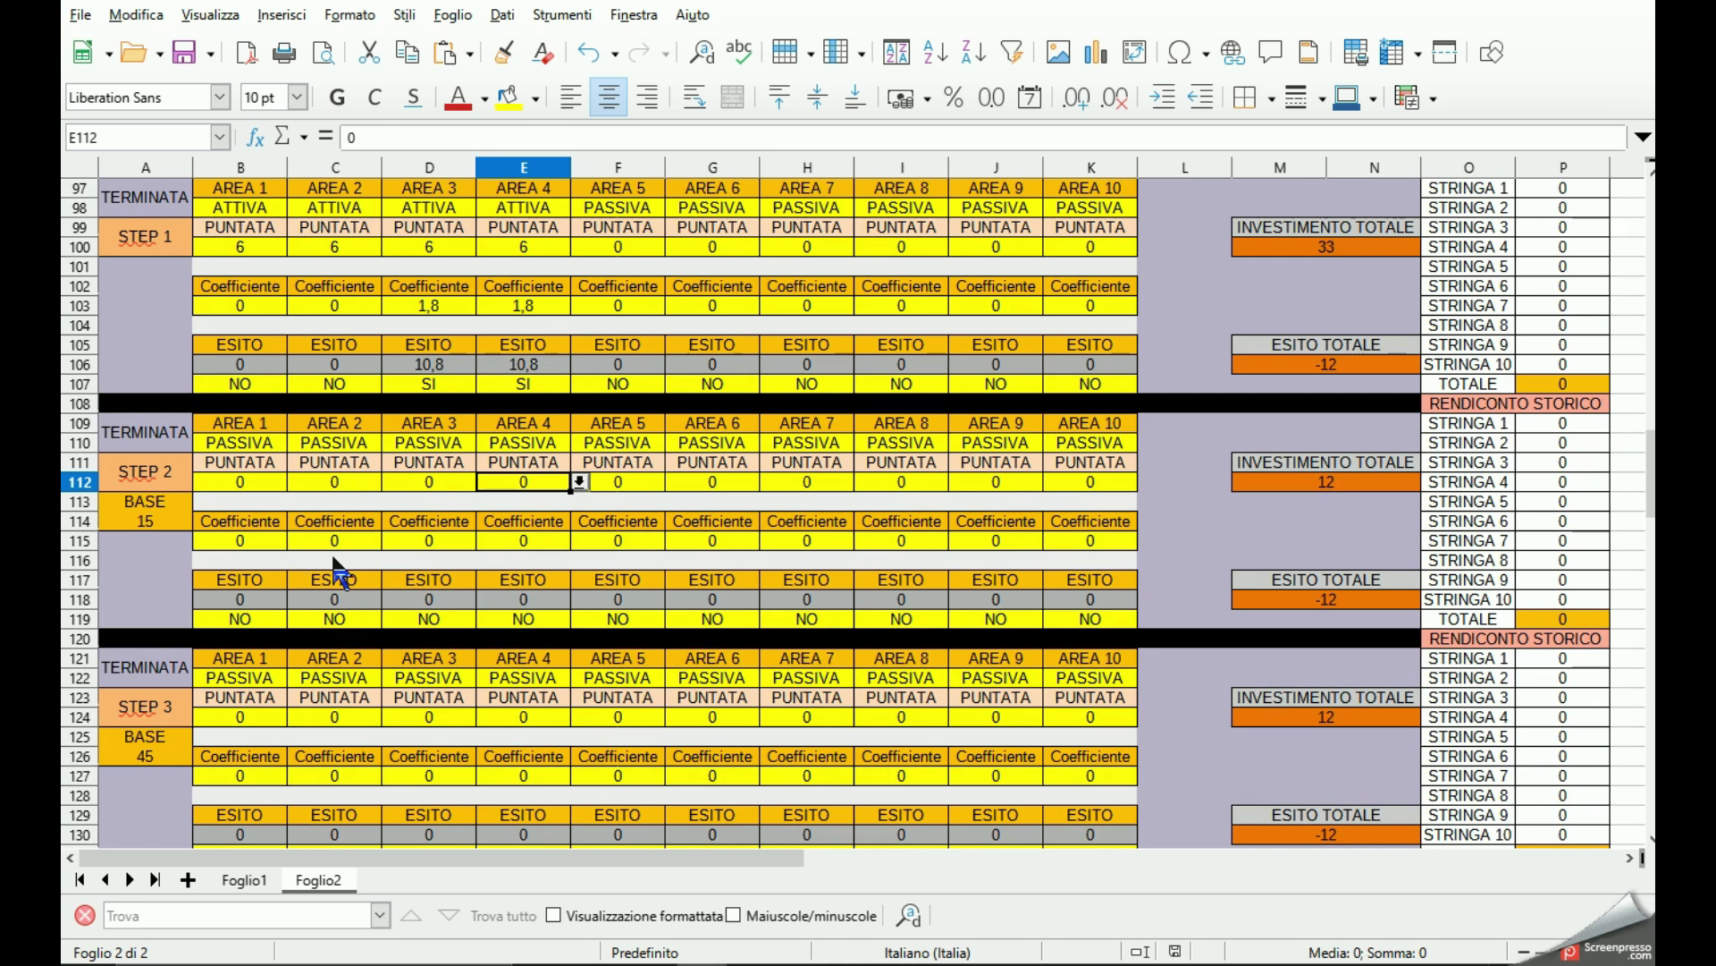